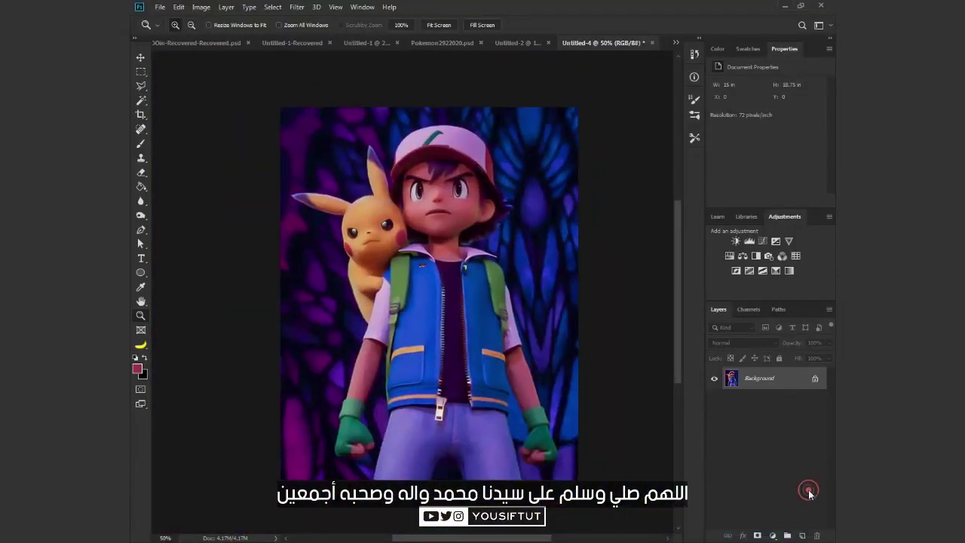
# Select the Pen tool in Shape mode, zoom in close on Pikachu and hide the panels
pyautogui.moveTo(323, 149); pyautogui.dragTo(433, 321)
pyautogui.click(141, 230)
pyautogui.scroll(-3, 528, 201)
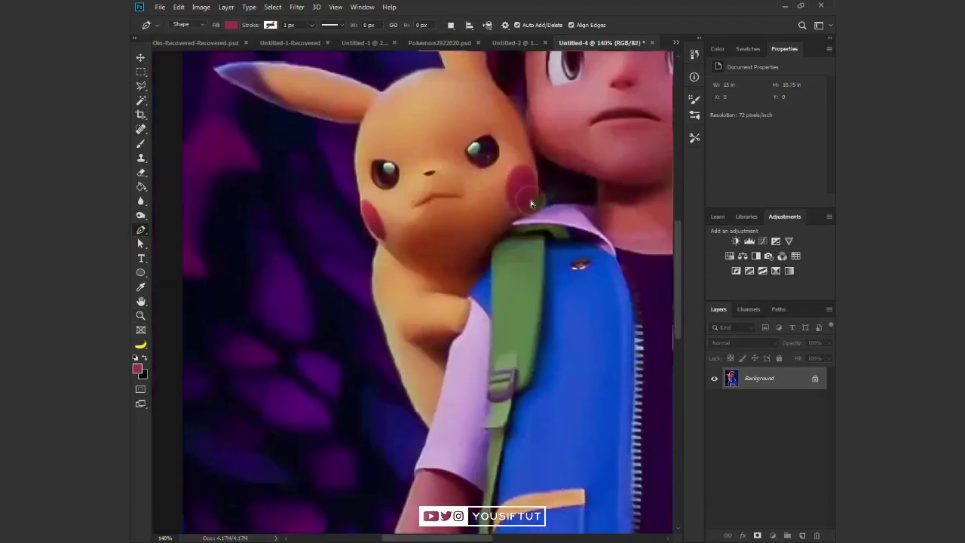
pyautogui.hotkey('ctrl', '+')
pyautogui.press('Tab')
# Trace the outline up Pikachu's left side to the top of his head
pyautogui.moveTo(375, 409); pyautogui.dragTo(354, 332)
pyautogui.moveTo(337, 262); pyautogui.dragTo(343, 226)
pyautogui.click(347, 205)
pyautogui.hotkey('ctrl', '+')
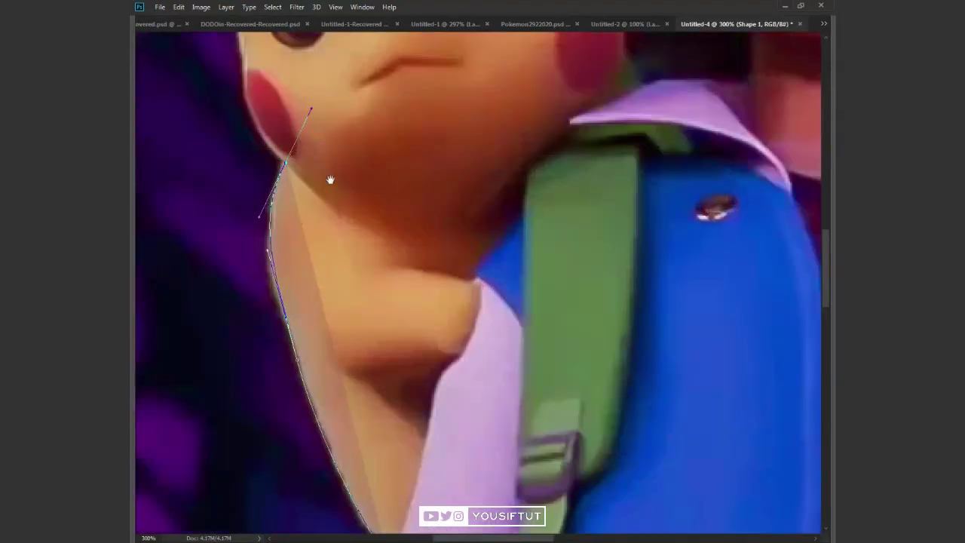
pyautogui.hotkey('ctrl', '+')
pyautogui.moveTo(334, 231); pyautogui.dragTo(331, 185)
pyautogui.moveTo(314, 118); pyautogui.dragTo(334, 292)
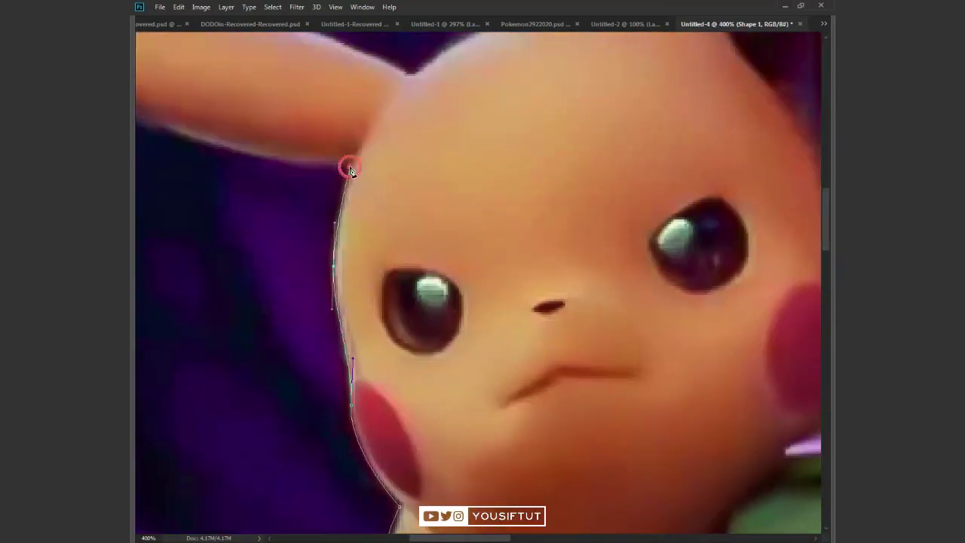
pyautogui.moveTo(351, 167); pyautogui.dragTo(458, 220)
# Outline Pikachu's first ear from its base to the tip and back to his head
pyautogui.moveTo(383, 142); pyautogui.dragTo(656, 349)
pyautogui.moveTo(451, 339); pyautogui.dragTo(560, 379)
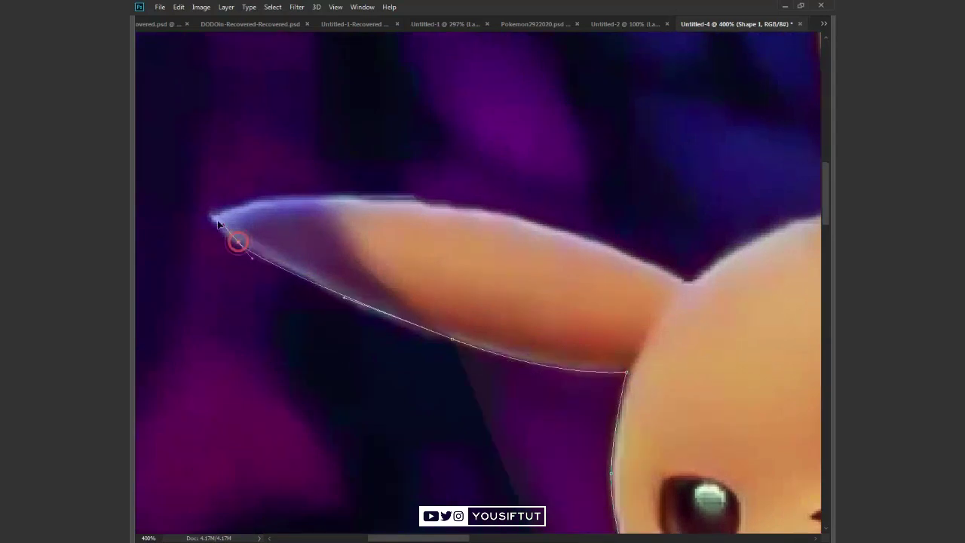
pyautogui.click(217, 219)
pyautogui.moveTo(239, 202); pyautogui.dragTo(286, 197)
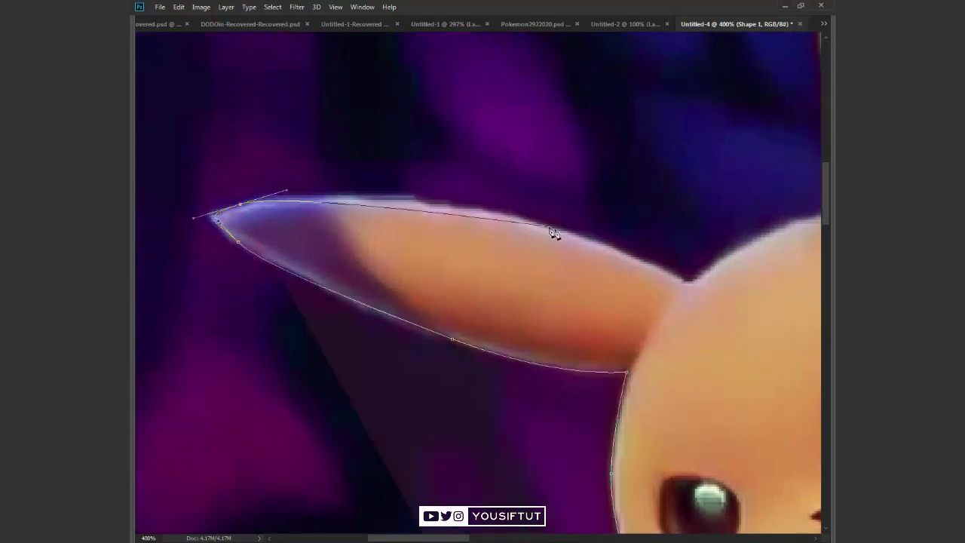
pyautogui.click(558, 232)
pyautogui.click(682, 280)
pyautogui.hscroll(5, 520, 230)
pyautogui.moveTo(518, 225); pyautogui.dragTo(610, 248)
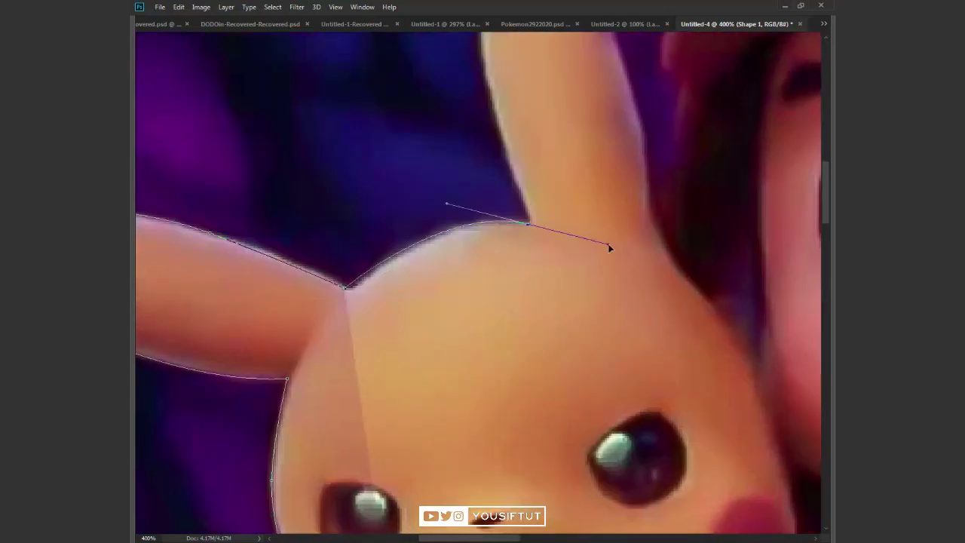
# Trace around Pikachu's second ear and extend the outline up toward Ash's cap
pyautogui.hotkey('ctrl', '-')
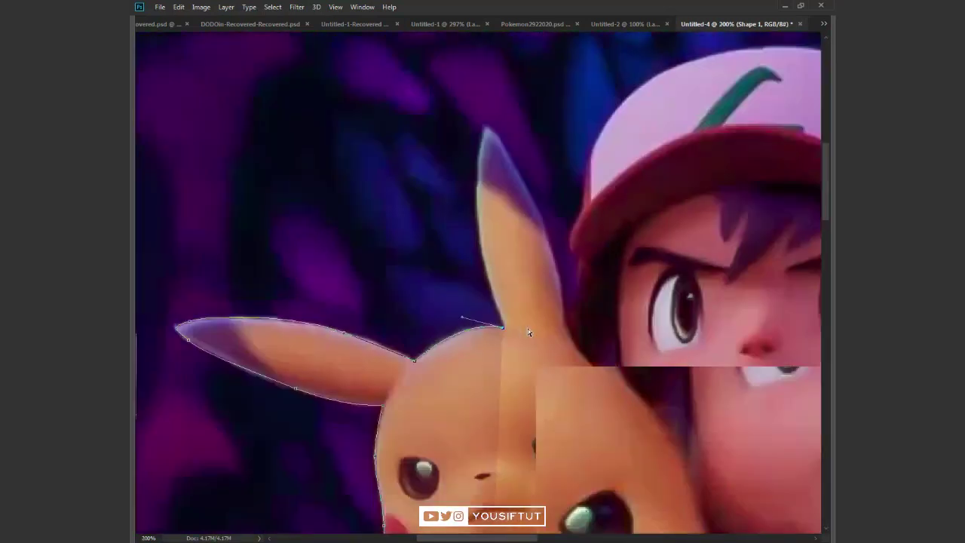
pyautogui.moveTo(476, 209); pyautogui.dragTo(476, 160)
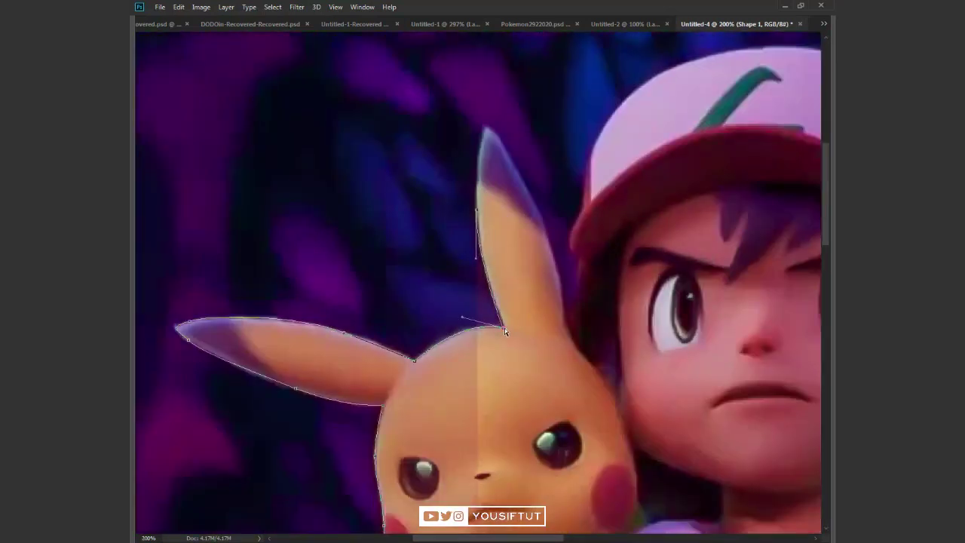
pyautogui.click(487, 129)
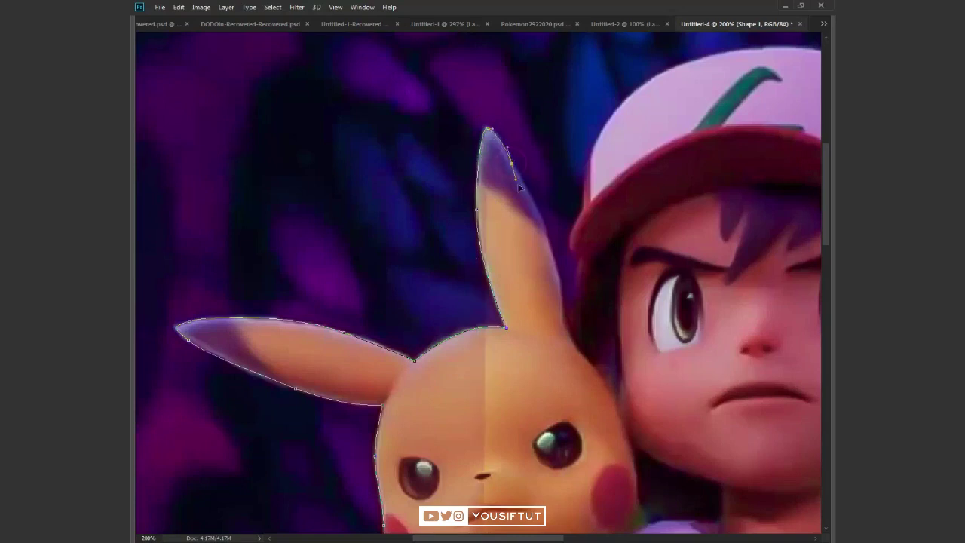
pyautogui.click(554, 256)
pyautogui.click(564, 305)
pyautogui.moveTo(567, 327); pyautogui.dragTo(576, 335)
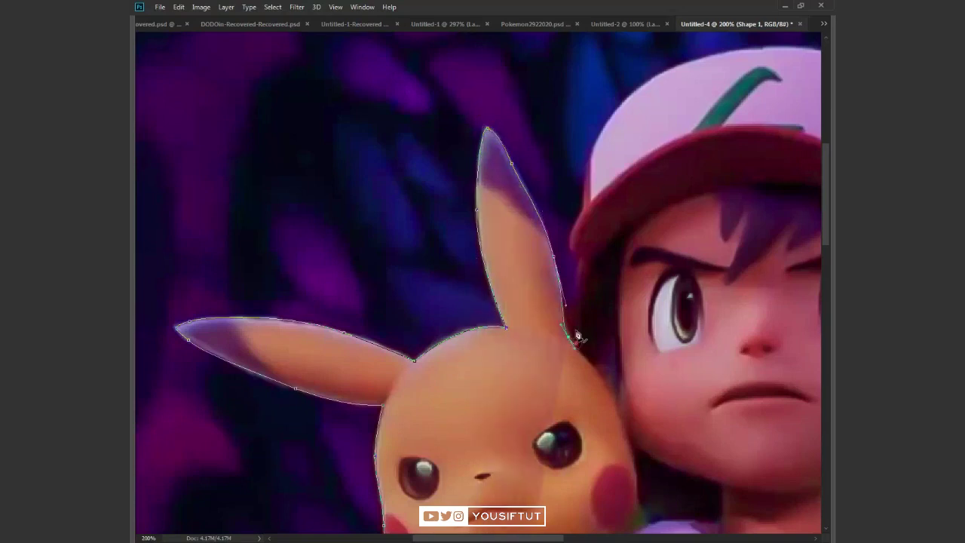
pyautogui.moveTo(577, 257)
pyautogui.mouseDown()
pyautogui.moveTo(572, 249)
pyautogui.moveTo(428, 293)
pyautogui.mouseUp()
pyautogui.scroll(1, 572, 243)
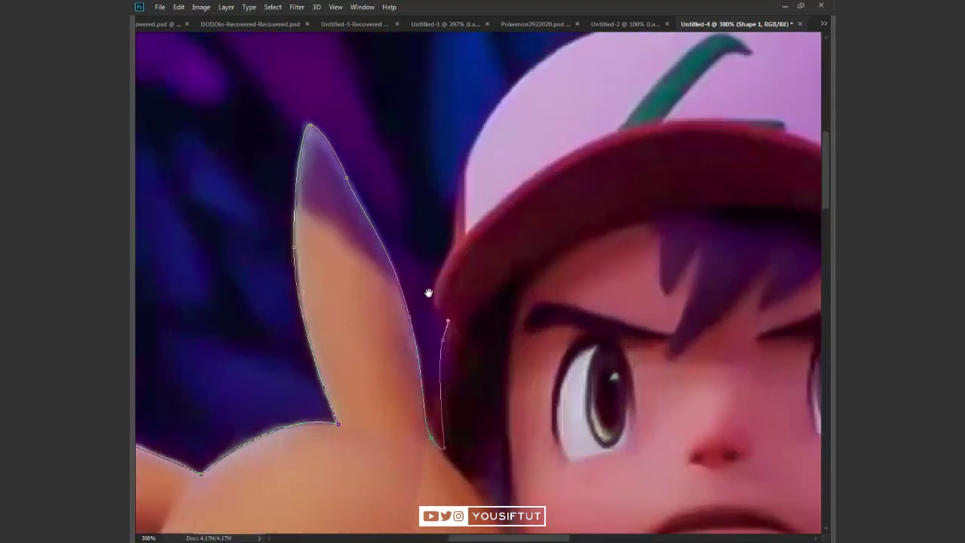
pyautogui.moveTo(452, 250)
pyautogui.mouseDown()
pyautogui.moveTo(487, 185)
pyautogui.moveTo(622, 141)
pyautogui.mouseUp()
pyautogui.scroll(2, 474, 183)
# Curve the outline over Ash's cap and down its right edge, undoing a misplaced anchor
pyautogui.moveTo(756, 193); pyautogui.dragTo(482, 159)
pyautogui.moveTo(593, 272); pyautogui.dragTo(658, 399)
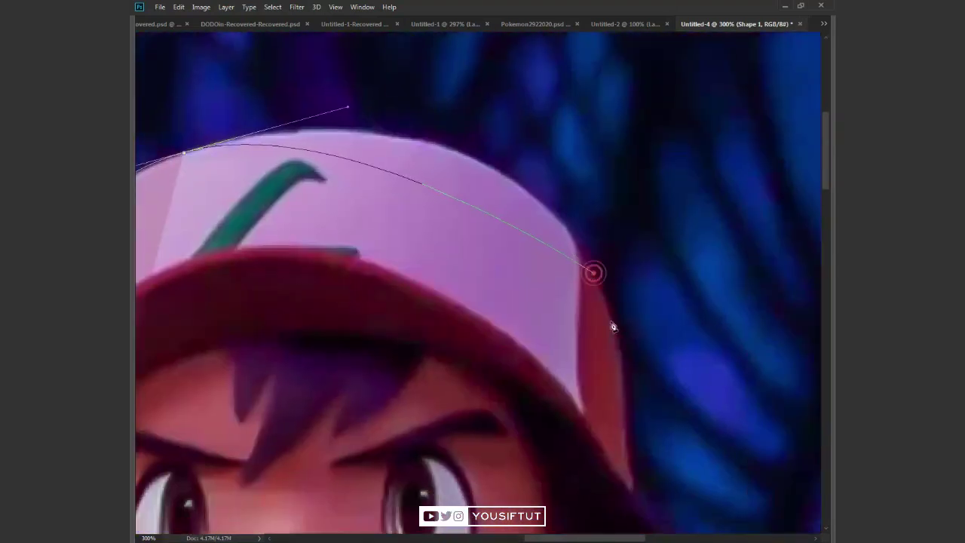
pyautogui.moveTo(624, 337); pyautogui.dragTo(512, 170)
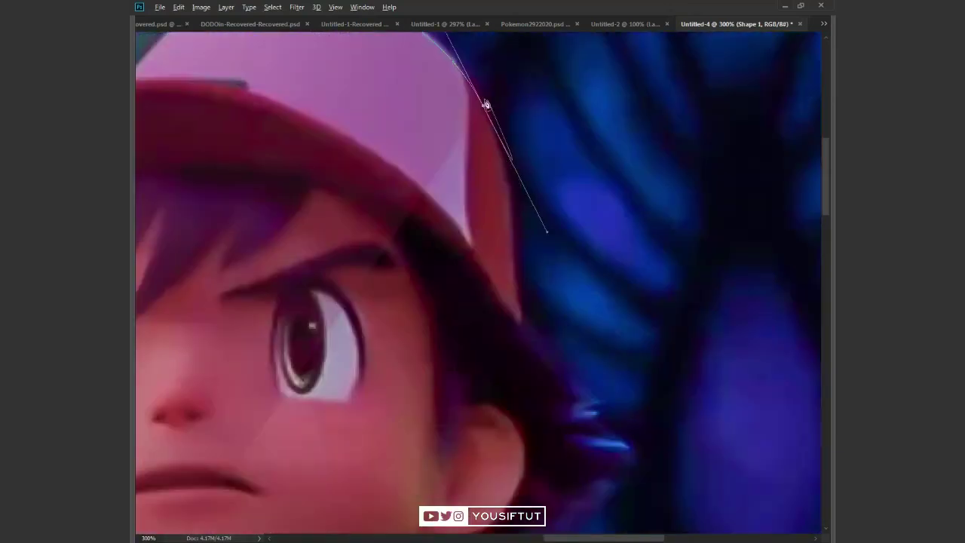
pyautogui.click(504, 304)
pyautogui.click(537, 360)
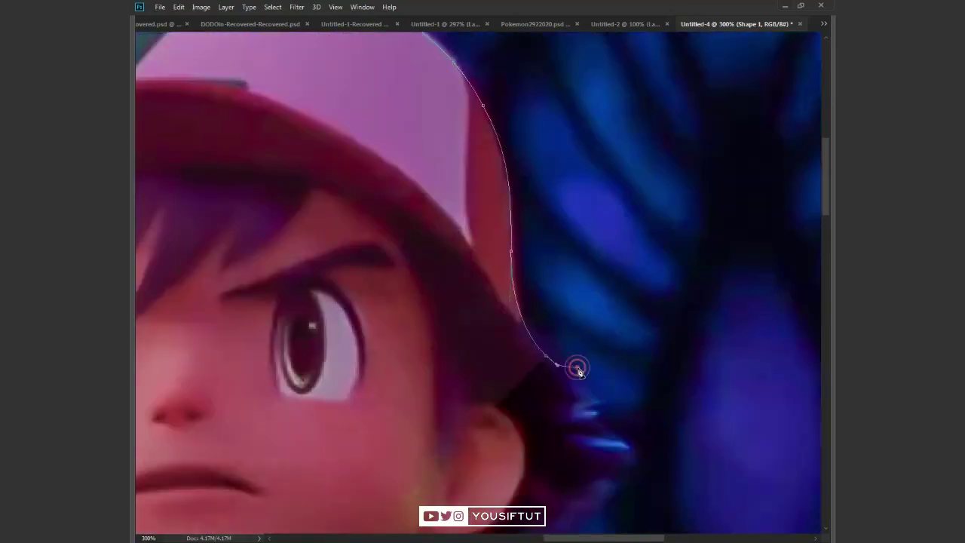
pyautogui.hotkey('ctrl', '-')
pyautogui.hotkey('ctrl', 'z')
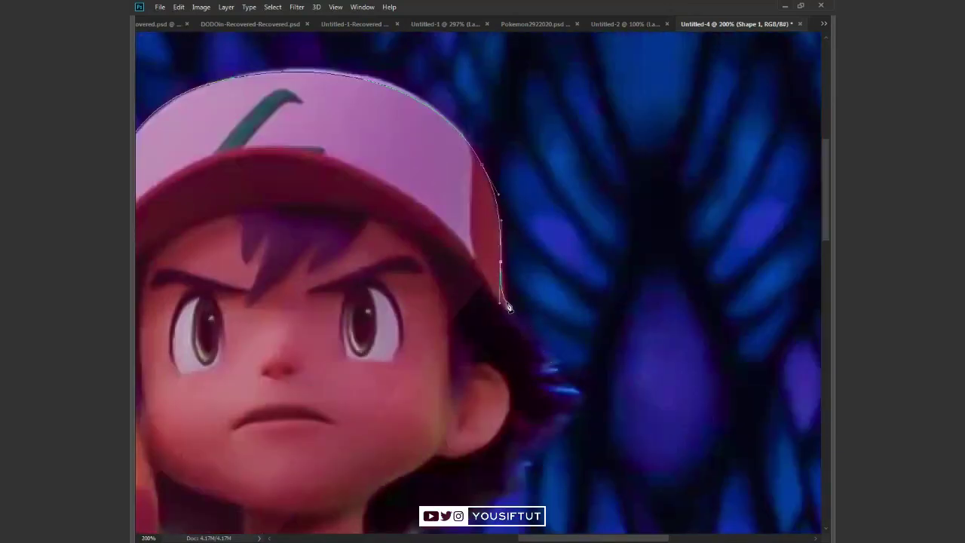
pyautogui.moveTo(507, 319); pyautogui.dragTo(543, 336)
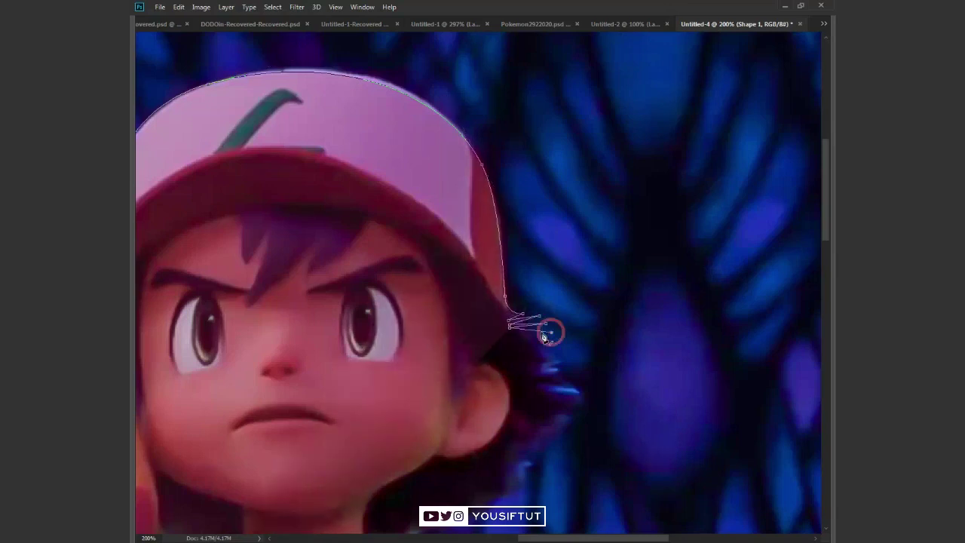
# Trace the outline down Ash's spiky hair behind his head toward his neck
pyautogui.click(541, 335)
pyautogui.moveTo(532, 352); pyautogui.dragTo(550, 362)
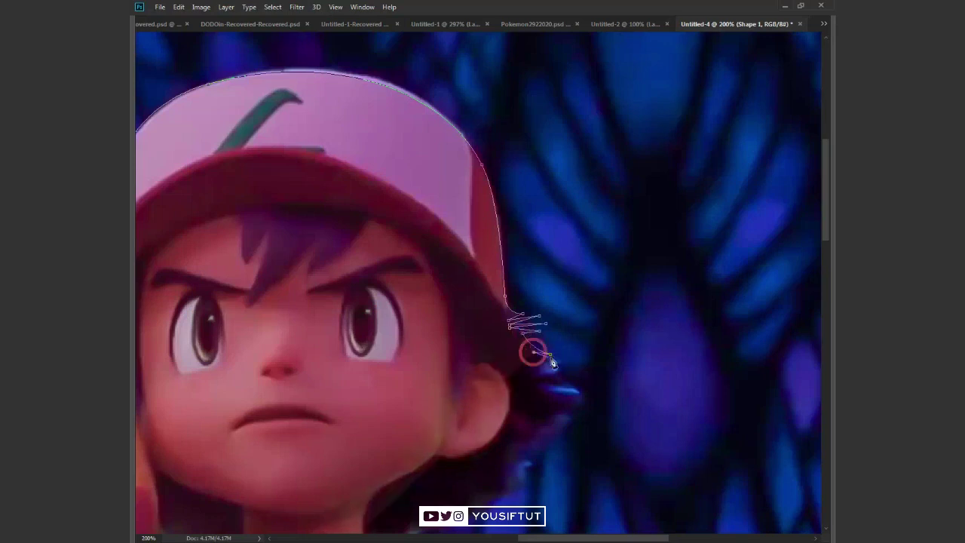
pyautogui.click(530, 352)
pyautogui.click(551, 368)
pyautogui.moveTo(551, 370); pyautogui.dragTo(590, 392)
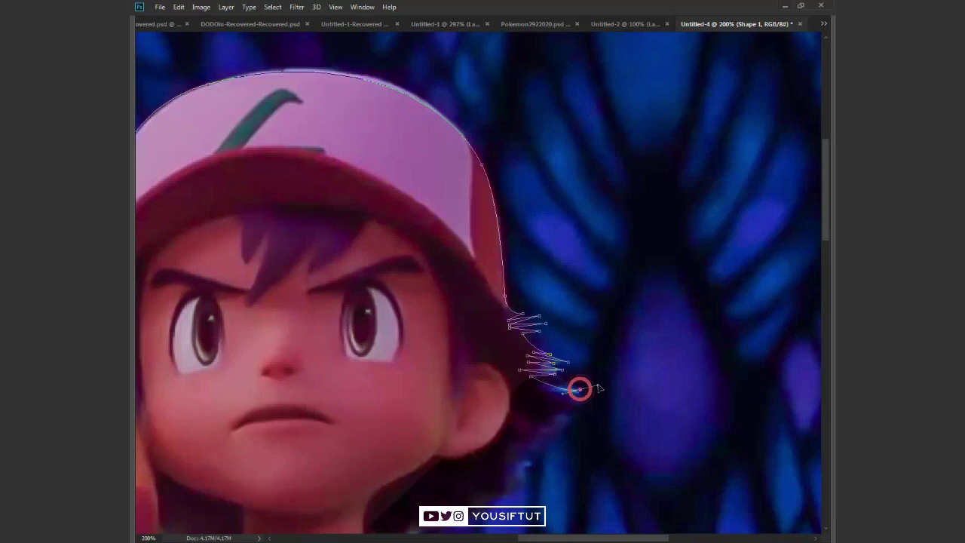
pyautogui.scroll(-5, 551, 282)
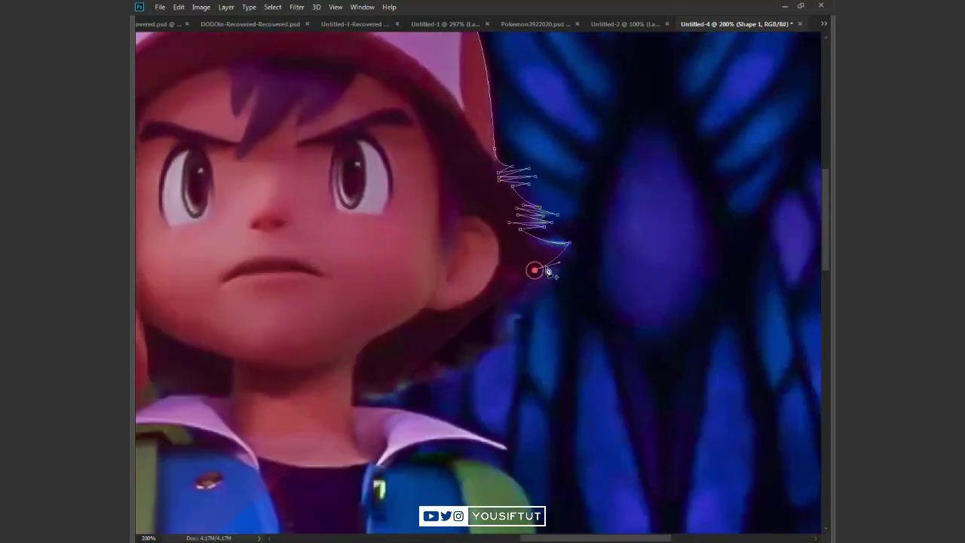
pyautogui.click(558, 263)
pyautogui.moveTo(518, 290); pyautogui.dragTo(490, 294)
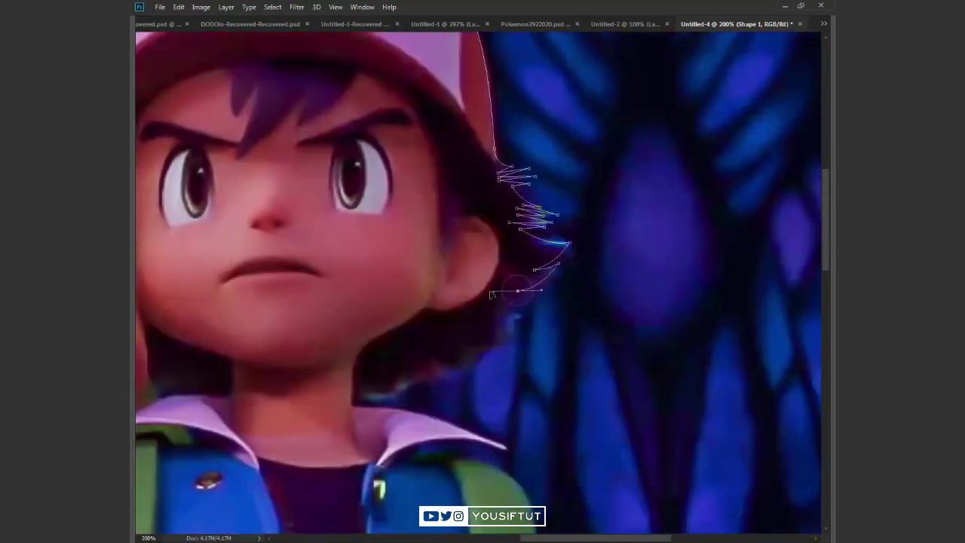
pyautogui.click(511, 307)
pyautogui.moveTo(499, 326)
pyautogui.mouseDown()
pyautogui.moveTo(509, 351)
pyautogui.moveTo(499, 352)
pyautogui.mouseUp()
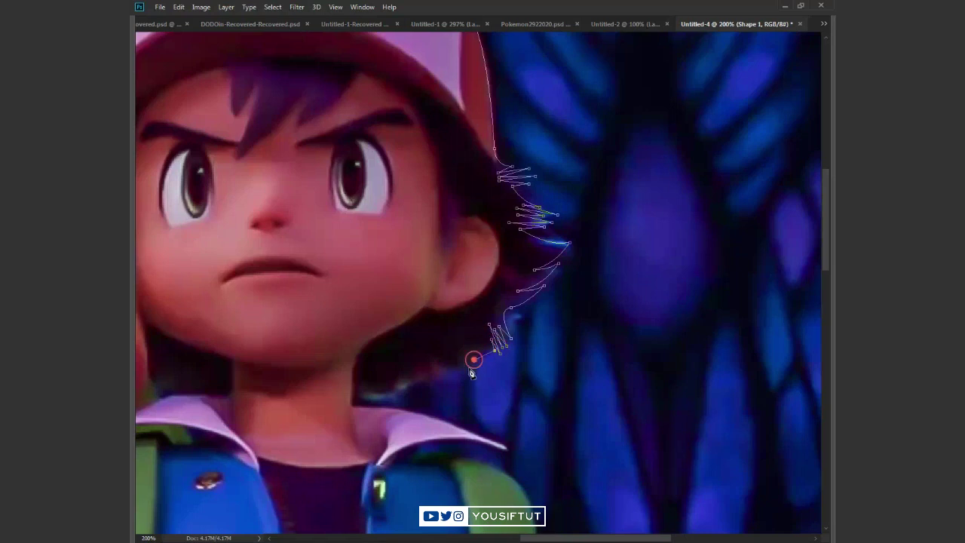
# Carry the outline along Ash's collar to the edge of his jacket
pyautogui.moveTo(351, 393); pyautogui.dragTo(355, 410)
pyautogui.click(427, 414)
pyautogui.moveTo(507, 450)
pyautogui.mouseDown()
pyautogui.moveTo(411, 455)
pyautogui.moveTo(446, 463)
pyautogui.mouseUp()
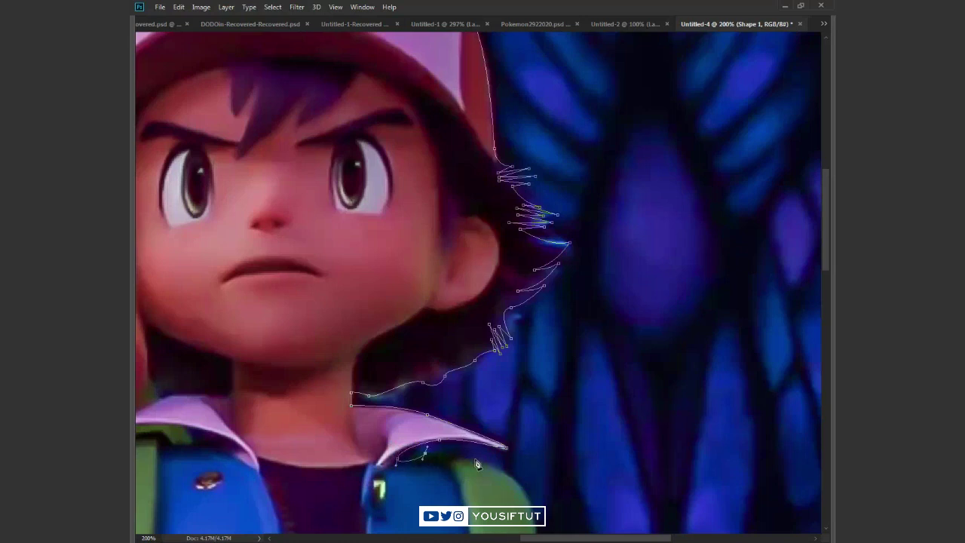
pyautogui.scroll(-3, 465, 265)
pyautogui.scroll(-3, 465, 264)
pyautogui.hotkey('ctrl', '-')
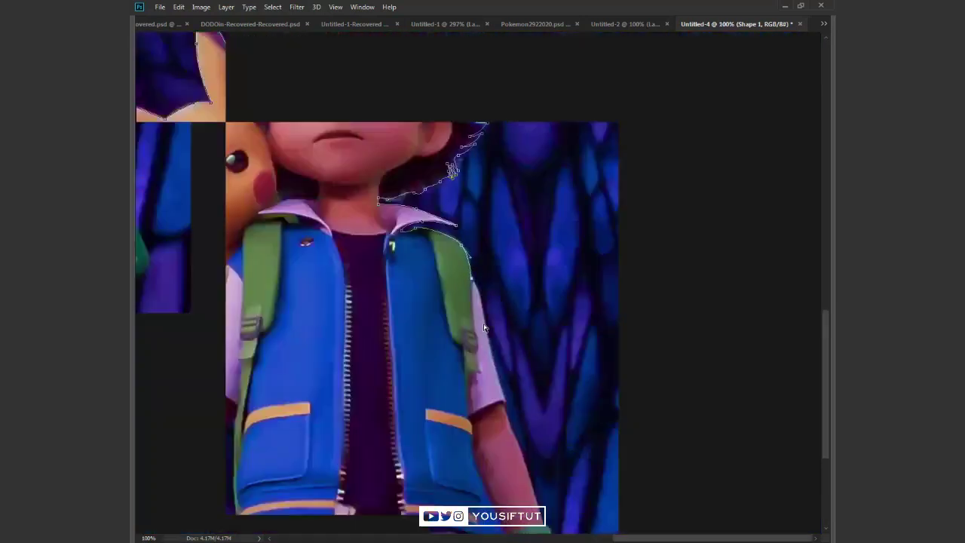
# Trace the outline down the backpack strap and across the jacket front
pyautogui.hotkey('ctrl', '+')
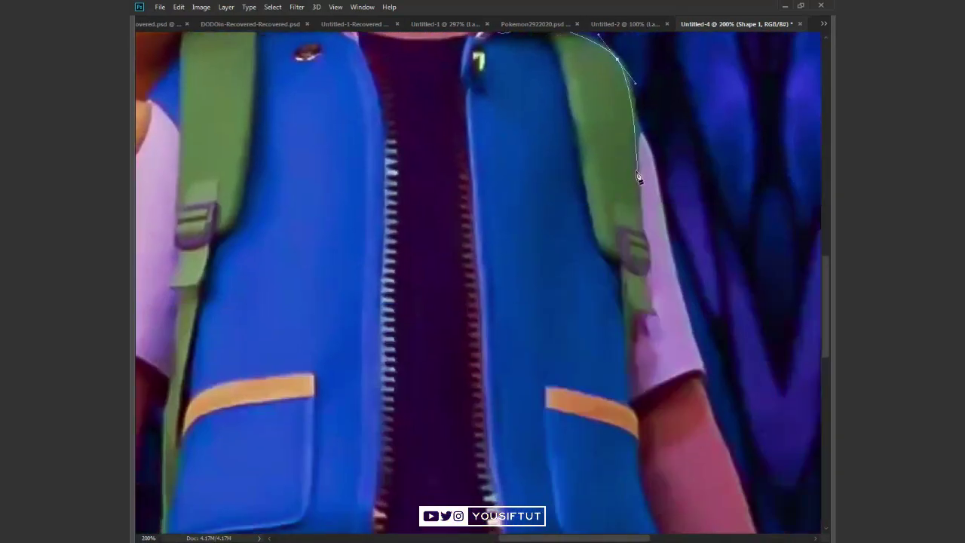
pyautogui.moveTo(635, 161); pyautogui.dragTo(636, 207)
pyautogui.click(625, 299)
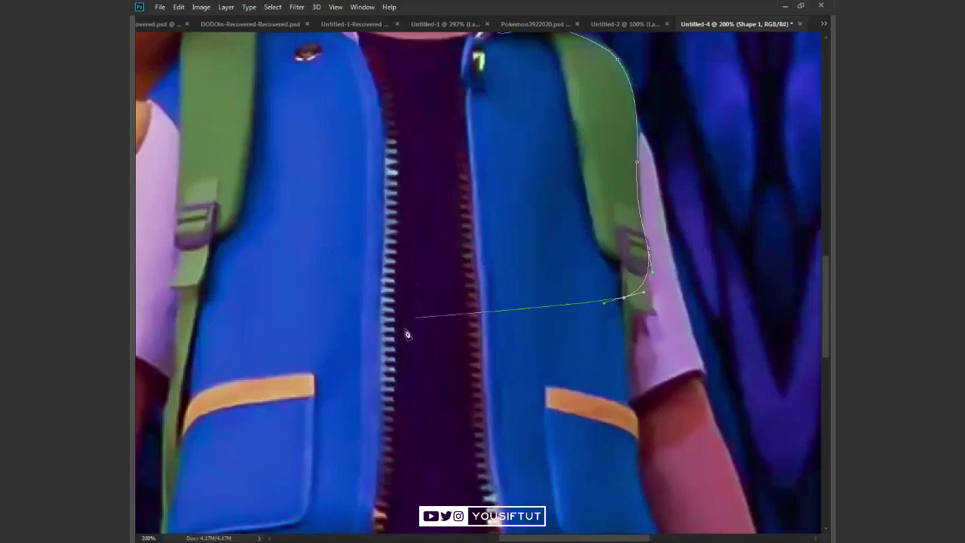
pyautogui.scroll(-3, 467, 405)
pyautogui.moveTo(443, 277); pyautogui.dragTo(443, 407)
pyautogui.keyDown('alt'); pyautogui.click(443, 278); pyautogui.keyUp('alt')
pyautogui.moveTo(510, 132); pyautogui.dragTo(595, 110)
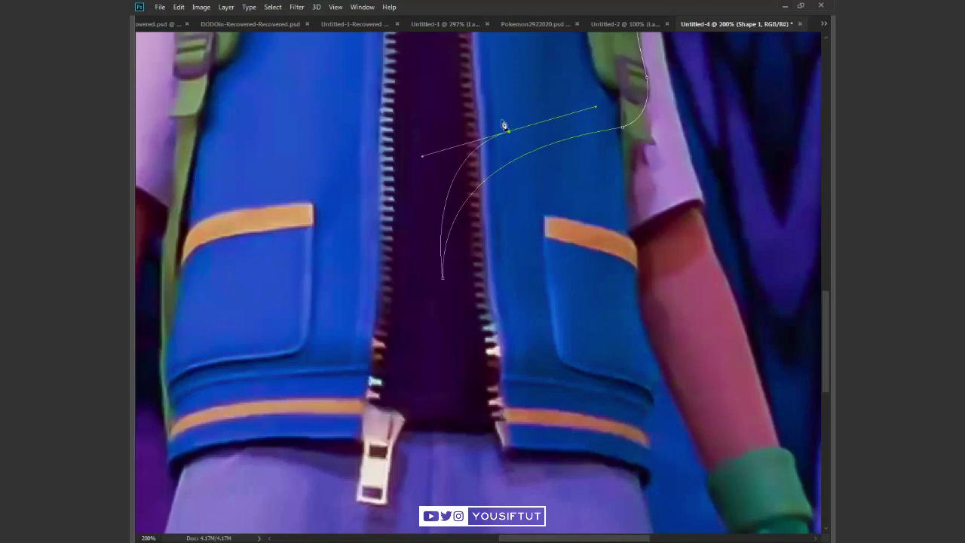
pyautogui.moveTo(198, 127)
pyautogui.mouseDown()
pyautogui.moveTo(414, 223)
pyautogui.moveTo(422, 177)
pyautogui.mouseUp()
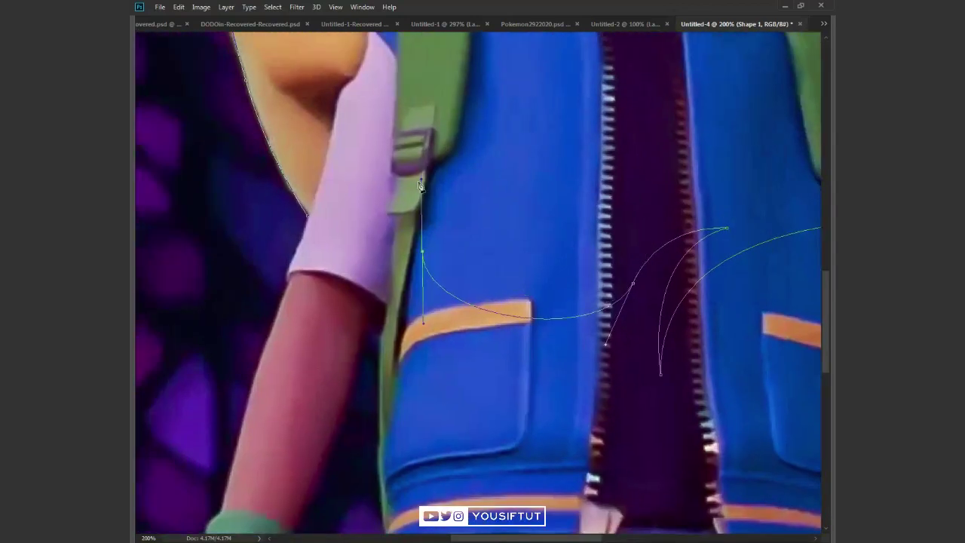
pyautogui.moveTo(434, 262); pyautogui.dragTo(385, 164)
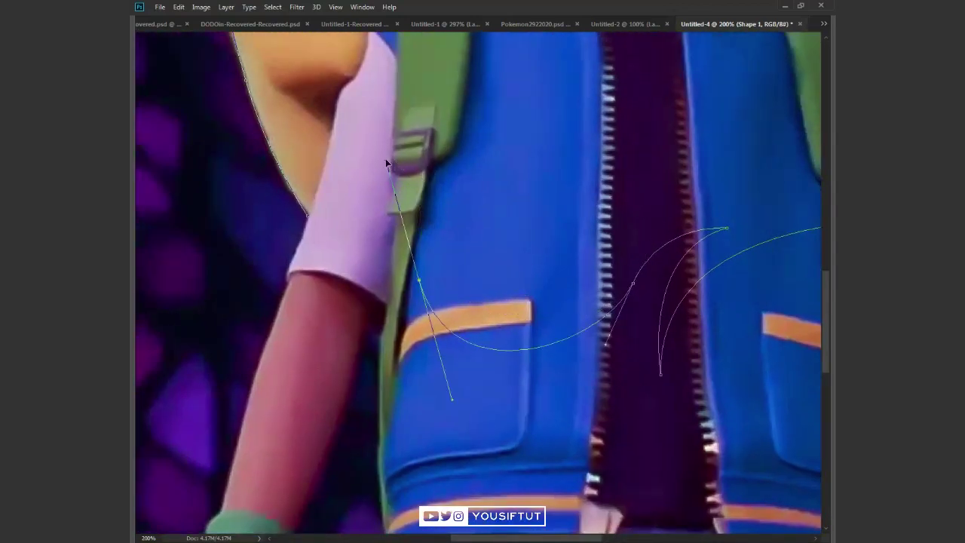
# Add anchors around the pocket, sleeve's lower edge and strap, undoing misplaced ones
pyautogui.moveTo(505, 322); pyautogui.dragTo(555, 324)
pyautogui.moveTo(434, 224)
pyautogui.mouseDown()
pyautogui.moveTo(359, 247)
pyautogui.moveTo(389, 247)
pyautogui.mouseUp()
pyautogui.moveTo(479, 210); pyautogui.dragTo(396, 217)
pyautogui.moveTo(399, 177); pyautogui.dragTo(404, 283)
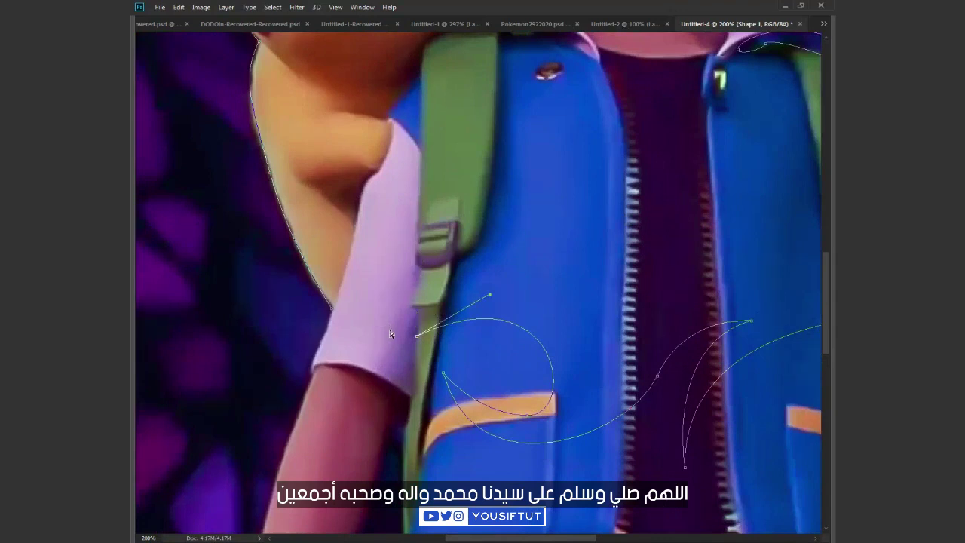
pyautogui.hotkey('ctrl', 'z')
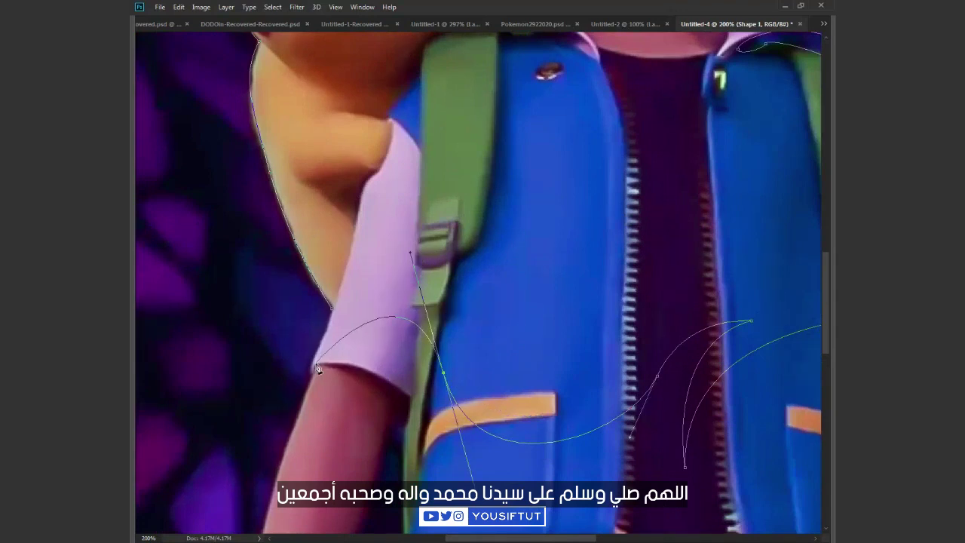
pyautogui.moveTo(315, 367); pyautogui.dragTo(308, 390)
pyautogui.moveTo(429, 299); pyautogui.dragTo(529, 326)
pyautogui.hotkey('ctrl', 'z')
pyautogui.moveTo(393, 294); pyautogui.dragTo(460, 295)
# Follow the pocket stripe and hem past the zipper, then up the right strap
pyautogui.moveTo(518, 407)
pyautogui.mouseDown()
pyautogui.moveTo(581, 419)
pyautogui.moveTo(577, 428)
pyautogui.mouseUp()
pyautogui.click(551, 351)
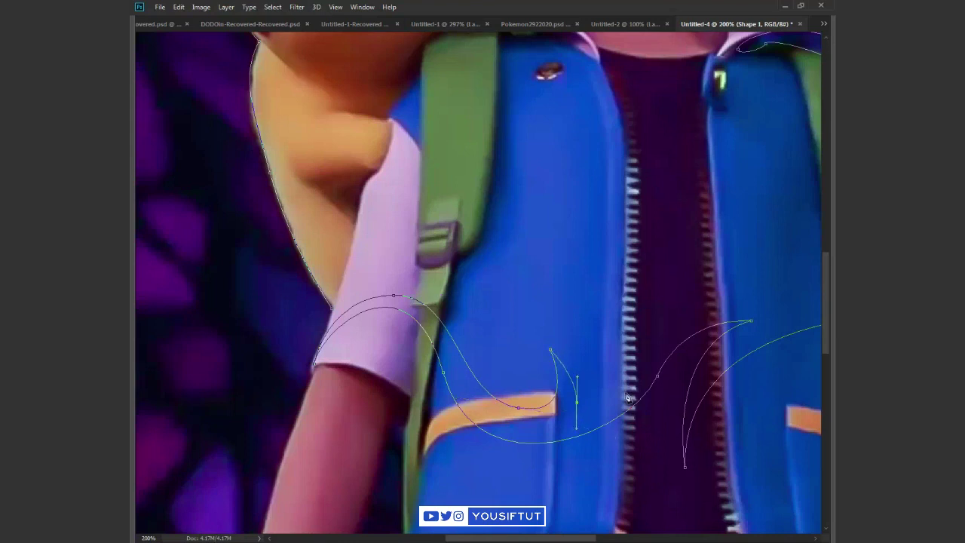
pyautogui.moveTo(633, 368); pyautogui.dragTo(639, 351)
pyautogui.moveTo(696, 314); pyautogui.dragTo(640, 345)
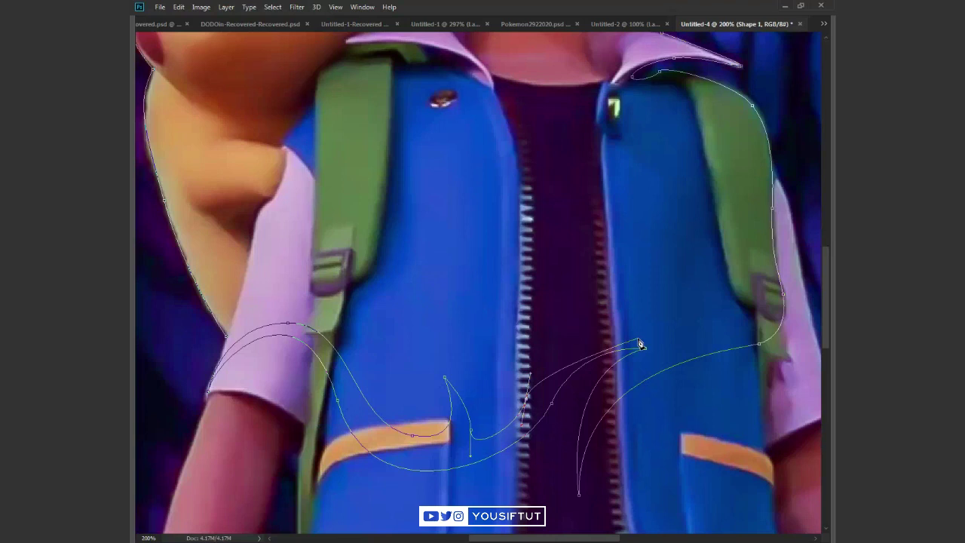
pyautogui.moveTo(539, 377); pyautogui.dragTo(566, 407)
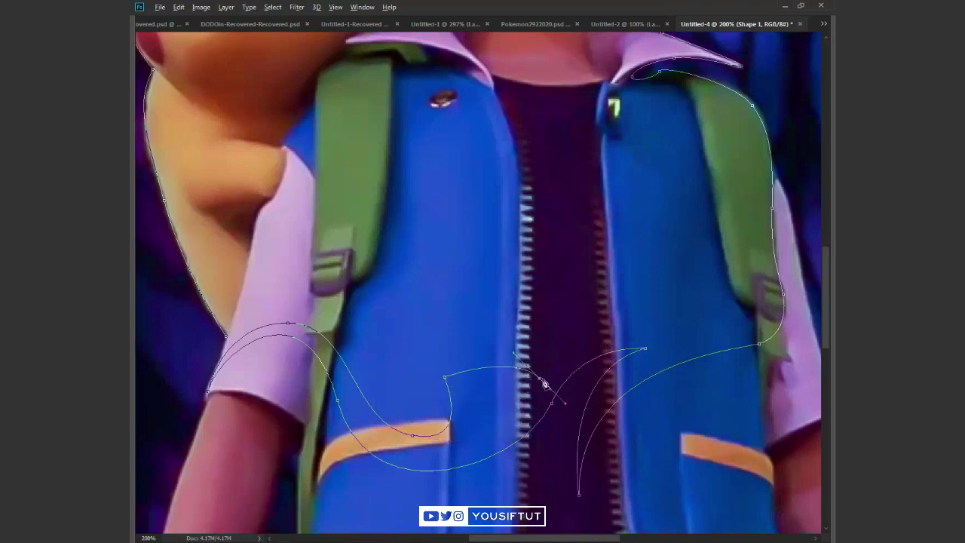
pyautogui.moveTo(669, 339)
pyautogui.mouseDown()
pyautogui.moveTo(676, 343)
pyautogui.moveTo(656, 355)
pyautogui.mouseUp()
pyautogui.moveTo(743, 307); pyautogui.dragTo(724, 236)
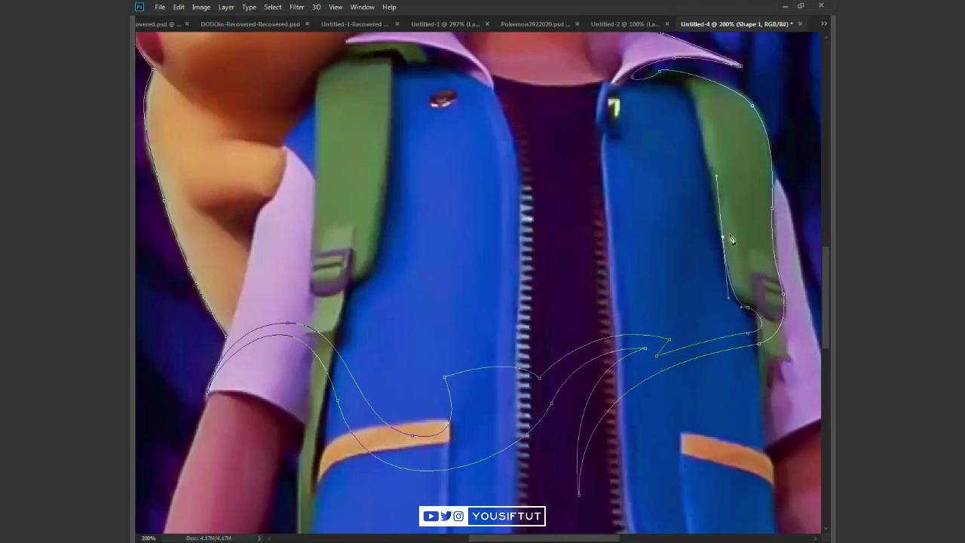
pyautogui.moveTo(748, 306)
pyautogui.mouseDown()
pyautogui.moveTo(768, 311)
pyautogui.moveTo(776, 285)
pyautogui.mouseUp()
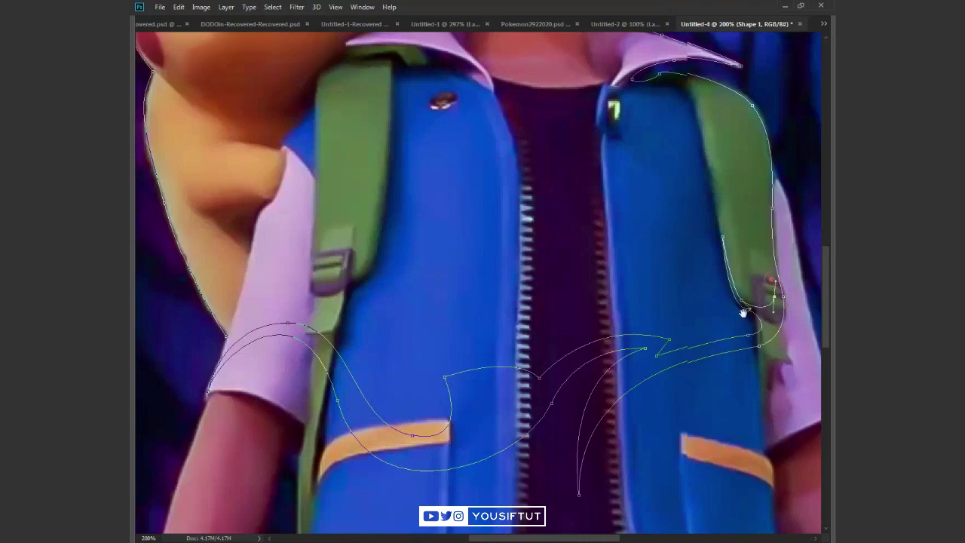
# Trace the strap and jacket front edge, closing the jacket outline at its start point
pyautogui.scroll(2, 749, 312)
pyautogui.hscroll(2, 749, 312)
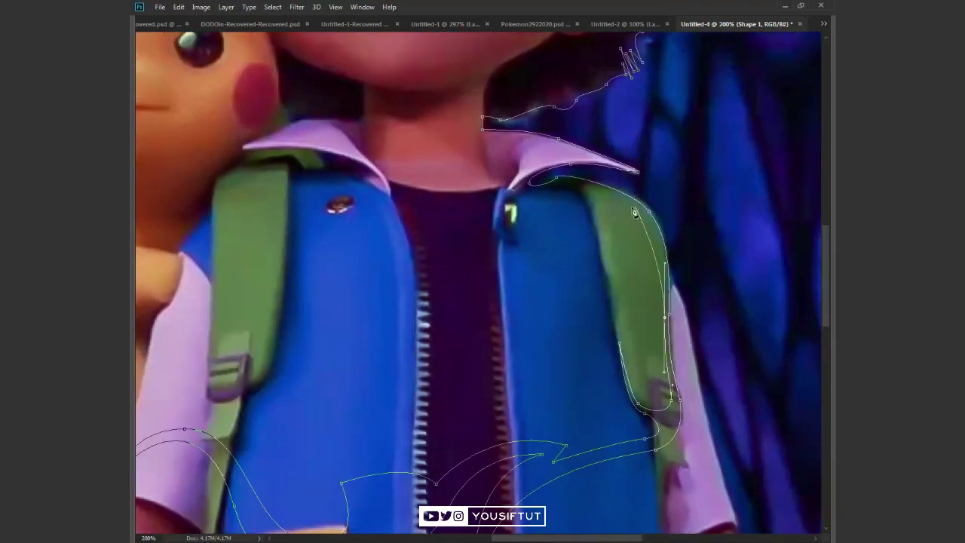
pyautogui.moveTo(615, 194); pyautogui.dragTo(574, 186)
pyautogui.moveTo(613, 310); pyautogui.dragTo(617, 376)
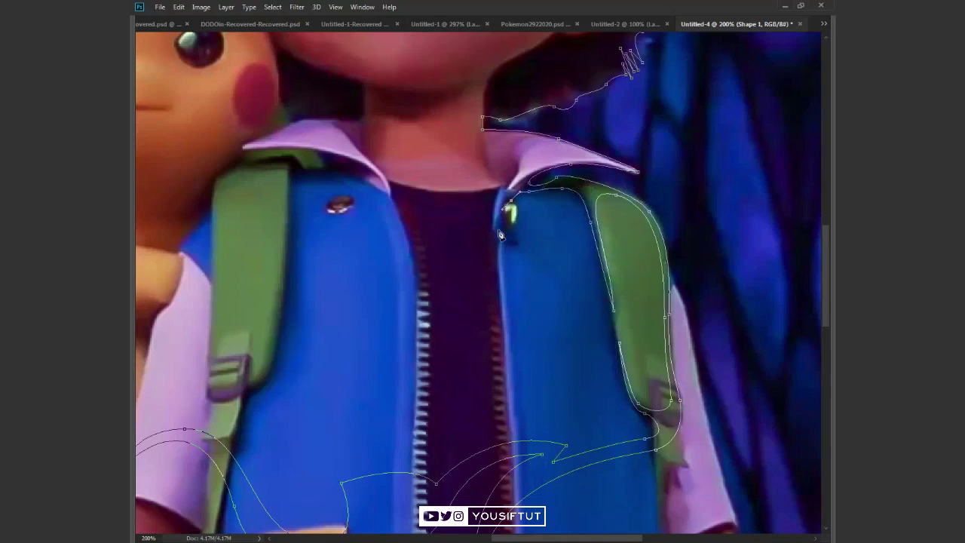
pyautogui.scroll(-4, 507, 241)
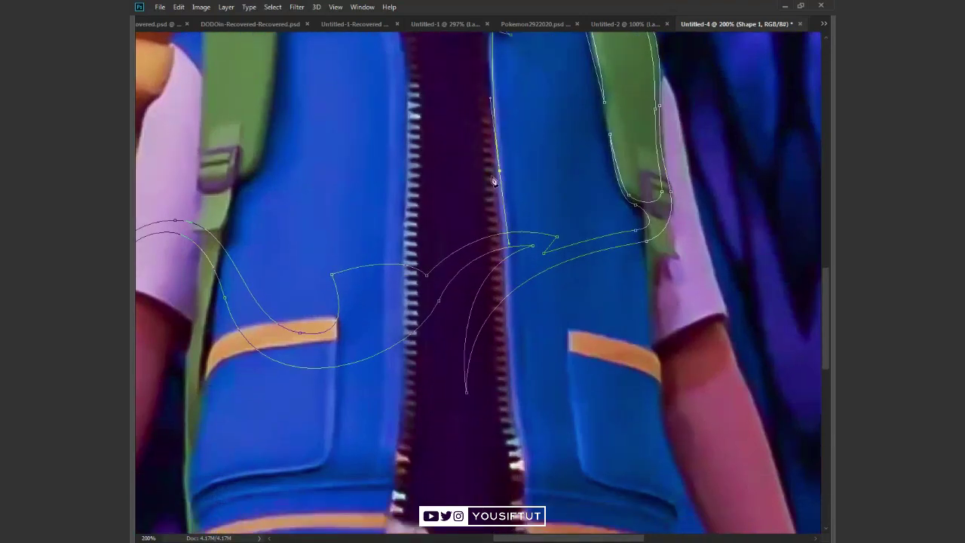
pyautogui.scroll(4, 510, 246)
pyautogui.click(534, 405)
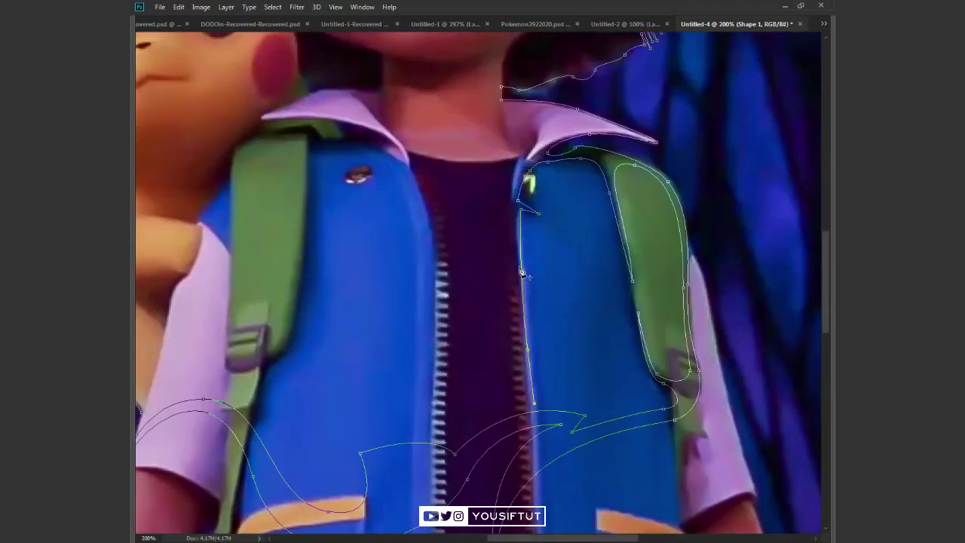
pyautogui.click(517, 209)
pyautogui.moveTo(518, 209); pyautogui.dragTo(523, 173)
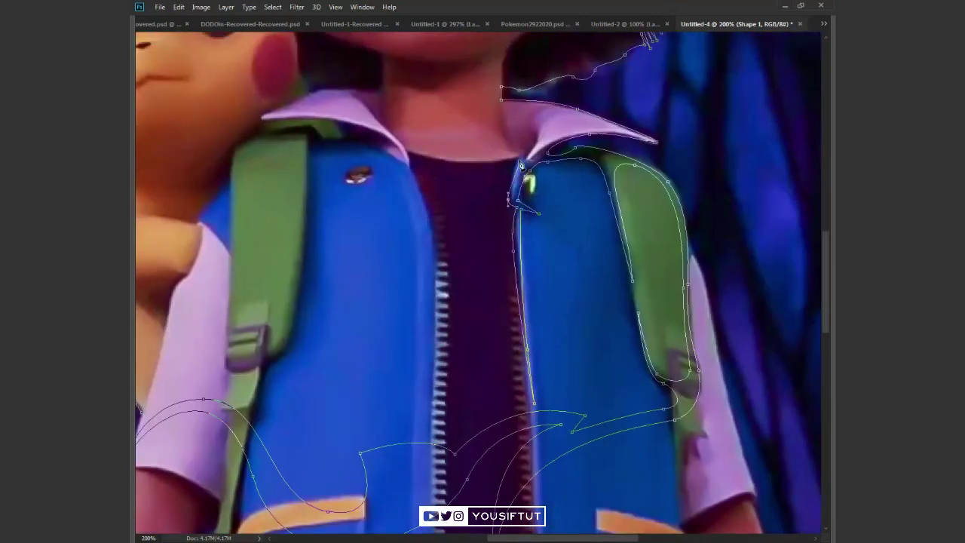
# At 400% zoom, outline the collar tip and the neck's left edge
pyautogui.hotkey('ctrl', '+')
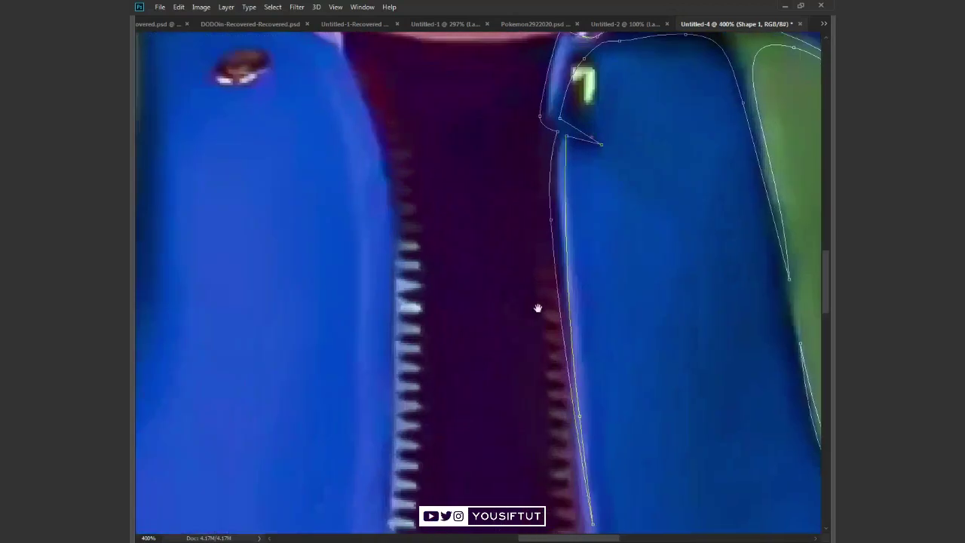
pyautogui.scroll(6, 492, 307)
pyautogui.moveTo(633, 254); pyautogui.dragTo(693, 258)
pyautogui.click(674, 254)
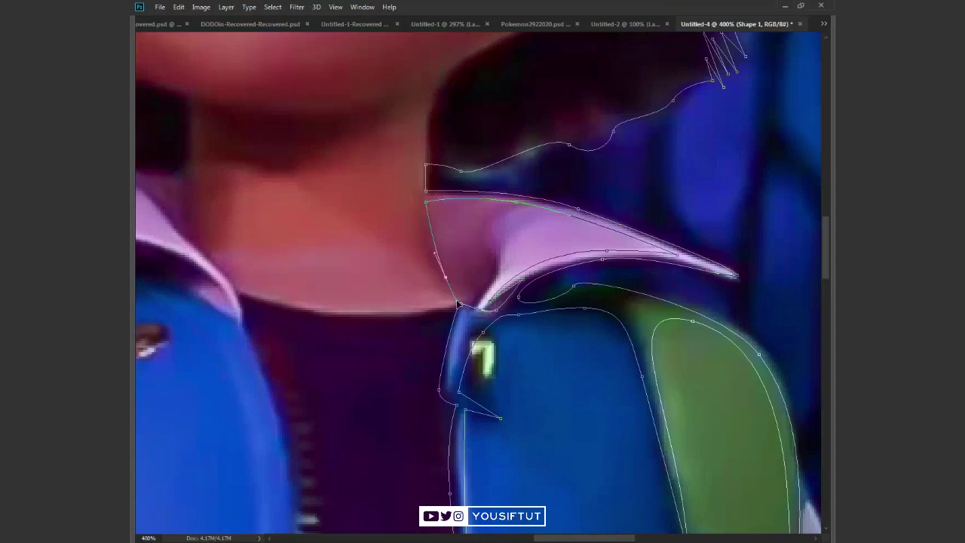
pyautogui.moveTo(416, 186); pyautogui.dragTo(415, 139)
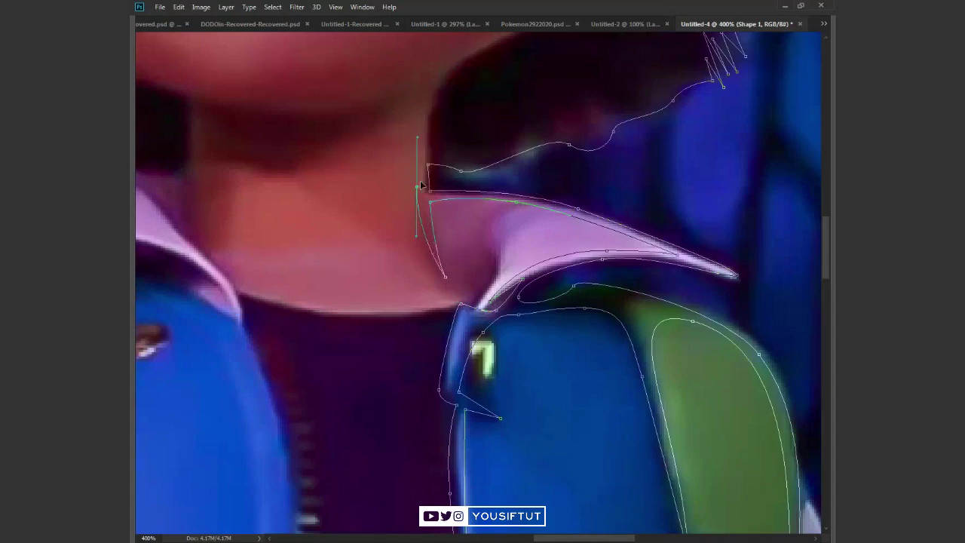
pyautogui.moveTo(439, 85)
pyautogui.mouseDown()
pyautogui.moveTo(456, 59)
pyautogui.moveTo(467, 328)
pyautogui.moveTo(514, 310)
pyautogui.mouseUp()
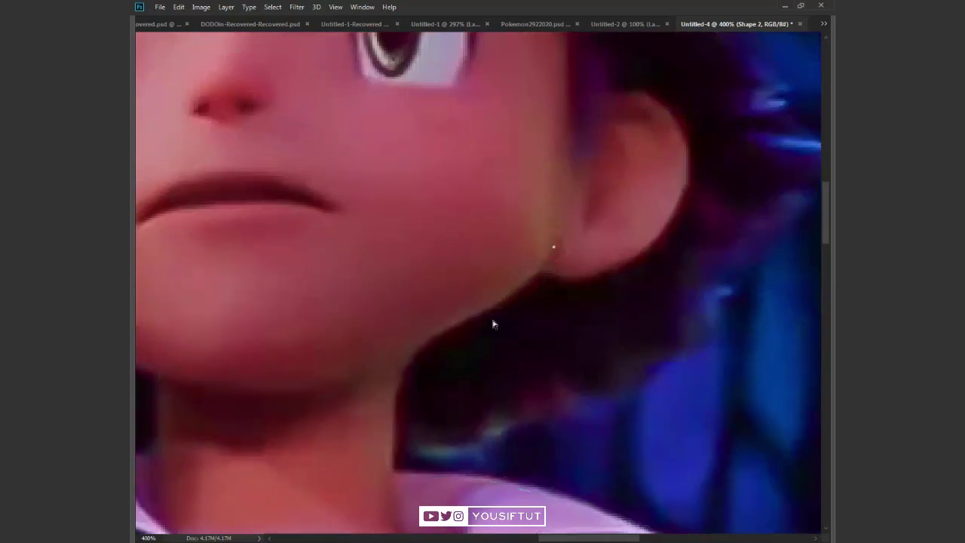
# Carry the outline up Ash's neck and jawline and around his ear
pyautogui.moveTo(558, 232); pyautogui.dragTo(567, 205)
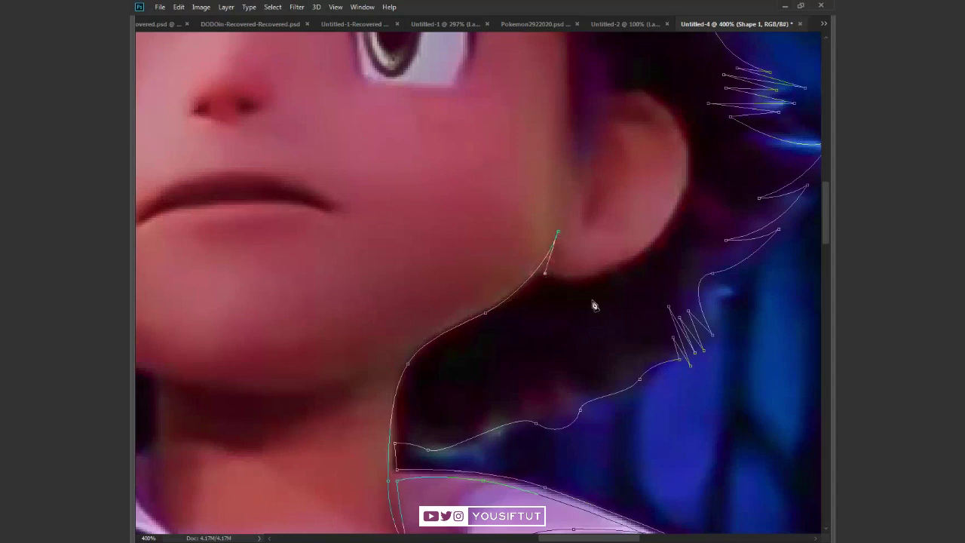
pyautogui.moveTo(595, 305); pyautogui.dragTo(521, 407)
pyautogui.click(480, 375)
pyautogui.moveTo(533, 369); pyautogui.dragTo(564, 354)
pyautogui.moveTo(612, 284); pyautogui.dragTo(620, 226)
pyautogui.moveTo(572, 194)
pyautogui.mouseDown()
pyautogui.moveTo(553, 194)
pyautogui.moveTo(559, 406)
pyautogui.mouseUp()
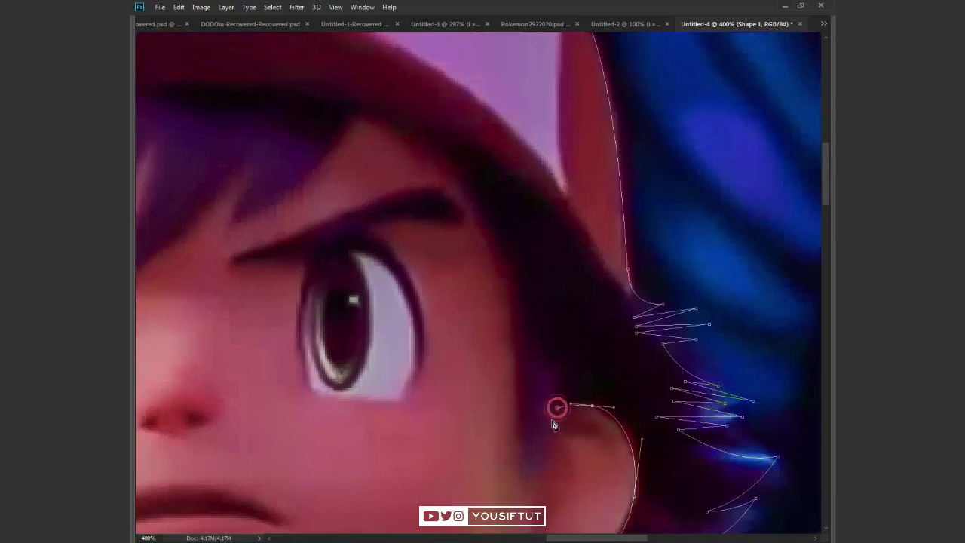
pyautogui.moveTo(533, 473); pyautogui.dragTo(520, 346)
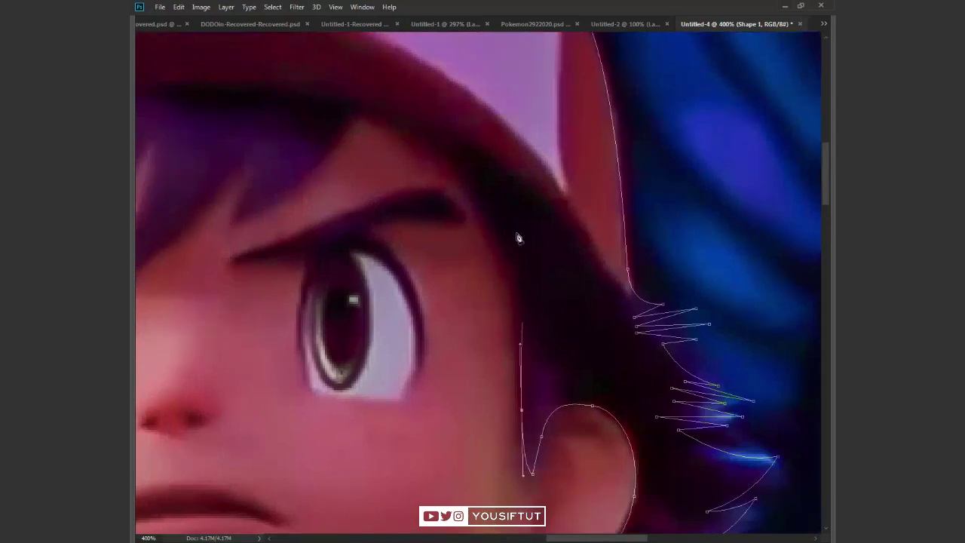
pyautogui.moveTo(497, 245); pyautogui.dragTo(518, 260)
pyautogui.click(502, 241)
# Continue the outline along the hair spikes up to the cap's top edge
pyautogui.keyDown('alt'); pyautogui.scroll(-1, 431, 135); pyautogui.keyUp('alt')
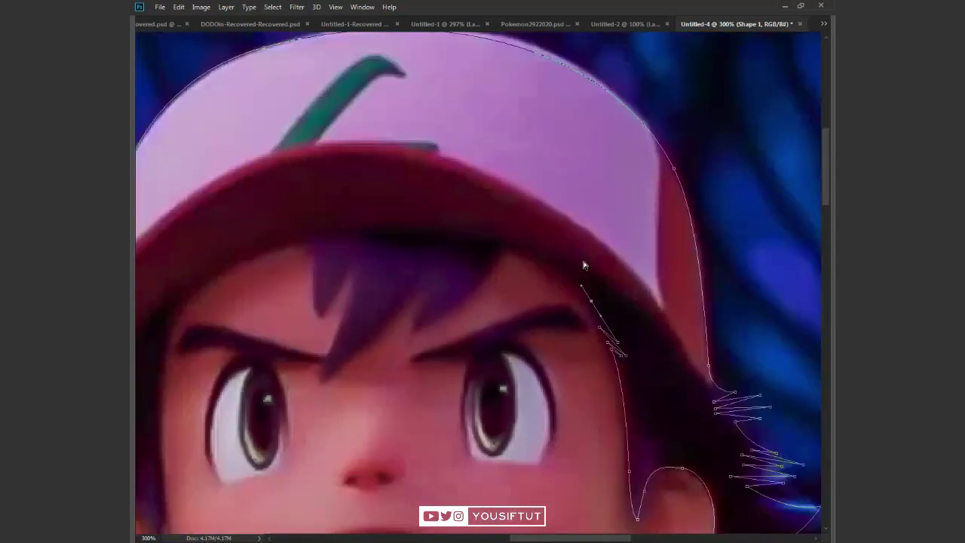
pyautogui.moveTo(540, 258)
pyautogui.mouseDown()
pyautogui.moveTo(505, 248)
pyautogui.moveTo(648, 337)
pyautogui.mouseUp()
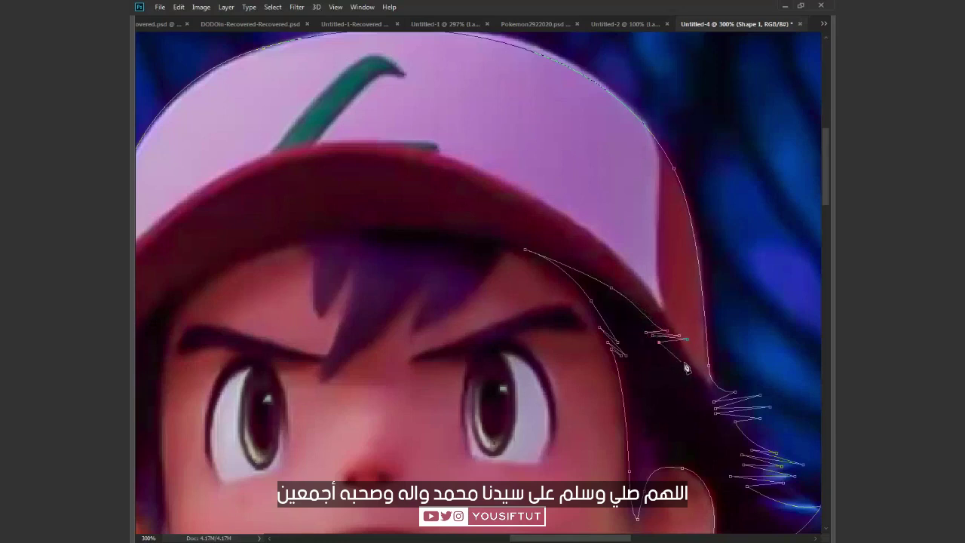
pyautogui.moveTo(711, 385)
pyautogui.mouseDown()
pyautogui.moveTo(699, 362)
pyautogui.moveTo(701, 306)
pyautogui.mouseUp()
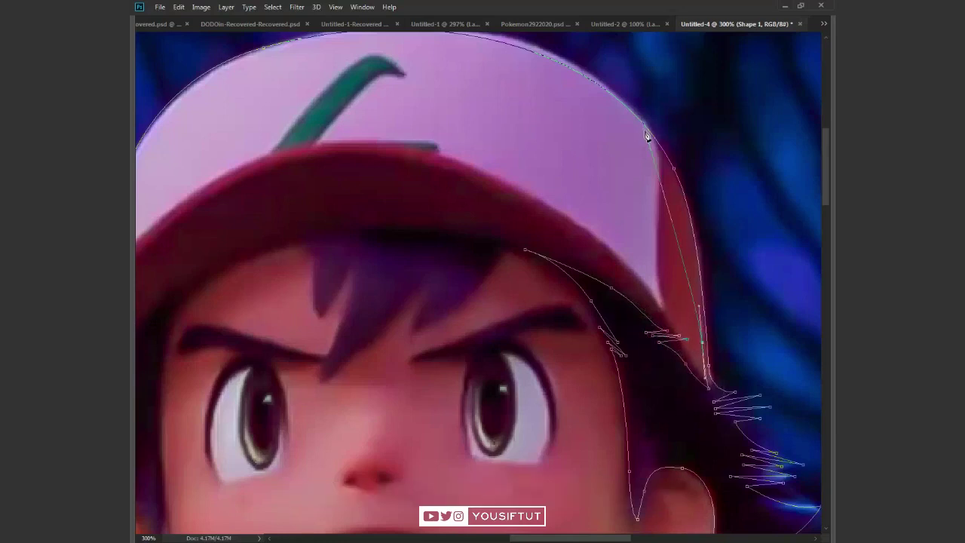
pyautogui.moveTo(656, 149); pyautogui.dragTo(623, 111)
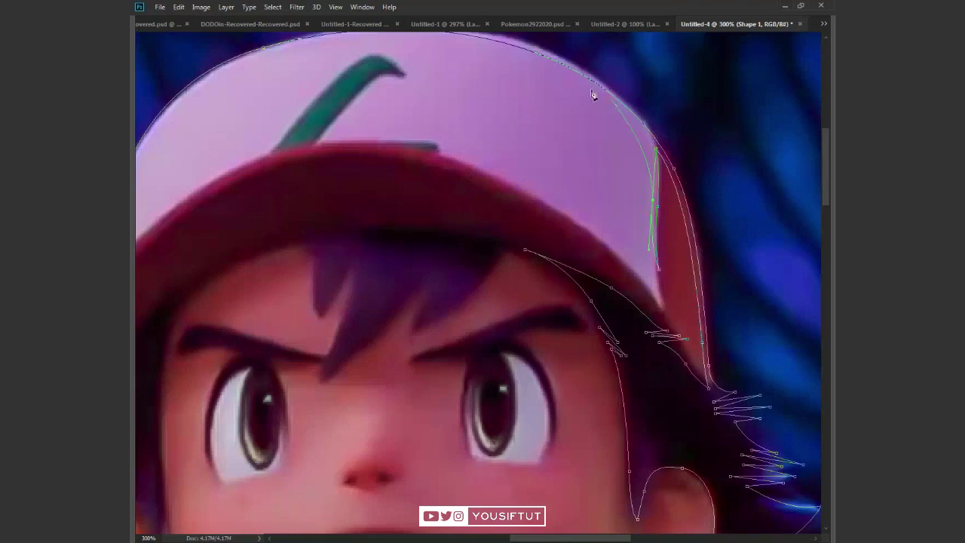
pyautogui.moveTo(595, 96); pyautogui.dragTo(714, 260)
# Trace over the cap's crown and follow the brim down and along its underside
pyautogui.moveTo(670, 226); pyautogui.dragTo(579, 184)
pyautogui.moveTo(357, 225); pyautogui.dragTo(277, 276)
pyautogui.moveTo(238, 414); pyautogui.dragTo(329, 333)
pyautogui.moveTo(440, 307); pyautogui.dragTo(540, 294)
pyautogui.moveTo(736, 413); pyautogui.dragTo(698, 385)
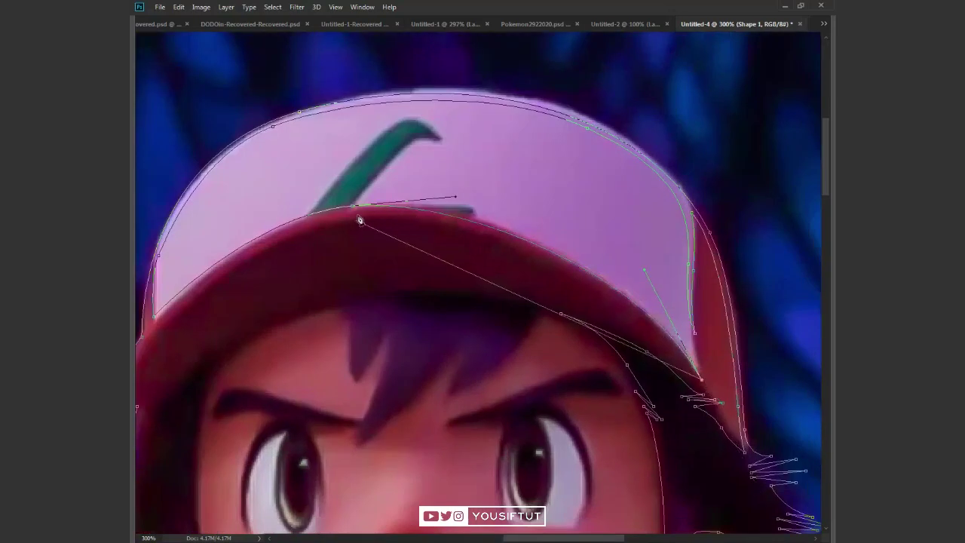
pyautogui.moveTo(359, 220)
pyautogui.mouseDown()
pyautogui.moveTo(549, 193)
pyautogui.moveTo(455, 178)
pyautogui.mouseUp()
pyautogui.moveTo(322, 360); pyautogui.dragTo(340, 376)
pyautogui.moveTo(520, 267); pyautogui.dragTo(591, 248)
pyautogui.moveTo(725, 270); pyautogui.dragTo(748, 284)
pyautogui.moveTo(639, 361); pyautogui.dragTo(557, 399)
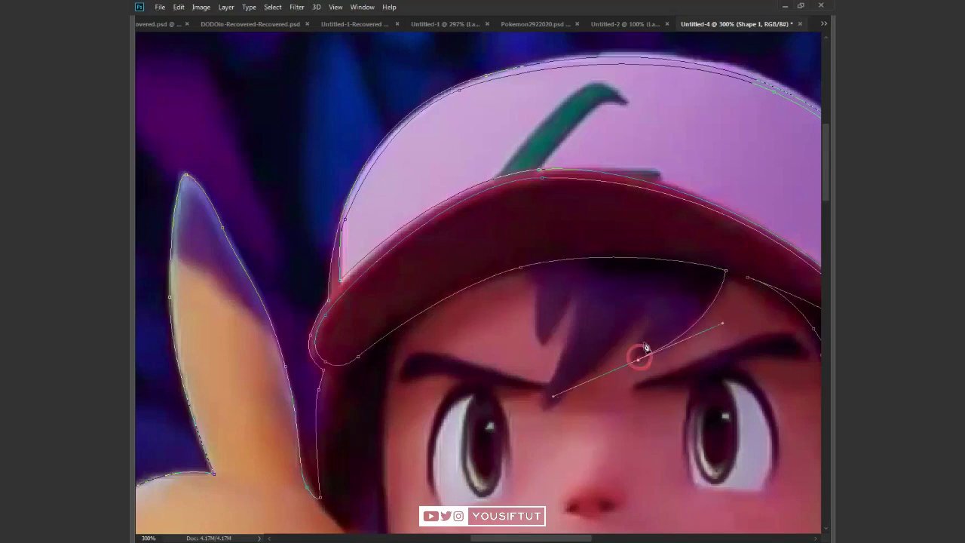
# Close the outline of Ash's hair fringe with corner and curved anchors
pyautogui.click(649, 314)
pyautogui.click(544, 409)
pyautogui.moveTo(576, 291); pyautogui.dragTo(574, 256)
pyautogui.keyDown('alt'); pyautogui.click(576, 291); pyautogui.keyUp('alt')
pyautogui.moveTo(544, 344); pyautogui.dragTo(533, 355)
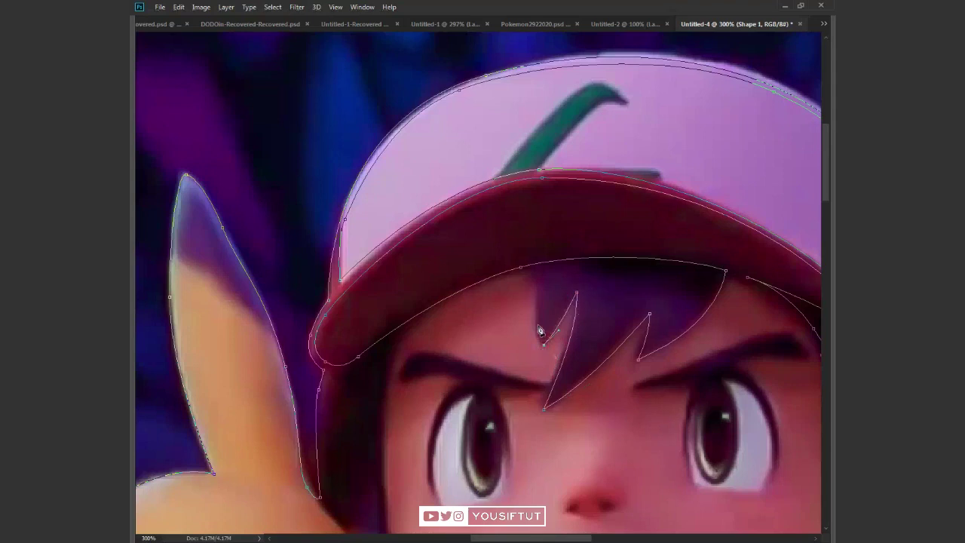
pyautogui.moveTo(520, 273); pyautogui.dragTo(439, 322)
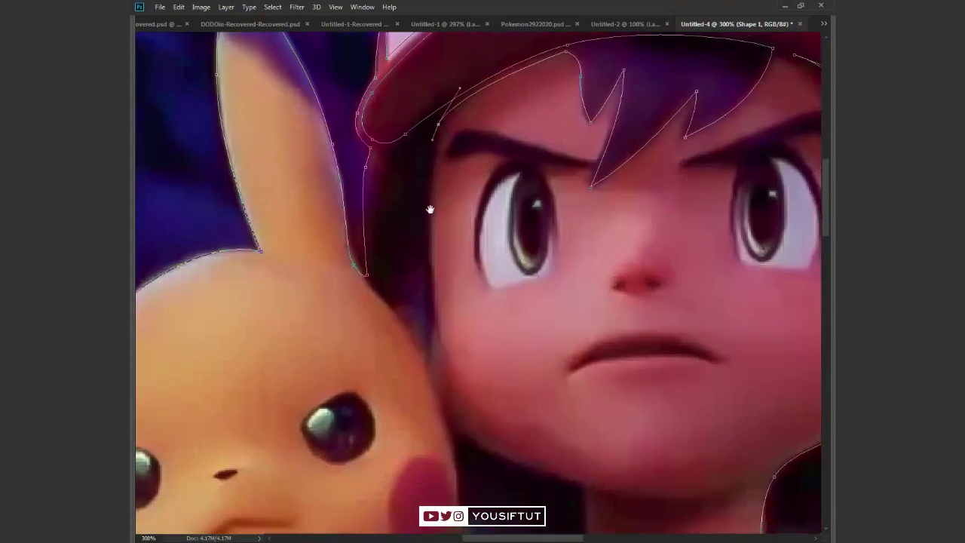
# Trace anchors down the side of Ash's face and along Pikachu's cheek
pyautogui.scroll(-5, 375, 381)
pyautogui.click(431, 288)
pyautogui.moveTo(434, 336); pyautogui.dragTo(434, 337)
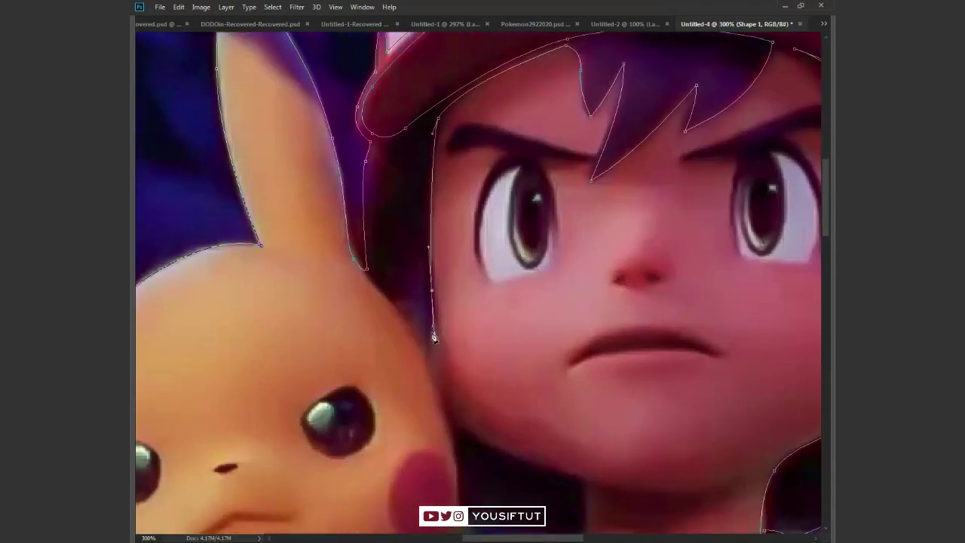
pyautogui.click(421, 256)
pyautogui.scroll(-4, 395, 310)
pyautogui.hscroll(-1, 452, 226)
pyautogui.click(479, 192)
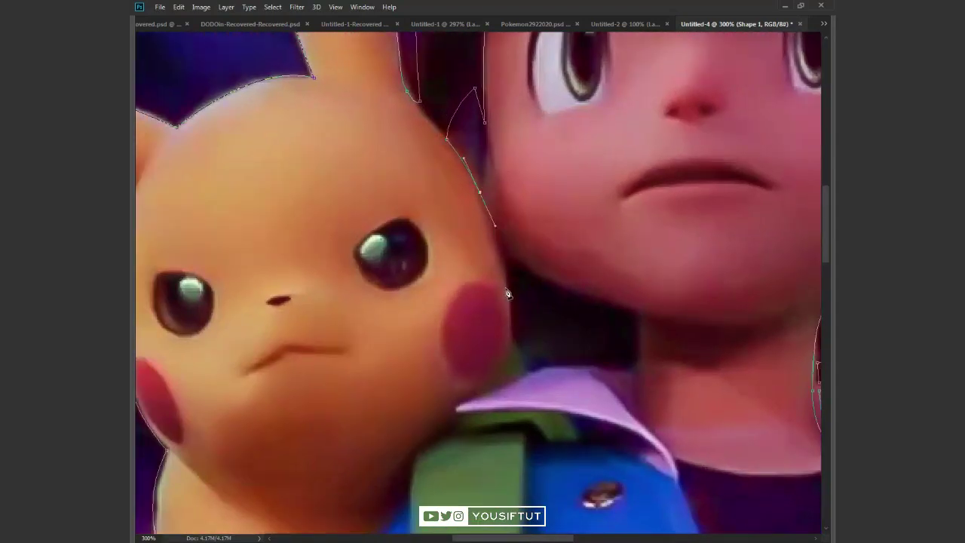
pyautogui.moveTo(494, 225); pyautogui.dragTo(507, 264)
pyautogui.moveTo(507, 371); pyautogui.dragTo(491, 408)
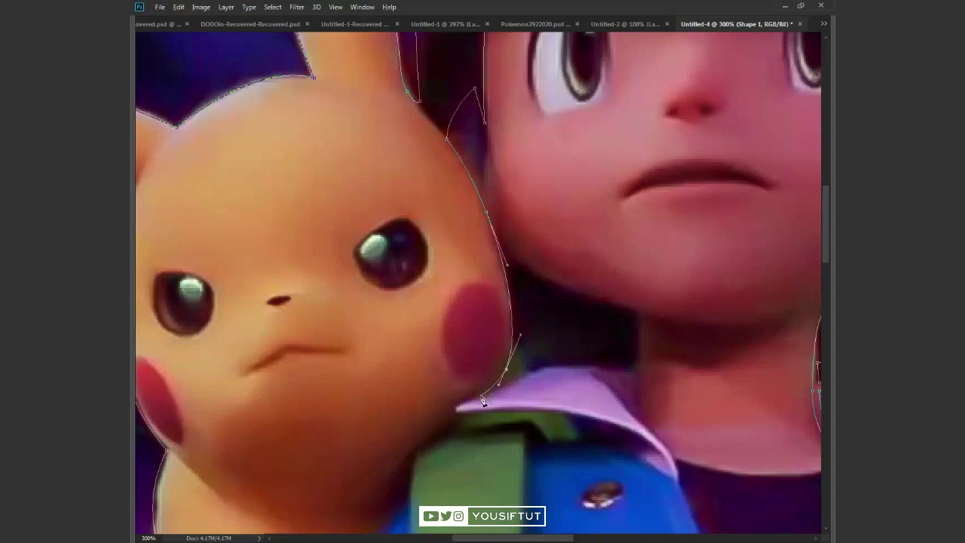
# Extend the outline along Ash's chin, the side of his neck and the collar
pyautogui.click(636, 368)
pyautogui.click(635, 316)
pyautogui.moveTo(533, 279); pyautogui.dragTo(522, 269)
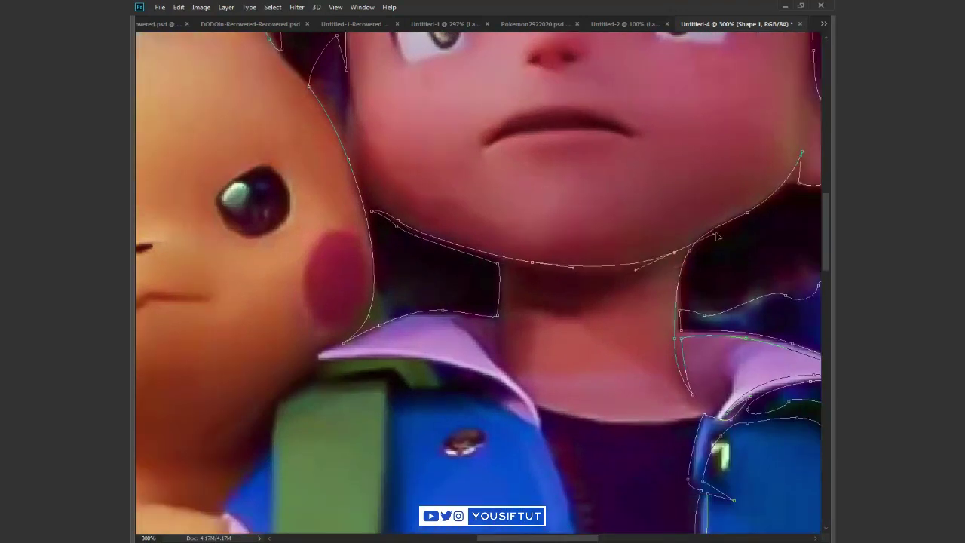
pyautogui.moveTo(673, 254); pyautogui.dragTo(677, 258)
pyautogui.click(511, 271)
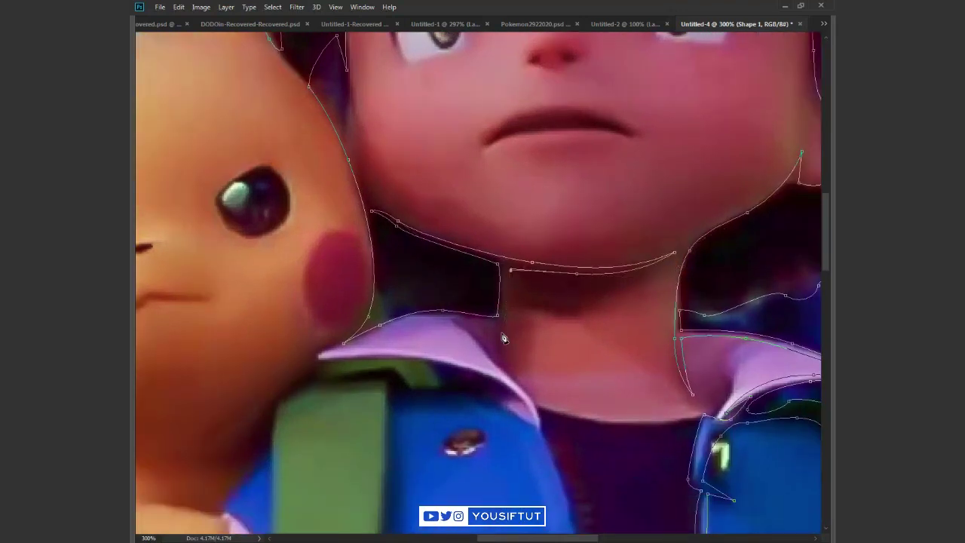
pyautogui.click(667, 421)
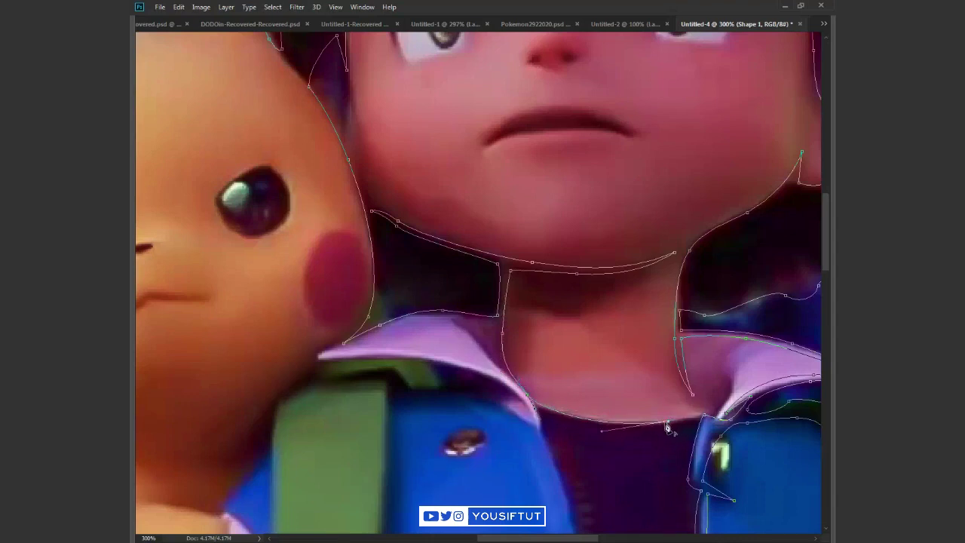
# Zoom out and continue the outline down the jacket front along the zipper
pyautogui.hotkey('ctrl', '-')
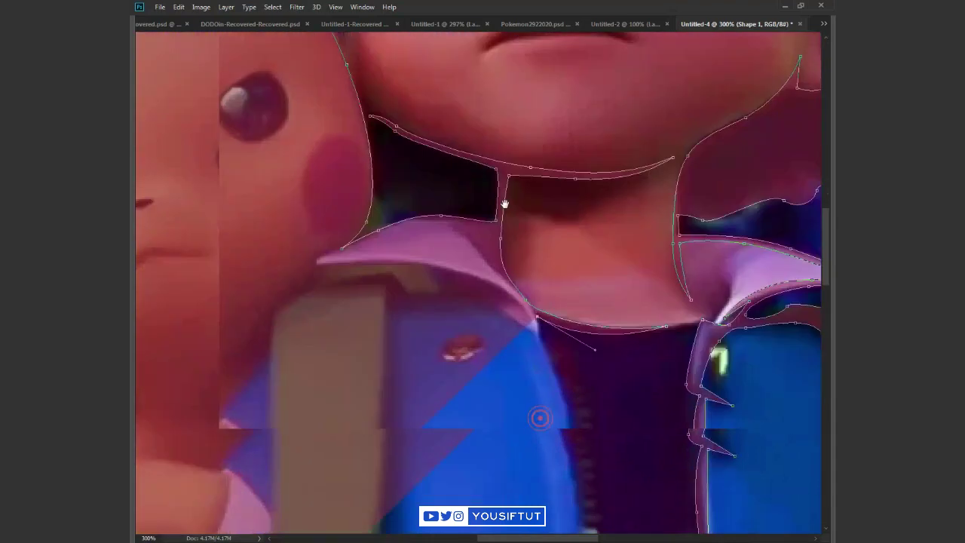
pyautogui.scroll(-5, 521, 101)
pyautogui.scroll(-5, 523, 155)
pyautogui.click(511, 216)
pyautogui.moveTo(507, 370)
pyautogui.mouseDown()
pyautogui.moveTo(490, 115)
pyautogui.moveTo(415, 60)
pyautogui.mouseUp()
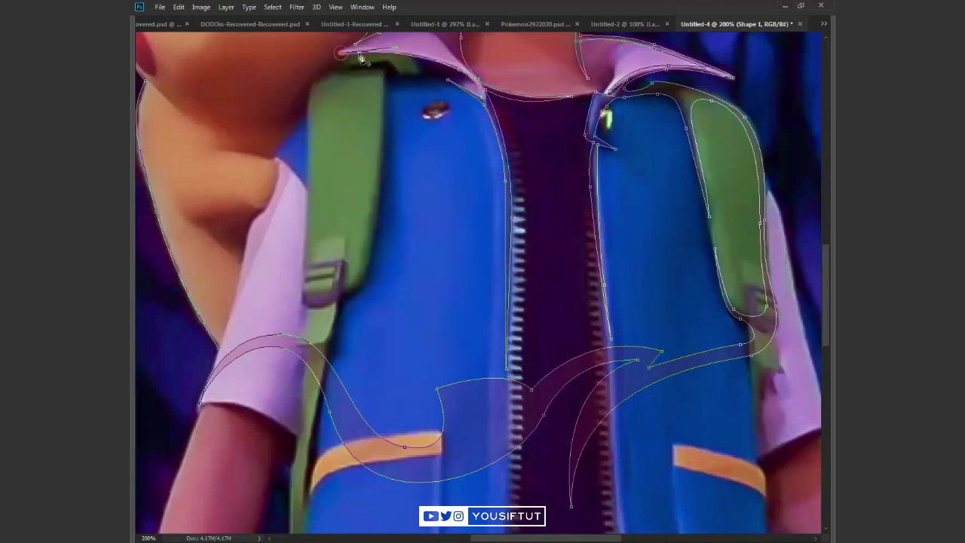
# Curve the outline along the collar's upper edge and around the collar tip
pyautogui.scroll(5, 549, 269)
pyautogui.moveTo(508, 254); pyautogui.dragTo(505, 238)
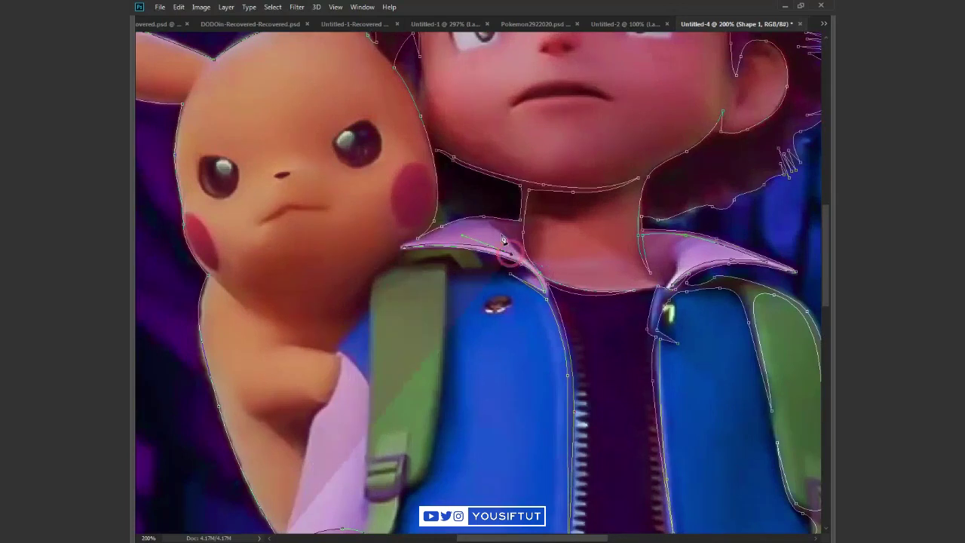
pyautogui.moveTo(486, 219)
pyautogui.mouseDown()
pyautogui.moveTo(438, 237)
pyautogui.moveTo(421, 264)
pyautogui.mouseUp()
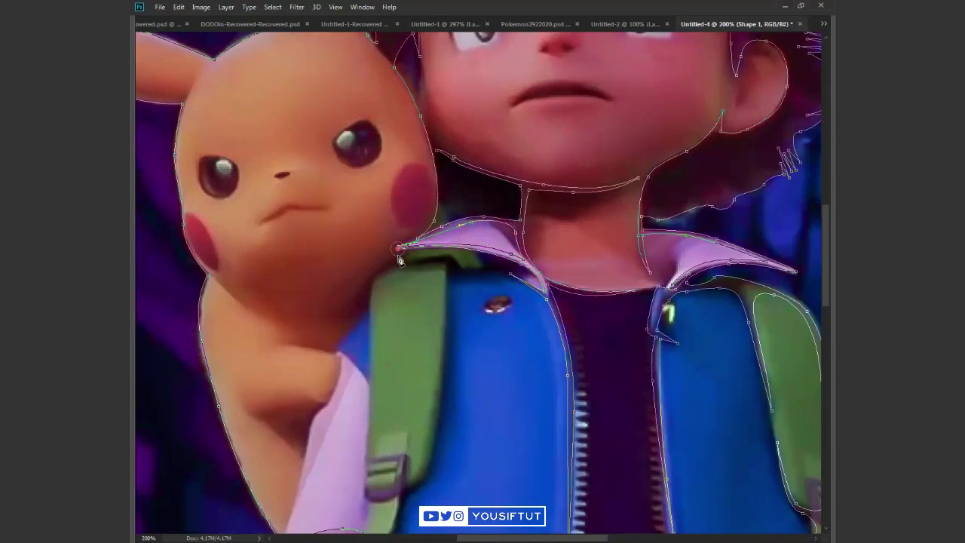
pyautogui.scroll(2, 393, 267)
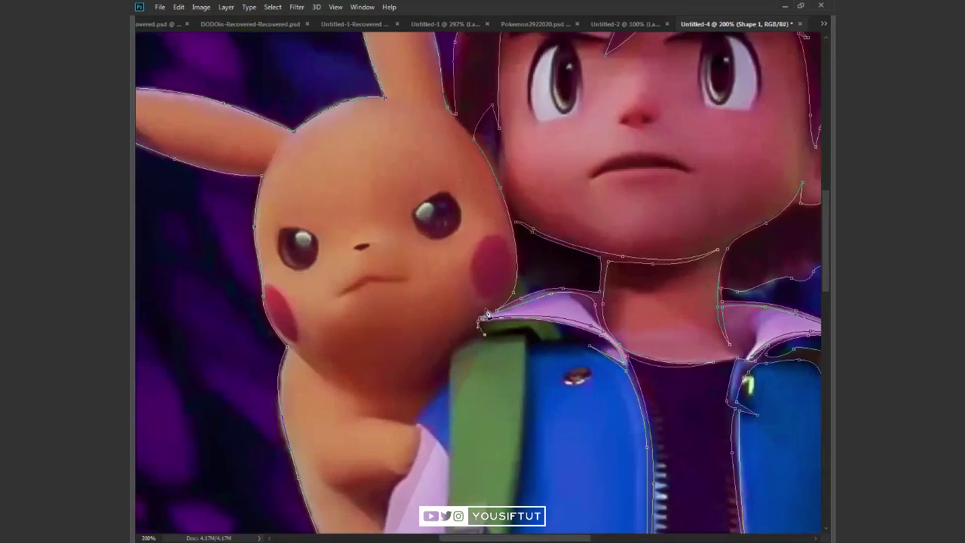
pyautogui.moveTo(472, 320); pyautogui.dragTo(500, 302)
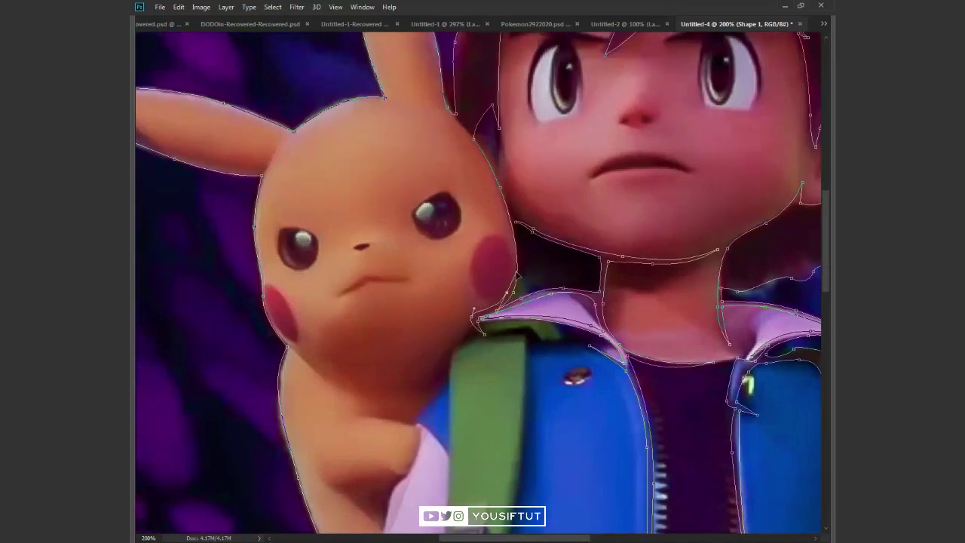
# Trace curved anchors up Pikachu's ears, over his head and down to the ear base
pyautogui.moveTo(434, 109); pyautogui.dragTo(435, 39)
pyautogui.moveTo(435, 39); pyautogui.dragTo(514, 250)
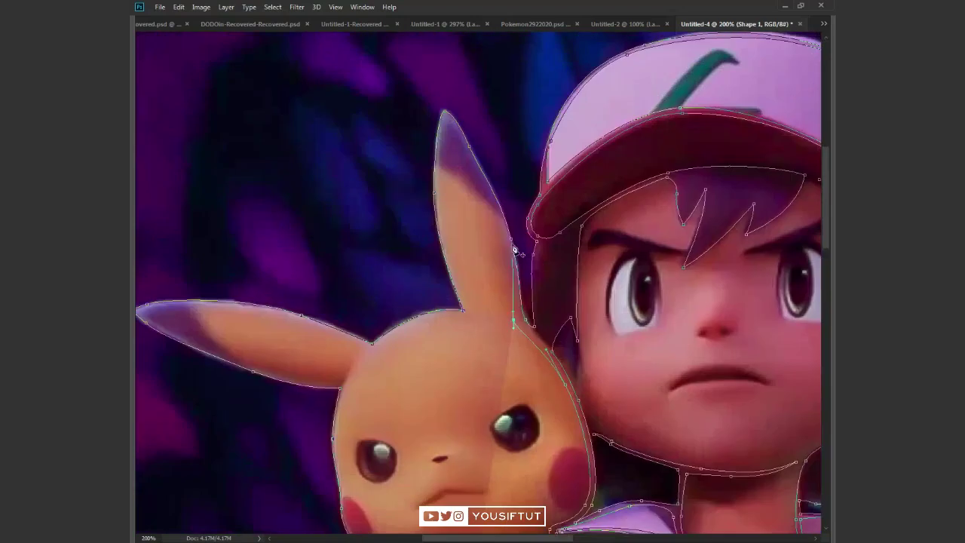
pyautogui.moveTo(472, 312); pyautogui.dragTo(502, 375)
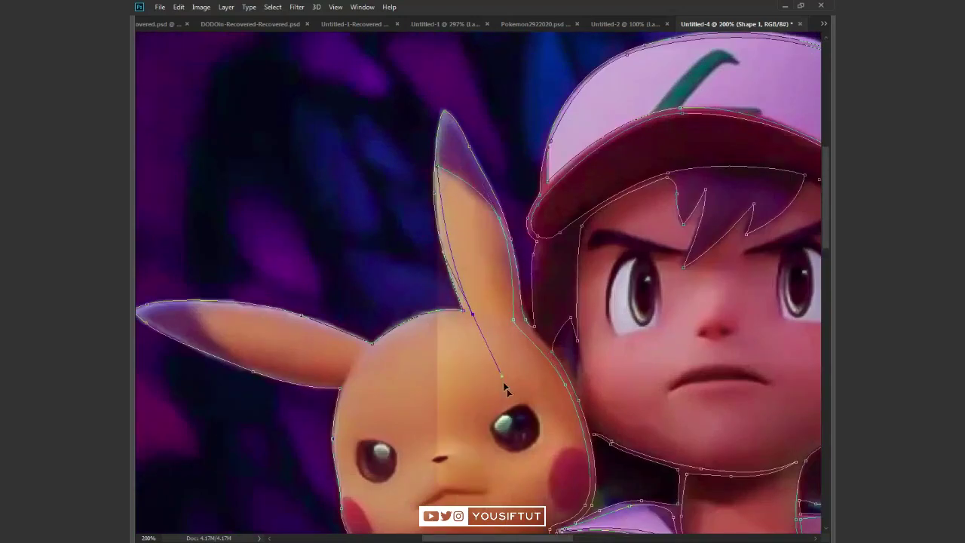
pyautogui.moveTo(373, 351); pyautogui.dragTo(324, 401)
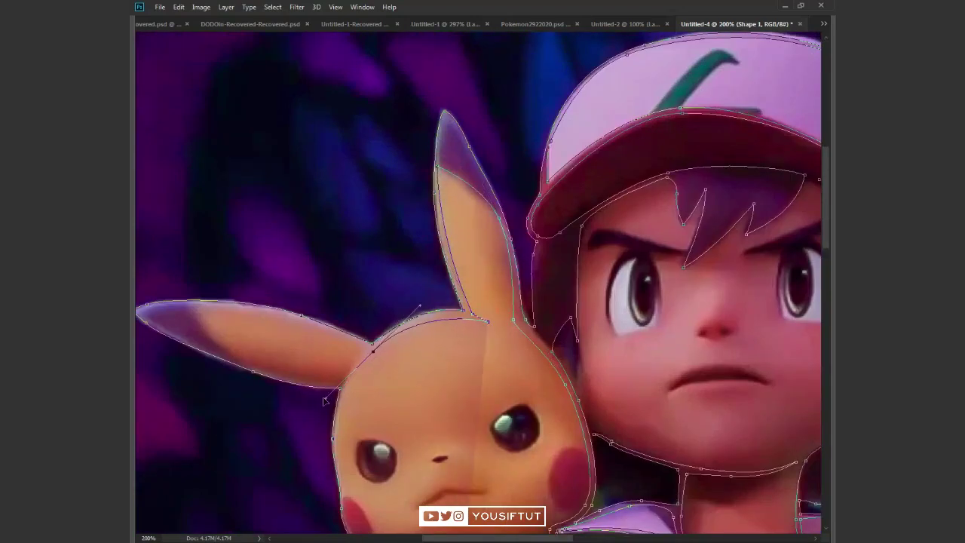
pyautogui.moveTo(377, 351); pyautogui.dragTo(522, 299)
pyautogui.moveTo(341, 254); pyautogui.dragTo(225, 247)
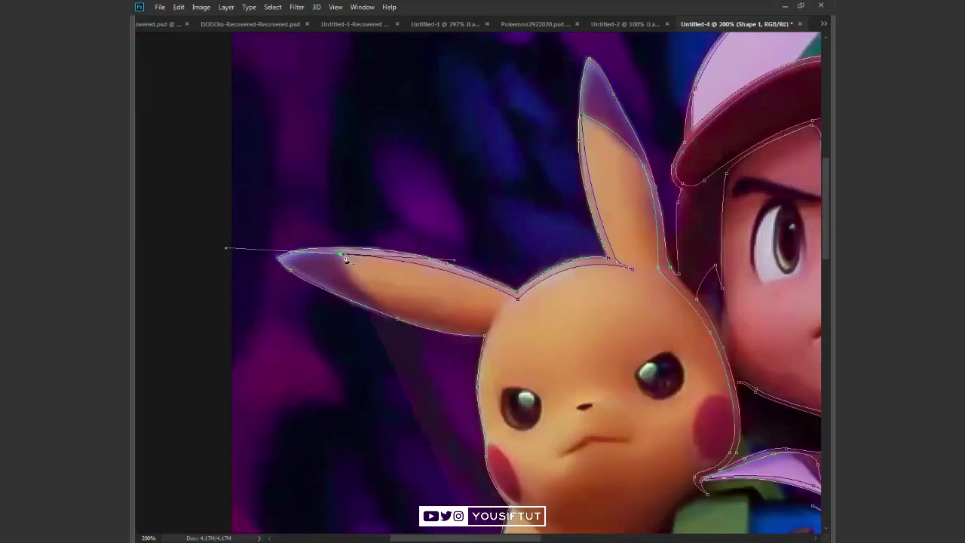
pyautogui.moveTo(488, 330); pyautogui.dragTo(530, 320)
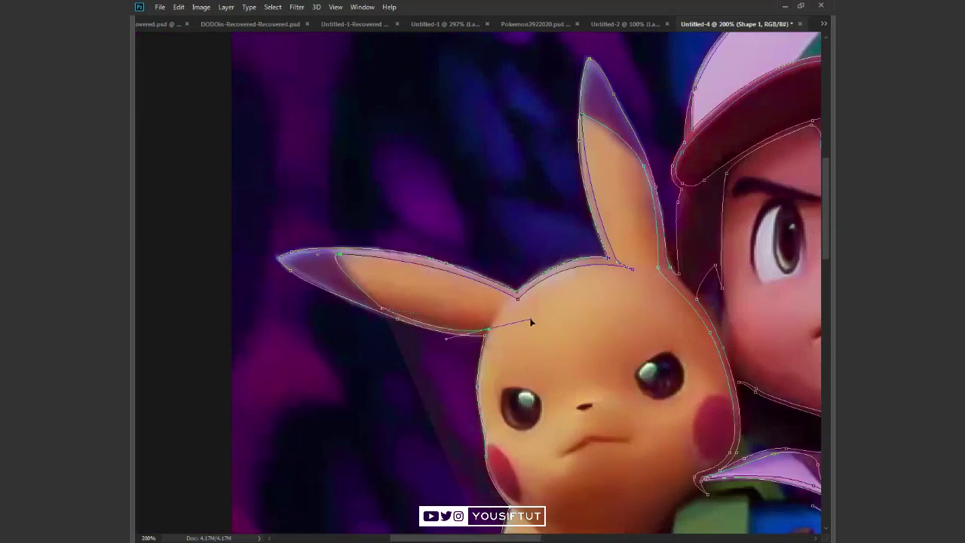
# Zoom in and extend the outline down Pikachu's cheek to below his chin
pyautogui.scroll(-2, 483, 418)
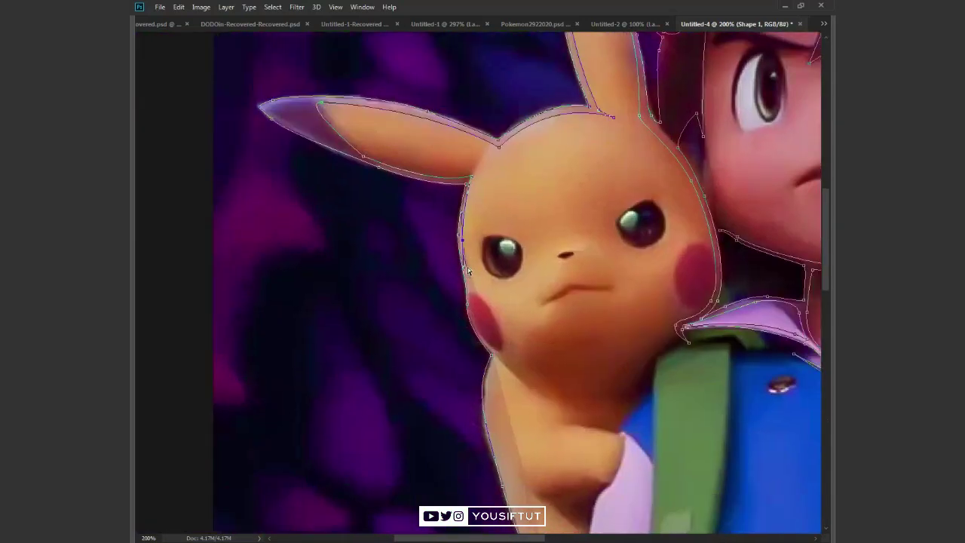
pyautogui.hotkey('ctrl', '+')
pyautogui.click(497, 389)
pyautogui.click(592, 455)
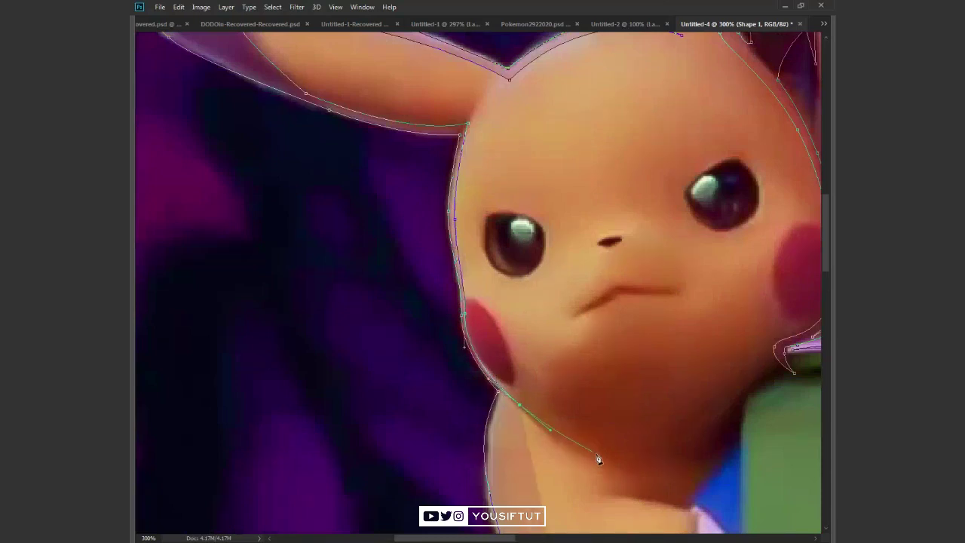
# Trace the outline down and around Pikachu's arm, shoulder and paw to the strap
pyautogui.moveTo(495, 434)
pyautogui.mouseDown()
pyautogui.moveTo(431, 258)
pyautogui.moveTo(420, 319)
pyautogui.moveTo(435, 355)
pyautogui.moveTo(377, 229)
pyautogui.mouseUp()
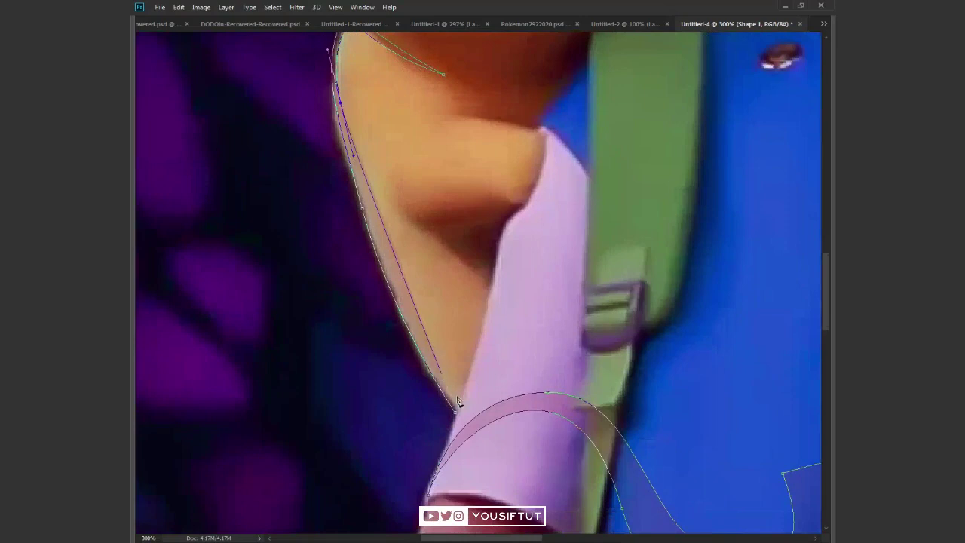
pyautogui.moveTo(458, 383); pyautogui.dragTo(488, 307)
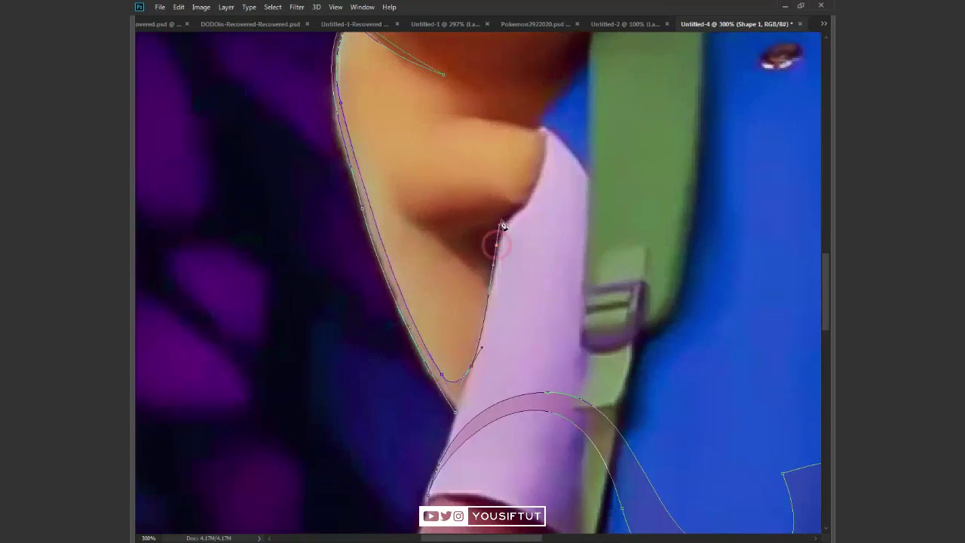
pyautogui.moveTo(499, 223); pyautogui.dragTo(532, 201)
pyautogui.click(547, 133)
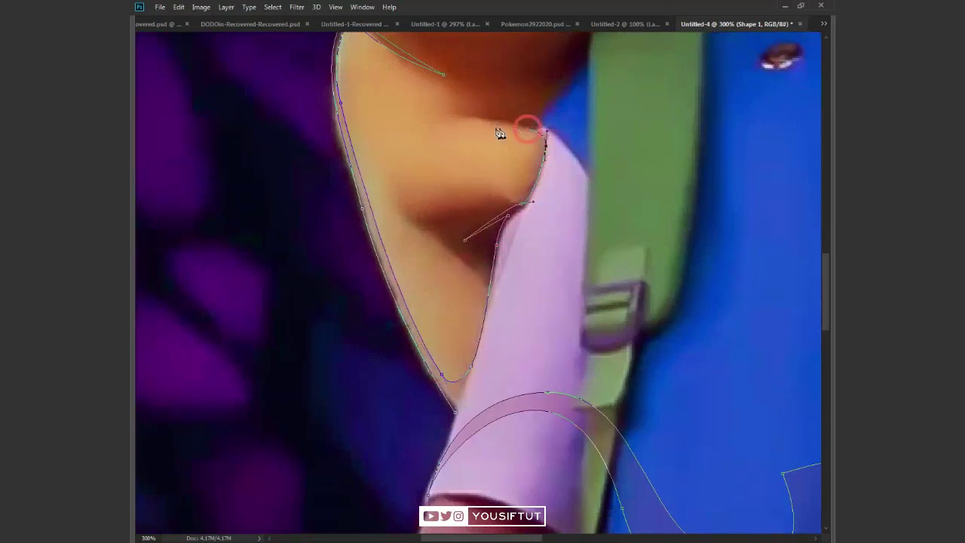
pyautogui.moveTo(462, 119); pyautogui.dragTo(428, 122)
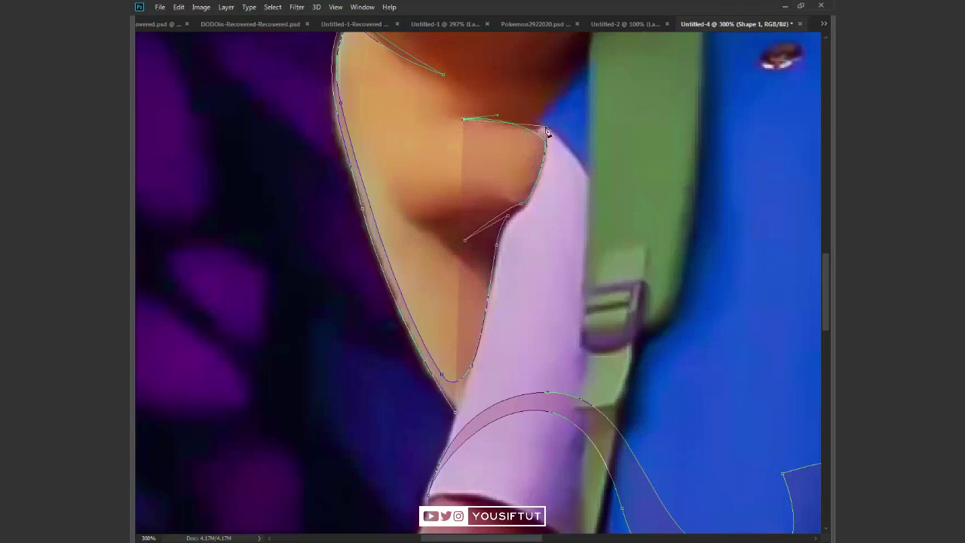
pyautogui.moveTo(591, 54); pyautogui.dragTo(533, 224)
pyautogui.click(532, 224)
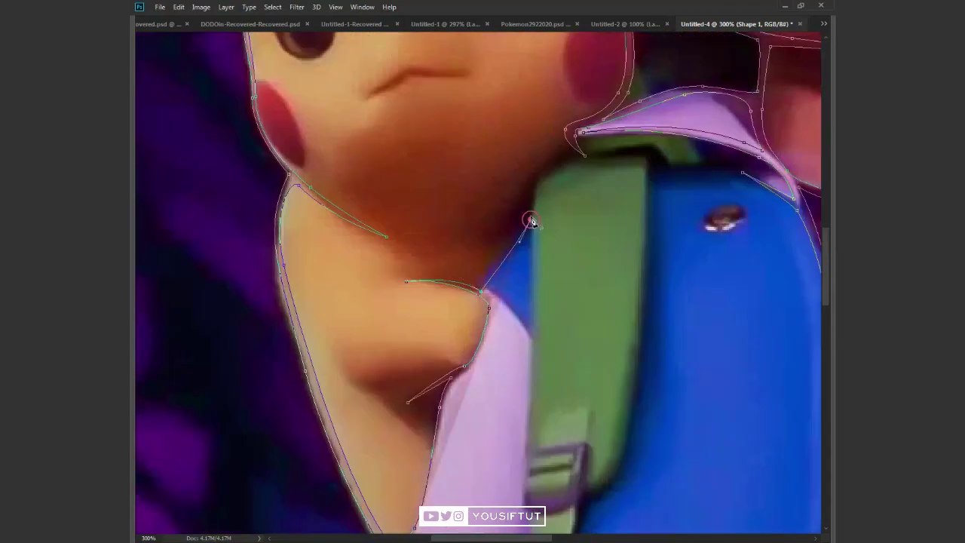
# Trace the backpack strap, close the outline shape, and add a new layer below for filling
pyautogui.moveTo(581, 162); pyautogui.dragTo(591, 162)
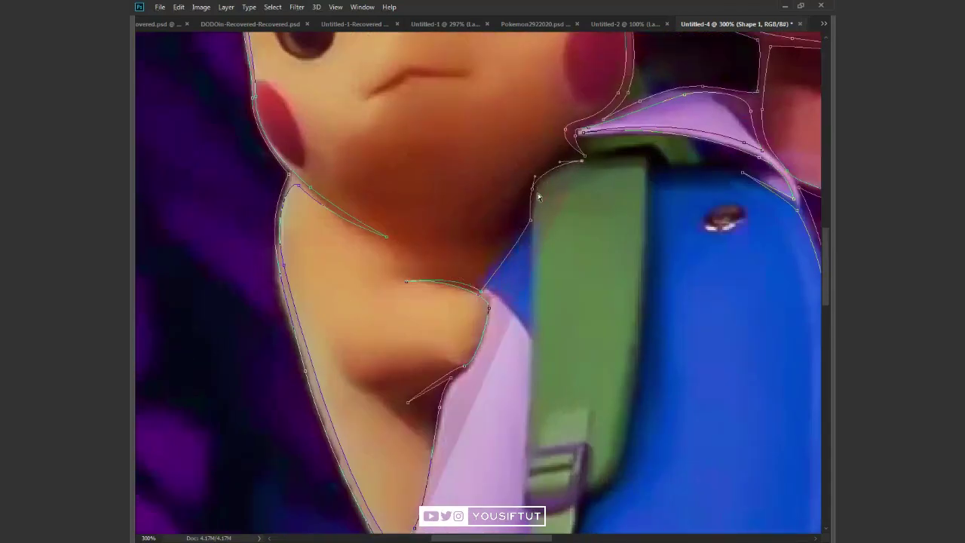
pyautogui.moveTo(532, 395)
pyautogui.mouseDown()
pyautogui.moveTo(526, 469)
pyautogui.moveTo(528, 430)
pyautogui.mouseUp()
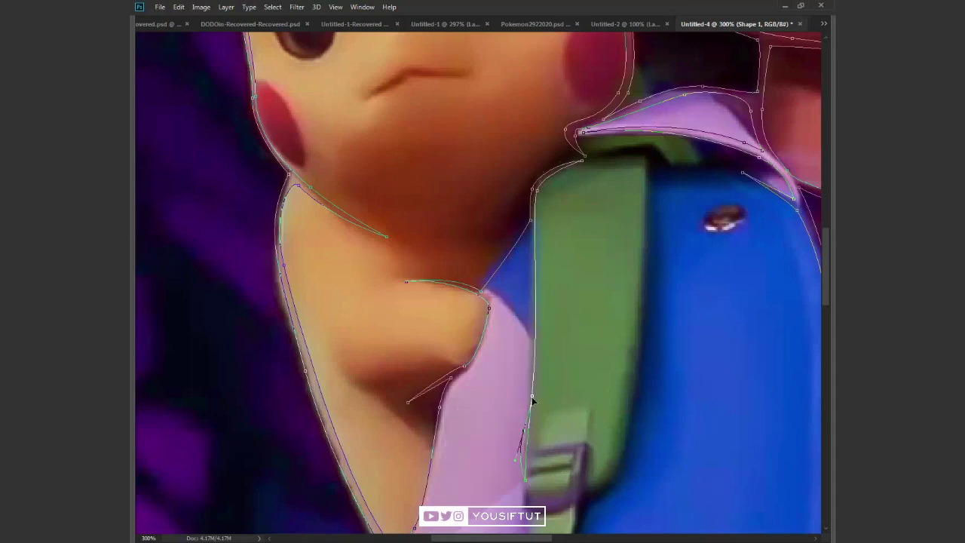
pyautogui.moveTo(489, 290); pyautogui.dragTo(524, 327)
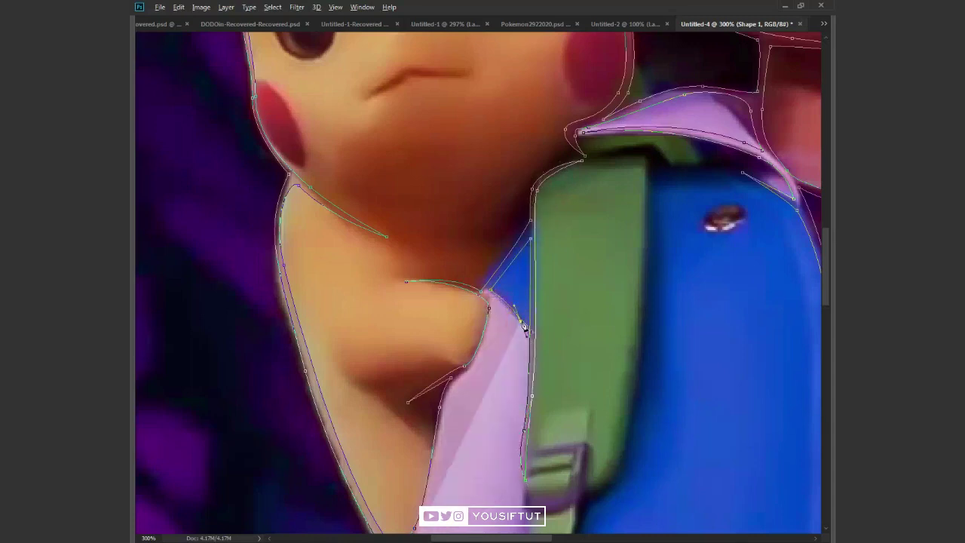
pyautogui.scroll(-5, 498, 308)
pyautogui.click(475, 218)
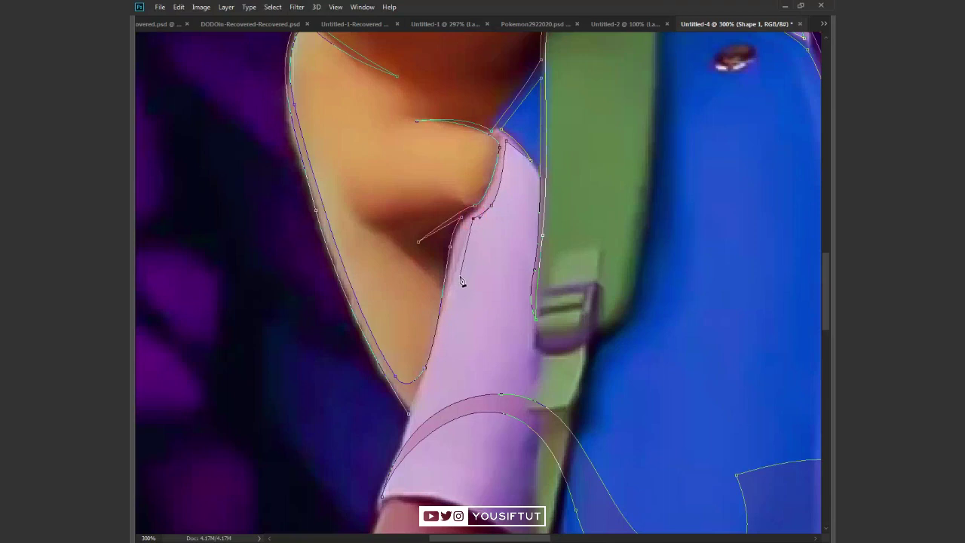
pyautogui.click(407, 413)
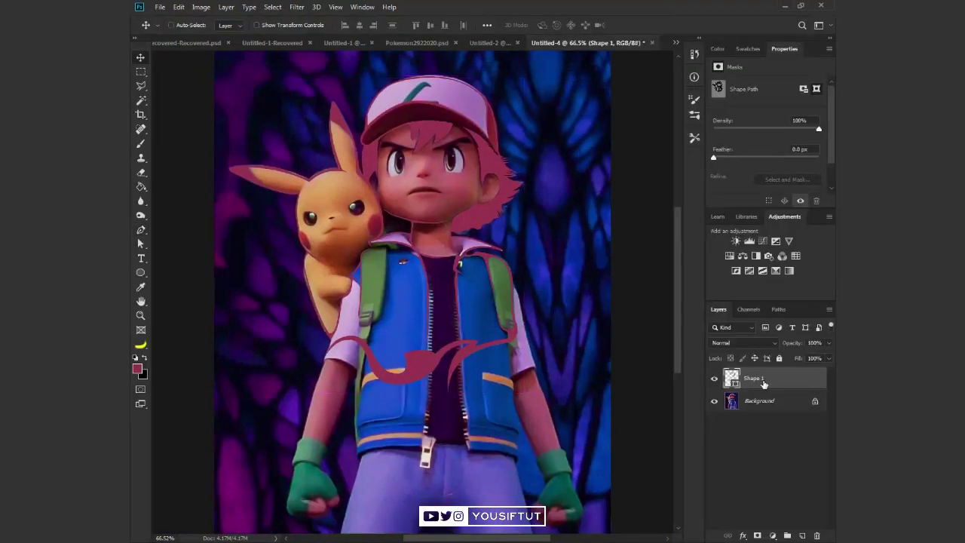
pyautogui.keyDown('ctrl'); pyautogui.click(802, 535); pyautogui.keyUp('ctrl')
pyautogui.press('g')
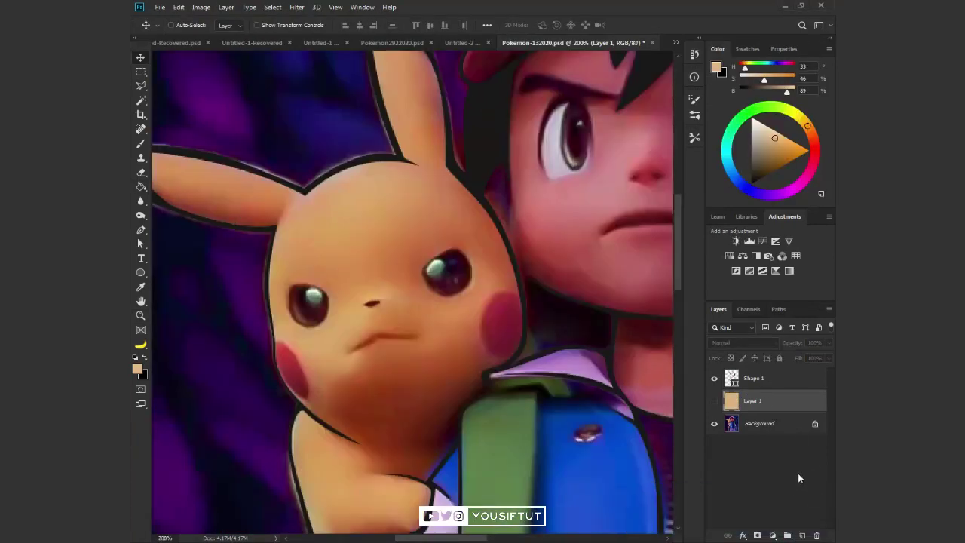
# Zoom in on Pikachu's face and outline his first eye with the Pen tool
pyautogui.press('p')
pyautogui.hotkey('alt', ']')
pyautogui.hotkey('ctrl', '+')
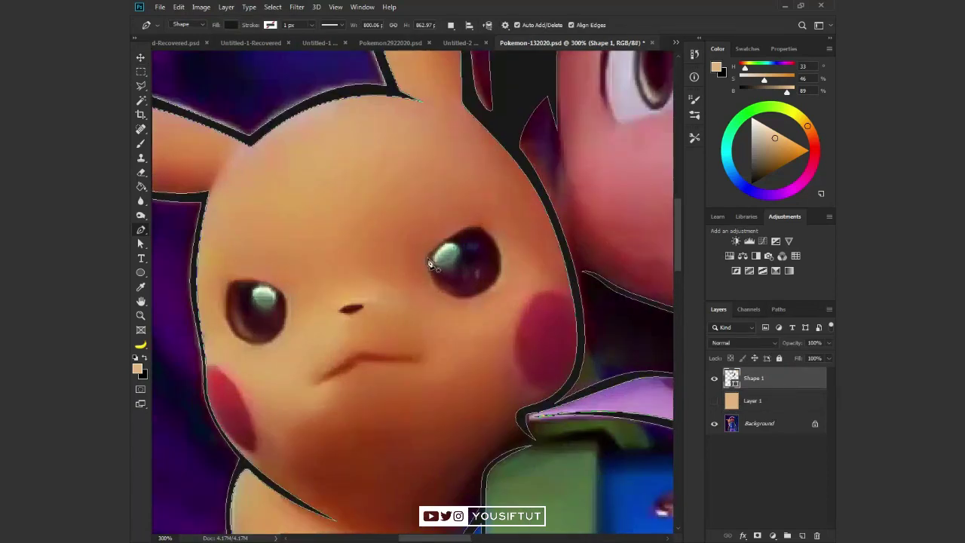
pyautogui.click(429, 261)
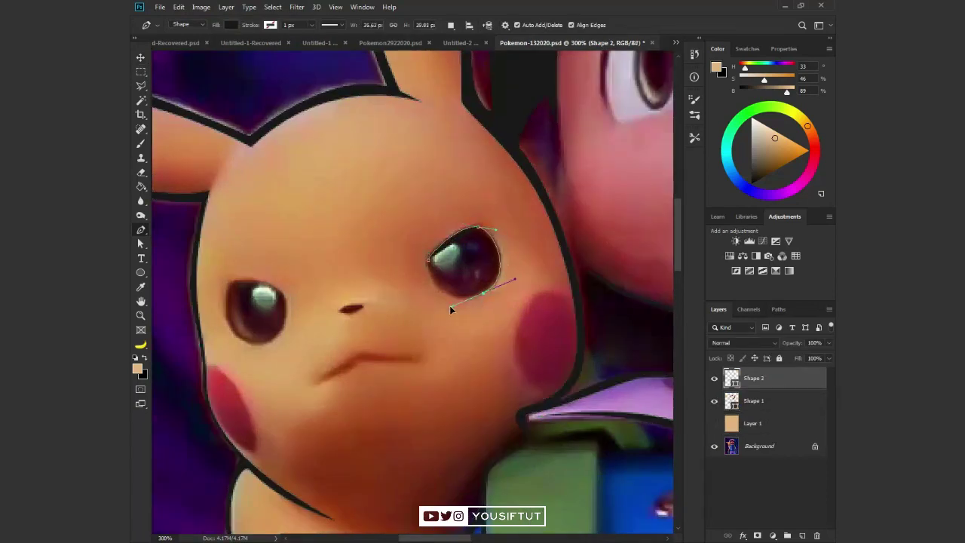
pyautogui.moveTo(450, 309); pyautogui.dragTo(451, 312)
# Combine shapes and trace Pikachu's left eye, redoing the bottom curve until it closes
pyautogui.click(451, 25)
pyautogui.click(479, 47)
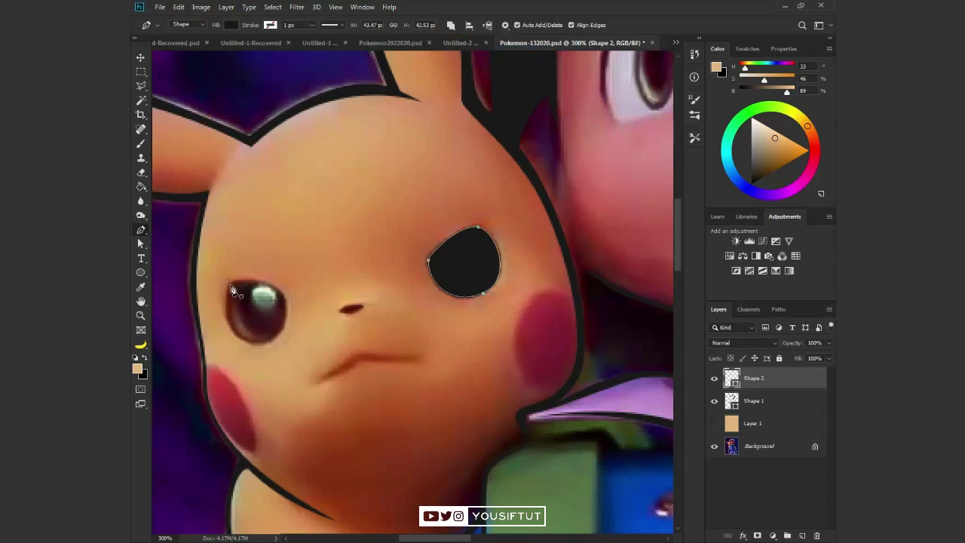
pyautogui.moveTo(291, 307); pyautogui.dragTo(291, 308)
pyautogui.hotkey('ctrl', 'z')
pyautogui.moveTo(222, 341); pyautogui.dragTo(224, 342)
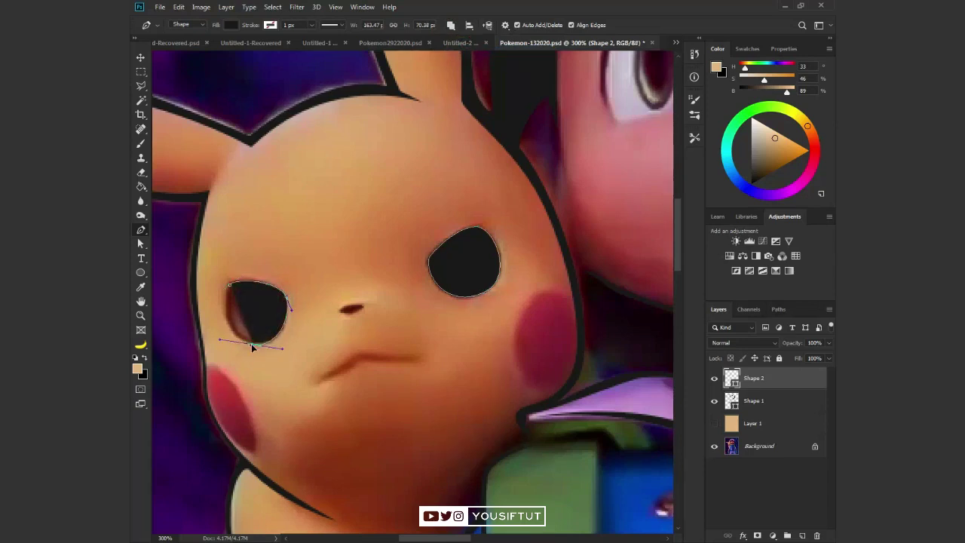
pyautogui.hotkey('ctrl', 'z')
pyautogui.moveTo(232, 347); pyautogui.dragTo(220, 338)
# Zoom out and pan to bring Pikachu's whole face into view
pyautogui.press('z')
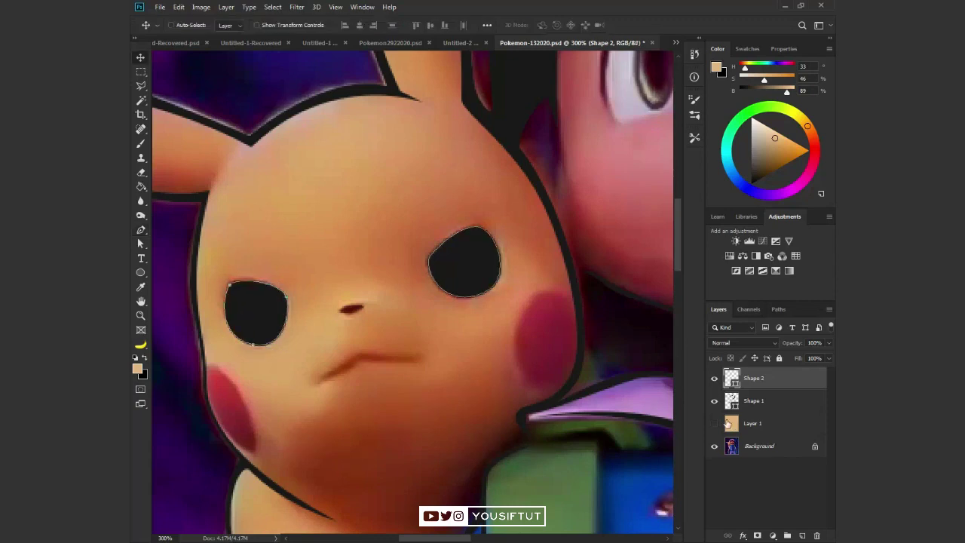
pyautogui.keyDown('alt'); pyautogui.click(590, 375); pyautogui.keyUp('alt')
pyautogui.press('v')
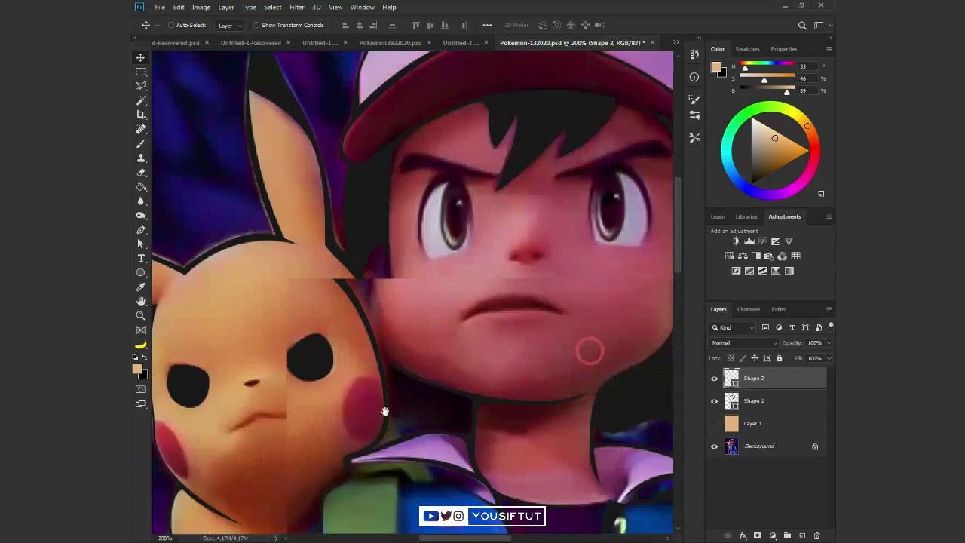
pyautogui.moveTo(598, 350); pyautogui.dragTo(560, 308)
# Zoom in and draw Pikachu's small nose as Shape 3
pyautogui.press('z')
pyautogui.click(395, 303)
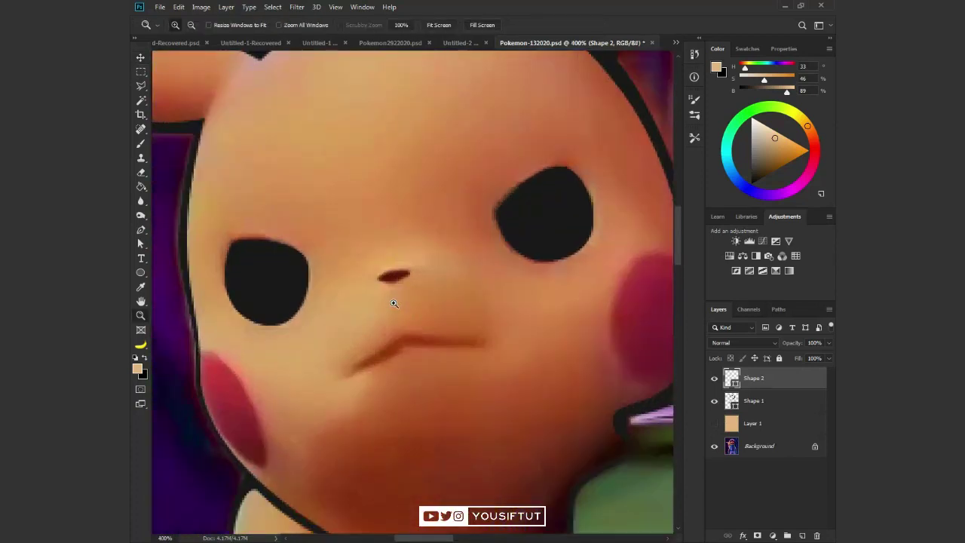
pyautogui.press('p')
pyautogui.click(375, 281)
pyautogui.click(403, 276)
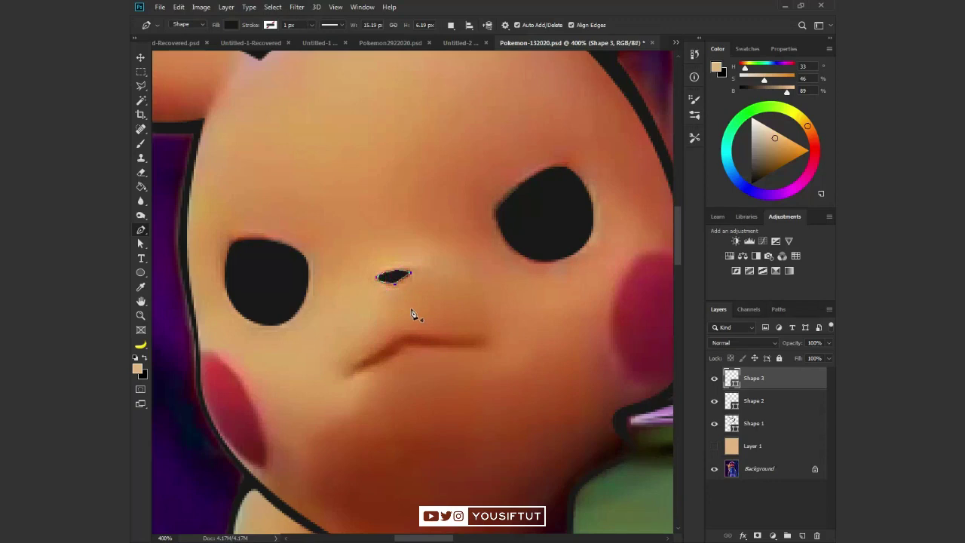
# Draw Pikachu's curved mouth as Shape 4
pyautogui.click(351, 369)
pyautogui.click(404, 346)
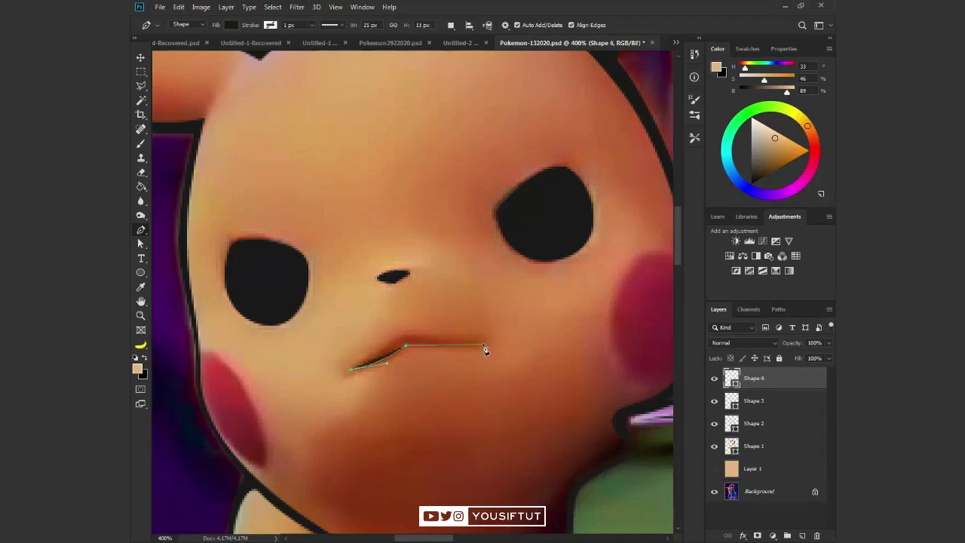
pyautogui.moveTo(482, 343); pyautogui.dragTo(515, 337)
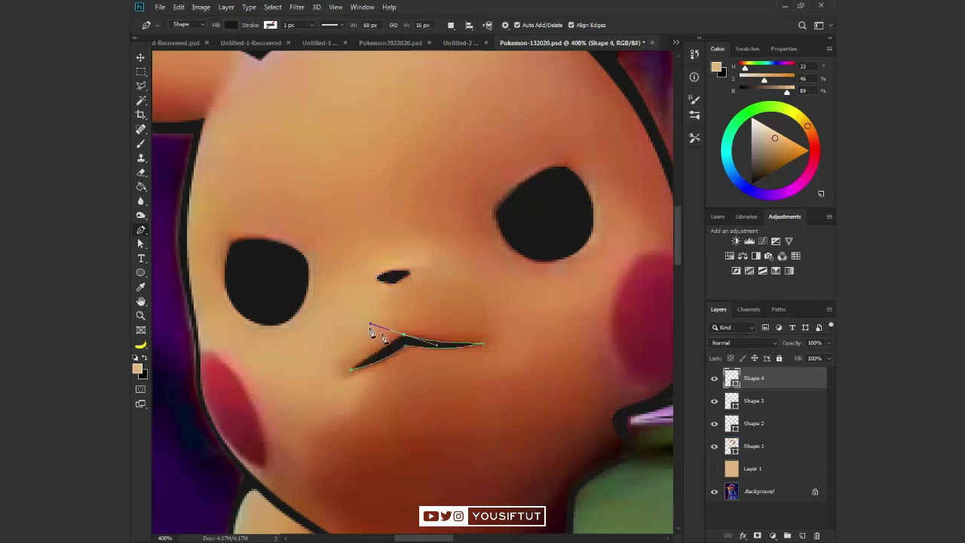
pyautogui.click(397, 336)
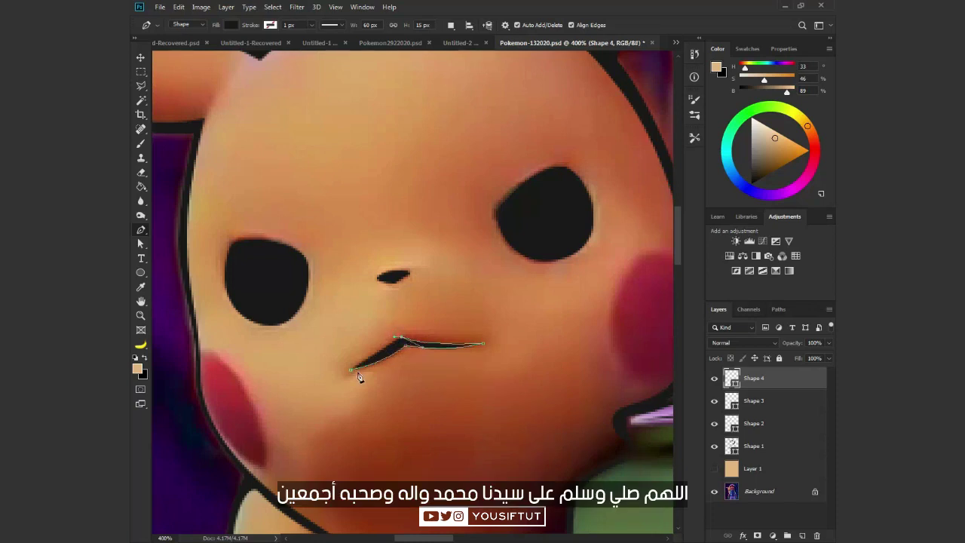
# Zoom out to Pikachu's whole face and show the tan backdrop to check the shapes
pyautogui.press('a')
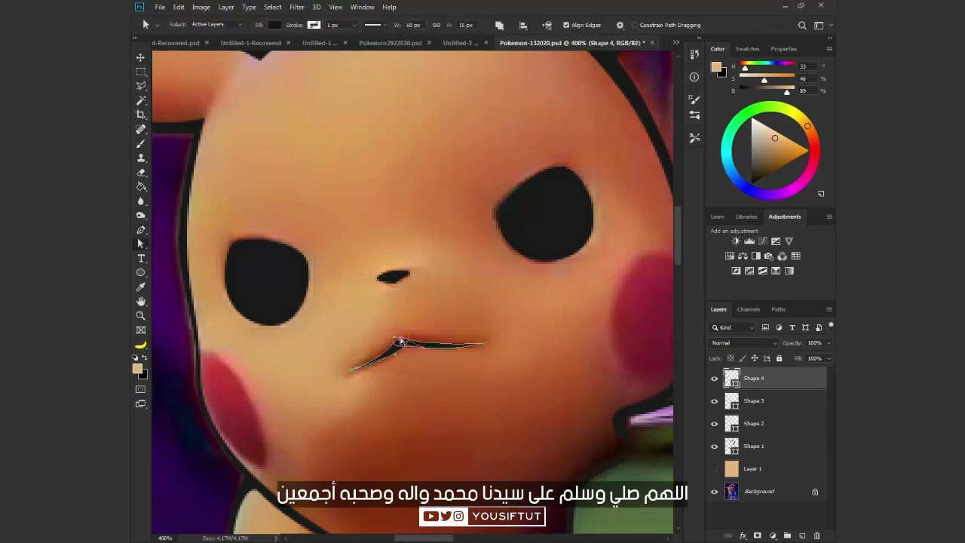
pyautogui.press('z')
pyautogui.keyDown('alt'); pyautogui.click(476, 383); pyautogui.keyUp('alt')
pyautogui.keyDown('alt'); pyautogui.click(570, 382); pyautogui.keyUp('alt')
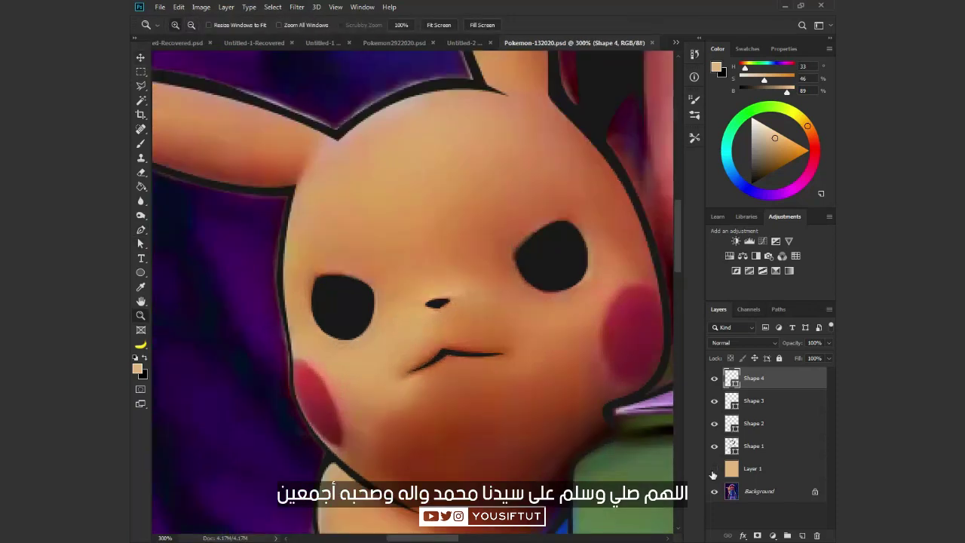
pyautogui.keyDown('alt'); pyautogui.click(407, 326); pyautogui.keyUp('alt')
pyautogui.click(328, 140)
pyautogui.click(714, 468)
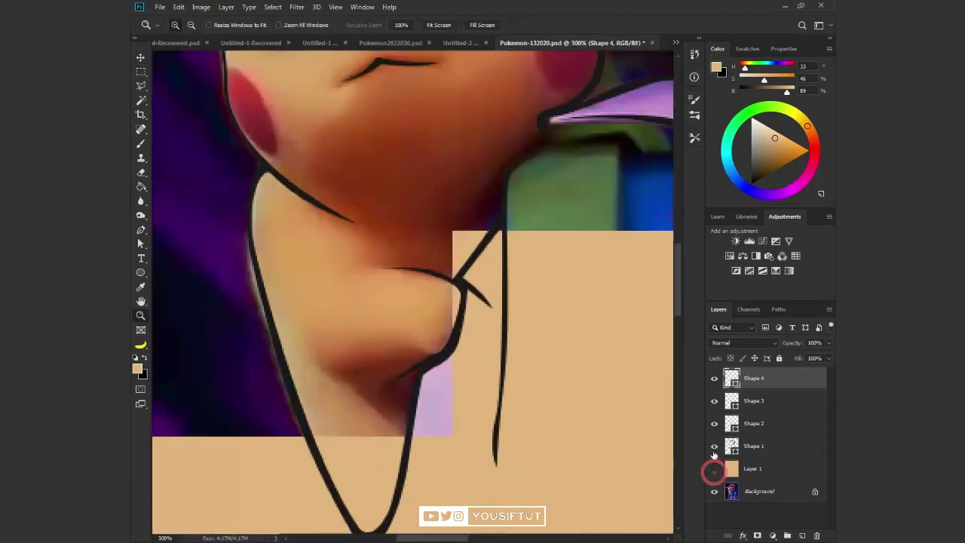
pyautogui.click(714, 447)
pyautogui.click(714, 446)
pyautogui.click(713, 447)
pyautogui.click(714, 446)
pyautogui.click(714, 468)
pyautogui.keyDown('alt'); pyautogui.click(491, 371); pyautogui.keyUp('alt')
pyautogui.click(545, 381)
pyautogui.click(545, 381)
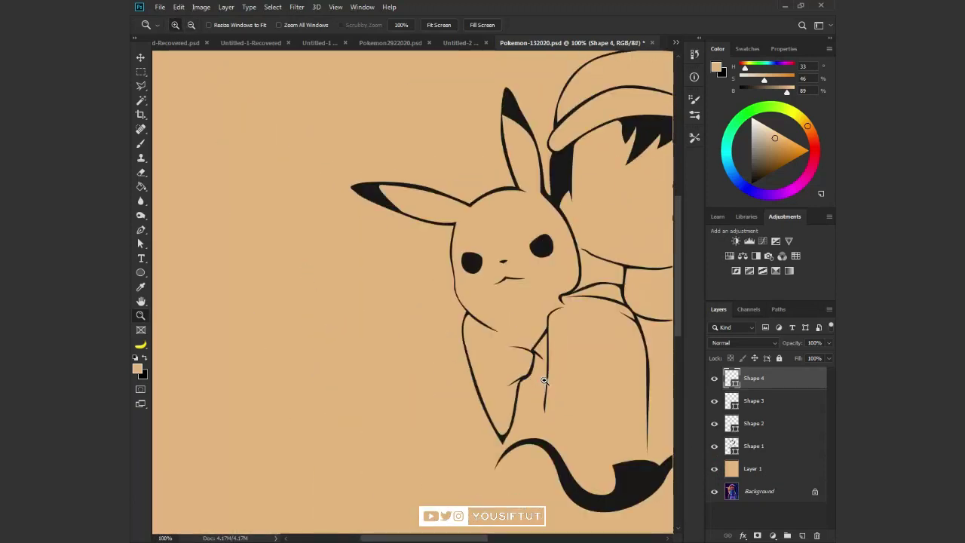
pyautogui.keyDown('alt'); pyautogui.click(554, 340); pyautogui.keyUp('alt')
pyautogui.click(714, 468)
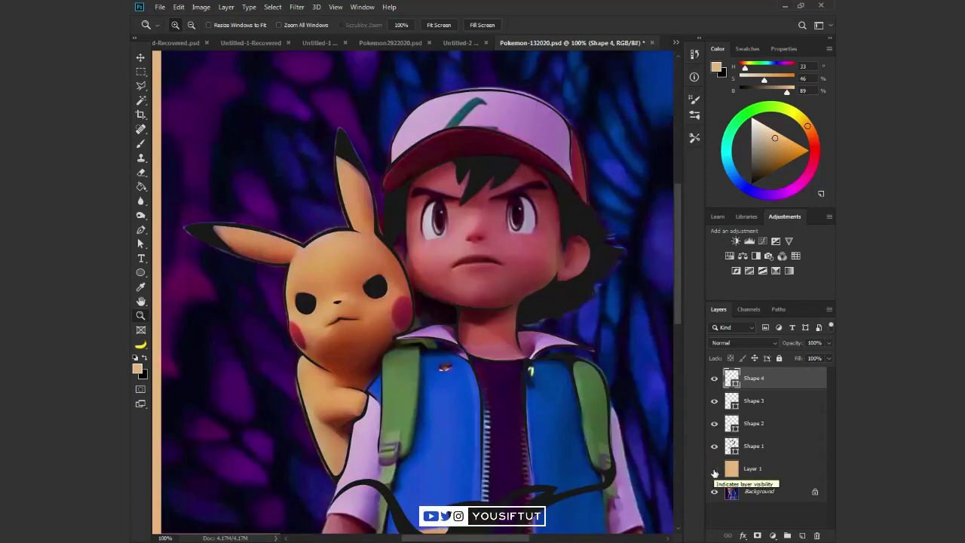
pyautogui.click(506, 250)
# Trace both of Ash's angry eyebrows on a new Shape 5 layer
pyautogui.keyDown('alt'); pyautogui.click(414, 334); pyautogui.keyUp('alt')
pyautogui.press('p')
pyautogui.moveTo(447, 239); pyautogui.dragTo(489, 227)
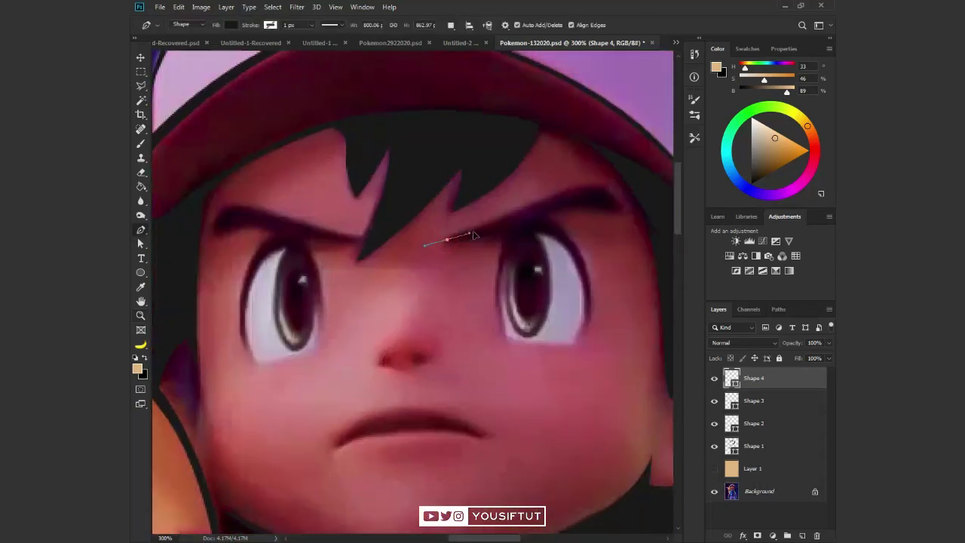
pyautogui.moveTo(588, 186)
pyautogui.mouseDown()
pyautogui.moveTo(617, 190)
pyautogui.moveTo(608, 209)
pyautogui.moveTo(533, 221)
pyautogui.mouseUp()
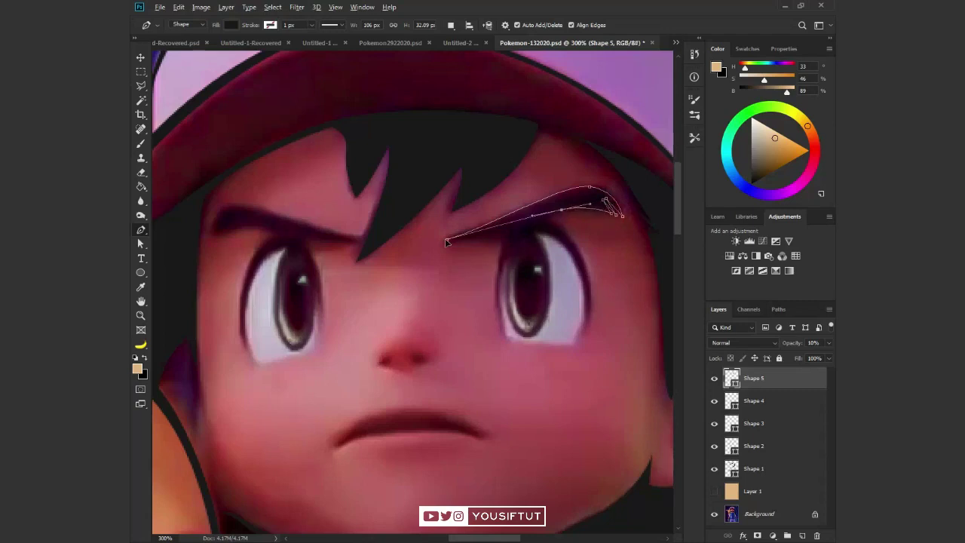
pyautogui.click(469, 25)
pyautogui.moveTo(330, 189); pyautogui.dragTo(441, 202)
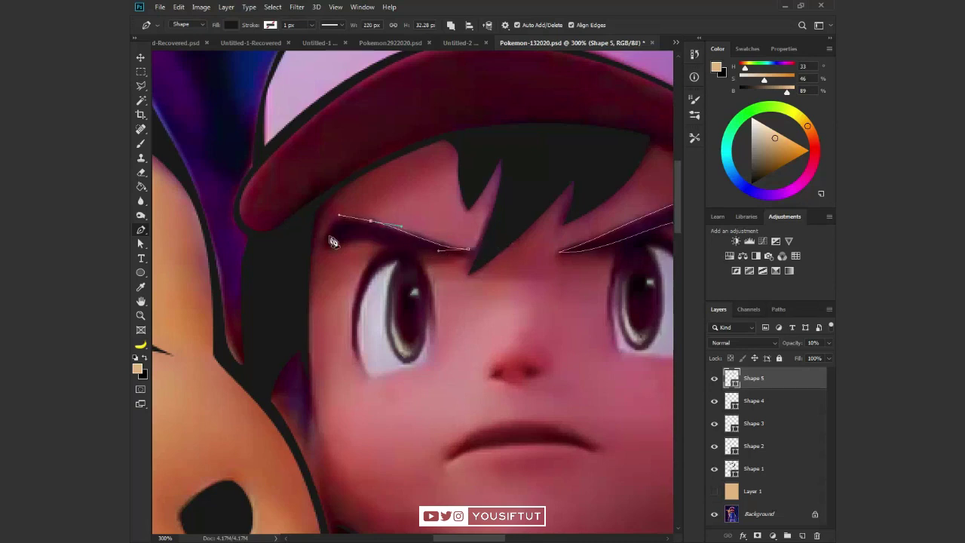
pyautogui.moveTo(322, 264); pyautogui.dragTo(409, 257)
# Trace Ash's frowning mouth, then show tan Layer 1 and zoom out
pyautogui.scroll(-2, 452, 264)
pyautogui.hscroll(2, 452, 263)
pyautogui.hscroll(1, 415, 278)
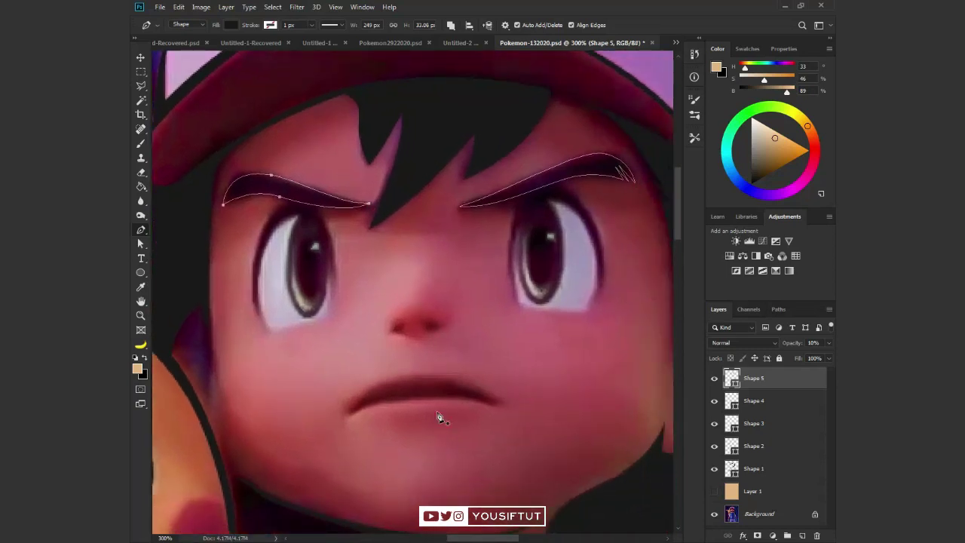
pyautogui.moveTo(474, 396); pyautogui.dragTo(493, 409)
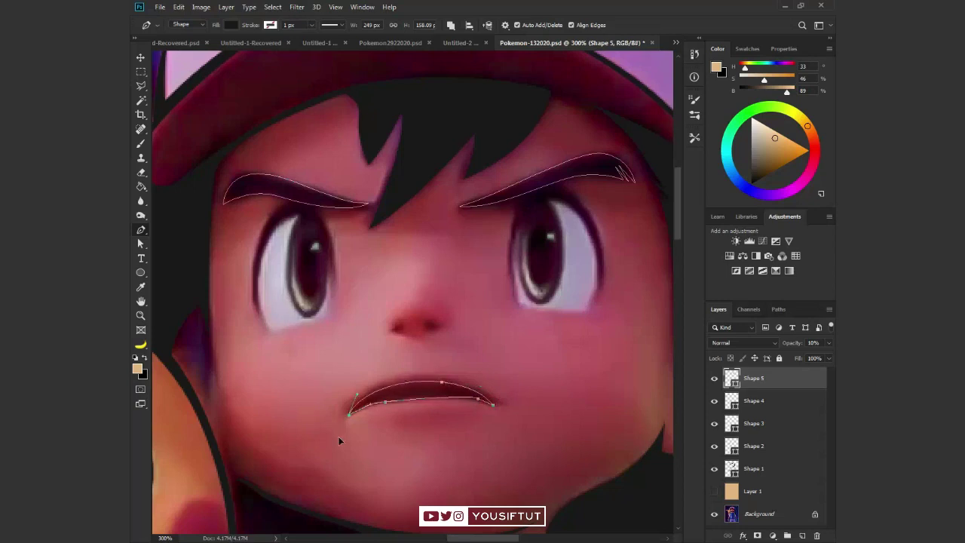
pyautogui.click(714, 491)
pyautogui.press('z')
pyautogui.hotkey('ctrl', '-')
pyautogui.hotkey('ctrl', '-')
pyautogui.hotkey('ctrl', '-')
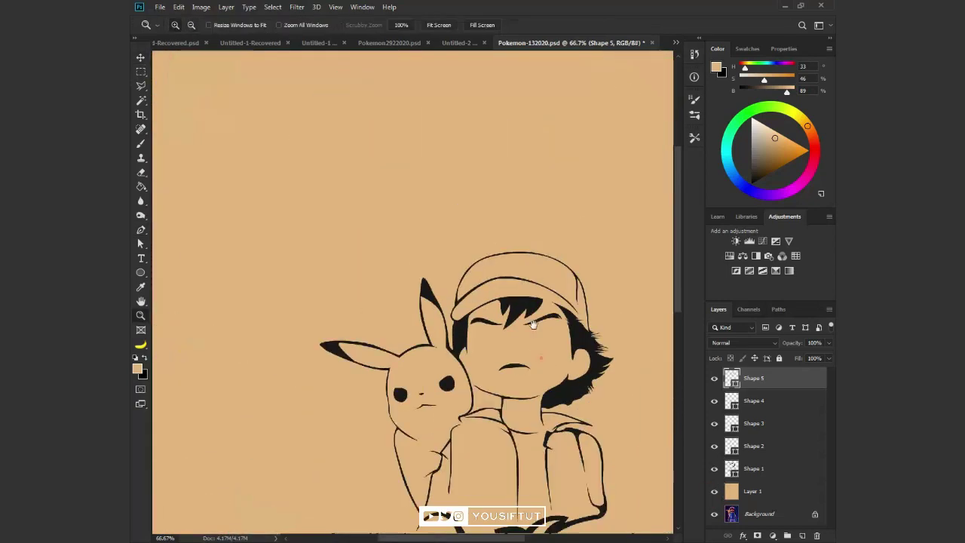
# Zoom out, then zoom in on Ash's arm and backpack strap
pyautogui.hotkey('ctrl', '-')
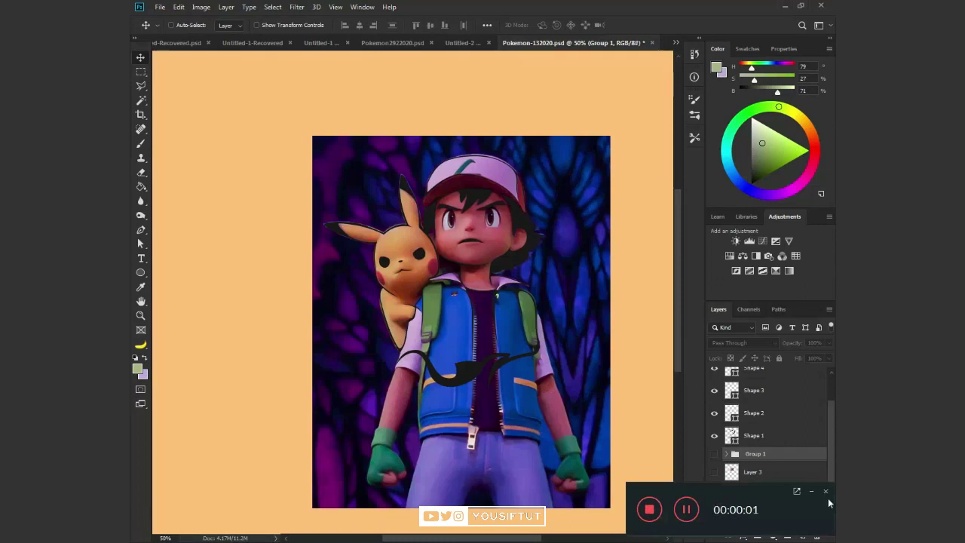
pyautogui.click(811, 491)
pyautogui.press('z')
pyautogui.click(521, 374)
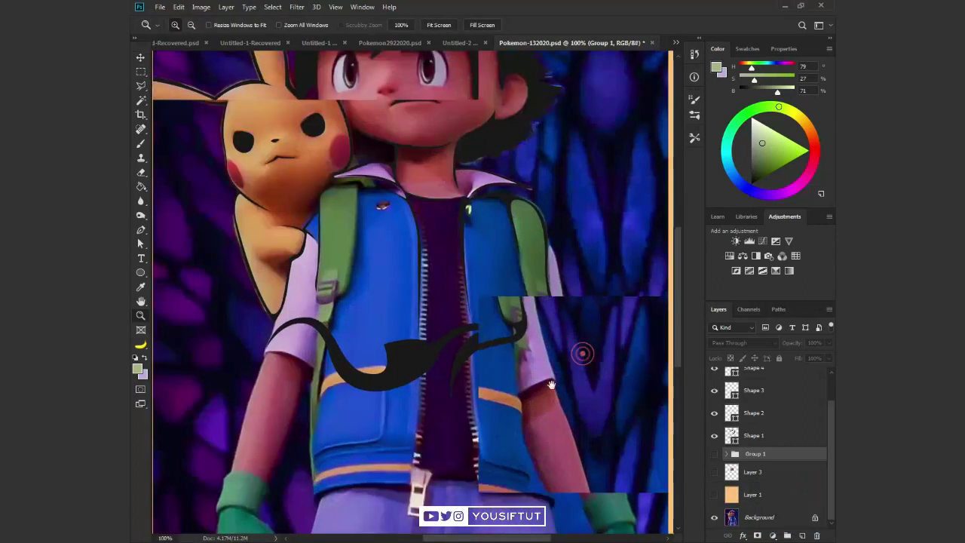
pyautogui.press('p')
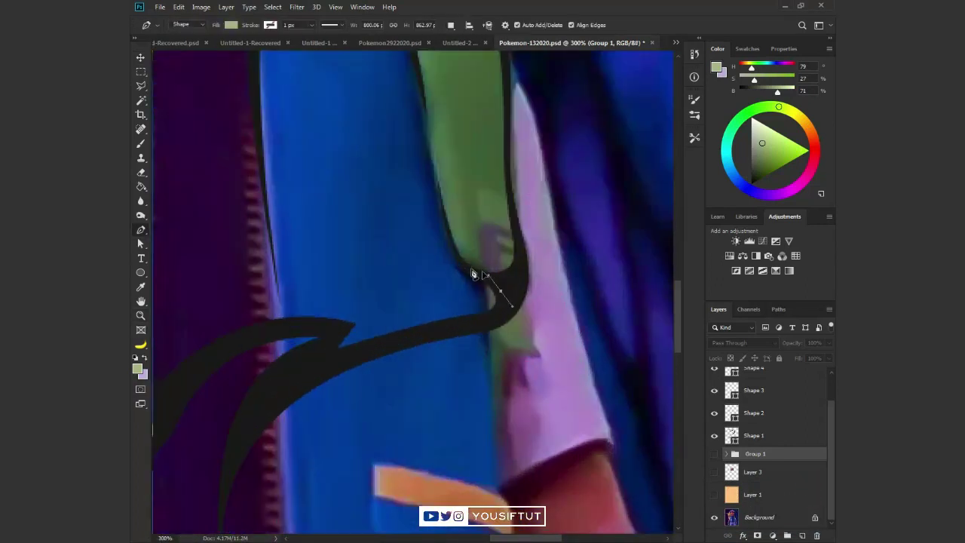
# Start Shape 6 by tracing the strap edge up and over the shoulder top
pyautogui.click(483, 276)
pyautogui.click(443, 217)
pyautogui.click(436, 156)
pyautogui.click(419, 79)
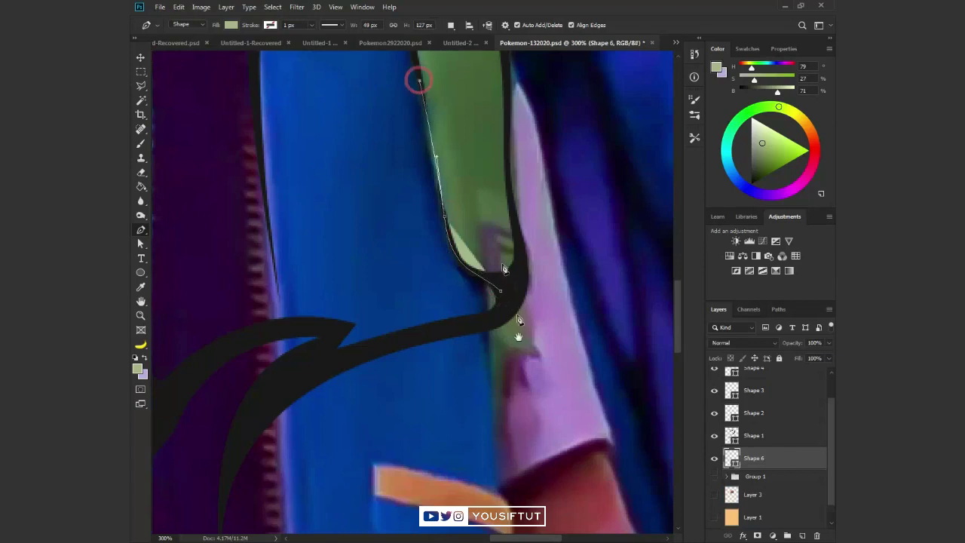
pyautogui.moveTo(518, 319); pyautogui.dragTo(601, 503)
pyautogui.click(438, 243)
pyautogui.click(392, 250)
pyautogui.click(369, 273)
pyautogui.click(368, 311)
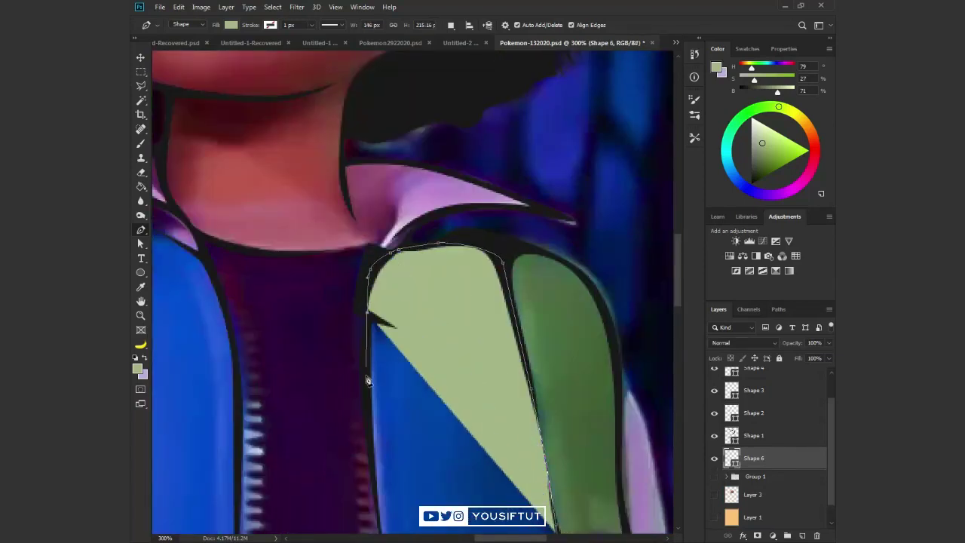
# Extend the green shape down and along the bottom, curving around the black outline
pyautogui.scroll(-3, 368, 381)
pyautogui.click(383, 409)
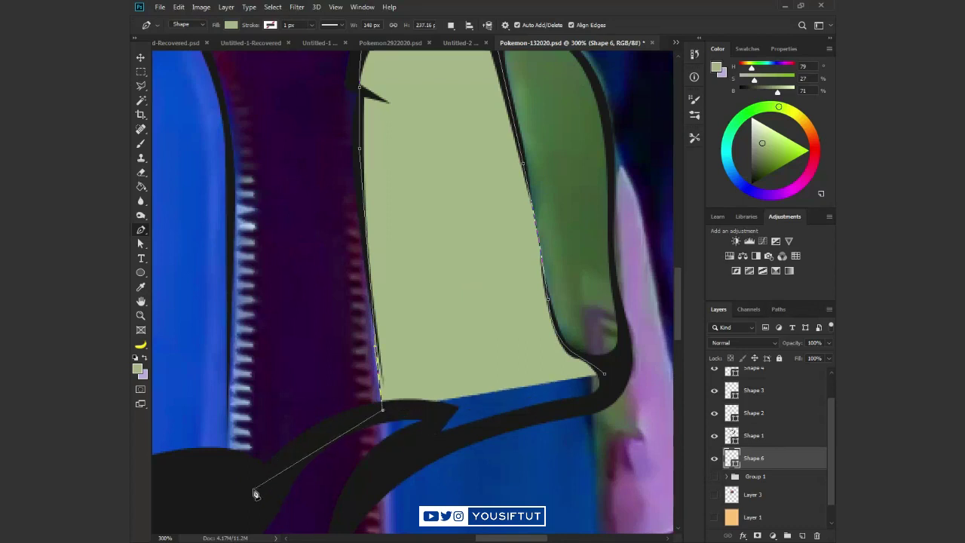
pyautogui.moveTo(255, 493); pyautogui.dragTo(551, 434)
pyautogui.click(551, 434)
pyautogui.moveTo(301, 462); pyautogui.dragTo(285, 426)
pyautogui.click(247, 371)
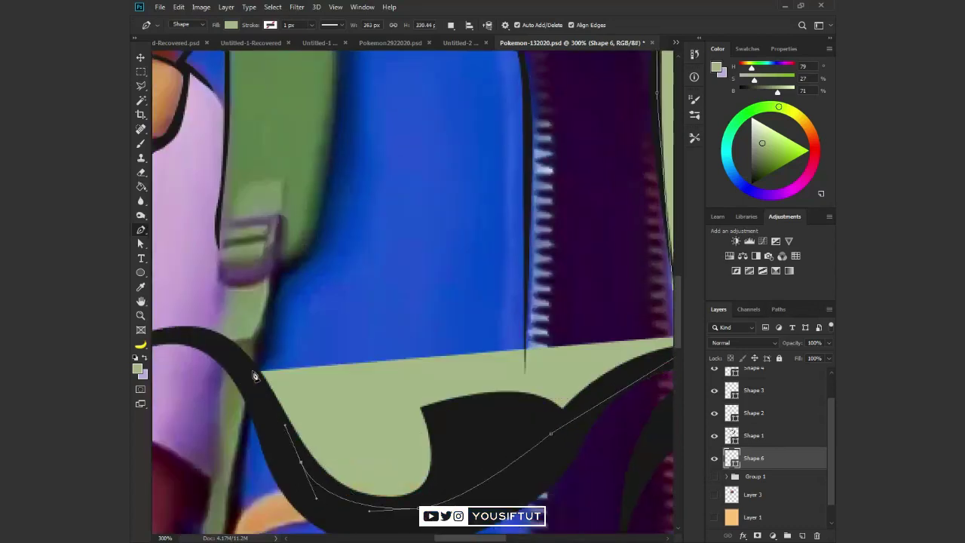
pyautogui.moveTo(324, 242); pyautogui.dragTo(328, 185)
pyautogui.scroll(2, 328, 185)
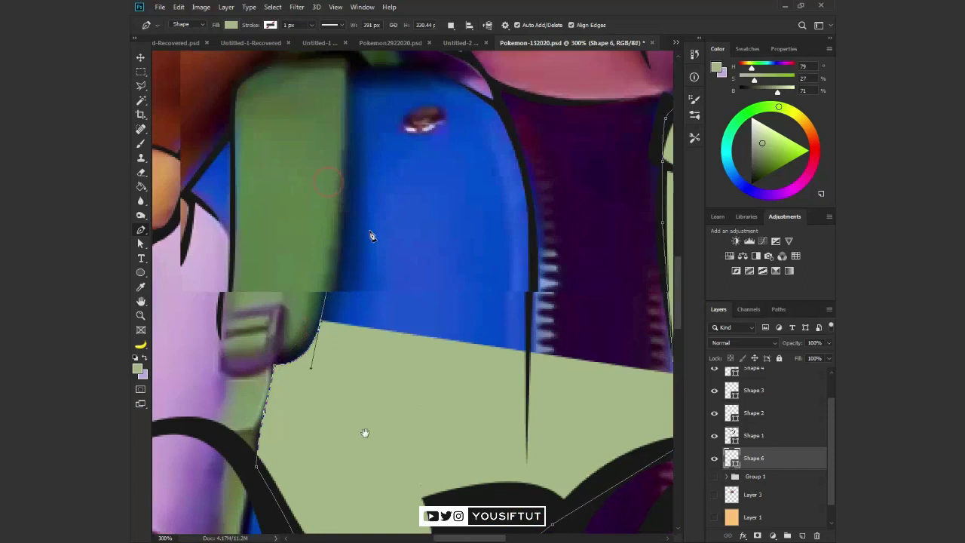
pyautogui.scroll(3, 371, 236)
pyautogui.click(372, 217)
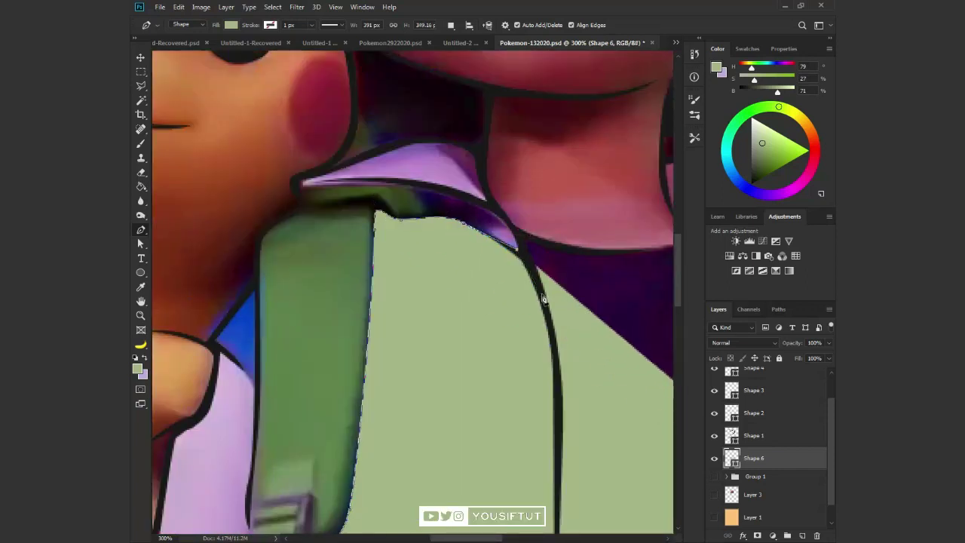
pyautogui.scroll(-5, 543, 300)
# Hide the panels and trace the jacket edge and hem corner along the black outline
pyautogui.press('Tab')
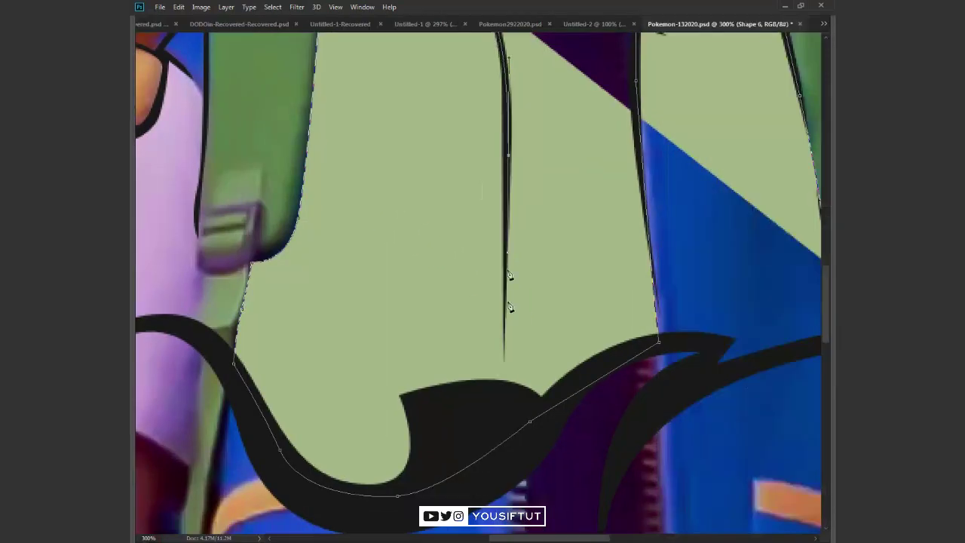
pyautogui.click(503, 396)
pyautogui.click(543, 404)
pyautogui.click(649, 342)
pyautogui.click(718, 351)
pyautogui.click(665, 388)
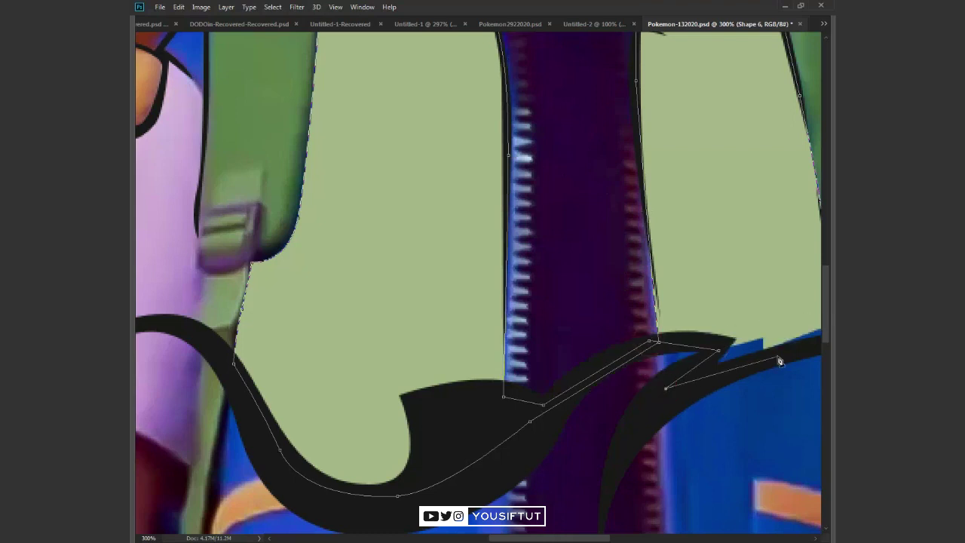
pyautogui.moveTo(780, 362); pyautogui.dragTo(459, 456)
pyautogui.moveTo(539, 438); pyautogui.dragTo(539, 408)
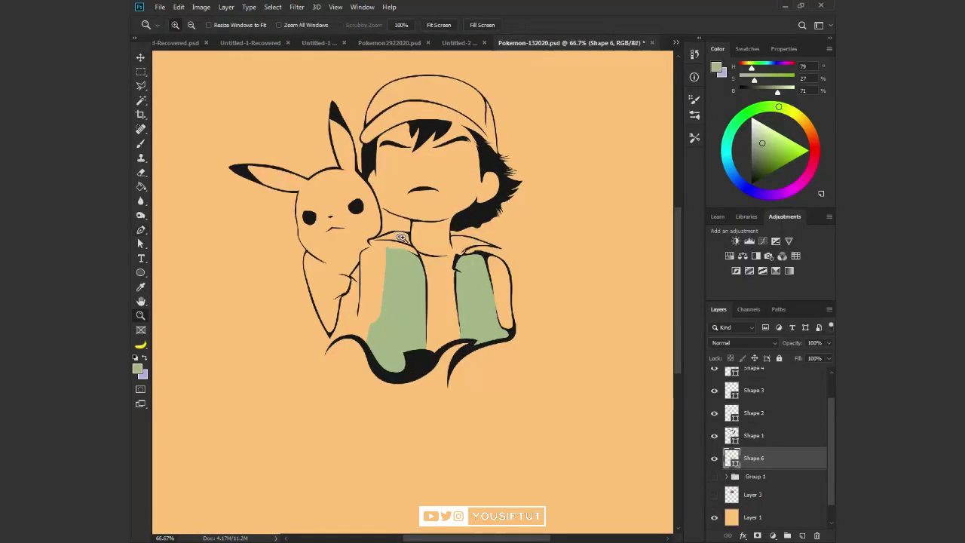
# Recolour the Shape 6 jacket fill blue, matching it to the reference photo
pyautogui.click(399, 237)
pyautogui.doubleClick(731, 458)
pyautogui.moveTo(639, 461); pyautogui.dragTo(640, 407)
pyautogui.click(573, 396)
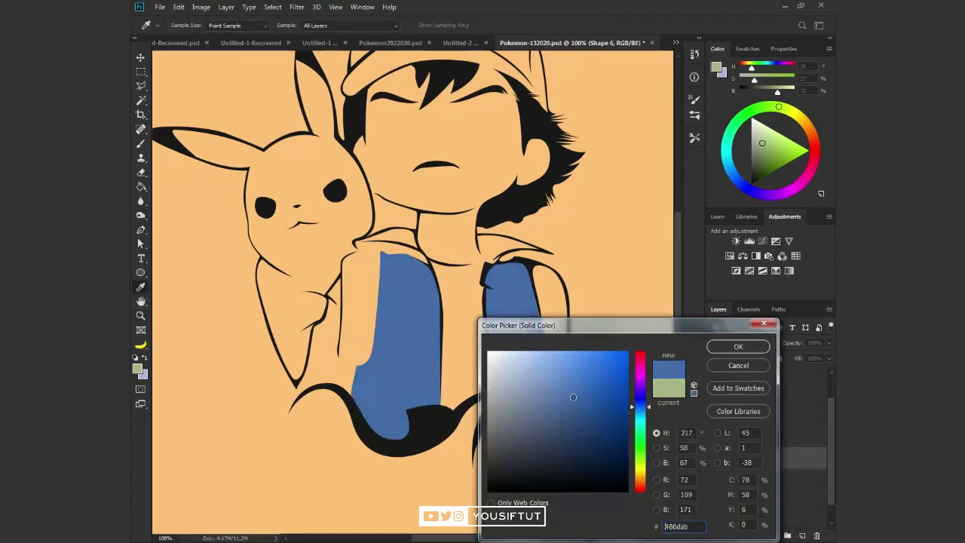
pyautogui.press('Return')
pyautogui.click(714, 494)
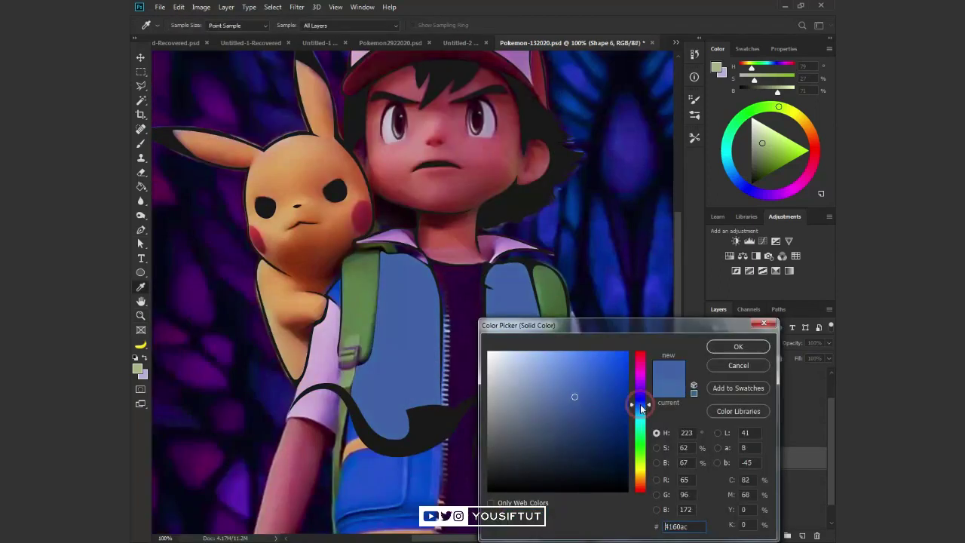
pyautogui.moveTo(576, 398); pyautogui.dragTo(596, 387)
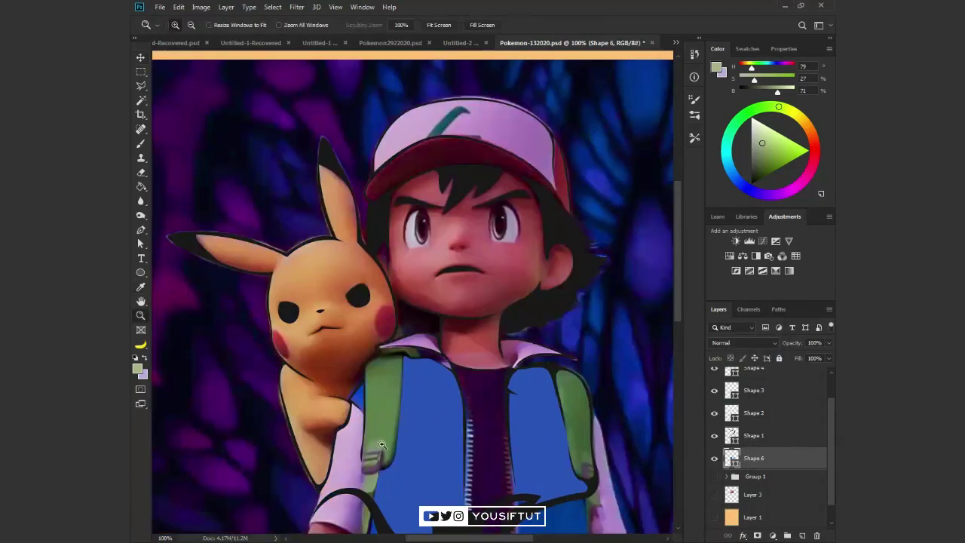
# Add Pen anchors to extend the jacket shape up to Pikachu's paw
pyautogui.press('p')
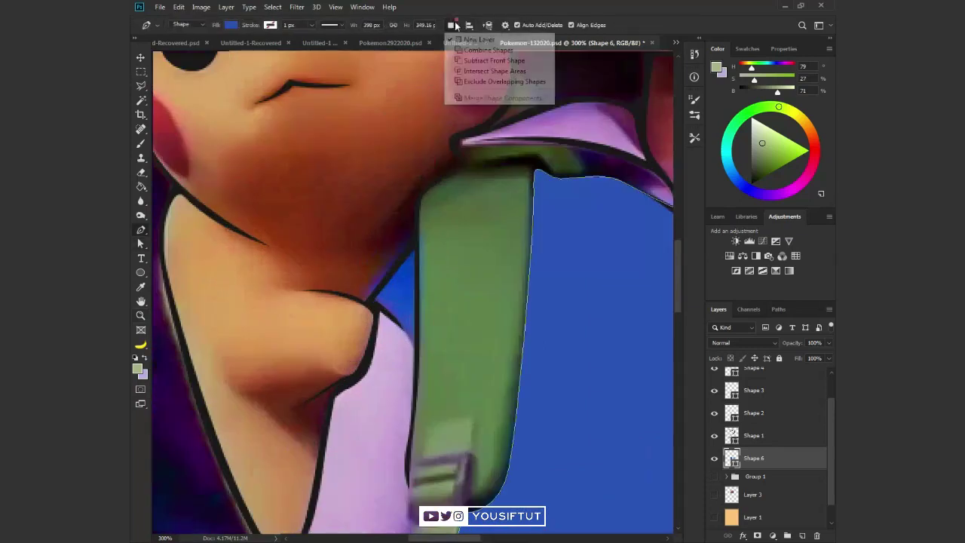
pyautogui.click(417, 356)
pyautogui.click(416, 236)
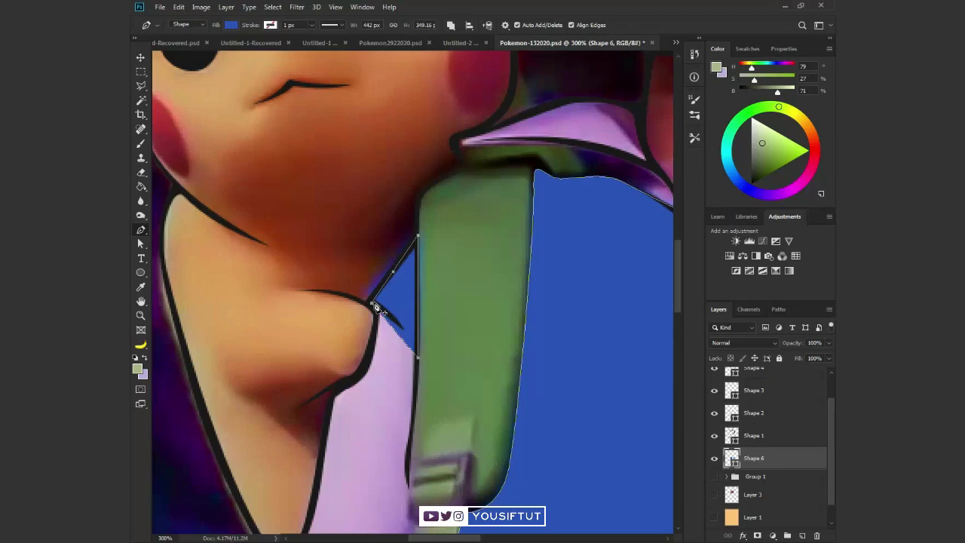
pyautogui.press('Return')
pyautogui.hotkey('ctrl', '0')
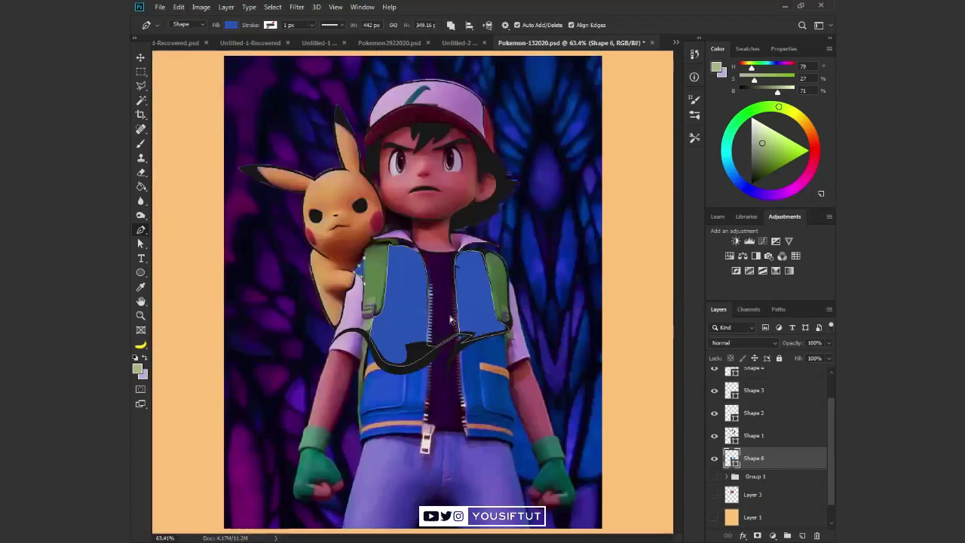
pyautogui.hotkey('ctrl', '1')
# Hide the peach backdrop, zoom to Ash's collar and trace the left collar half
pyautogui.press('v')
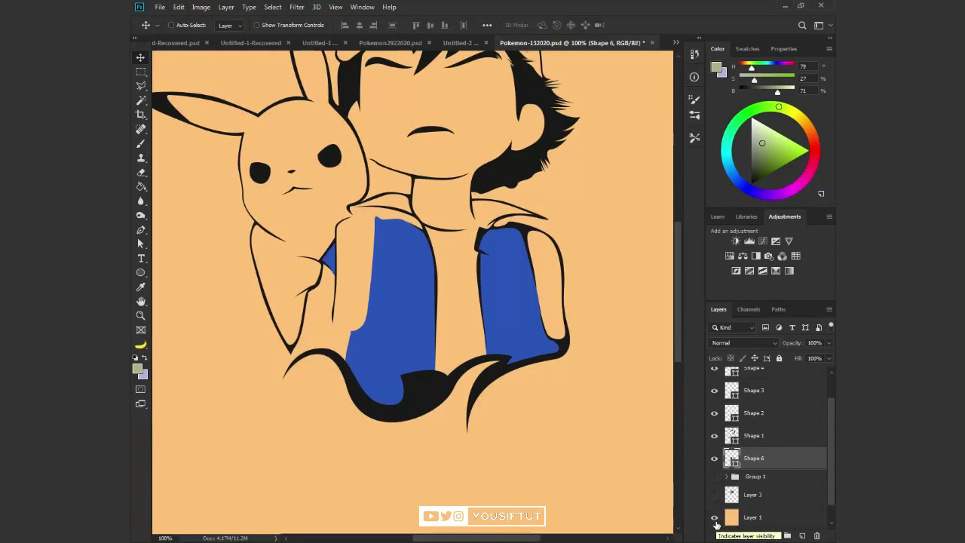
pyautogui.click(715, 518)
pyautogui.press('z')
pyautogui.click(501, 287)
pyautogui.moveTo(508, 338); pyautogui.dragTo(560, 367)
pyautogui.press('p')
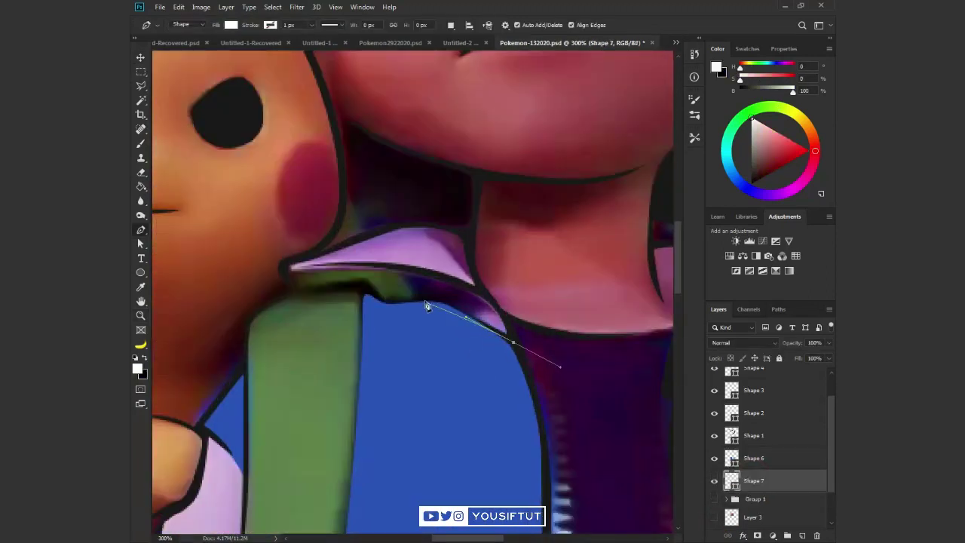
pyautogui.click(283, 266)
pyautogui.moveTo(408, 226); pyautogui.dragTo(431, 226)
pyautogui.click(462, 228)
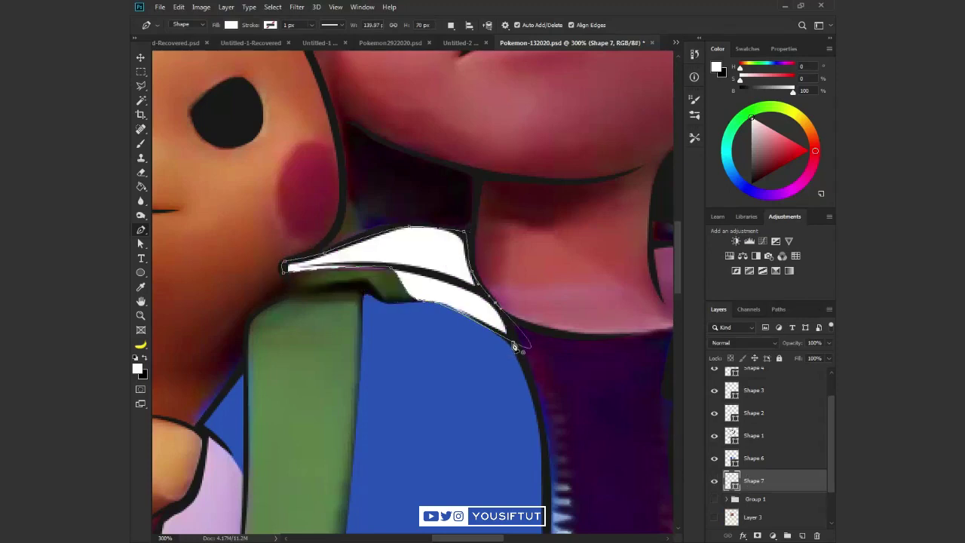
pyautogui.click(514, 345)
# Trace the right collar half on Shape 7, then show the peach backdrop again
pyautogui.hscroll(5, 371, 264)
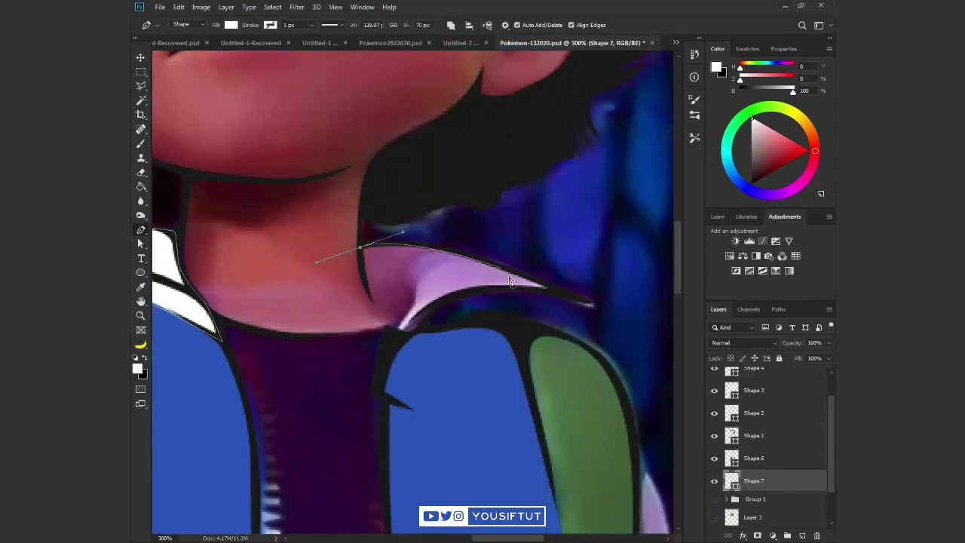
pyautogui.moveTo(557, 290); pyautogui.dragTo(476, 284)
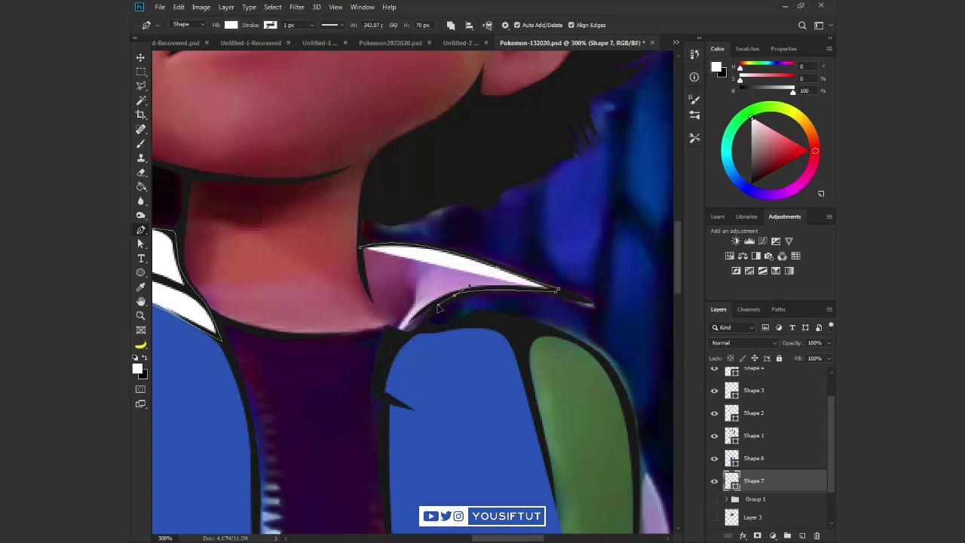
pyautogui.click(400, 334)
pyautogui.press('1')
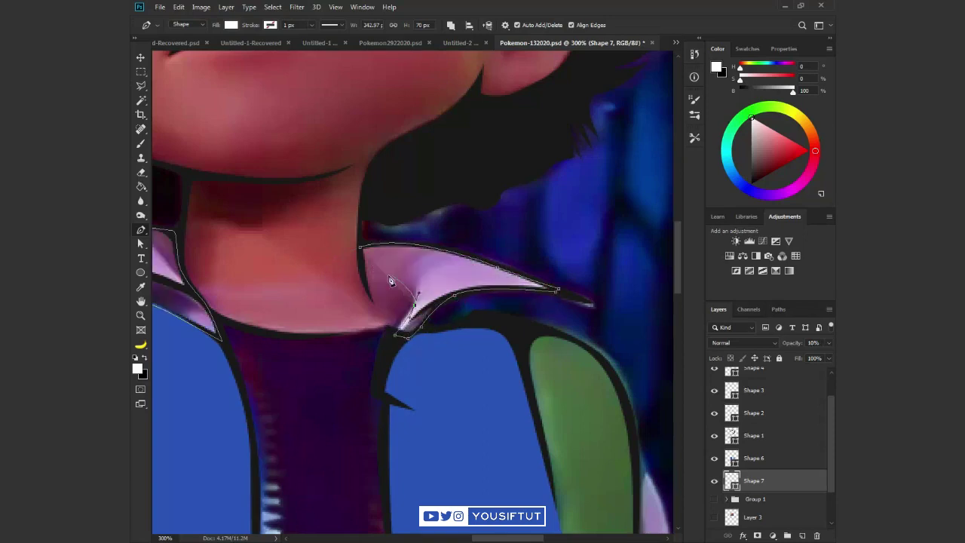
pyautogui.click(368, 253)
pyautogui.press('v')
pyautogui.press('0')
pyautogui.hotkey('ctrl', '0')
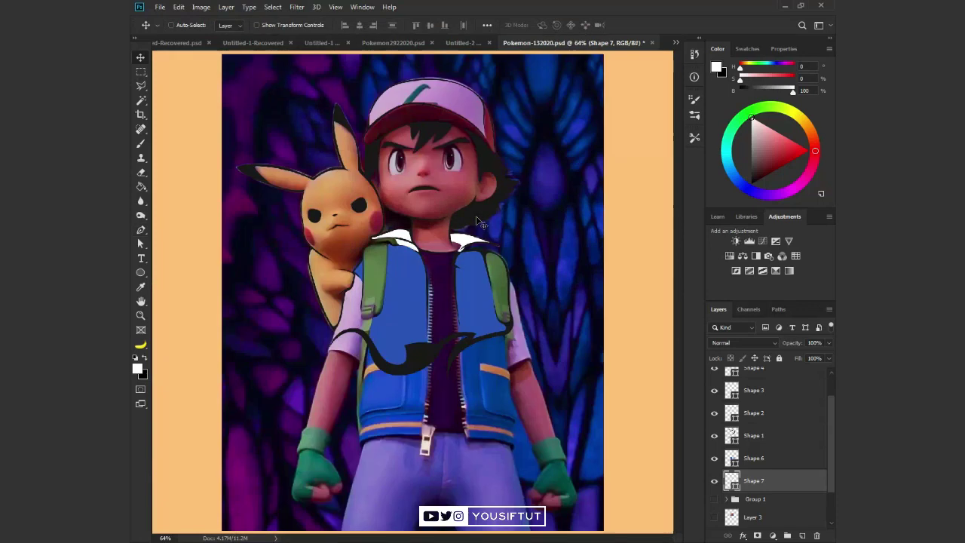
pyautogui.click(714, 517)
# Stretch the white collar's lower edge down using the Direct Selection tool
pyautogui.press('z')
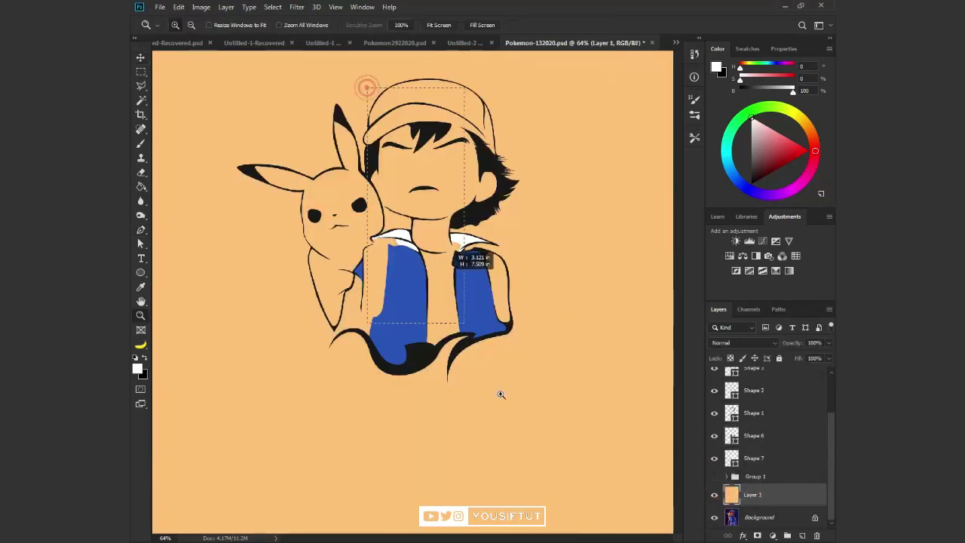
pyautogui.click(503, 159)
pyautogui.click(416, 256)
pyautogui.press('a')
pyautogui.click(476, 315)
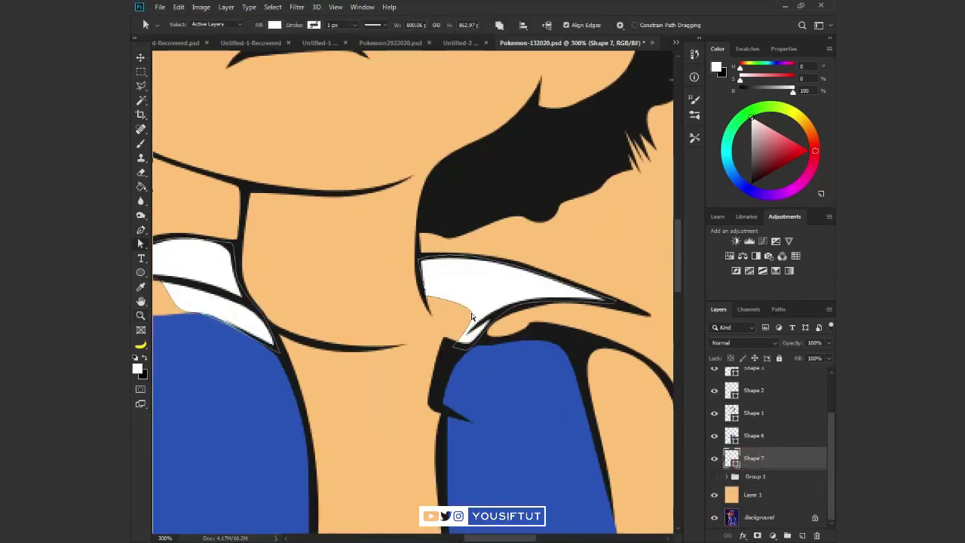
pyautogui.moveTo(466, 335); pyautogui.dragTo(510, 383)
pyautogui.click(425, 295)
pyautogui.press('v')
pyautogui.hotkey('ctrl', '1')
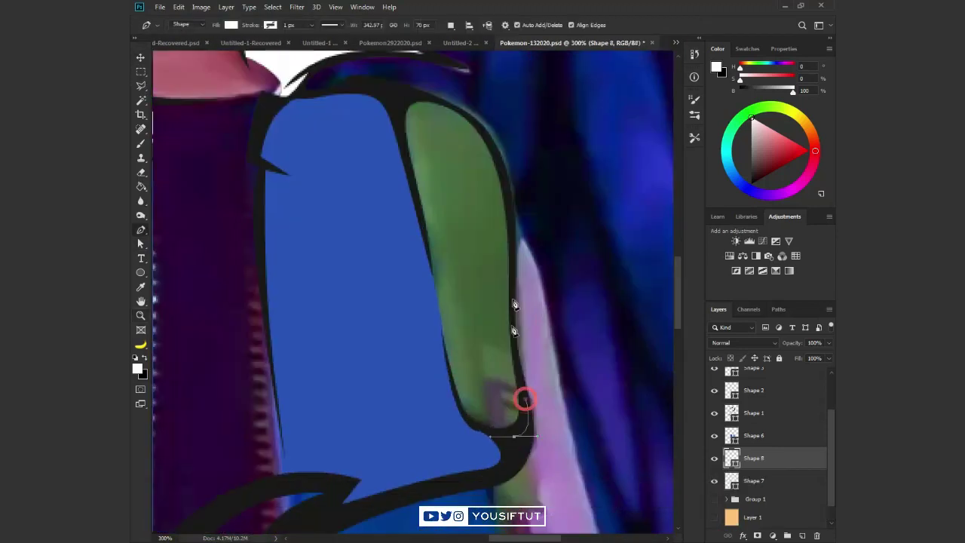
# Trace the right backpack strap outline as new Shape 8
pyautogui.click(512, 316)
pyautogui.click(513, 289)
pyautogui.click(440, 101)
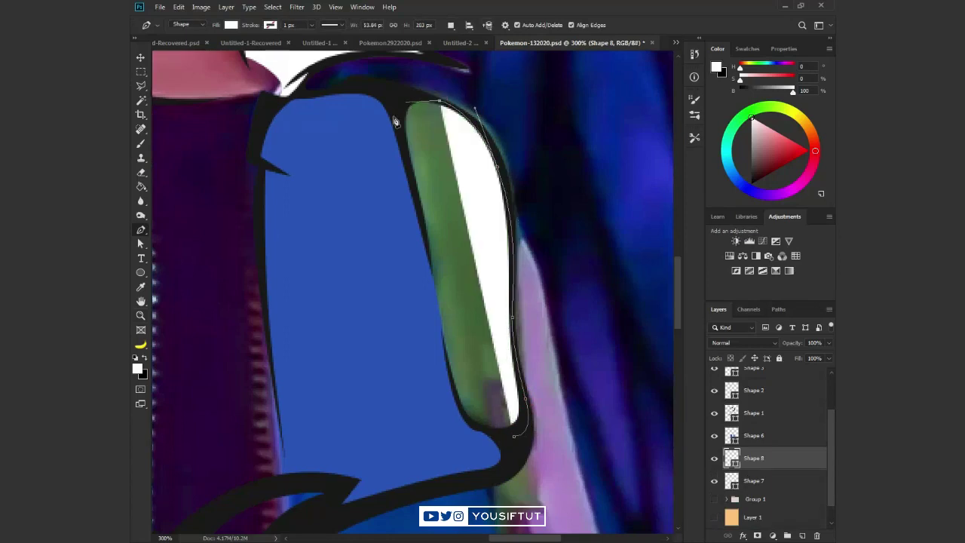
pyautogui.click(400, 108)
pyautogui.click(401, 148)
pyautogui.click(435, 309)
pyautogui.moveTo(469, 431); pyautogui.dragTo(495, 442)
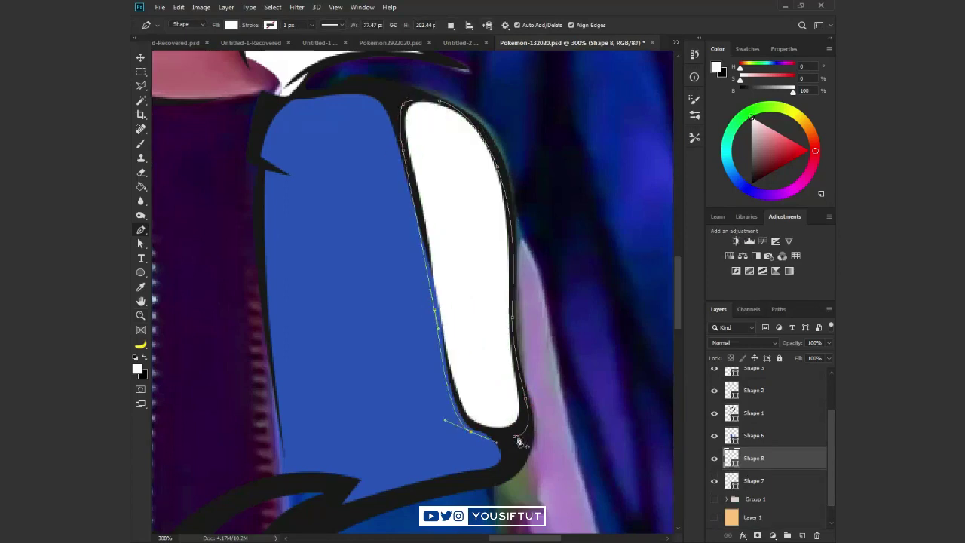
# Set Shape 8's fill colour to green
pyautogui.doubleClick(731, 457)
pyautogui.click(639, 456)
pyautogui.moveTo(581, 393); pyautogui.dragTo(559, 406)
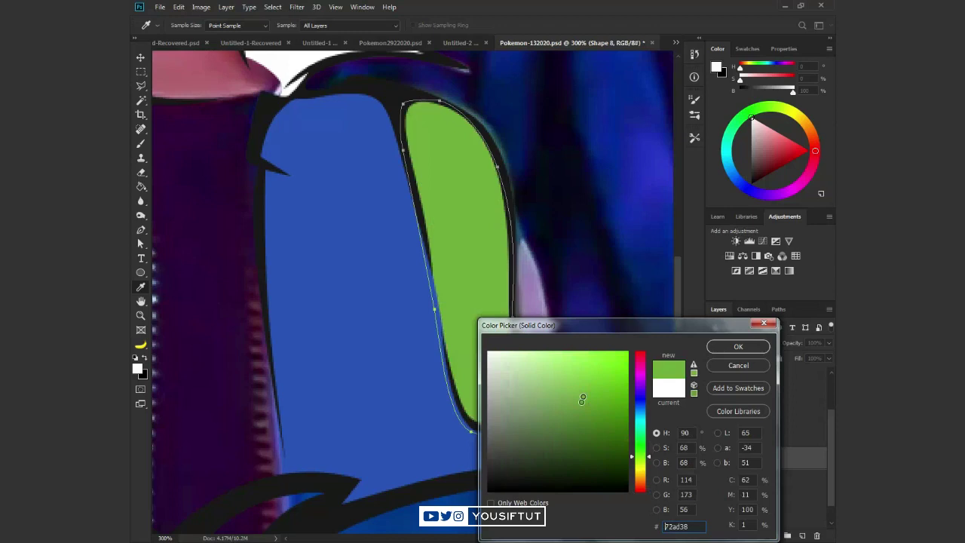
pyautogui.click(738, 346)
# Using Combine Shapes, trace the left backpack strap into the same green shape
pyautogui.click(451, 25)
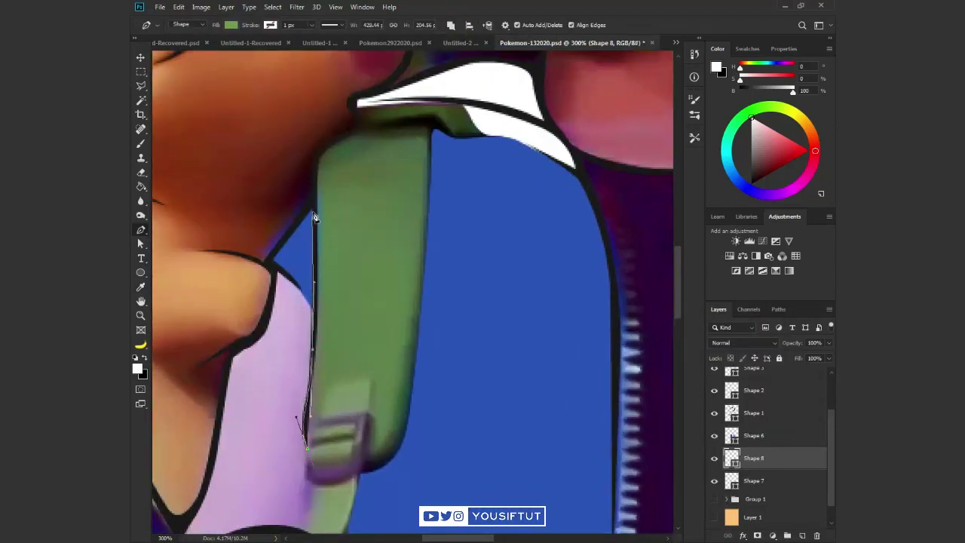
pyautogui.click(359, 134)
pyautogui.click(357, 104)
pyautogui.click(431, 96)
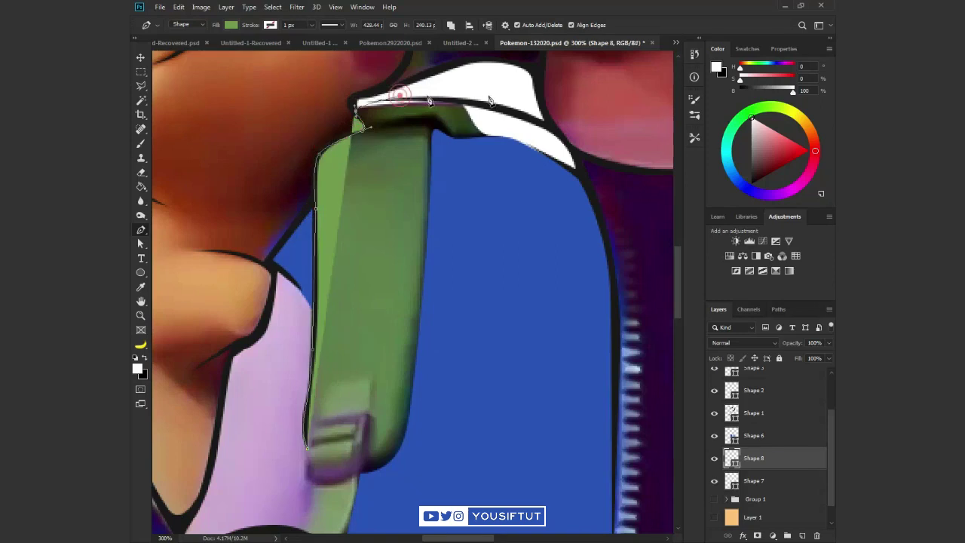
pyautogui.click(486, 105)
pyautogui.click(491, 152)
pyautogui.moveTo(417, 453); pyautogui.dragTo(477, 302)
pyautogui.click(482, 267)
pyautogui.click(400, 419)
pyautogui.click(364, 386)
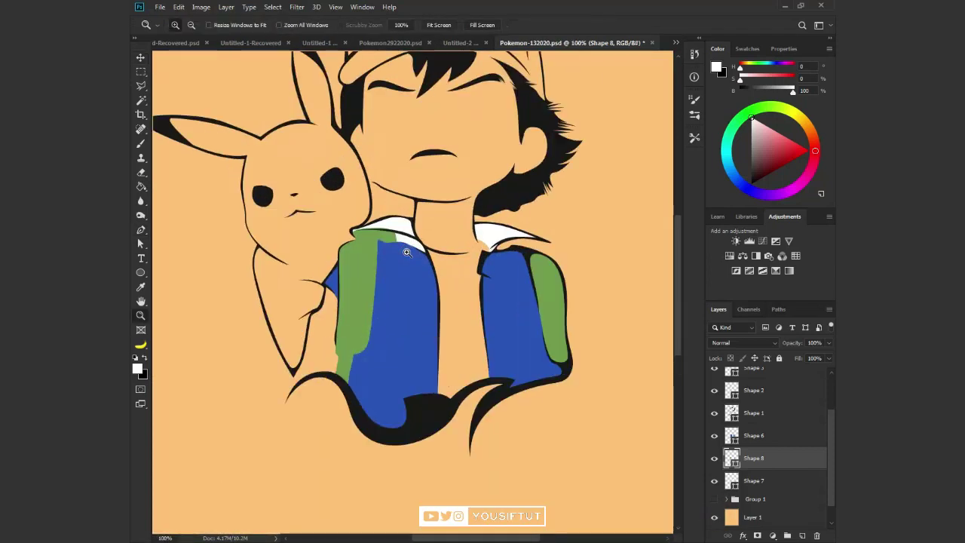
pyautogui.click(406, 253)
pyautogui.scroll(-1, 769, 452)
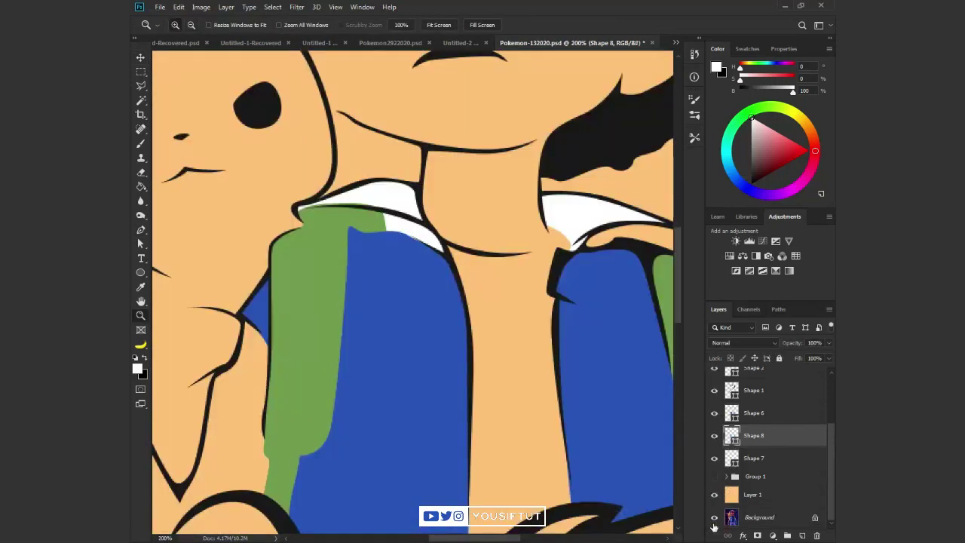
# Extend the white Shape 7 down over Ash's sleeve
pyautogui.hotkey('ctrl', '-')
pyautogui.keyDown('ctrl'); pyautogui.click(315, 367); pyautogui.keyUp('ctrl')
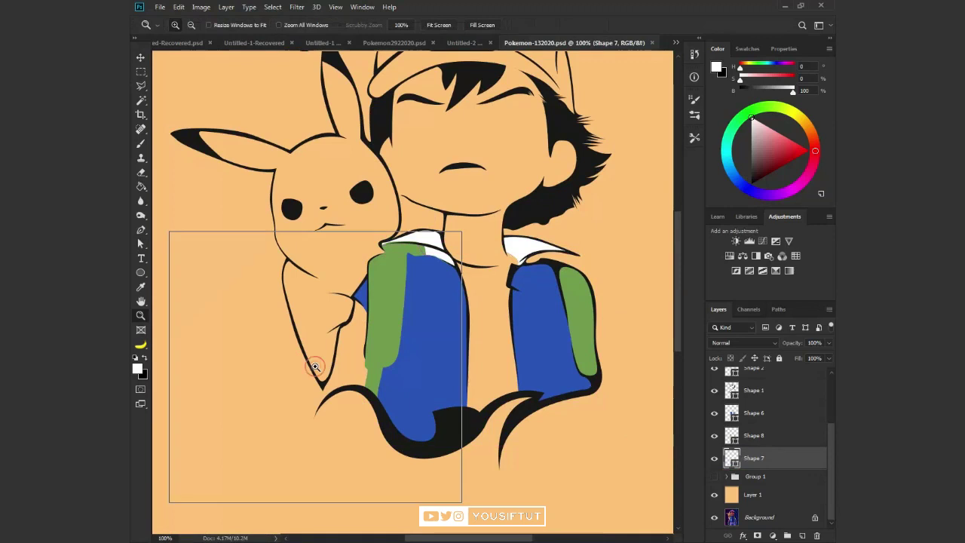
pyautogui.press('p')
pyautogui.click(714, 495)
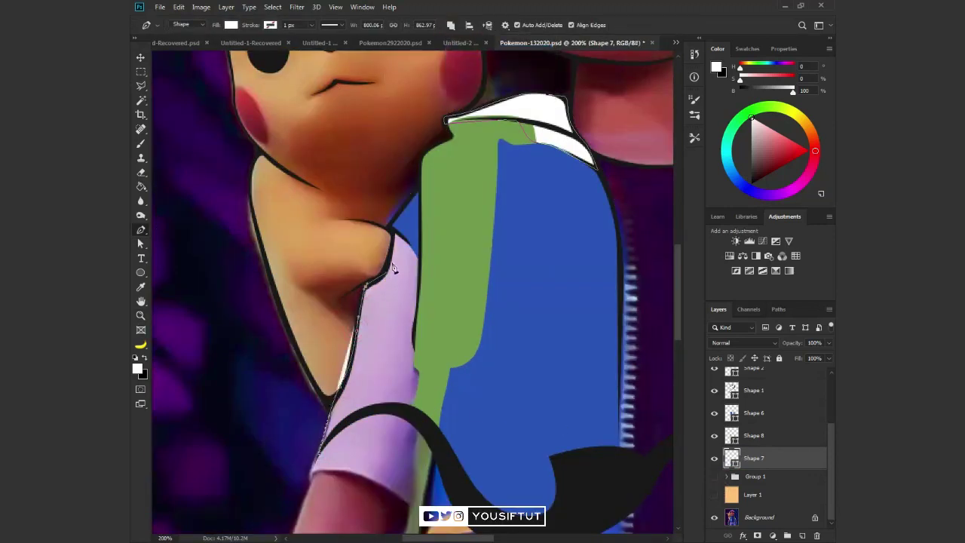
pyautogui.moveTo(410, 239); pyautogui.dragTo(426, 255)
pyautogui.moveTo(417, 363); pyautogui.dragTo(426, 367)
pyautogui.click(416, 420)
# Change the jacket fill to a lighter blue, #2a77be
pyautogui.hotkey('ctrl', '0')
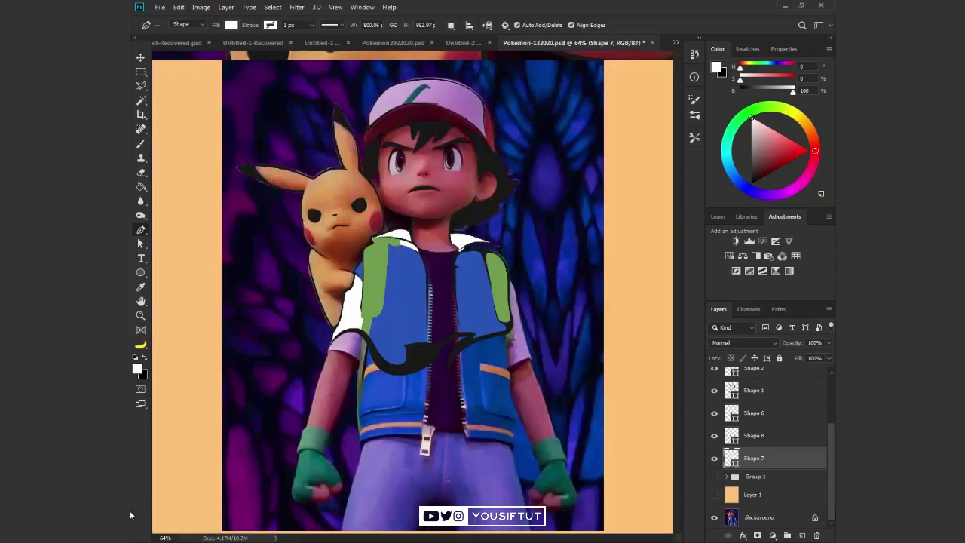
pyautogui.click(714, 494)
pyautogui.press('Tab')
pyautogui.hotkey('ctrl', '0')
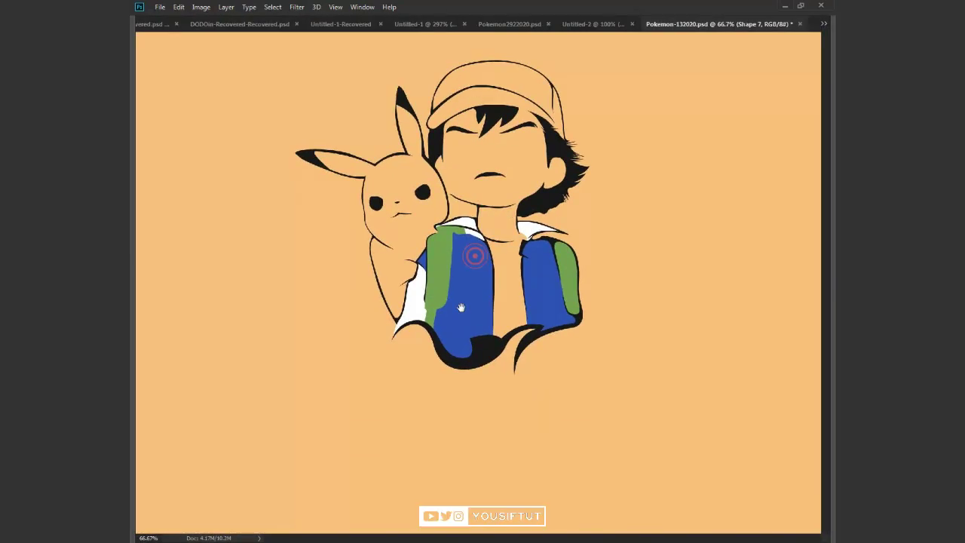
pyautogui.press('Tab')
pyautogui.hotkey('ctrl', '1')
pyautogui.doubleClick(730, 403)
pyautogui.moveTo(637, 395); pyautogui.dragTo(645, 411)
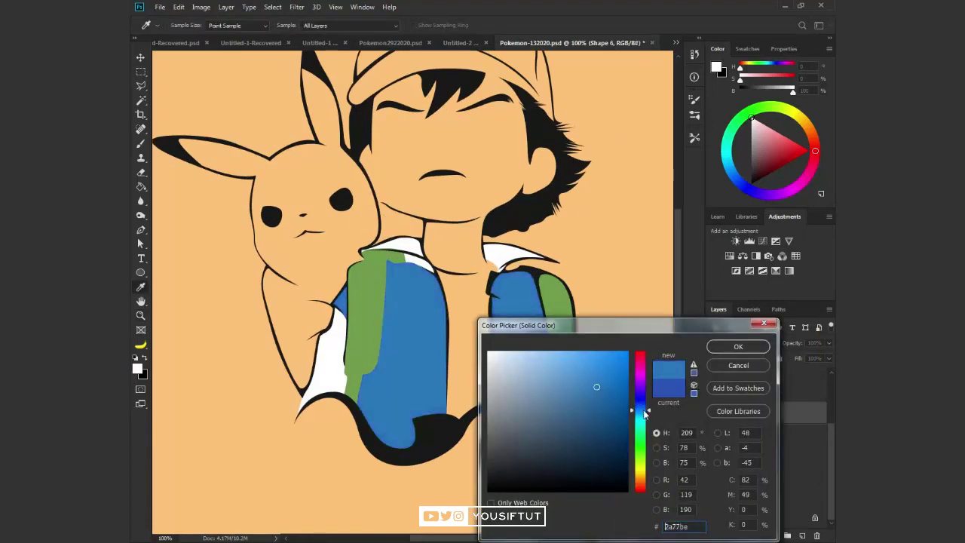
pyautogui.click(742, 351)
# Hide the peach backdrop, select Layer 1 and pick an orange fill for the next shape
pyautogui.click(712, 494)
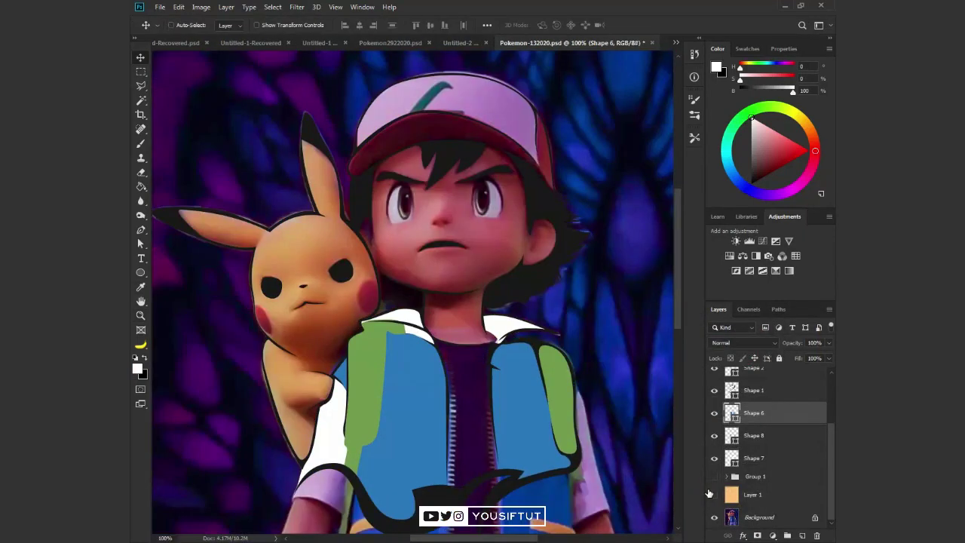
pyautogui.click(752, 494)
pyautogui.press('i')
pyautogui.scroll(1, 242, 432)
pyautogui.click(378, 95)
# Trace Pikachu's outline from his arm up the cheek to the first ear tip
pyautogui.press('p')
pyautogui.moveTo(359, 492); pyautogui.dragTo(331, 473)
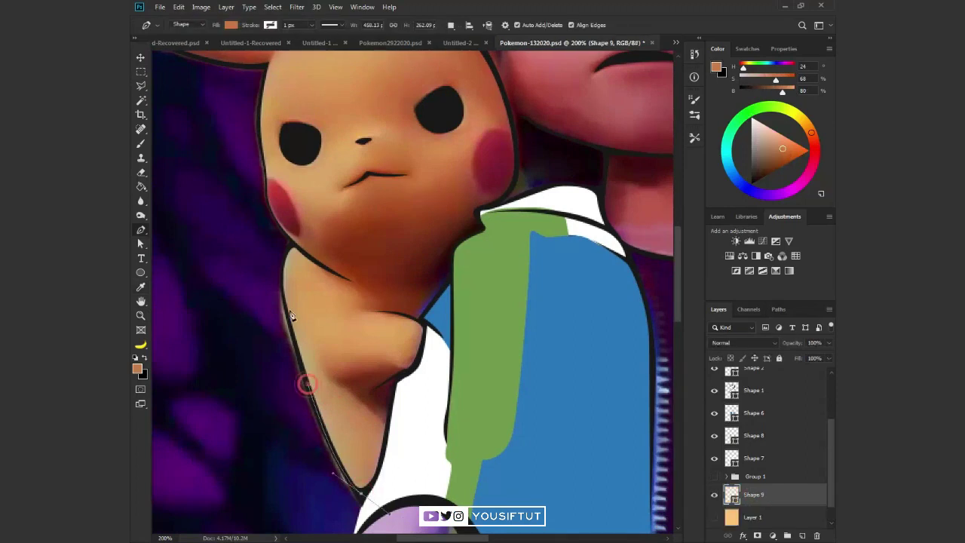
pyautogui.moveTo(301, 221); pyautogui.dragTo(300, 218)
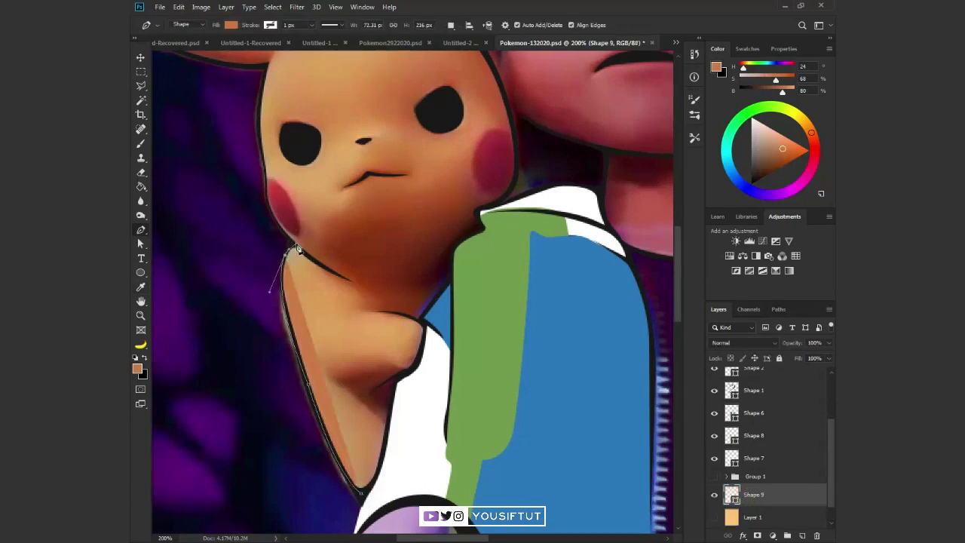
pyautogui.scroll(2, 298, 250)
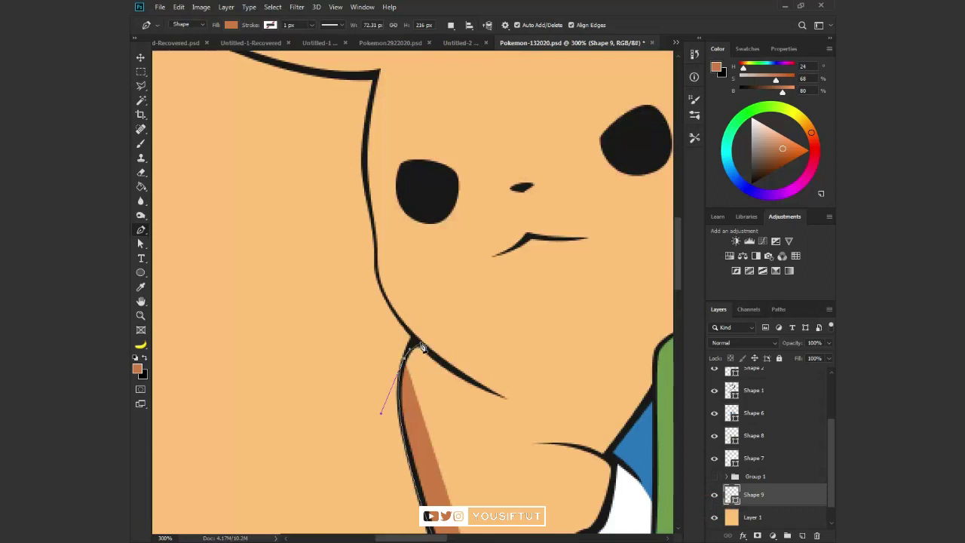
pyautogui.click(375, 276)
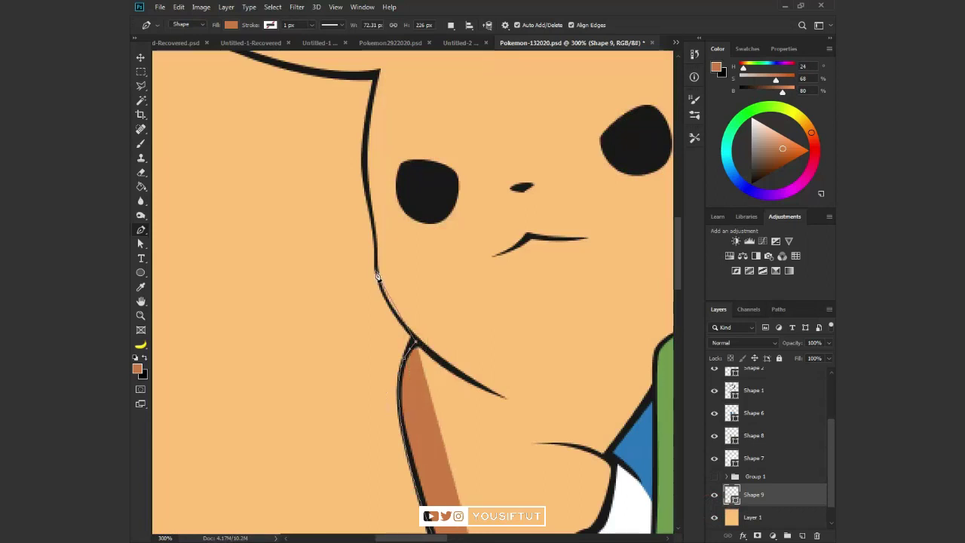
pyautogui.click(376, 253)
pyautogui.click(379, 72)
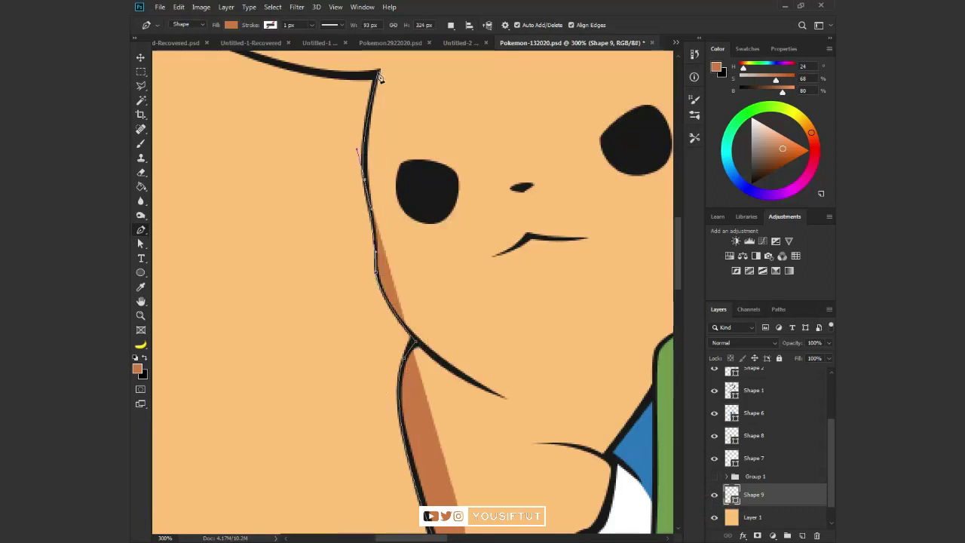
pyautogui.moveTo(377, 80); pyautogui.dragTo(483, 318)
pyautogui.moveTo(290, 264); pyautogui.dragTo(217, 207)
pyautogui.click(248, 194)
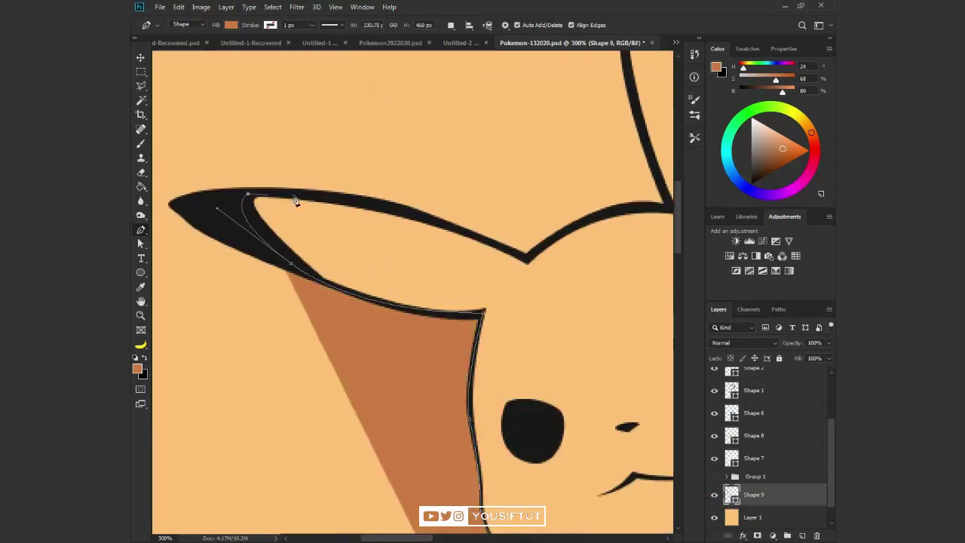
pyautogui.moveTo(527, 261)
pyautogui.mouseDown()
pyautogui.moveTo(588, 301)
pyautogui.moveTo(286, 274)
pyautogui.mouseUp()
# Continue Pikachu's outline over the second ear and down the cheek to the collar
pyautogui.press('Tab')
pyautogui.keyDown('alt'); pyautogui.click(270, 231); pyautogui.keyUp('alt')
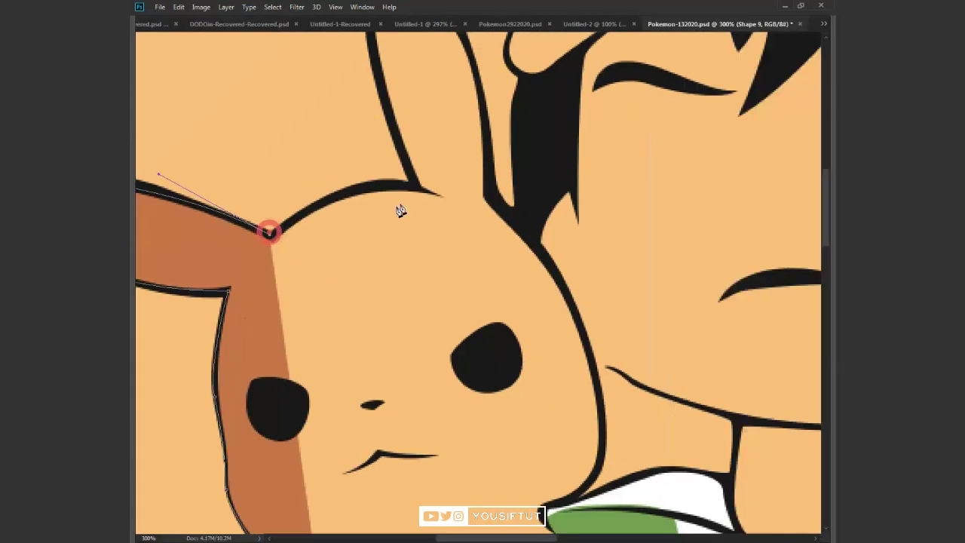
pyautogui.moveTo(394, 116); pyautogui.dragTo(432, 43)
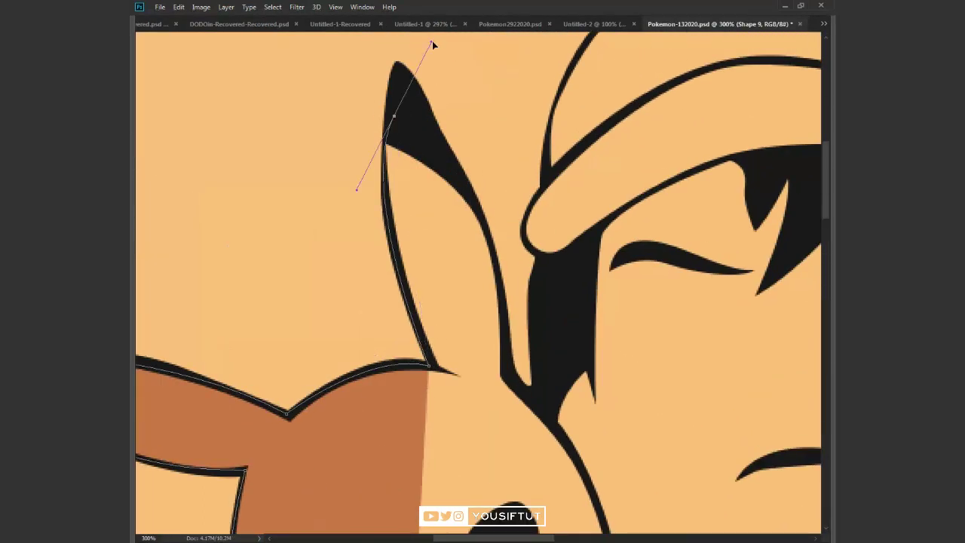
pyautogui.moveTo(488, 235); pyautogui.dragTo(507, 305)
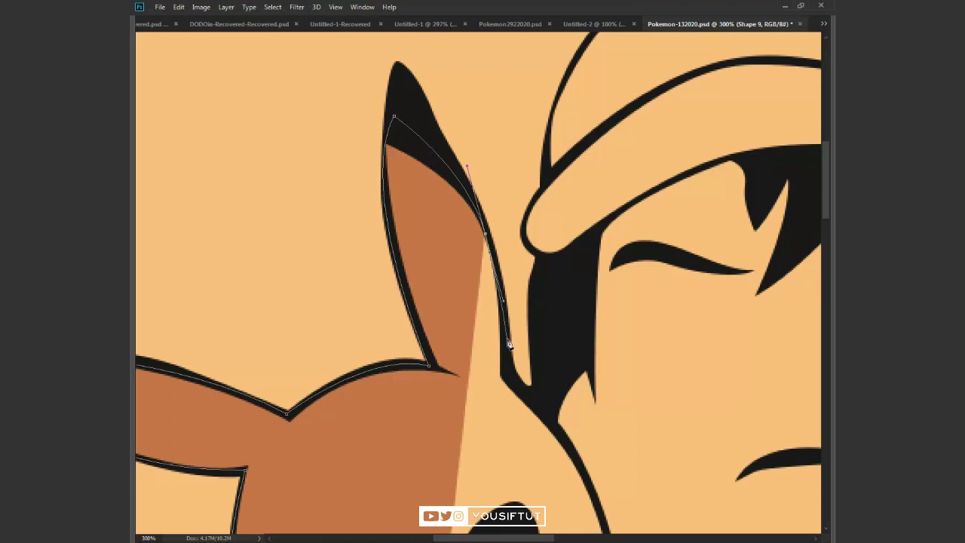
pyautogui.click(502, 370)
pyautogui.click(555, 430)
pyautogui.press('Tab')
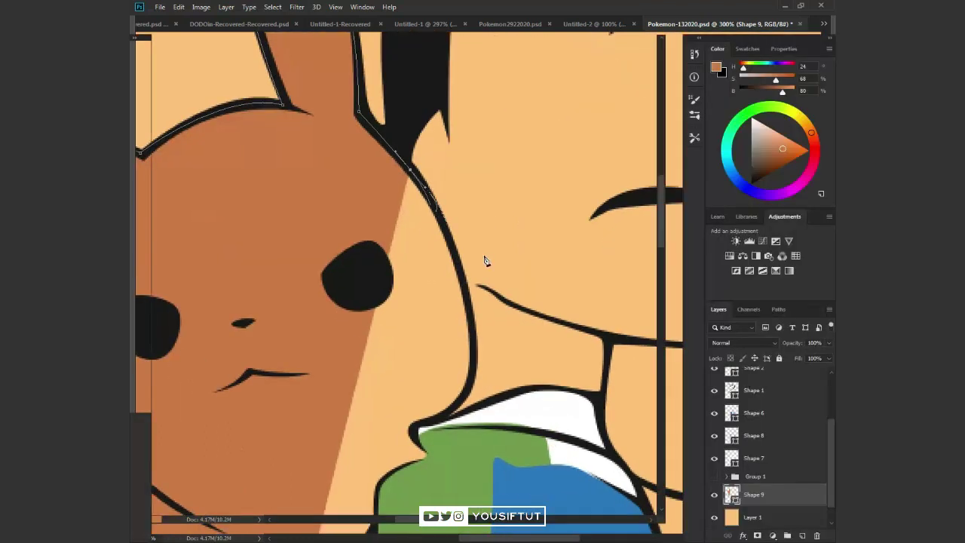
pyautogui.click(480, 298)
pyautogui.moveTo(479, 297); pyautogui.dragTo(489, 331)
pyautogui.moveTo(468, 428); pyautogui.dragTo(440, 448)
pyautogui.click(434, 450)
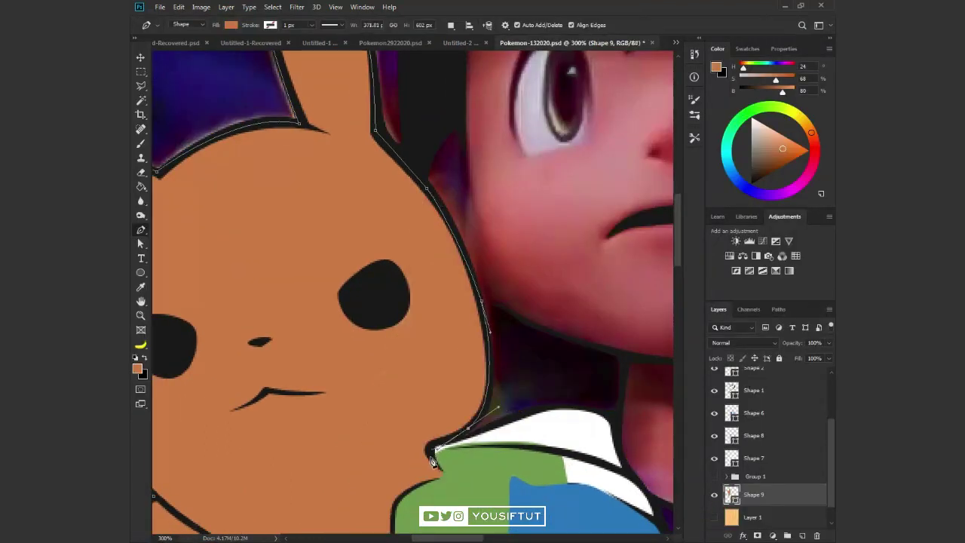
pyautogui.scroll(-5, 432, 231)
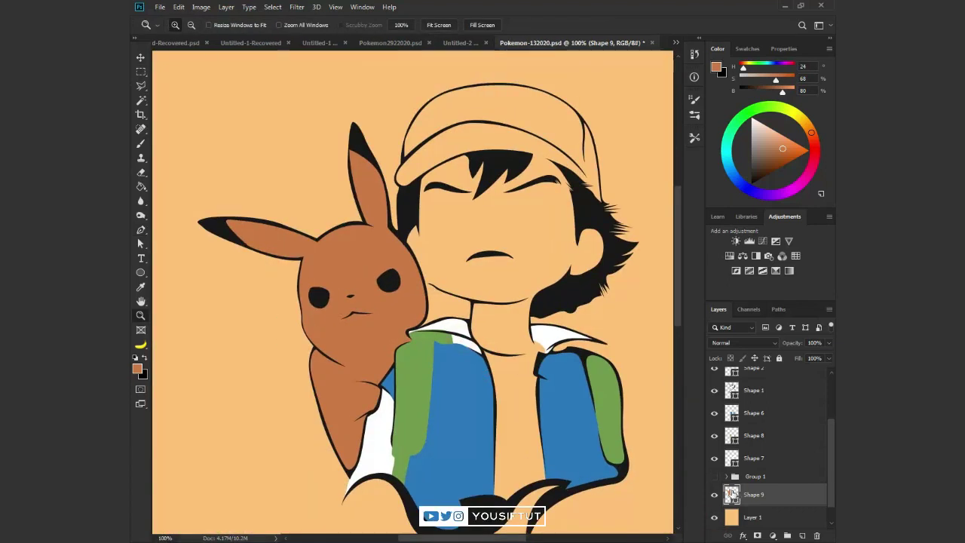
# Set Pikachu's Shape 9 fill to orange #eb9258
pyautogui.doubleClick(731, 495)
pyautogui.moveTo(641, 487); pyautogui.dragTo(643, 483)
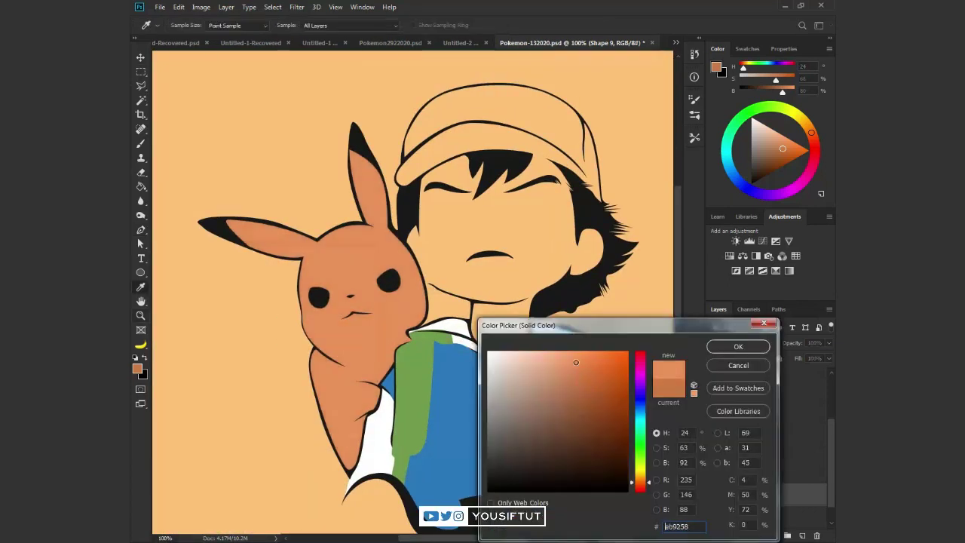
pyautogui.click(728, 348)
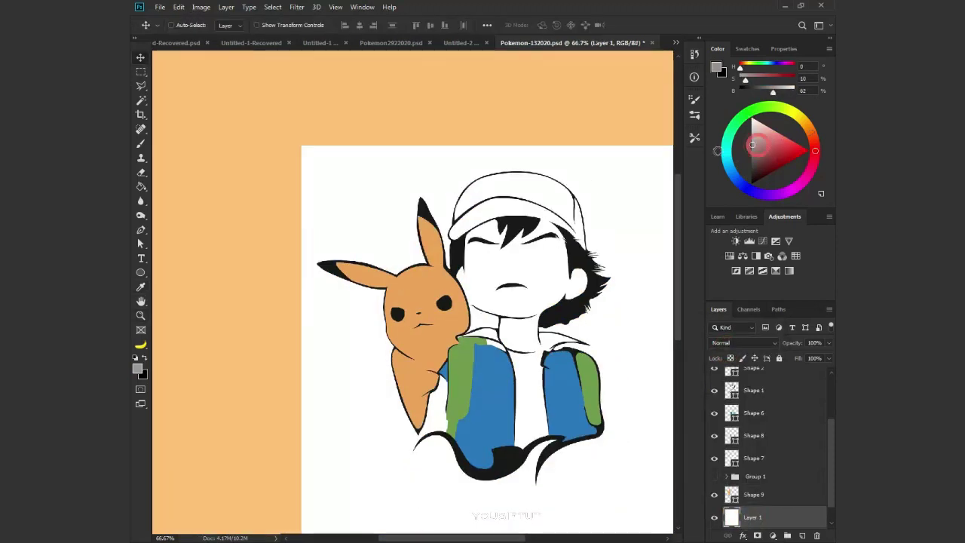
# Fill the Layer 1 backdrop with flat neutral grey
pyautogui.click(751, 147)
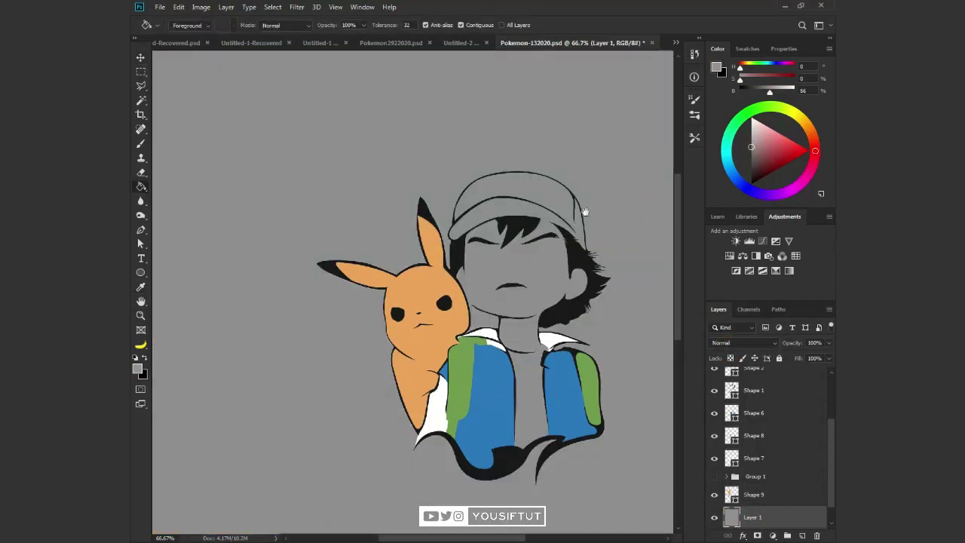
pyautogui.hotkey('alt', 'BackSpace')
pyautogui.hotkey('ctrl', '1')
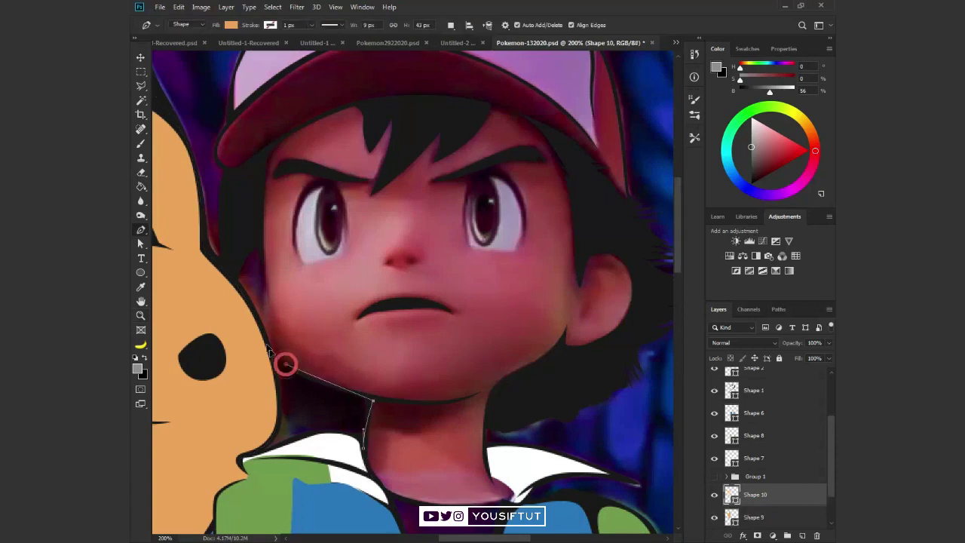
# Trace the skin shape from Ash's jaw up the cheek, along the cap brim and hair
pyautogui.click(275, 362)
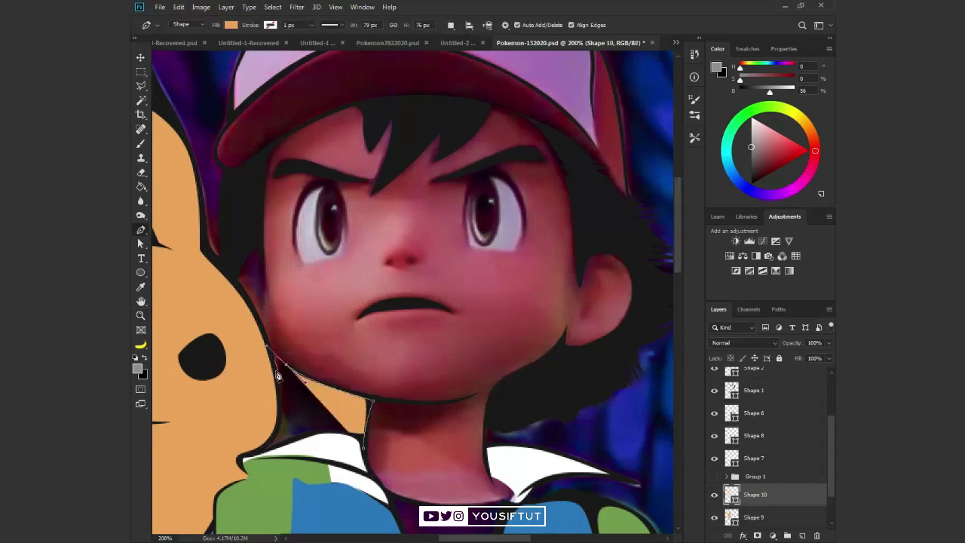
pyautogui.click(223, 269)
pyautogui.click(256, 238)
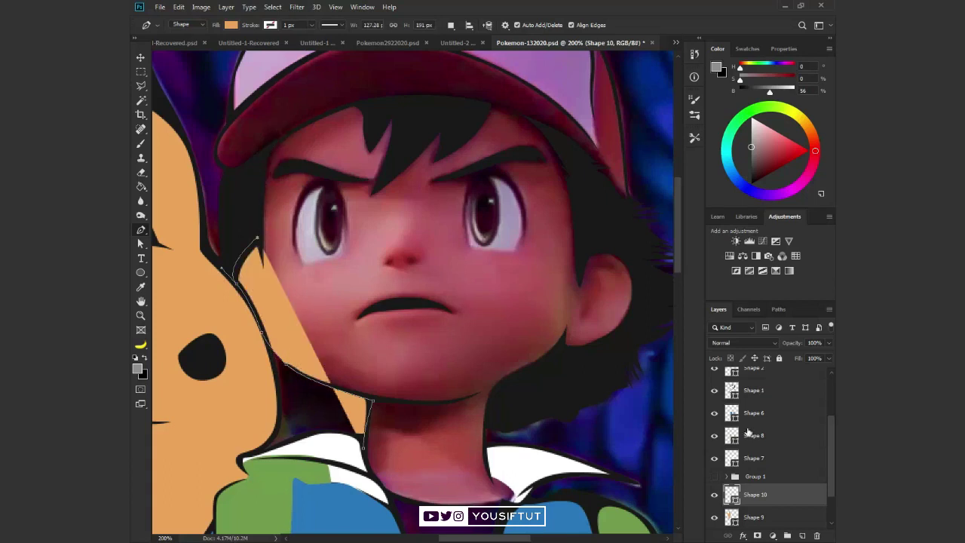
pyautogui.press('Tab')
pyautogui.click(269, 172)
pyautogui.click(402, 118)
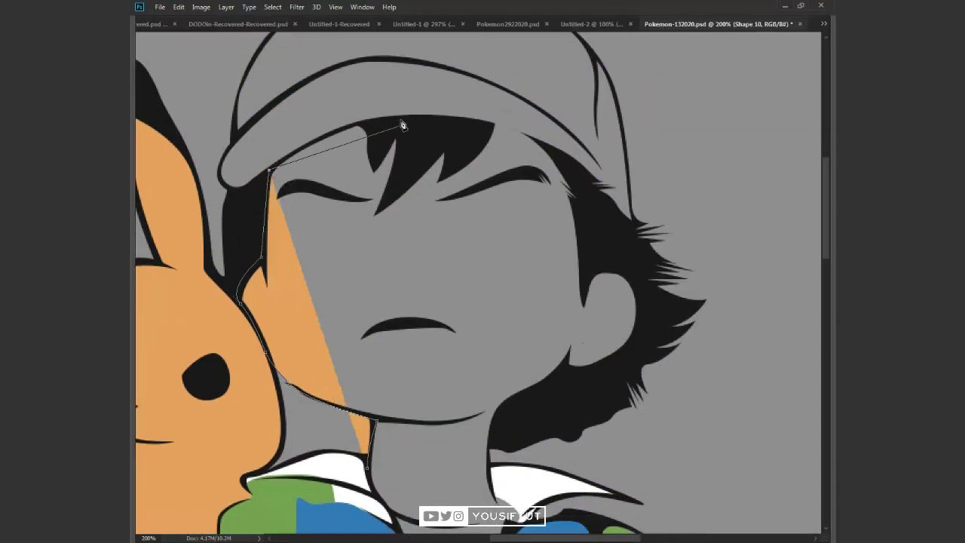
pyautogui.moveTo(448, 132); pyautogui.dragTo(471, 120)
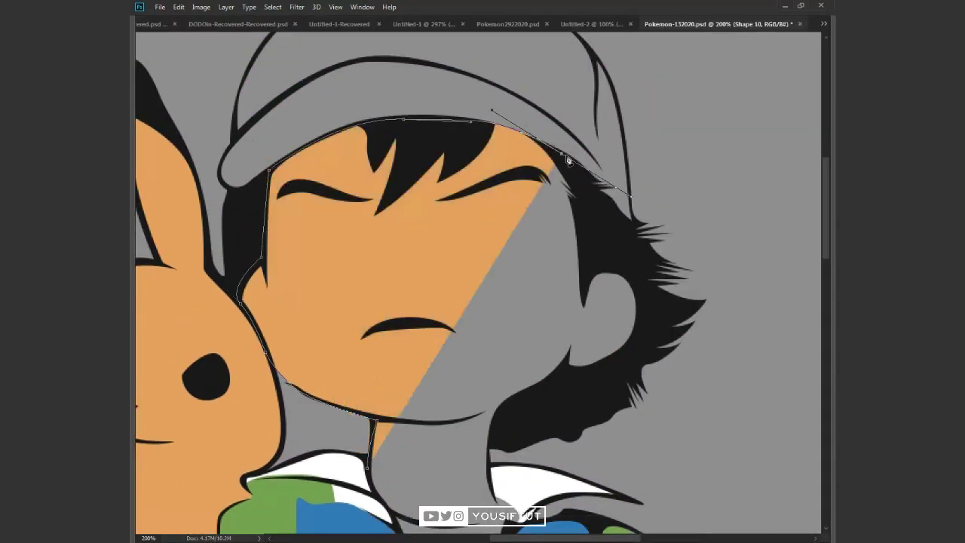
pyautogui.click(596, 220)
pyautogui.click(639, 283)
# Continue the skin outline down the hair and neck to the collar and across the neck
pyautogui.moveTo(636, 360); pyautogui.dragTo(612, 400)
pyautogui.click(488, 437)
pyautogui.click(489, 479)
pyautogui.click(532, 511)
pyautogui.scroll(-5, 515, 331)
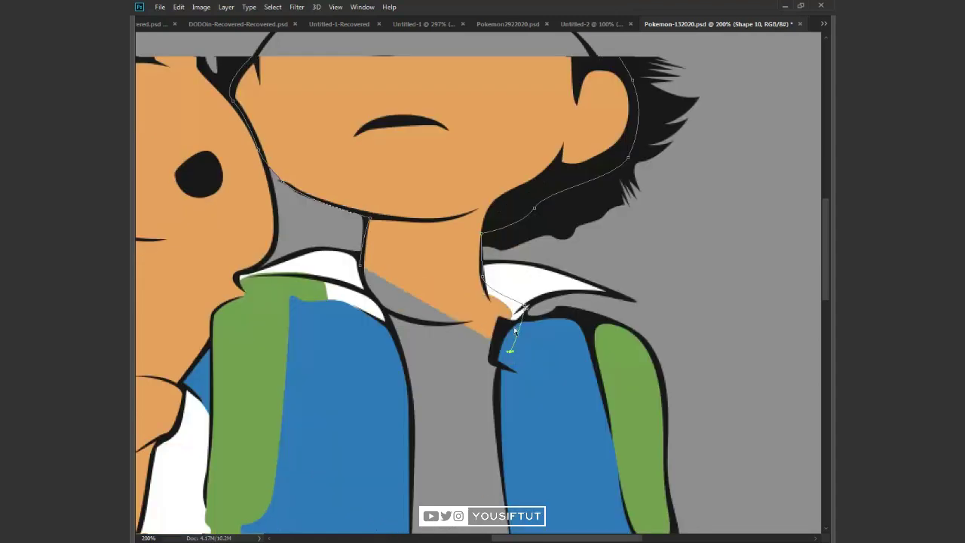
pyautogui.click(504, 320)
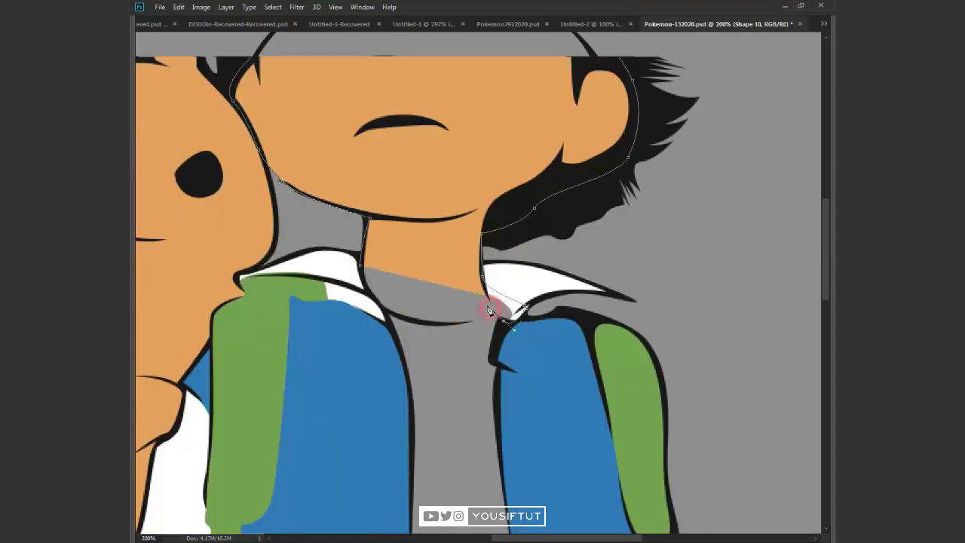
pyautogui.click(401, 326)
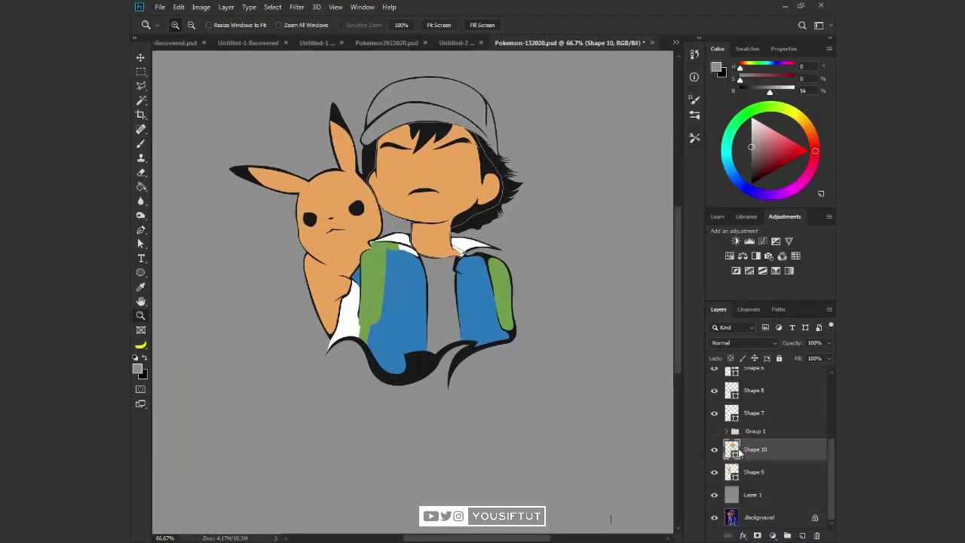
# Fill the skin shape with a peach skin tone and compare it against the reference photo
pyautogui.doubleClick(732, 449)
pyautogui.write('b1824fdca584')
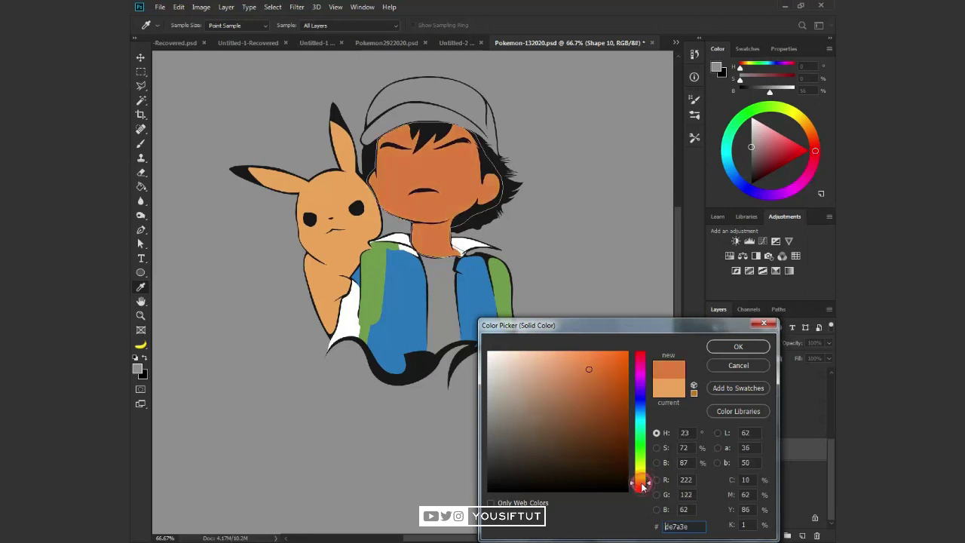
pyautogui.press('Return')
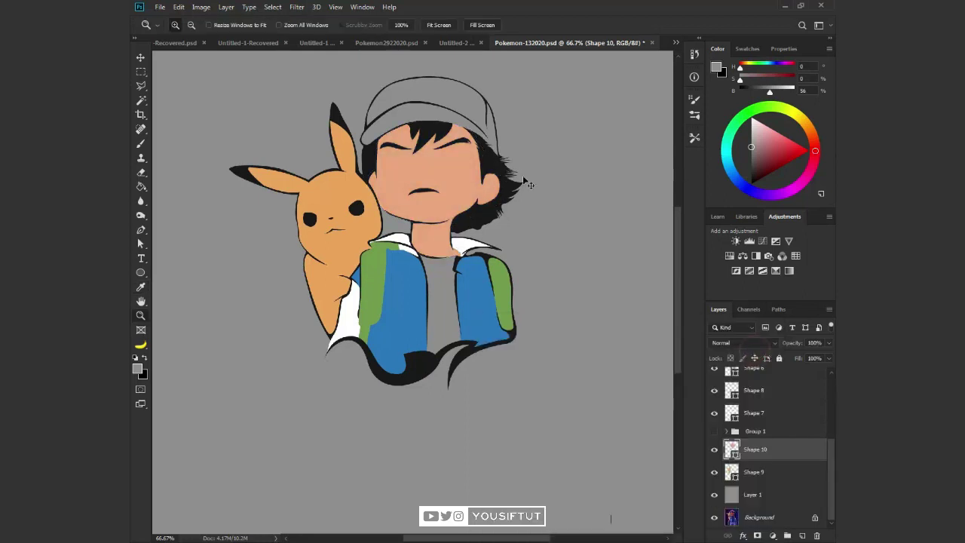
pyautogui.click(429, 256)
pyautogui.click(715, 517)
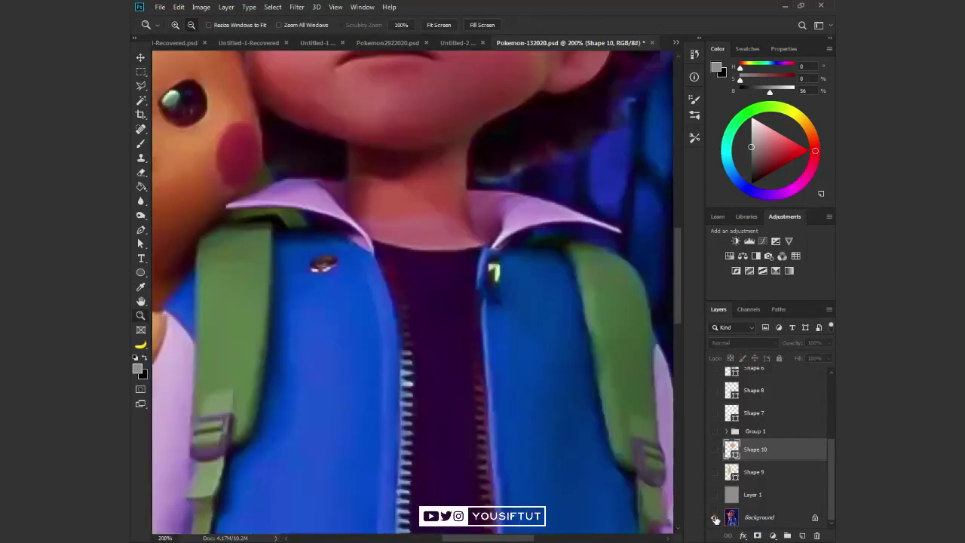
pyautogui.keyDown('alt'); pyautogui.click(715, 517); pyautogui.keyUp('alt')
# Select Shape 7's collar outline with Direct Selection, then zoom out and select the grey backdrop
pyautogui.press('a')
pyautogui.click(475, 226)
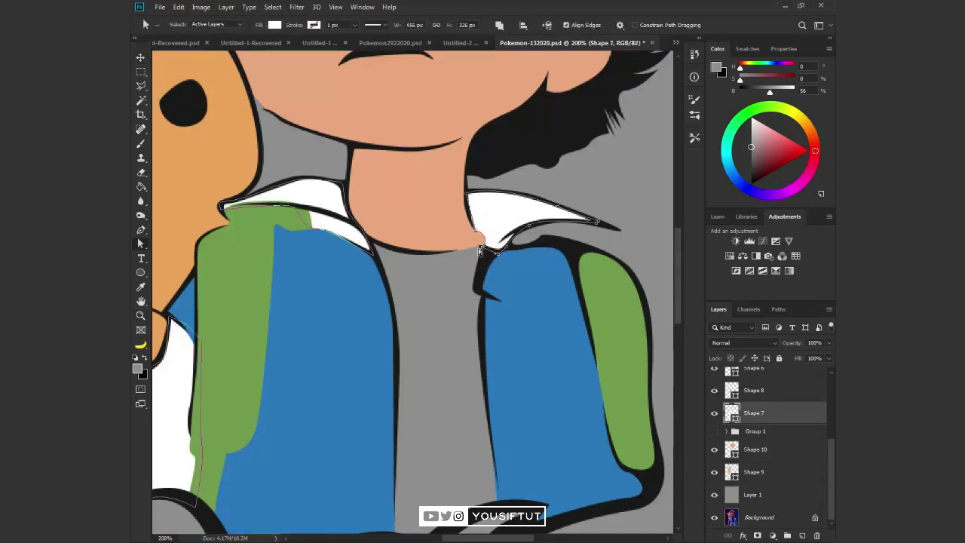
pyautogui.press('z')
pyautogui.keyDown('alt'); pyautogui.click(496, 219); pyautogui.keyUp('alt')
pyautogui.keyDown('alt'); pyautogui.click(497, 219); pyautogui.keyUp('alt')
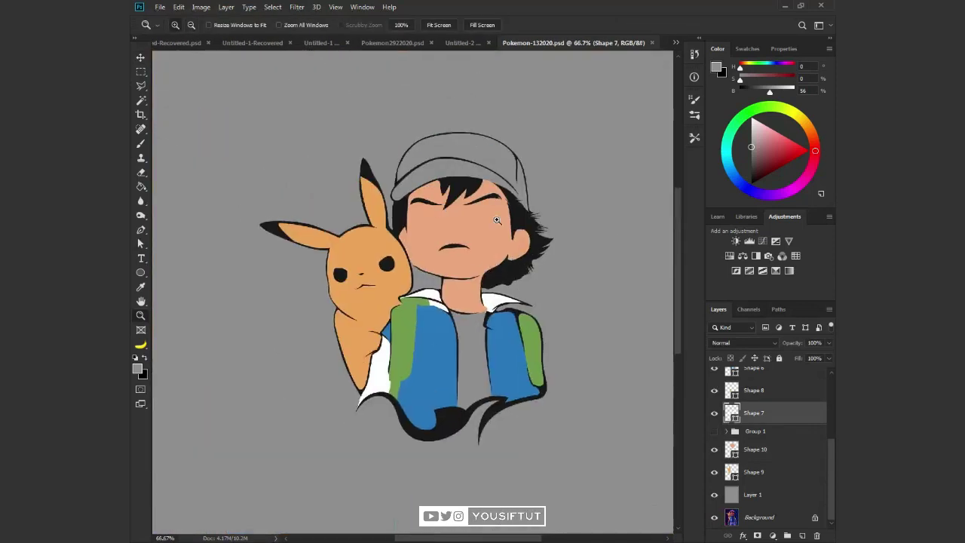
pyautogui.click(497, 220)
pyautogui.click(496, 219)
pyautogui.click(715, 495)
pyautogui.click(752, 495)
# Trace the cap's brim and front panel as a new red-filled pen shape
pyautogui.press('p')
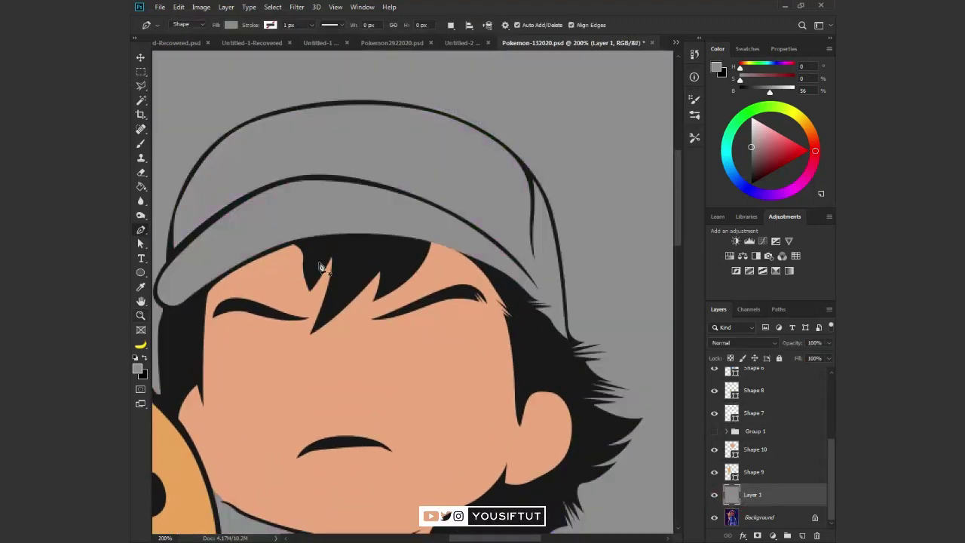
pyautogui.click(783, 150)
pyautogui.click(568, 349)
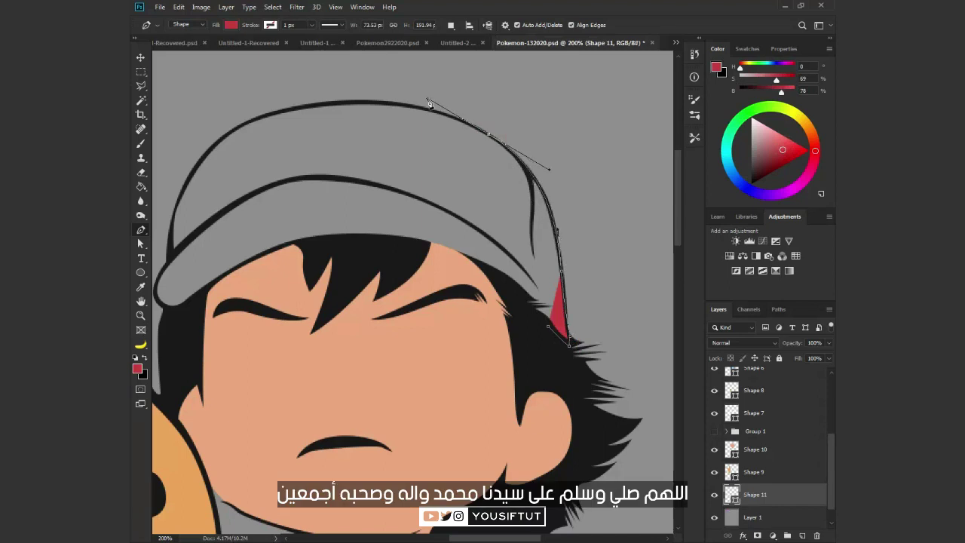
pyautogui.moveTo(533, 184); pyautogui.dragTo(574, 239)
pyautogui.click(572, 237)
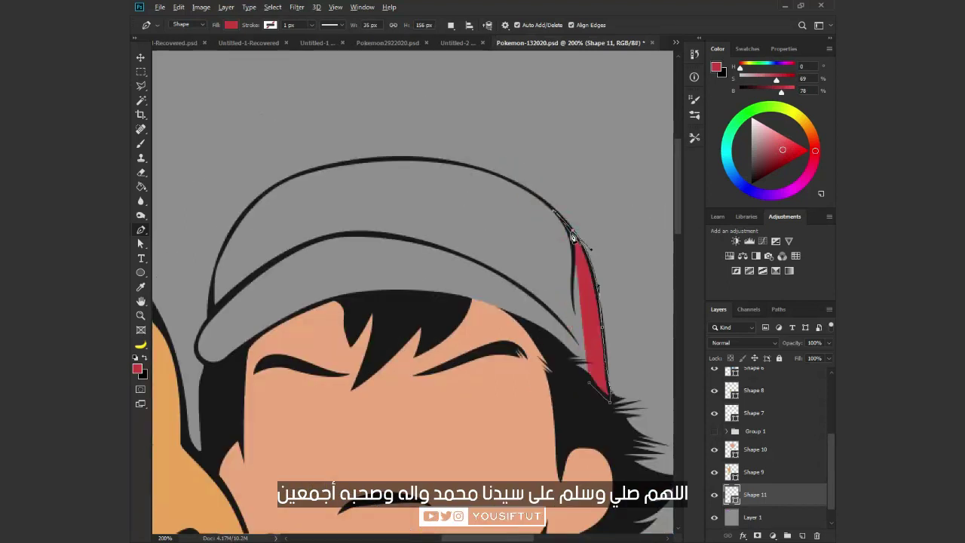
pyautogui.click(715, 517)
pyautogui.moveTo(349, 235); pyautogui.dragTo(181, 228)
pyautogui.moveTo(220, 305)
pyautogui.mouseDown()
pyautogui.moveTo(167, 370)
pyautogui.moveTo(296, 322)
pyautogui.mouseUp()
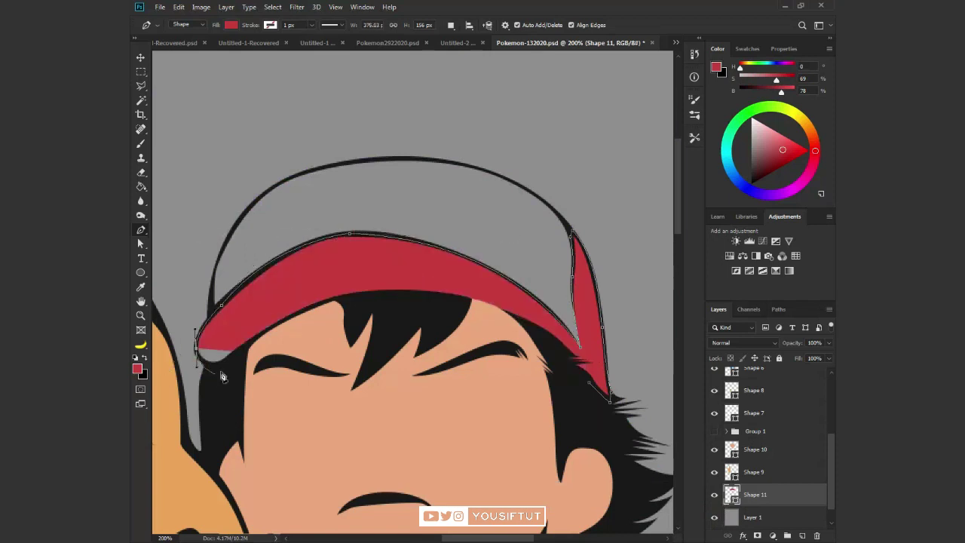
# Drag the upper-left curve of Shape 1's cap outline with Direct Selection to smooth it
pyautogui.hotkey('ctrl', '-')
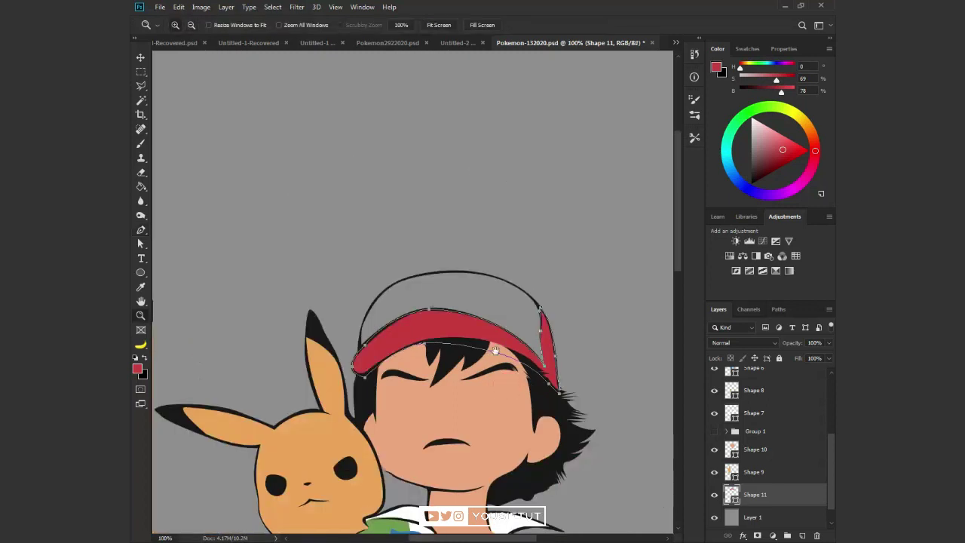
pyautogui.press('a')
pyautogui.scroll(-1, 495, 343)
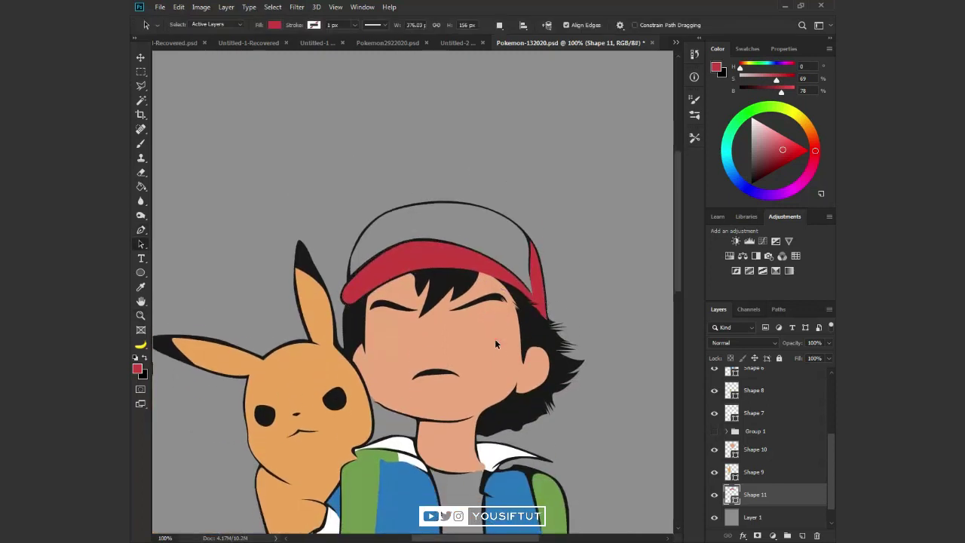
pyautogui.hotkey('ctrl', '+')
pyautogui.click(571, 198)
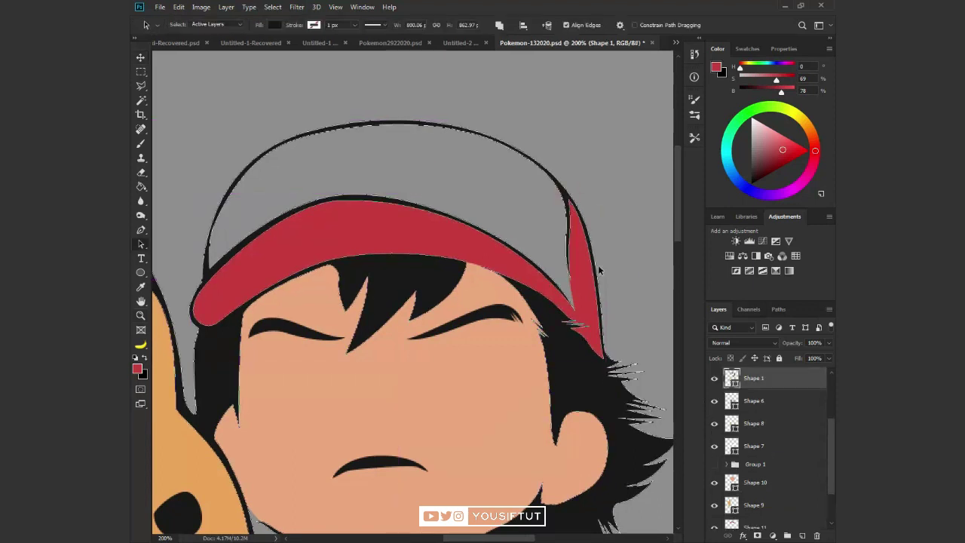
pyautogui.click(604, 347)
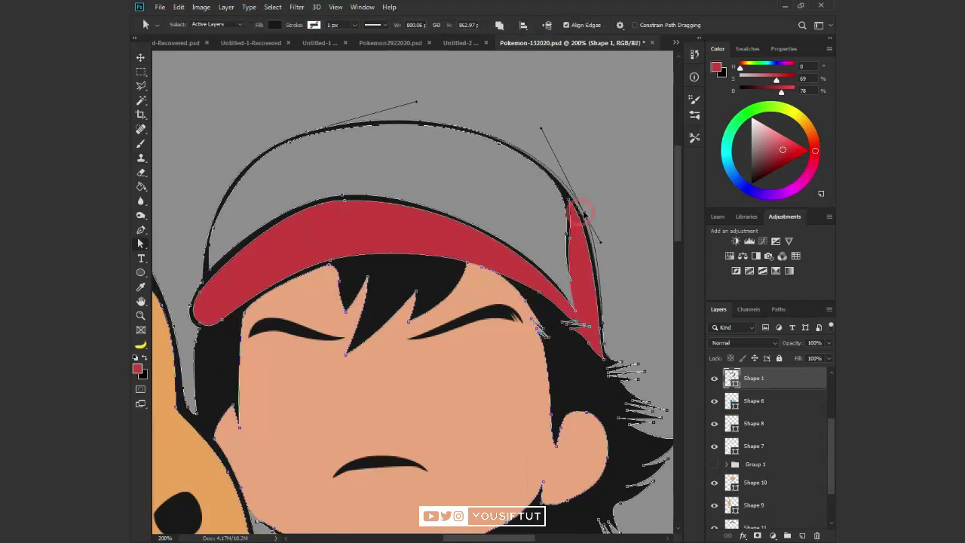
pyautogui.click(290, 141)
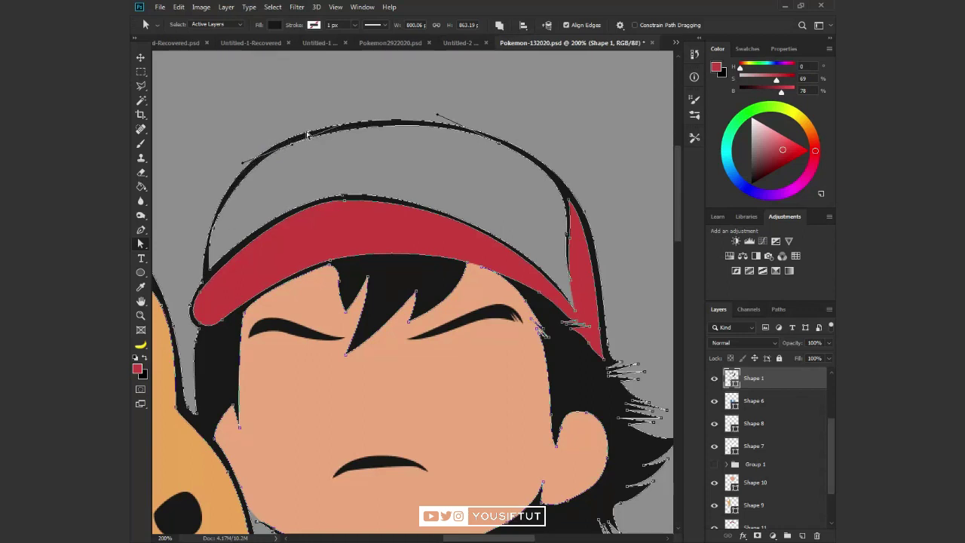
pyautogui.moveTo(194, 162); pyautogui.dragTo(194, 155)
# Save the document and check the smoothed cap curve with path outlines hidden
pyautogui.press('Escape')
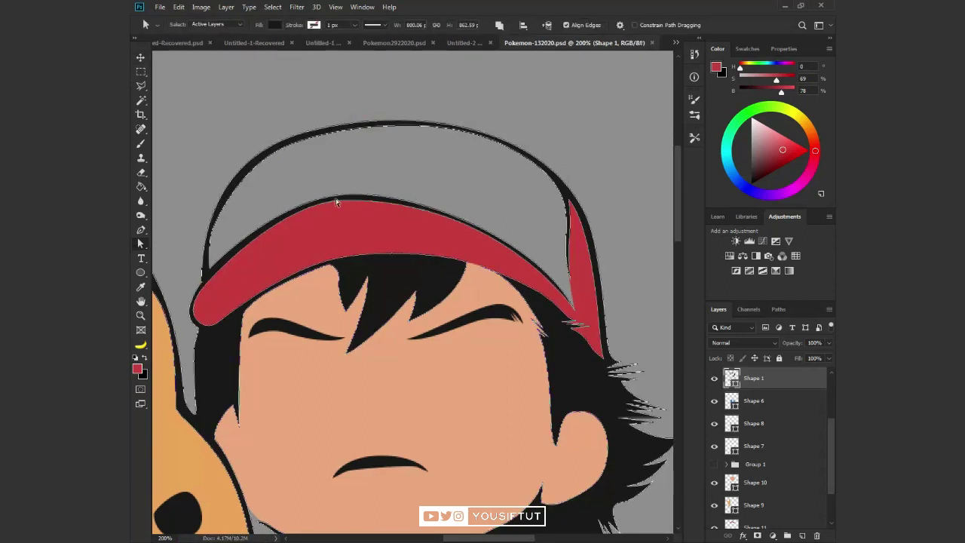
pyautogui.hotkey('ctrl', 's')
pyautogui.click(203, 281)
pyautogui.press('Escape')
pyautogui.scroll(-3, 754, 452)
pyautogui.click(752, 494)
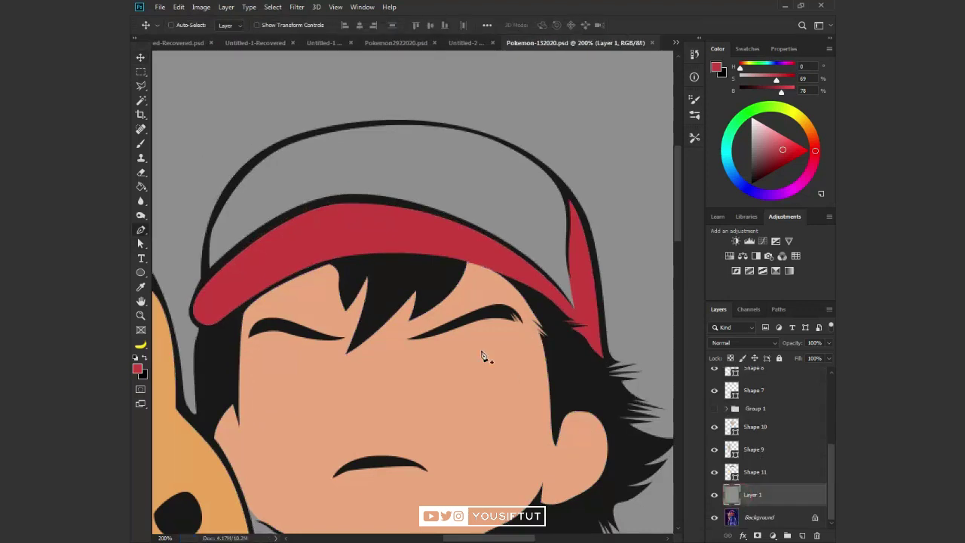
# Trace the cap crown from the brim over the top as a white-filled pen shape
pyautogui.press('p')
pyautogui.press('d')
pyautogui.click(219, 299)
pyautogui.moveTo(439, 244); pyautogui.dragTo(497, 260)
pyautogui.click(585, 328)
pyautogui.moveTo(550, 174); pyautogui.dragTo(497, 133)
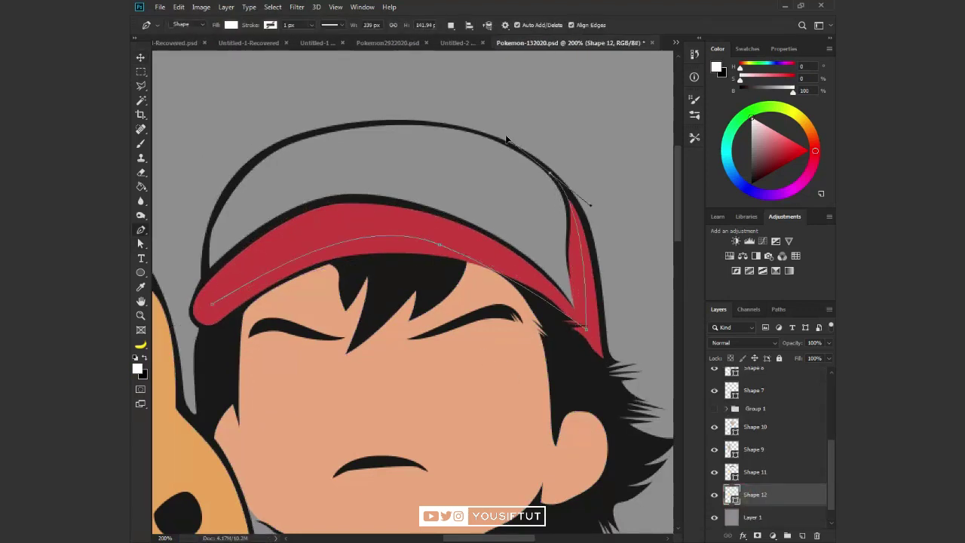
pyautogui.moveTo(312, 134); pyautogui.dragTo(184, 155)
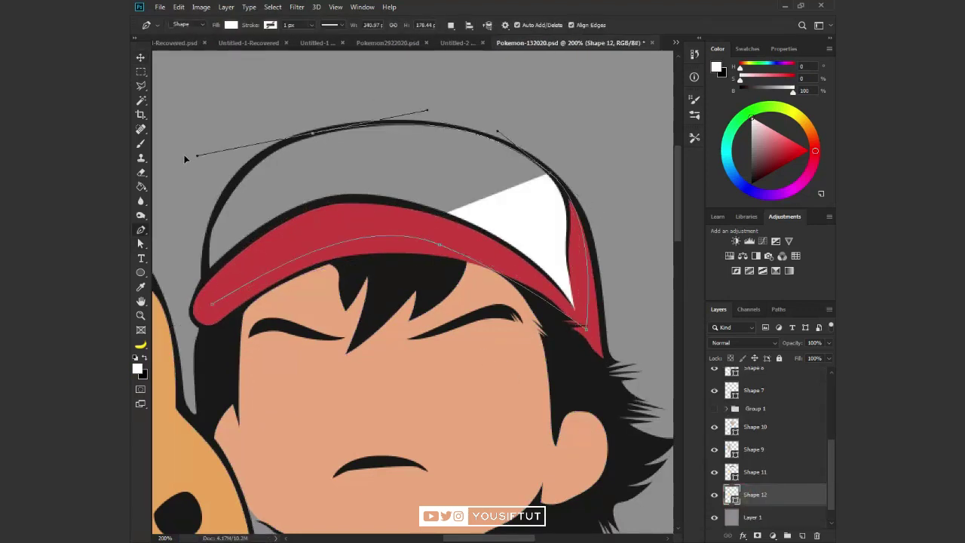
pyautogui.click(207, 304)
# Zoom out and compare the white crown against the reference photo, then zoom in on Ash's face
pyautogui.hotkey('ctrl', '0')
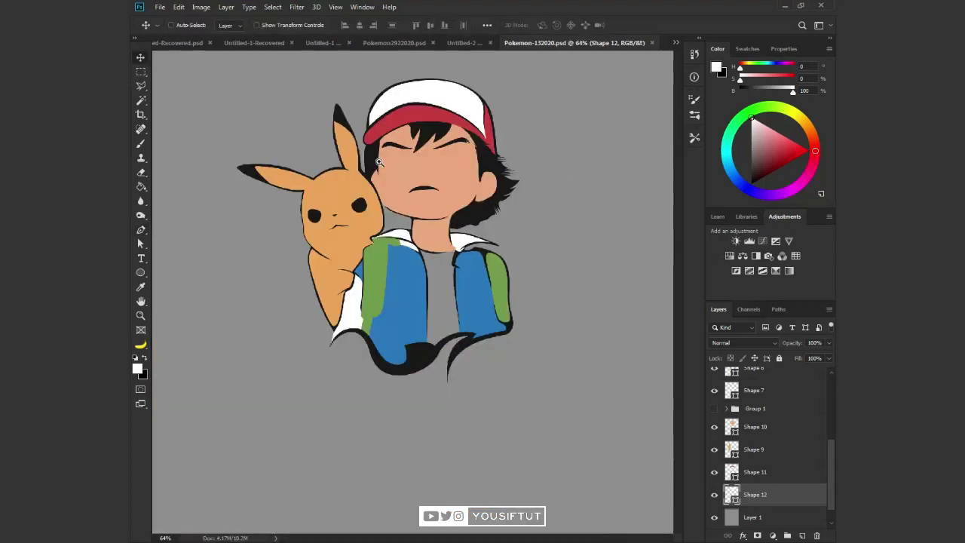
pyautogui.scroll(-1, 761, 468)
pyautogui.keyDown('alt'); pyautogui.click(715, 517); pyautogui.keyUp('alt')
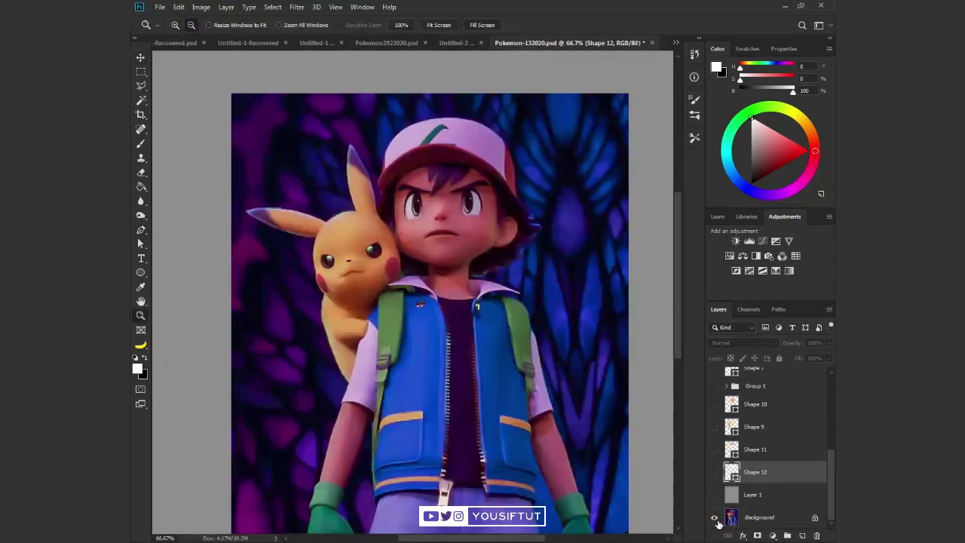
pyautogui.keyDown('alt'); pyautogui.click(715, 517); pyautogui.keyUp('alt')
pyautogui.click(433, 217)
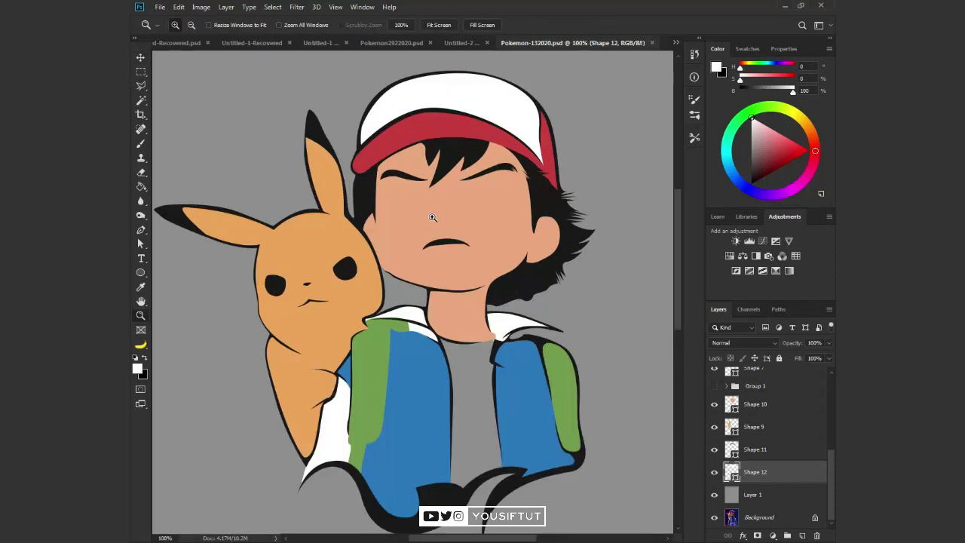
# Add a Multiply layer clipped to the face skin shape with a blue paint colour
pyautogui.click(755, 405)
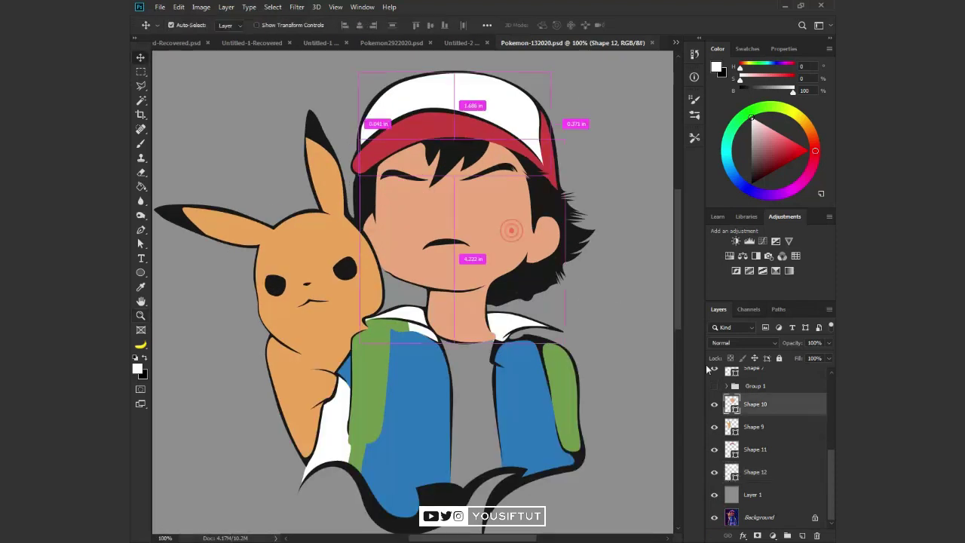
pyautogui.hotkey('ctrl', 'shift', 'alt', 'n')
pyautogui.hotkey('ctrl', 'alt', 'g')
pyautogui.click(742, 343)
pyautogui.click(735, 306)
pyautogui.moveTo(758, 195); pyautogui.dragTo(740, 184)
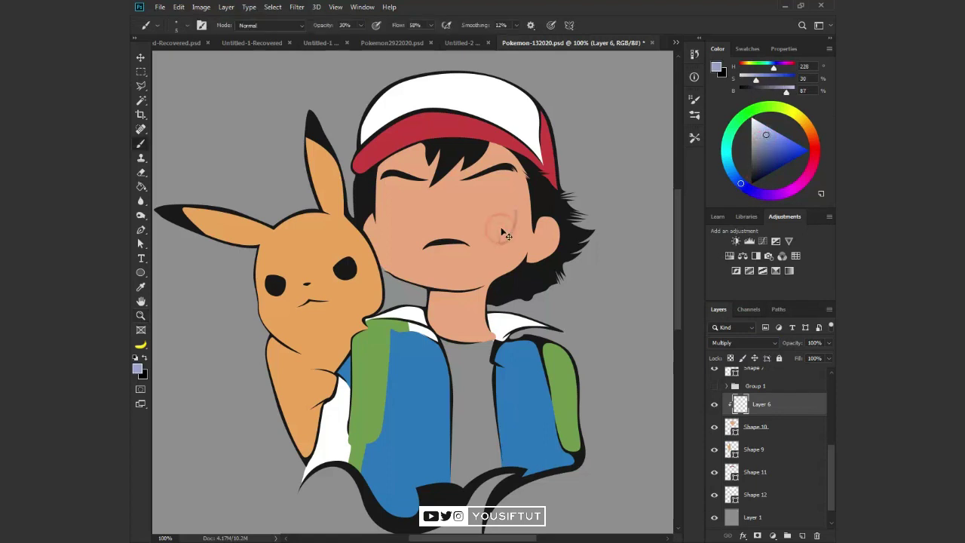
pyautogui.press('v')
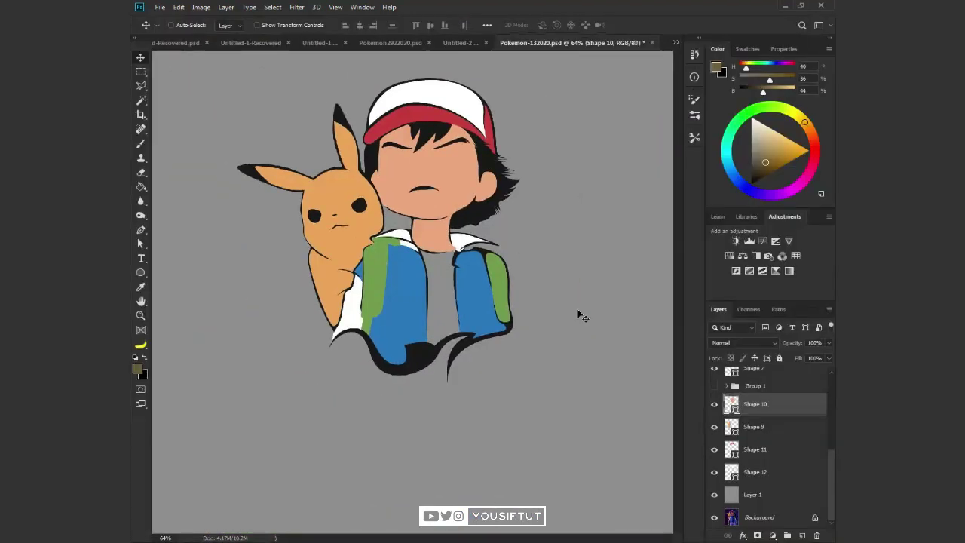
pyautogui.click(714, 494)
# Zoom in on Ash's eyes and trace white shapes for the right and left eyes
pyautogui.press('z')
pyautogui.click(515, 289)
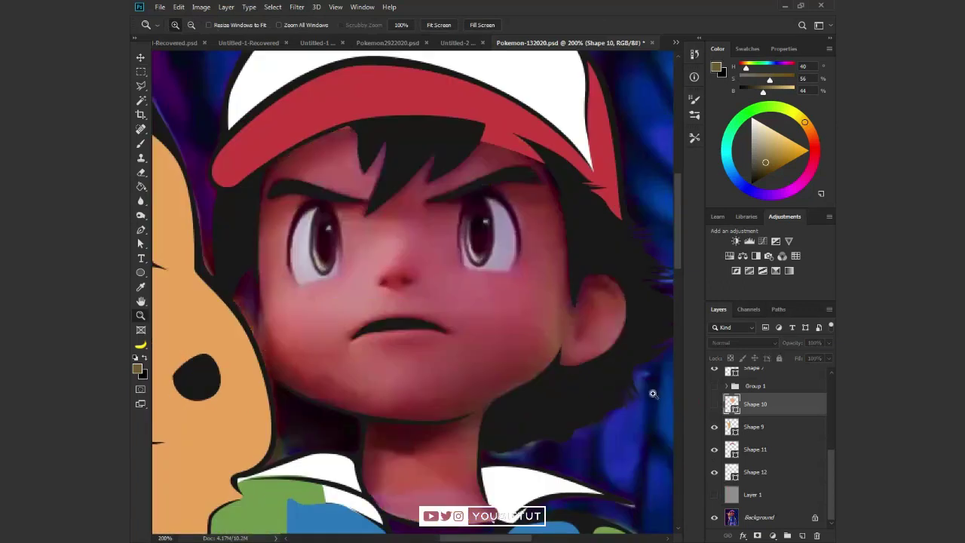
pyautogui.press('p')
pyautogui.moveTo(445, 264); pyautogui.dragTo(453, 272)
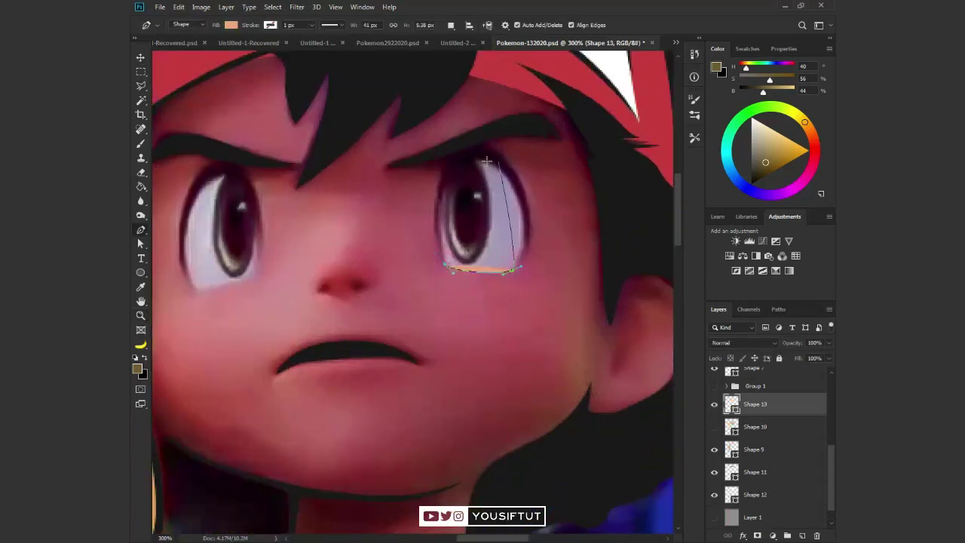
pyautogui.click(446, 265)
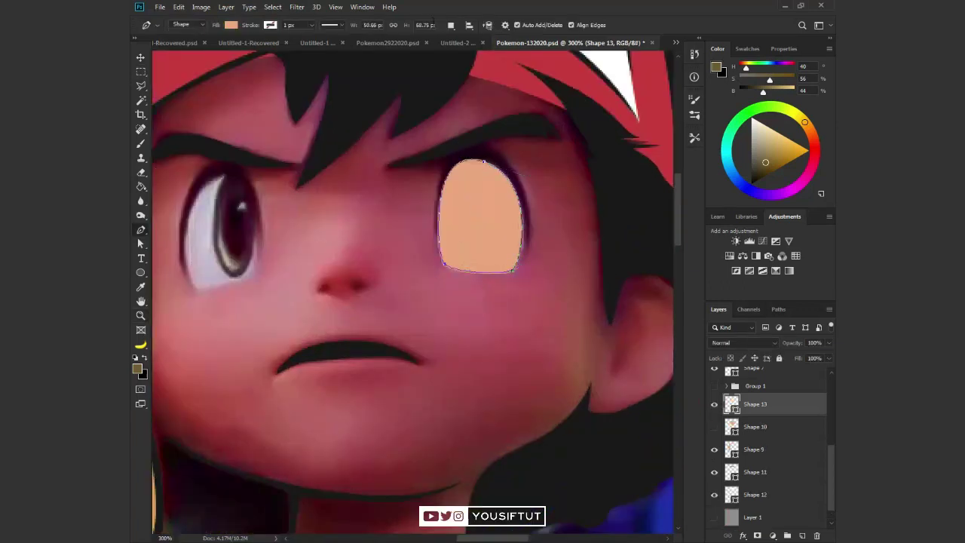
pyautogui.moveTo(197, 288); pyautogui.dragTo(311, 295)
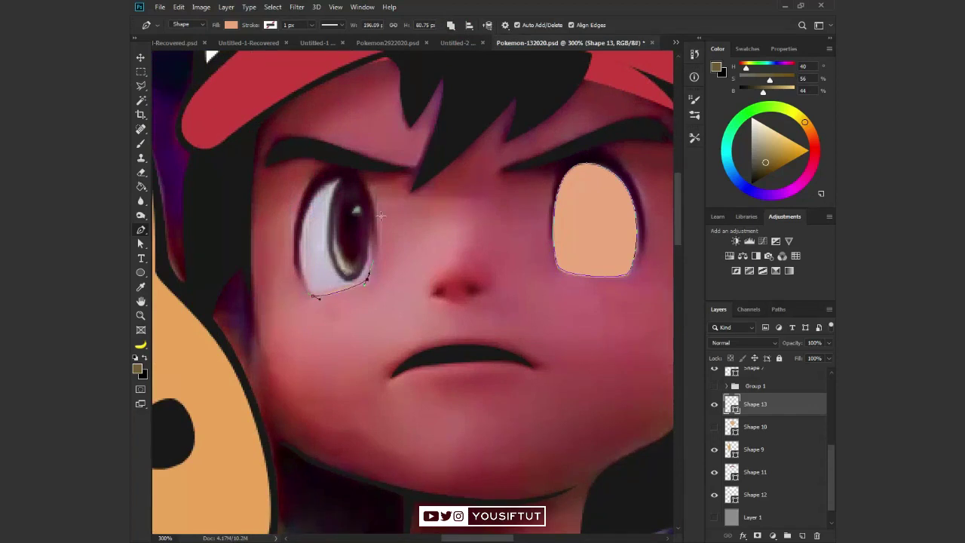
pyautogui.moveTo(287, 185); pyautogui.dragTo(284, 183)
pyautogui.click(310, 297)
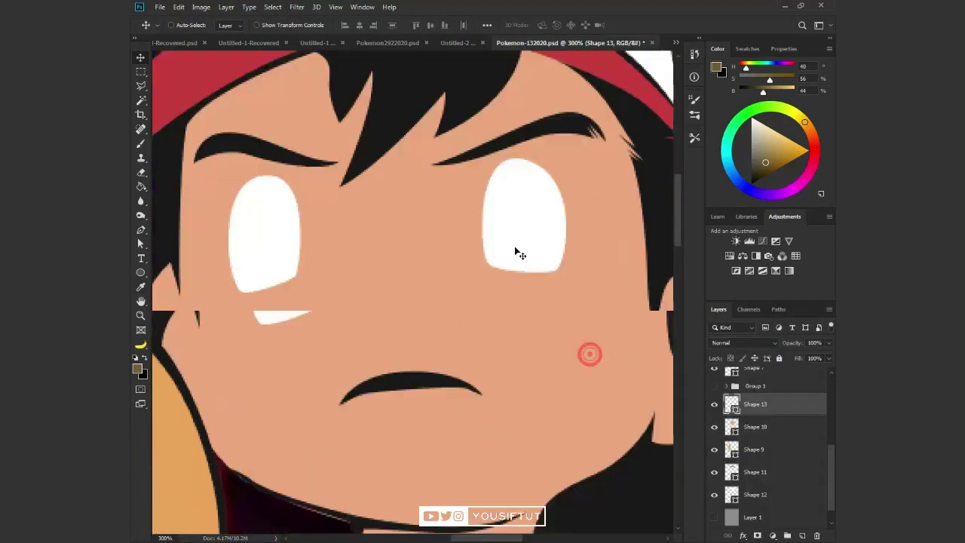
# Trace dark outline shapes over both eyes, then show the skin fill and zoom out
pyautogui.click(713, 426)
pyautogui.press('p')
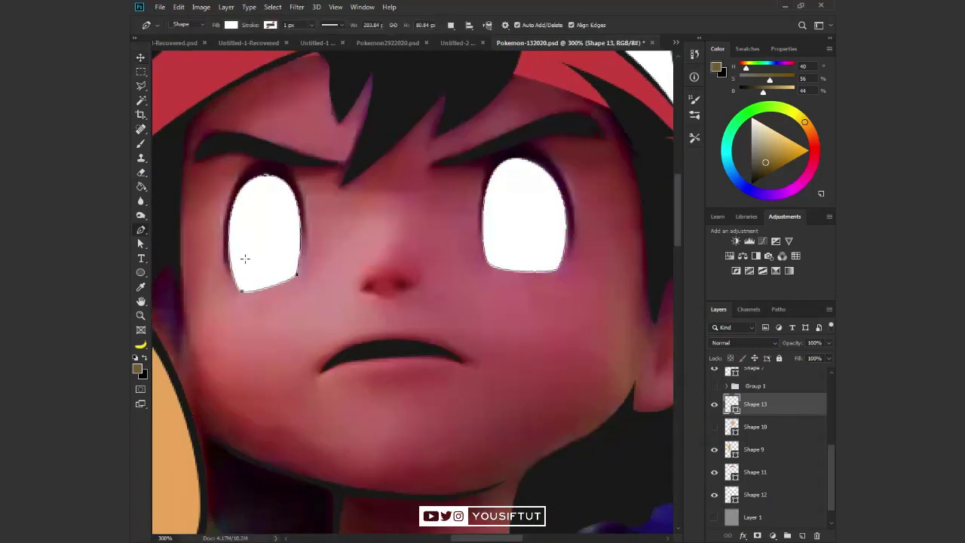
pyautogui.moveTo(222, 258); pyautogui.dragTo(219, 248)
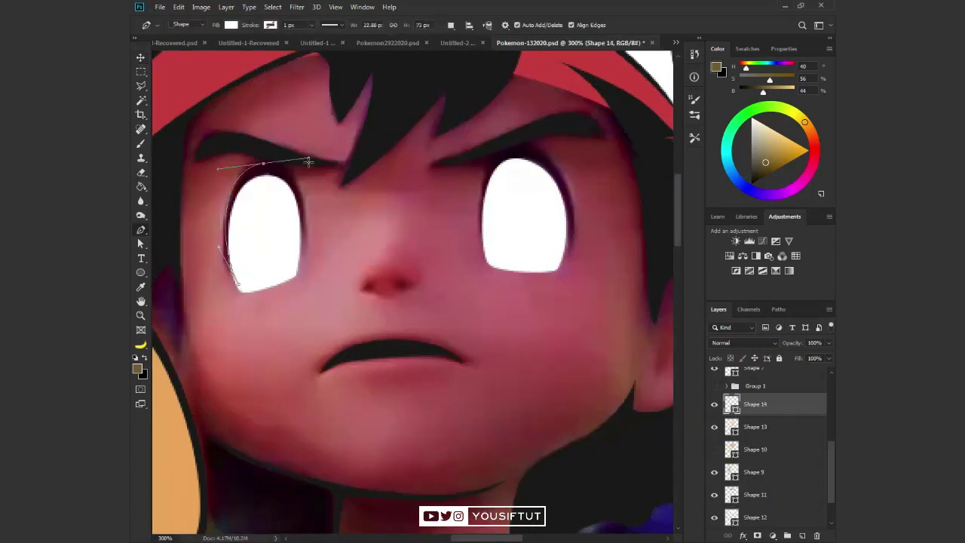
pyautogui.moveTo(308, 160); pyautogui.dragTo(308, 160)
pyautogui.moveTo(298, 260); pyautogui.dragTo(294, 277)
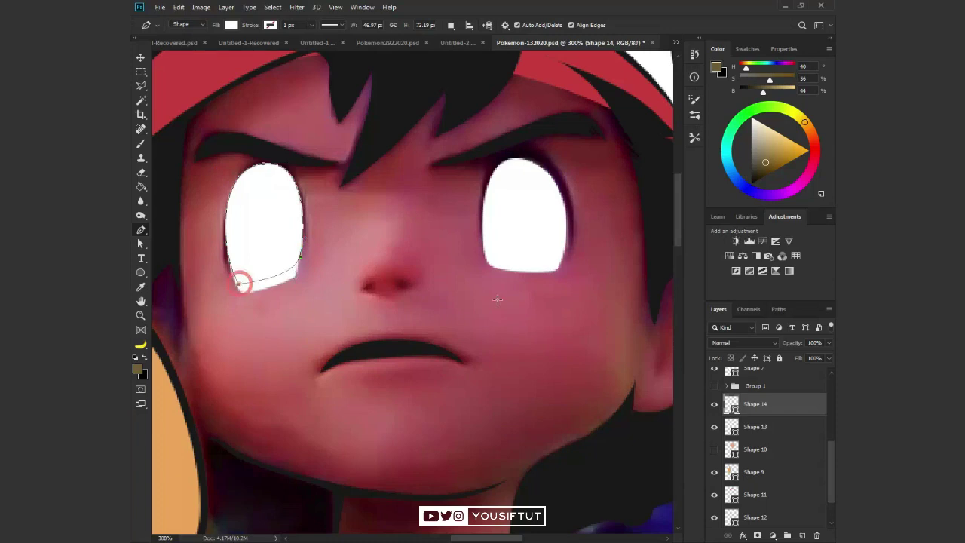
pyautogui.press('p')
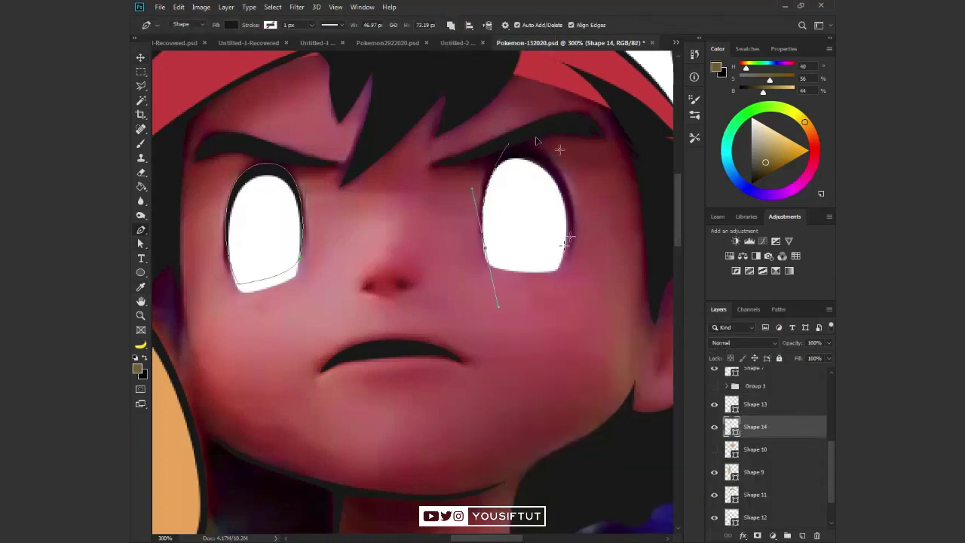
pyautogui.moveTo(566, 249); pyautogui.dragTo(530, 310)
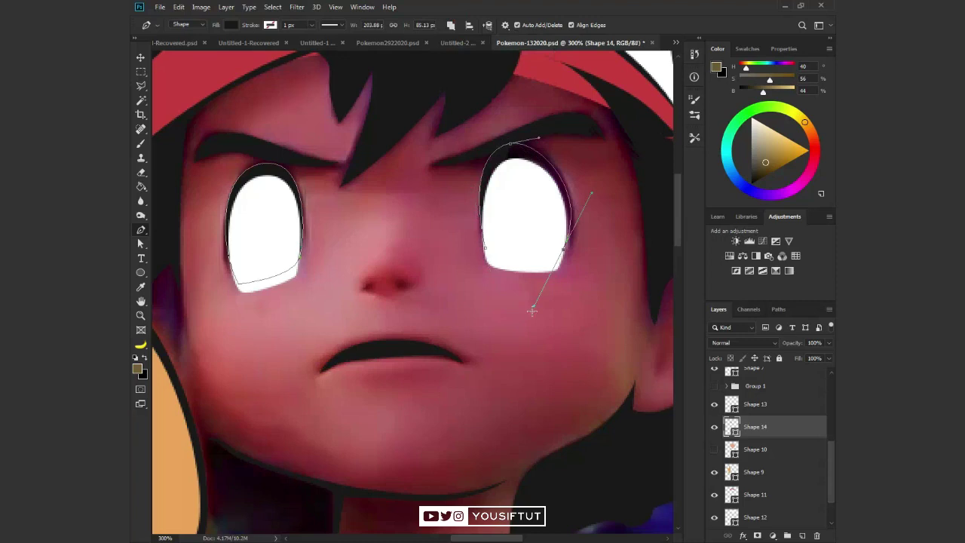
pyautogui.click(486, 249)
pyautogui.press('v')
pyautogui.click(714, 449)
pyautogui.hotkey('ctrl', '0')
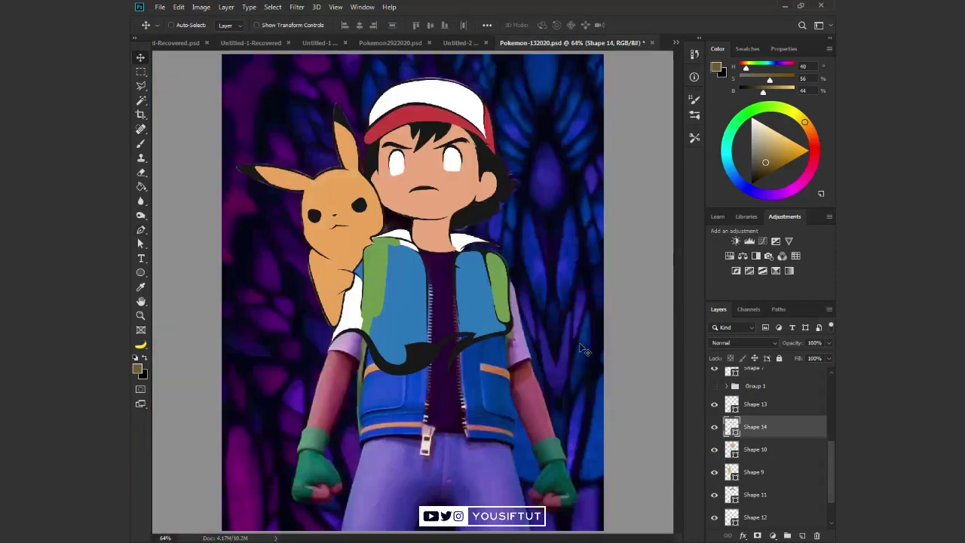
# Hide the reference photo so the artwork sits on grey, and zoom in on Ash's face
pyautogui.scroll(-2, 793, 440)
pyautogui.click(714, 517)
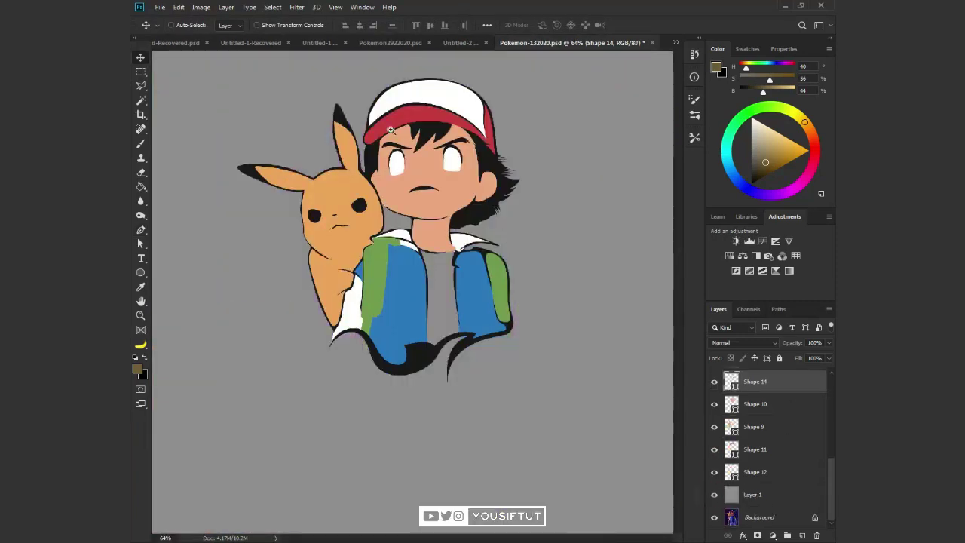
pyautogui.press('z')
pyautogui.hotkey('ctrl', '+')
pyautogui.hotkey('ctrl', '+')
pyautogui.click(714, 517)
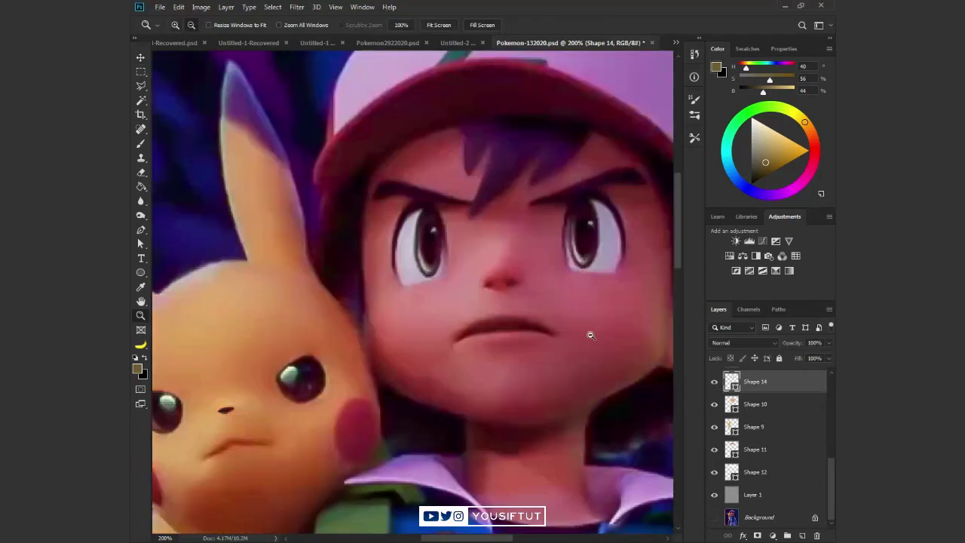
pyautogui.hotkey('ctrl', '-')
pyautogui.hotkey('ctrl', '-')
pyautogui.hotkey('ctrl', '-')
pyautogui.press('v')
pyautogui.press('z')
pyautogui.click(458, 209)
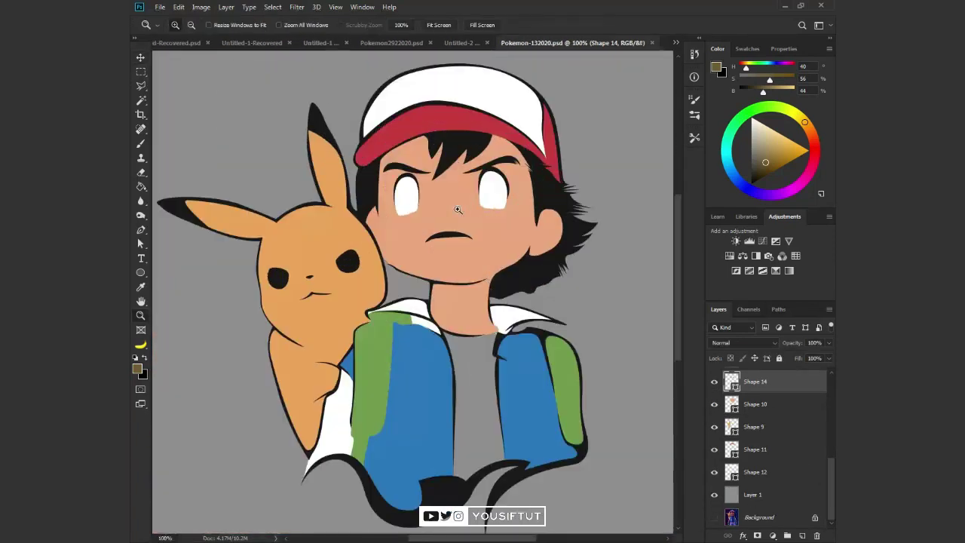
pyautogui.click(473, 241)
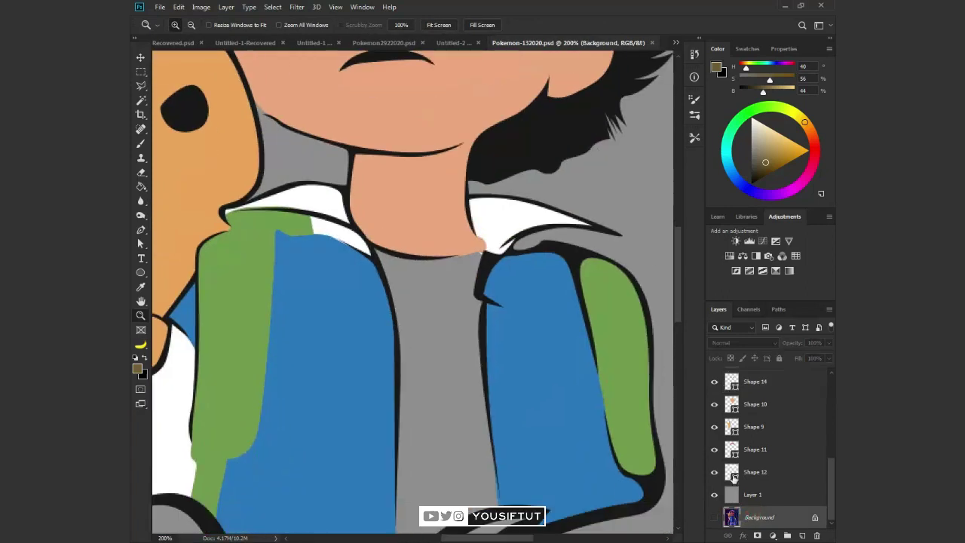
# Check the Untitled-2 3D reference image and return to the illustration
pyautogui.click(461, 43)
pyautogui.click(714, 376)
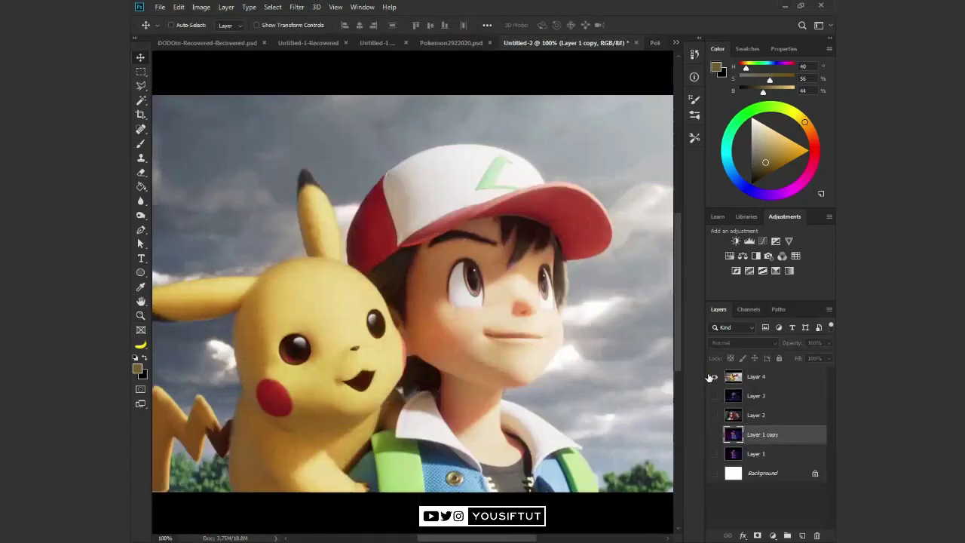
pyautogui.click(653, 42)
pyautogui.scroll(-3, 423, 365)
# Start the shirt pen shape along the jacket edge between the vest panels
pyautogui.press('p')
pyautogui.scroll(2, 423, 365)
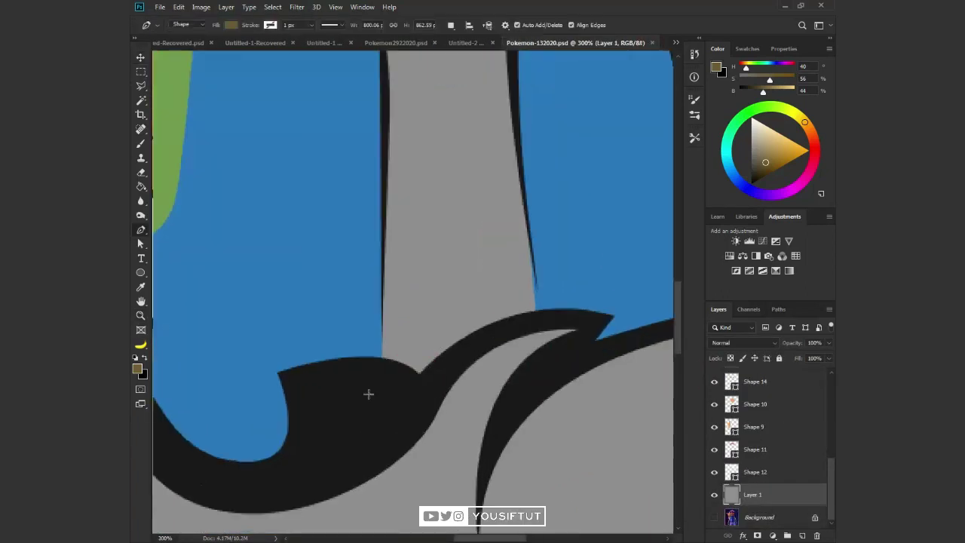
pyautogui.click(377, 354)
pyautogui.scroll(3, 405, 349)
pyautogui.click(377, 226)
pyautogui.scroll(-5, 580, 304)
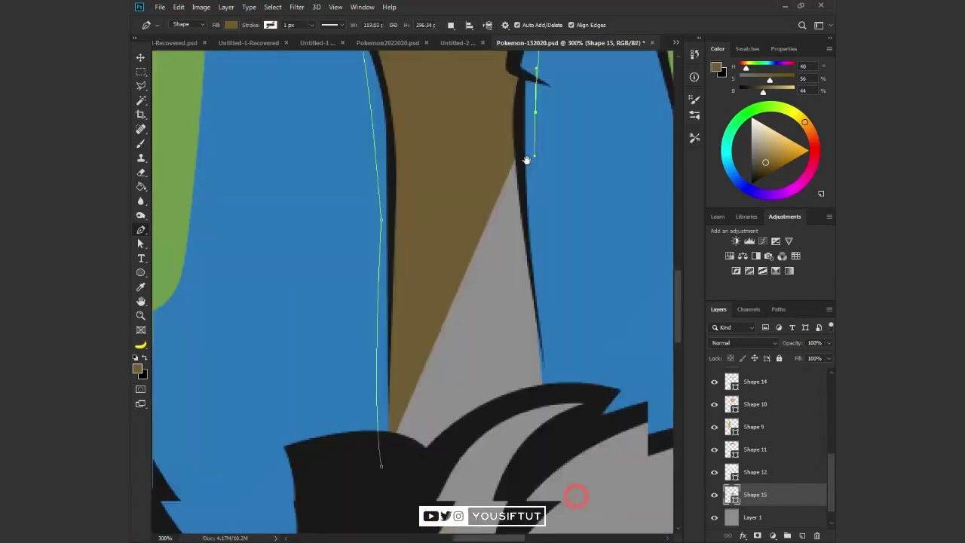
# Close the shirt shape along the hem and set its fill to black
pyautogui.click(426, 369)
pyautogui.moveTo(363, 374); pyautogui.dragTo(377, 392)
pyautogui.press('v')
pyautogui.doubleClick(731, 494)
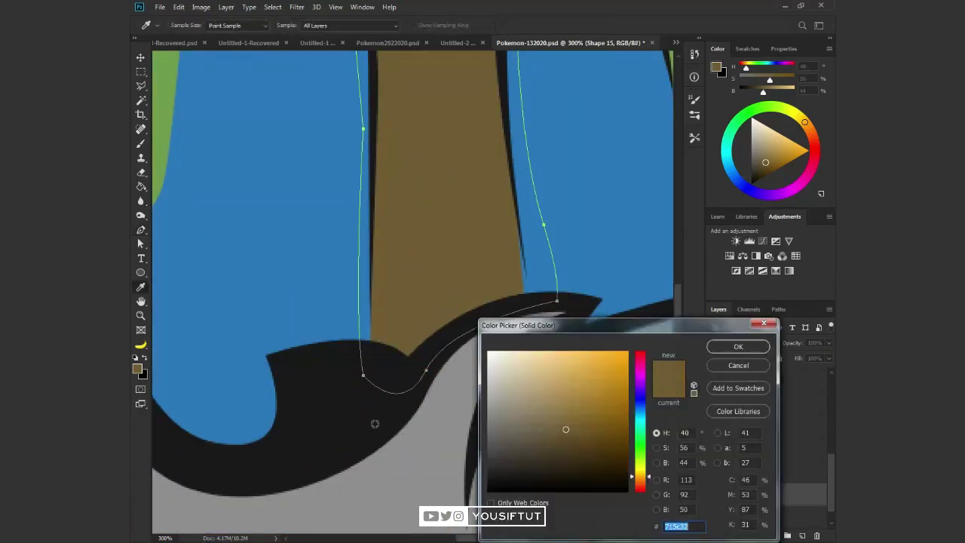
pyautogui.click(738, 344)
pyautogui.hotkey('ctrl', '0')
# Zoom into Ash's face, then pan over and zoom in on Pikachu's face
pyautogui.press('z')
pyautogui.click(421, 181)
pyautogui.scroll(-1, 754, 453)
pyautogui.keyDown('alt'); pyautogui.click(717, 516); pyautogui.keyUp('alt')
pyautogui.moveTo(369, 372); pyautogui.dragTo(327, 178)
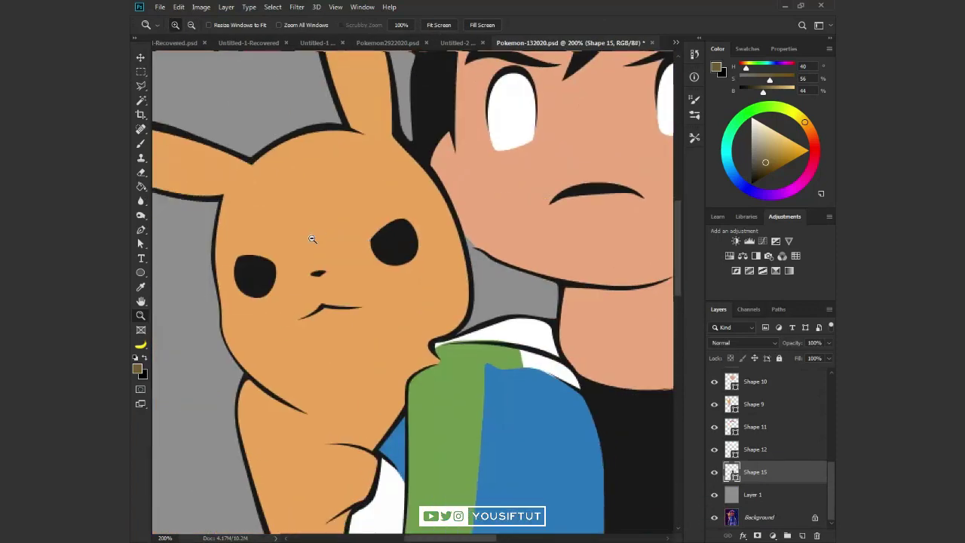
pyautogui.click(312, 230)
# Toggle Pikachu's orange fill to compare with the reference, then select Shape 5 and zoom out
pyautogui.click(715, 404)
pyautogui.press('v')
pyautogui.click(502, 273)
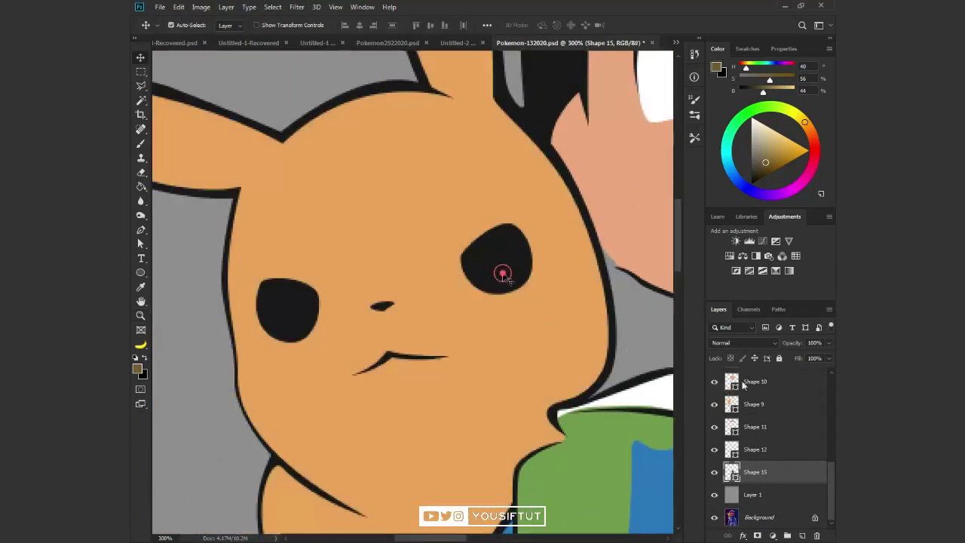
pyautogui.keyDown('alt'); pyautogui.click(716, 517); pyautogui.keyUp('alt')
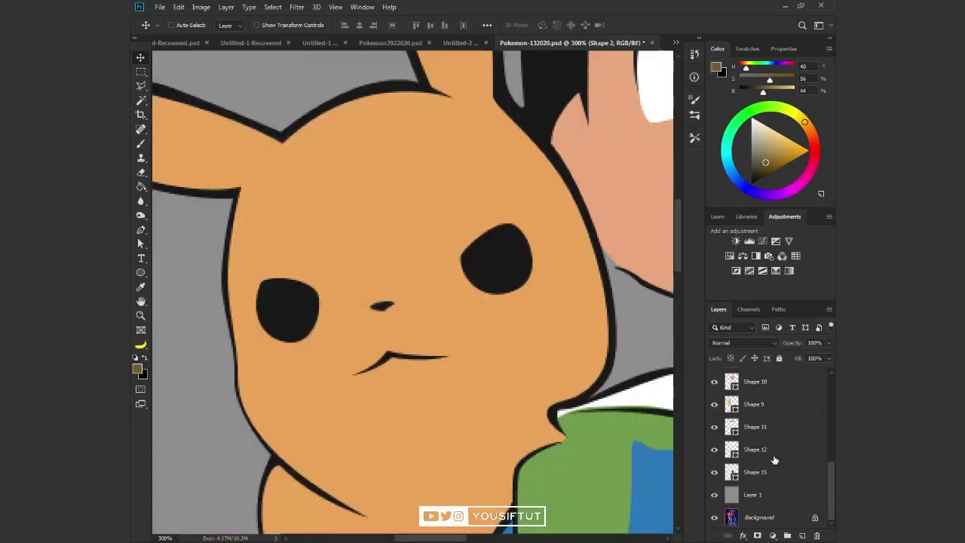
pyautogui.scroll(3, 753, 444)
pyautogui.click(710, 381)
pyautogui.hotkey('ctrl', '-')
pyautogui.hotkey('ctrl', '-')
pyautogui.hotkey('ctrl', '-')
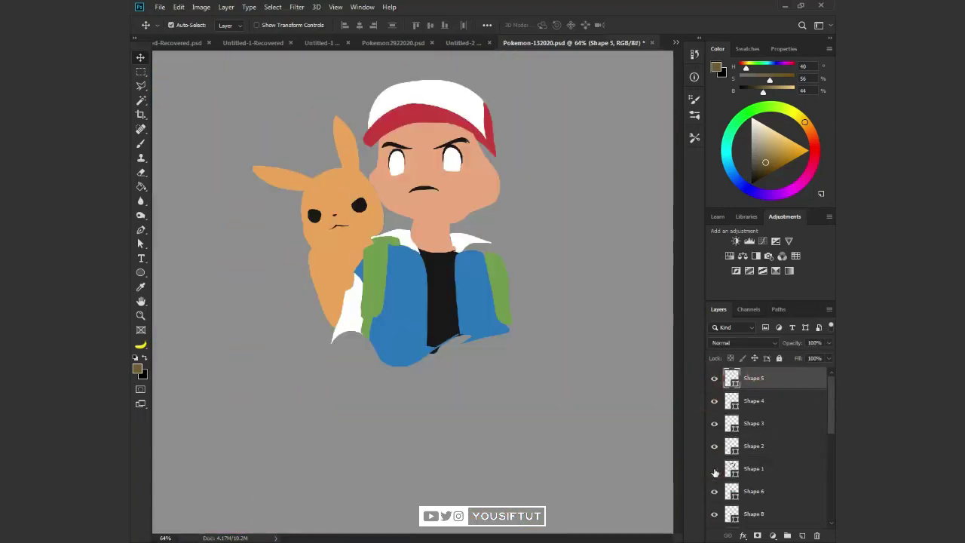
# Give the Shape 1 outline a near-black fill colour
pyautogui.press('z')
pyautogui.doubleClick(731, 468)
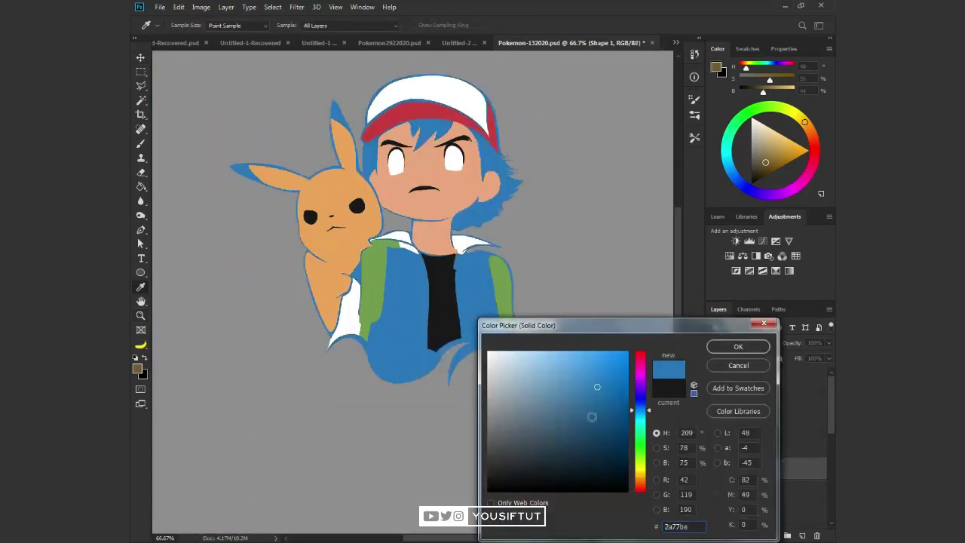
pyautogui.moveTo(597, 388); pyautogui.dragTo(536, 472)
pyautogui.press('Return')
# Paint-bucket fill the Layer 1 backdrop light yellow, then black
pyautogui.scroll(-3, 754, 452)
pyautogui.click(752, 495)
pyautogui.click(770, 131)
pyautogui.press('g')
pyautogui.click(517, 216)
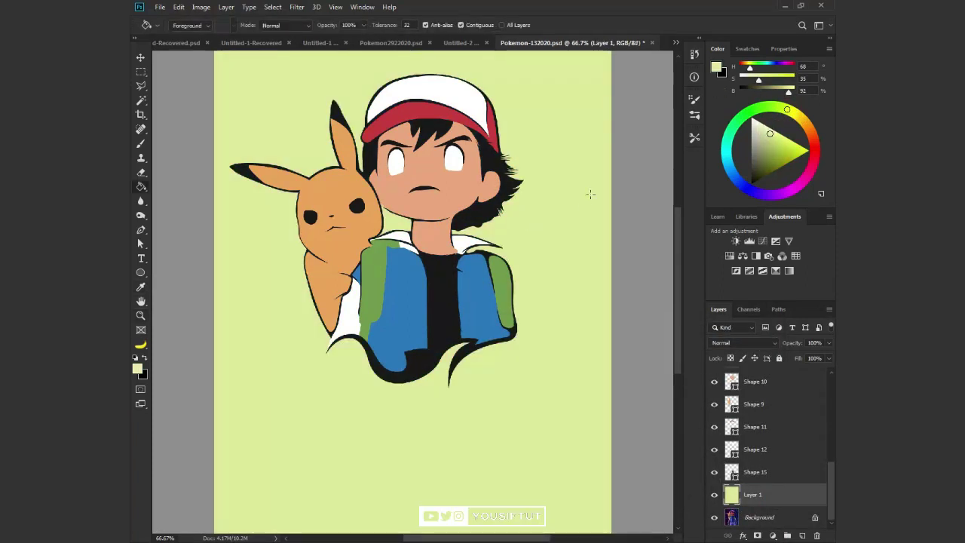
pyautogui.press('d')
pyautogui.press('x')
pyautogui.click(580, 195)
pyautogui.press('x')
pyautogui.click(532, 216)
# Refill the Layer 1 backdrop with a darker grey
pyautogui.press('v')
pyautogui.scroll(1, 564, 263)
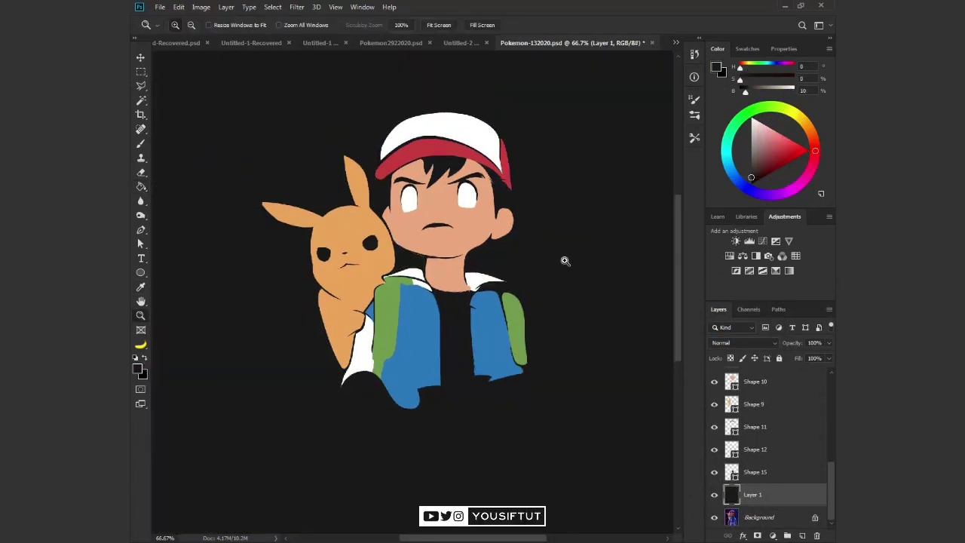
pyautogui.scroll(2, 490, 294)
pyautogui.click(444, 318)
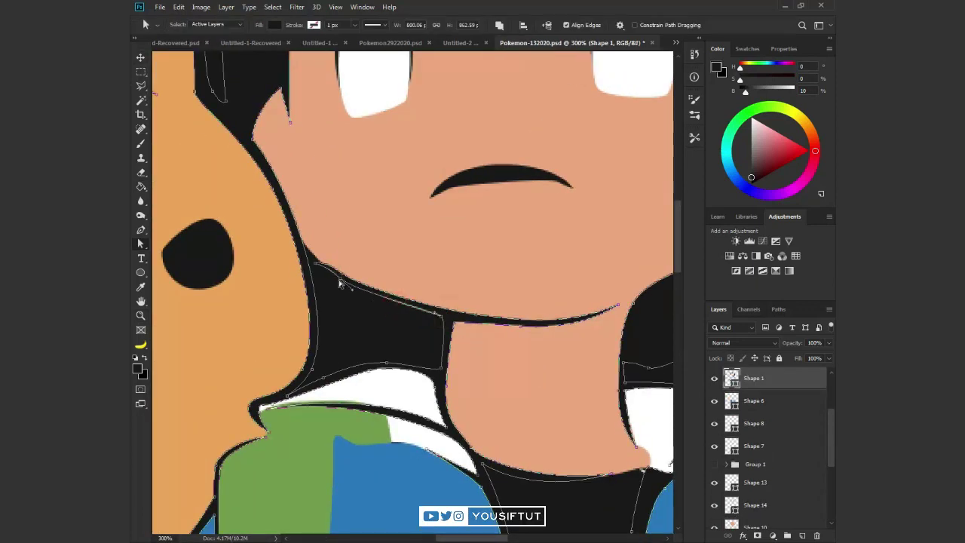
pyautogui.hotkey('ctrl', '0')
pyautogui.click(750, 153)
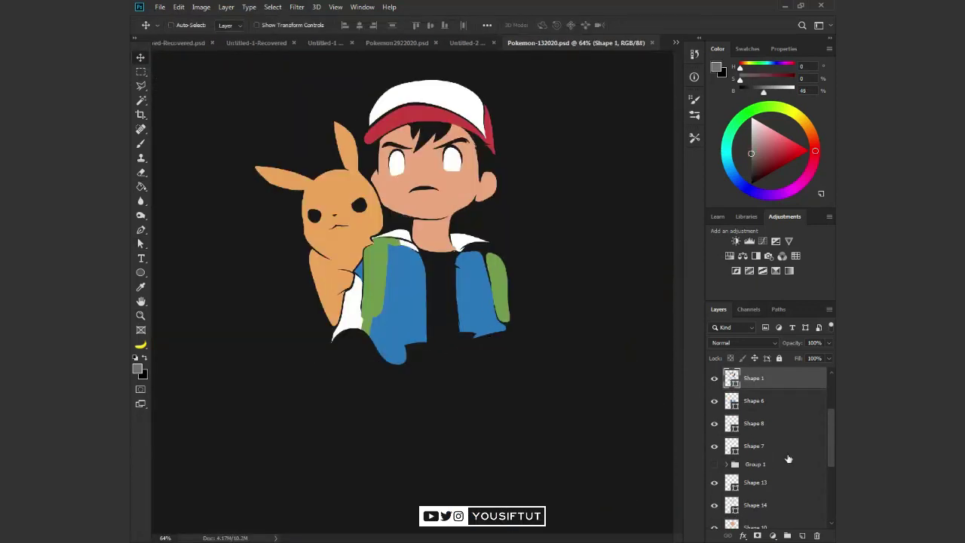
pyautogui.hotkey('alt', ',')
pyautogui.press('g')
pyautogui.click(549, 401)
# Zoom in on Ash's face and briefly view only the reference photo
pyautogui.press('v')
pyautogui.scroll(1, 425, 227)
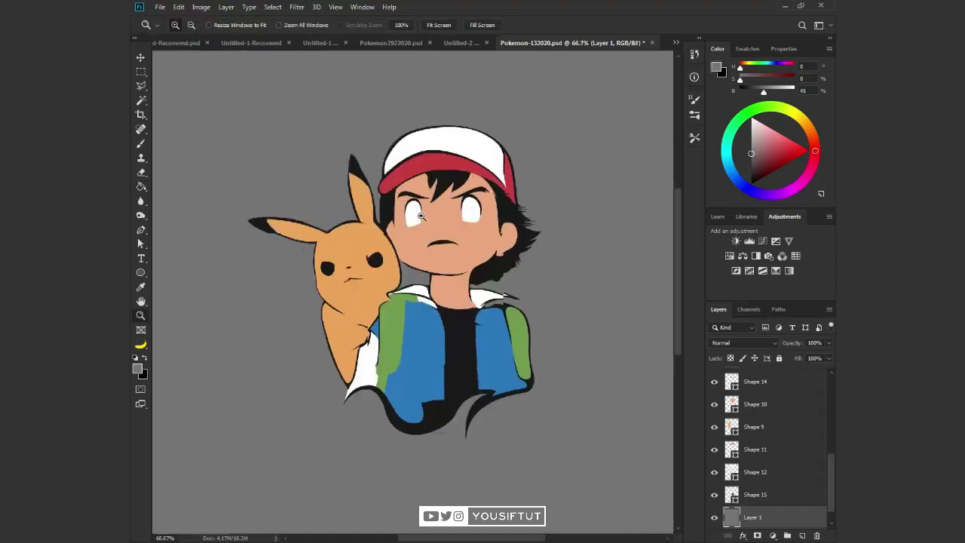
pyautogui.scroll(1, 426, 226)
pyautogui.scroll(-1, 714, 517)
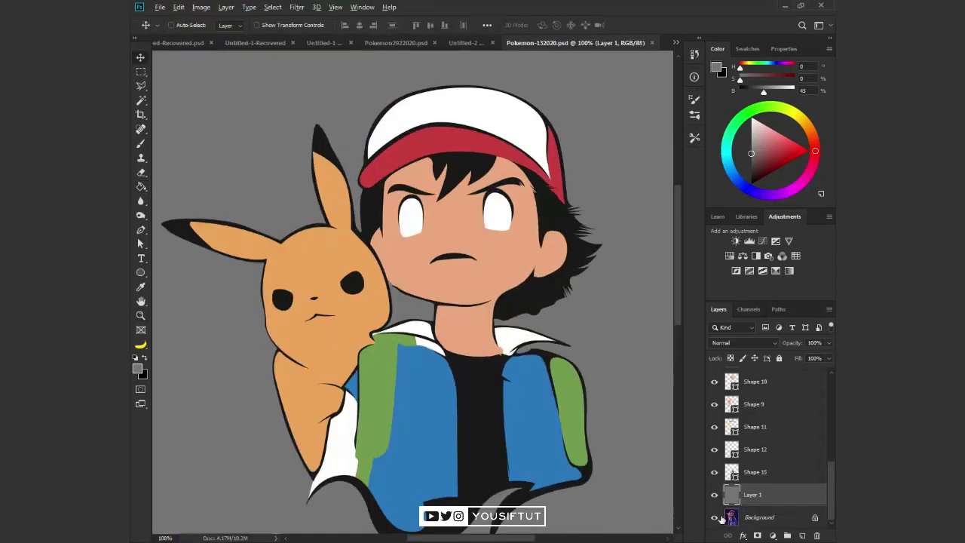
pyautogui.keyDown('alt'); pyautogui.click(714, 517); pyautogui.keyUp('alt')
pyautogui.keyDown('alt'); pyautogui.click(713, 517); pyautogui.keyUp('alt')
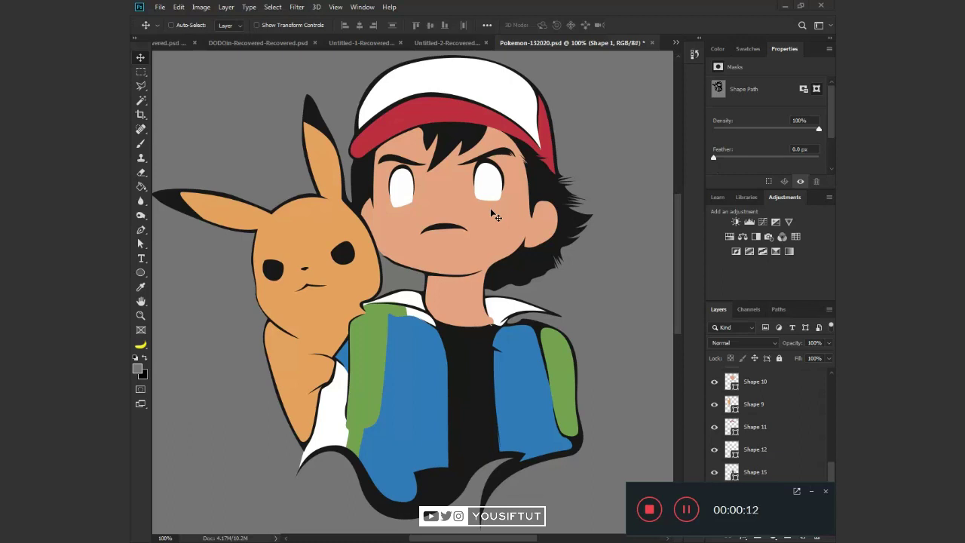
# Hide Layer 1 and Shape 9, and add a Posterize adjustment at 4 levels
pyautogui.click(813, 491)
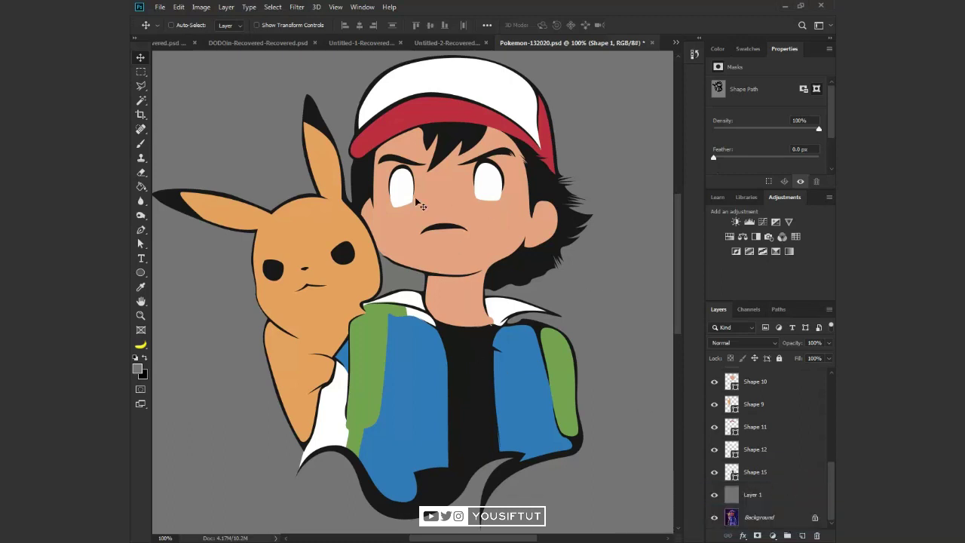
pyautogui.press('z')
pyautogui.click(354, 227)
pyautogui.click(714, 494)
pyautogui.click(714, 404)
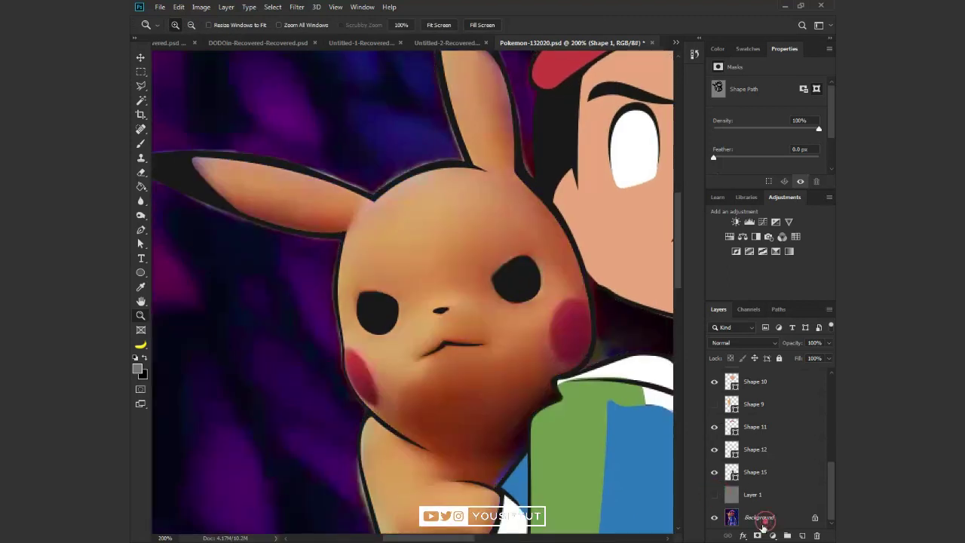
pyautogui.click(748, 251)
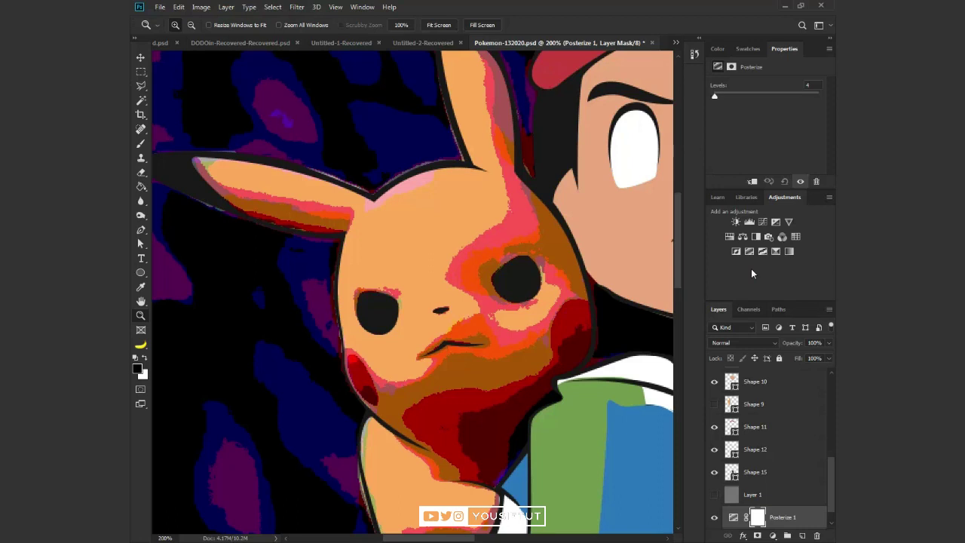
# Select Pikachu's fill layer and zoom in on Pikachu's ear tip
pyautogui.scroll(1, 776, 437)
pyautogui.click(758, 426)
pyautogui.keyDown('alt'); pyautogui.click(393, 285); pyautogui.keyUp('alt')
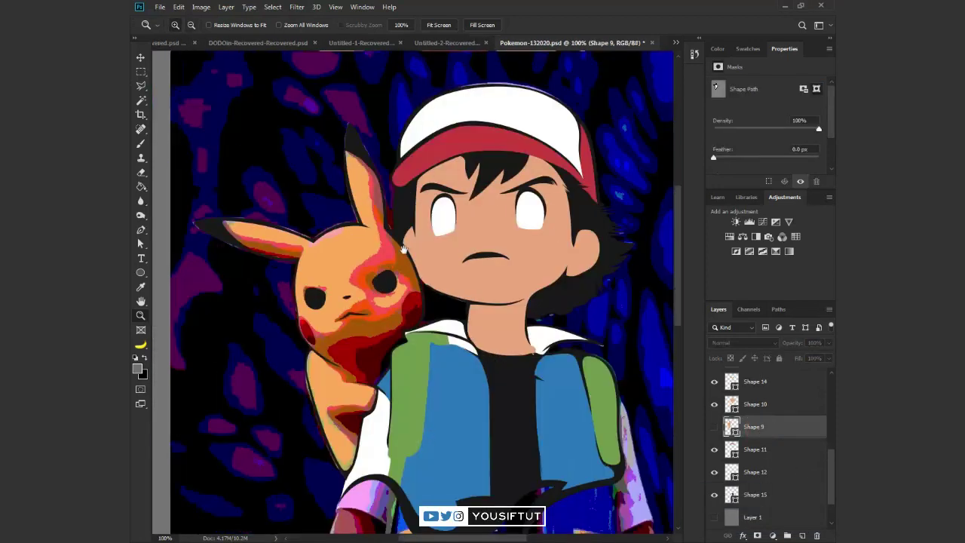
pyautogui.click(404, 248)
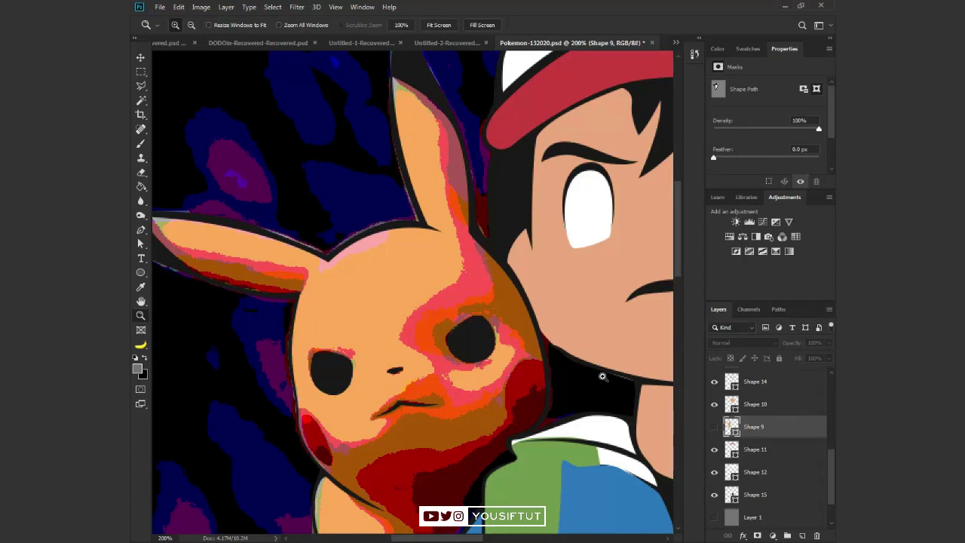
pyautogui.scroll(-2, 735, 491)
pyautogui.click(389, 126)
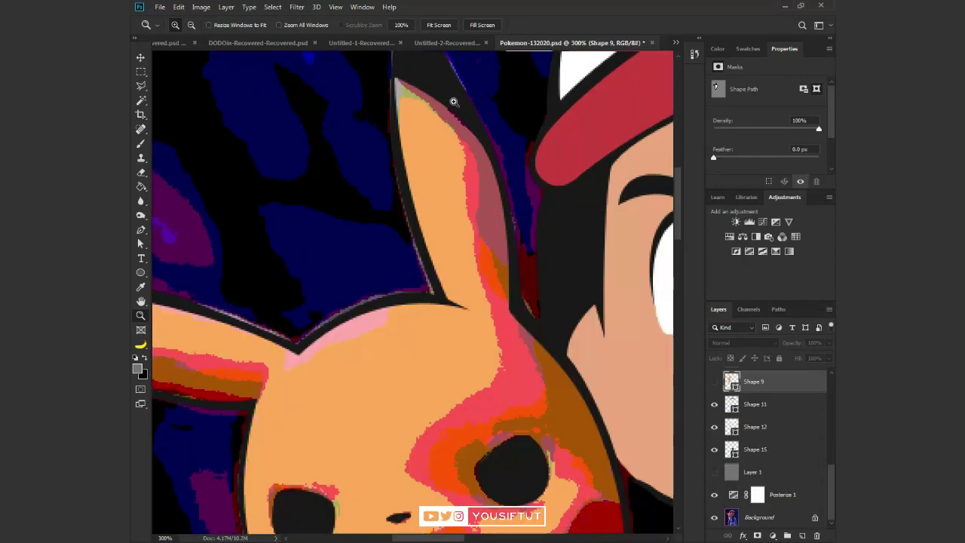
pyautogui.moveTo(446, 101); pyautogui.dragTo(450, 204)
# Trace Pen anchors down the left and right edges of Pikachu's ear
pyautogui.press('p')
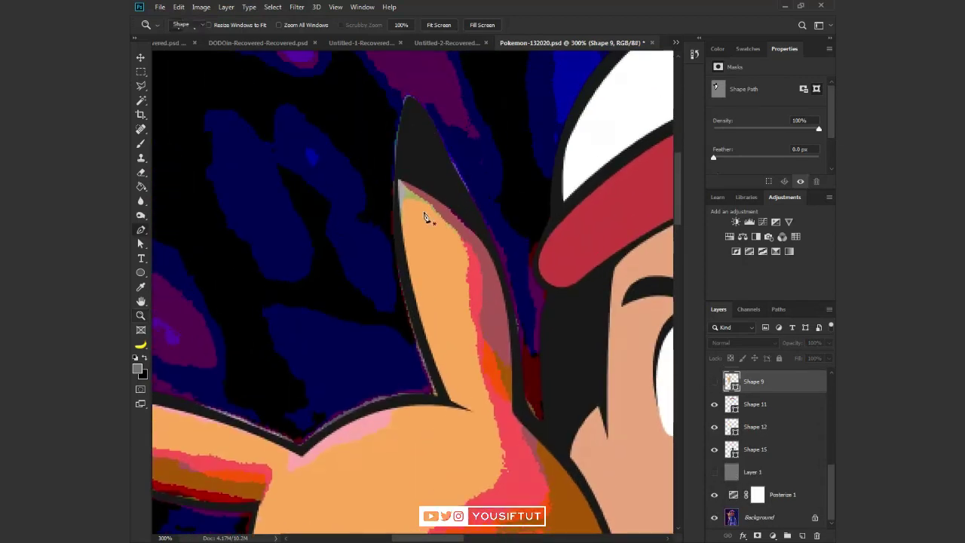
pyautogui.click(401, 252)
pyautogui.click(399, 198)
pyautogui.click(469, 329)
pyautogui.click(483, 378)
pyautogui.scroll(-3, 495, 445)
pyautogui.click(494, 352)
# Add an anchor along Pikachu's face edge and close the shading path
pyautogui.hotkey('ctrl', '+')
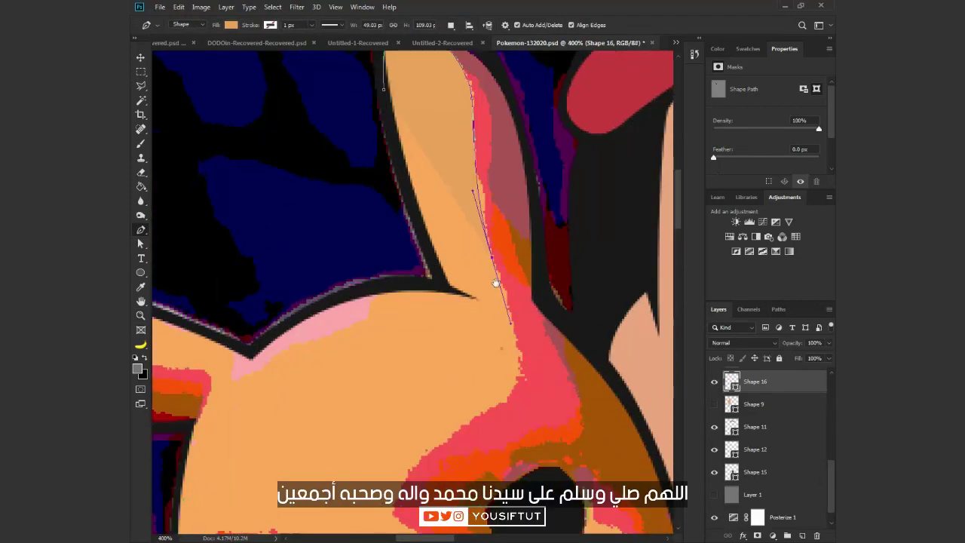
pyautogui.scroll(-2, 495, 339)
pyautogui.moveTo(492, 329); pyautogui.dragTo(445, 348)
pyautogui.click(392, 444)
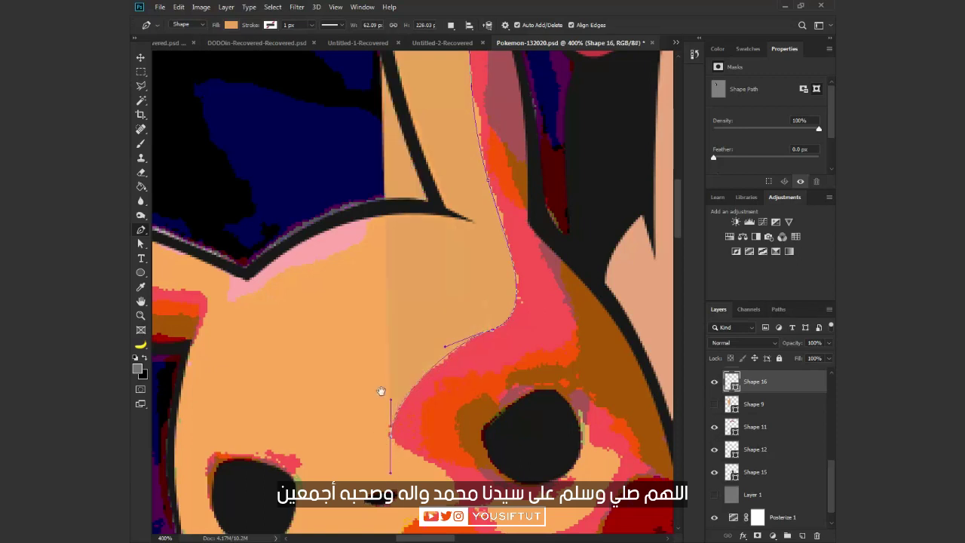
pyautogui.scroll(-5, 379, 390)
pyautogui.moveTo(428, 299); pyautogui.dragTo(478, 388)
pyautogui.click(360, 251)
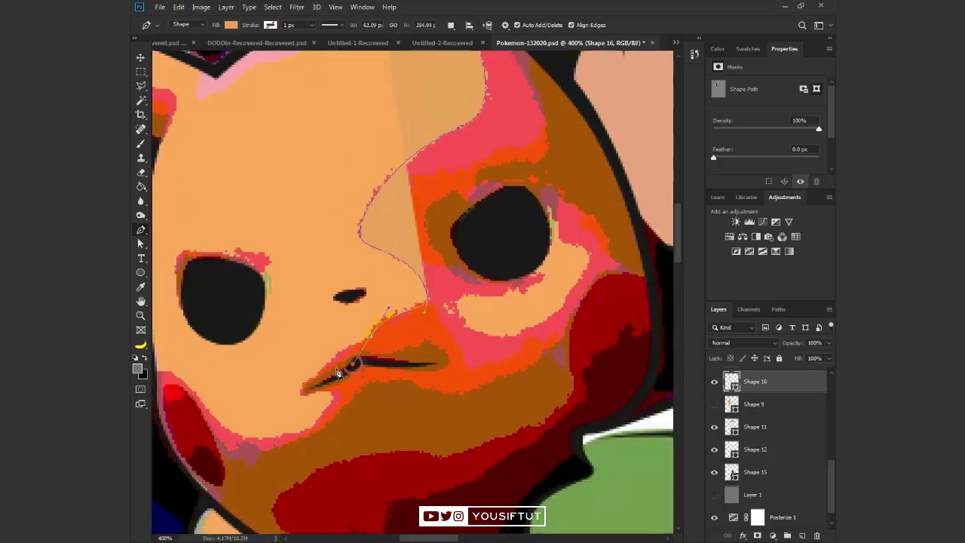
# Place curved anchors beside the mouth, cheek and jaw, with 20% opacity
pyautogui.moveTo(380, 316)
pyautogui.mouseDown()
pyautogui.moveTo(309, 400)
pyautogui.moveTo(373, 346)
pyautogui.mouseUp()
pyautogui.moveTo(299, 374); pyautogui.dragTo(247, 353)
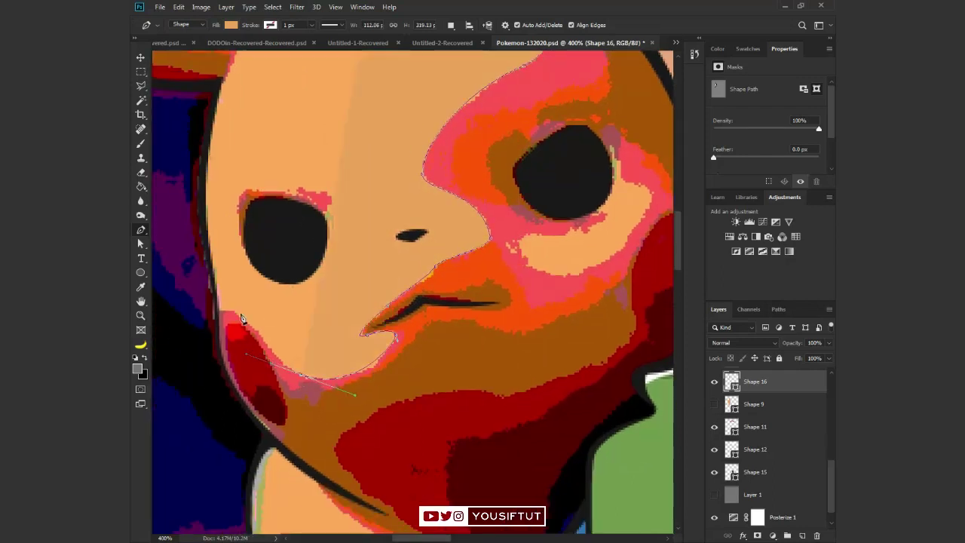
pyautogui.moveTo(215, 310); pyautogui.dragTo(261, 310)
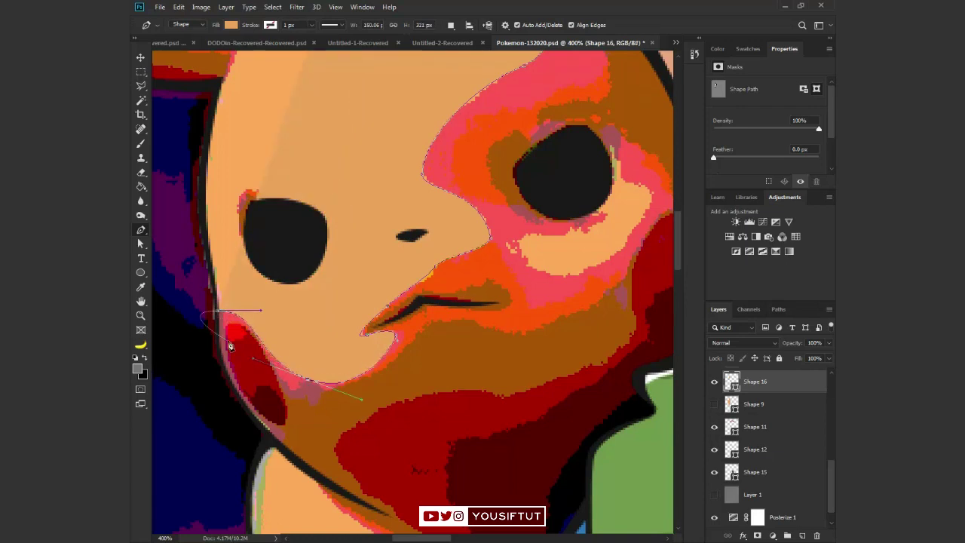
pyautogui.moveTo(255, 419); pyautogui.dragTo(302, 464)
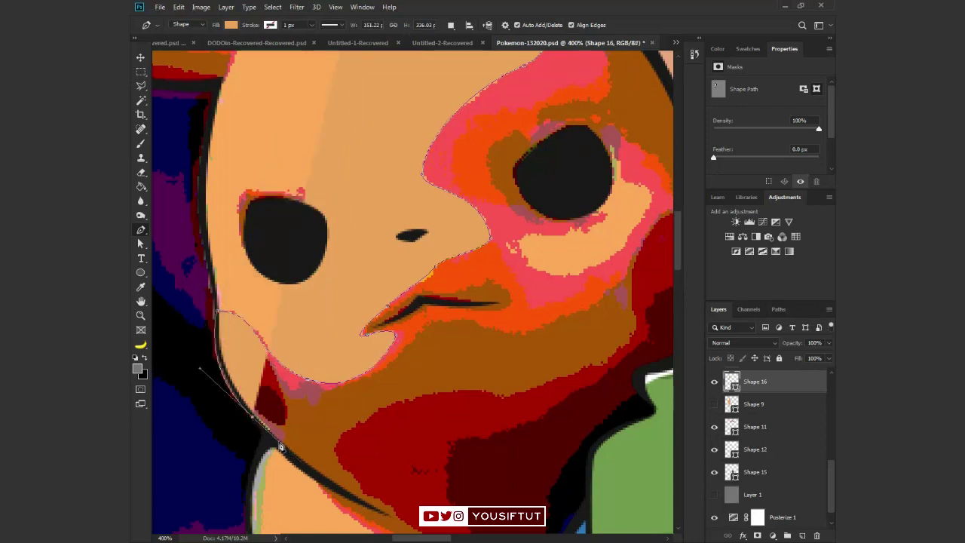
pyautogui.press('2')
pyautogui.moveTo(265, 429)
pyautogui.mouseDown()
pyautogui.moveTo(224, 300)
pyautogui.moveTo(259, 318)
pyautogui.mouseUp()
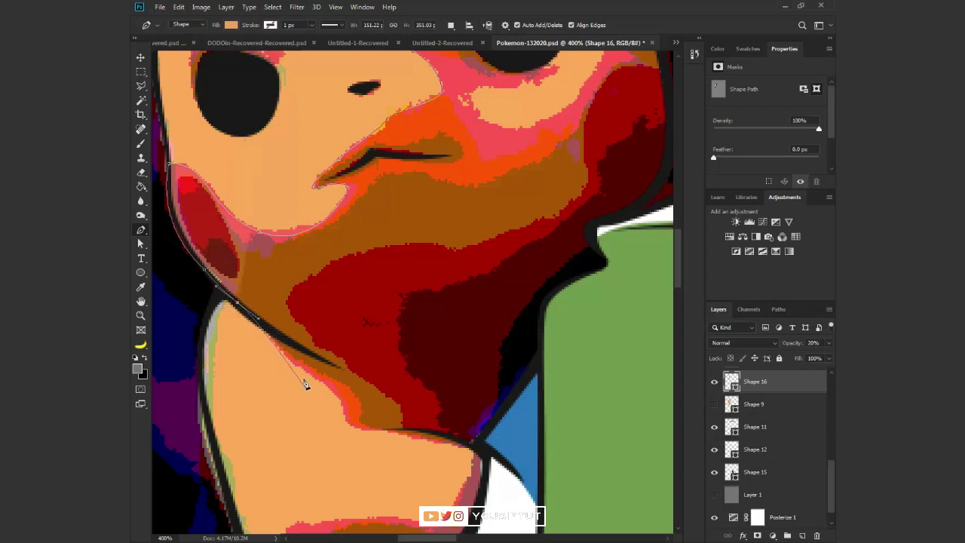
# Continue the path along the jaw, lower edge and collar
pyautogui.moveTo(384, 432); pyautogui.dragTo(451, 439)
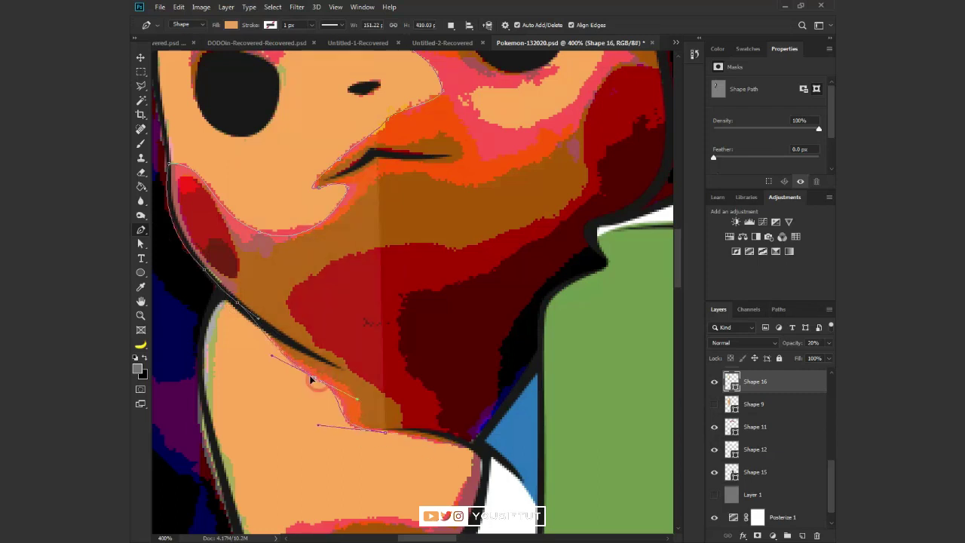
pyautogui.click(472, 451)
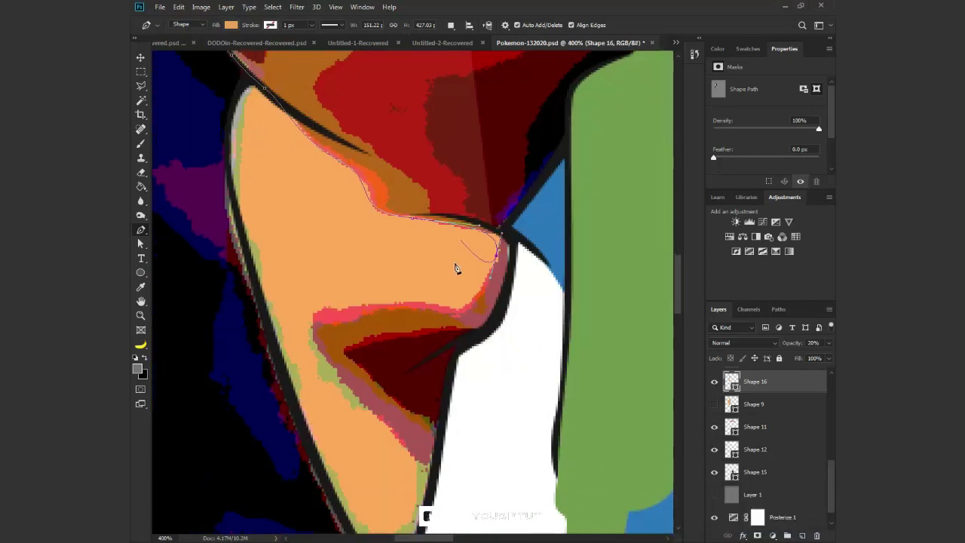
pyautogui.click(405, 301)
pyautogui.moveTo(313, 316); pyautogui.dragTo(305, 334)
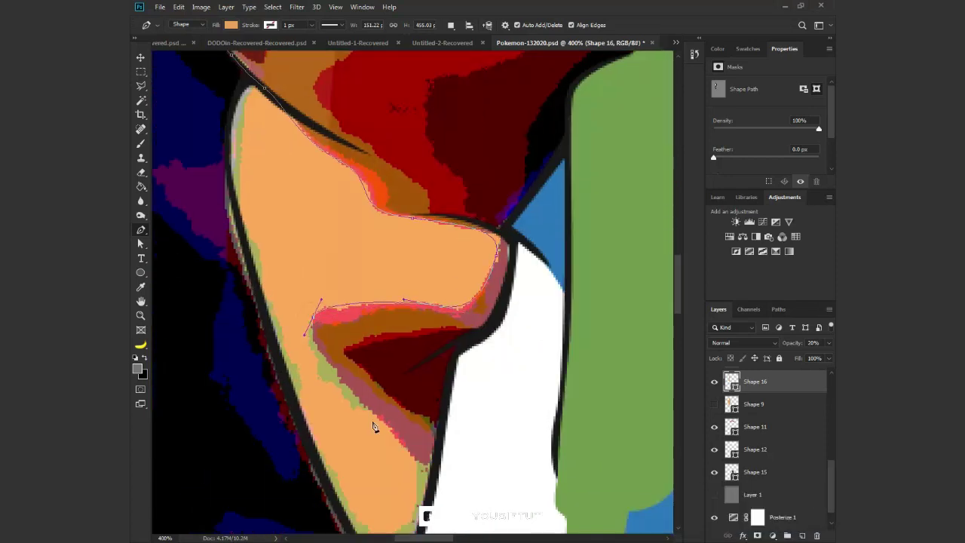
pyautogui.moveTo(427, 467); pyautogui.dragTo(386, 301)
pyautogui.click(409, 190)
pyautogui.click(465, 158)
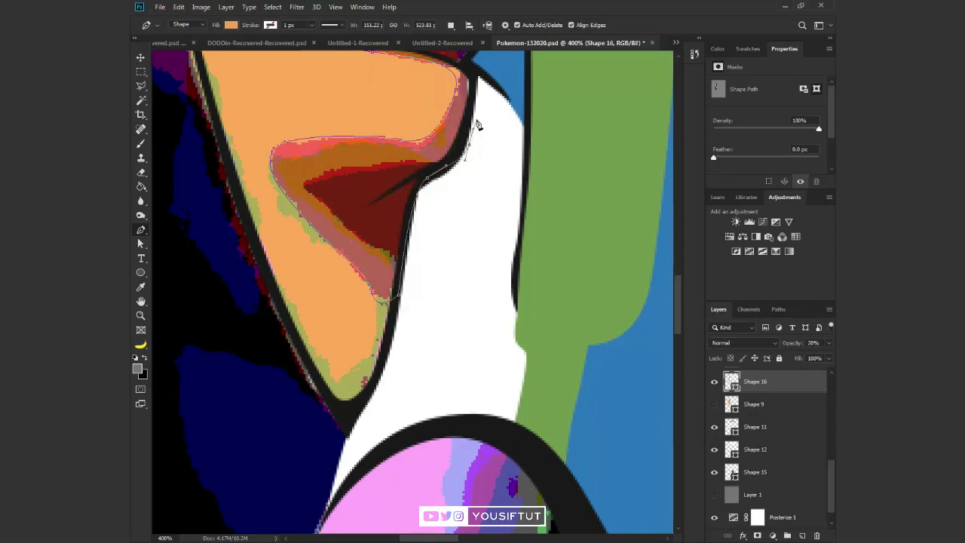
# View the full illustration with the grey Layer 1 backdrop shown
pyautogui.moveTo(477, 125); pyautogui.dragTo(491, 355)
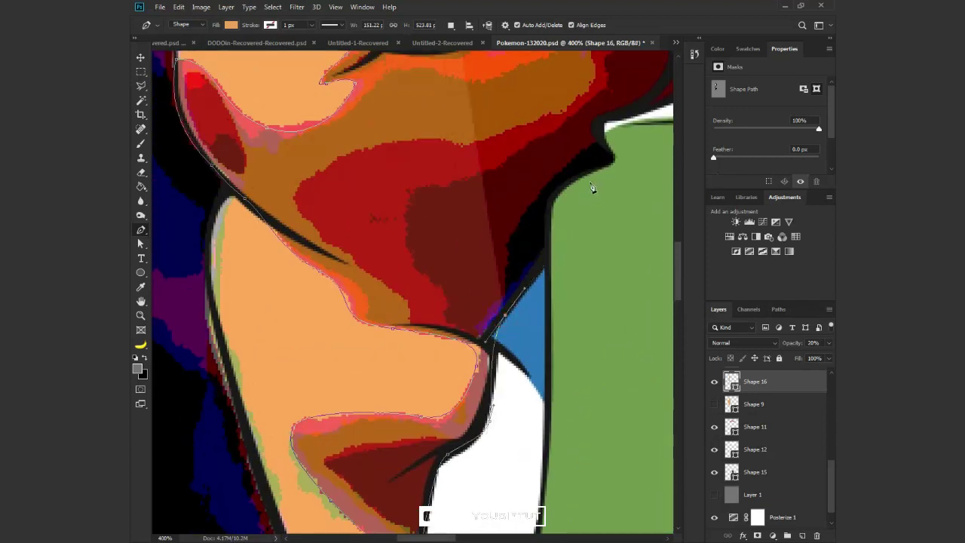
pyautogui.moveTo(595, 189)
pyautogui.mouseDown()
pyautogui.moveTo(510, 280)
pyautogui.moveTo(554, 343)
pyautogui.mouseUp()
pyautogui.moveTo(547, 108); pyautogui.dragTo(622, 275)
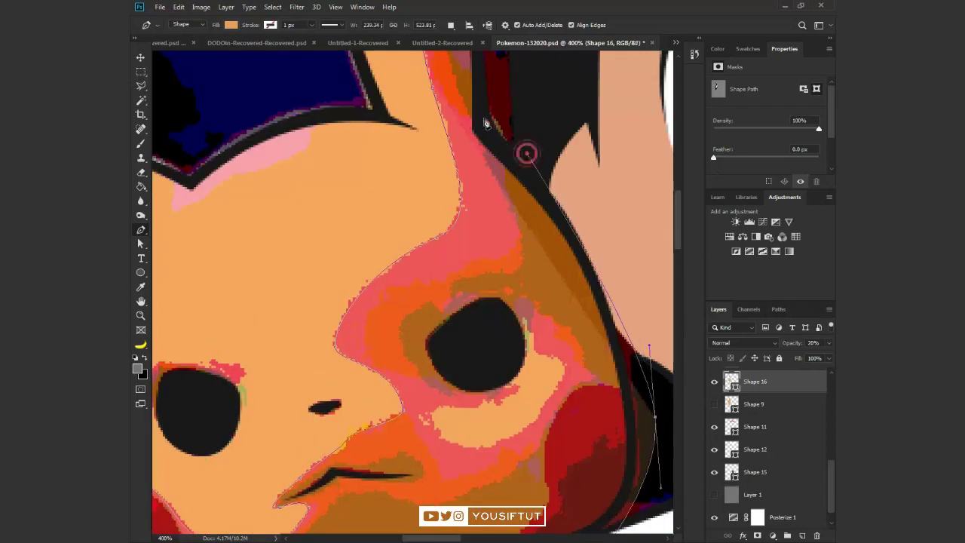
pyautogui.moveTo(497, 68); pyautogui.dragTo(506, 183)
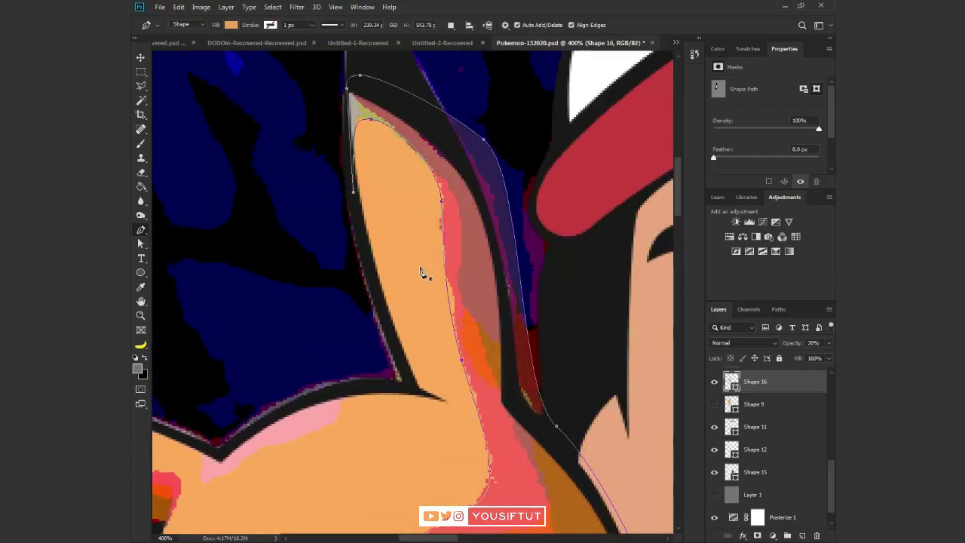
pyautogui.hotkey('ctrl', '0')
pyautogui.click(714, 495)
pyautogui.scroll(3, 399, 196)
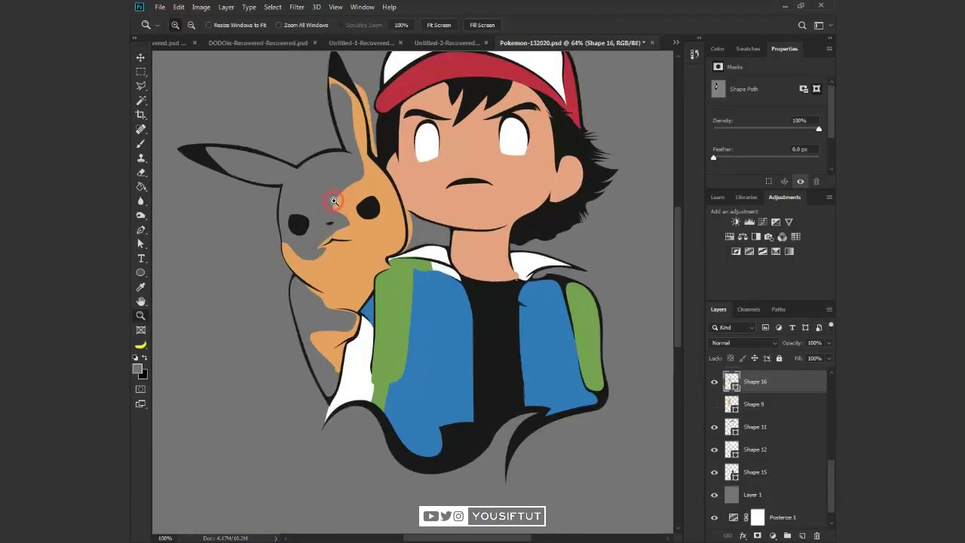
# Show Pikachu's orange body and give Shape 16 a light lavender fill
pyautogui.click(713, 404)
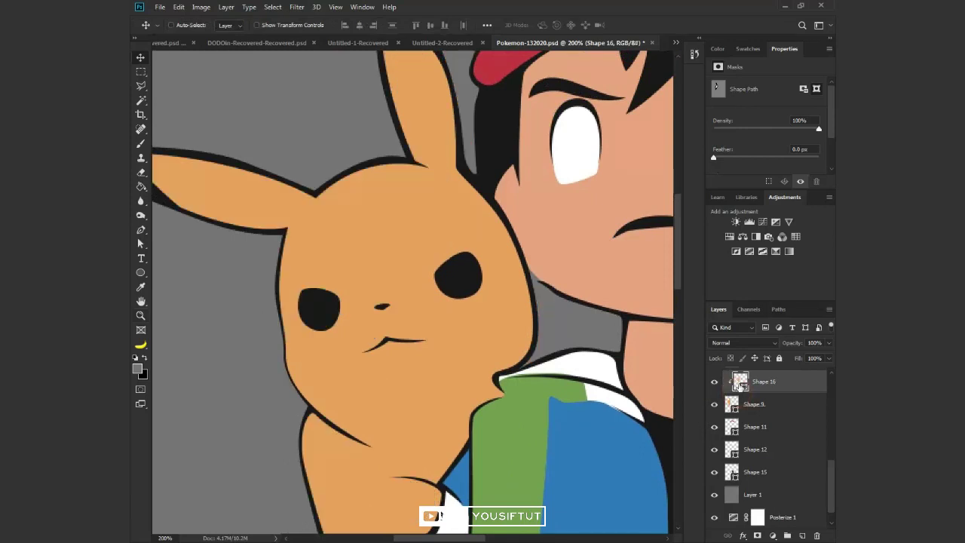
pyautogui.doubleClick(738, 382)
pyautogui.press('Escape')
pyautogui.doubleClick(739, 382)
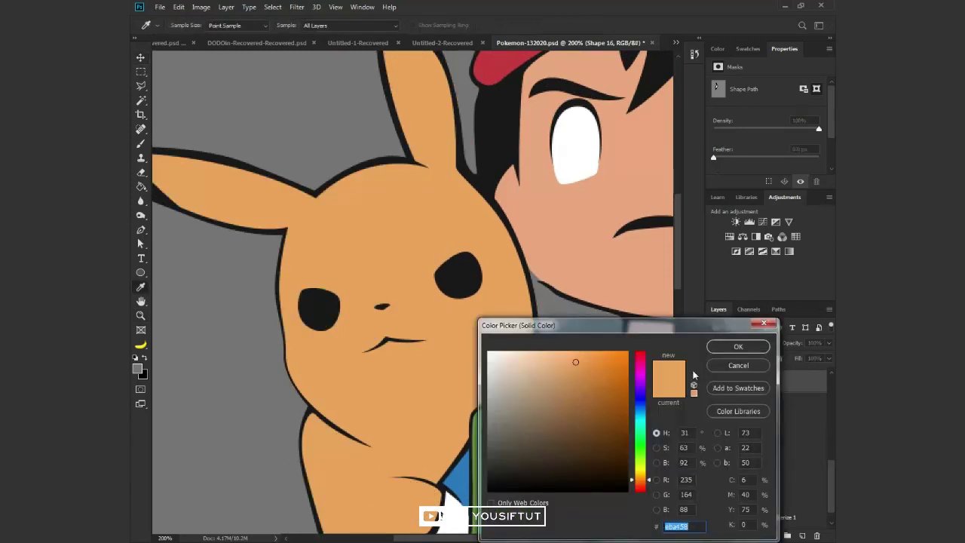
pyautogui.press('Return')
pyautogui.click(718, 48)
pyautogui.click(829, 48)
pyautogui.click(776, 67)
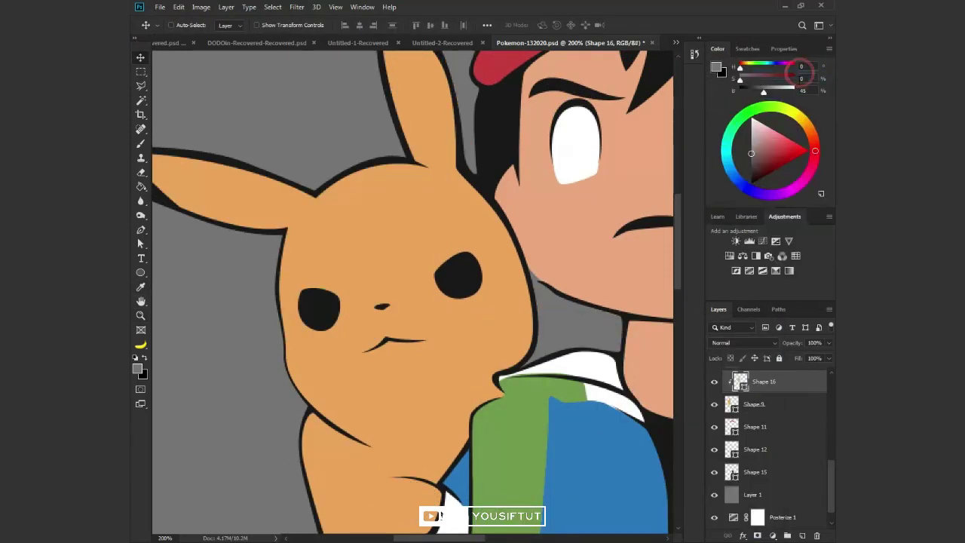
pyautogui.click(765, 138)
pyautogui.doubleClick(739, 382)
# Set Shape 16 to Multiply and select its path on Pikachu's face
pyautogui.click(743, 342)
pyautogui.click(742, 342)
pyautogui.click(731, 312)
pyautogui.press('z')
pyautogui.click(378, 262)
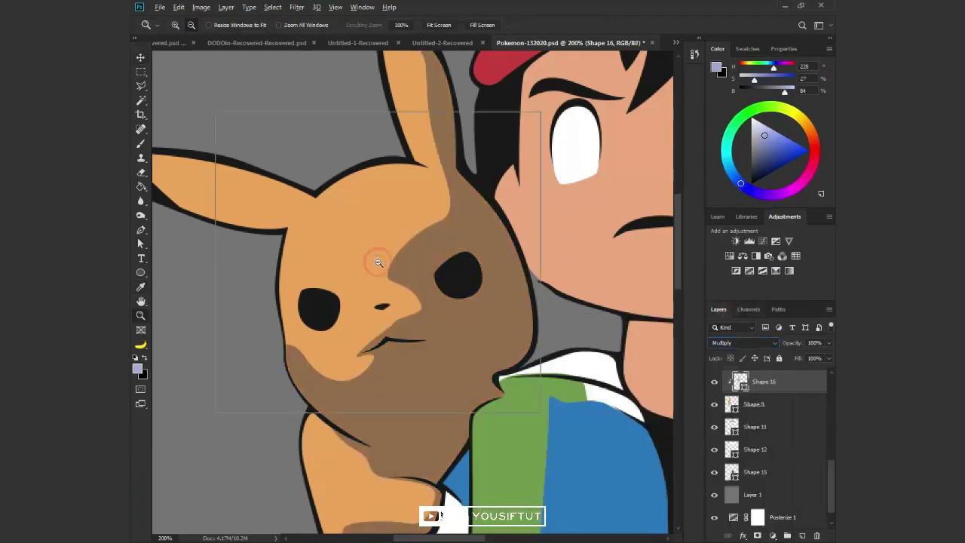
pyautogui.click(378, 262)
pyautogui.press('a')
pyautogui.click(414, 282)
# Shift Shape 16's fill colour to lilac-pink #d59dd7
pyautogui.press('z')
pyautogui.hotkey('ctrl', '0')
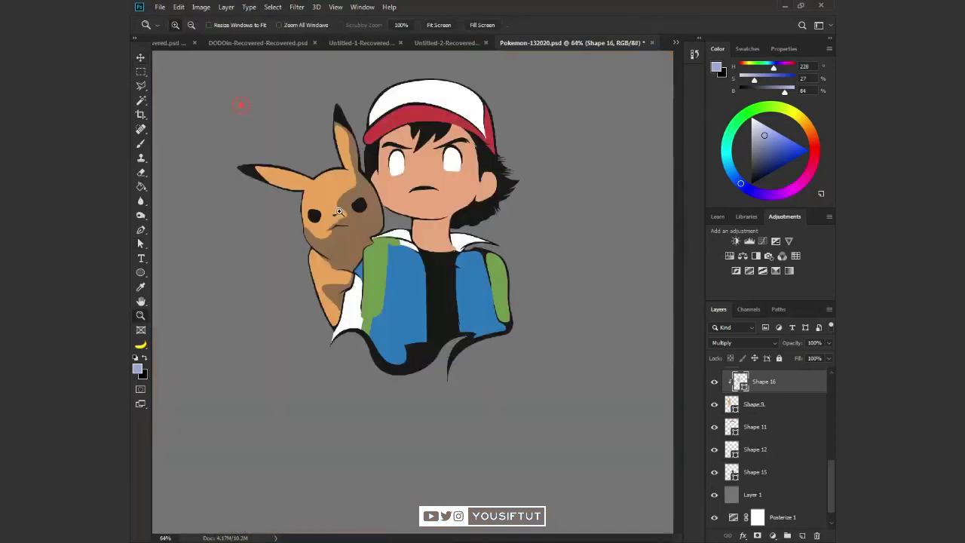
pyautogui.click(340, 212)
pyautogui.doubleClick(739, 382)
pyautogui.click(640, 388)
pyautogui.moveTo(641, 385); pyautogui.dragTo(641, 375)
pyautogui.click(732, 346)
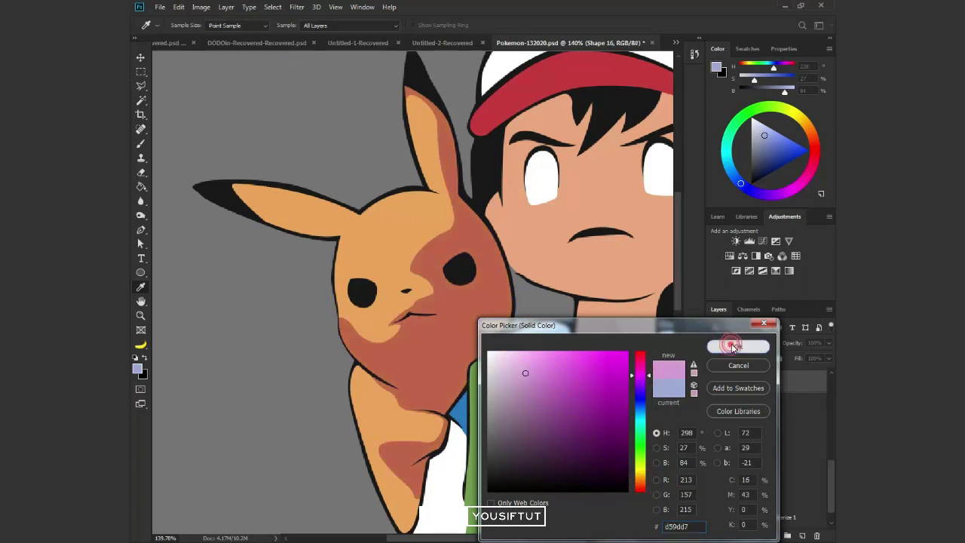
# Hide Pikachu's orange body and the grey backdrop, then zoom into Pikachu's face
pyautogui.click(714, 404)
pyautogui.click(714, 494)
pyautogui.press('z')
pyautogui.click(503, 307)
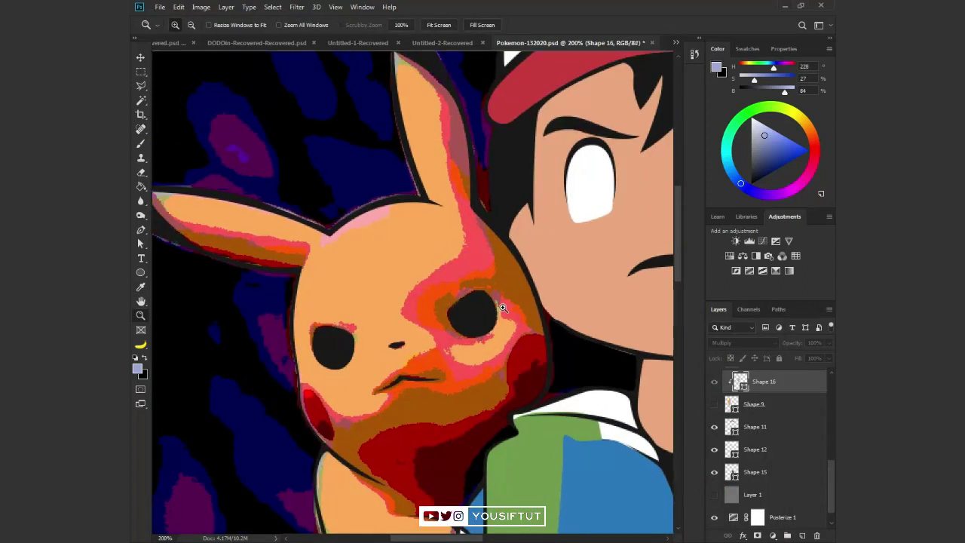
# Zoom in on Pikachu's ear and trace the new shading path from ear tip to base
pyautogui.click(502, 307)
pyautogui.scroll(3, 523, 224)
pyautogui.press('p')
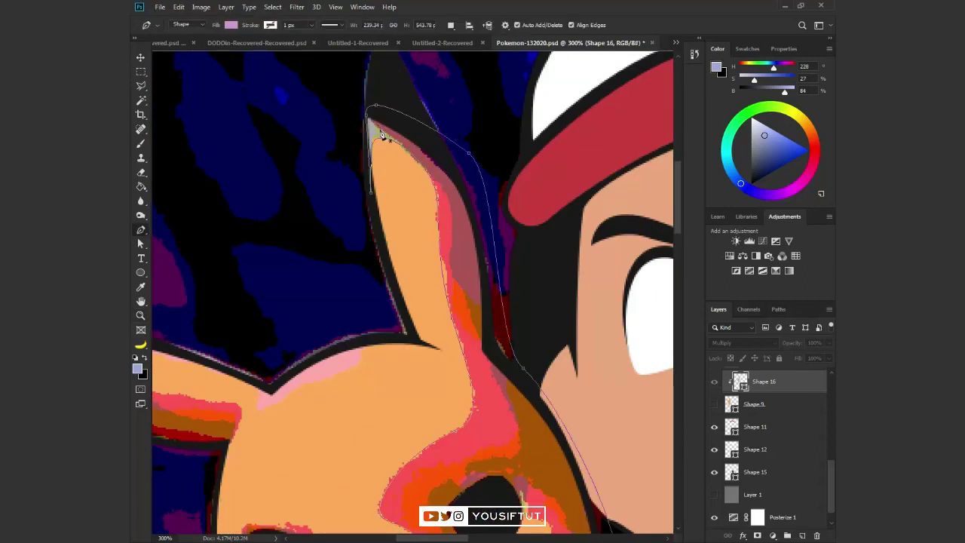
pyautogui.click(371, 118)
pyautogui.click(450, 199)
pyautogui.click(459, 236)
pyautogui.click(446, 258)
pyautogui.click(455, 279)
pyautogui.click(472, 312)
pyautogui.click(485, 367)
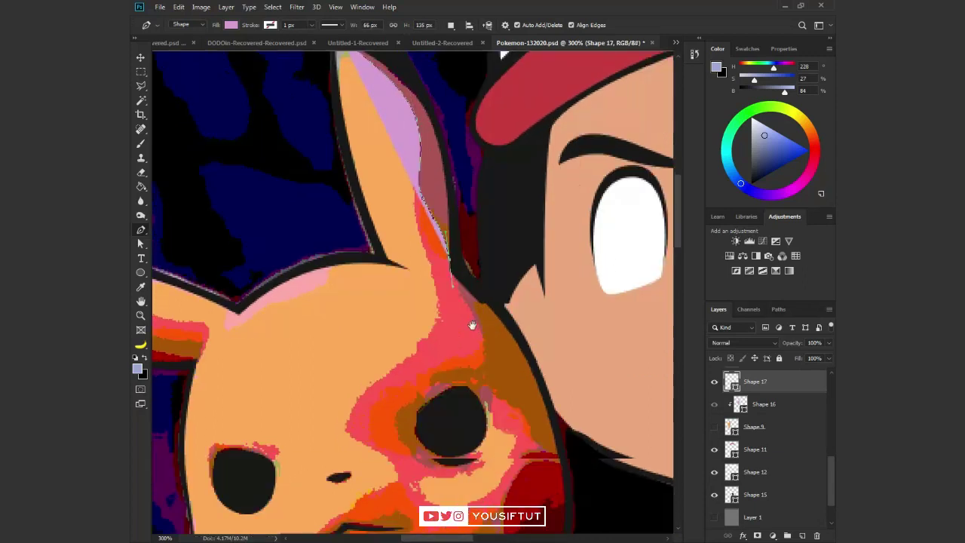
# Curve the path around the eye and down the cheek to under the mouth, at 10% opacity
pyautogui.scroll(-5, 486, 317)
pyautogui.moveTo(480, 265); pyautogui.dragTo(468, 283)
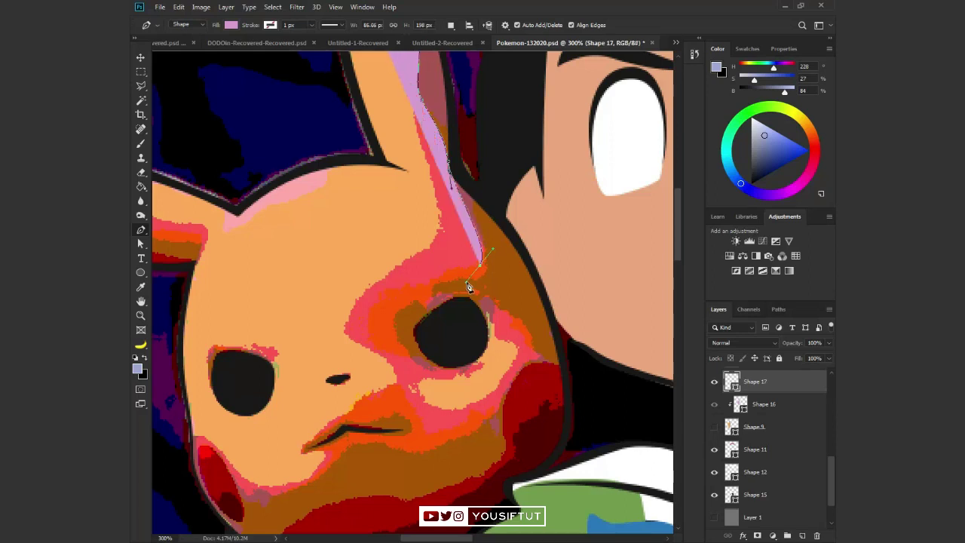
pyautogui.moveTo(485, 254)
pyautogui.mouseDown()
pyautogui.moveTo(490, 289)
pyautogui.moveTo(425, 306)
pyautogui.moveTo(433, 374)
pyautogui.mouseUp()
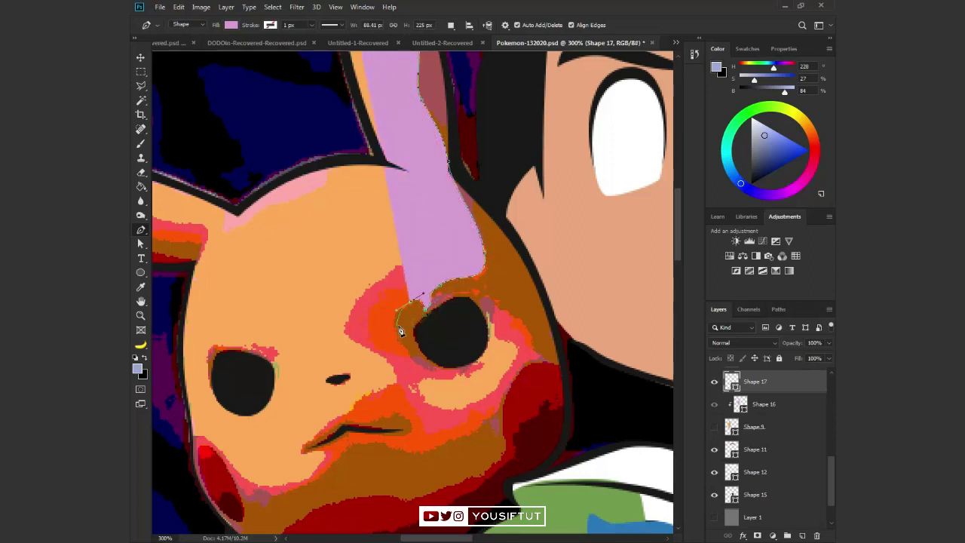
pyautogui.click(433, 370)
pyautogui.press('1')
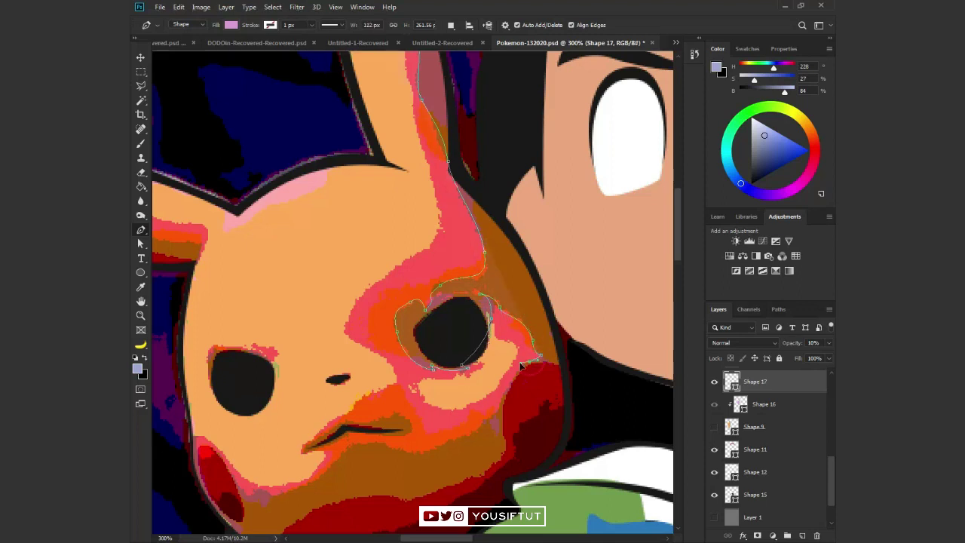
pyautogui.click(488, 443)
pyautogui.moveTo(406, 453); pyautogui.dragTo(385, 442)
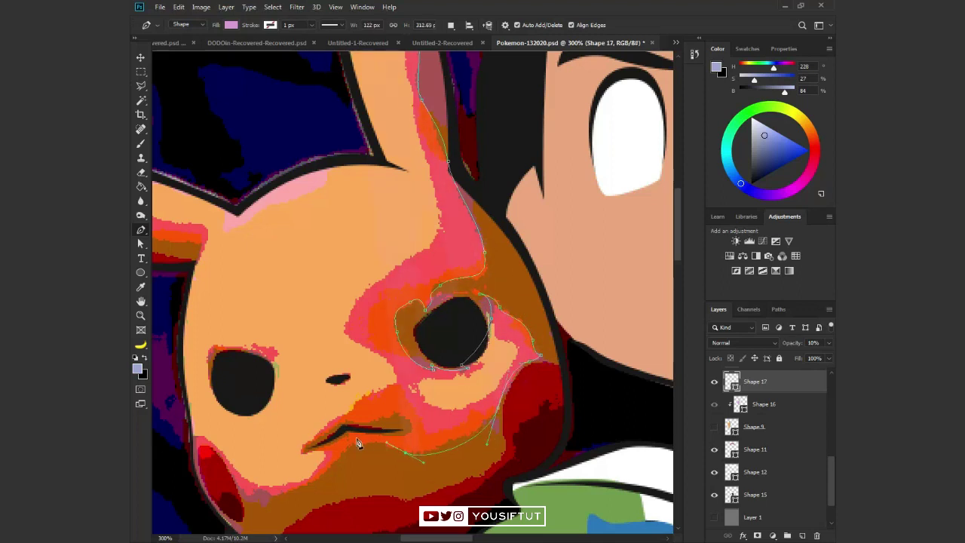
pyautogui.moveTo(260, 505); pyautogui.dragTo(244, 503)
pyautogui.scroll(1, 244, 503)
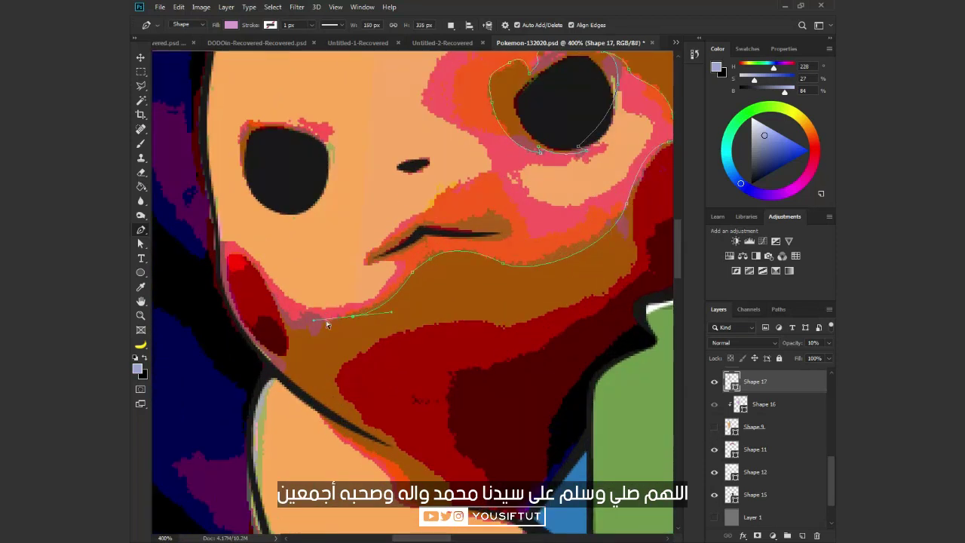
pyautogui.hotkey('ctrl', 'z')
pyautogui.moveTo(329, 325); pyautogui.dragTo(295, 323)
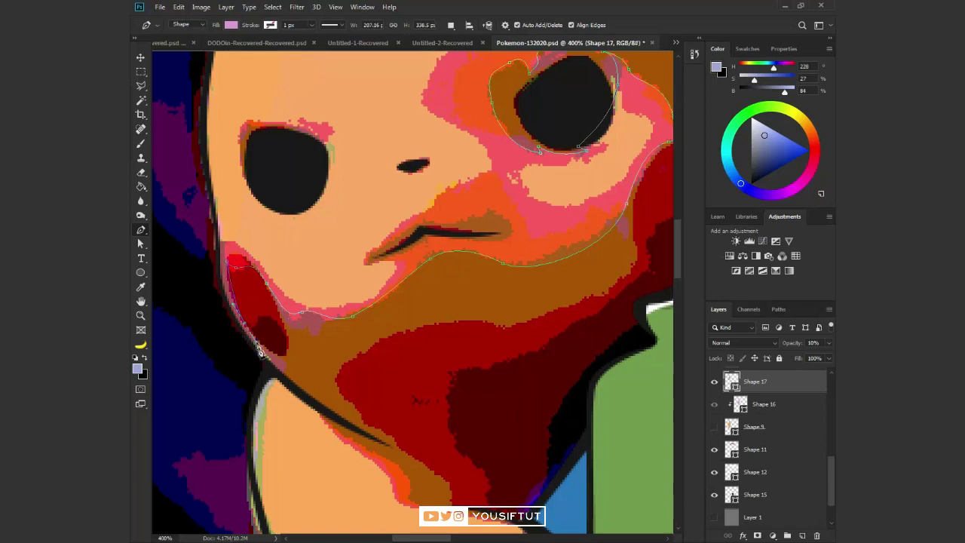
# Continue the outline along the cheek, jaw and chin, then down the neck edge
pyautogui.click(291, 388)
pyautogui.click(369, 453)
pyautogui.click(409, 468)
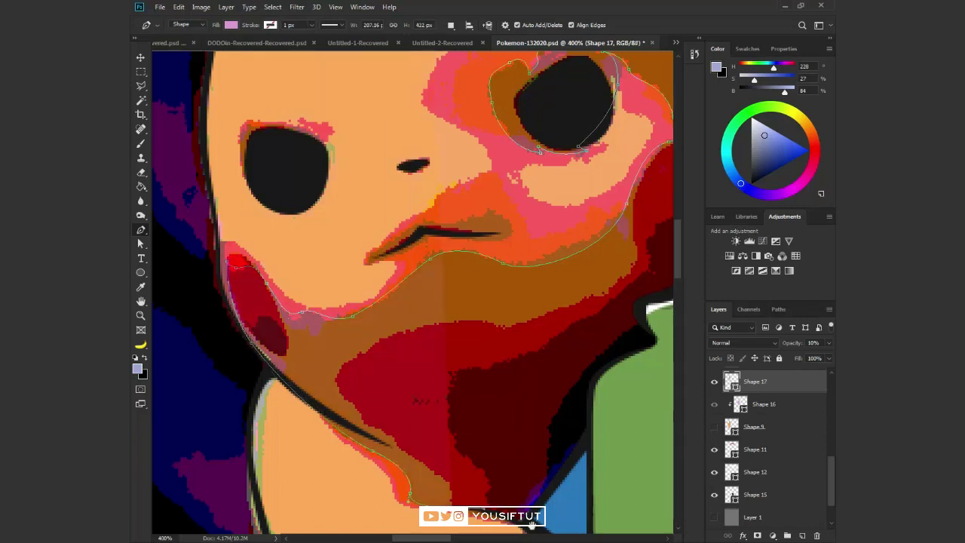
pyautogui.moveTo(528, 519); pyautogui.dragTo(422, 263)
pyautogui.click(425, 260)
pyautogui.moveTo(383, 349); pyautogui.dragTo(355, 349)
pyautogui.click(240, 352)
pyautogui.click(714, 428)
pyautogui.hotkey('ctrl', 'z')
pyautogui.hotkey('ctrl', 'z')
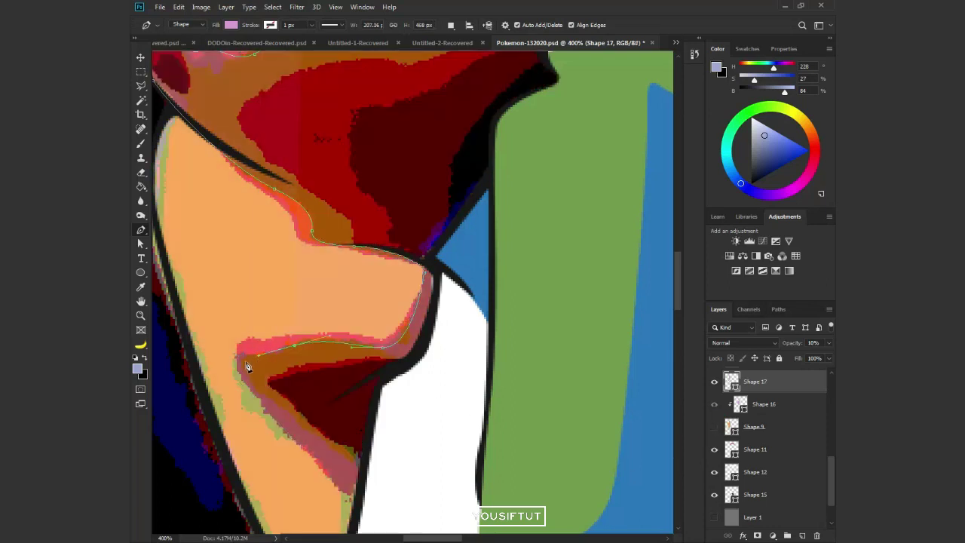
pyautogui.moveTo(358, 458); pyautogui.dragTo(362, 486)
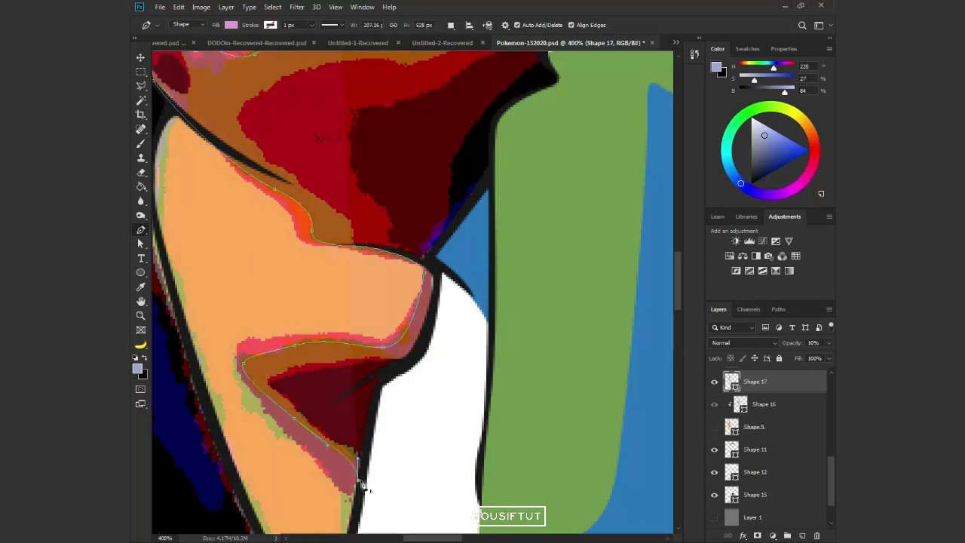
# Close the shading shape at its first anchor, restore hidden layers, and view the full artwork
pyautogui.scroll(5, 616, 295)
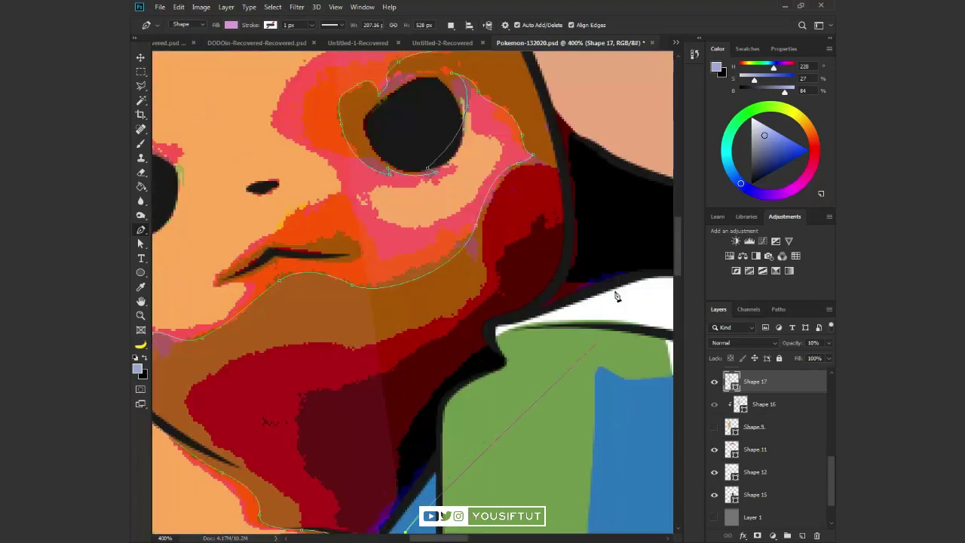
pyautogui.scroll(3, 586, 279)
pyautogui.scroll(5, 585, 279)
pyautogui.scroll(3, 512, 404)
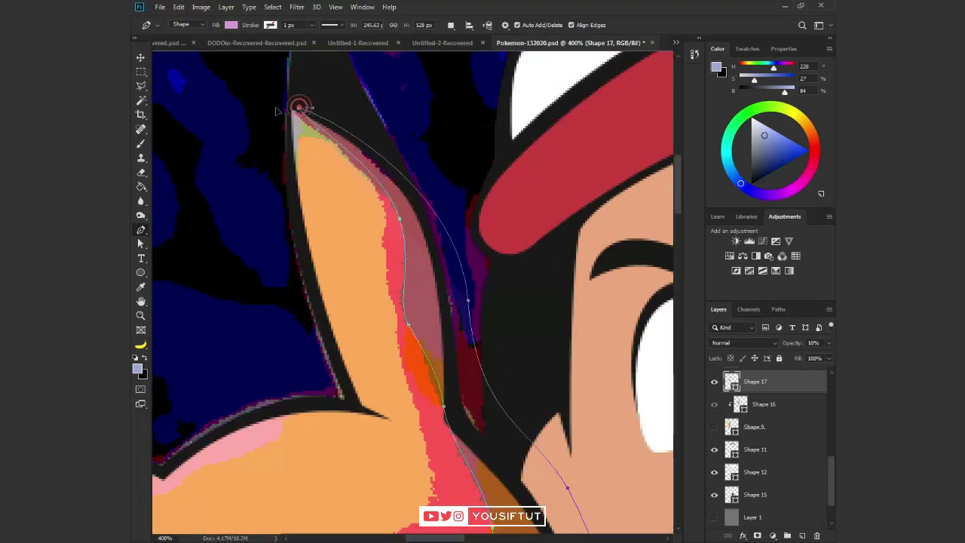
pyautogui.hotkey('ctrl', '0')
pyautogui.click(714, 427)
pyautogui.click(714, 517)
pyautogui.press('z')
pyautogui.hotkey('ctrl', '1')
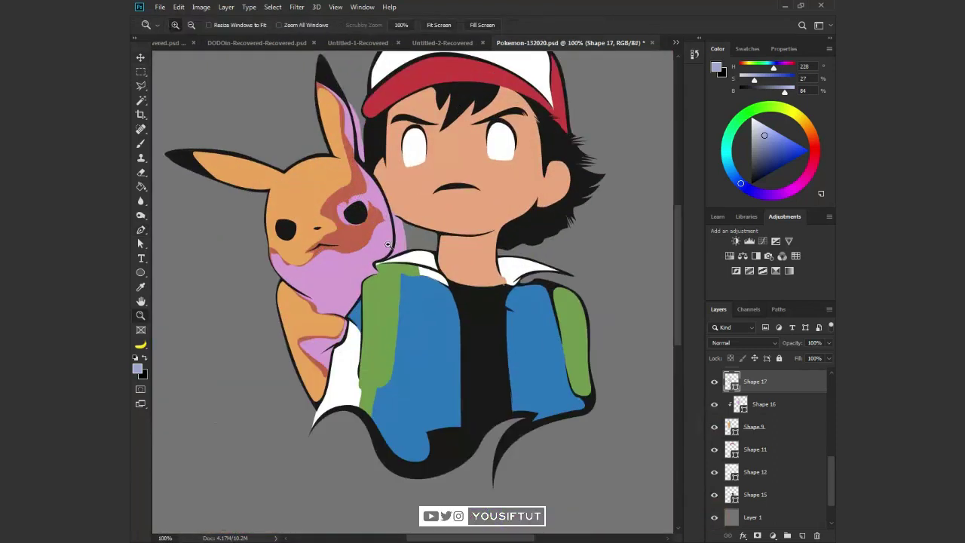
# Clip Shape 17 to Pikachu's body, set it to Multiply, and save
pyautogui.keyDown('alt'); pyautogui.click(762, 390); pyautogui.keyUp('alt')
pyautogui.click(742, 342)
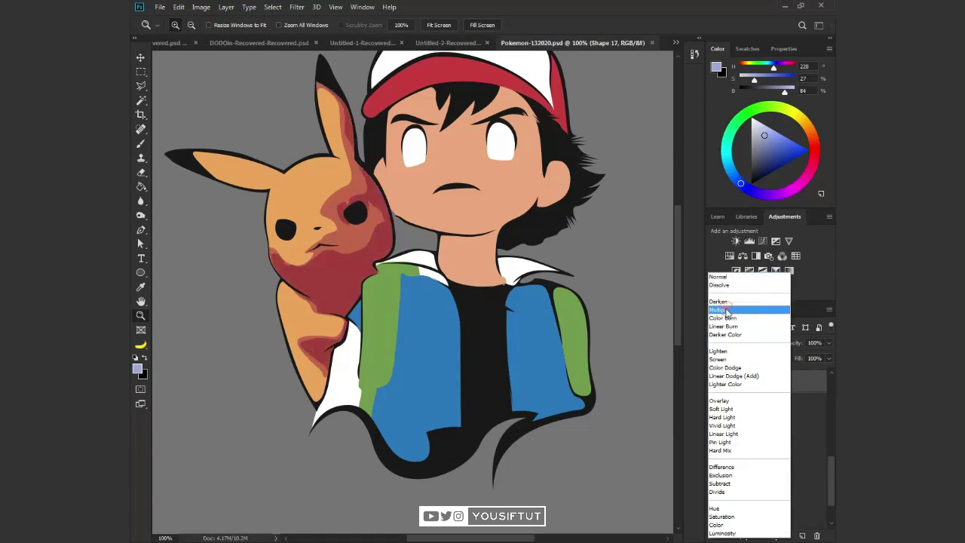
pyautogui.click(727, 310)
pyautogui.doubleClick(298, 228)
pyautogui.press('v')
pyautogui.hotkey('ctrl', 's')
# Recolour Shape 17's fill to a dark-red shadow tone
pyautogui.doubleClick(744, 386)
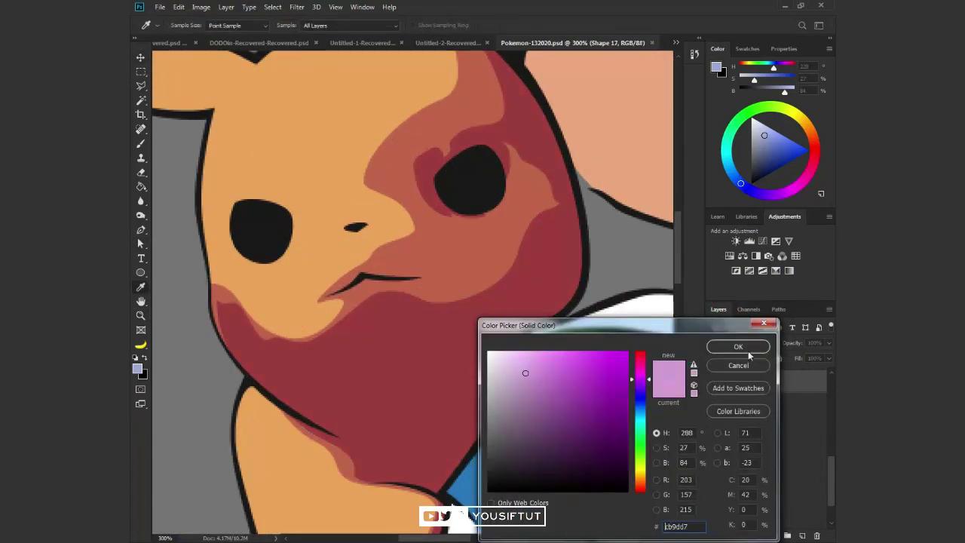
pyautogui.press('Return')
pyautogui.press('v')
pyautogui.scroll(-1, 430, 216)
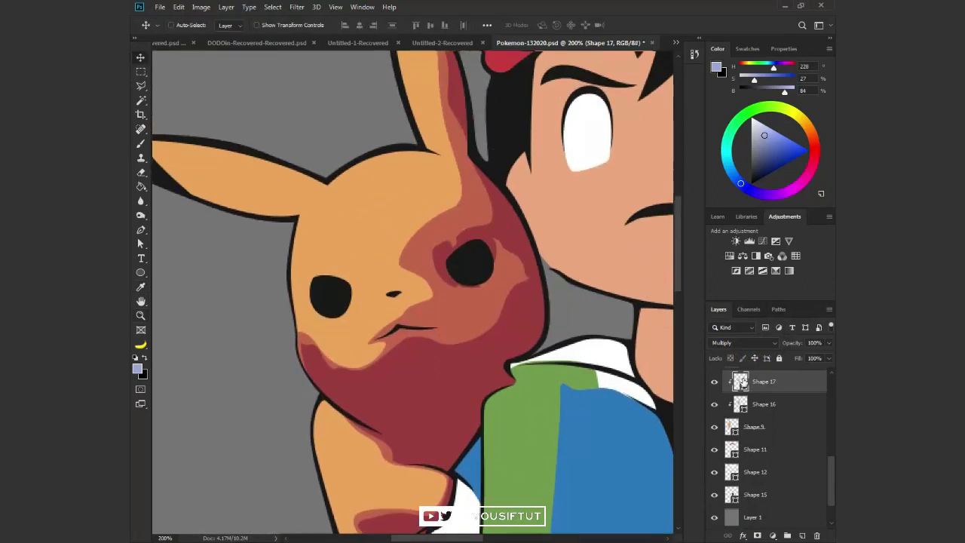
pyautogui.doubleClick(743, 382)
pyautogui.moveTo(640, 370); pyautogui.dragTo(641, 398)
pyautogui.press('Return')
# Hide Shape 9 and the grey background to reveal the posterized reference
pyautogui.click(714, 426)
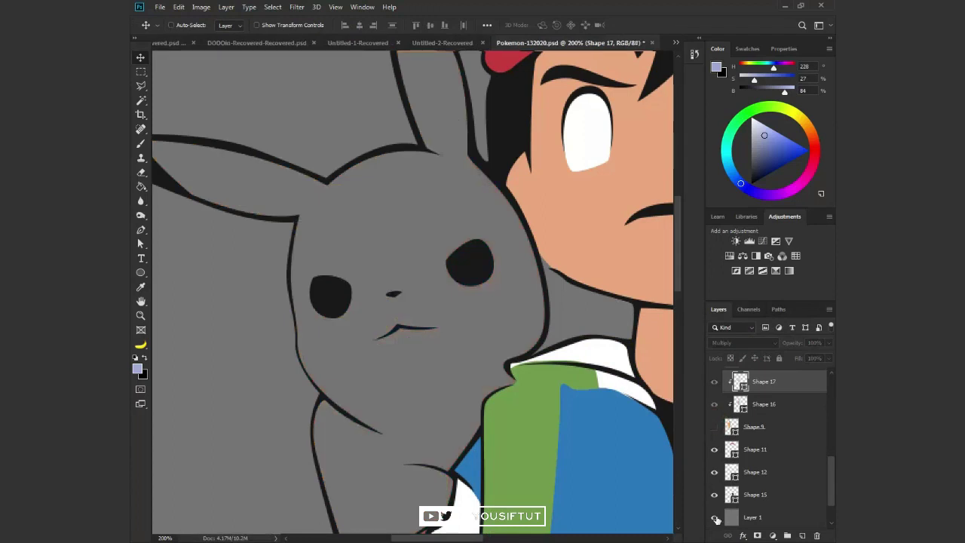
pyautogui.click(715, 518)
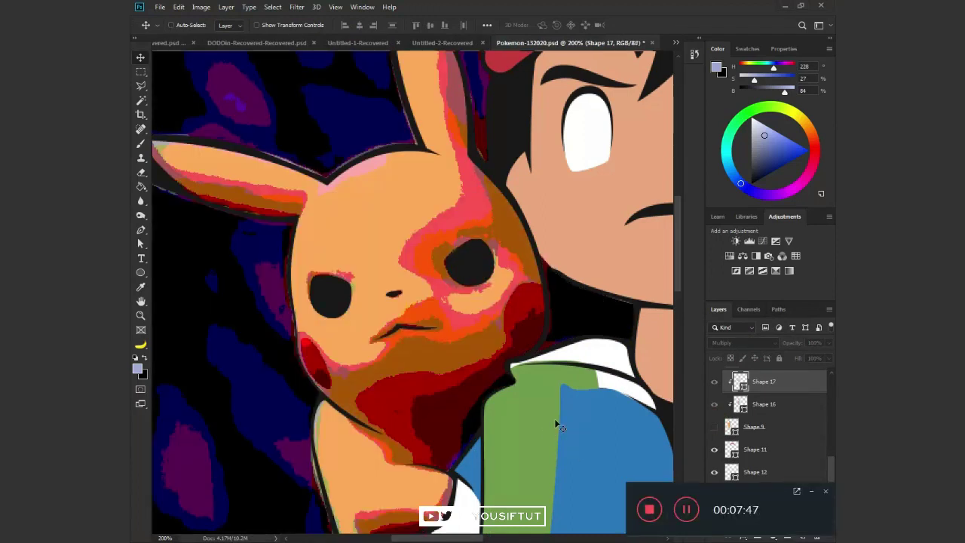
pyautogui.click(811, 492)
pyautogui.click(715, 428)
# Trace Shape 18 across Pikachu's lower cheek, under the chin and along the neck
pyautogui.press('p')
pyautogui.scroll(1, 560, 339)
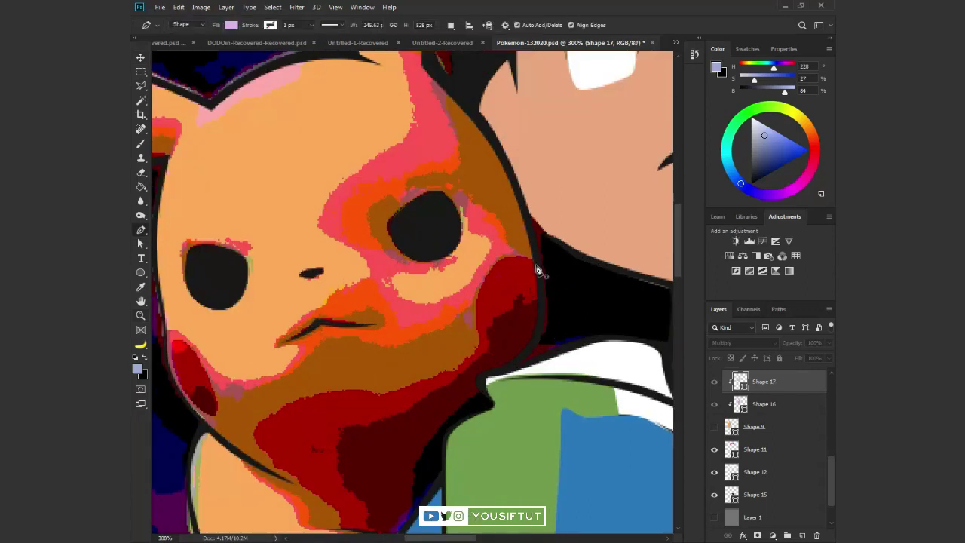
pyautogui.click(527, 255)
pyautogui.moveTo(476, 333); pyautogui.dragTo(480, 307)
pyautogui.click(475, 352)
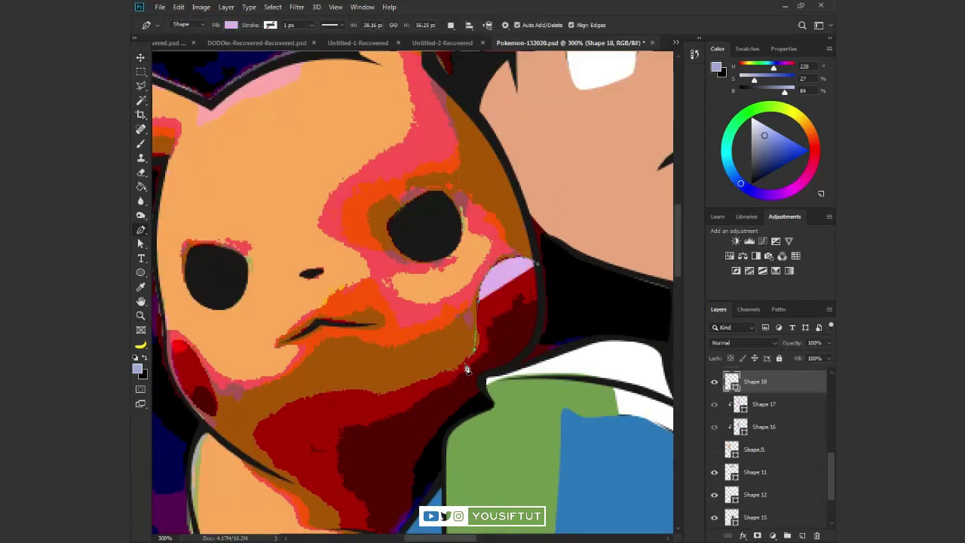
pyautogui.click(383, 395)
pyautogui.click(367, 411)
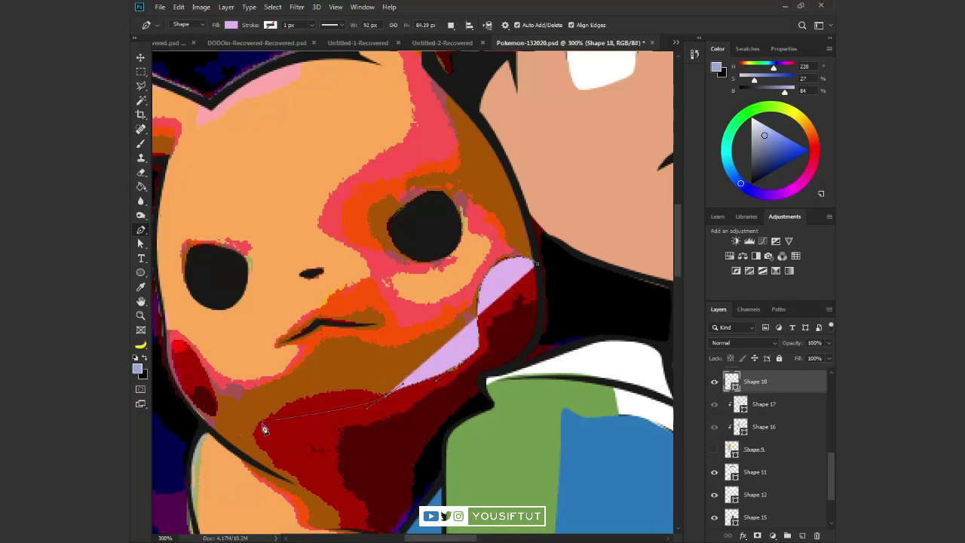
pyautogui.moveTo(200, 479); pyautogui.dragTo(226, 433)
pyautogui.moveTo(299, 480); pyautogui.dragTo(328, 491)
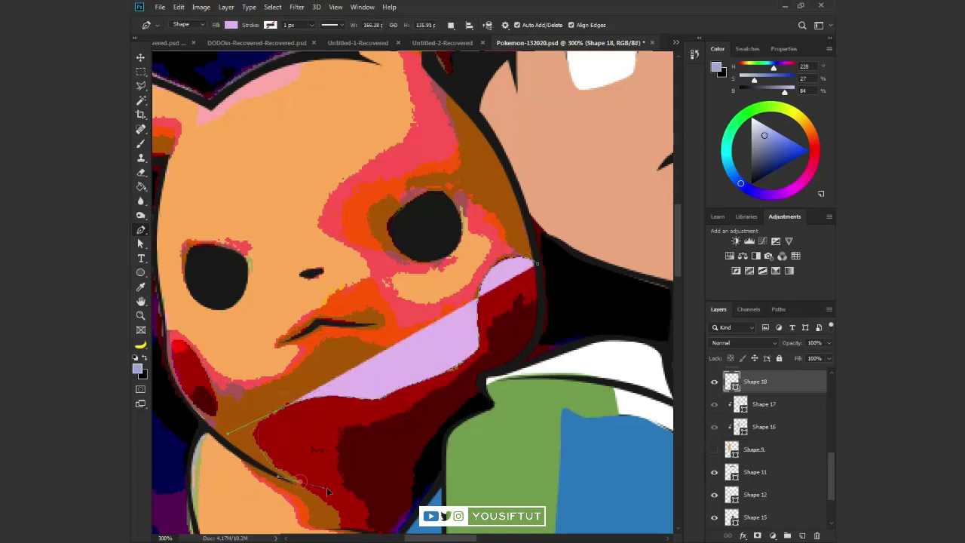
pyautogui.moveTo(341, 524); pyautogui.dragTo(299, 390)
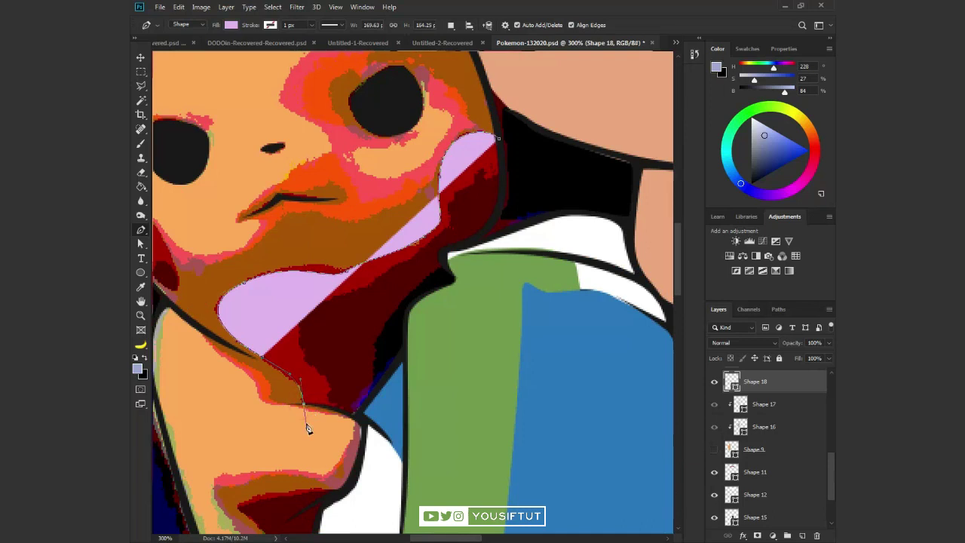
pyautogui.click(303, 404)
pyautogui.moveTo(361, 420); pyautogui.dragTo(424, 349)
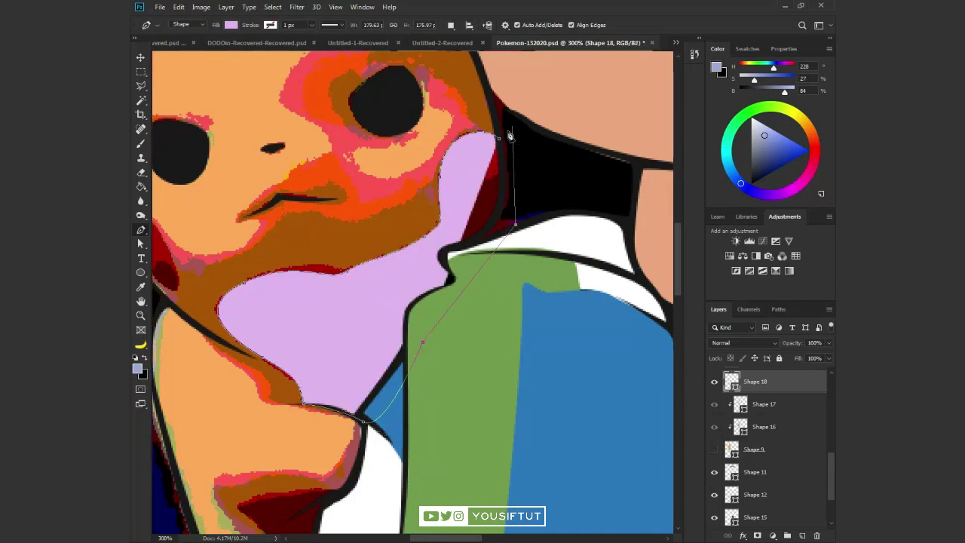
# Close Shape 18, clip it to the shading below, and set it to Multiply
pyautogui.moveTo(499, 138); pyautogui.dragTo(515, 223)
pyautogui.keyDown('alt'); pyautogui.click(767, 392); pyautogui.keyUp('alt')
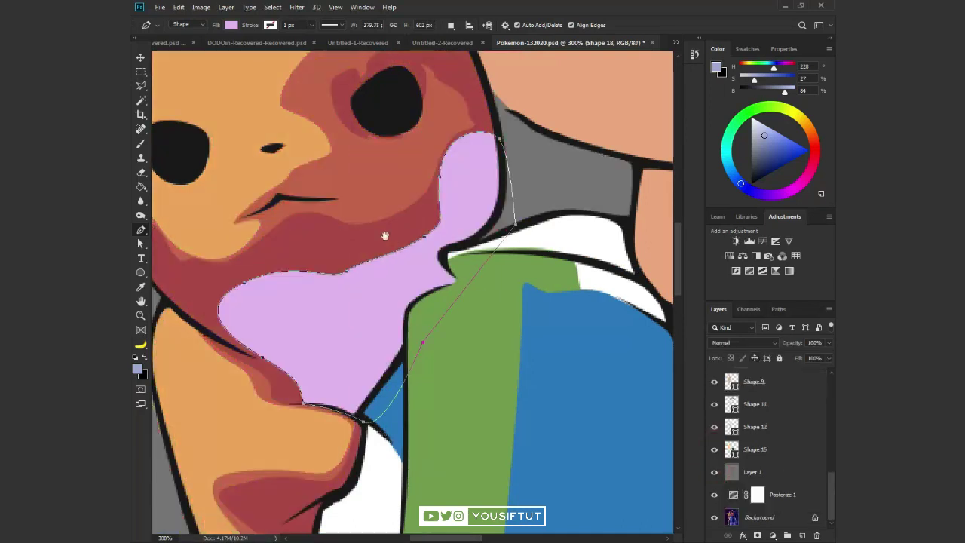
pyautogui.press('v')
pyautogui.click(742, 342)
pyautogui.click(730, 310)
pyautogui.hotkey('ctrl', '0')
pyautogui.press('z')
pyautogui.click(450, 232)
# Adjust Shape 18's fill hue, save, and toggle the shading layers to compare
pyautogui.doubleClick(740, 426)
pyautogui.moveTo(638, 376); pyautogui.dragTo(637, 367)
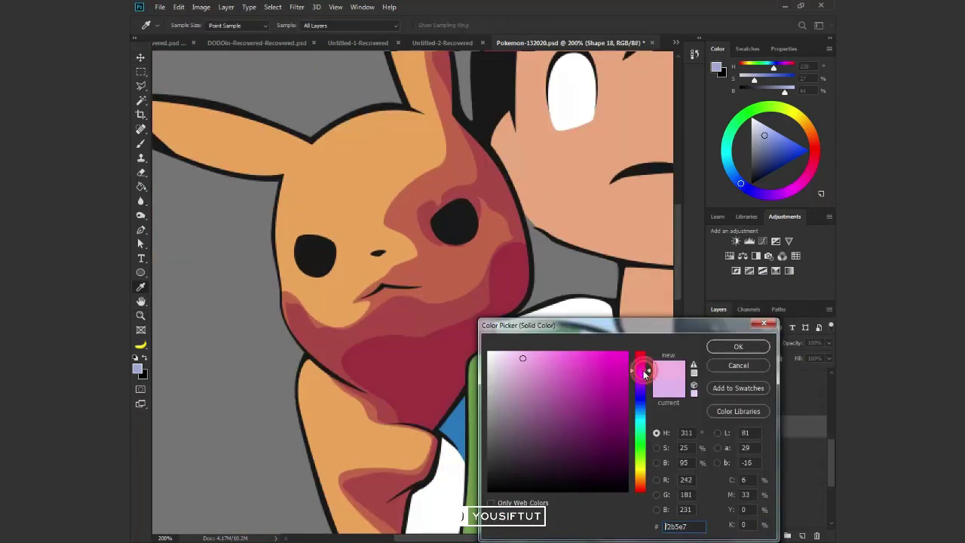
pyautogui.click(739, 345)
pyautogui.hotkey('ctrl', 's')
pyautogui.moveTo(714, 427)
pyautogui.mouseDown()
pyautogui.moveTo(713, 495)
pyautogui.moveTo(714, 427)
pyautogui.mouseUp()
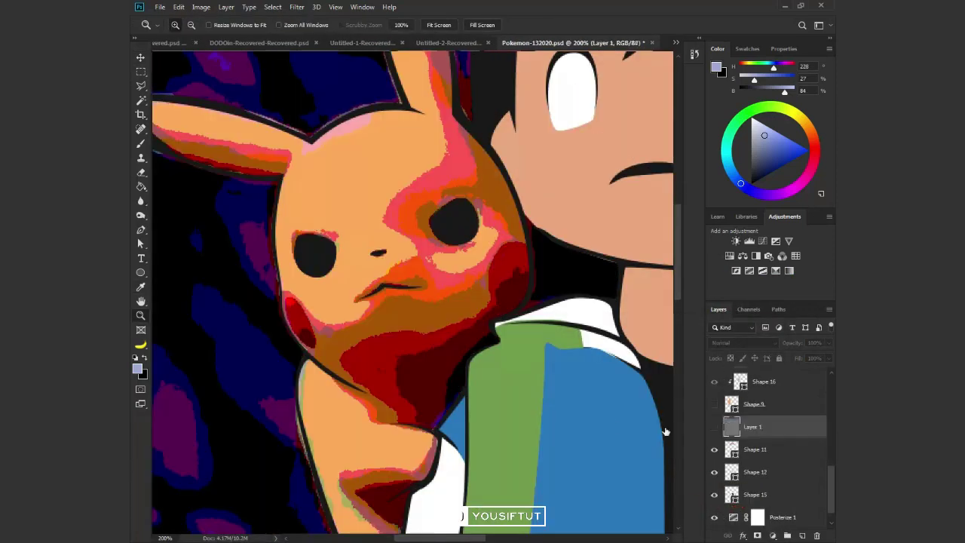
pyautogui.click(663, 370)
# Draw Shape 19 from Pikachu's cheek edge down the neck to the collar
pyautogui.press('p')
pyautogui.moveTo(569, 227); pyautogui.dragTo(566, 241)
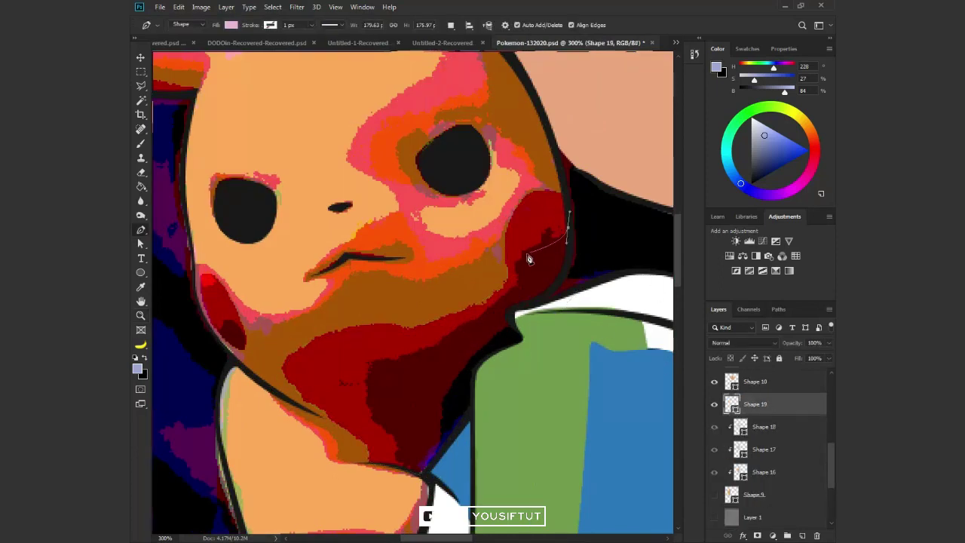
pyautogui.click(518, 290)
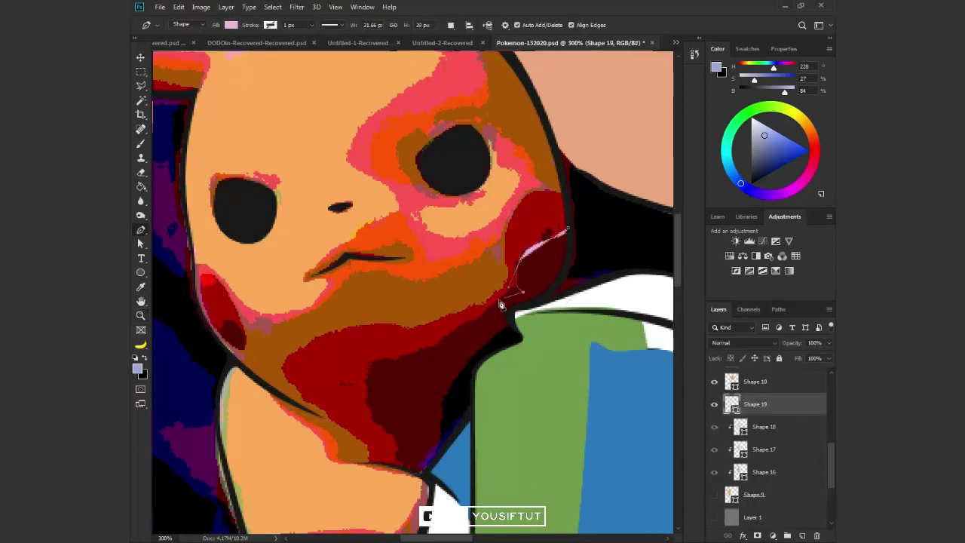
pyautogui.click(430, 348)
pyautogui.click(369, 367)
pyautogui.moveTo(390, 436)
pyautogui.mouseDown()
pyautogui.moveTo(414, 452)
pyautogui.moveTo(402, 473)
pyautogui.mouseUp()
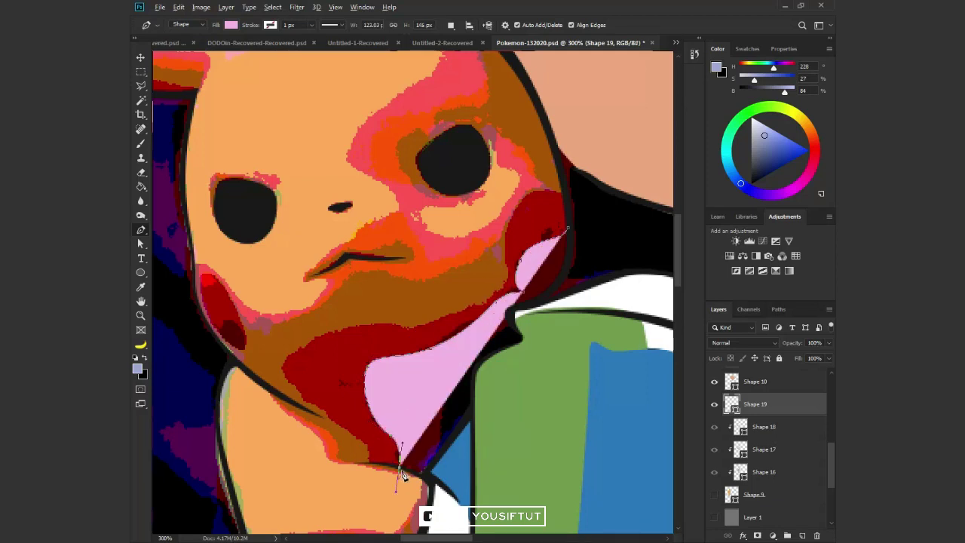
pyautogui.click(567, 228)
# Clip Shape 19 to Shape 18 and set its blend mode to Multiply
pyautogui.press('v')
pyautogui.keyDown('alt'); pyautogui.click(758, 415); pyautogui.keyUp('alt')
pyautogui.click(722, 343)
pyautogui.click(731, 317)
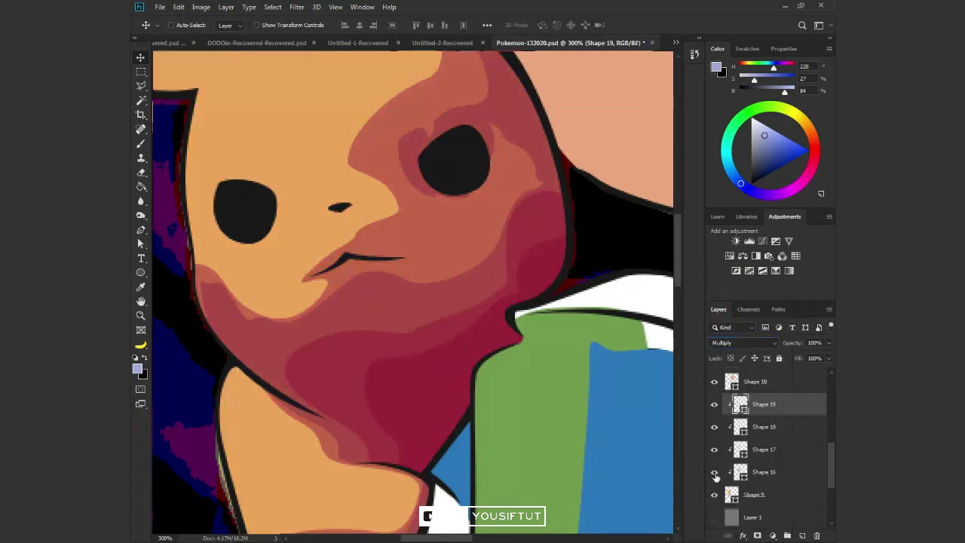
pyautogui.scroll(1, 195, 374)
pyautogui.press('a')
pyautogui.click(640, 390)
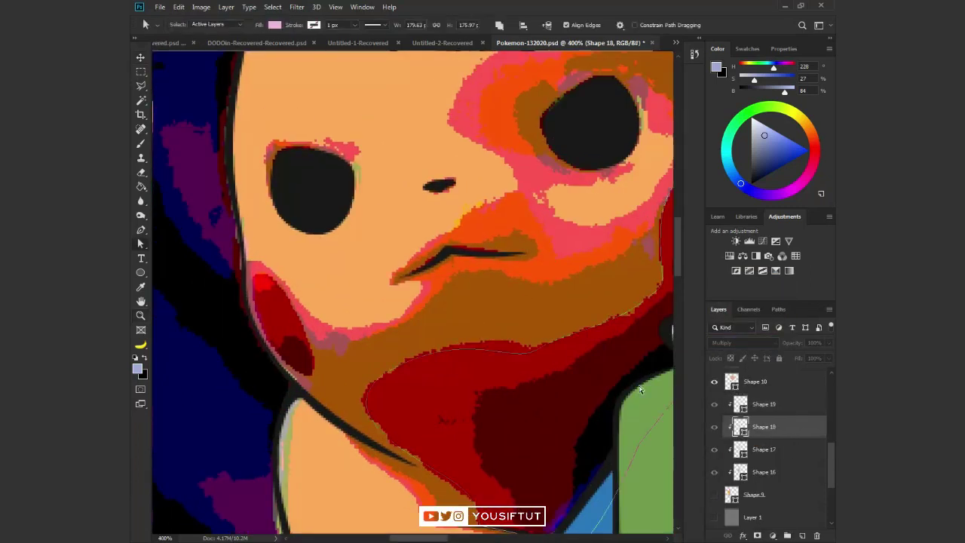
# Discard a new shape started on the left cheek and make Shape 18 the active layer
pyautogui.press('p')
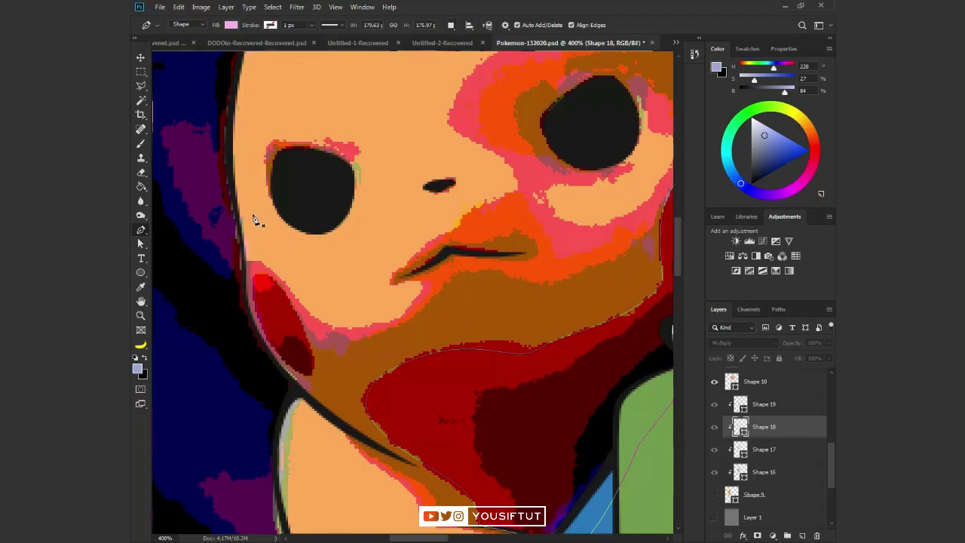
pyautogui.click(263, 332)
pyautogui.moveTo(253, 265); pyautogui.dragTo(266, 276)
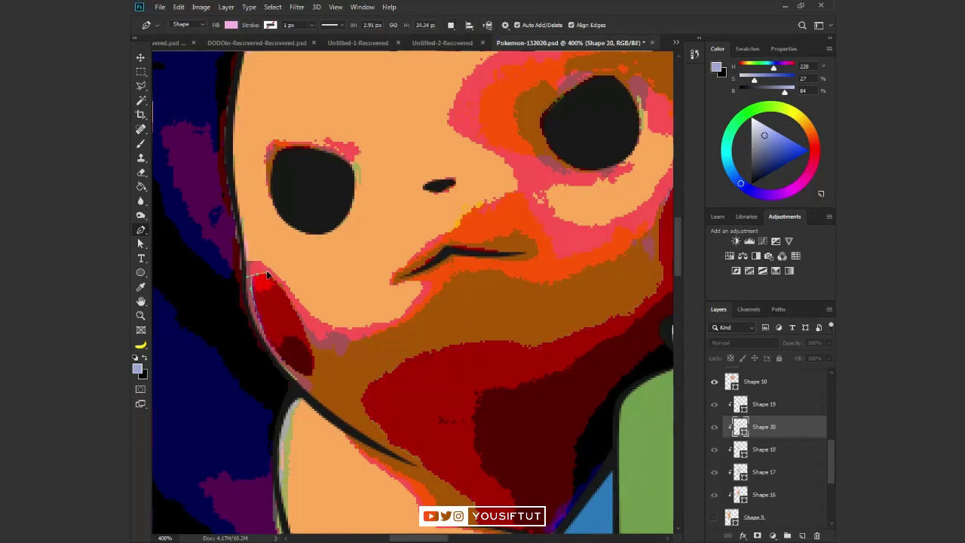
pyautogui.hotkey('ctrl', 'z')
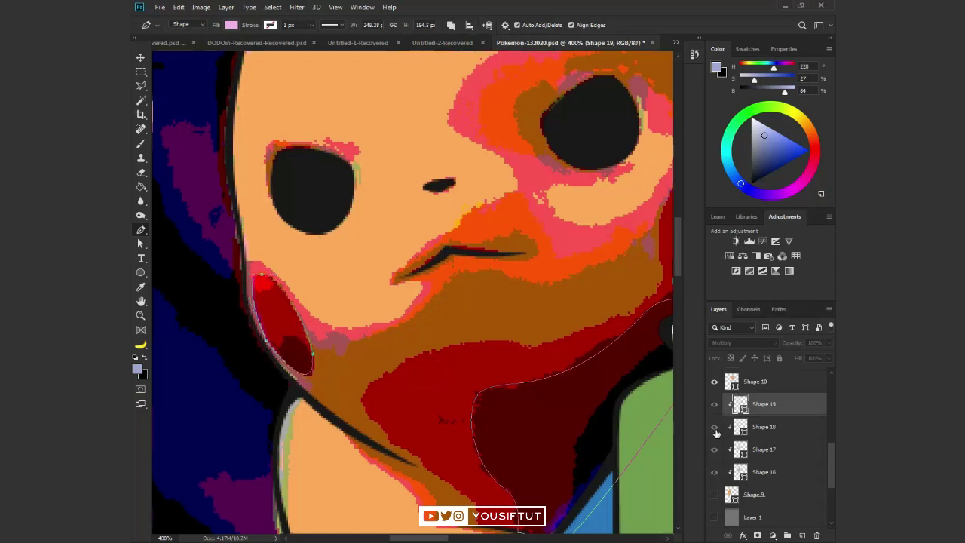
pyautogui.click(745, 430)
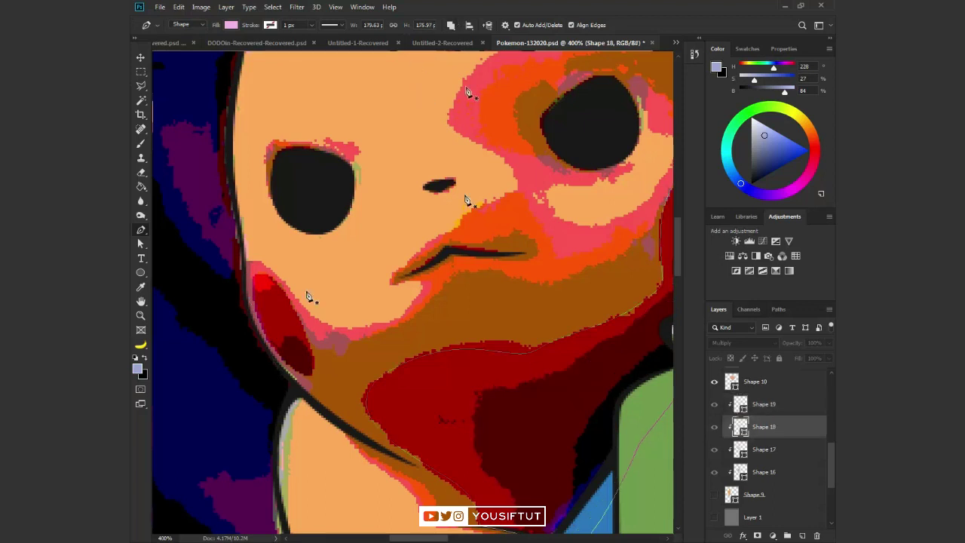
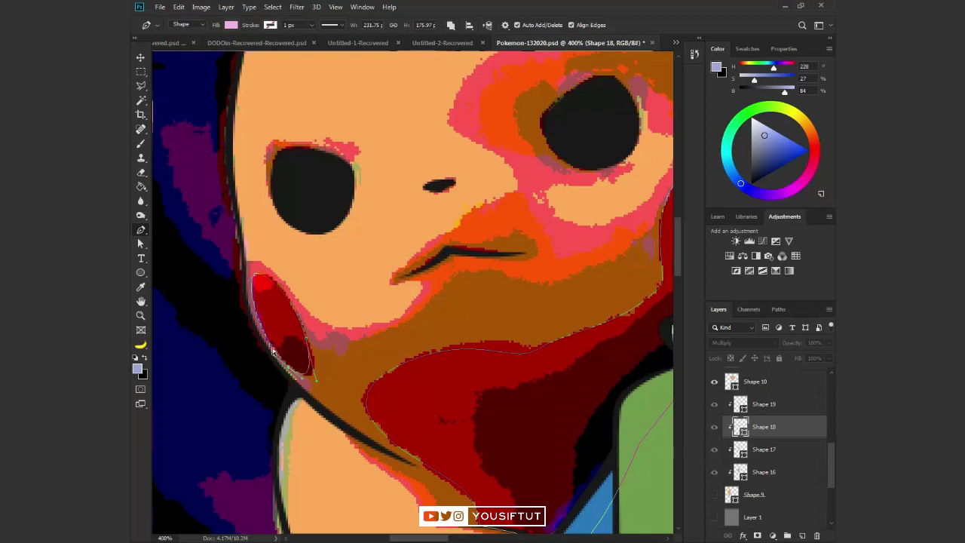
# Close the cheek shading shape and zoom in on Pikachu's head and left ear
pyautogui.click(741, 409)
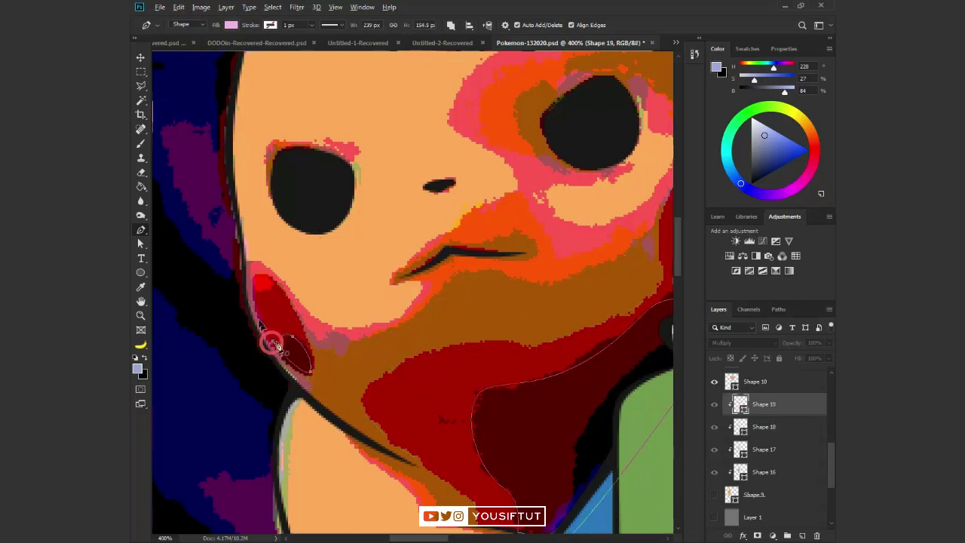
pyautogui.press('a')
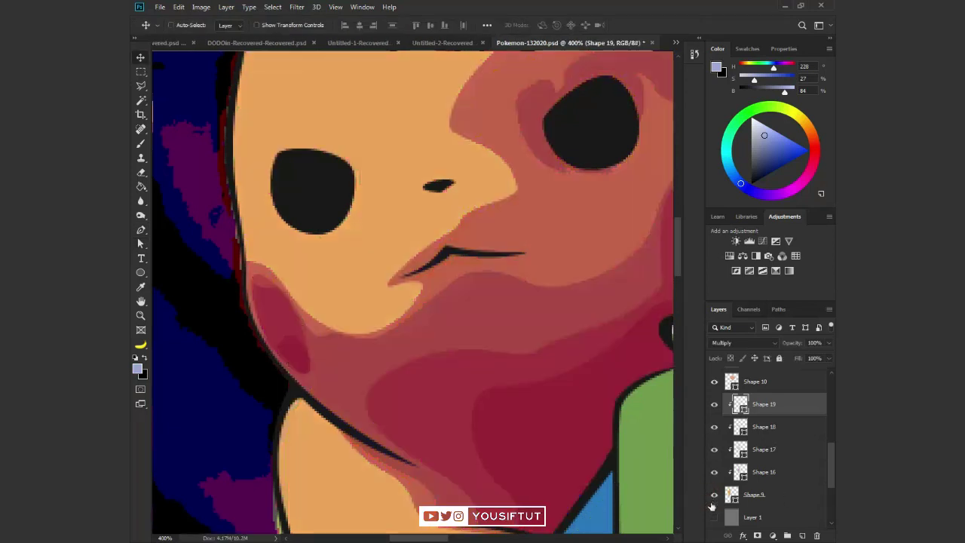
pyautogui.press('z')
pyautogui.keyDown('alt'); pyautogui.click(409, 264); pyautogui.keyUp('alt')
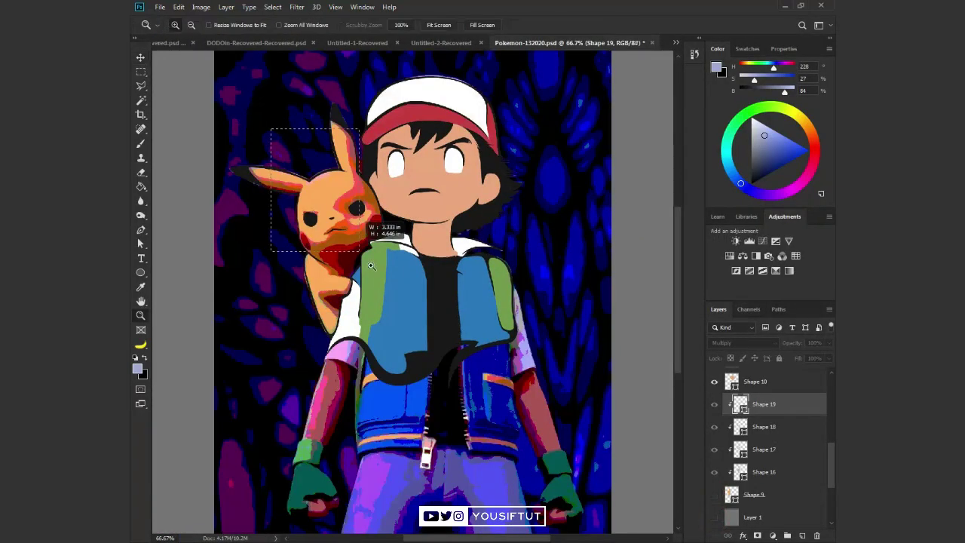
pyautogui.moveTo(371, 265); pyautogui.dragTo(372, 267)
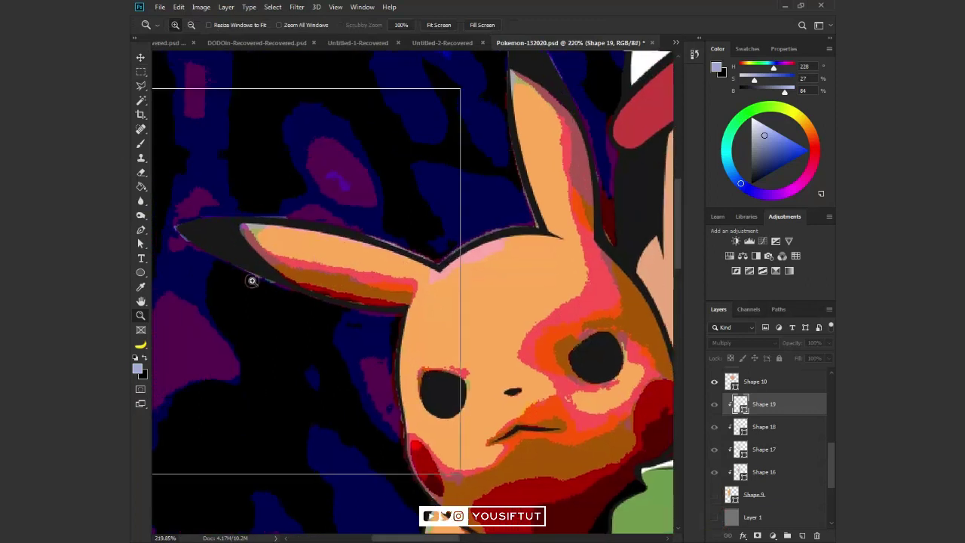
# Trace the first ear shading shape with the Pen, closing it at the ear tip
pyautogui.press('p')
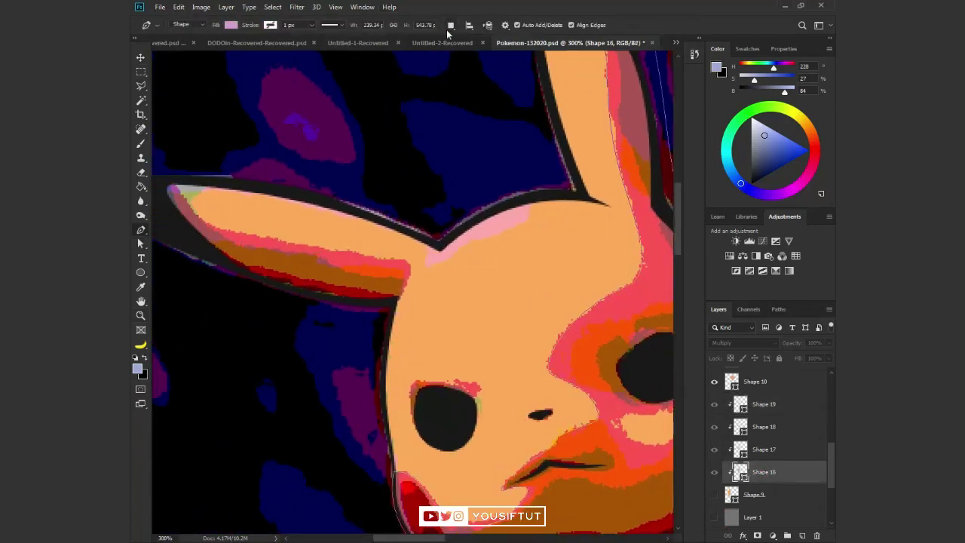
pyautogui.moveTo(173, 183); pyautogui.dragTo(203, 181)
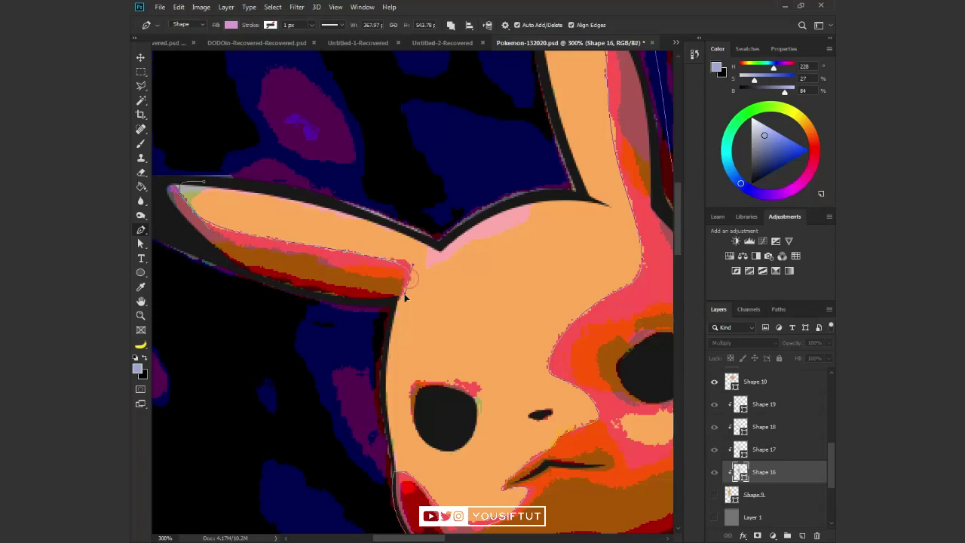
pyautogui.click(200, 181)
pyautogui.click(714, 495)
pyautogui.hotkey('alt', ']')
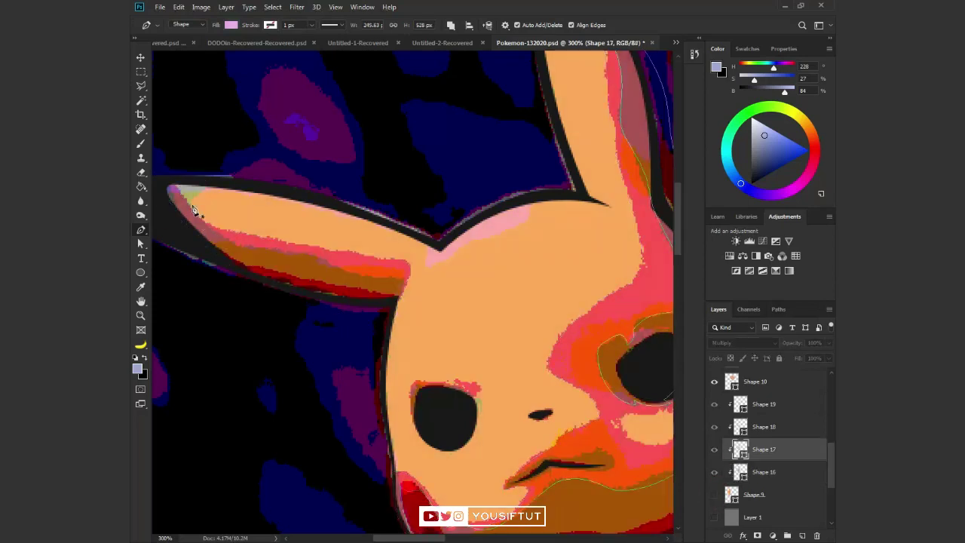
# Trace a second ear shading shape back to its start point and preview it over grey
pyautogui.click(361, 279)
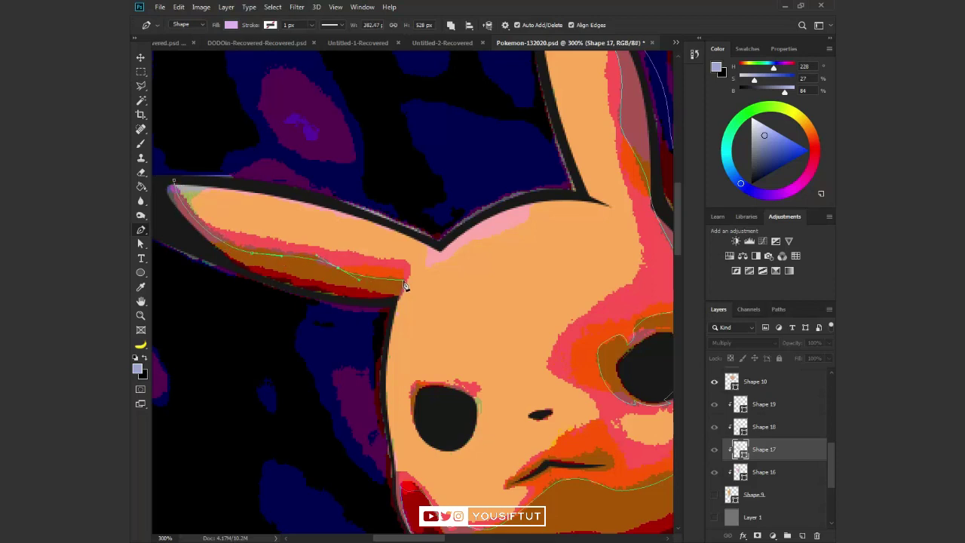
pyautogui.click(173, 182)
pyautogui.click(715, 495)
pyautogui.click(715, 495)
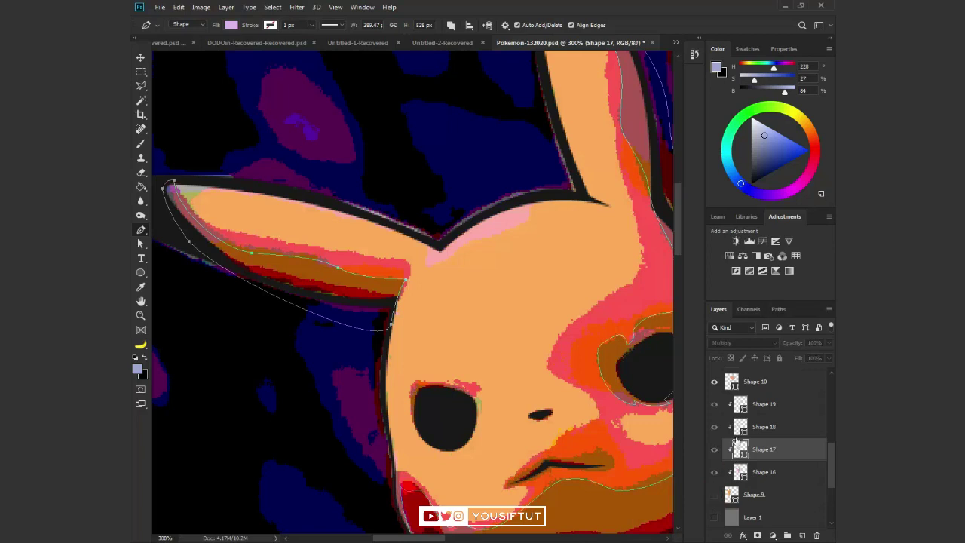
pyautogui.hotkey('alt', ']')
# Trace a curved shading band along the ear's lower edge, then save the document
pyautogui.click(230, 274)
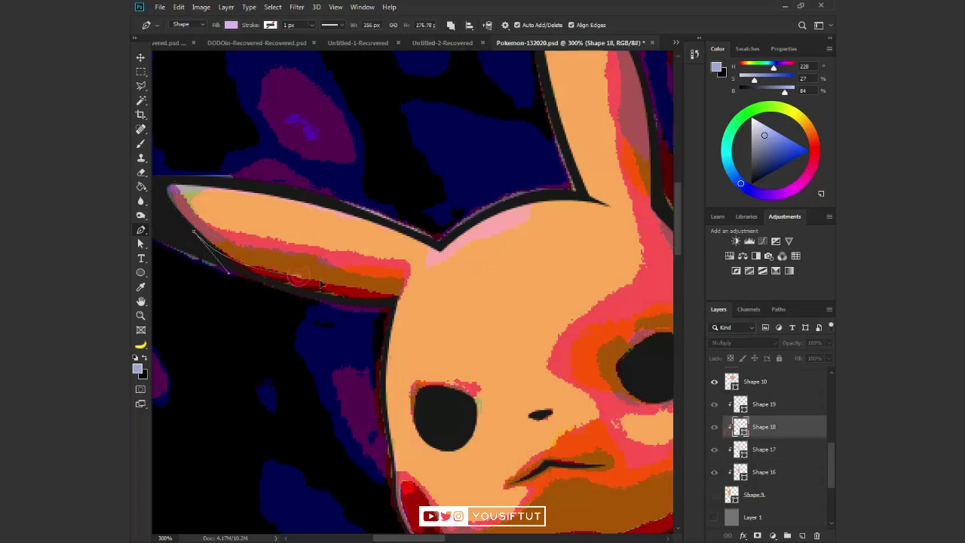
pyautogui.moveTo(395, 303)
pyautogui.mouseDown()
pyautogui.moveTo(265, 282)
pyautogui.moveTo(197, 238)
pyautogui.mouseUp()
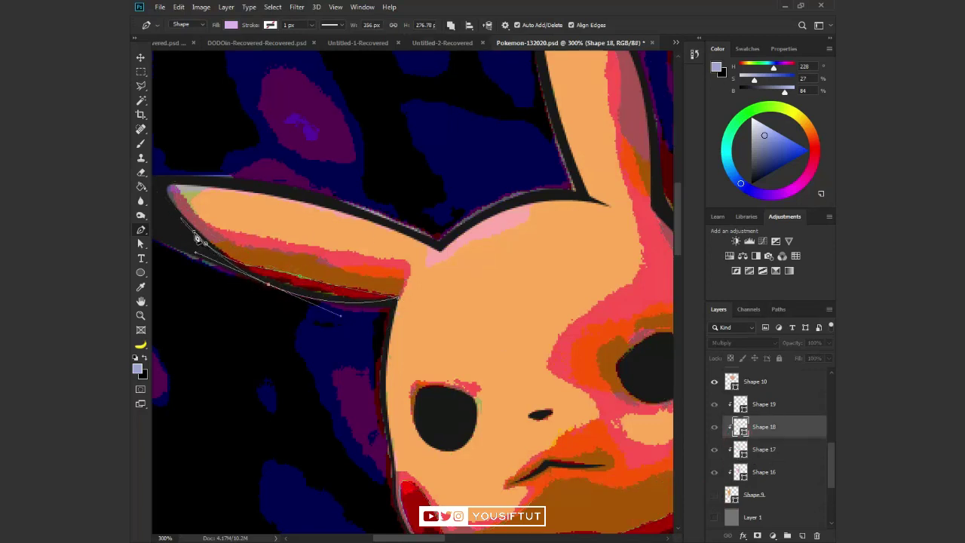
pyautogui.press('Return')
pyautogui.click(715, 495)
pyautogui.hotkey('ctrl', 's')
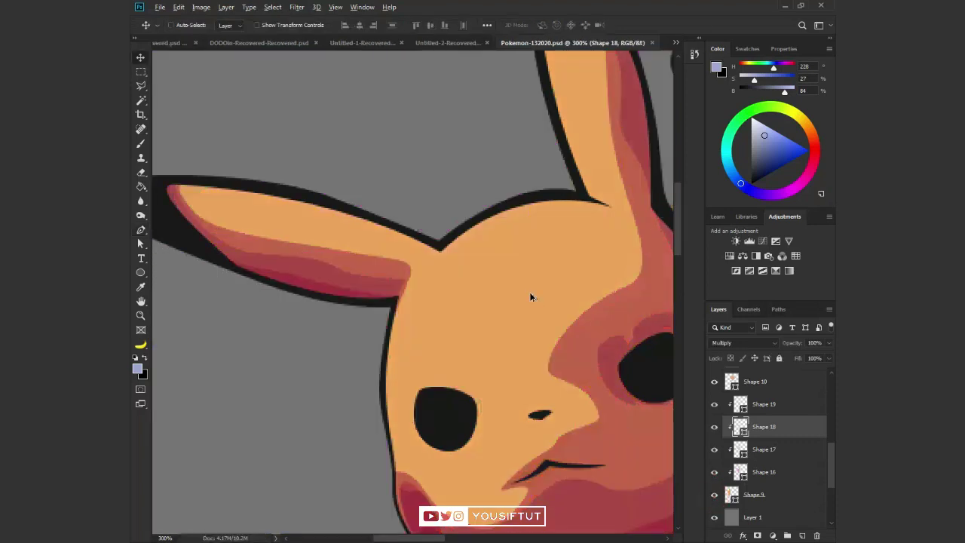
# Zoom around Pikachu's face while toggling the flat background and photo layers to compare
pyautogui.press('z')
pyautogui.keyDown('alt'); pyautogui.click(530, 294); pyautogui.keyUp('alt')
pyautogui.hotkey('ctrl', '+')
pyautogui.hotkey('ctrl', '+')
pyautogui.click(714, 495)
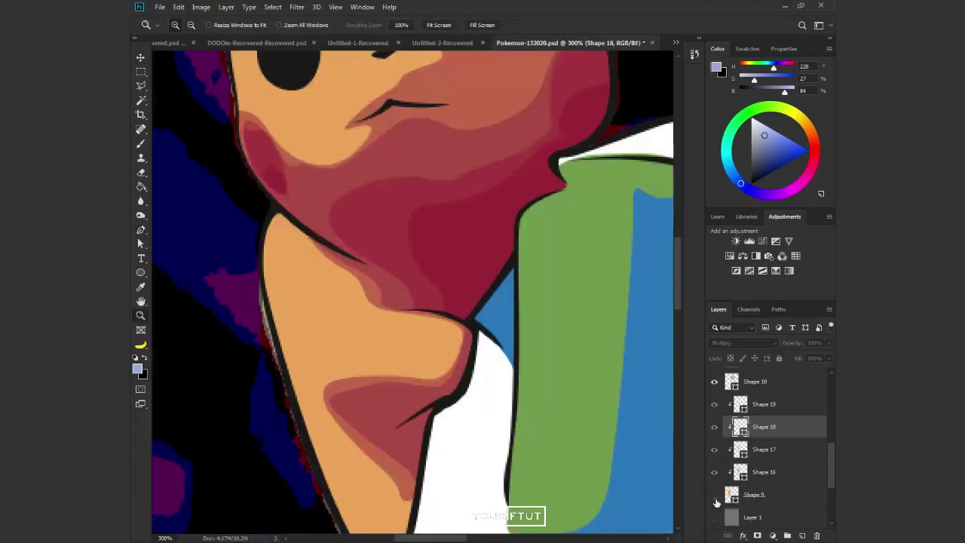
pyautogui.click(714, 498)
pyautogui.scroll(3, 502, 402)
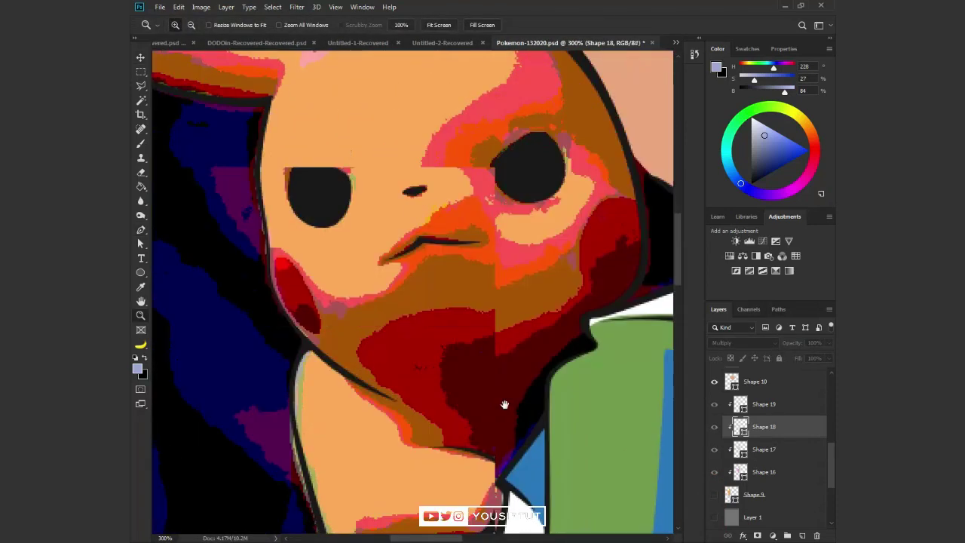
pyautogui.scroll(3, 484, 286)
pyautogui.keyDown('alt'); pyautogui.click(483, 286); pyautogui.keyUp('alt')
pyautogui.scroll(-5, 769, 452)
pyautogui.keyDown('alt'); pyautogui.click(715, 517); pyautogui.keyUp('alt')
pyautogui.scroll(3, 339, 174)
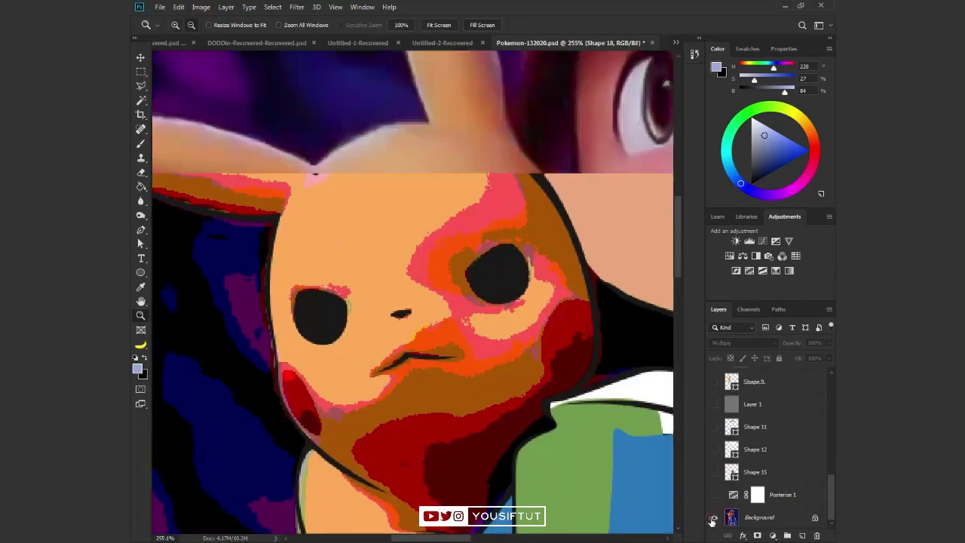
pyautogui.keyDown('alt'); pyautogui.click(715, 517); pyautogui.keyUp('alt')
pyautogui.keyDown('alt'); pyautogui.click(714, 519); pyautogui.keyUp('alt')
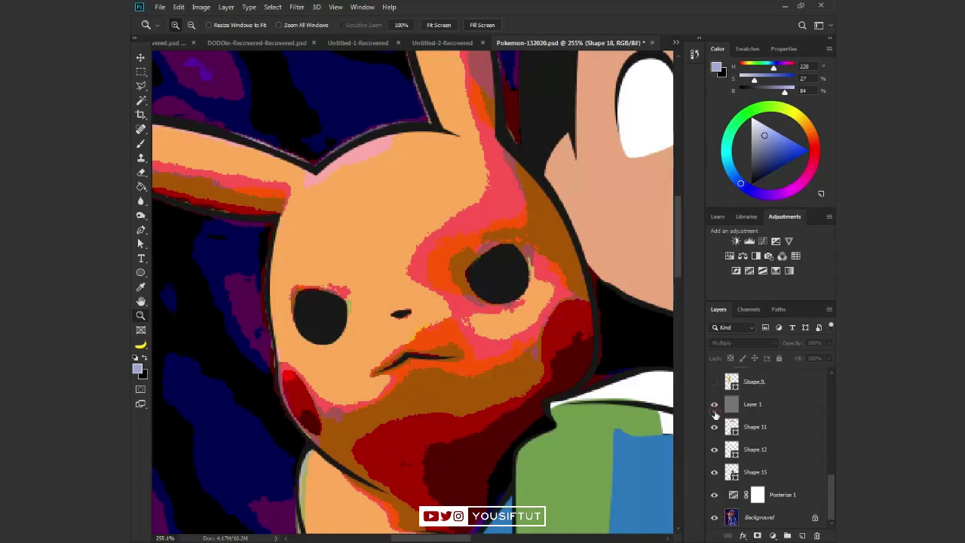
# Compare the flat vector shading against the posterized layers and reference photo
pyautogui.press('v')
pyautogui.click(714, 401)
pyautogui.scroll(1, 730, 491)
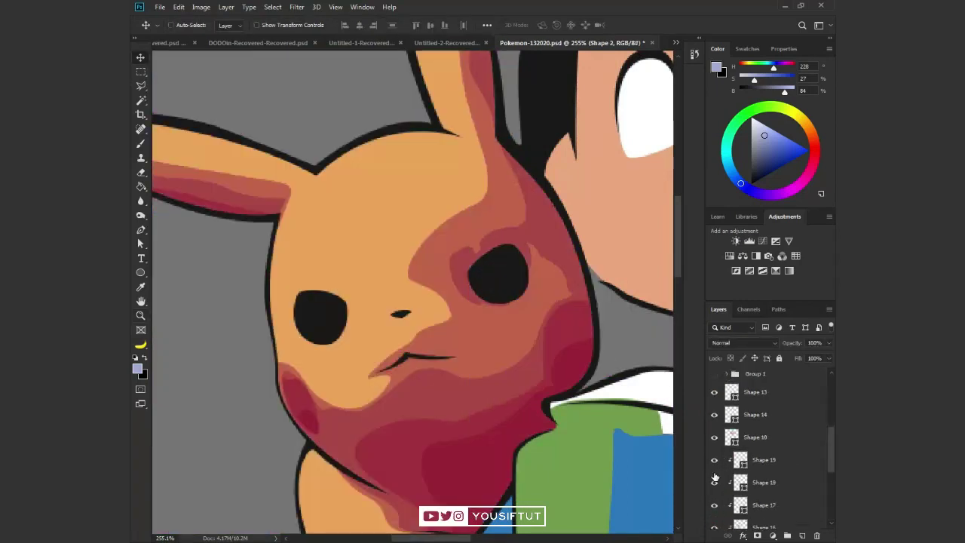
pyautogui.scroll(-2, 730, 492)
pyautogui.click(715, 460)
pyautogui.click(714, 482)
pyautogui.click(714, 461)
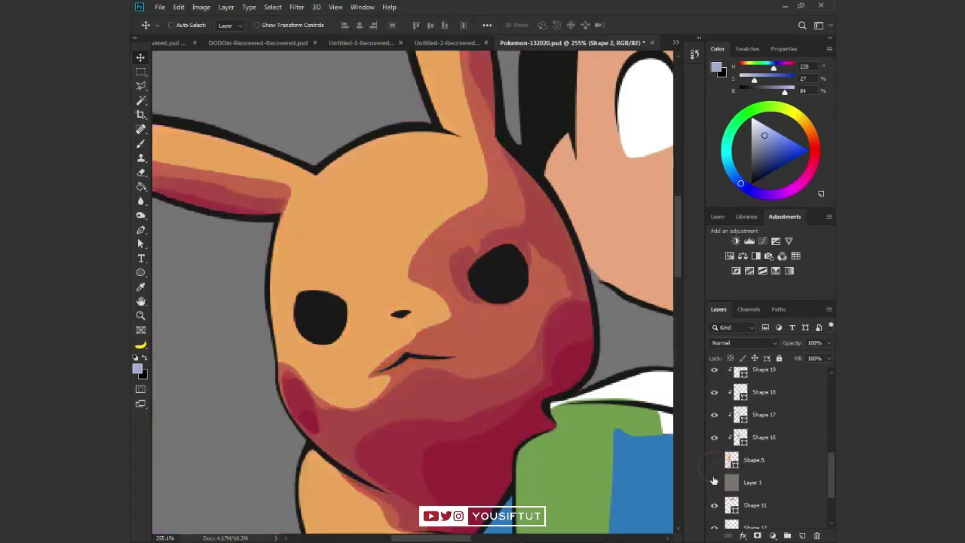
pyautogui.click(714, 461)
# Select Shape 17 and extend its path with a Pen anchor curving over the left eye
pyautogui.click(764, 415)
pyautogui.press('a')
pyautogui.press('p')
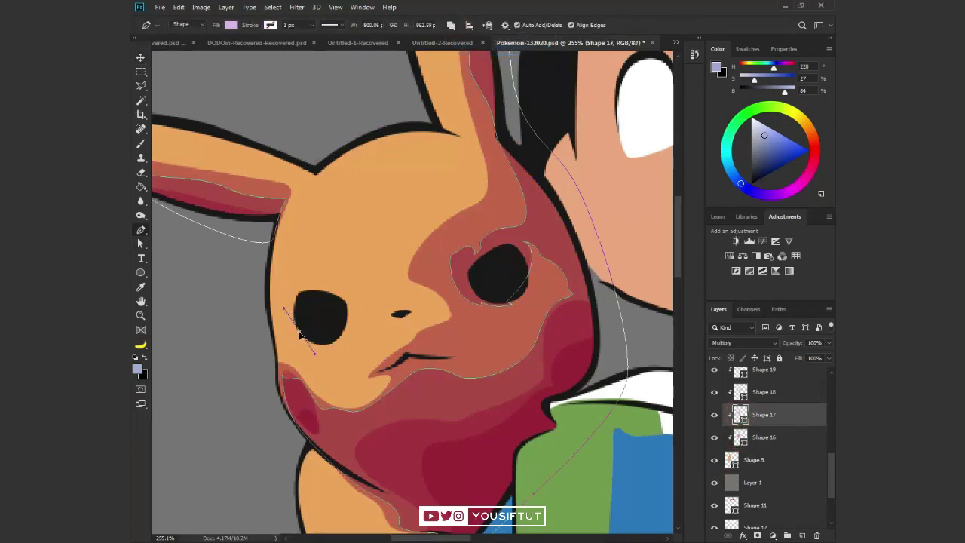
pyautogui.click(346, 326)
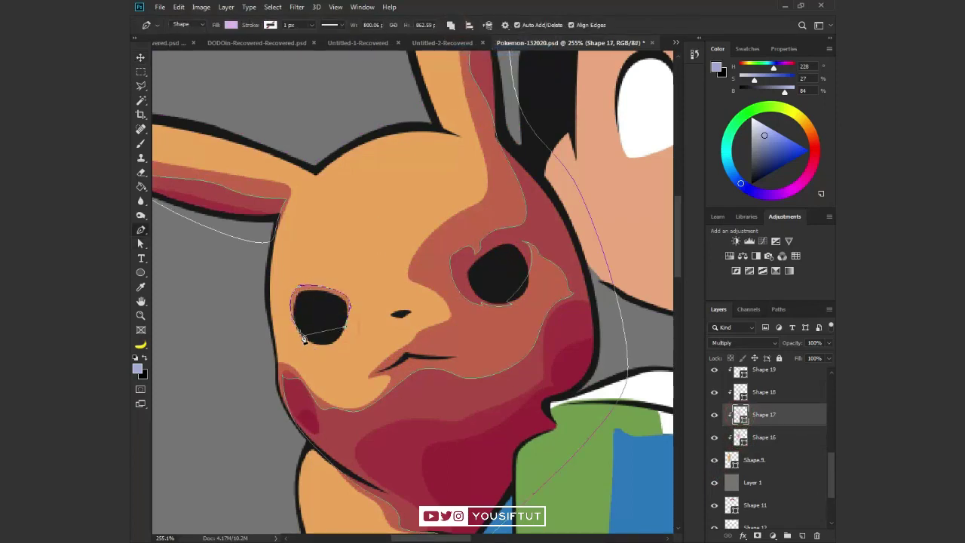
pyautogui.press('a')
pyautogui.click(566, 355)
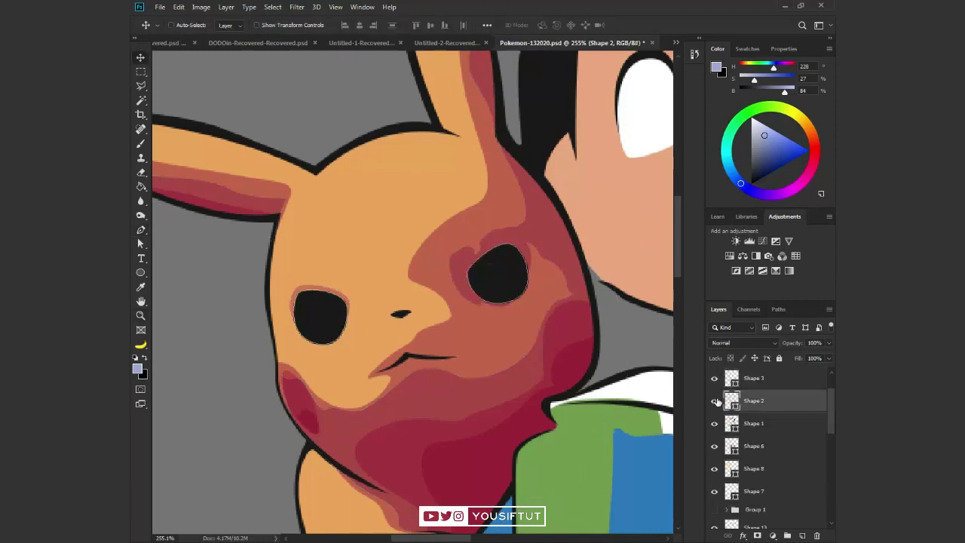
# Draw an ellipse over Pikachu's left eye and briefly compare it with the original photo
pyautogui.click(140, 272)
pyautogui.moveTo(294, 286)
pyautogui.mouseDown()
pyautogui.moveTo(351, 345)
pyautogui.moveTo(365, 344)
pyautogui.mouseUp()
pyautogui.press('v')
pyautogui.scroll(-5, 769, 431)
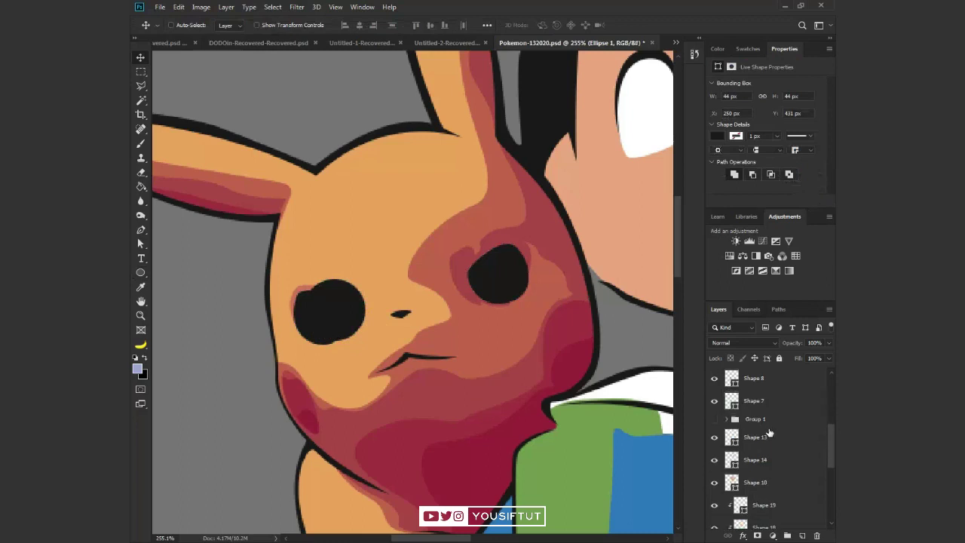
pyautogui.keyDown('alt'); pyautogui.click(714, 517); pyautogui.keyUp('alt')
pyautogui.keyDown('alt'); pyautogui.click(714, 517); pyautogui.keyUp('alt')
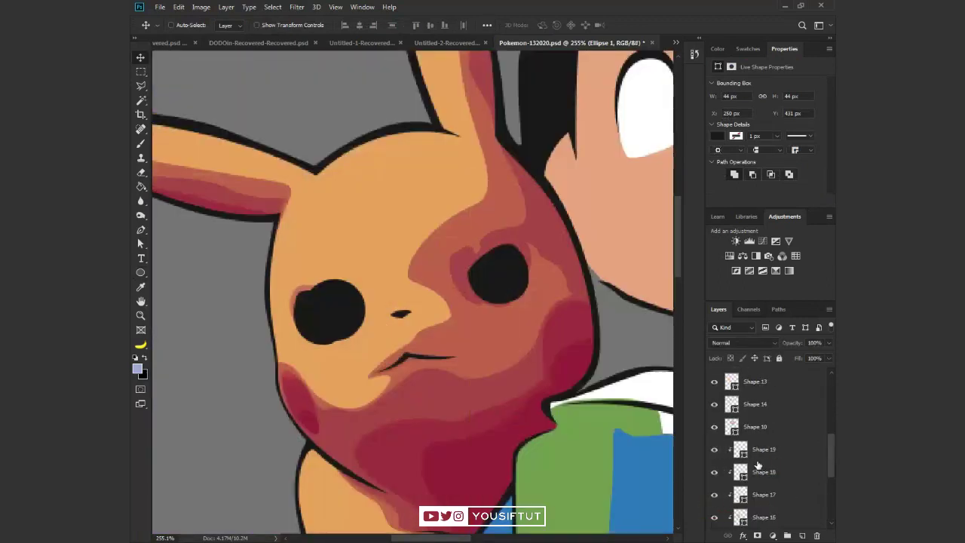
pyautogui.scroll(2, 750, 452)
# Fill the eye ellipse with sampled crimson and narrow it to about 60% width
pyautogui.doubleClick(732, 445)
pyautogui.click(466, 428)
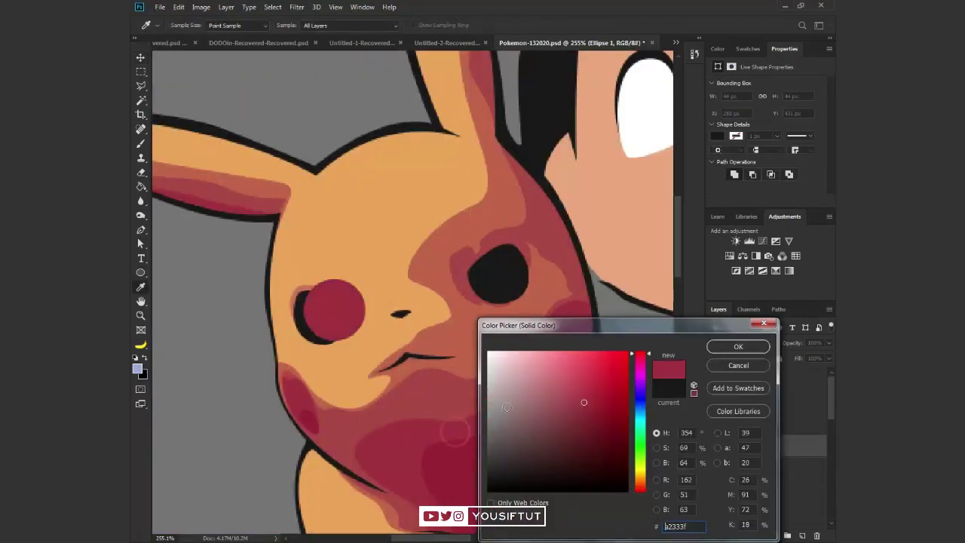
pyautogui.click(738, 346)
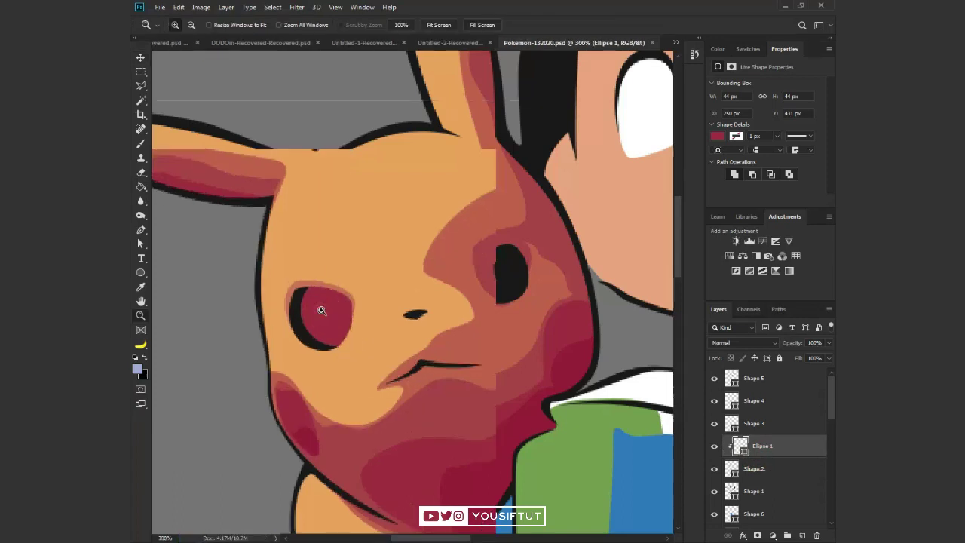
pyautogui.keyDown('alt'); pyautogui.scroll(2, 319, 308); pyautogui.keyUp('alt')
pyautogui.hotkey('ctrl', 't')
pyautogui.moveTo(405, 310); pyautogui.dragTo(359, 314)
pyautogui.press('Return')
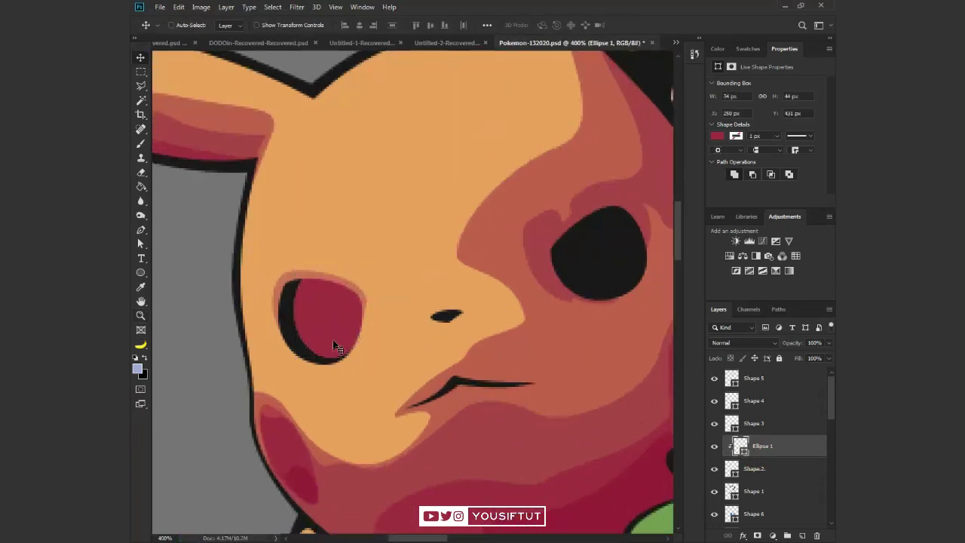
# Recolor the other eye shapes crimson and darken the eye ellipse to near-black
pyautogui.doubleClick(731, 468)
pyautogui.click(334, 323)
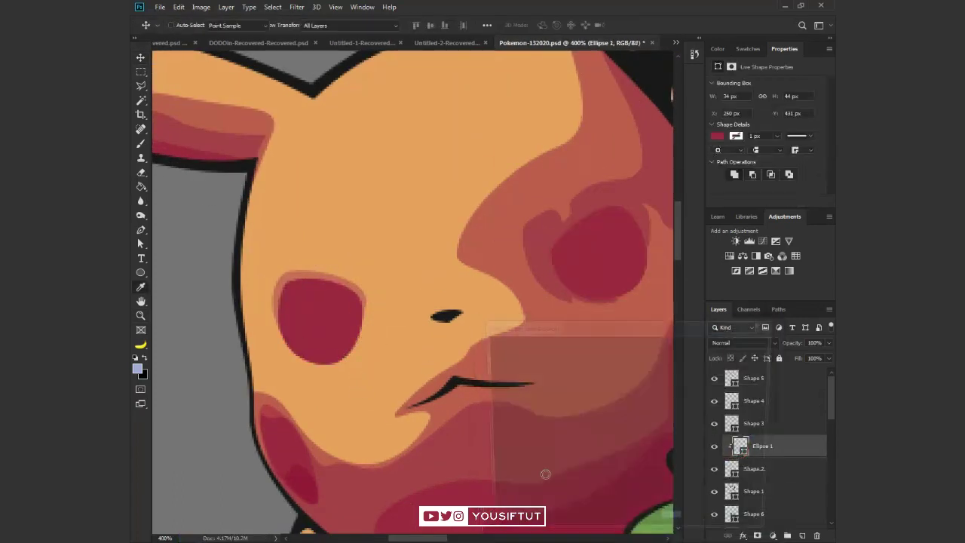
pyautogui.click(743, 346)
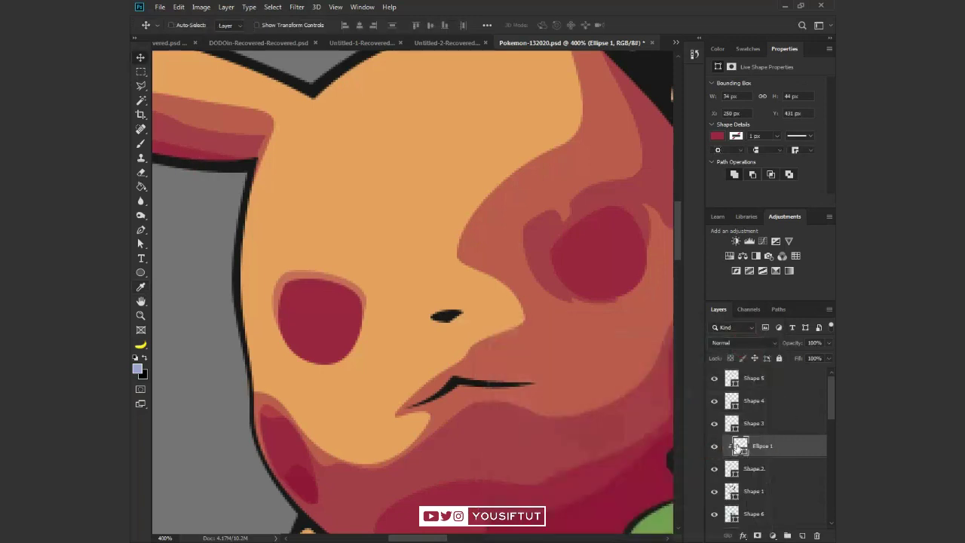
pyautogui.doubleClick(739, 445)
pyautogui.moveTo(564, 452); pyautogui.dragTo(553, 469)
pyautogui.click(733, 348)
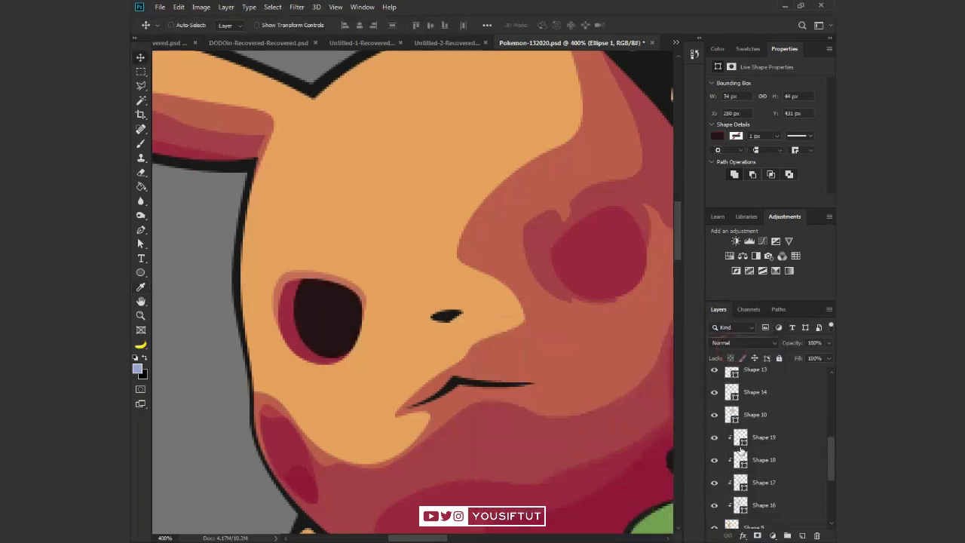
# Duplicate the Background layer, move the copy above Ellipse 1, and hide it
pyautogui.scroll(-2, 769, 452)
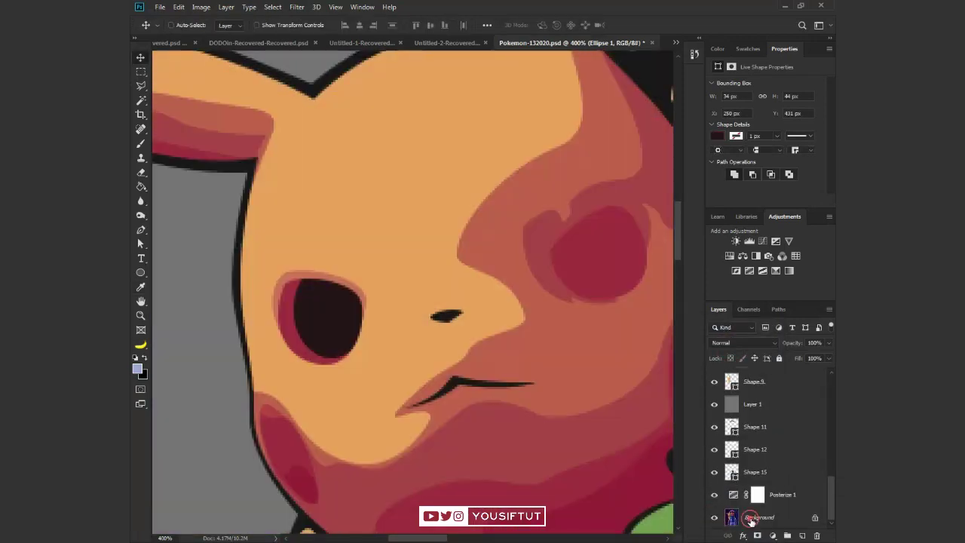
pyautogui.click(751, 517)
pyautogui.hotkey('ctrl', 'j')
pyautogui.moveTo(751, 495)
pyautogui.mouseDown()
pyautogui.moveTo(754, 463)
pyautogui.moveTo(742, 445)
pyautogui.mouseUp()
pyautogui.click(714, 446)
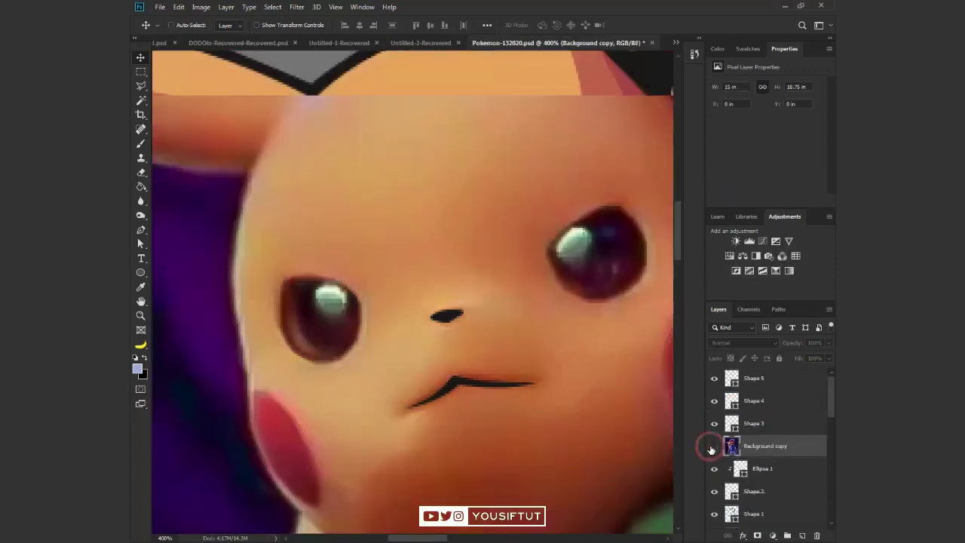
# Draw a small white highlight ellipse (Ellipse 2) on the left eye
pyautogui.click(762, 468)
pyautogui.click(141, 272)
pyautogui.moveTo(352, 321); pyautogui.dragTo(353, 321)
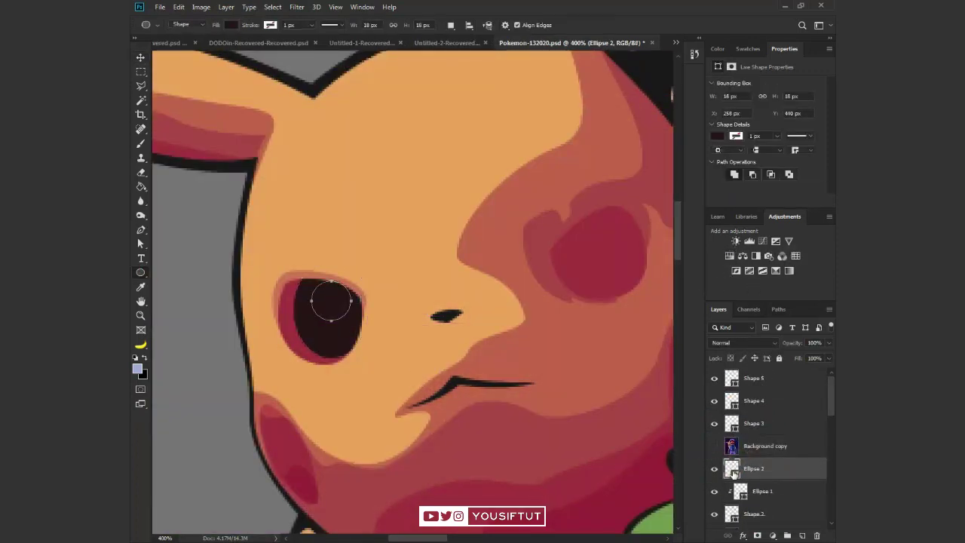
pyautogui.doubleClick(741, 469)
pyautogui.click(518, 366)
pyautogui.click(739, 344)
pyautogui.press('v')
pyautogui.click(714, 445)
# Duplicate Shape 2, fill the copy dark maroon, and shrink it to about 95%
pyautogui.click(754, 513)
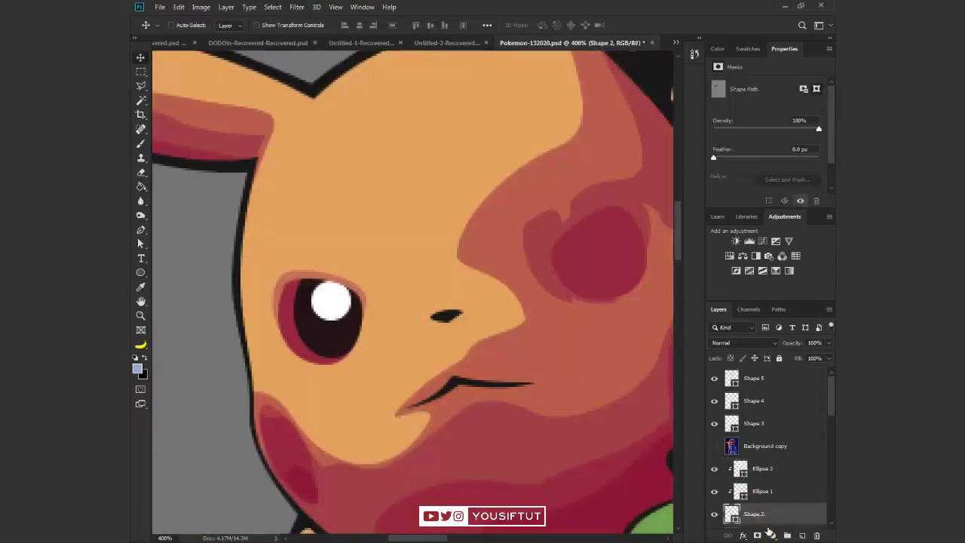
pyautogui.scroll(-2, 754, 482)
pyautogui.press('a')
pyautogui.hotkey('ctrl', 'j')
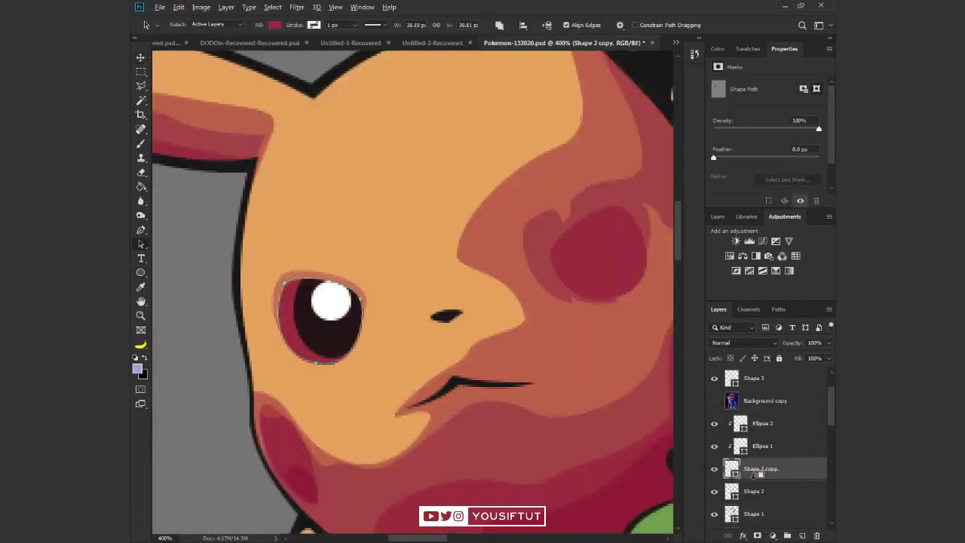
pyautogui.press('v')
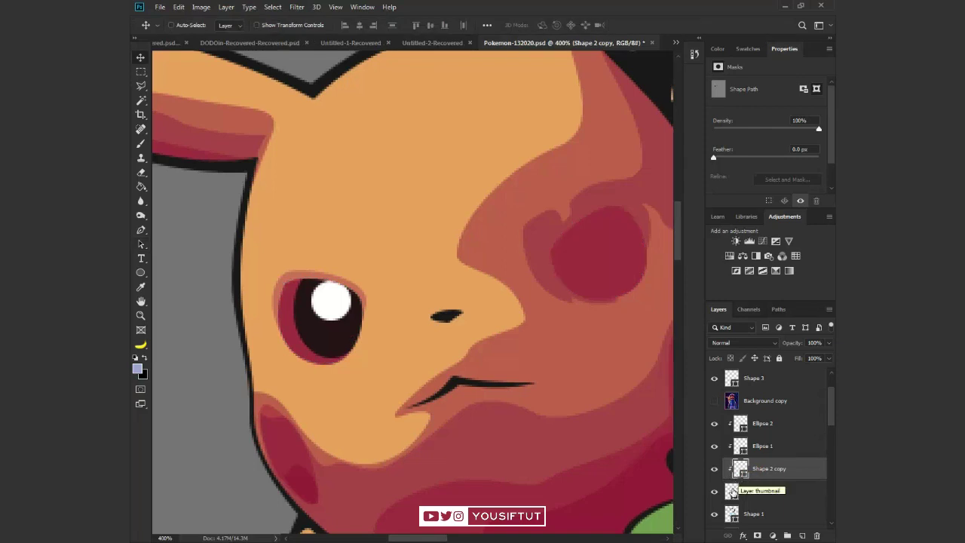
pyautogui.doubleClick(737, 469)
pyautogui.click(553, 467)
pyautogui.press('Return')
pyautogui.hotkey('ctrl', 't')
pyautogui.moveTo(278, 362); pyautogui.dragTo(284, 358)
pyautogui.press('Return')
# Mask Shape 2 copy with a 75 px brush, hiding the red rim along the eye's top
pyautogui.hotkey('ctrl', '-')
pyautogui.hotkey('ctrl', '+')
pyautogui.press('b')
pyautogui.rightClick(308, 286)
pyautogui.moveTo(400, 303); pyautogui.dragTo(382, 303)
pyautogui.rightClick(329, 279)
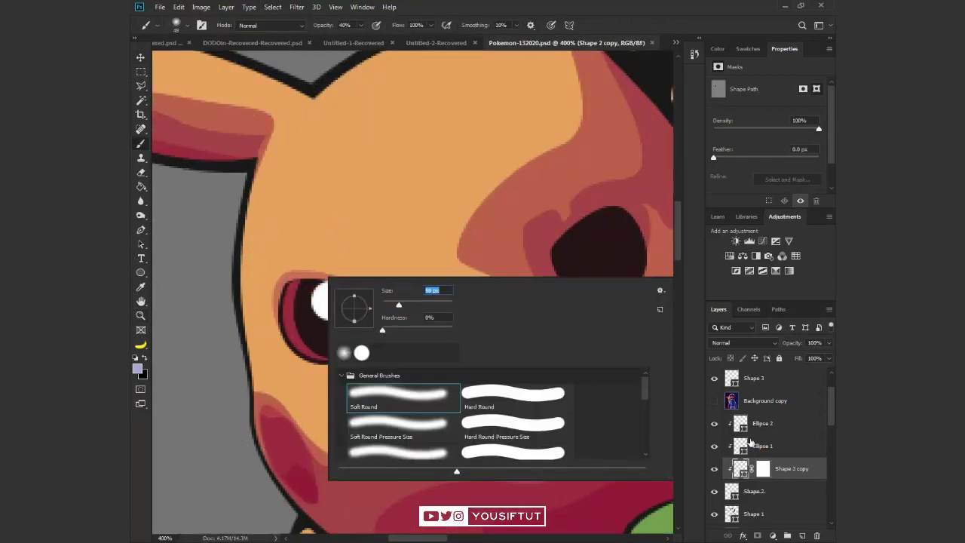
pyautogui.press('Return')
pyautogui.moveTo(309, 278); pyautogui.dragTo(359, 279)
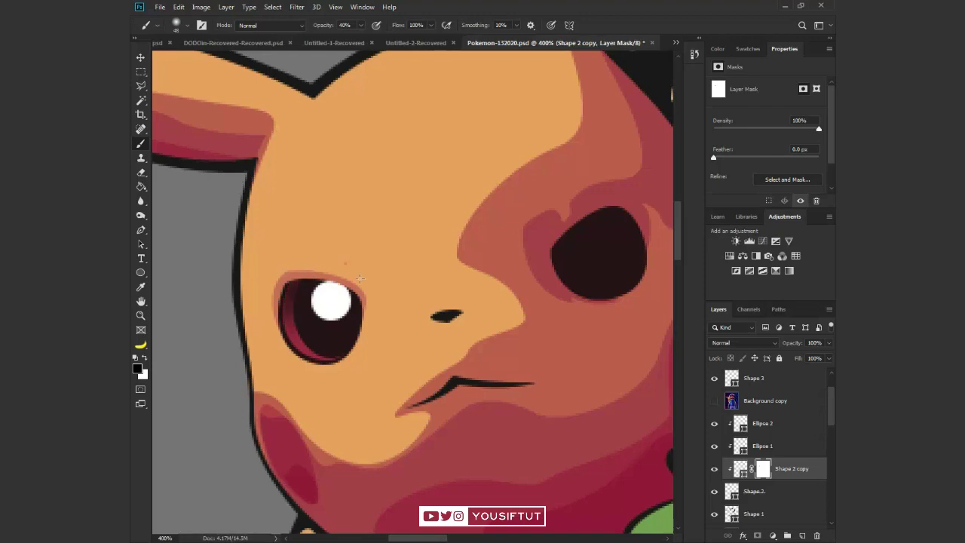
pyautogui.scroll(-4, 392, 234)
pyautogui.scroll(3, 379, 274)
pyautogui.scroll(3, 352, 287)
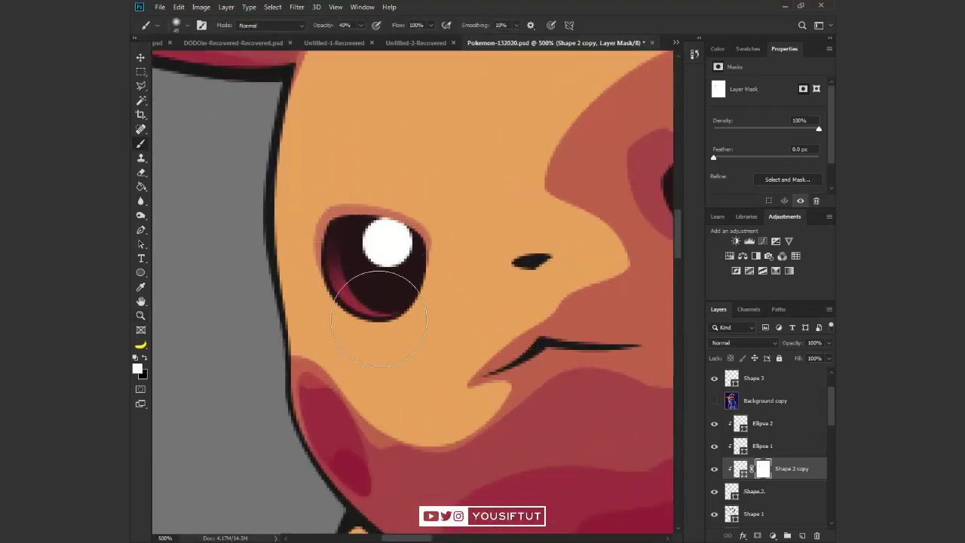
# Mask Ellipse 2 with a smaller brush to darken the highlight's lower part
pyautogui.press('v')
pyautogui.keyDown('ctrl'); pyautogui.click(408, 249); pyautogui.keyUp('ctrl')
pyautogui.press('b')
pyautogui.press('[')
pyautogui.moveTo(404, 286); pyautogui.dragTo(382, 324)
# Set the highlight fill to ffffff and nudge it up slightly
pyautogui.press('z')
pyautogui.hotkey('ctrl', '0')
pyautogui.click(370, 233)
pyautogui.moveTo(499, 424); pyautogui.dragTo(484, 327)
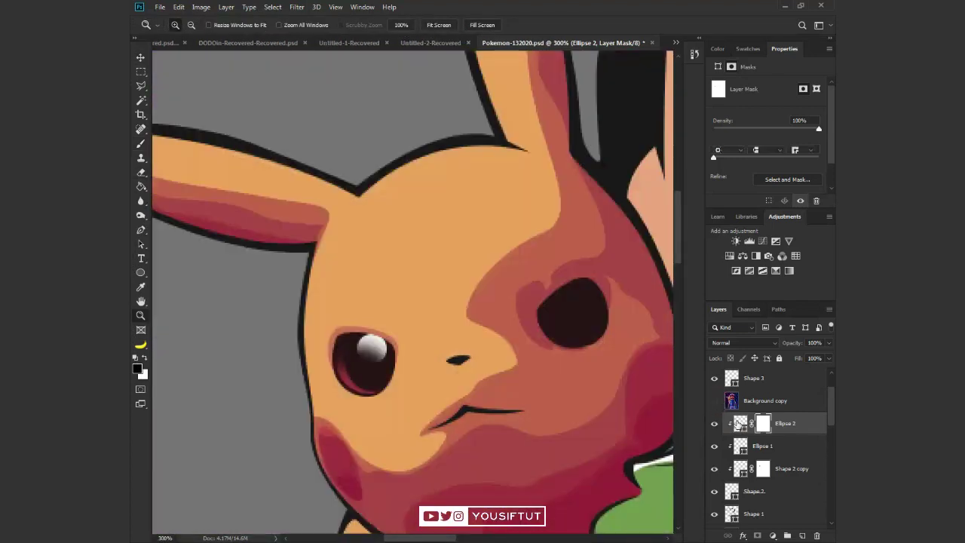
pyautogui.doubleClick(741, 422)
pyautogui.write('ffffff')
pyautogui.click(737, 346)
pyautogui.press('v')
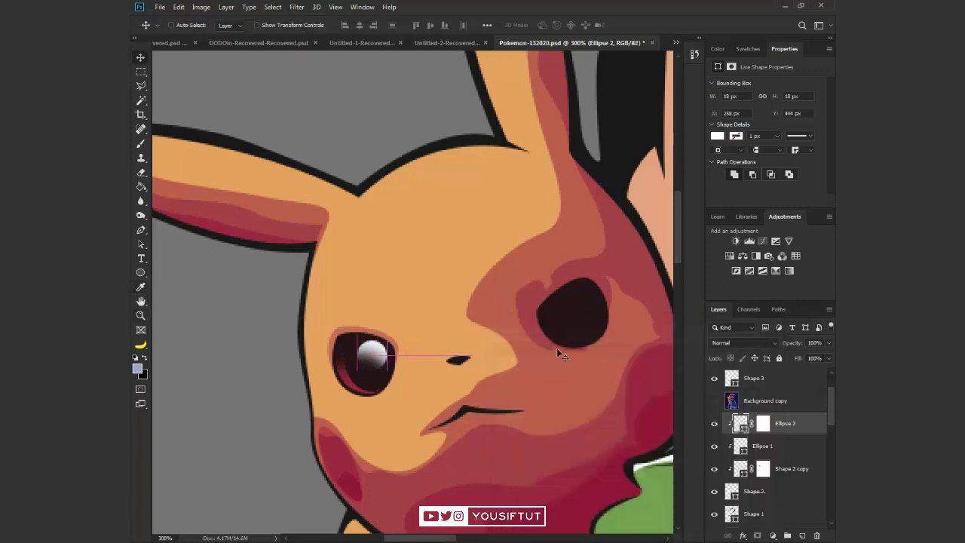
pyautogui.moveTo(373, 355); pyautogui.dragTo(373, 351)
# Check the eyes against the reference photo and select the Shape 2 eye layer
pyautogui.moveTo(597, 336); pyautogui.dragTo(509, 287)
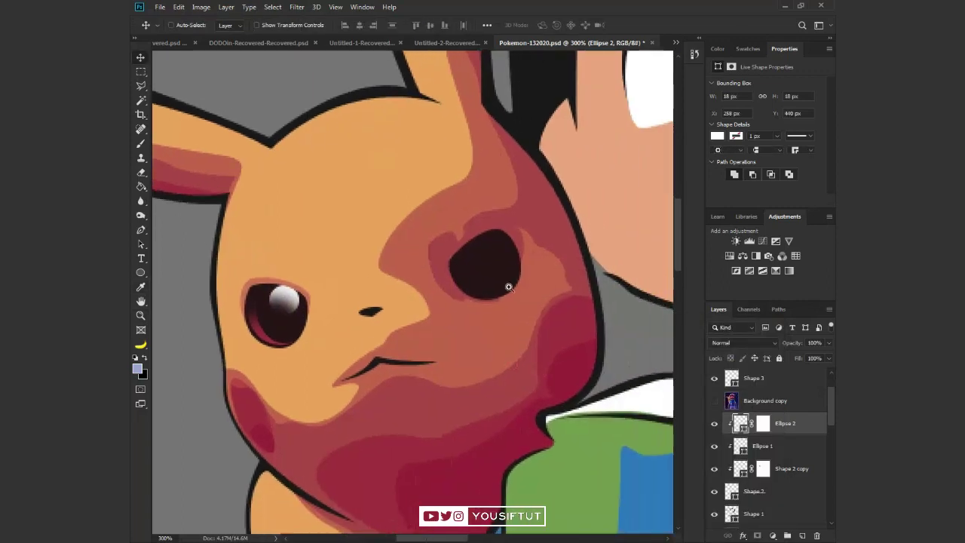
pyautogui.scroll(1, 509, 288)
pyautogui.click(714, 401)
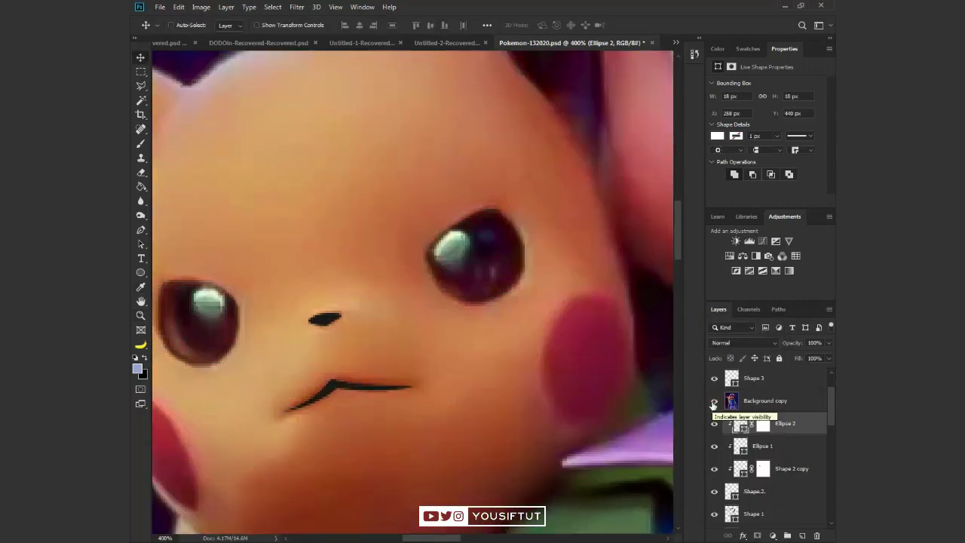
pyautogui.click(714, 400)
pyautogui.press('a')
pyautogui.click(491, 302)
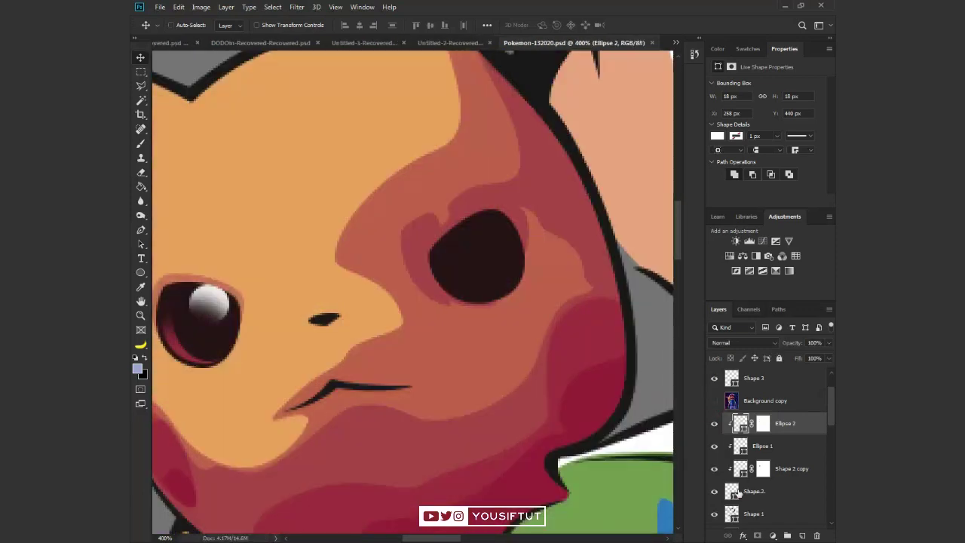
# Duplicate the Shape 2 eye layer twice and scale a copy to about 92%
pyautogui.press('v')
pyautogui.hotkey('ctrl', 'j')
pyautogui.moveTo(754, 490); pyautogui.dragTo(756, 499)
pyautogui.hotkey('ctrl', 't')
pyautogui.moveTo(520, 299)
pyautogui.mouseDown()
pyautogui.moveTo(511, 289)
pyautogui.moveTo(519, 298)
pyautogui.mouseUp()
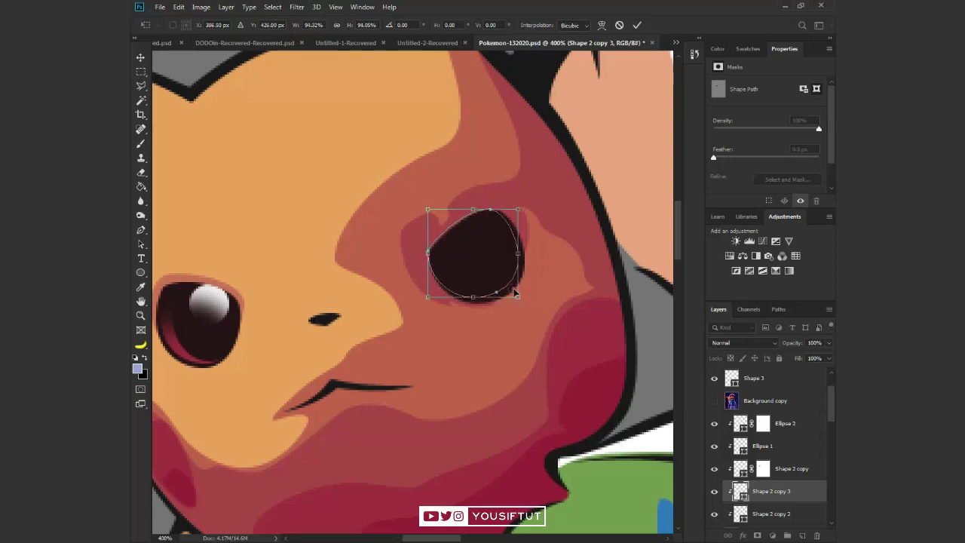
pyautogui.press('Return')
# Recolour the eye copies: one red for the rim, one dark brown for the pupil
pyautogui.doubleClick(739, 491)
pyautogui.click(581, 400)
pyautogui.click(738, 344)
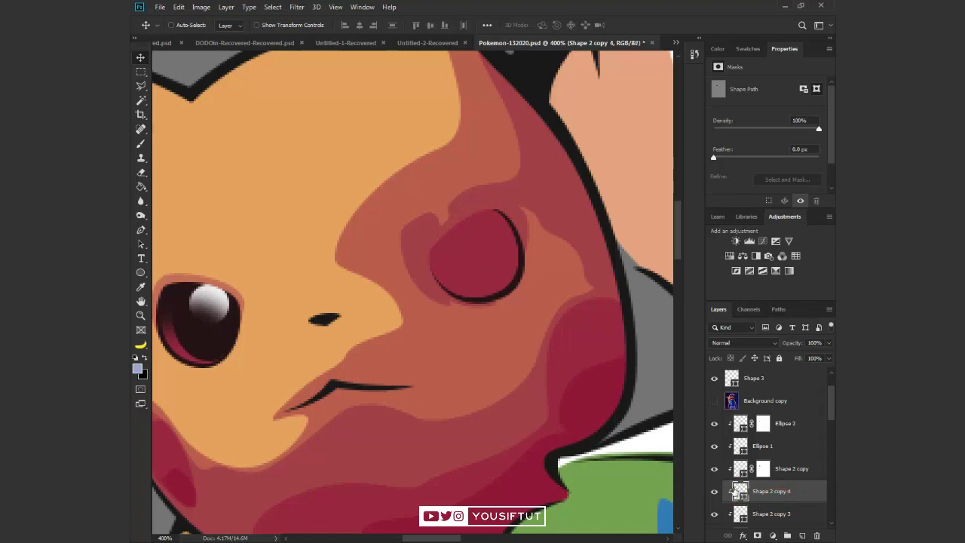
pyautogui.doubleClick(740, 490)
pyautogui.click(551, 469)
pyautogui.click(739, 345)
# Shrink the dark brown pupil so it sits inside the red rim
pyautogui.hotkey('ctrl', 't')
pyautogui.moveTo(520, 297); pyautogui.dragTo(513, 289)
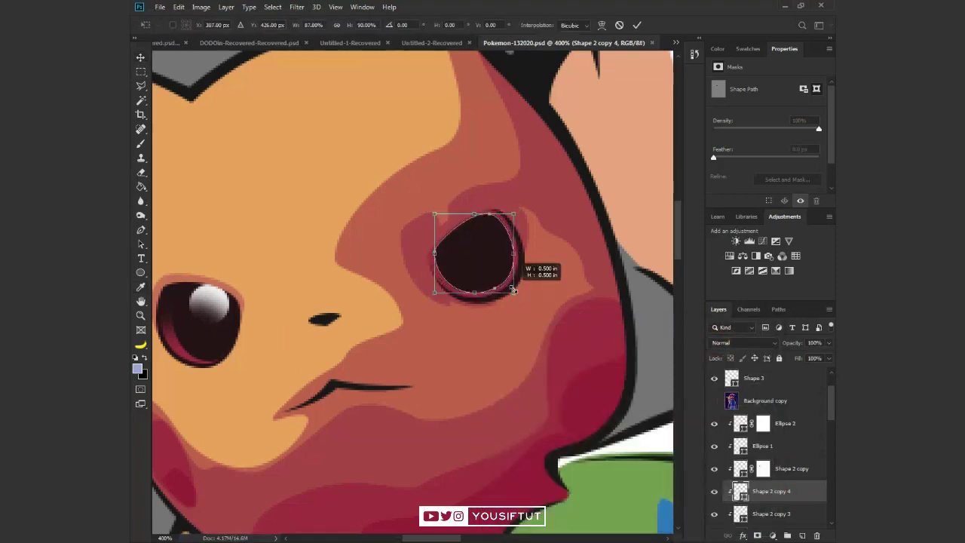
pyautogui.press('Return')
pyautogui.press('z')
pyautogui.keyDown('alt'); pyautogui.click(502, 275); pyautogui.keyUp('alt')
pyautogui.keyDown('alt'); pyautogui.click(533, 287); pyautogui.keyUp('alt')
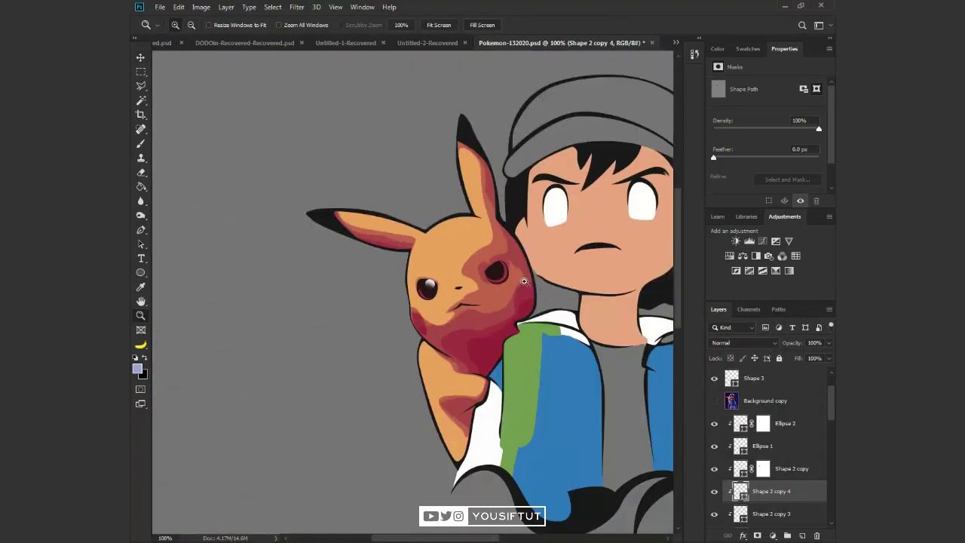
pyautogui.click(715, 401)
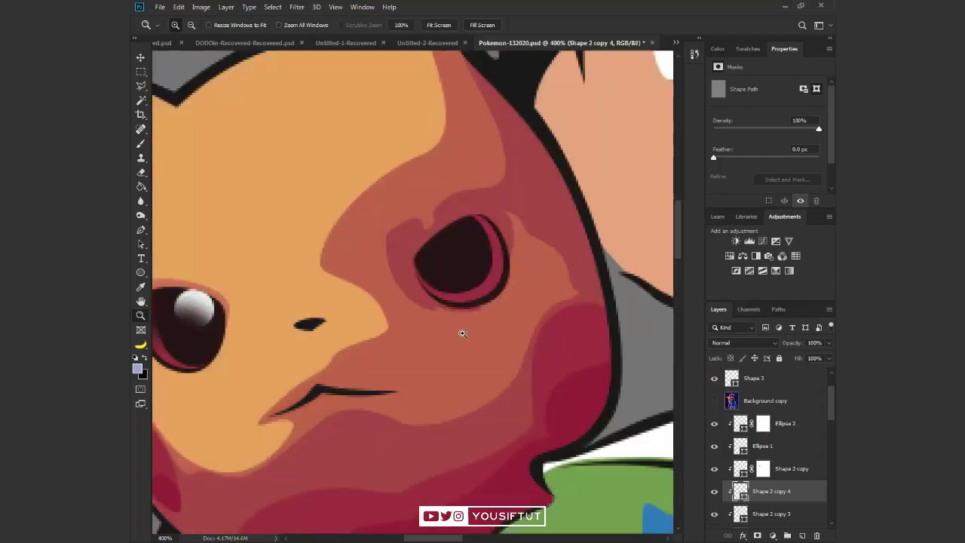
# Reshape the pupil into a clean circle and nudge it slightly left
pyautogui.press('a')
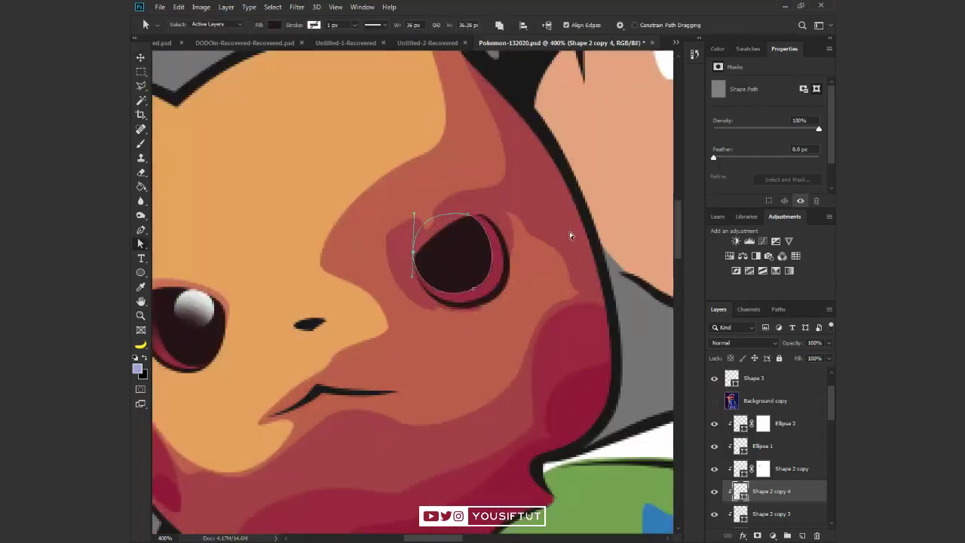
pyautogui.hotkey('ctrl', 't')
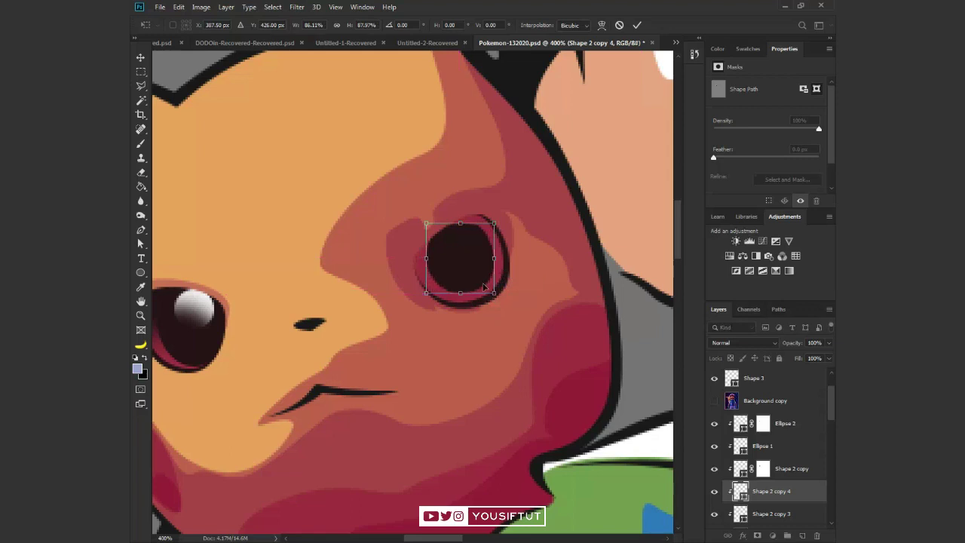
pyautogui.press('Return')
pyautogui.press('v')
pyautogui.press('Left')
# Alt-drag the Ellipse 2 highlight from the left eye onto the right eye
pyautogui.click(784, 422)
pyautogui.moveTo(195, 306)
pyautogui.mouseDown()
pyautogui.moveTo(441, 273)
pyautogui.moveTo(443, 304)
pyautogui.mouseUp()
pyautogui.hotkey('ctrl', 't')
pyautogui.press('Return')
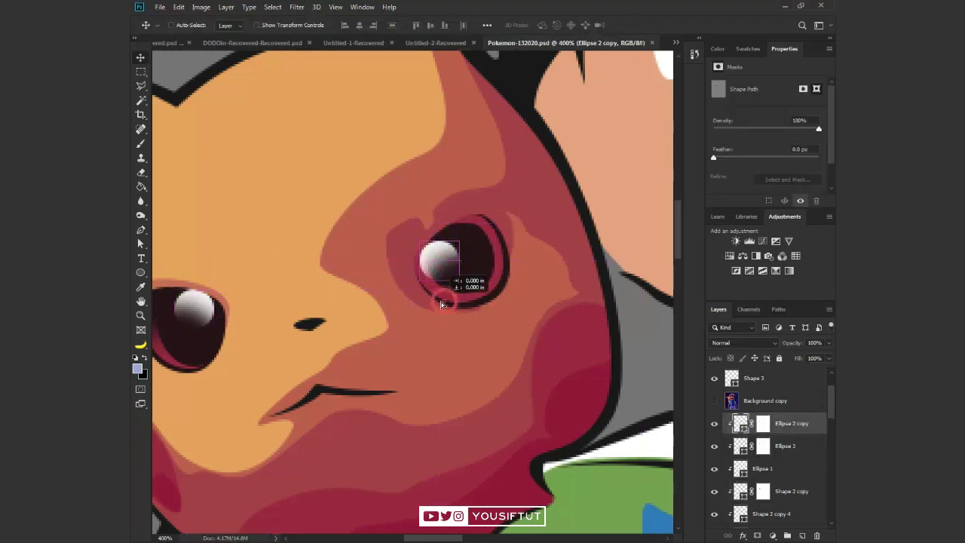
# Select the Shape 2 copy 3 mask, fit the image to screen, and save the file
pyautogui.scroll(-1, 769, 453)
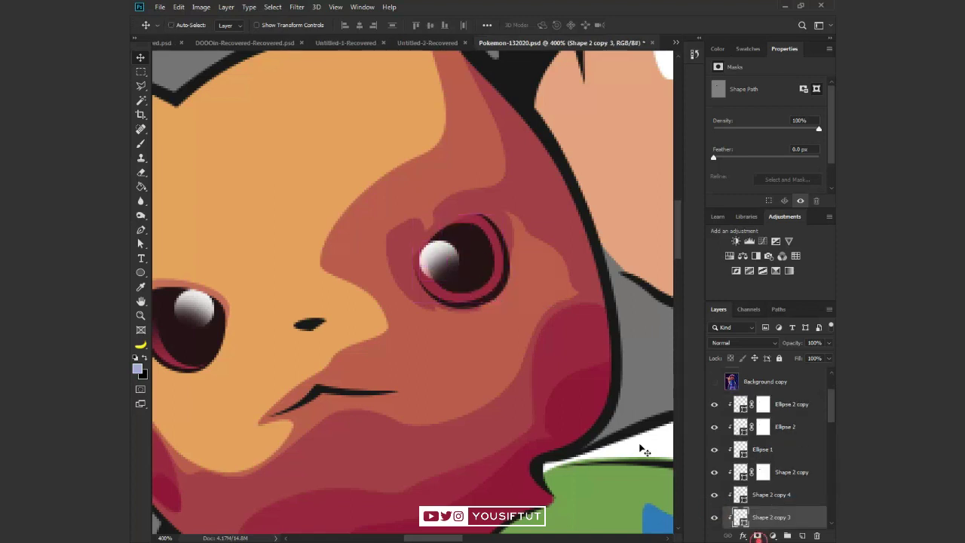
pyautogui.click(763, 517)
pyautogui.press('b')
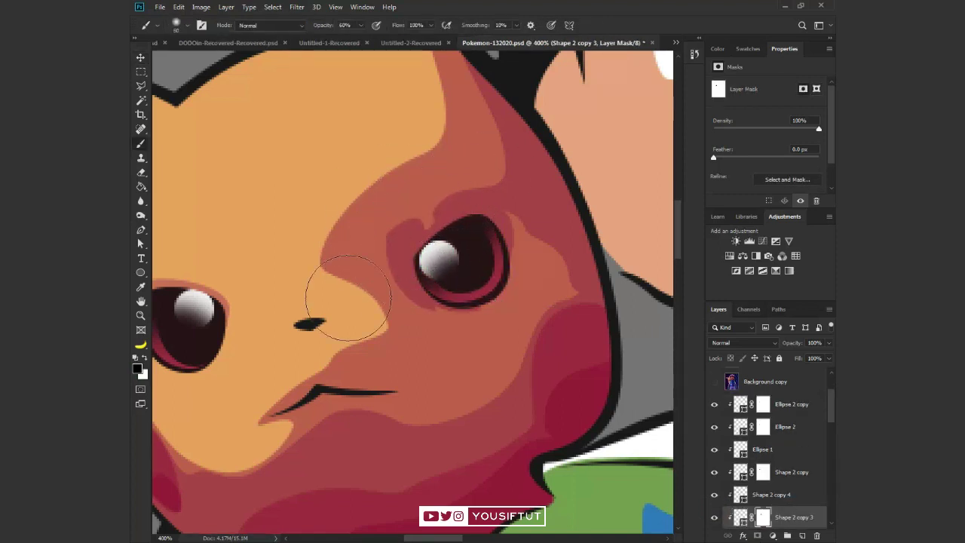
pyautogui.press('v')
pyautogui.hotkey('ctrl', '0')
pyautogui.hotkey('ctrl', '1')
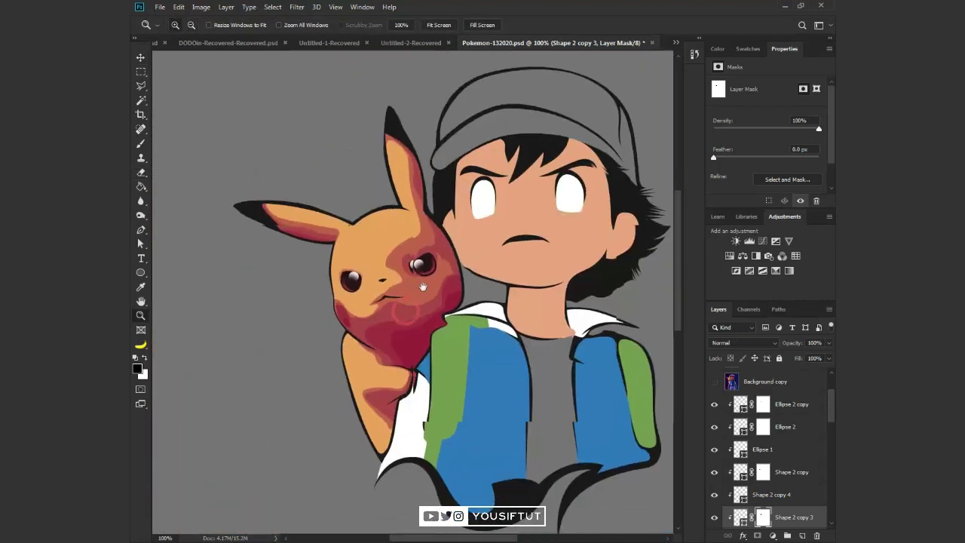
pyautogui.hotkey('ctrl', 's')
# Toggle the copied highlight to compare, then check the Ellipse 1 left-eye highlight
pyautogui.click(715, 407)
pyautogui.click(715, 405)
pyautogui.press('z')
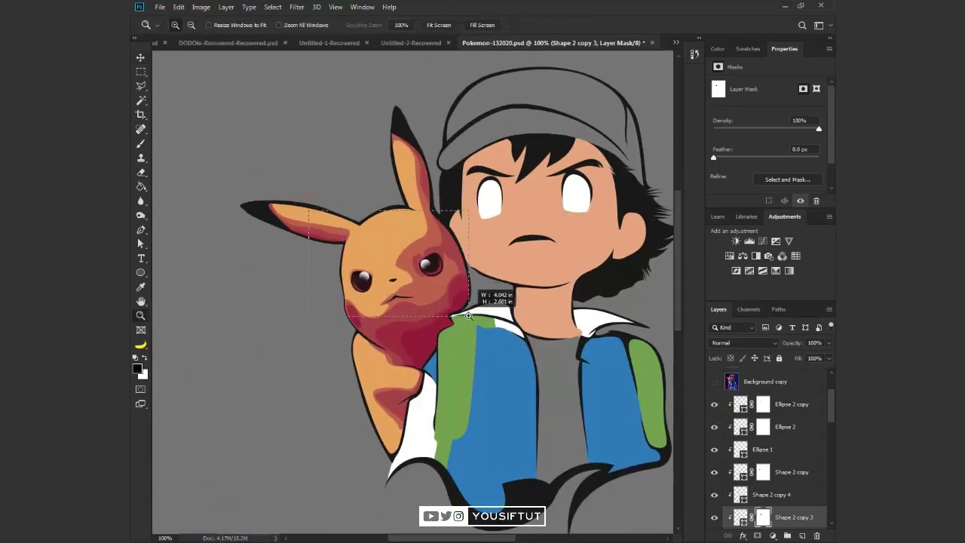
pyautogui.click(469, 316)
pyautogui.press('v')
pyautogui.keyDown('ctrl'); pyautogui.click(333, 379); pyautogui.keyUp('ctrl')
pyautogui.hotkey('ctrl', 't')
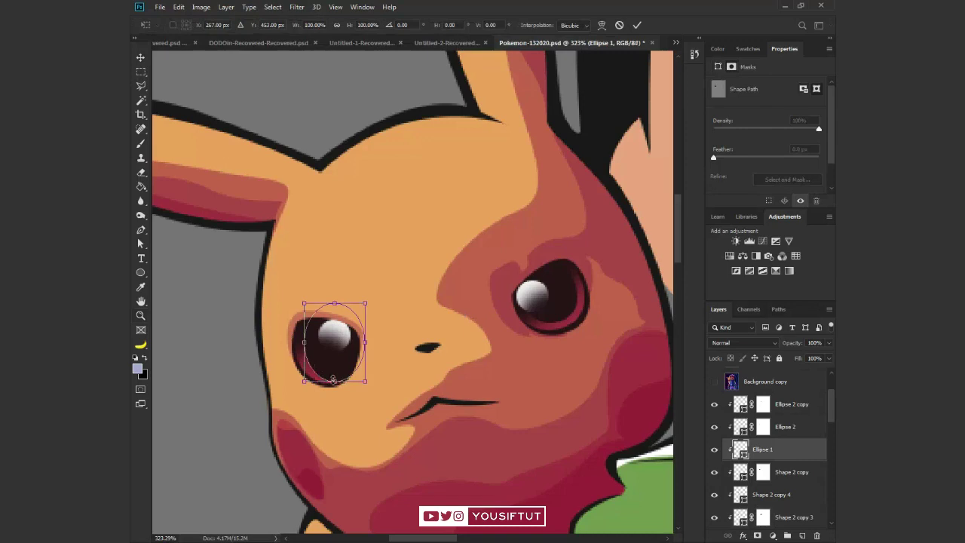
pyautogui.press('Return')
# Toggle Shape 2 to compare the eyes, then zoom to 300% on Pikachu's face
pyautogui.press('z')
pyautogui.keyDown('alt'); pyautogui.click(412, 366); pyautogui.keyUp('alt')
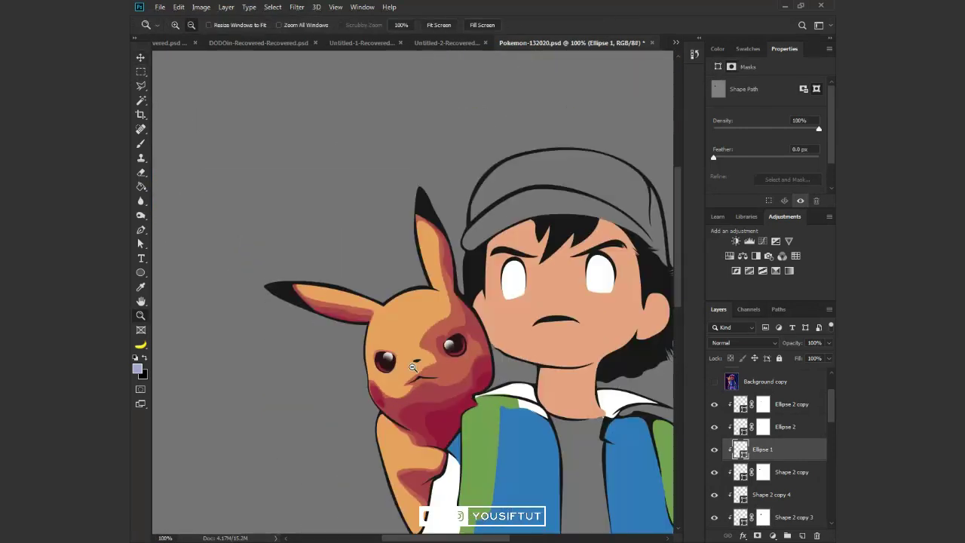
pyautogui.click(412, 366)
pyautogui.scroll(-3, 769, 452)
pyautogui.click(714, 449)
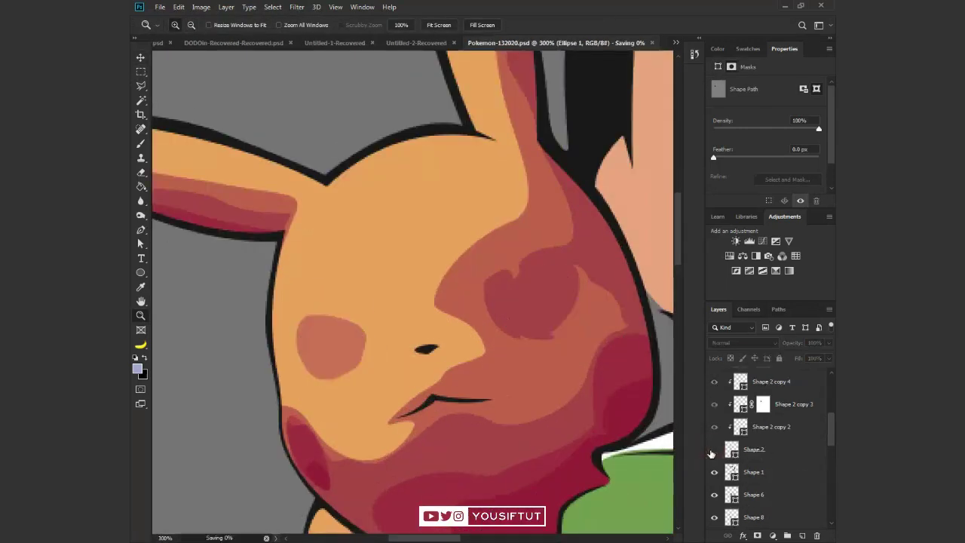
pyautogui.click(714, 449)
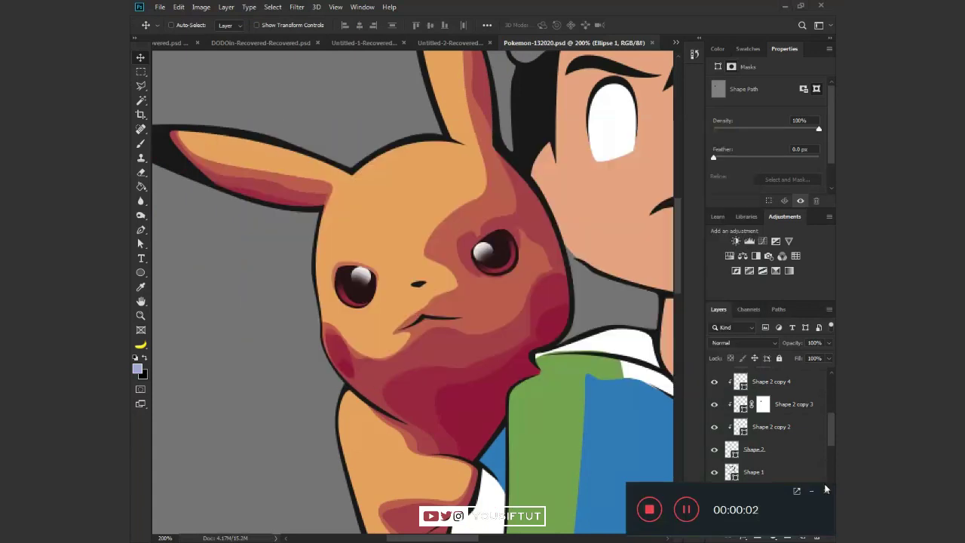
pyautogui.moveTo(510, 315); pyautogui.dragTo(483, 249)
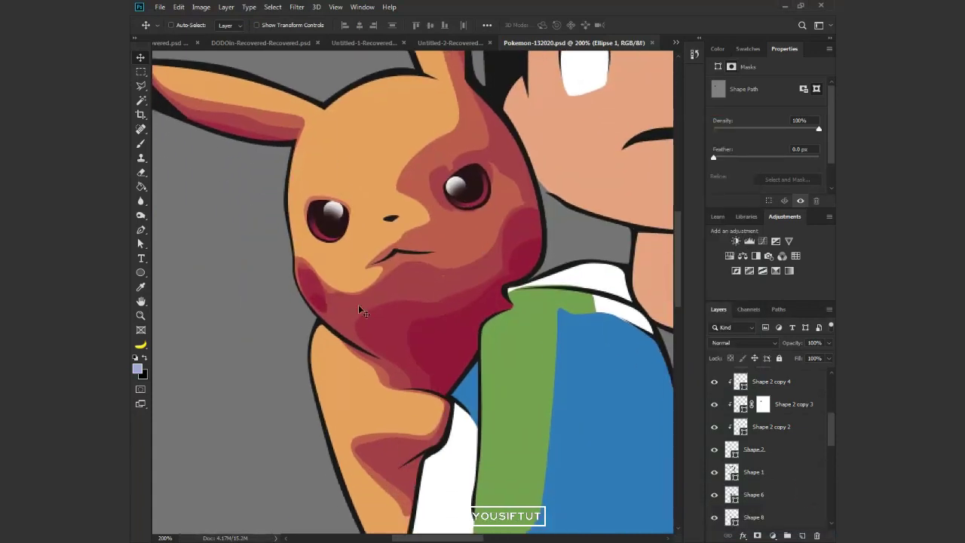
pyautogui.keyDown('ctrl'); pyautogui.click(358, 305); pyautogui.keyUp('ctrl')
# Draw a Pen highlight shape across Pikachu's forehead and set it to Screen blend
pyautogui.press('p')
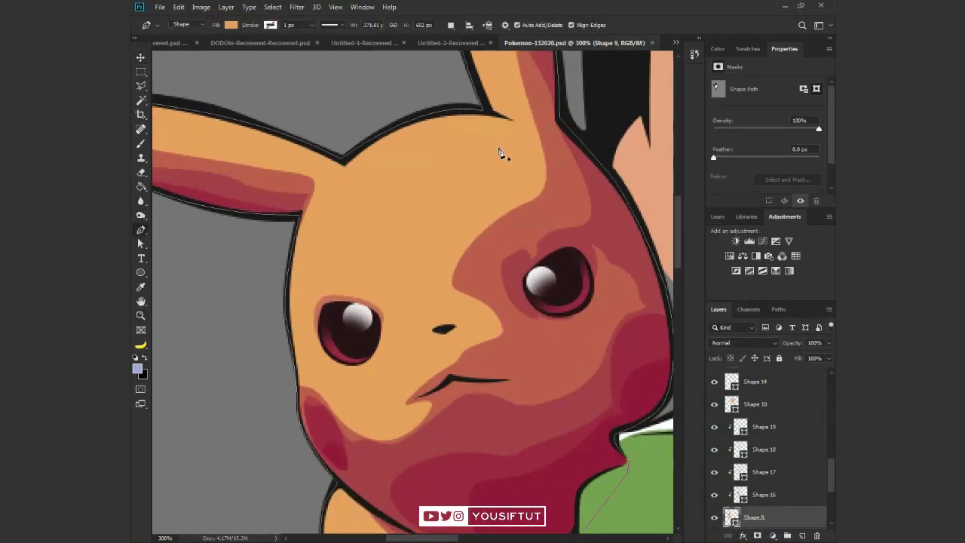
pyautogui.moveTo(501, 152); pyautogui.dragTo(535, 188)
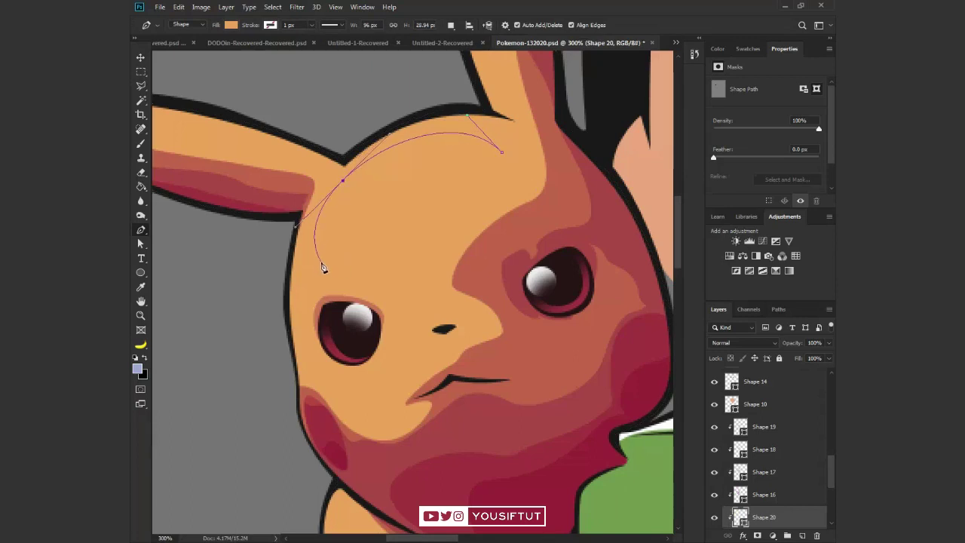
pyautogui.moveTo(483, 118); pyautogui.dragTo(488, 125)
pyautogui.doubleClick(739, 517)
pyautogui.click(741, 344)
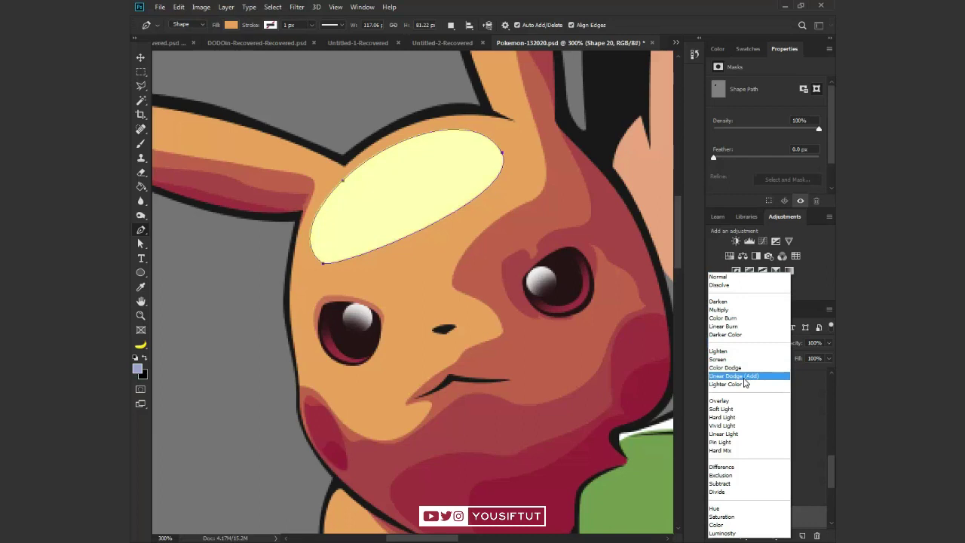
pyautogui.click(735, 375)
# Change the forehead shape's fill to dark green, add a mask, and brush out its edge
pyautogui.doubleClick(739, 518)
pyautogui.moveTo(637, 431); pyautogui.dragTo(637, 457)
pyautogui.click(556, 456)
pyautogui.click(737, 346)
pyautogui.click(757, 535)
pyautogui.press('b')
pyautogui.press('d')
pyautogui.moveTo(344, 254); pyautogui.dragTo(368, 272)
# Zoom to Pikachu's chin and draw an oval highlight shape under it
pyautogui.press('a')
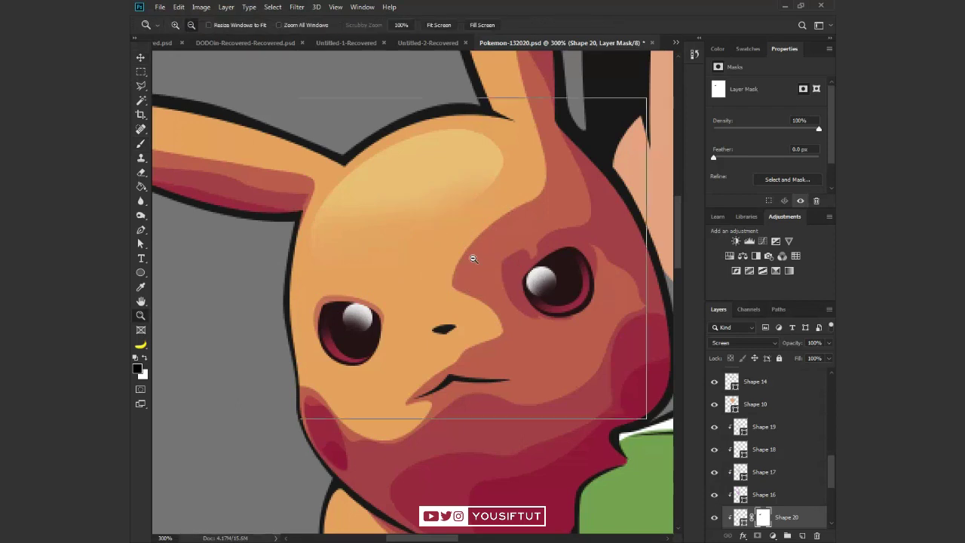
pyautogui.moveTo(470, 256); pyautogui.dragTo(433, 326)
pyautogui.press('p')
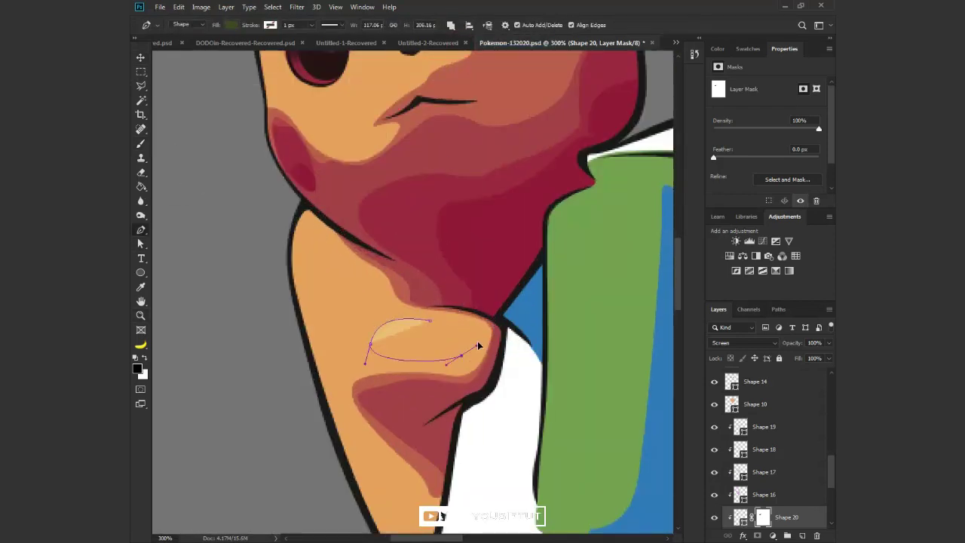
pyautogui.click(431, 322)
pyautogui.press('b')
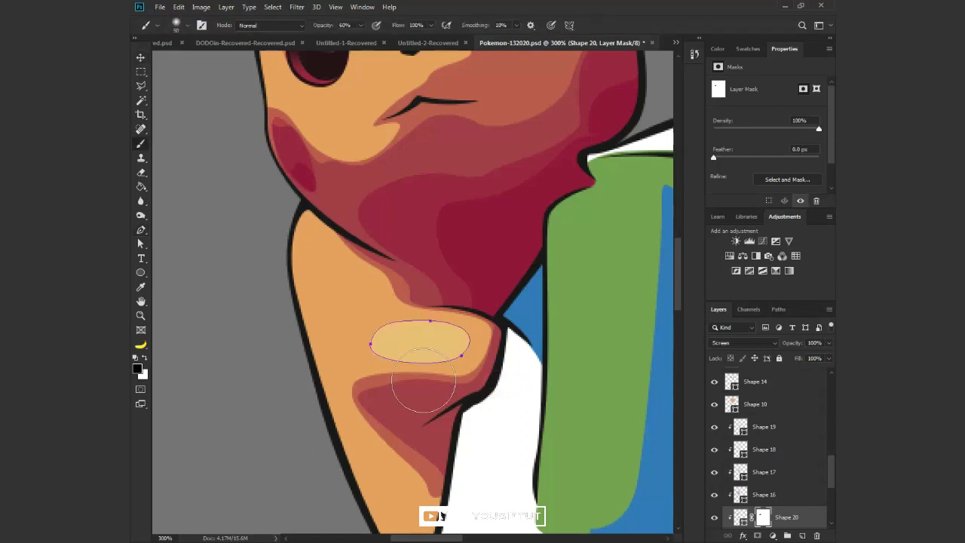
# Zoom back onto Pikachu's face and show the Background copy reference photo
pyautogui.press('v')
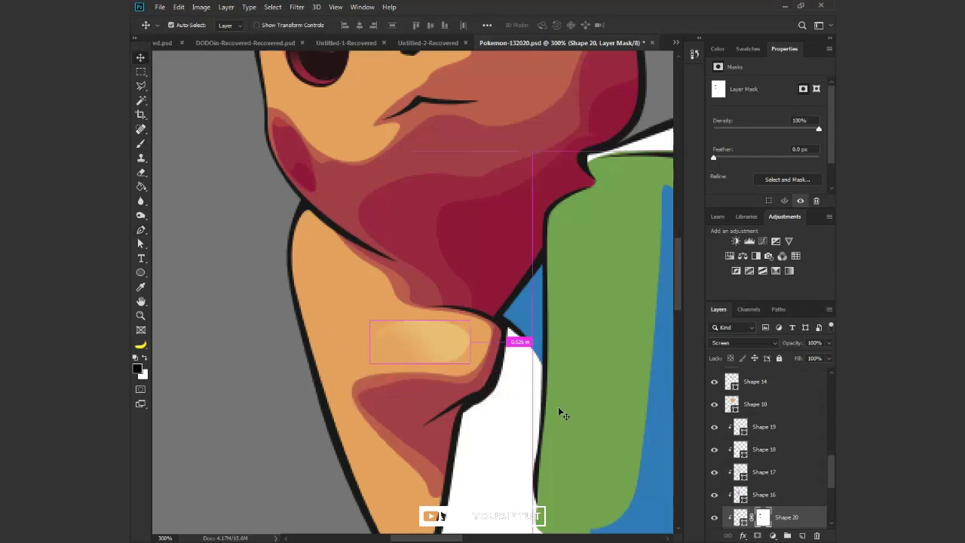
pyautogui.hotkey('ctrl', '1')
pyautogui.press('z')
pyautogui.click(296, 236)
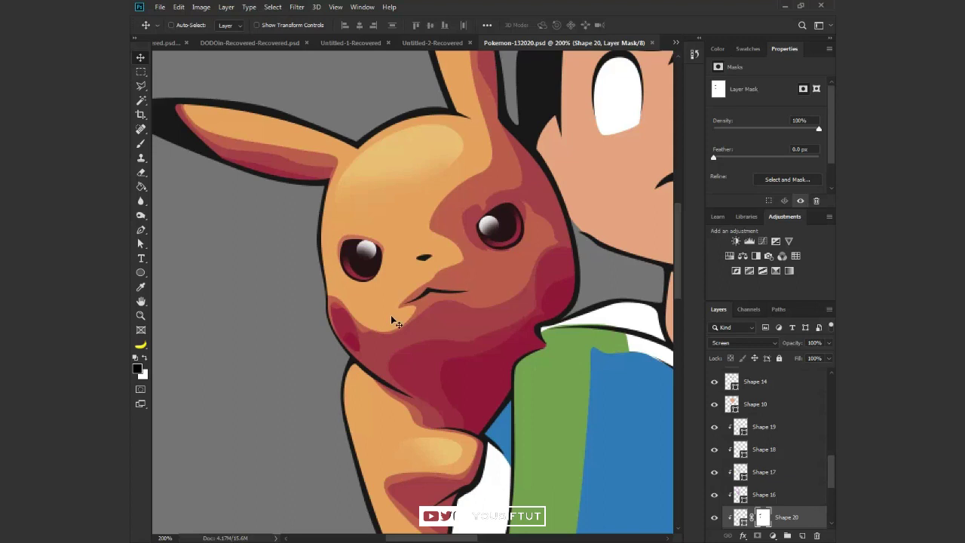
pyautogui.click(390, 313)
pyautogui.scroll(-5, 769, 446)
pyautogui.click(714, 435)
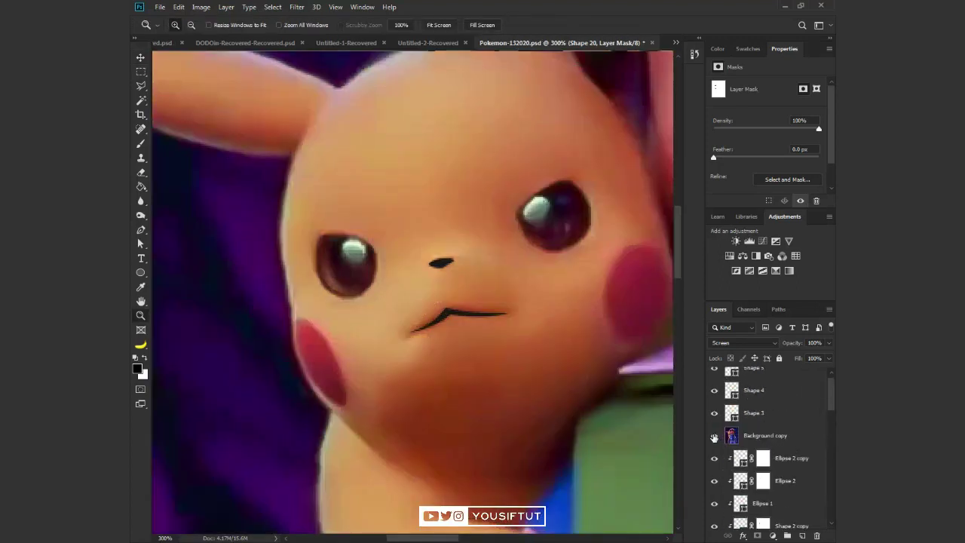
# Hide the reference photo, face base and grey backdrop, and select Posterize 1
pyautogui.click(715, 435)
pyautogui.scroll(-3, 752, 459)
pyautogui.scroll(-3, 746, 458)
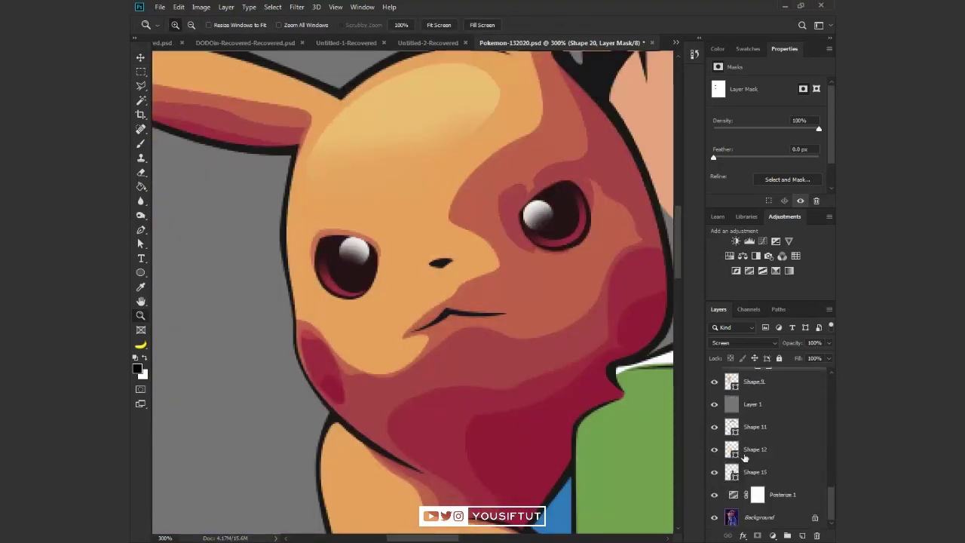
pyautogui.moveTo(714, 413); pyautogui.dragTo(714, 381)
pyautogui.click(733, 494)
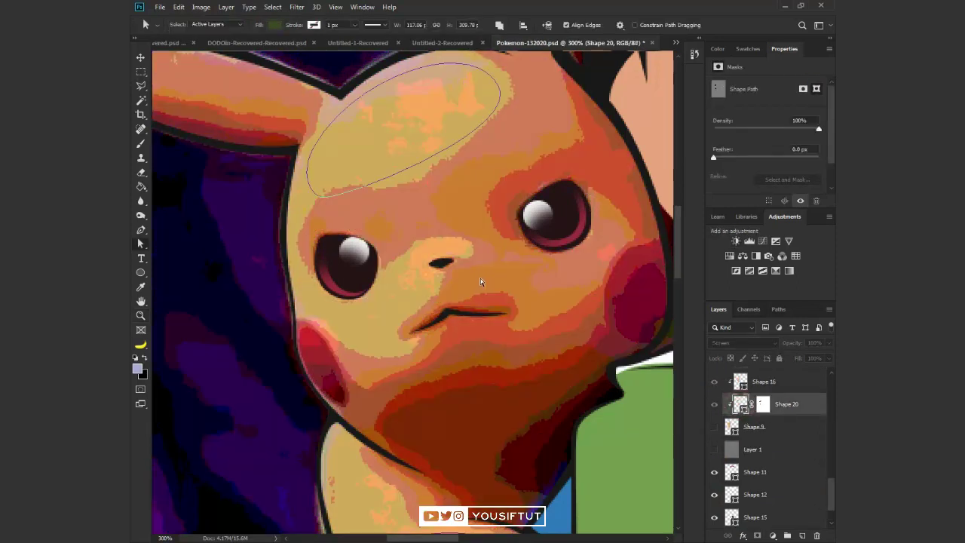
# Draw a Pen highlight shape above the nose and set it to Screen blend
pyautogui.press('p')
pyautogui.click(451, 268)
pyautogui.moveTo(432, 272); pyautogui.dragTo(435, 290)
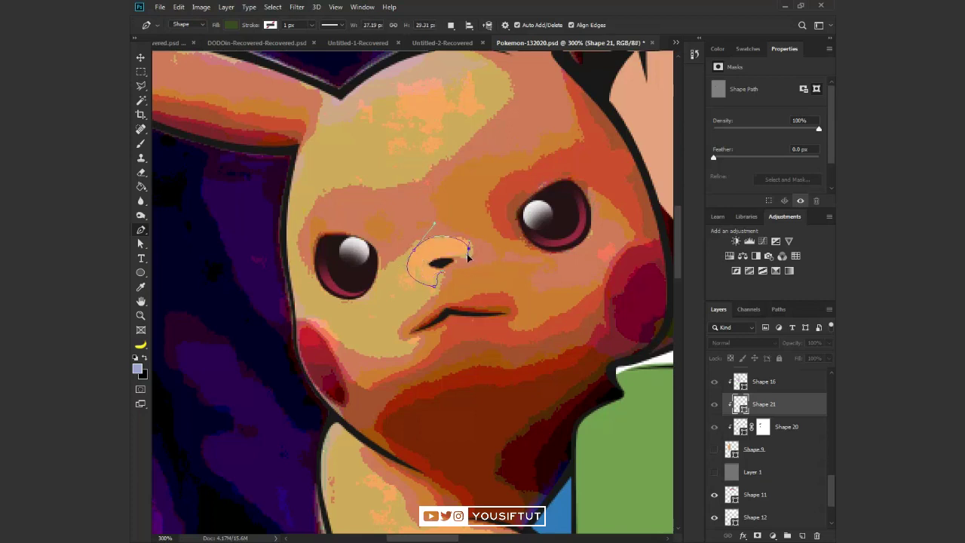
pyautogui.press('v')
pyautogui.click(714, 449)
pyautogui.click(731, 342)
pyautogui.click(738, 365)
pyautogui.hotkey('shift', '-')
# Toggle the grey backdrop and flat face base to compare the highlights
pyautogui.scroll(1, 586, 302)
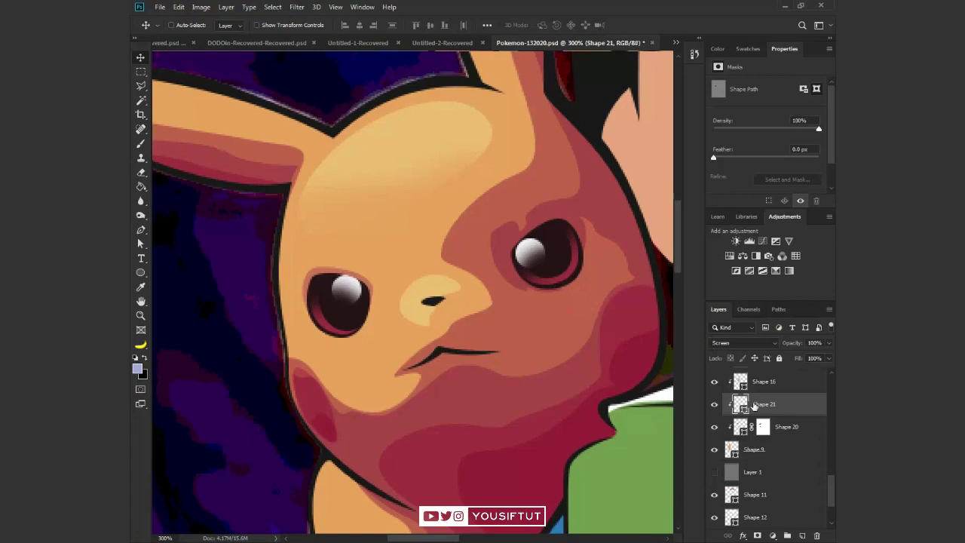
pyautogui.click(714, 471)
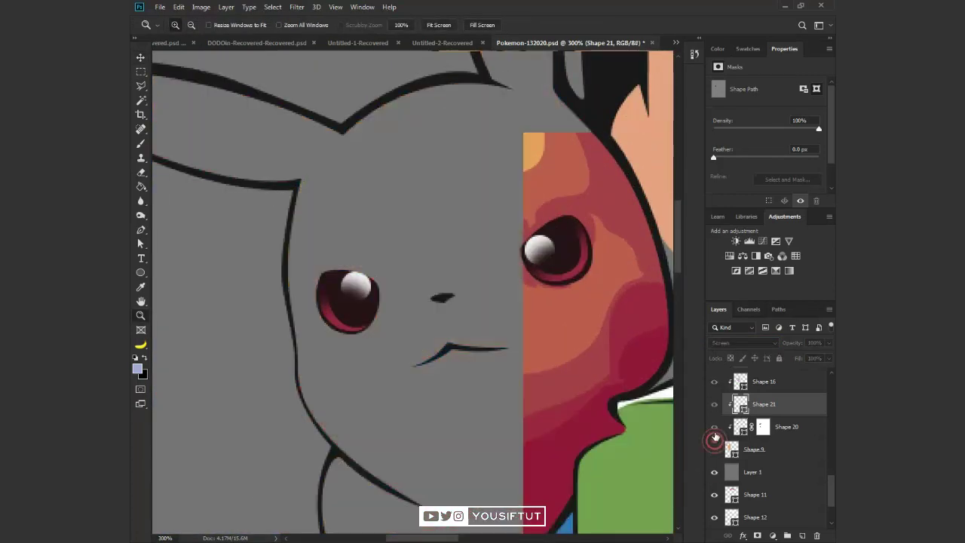
pyautogui.click(714, 471)
pyautogui.click(714, 449)
pyautogui.click(714, 449)
pyautogui.click(713, 450)
# Merge forehead highlight Shape 20 into Shape 21, add a mask, and soften edges
pyautogui.click(795, 427)
pyautogui.press('Delete')
pyautogui.click(756, 535)
pyautogui.press('b')
pyautogui.press('d')
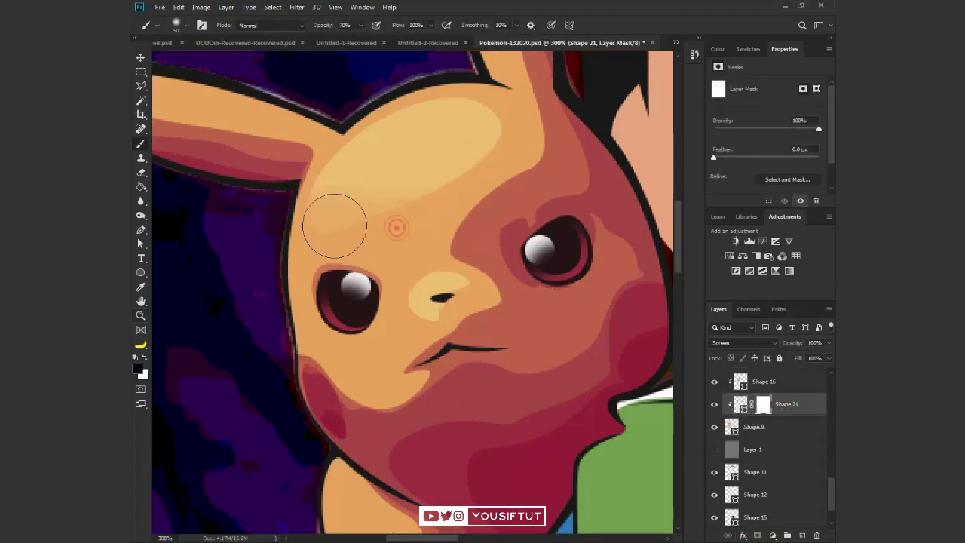
pyautogui.moveTo(462, 309); pyautogui.dragTo(445, 82)
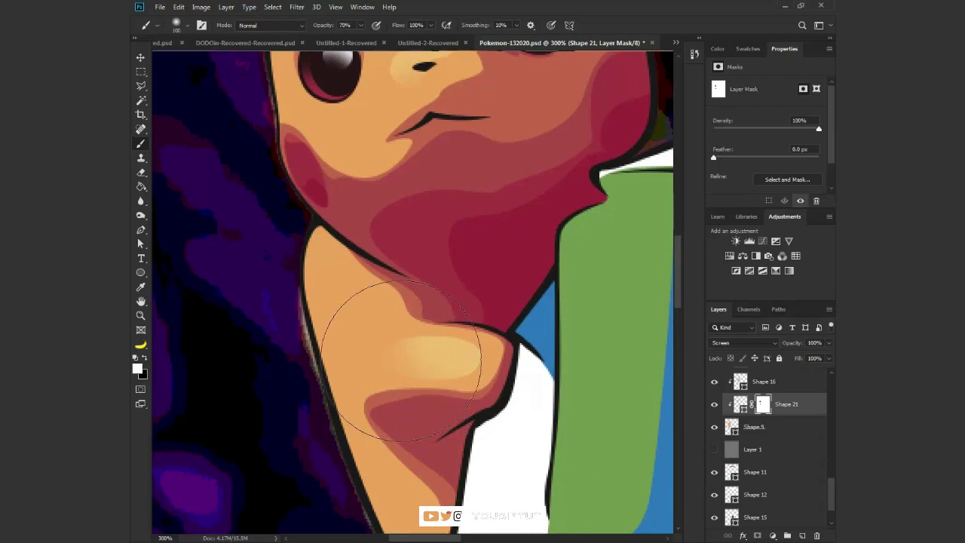
# Zoom out to the whole artwork and show the grey backdrop layer again
pyautogui.press('v')
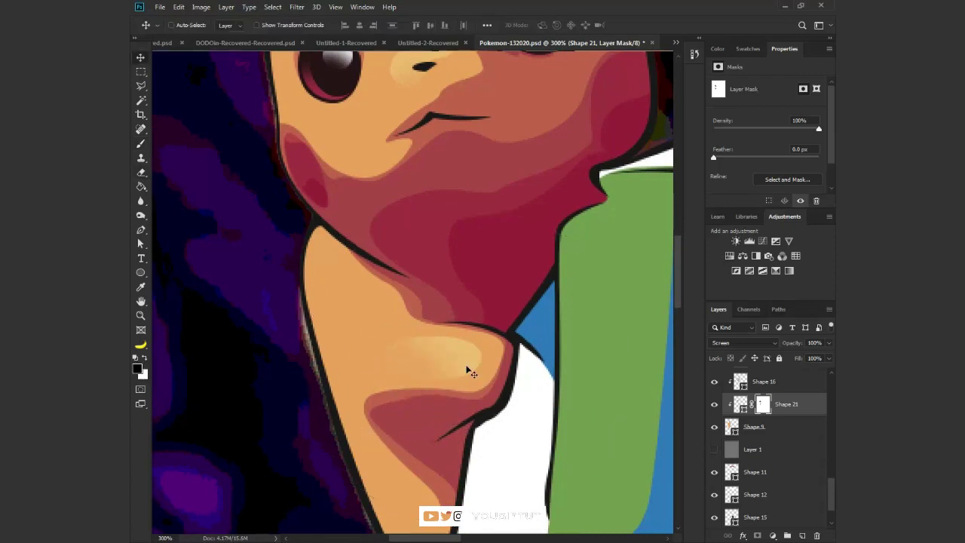
pyautogui.hotkey('ctrl', '-')
pyautogui.scroll(3, 473, 319)
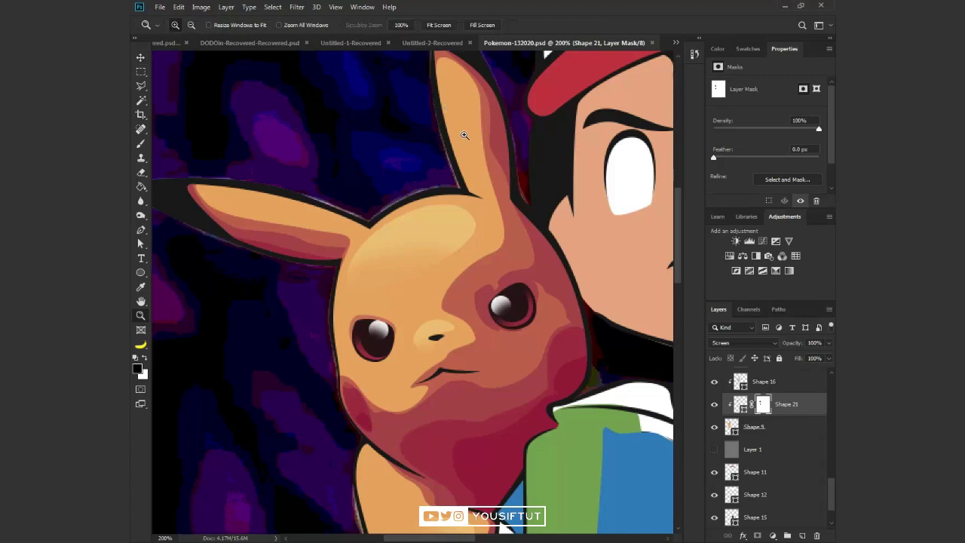
pyautogui.hotkey('ctrl', '-')
pyautogui.click(714, 449)
pyautogui.click(719, 50)
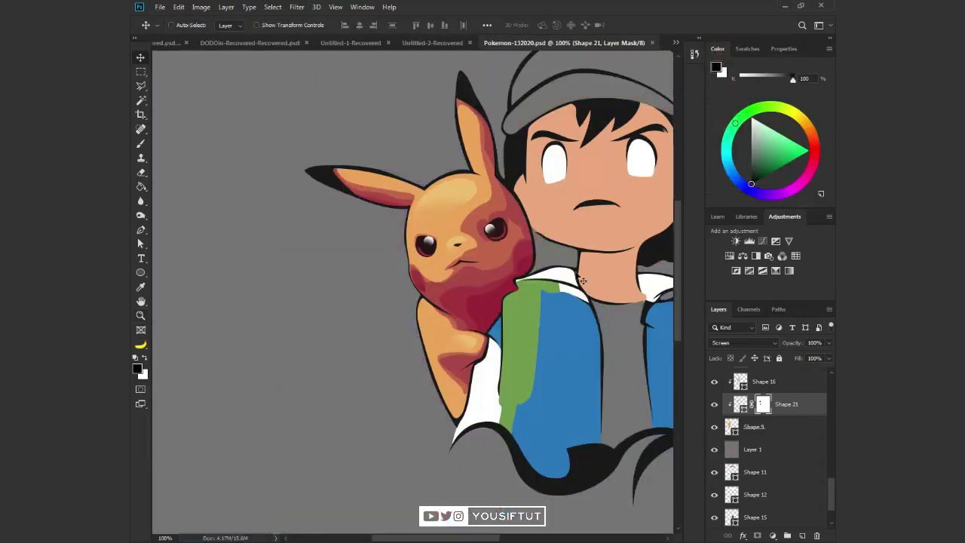
# Shift the highlight layer's fill colour hue toward green
pyautogui.press('i')
pyautogui.scroll(1, 499, 160)
pyautogui.doubleClick(741, 404)
pyautogui.moveTo(647, 418); pyautogui.dragTo(639, 431)
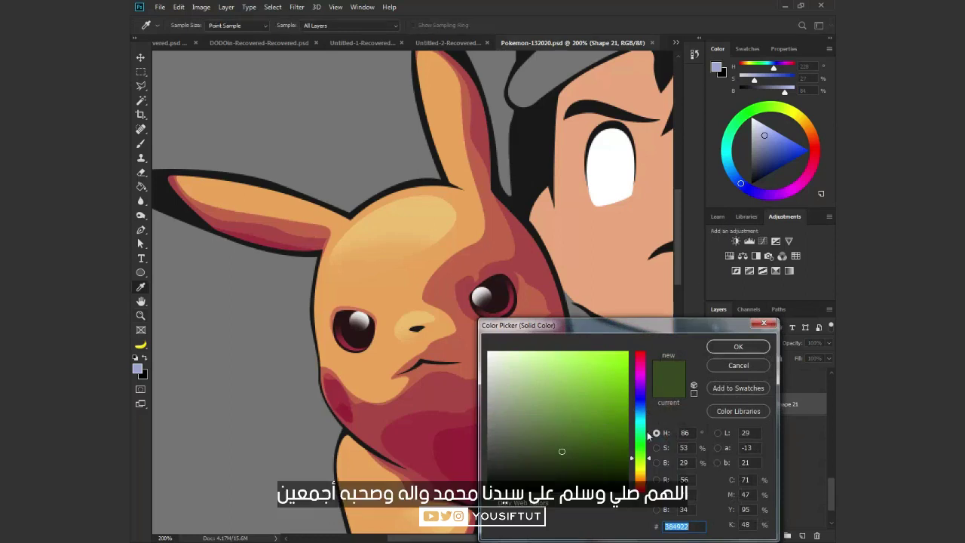
pyautogui.press('Return')
# Zoom in and out to review Pikachu's face against the whole artwork
pyautogui.press('z')
pyautogui.hotkey('ctrl', '-')
pyautogui.scroll(2, 769, 452)
pyautogui.moveTo(715, 405)
pyautogui.mouseDown()
pyautogui.moveTo(710, 499)
pyautogui.moveTo(714, 407)
pyautogui.mouseUp()
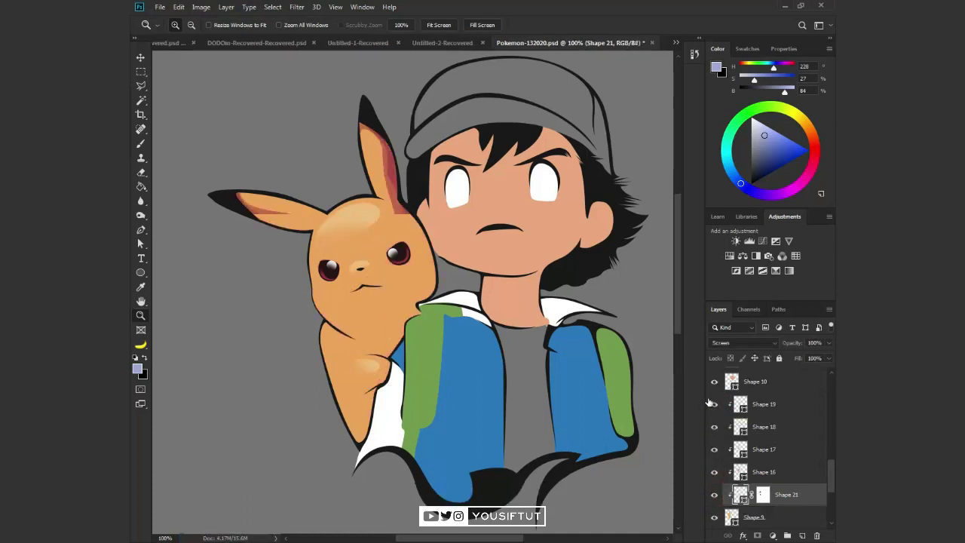
pyautogui.click(472, 177)
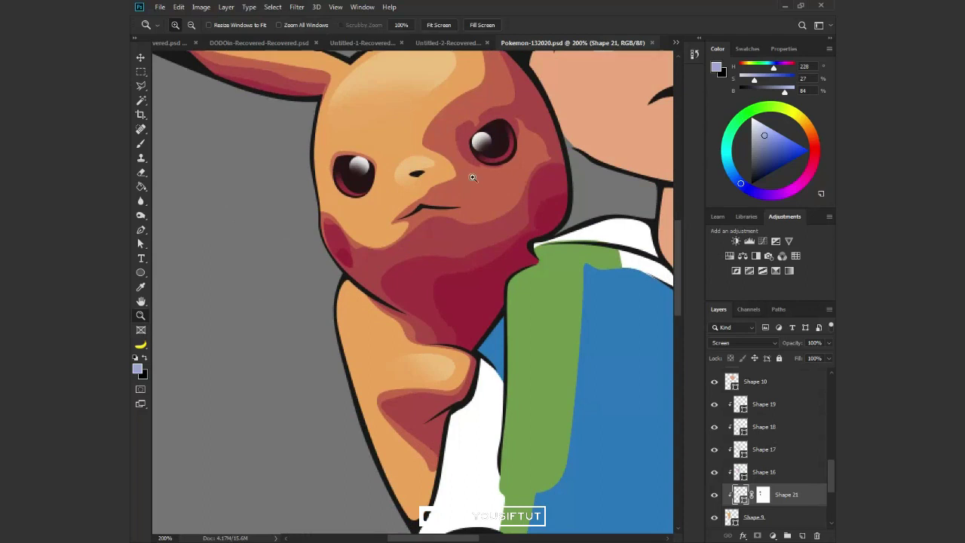
pyautogui.keyDown('alt'); pyautogui.click(471, 177); pyautogui.keyUp('alt')
# Set the Shape 4 mouth line fill to a dark red
pyautogui.press('v')
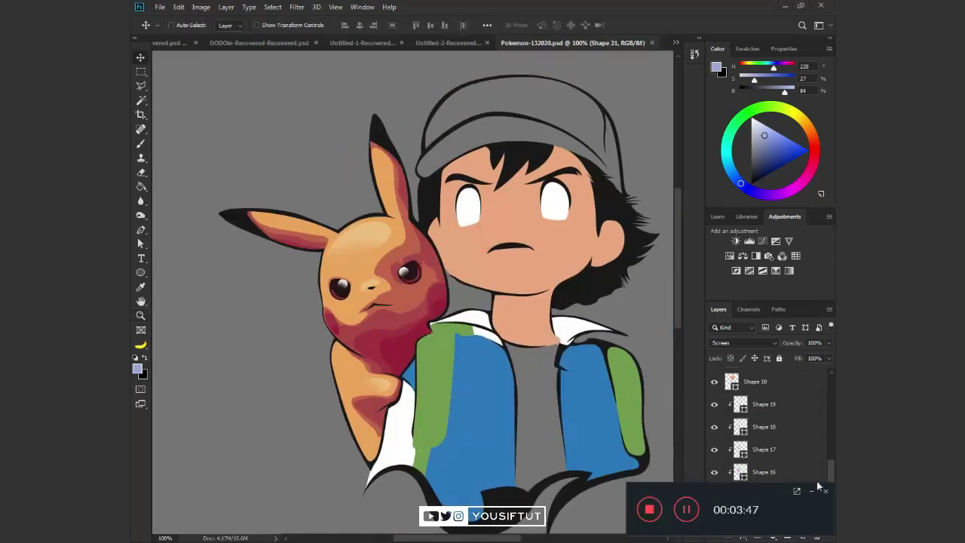
pyautogui.scroll(2, 374, 311)
pyautogui.scroll(1, 377, 317)
pyautogui.keyDown('ctrl'); pyautogui.click(383, 324); pyautogui.keyUp('ctrl')
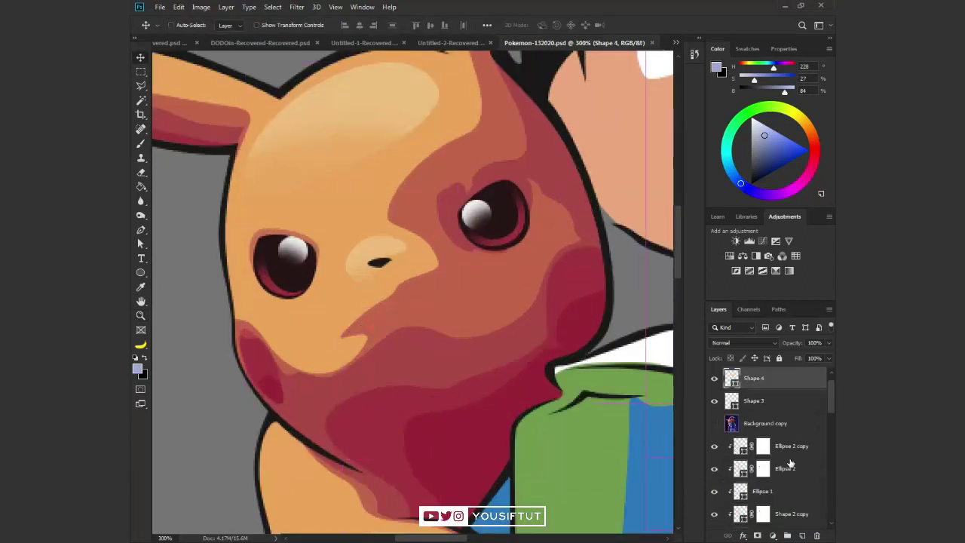
pyautogui.doubleClick(731, 378)
pyautogui.click(383, 403)
pyautogui.click(739, 344)
# Recolour Pikachu's Shape 9 fill from purple to a warm orange
pyautogui.press('z')
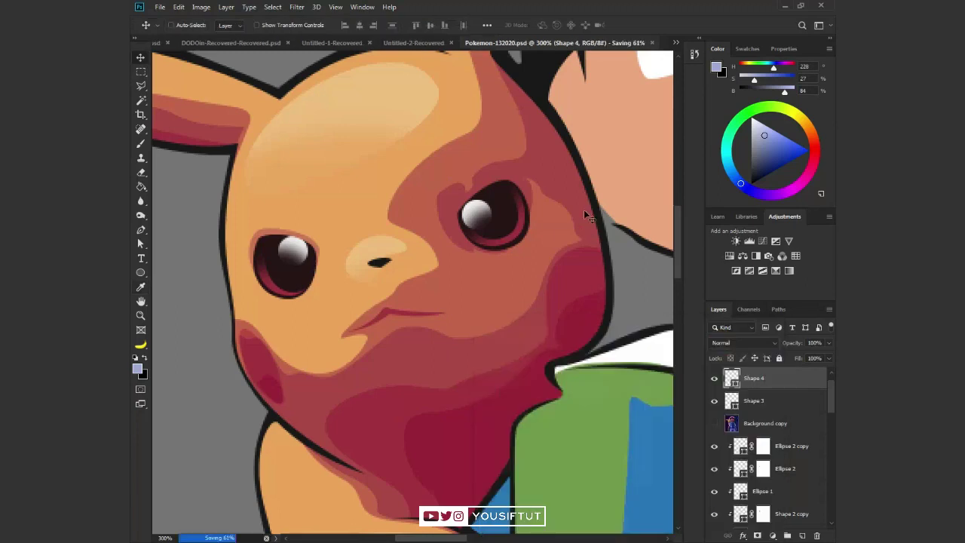
pyautogui.scroll(-3, 583, 210)
pyautogui.scroll(2, 437, 254)
pyautogui.scroll(1, 437, 255)
pyautogui.hotkey('ctrl', '0')
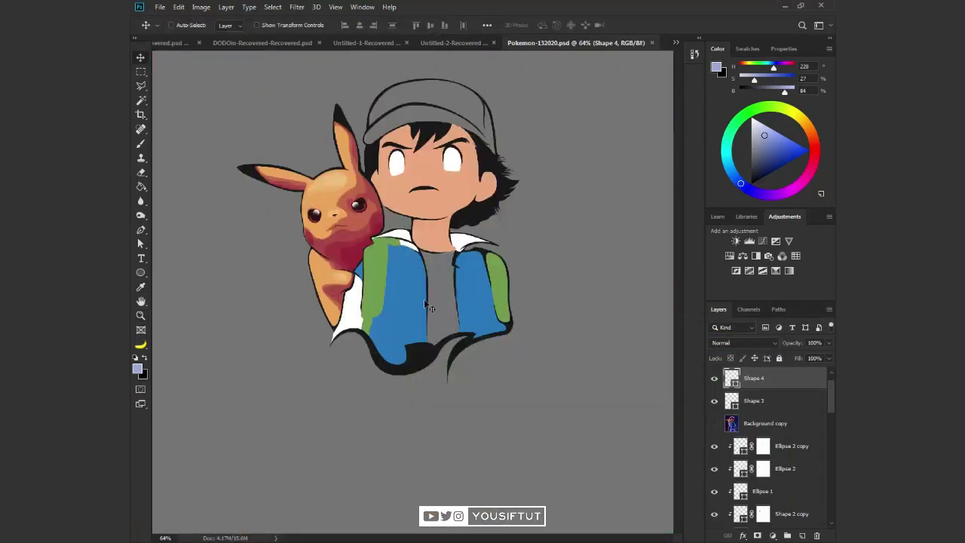
pyautogui.scroll(2, 291, 170)
pyautogui.keyDown('ctrl'); pyautogui.click(313, 351); pyautogui.keyUp('ctrl')
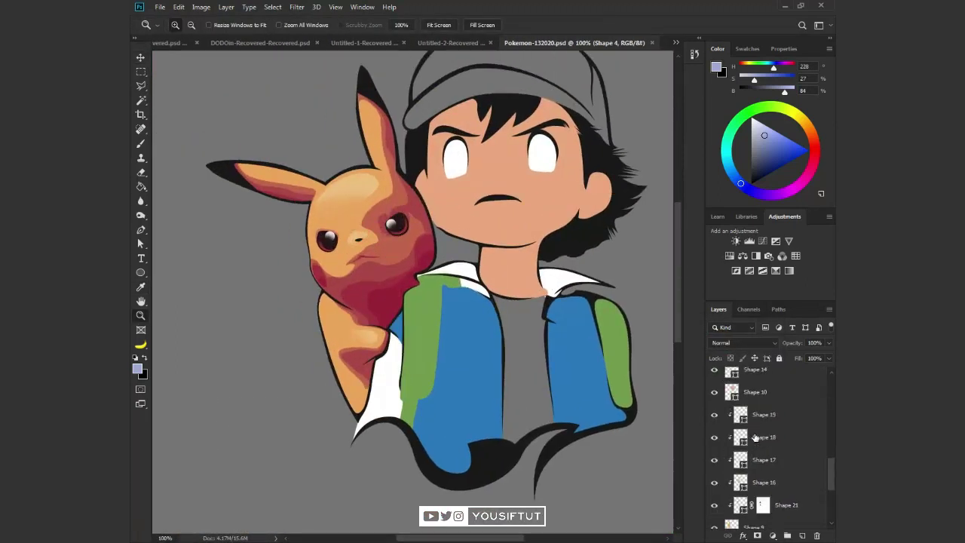
pyautogui.doubleClick(732, 437)
pyautogui.click(740, 344)
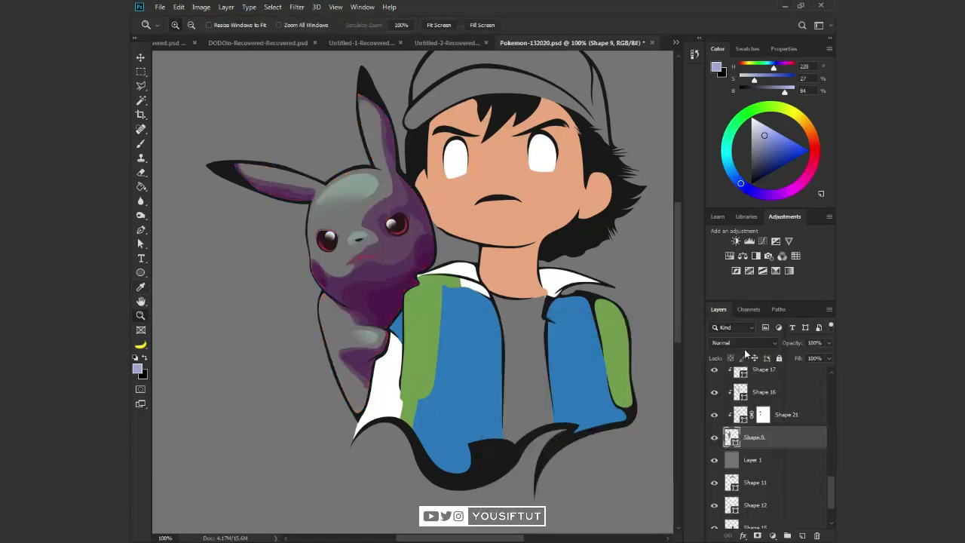
pyautogui.doubleClick(731, 437)
pyautogui.moveTo(457, 387); pyautogui.dragTo(550, 267)
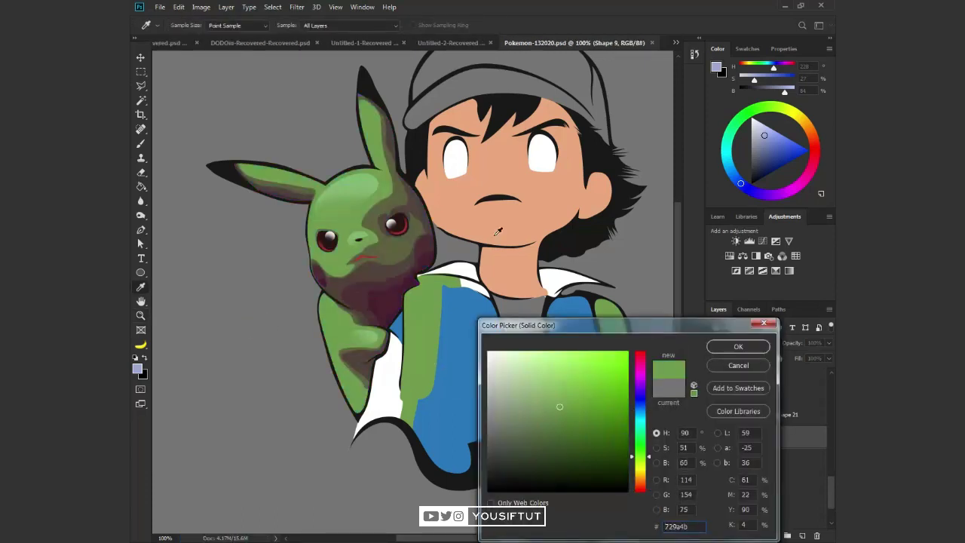
pyautogui.click(639, 370)
# Put Pikachu's shape layer into a new group
pyautogui.press('Return')
pyautogui.press('v')
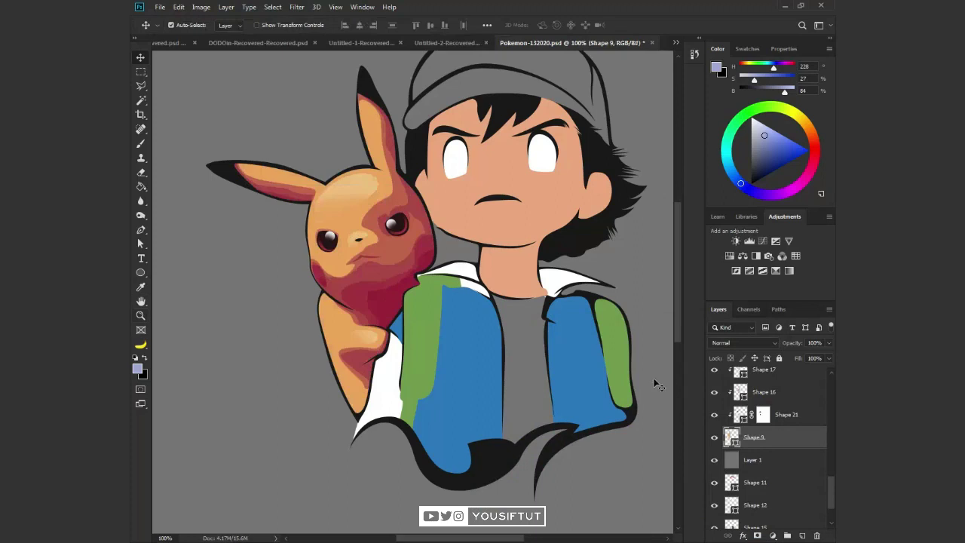
pyautogui.moveTo(574, 336); pyautogui.dragTo(514, 442)
pyautogui.scroll(3, 765, 428)
pyautogui.hotkey('ctrl', 'g')
pyautogui.scroll(3, 765, 428)
# Name Pikachu's group Picatcho, discarding a stray empty EYES group
pyautogui.click(776, 437)
pyautogui.hotkey('ctrl', 'g')
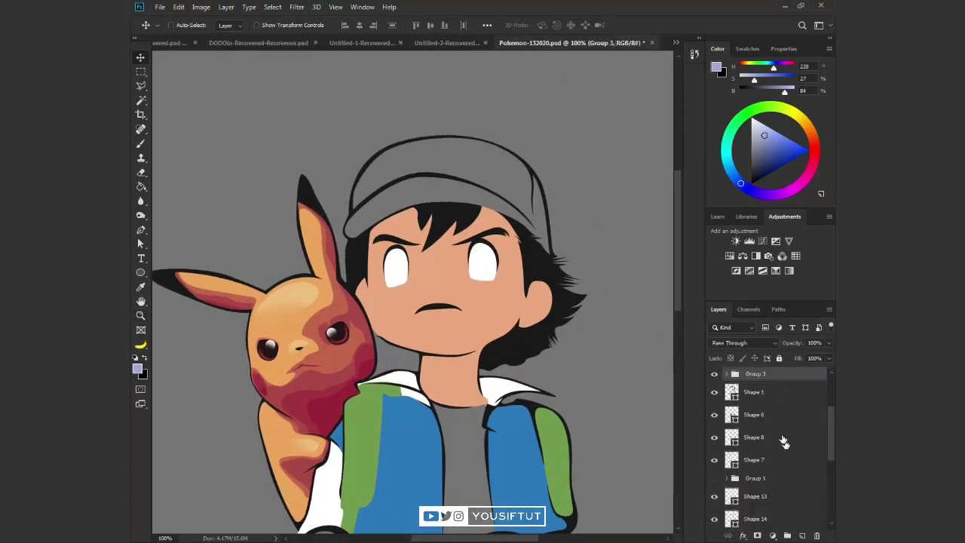
pyautogui.moveTo(768, 382); pyautogui.dragTo(758, 463)
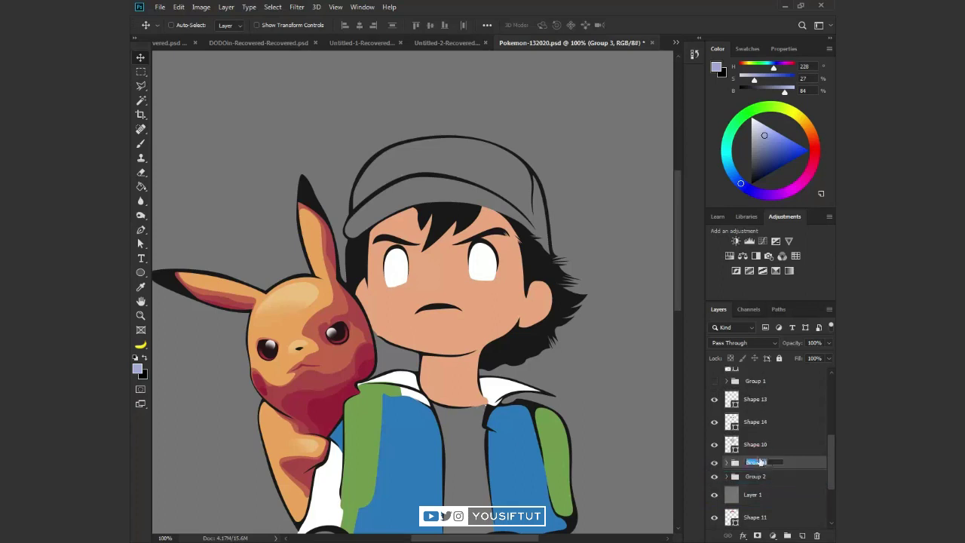
pyautogui.write('ES')
pyautogui.press('Tab')
pyautogui.write('Body')
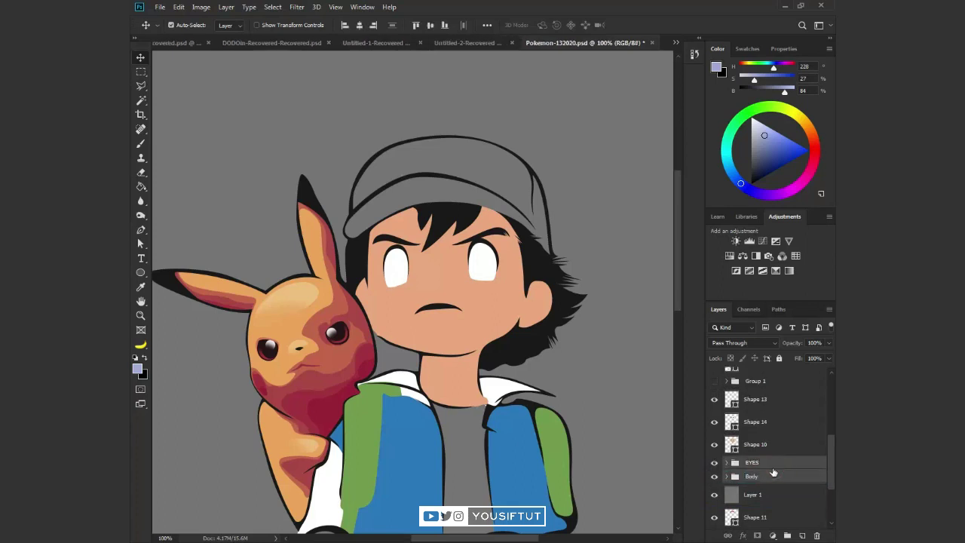
pyautogui.hotkey('ctrl', 'z')
pyautogui.write('Picachu')
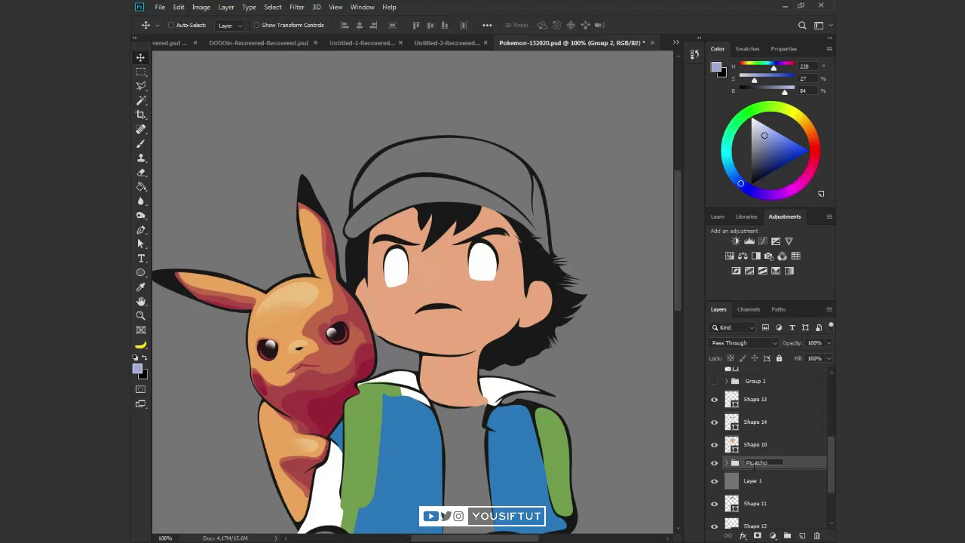
pyautogui.write('tcho')
pyautogui.press('Return')
# Label the Picatcho group yellow and make Pikachu's nose, Shape 3, visible
pyautogui.rightClick(792, 462)
pyautogui.click(746, 419)
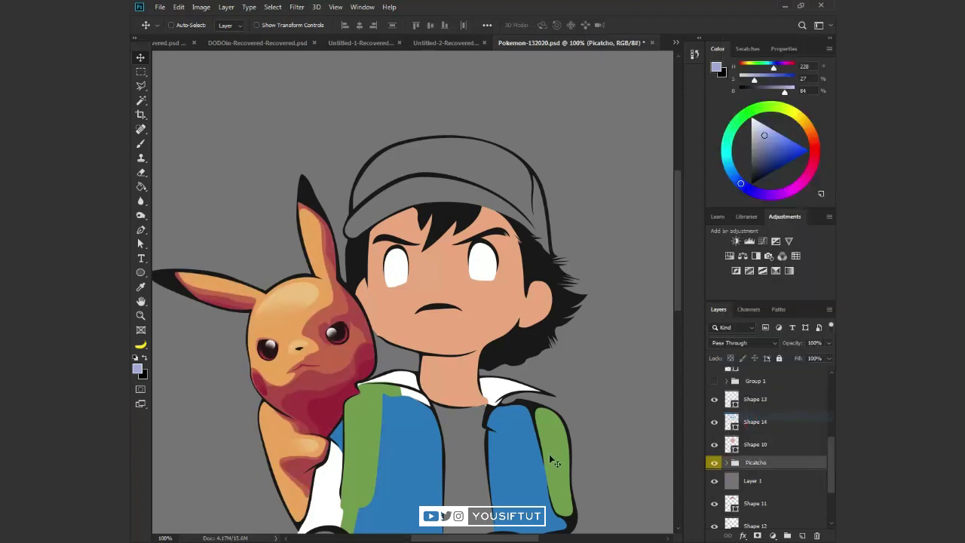
pyautogui.keyDown('ctrl'); pyautogui.click(301, 348); pyautogui.keyUp('ctrl')
pyautogui.click(715, 379)
pyautogui.scroll(1, 715, 385)
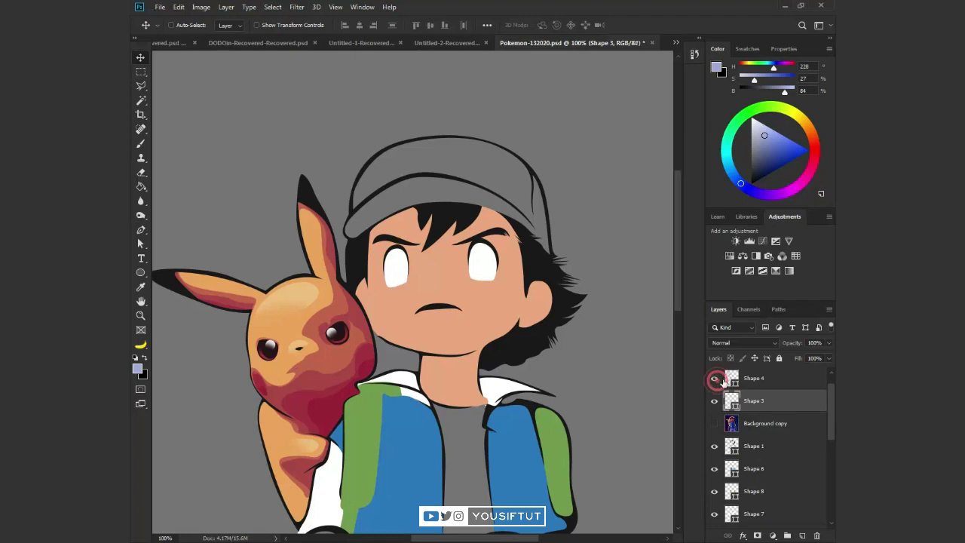
pyautogui.scroll(-5, 754, 452)
# Isolate the Picatcho group's visibility to check it, then restore all layers
pyautogui.click(756, 431)
pyautogui.moveTo(411, 336); pyautogui.dragTo(369, 241)
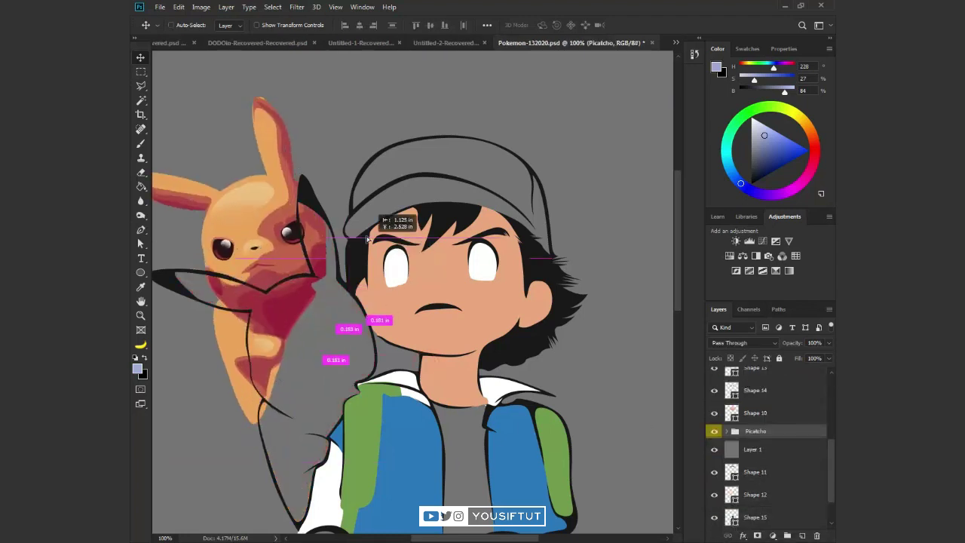
pyautogui.hotkey('ctrl', 'z')
pyautogui.keyDown('alt'); pyautogui.click(715, 431); pyautogui.keyUp('alt')
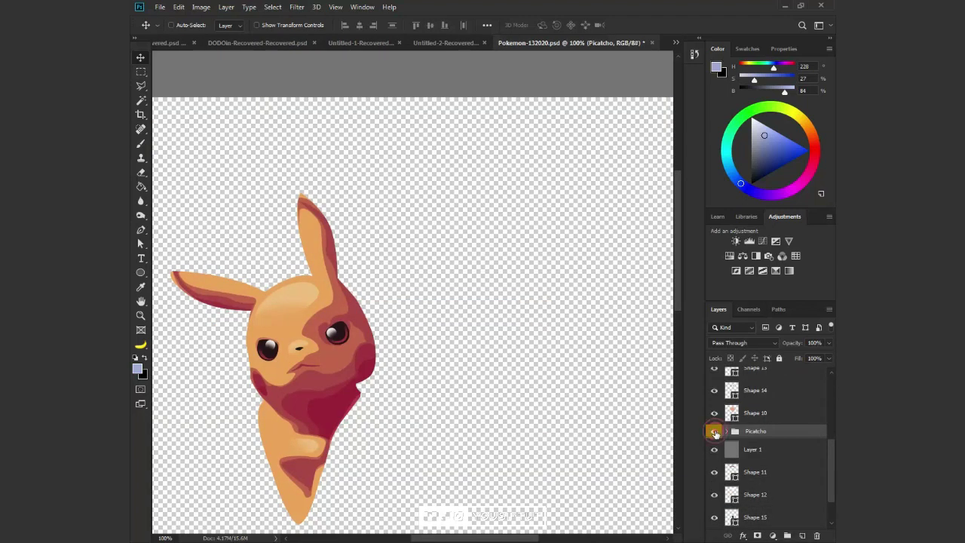
pyautogui.keyDown('alt'); pyautogui.click(714, 431); pyautogui.keyUp('alt')
# Add a new layer above Shape 1, clipped to it, and zoom in on Pikachu
pyautogui.scroll(5, 753, 422)
pyautogui.click(720, 378)
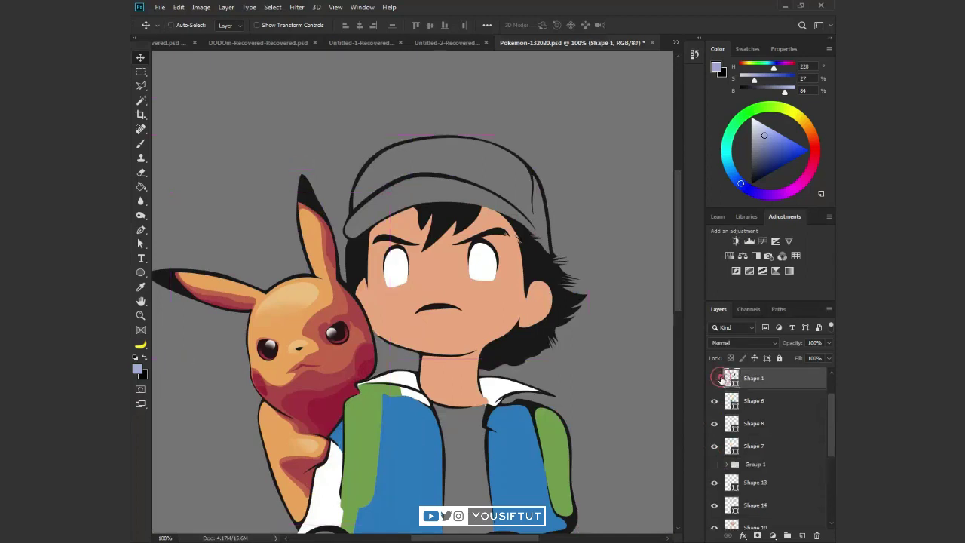
pyautogui.click(802, 535)
pyautogui.hotkey('ctrl', 'alt', 'g')
pyautogui.press('b')
pyautogui.hotkey('ctrl', '+')
# Paint over Pikachu's black ear outlines in solid orange at 100% opacity
pyautogui.rightClick(388, 293)
pyautogui.doubleClick(565, 340)
pyautogui.keyDown('alt'); pyautogui.click(505, 280); pyautogui.keyUp('alt')
pyautogui.moveTo(258, 215)
pyautogui.mouseDown()
pyautogui.moveTo(502, 265)
pyautogui.moveTo(305, 222)
pyautogui.mouseUp()
pyautogui.hotkey('ctrl', 'z')
pyautogui.press('0')
pyautogui.moveTo(237, 228); pyautogui.dragTo(446, 303)
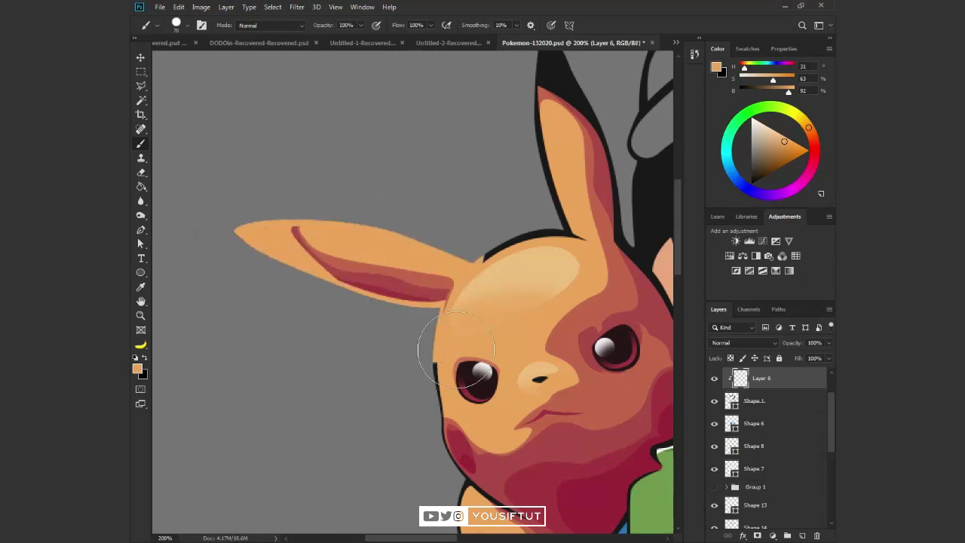
pyautogui.moveTo(577, 233)
pyautogui.mouseDown()
pyautogui.moveTo(486, 256)
pyautogui.moveTo(329, 335)
pyautogui.mouseUp()
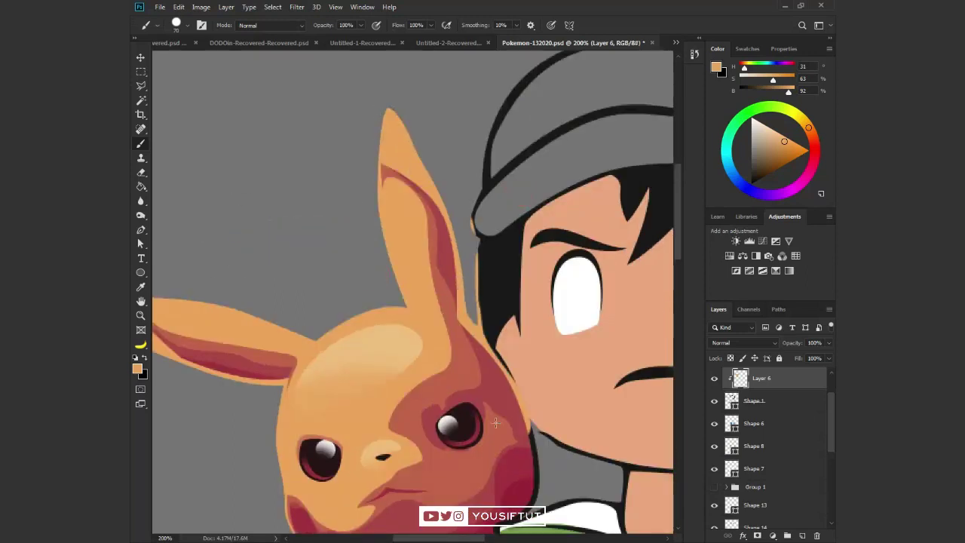
pyautogui.moveTo(490, 424); pyautogui.dragTo(459, 258)
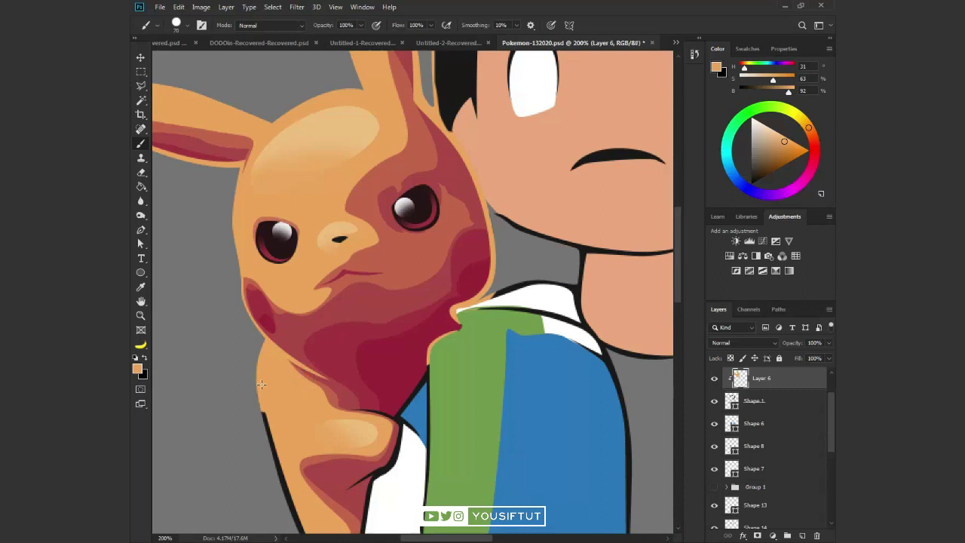
pyautogui.scroll(-5, 286, 373)
pyautogui.moveTo(332, 281)
pyautogui.mouseDown()
pyautogui.moveTo(373, 440)
pyautogui.moveTo(468, 522)
pyautogui.mouseUp()
# Paint Pikachu's ear tip with sampled red, then resample orange and fit the image
pyautogui.keyDown('alt'); pyautogui.click(549, 398); pyautogui.keyUp('alt')
pyautogui.moveTo(177, 143); pyautogui.dragTo(240, 206)
pyautogui.scroll(4, 431, 334)
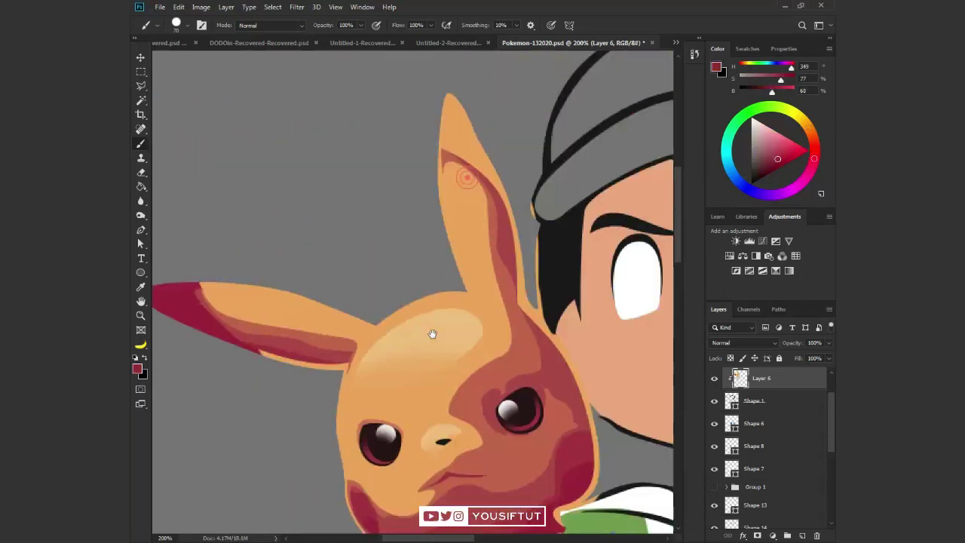
pyautogui.moveTo(452, 106); pyautogui.dragTo(500, 151)
pyautogui.scroll(-3, 501, 226)
pyautogui.scroll(-2, 505, 381)
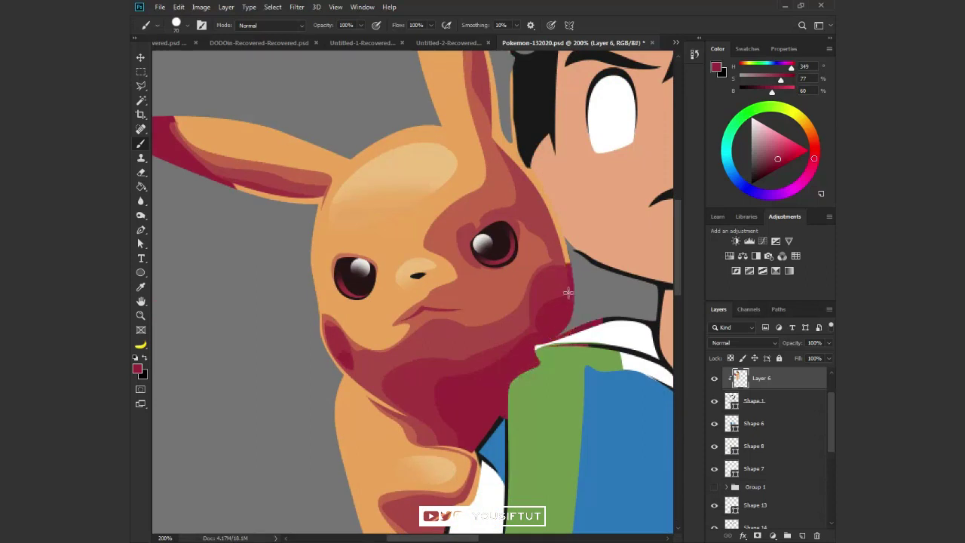
pyautogui.keyDown('alt'); pyautogui.click(352, 424); pyautogui.keyUp('alt')
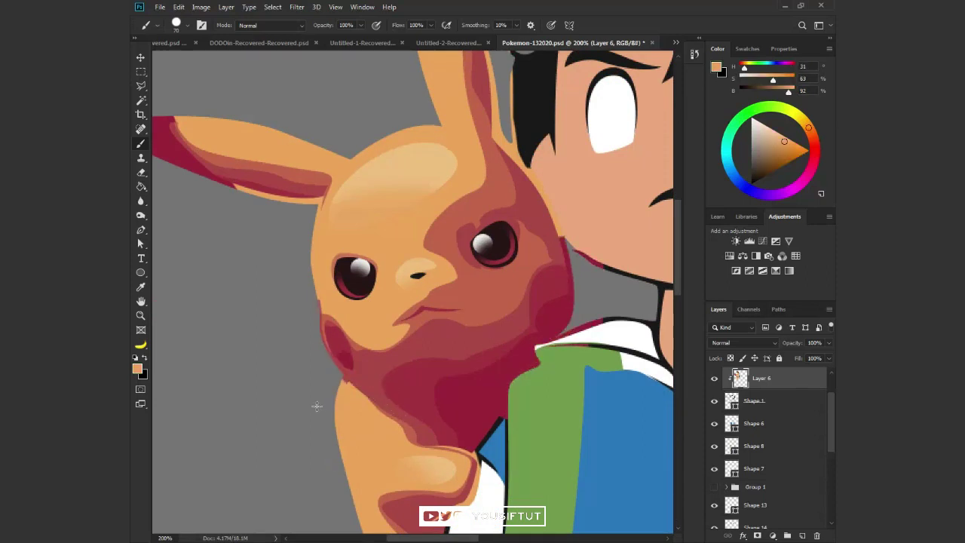
pyautogui.hotkey('ctrl', '0')
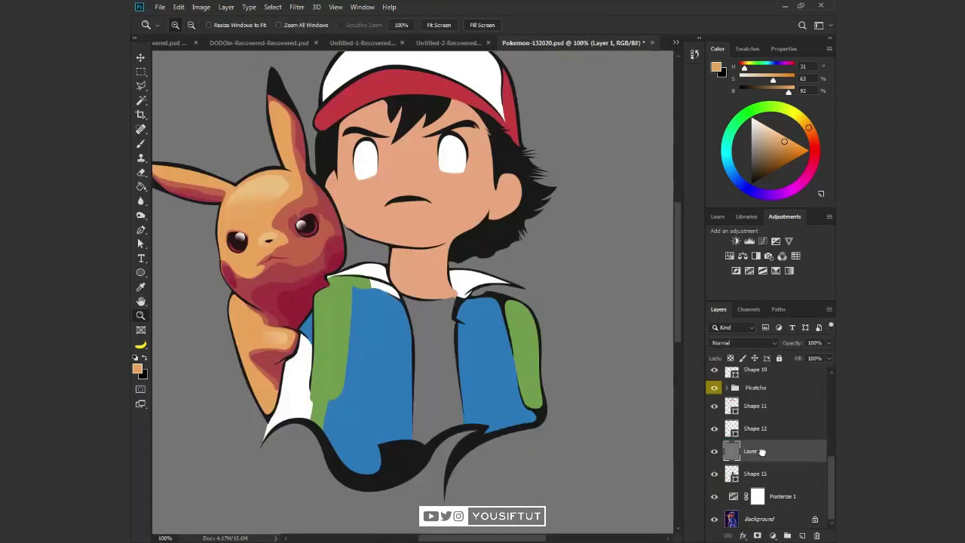
# Move the grey Layer 1 below Shape 15 and toggle Pikachu's group to compare
pyautogui.moveTo(761, 451); pyautogui.dragTo(753, 484)
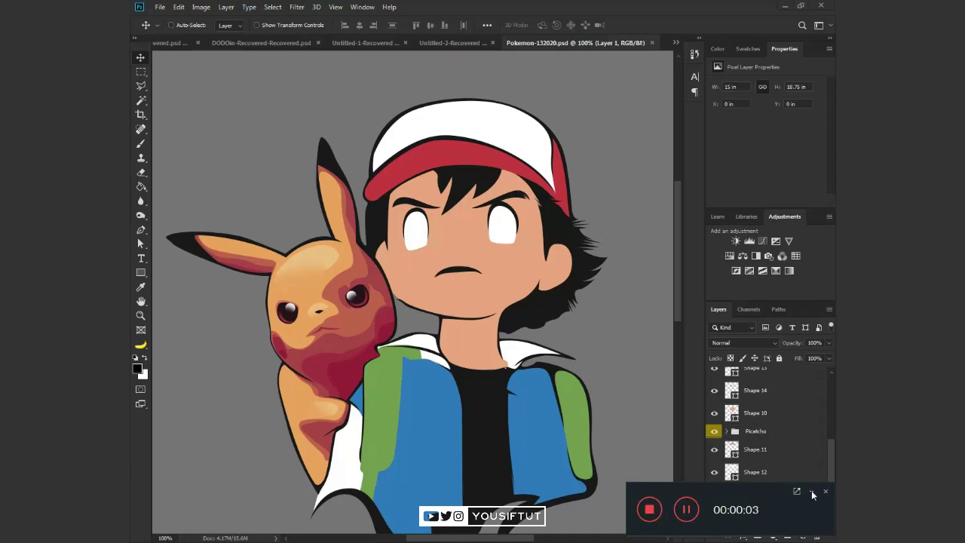
pyautogui.click(812, 492)
pyautogui.scroll(1, 747, 492)
pyautogui.click(714, 453)
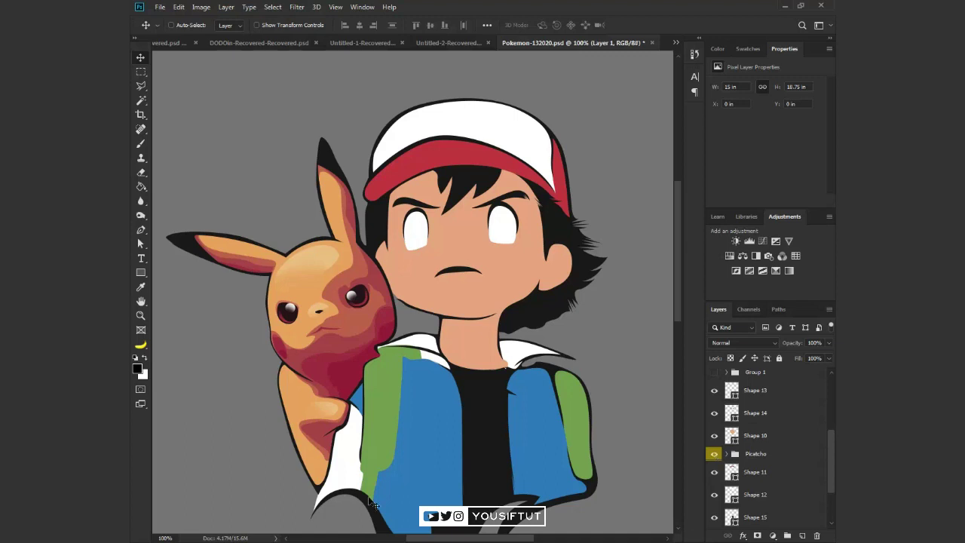
# Toggle the white cap fill's visibility to check it, then zoom in on Ash's cap
pyautogui.scroll(-3, 707, 427)
pyautogui.doubleClick(714, 404)
pyautogui.doubleClick(714, 427)
pyautogui.click(714, 427)
pyautogui.click(714, 404)
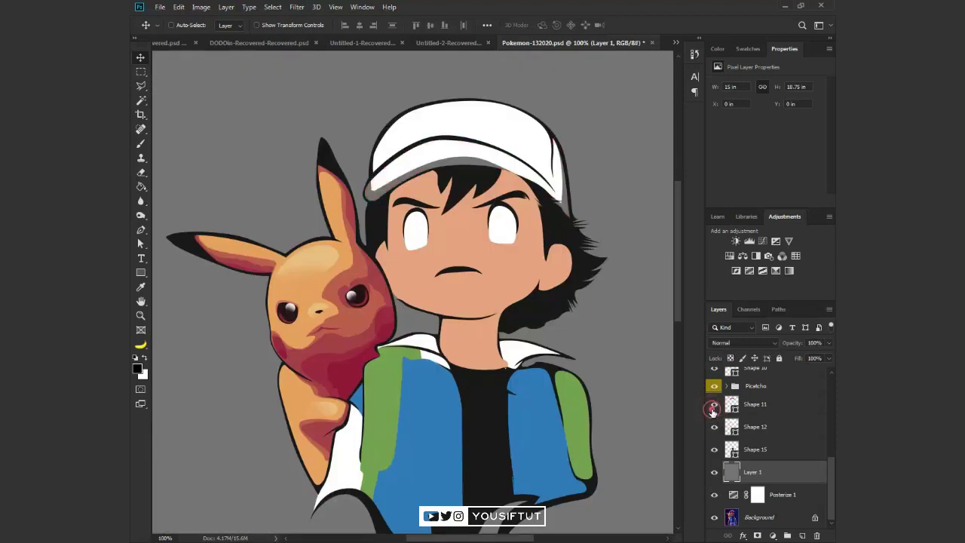
pyautogui.press('z')
pyautogui.click(611, 165)
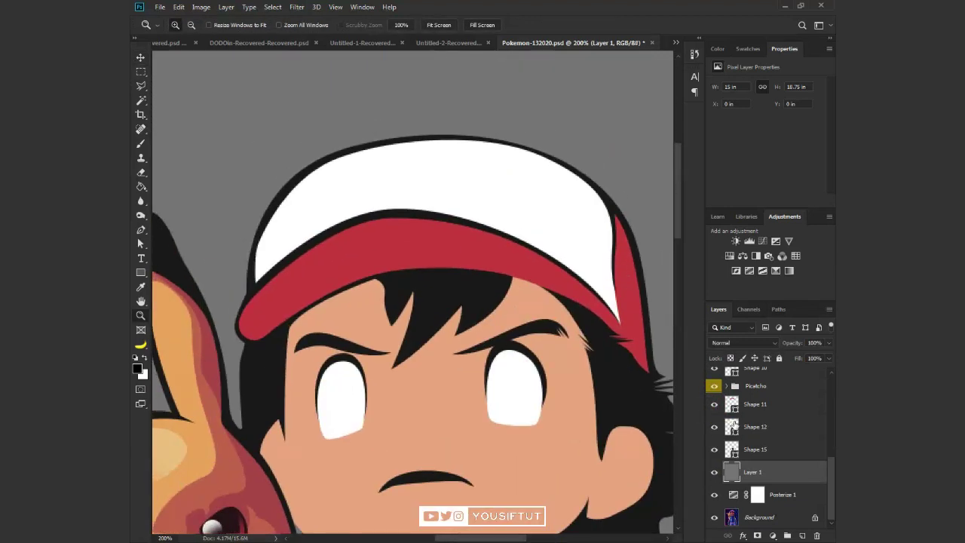
# Adjust the white cap shape's right-edge and top anchors and delete its bottom-left anchor
pyautogui.click(733, 426)
pyautogui.press('a')
pyautogui.click(631, 346)
pyautogui.moveTo(597, 191); pyautogui.dragTo(611, 195)
pyautogui.moveTo(542, 148); pyautogui.dragTo(541, 143)
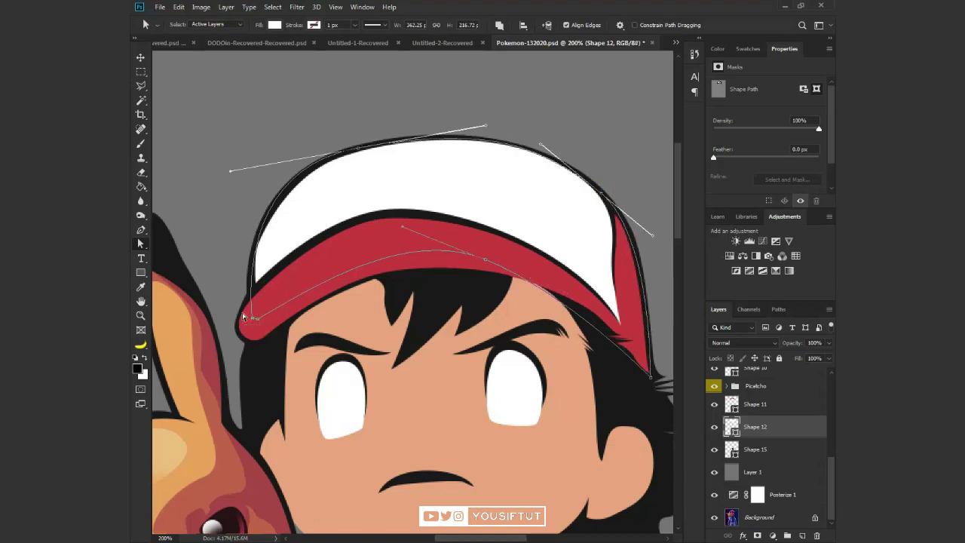
pyautogui.press('Delete')
# Add curved anchors so the cap outline follows the brim's underside
pyautogui.press('p')
pyautogui.click(361, 150)
pyautogui.moveTo(251, 290); pyautogui.dragTo(225, 319)
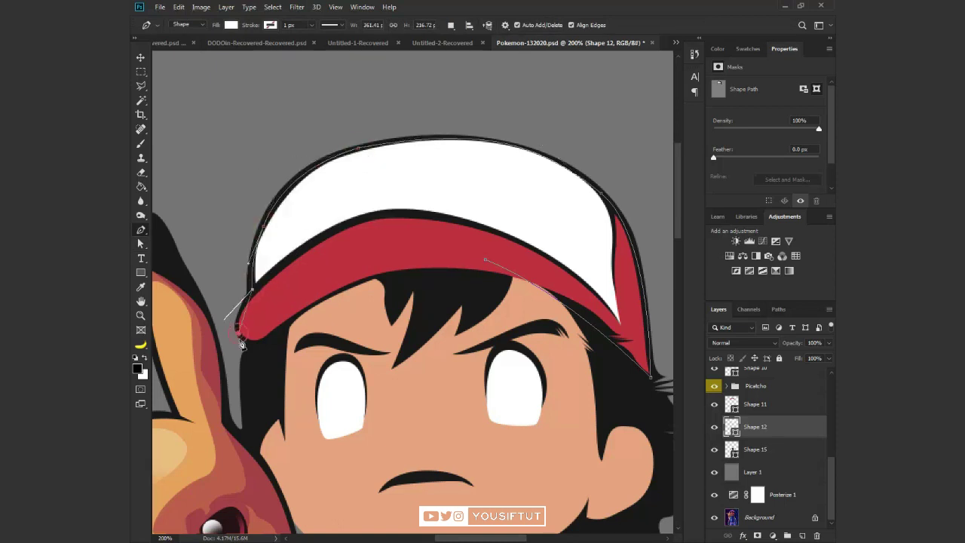
pyautogui.click(265, 344)
pyautogui.moveTo(381, 275); pyautogui.dragTo(437, 263)
pyautogui.click(487, 280)
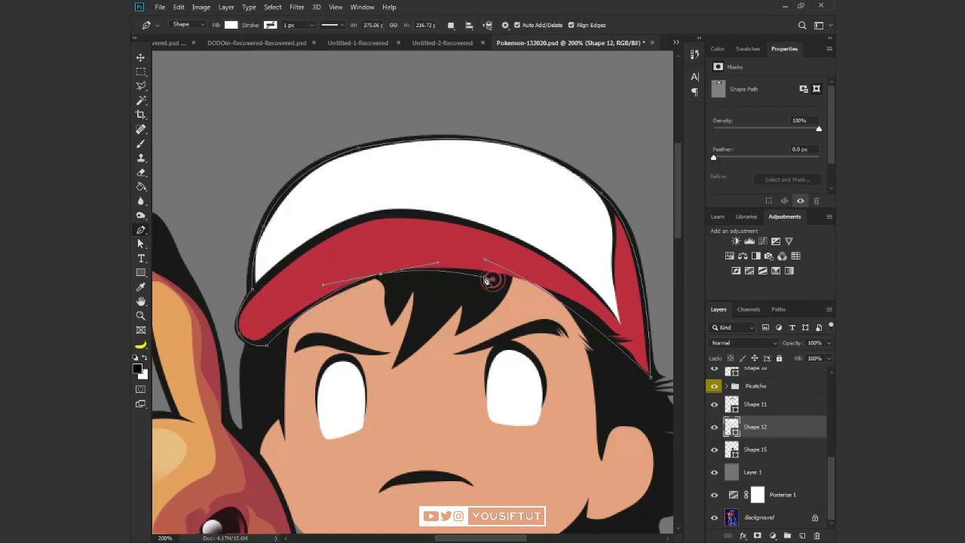
pyautogui.press('a')
pyautogui.moveTo(486, 260); pyautogui.dragTo(499, 277)
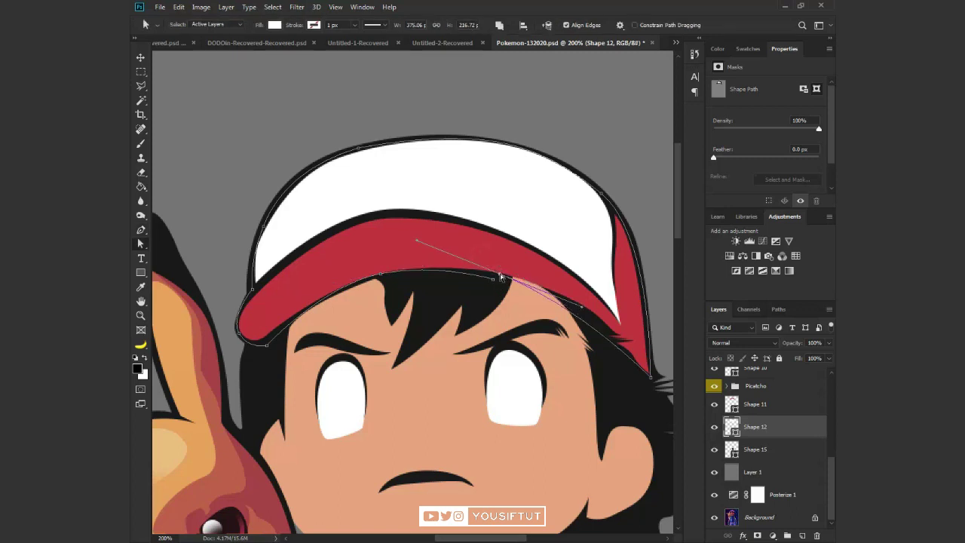
# Clip Shape 11 onto the white cap shape, Shape 12
pyautogui.press('v')
pyautogui.moveTo(739, 411); pyautogui.dragTo(746, 413)
pyautogui.moveTo(598, 358); pyautogui.dragTo(582, 368)
# Hide the cap shape and grey Layer 1, and raise the Posterize levels two steps
pyautogui.click(714, 426)
pyautogui.click(714, 472)
pyautogui.click(761, 517)
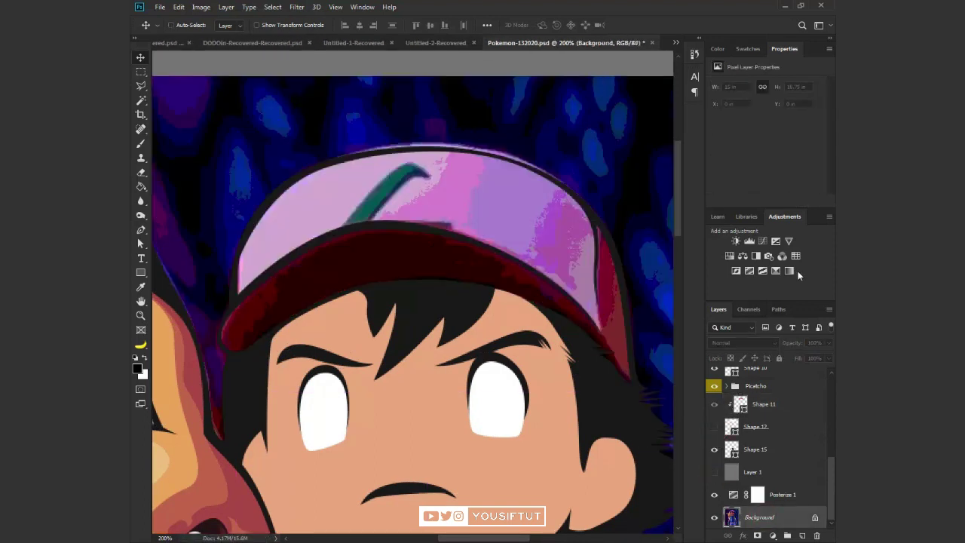
pyautogui.click(789, 271)
pyautogui.click(733, 494)
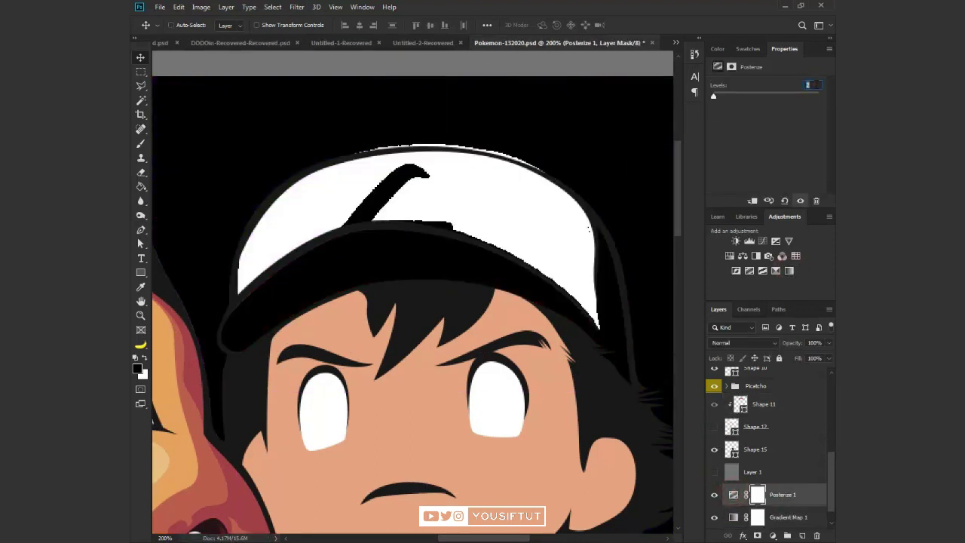
pyautogui.scroll(-1, 714, 518)
pyautogui.keyDown('alt'); pyautogui.click(714, 517); pyautogui.keyUp('alt')
pyautogui.press('Up')
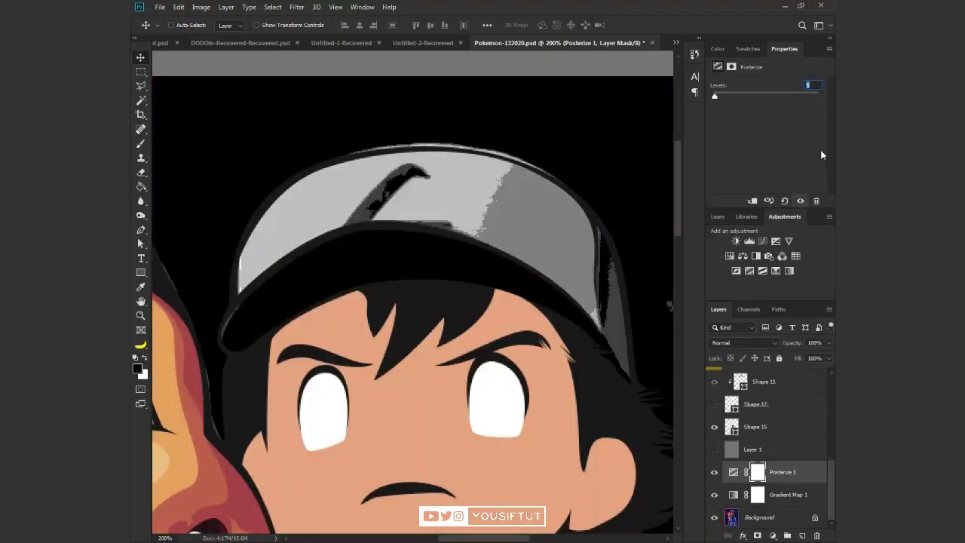
pyautogui.press('Up')
pyautogui.press('Up')
# Start a new pen shape at the top of the cap above Shape 11
pyautogui.click(774, 389)
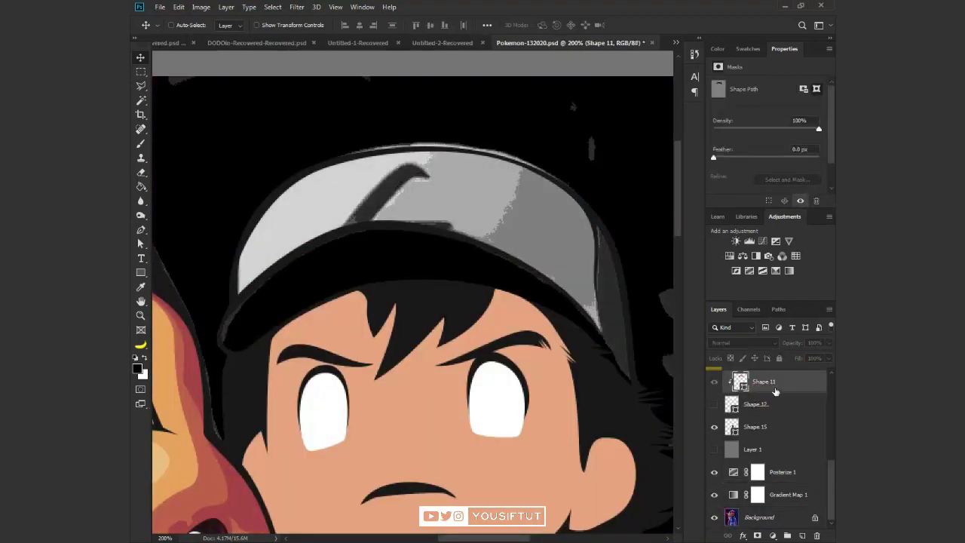
pyautogui.press('p')
pyautogui.click(437, 148)
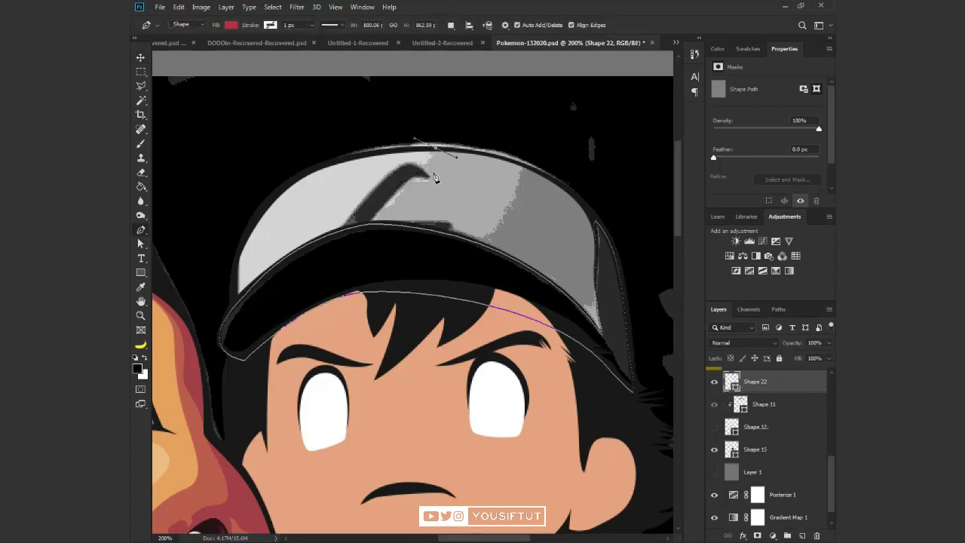
# Close the outline along the cap's crown and clip the new shape to Shape 11
pyautogui.click(366, 228)
pyautogui.moveTo(561, 303)
pyautogui.mouseDown()
pyautogui.moveTo(621, 360)
pyautogui.moveTo(631, 274)
pyautogui.mouseUp()
pyautogui.click(511, 159)
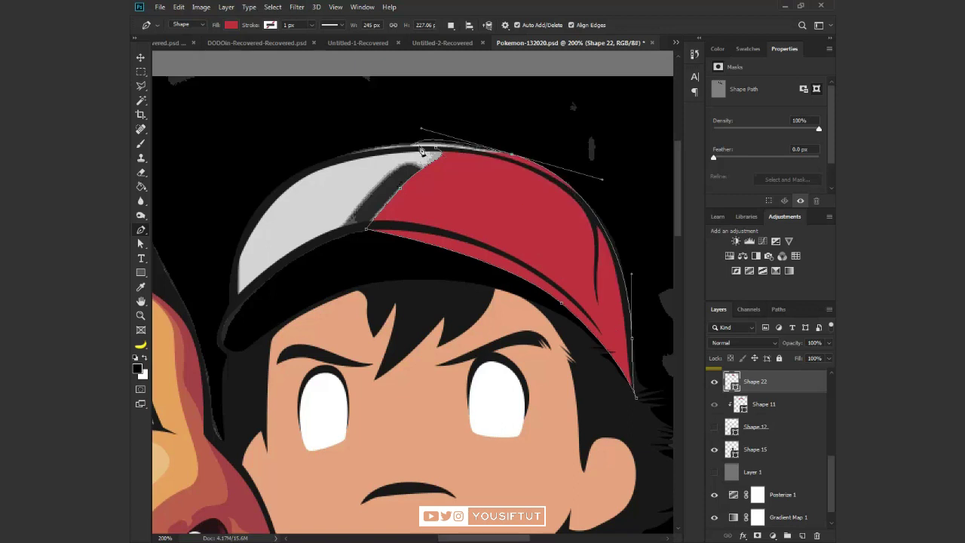
pyautogui.click(437, 148)
pyautogui.keyDown('alt'); pyautogui.click(753, 392); pyautogui.keyUp('alt')
# Fill the new shape purple and reshape its lower edge along the brim
pyautogui.press('a')
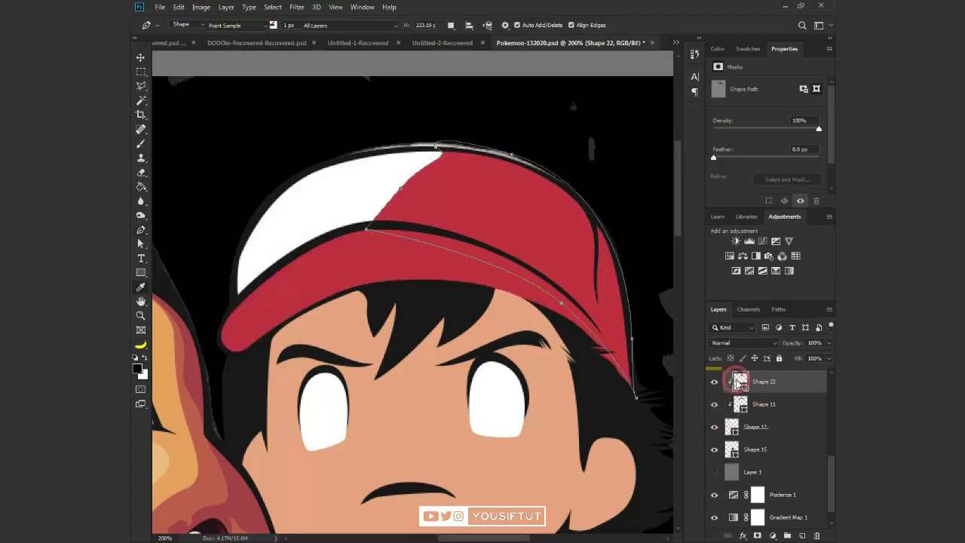
pyautogui.doubleClick(739, 381)
pyautogui.click(640, 381)
pyautogui.click(739, 344)
pyautogui.moveTo(560, 304); pyautogui.dragTo(485, 261)
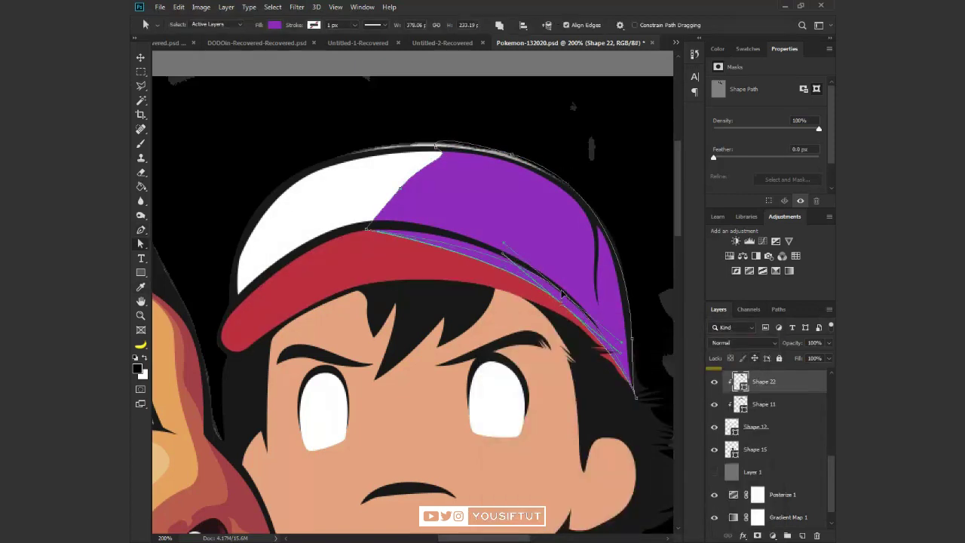
# Set the purple shape's blend mode to Multiply
pyautogui.press('v')
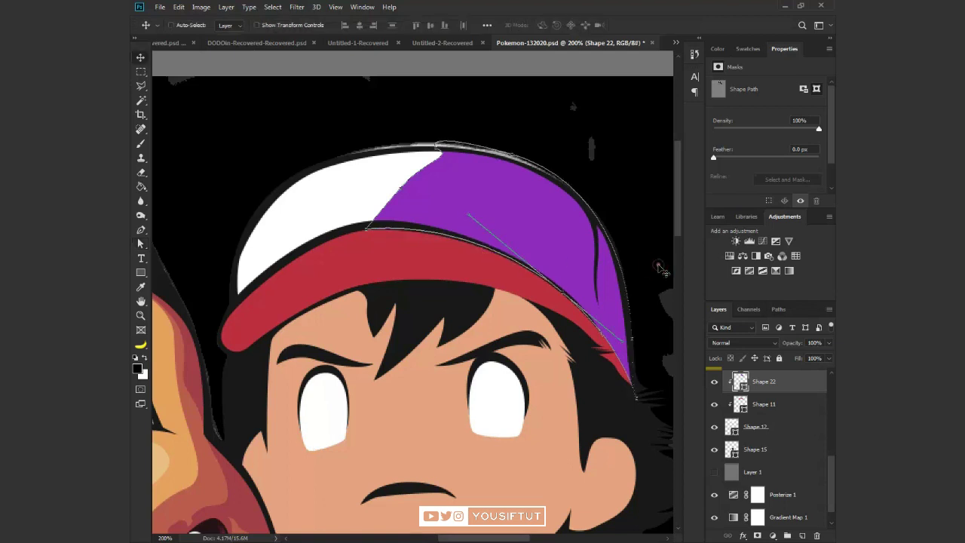
pyautogui.scroll(-1, 726, 476)
pyautogui.keyDown('alt'); pyautogui.click(714, 517); pyautogui.keyUp('alt')
pyautogui.click(743, 342)
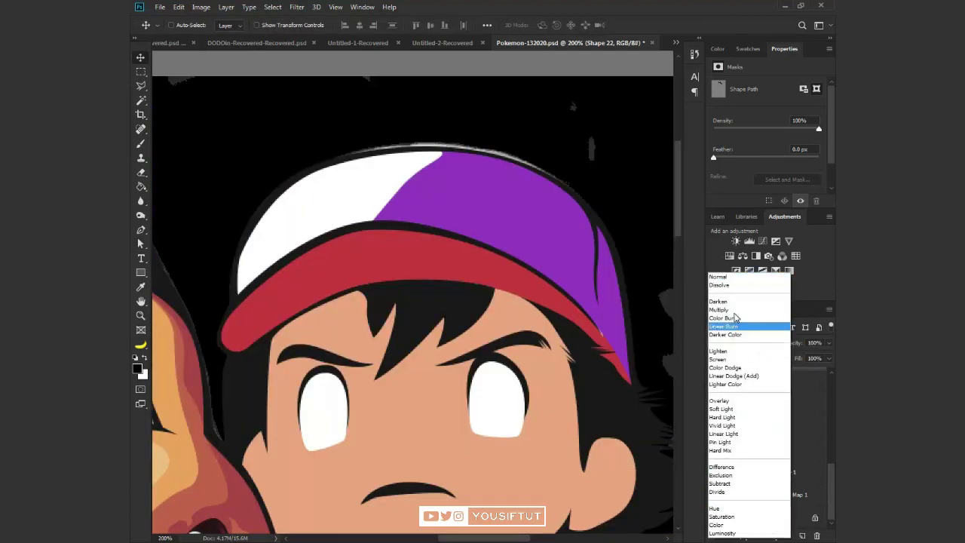
pyautogui.click(728, 324)
pyautogui.scroll(2, 749, 405)
pyautogui.doubleClick(784, 404)
pyautogui.press('Escape')
# Change the fill to pale lavender #cebde6 and hide Shape 12 to compare
pyautogui.doubleClick(731, 404)
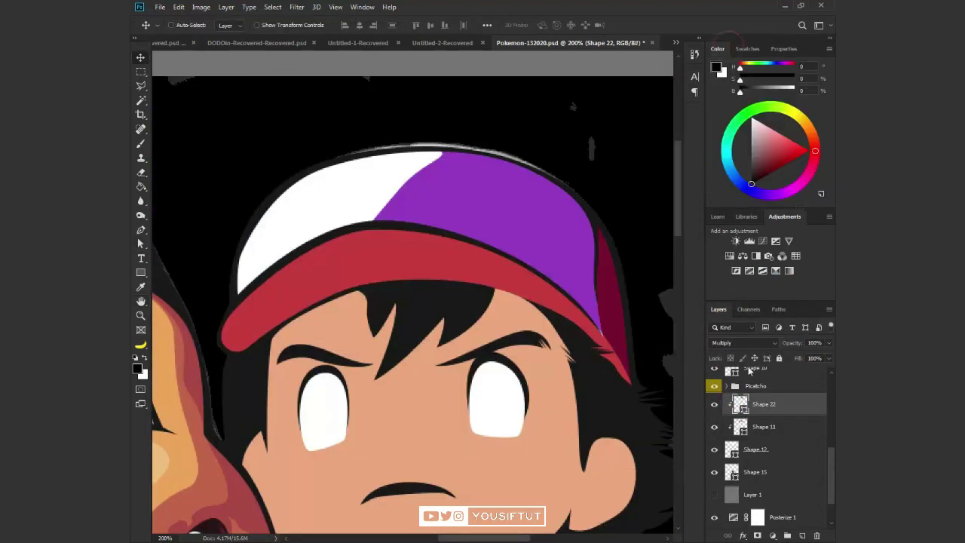
pyautogui.moveTo(573, 430); pyautogui.dragTo(513, 365)
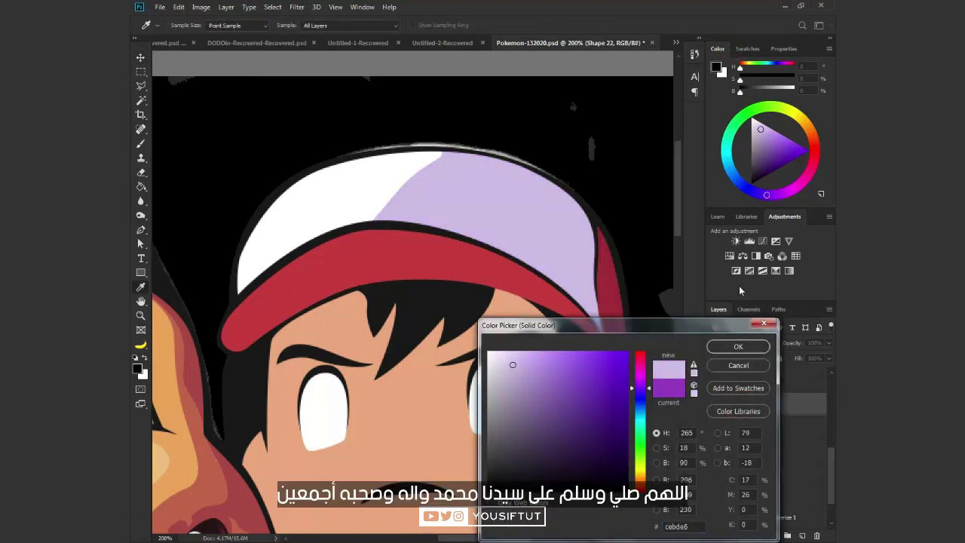
pyautogui.click(747, 348)
pyautogui.click(715, 449)
# Trace a new Pen shadow shape over the right side of the cap's crown above the brim
pyautogui.press('p')
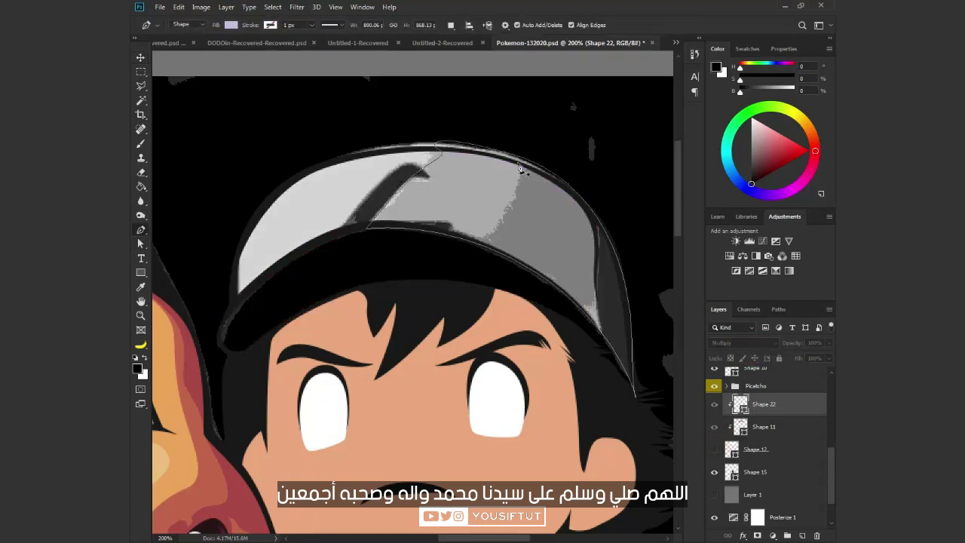
pyautogui.click(520, 169)
pyautogui.click(494, 235)
pyautogui.click(439, 230)
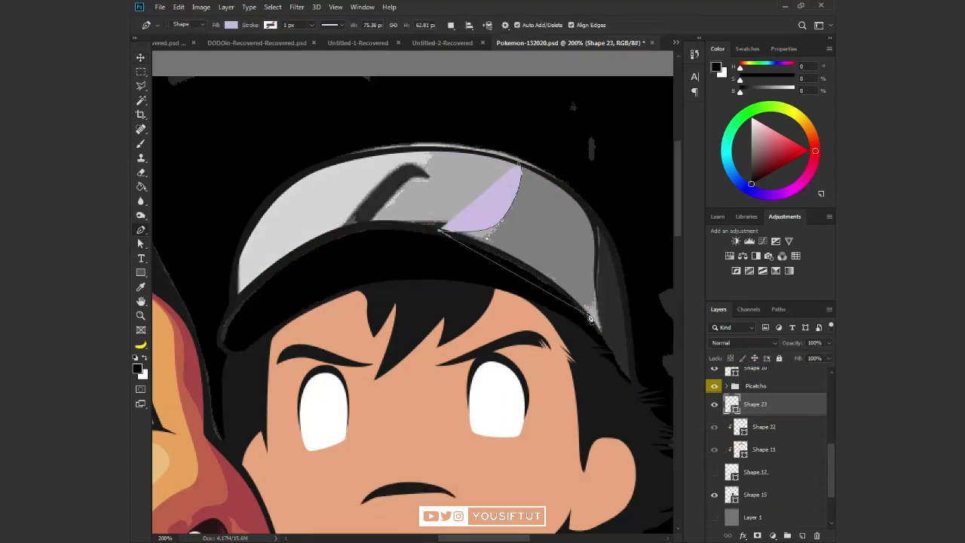
pyautogui.click(518, 262)
pyautogui.click(579, 303)
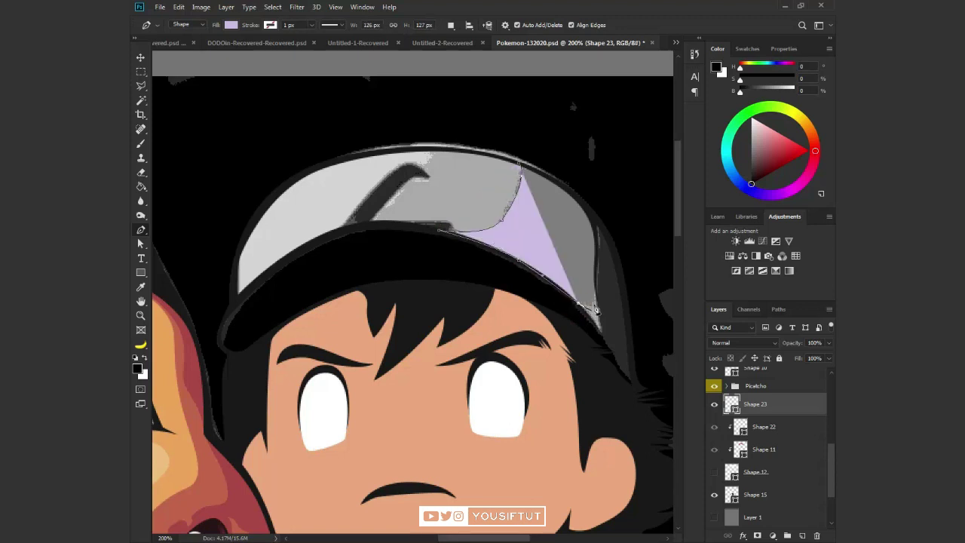
pyautogui.click(596, 243)
pyautogui.moveTo(520, 167); pyautogui.dragTo(436, 137)
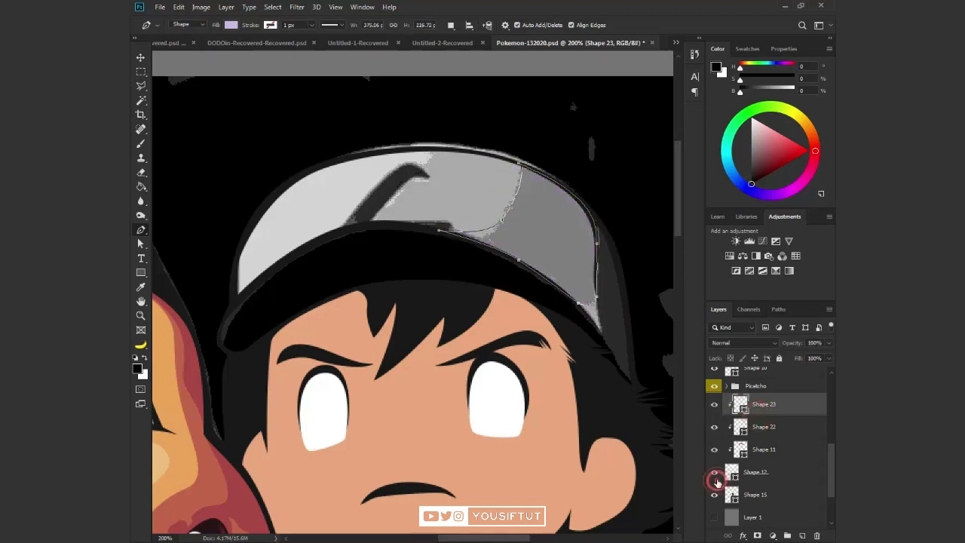
# Set the new shadow shape to Multiply and adjust its fill to a paler lavender
pyautogui.moveTo(713, 427); pyautogui.dragTo(714, 472)
pyautogui.click(744, 342)
pyautogui.click(745, 307)
pyautogui.click(741, 405)
pyautogui.doubleClick(741, 405)
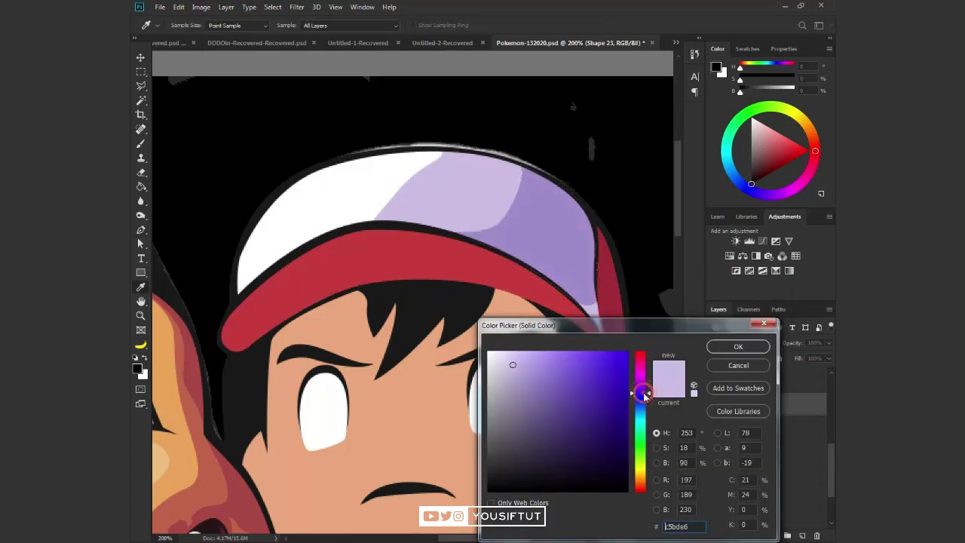
pyautogui.click(737, 347)
# Toggle Shape 12 to compare the cap shading, then select the Shape 22 layer
pyautogui.press('v')
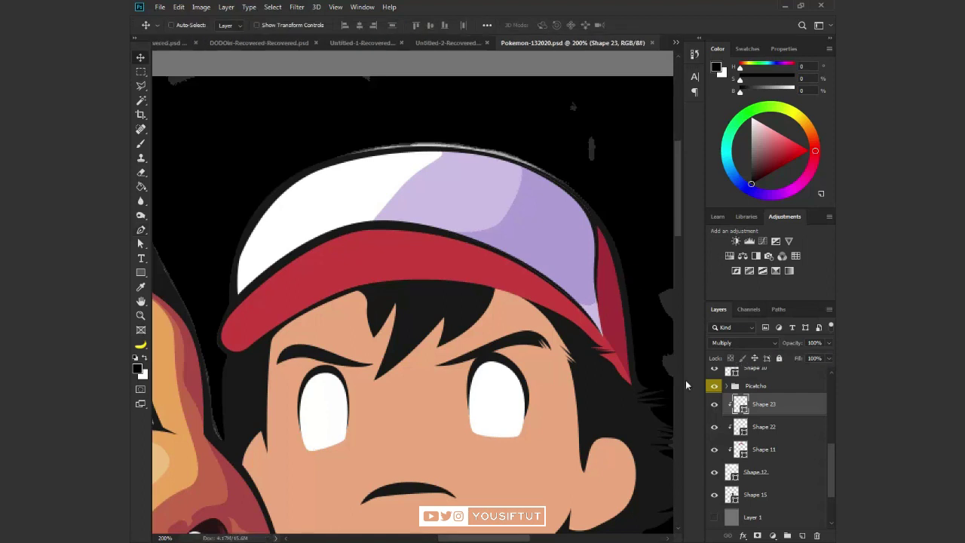
pyautogui.click(714, 473)
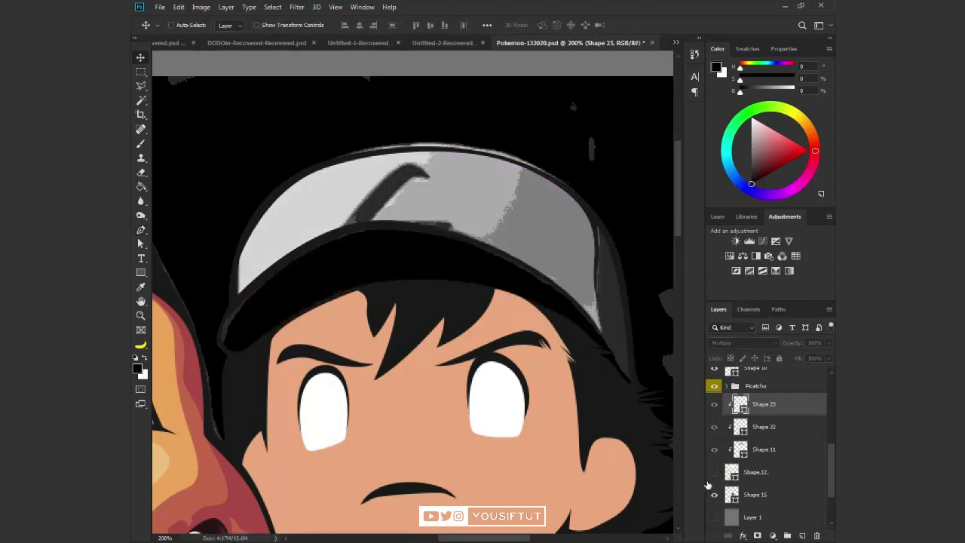
pyautogui.click(713, 473)
pyautogui.click(743, 426)
# Trace a thin shadow strip down the cap's right back edge with the Pen tool
pyautogui.press('p')
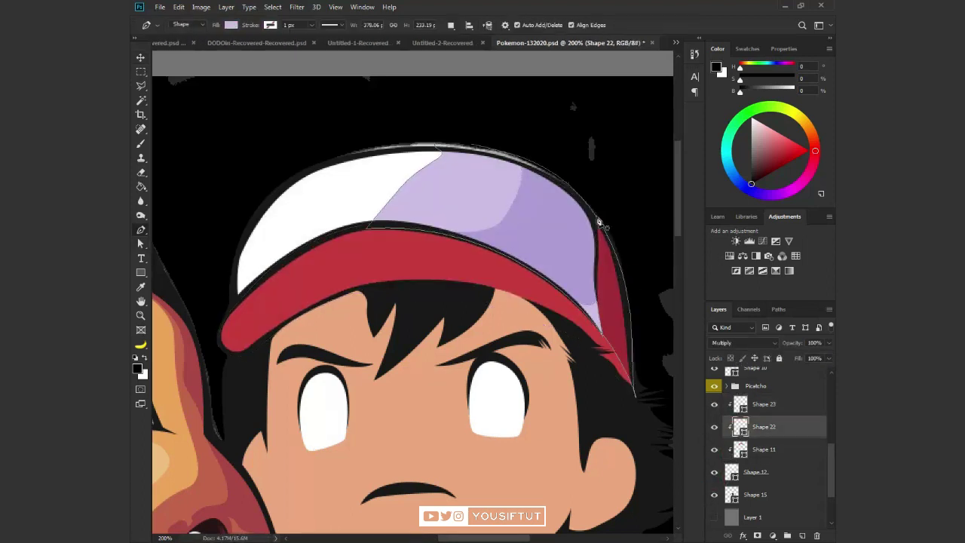
pyautogui.click(591, 214)
pyautogui.click(597, 249)
pyautogui.click(594, 290)
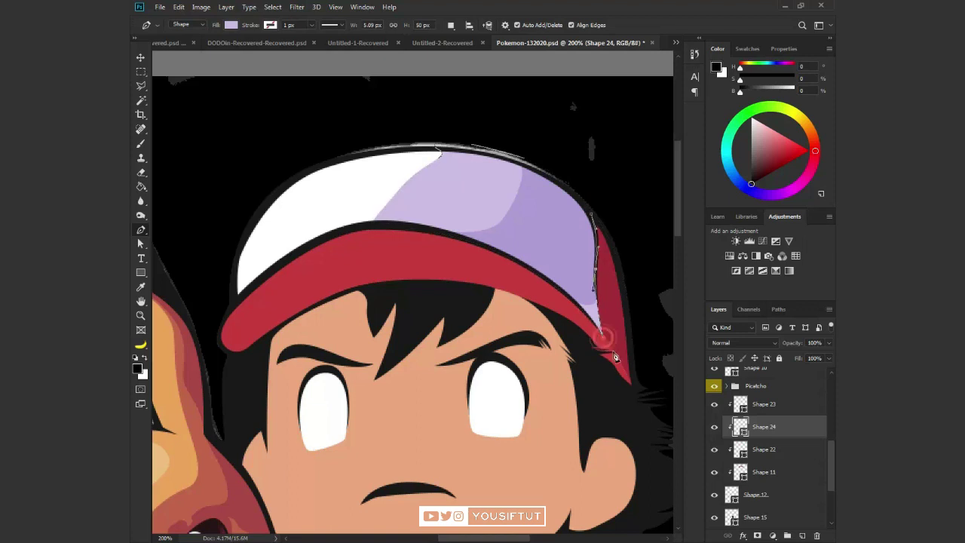
pyautogui.click(713, 494)
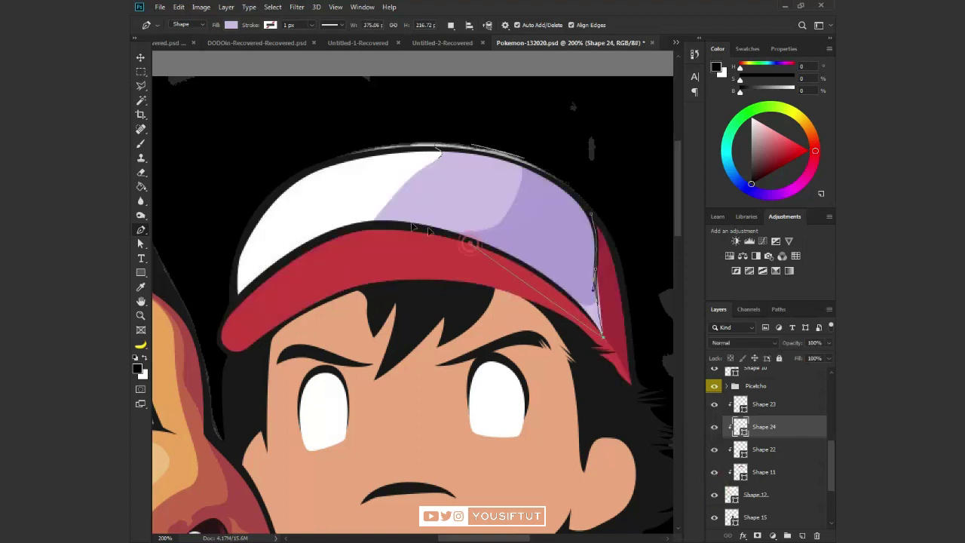
pyautogui.moveTo(478, 241); pyautogui.dragTo(358, 183)
pyautogui.keyDown('alt'); pyautogui.click(478, 241); pyautogui.keyUp('alt')
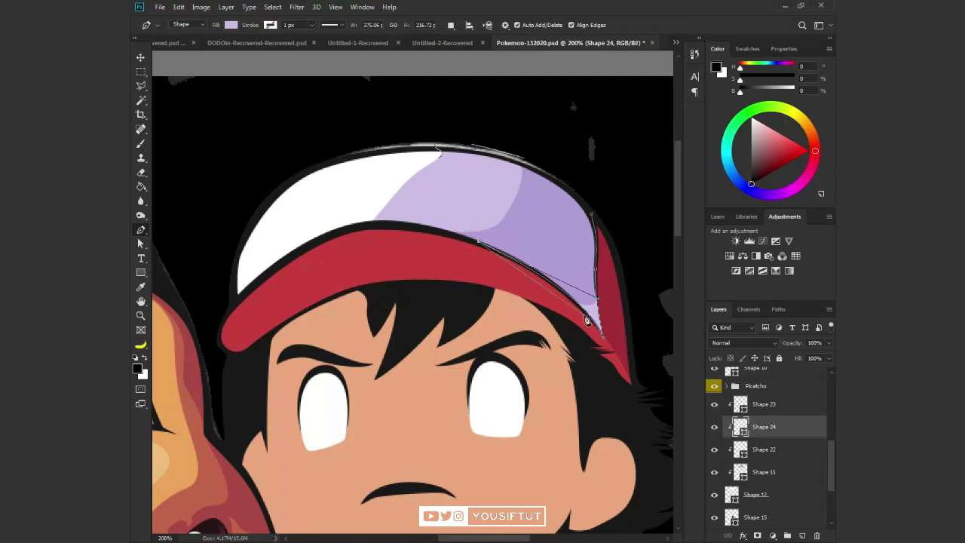
pyautogui.click(713, 496)
pyautogui.click(593, 214)
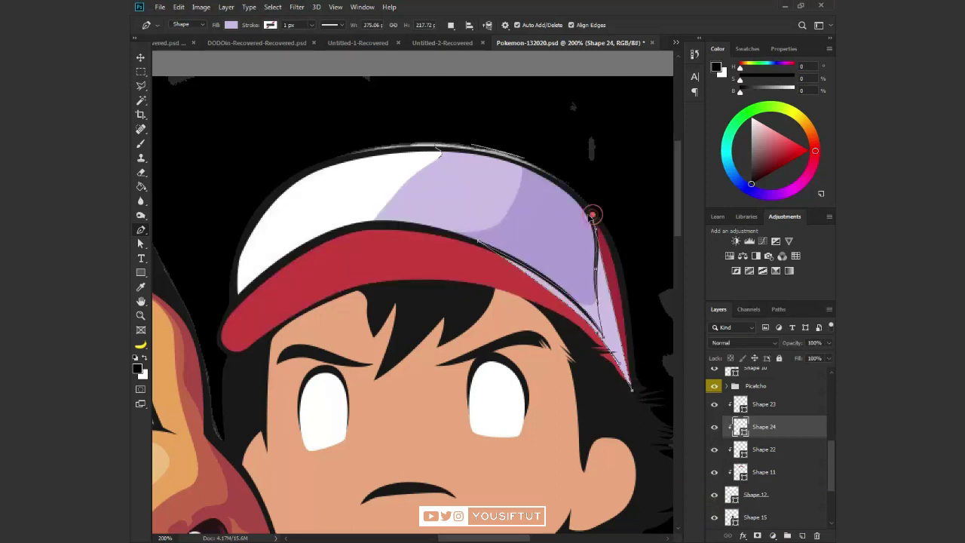
# Set the edge shadow to Multiply with a dark crimson fill colour
pyautogui.press('v')
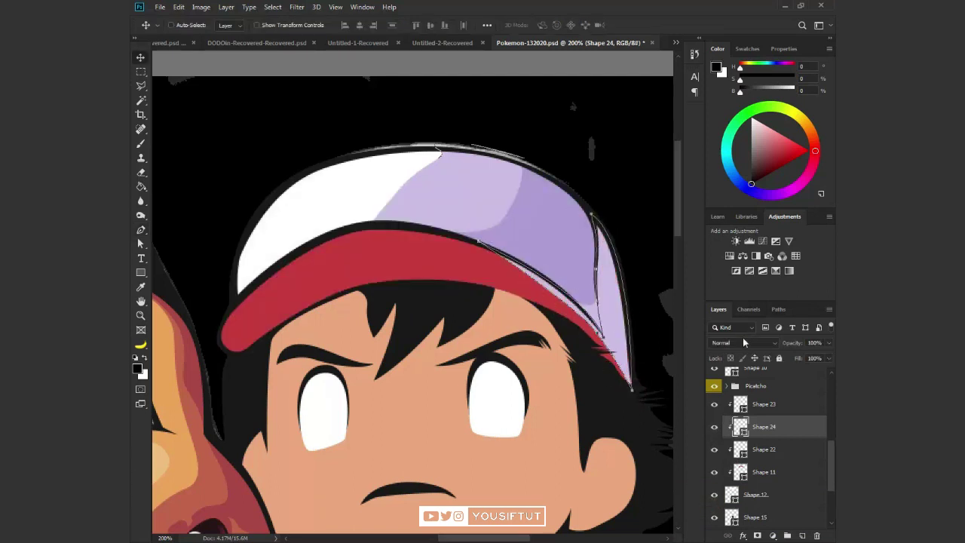
pyautogui.click(743, 343)
pyautogui.click(737, 312)
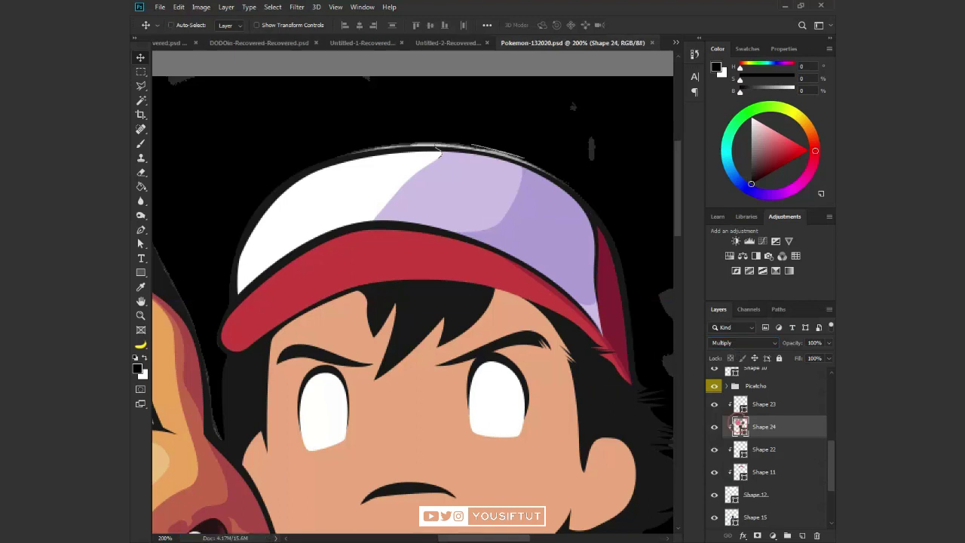
pyautogui.doubleClick(738, 422)
pyautogui.click(543, 377)
pyautogui.click(738, 364)
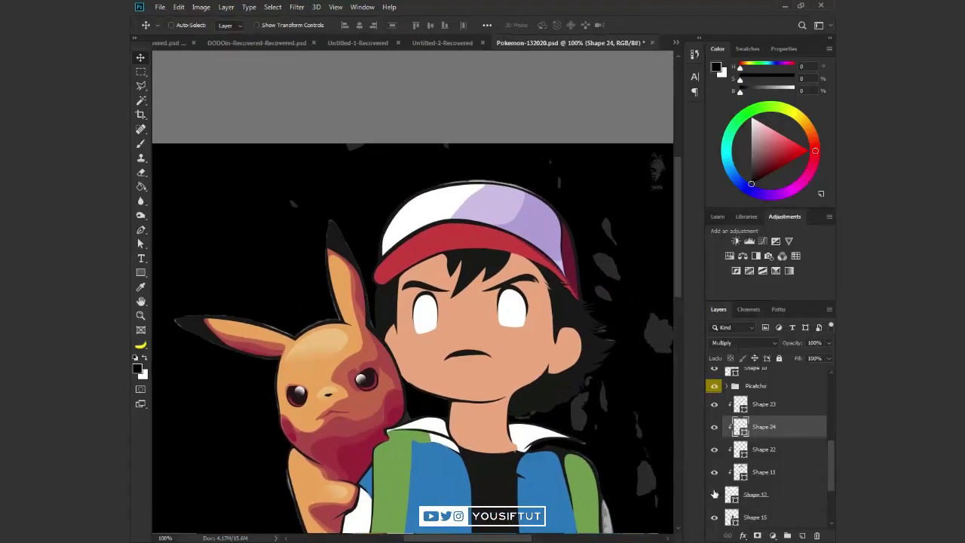
# Compare the cap with and without Shape 12, zoomed in around the face
pyautogui.click(714, 494)
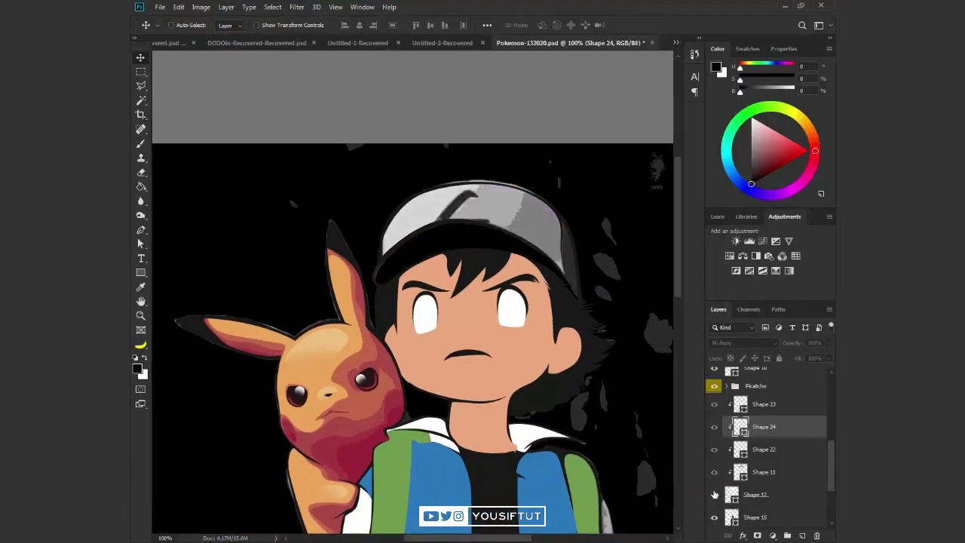
pyautogui.press('z')
pyautogui.click(452, 286)
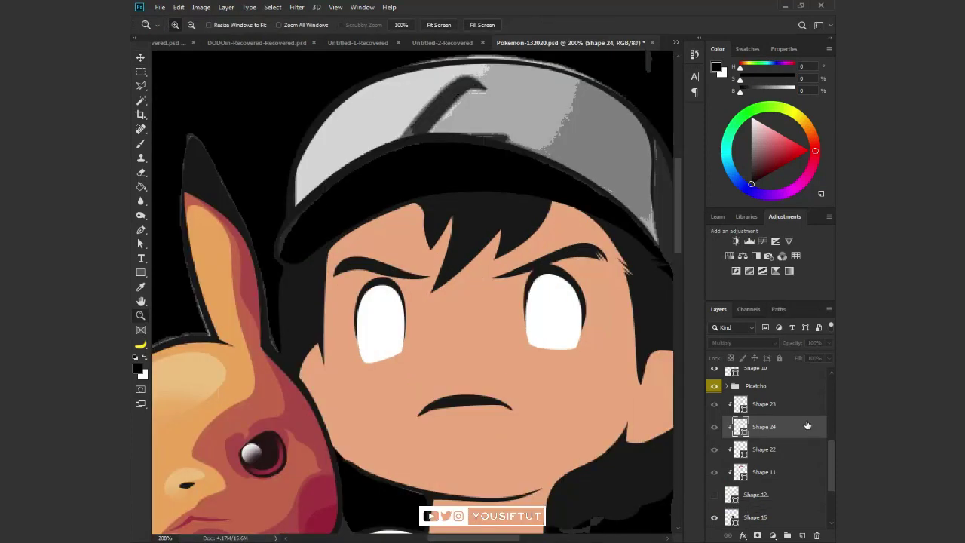
pyautogui.click(715, 495)
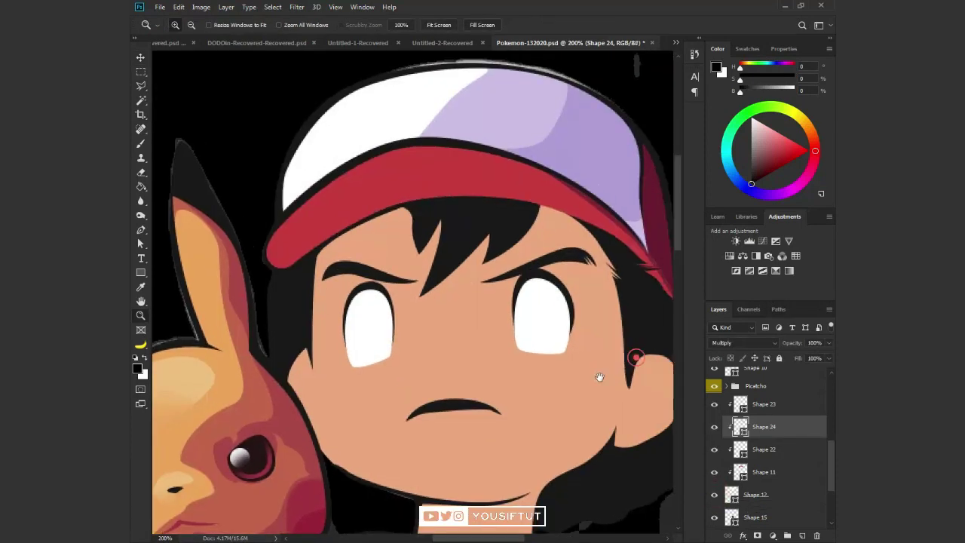
pyautogui.press('a')
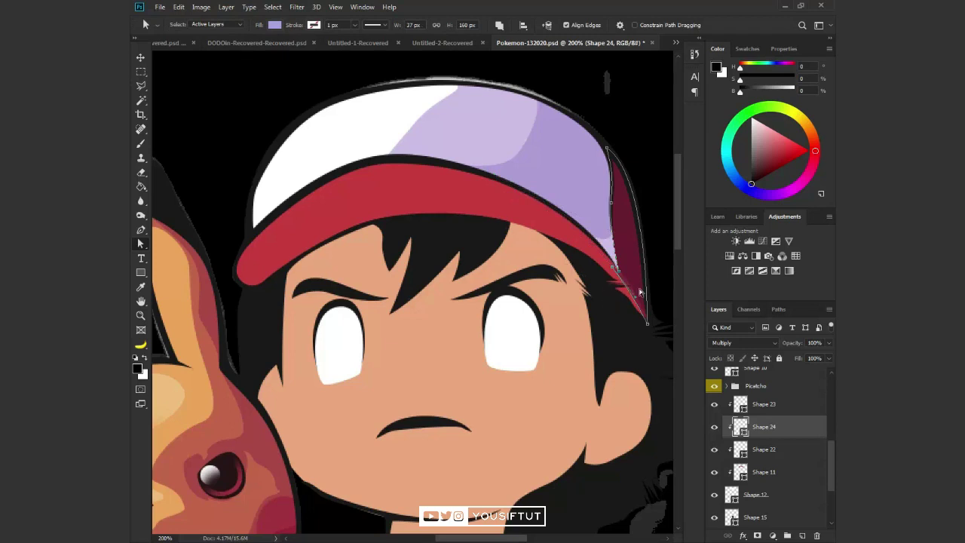
# Nudge the edge shadow's bottom point, then trace a shading shape along the cap's lower edge
pyautogui.moveTo(646, 322); pyautogui.dragTo(650, 321)
pyautogui.press('p')
pyautogui.click(715, 494)
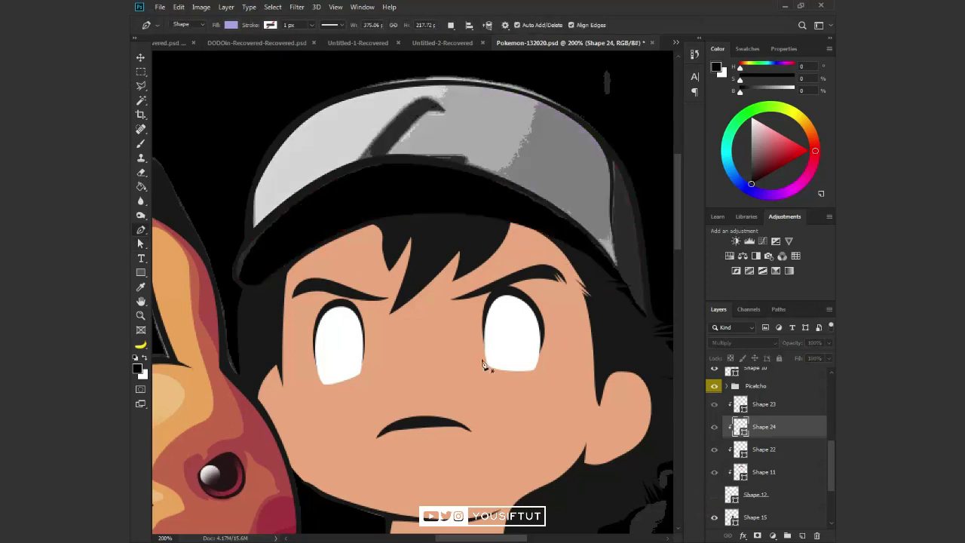
pyautogui.moveTo(238, 275); pyautogui.dragTo(235, 255)
pyautogui.moveTo(278, 217); pyautogui.dragTo(323, 178)
pyautogui.moveTo(440, 166); pyautogui.dragTo(467, 175)
pyautogui.moveTo(602, 255); pyautogui.dragTo(625, 281)
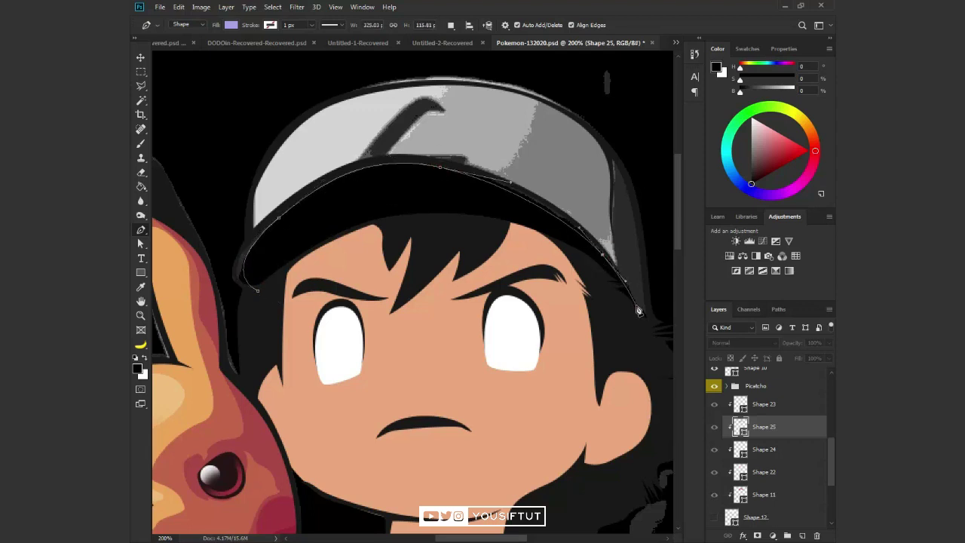
pyautogui.click(656, 329)
pyautogui.click(476, 224)
pyautogui.click(257, 290)
# Set the brim shading to Multiply with purple fill #836eb9 and save the document
pyautogui.click(742, 343)
pyautogui.click(726, 311)
pyautogui.doubleClick(736, 426)
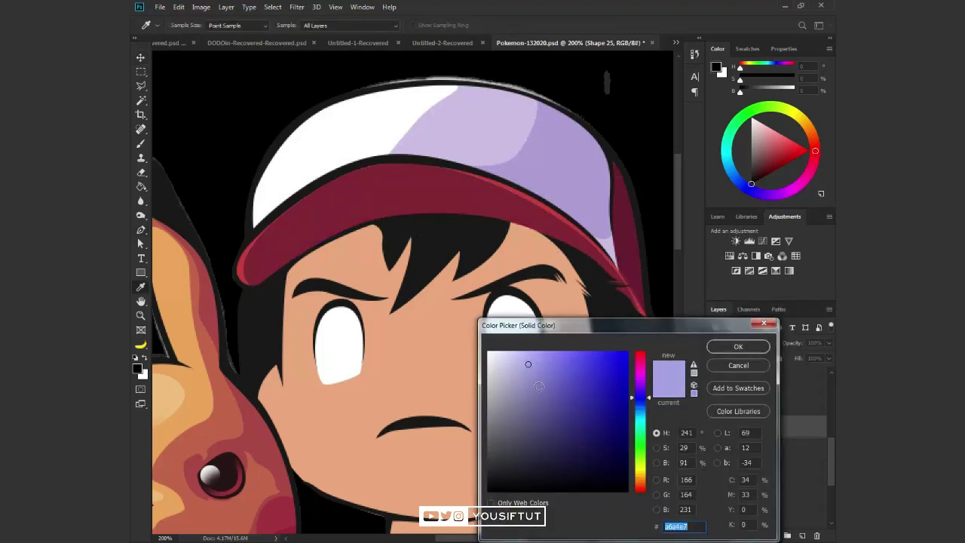
pyautogui.moveTo(651, 397); pyautogui.dragTo(651, 386)
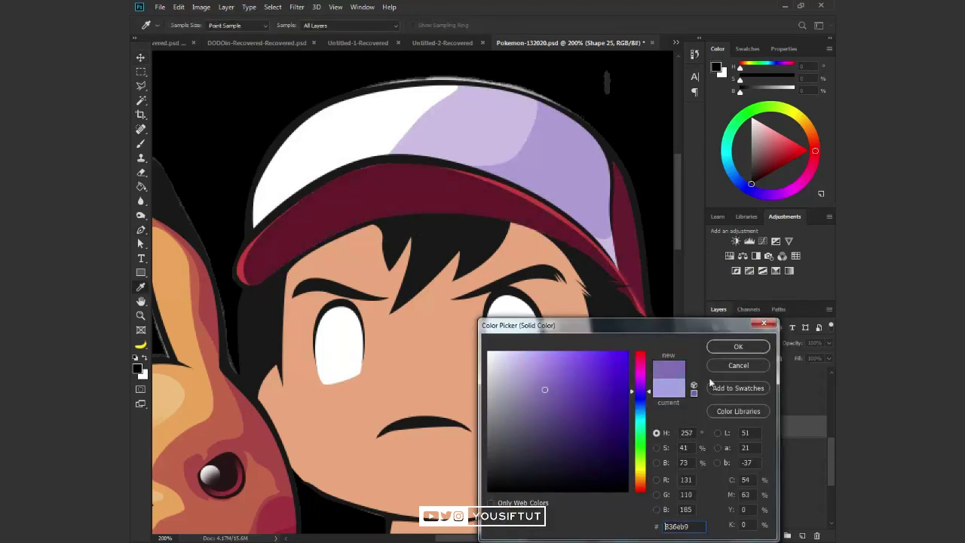
pyautogui.press('Return')
pyautogui.hotkey('ctrl', 's')
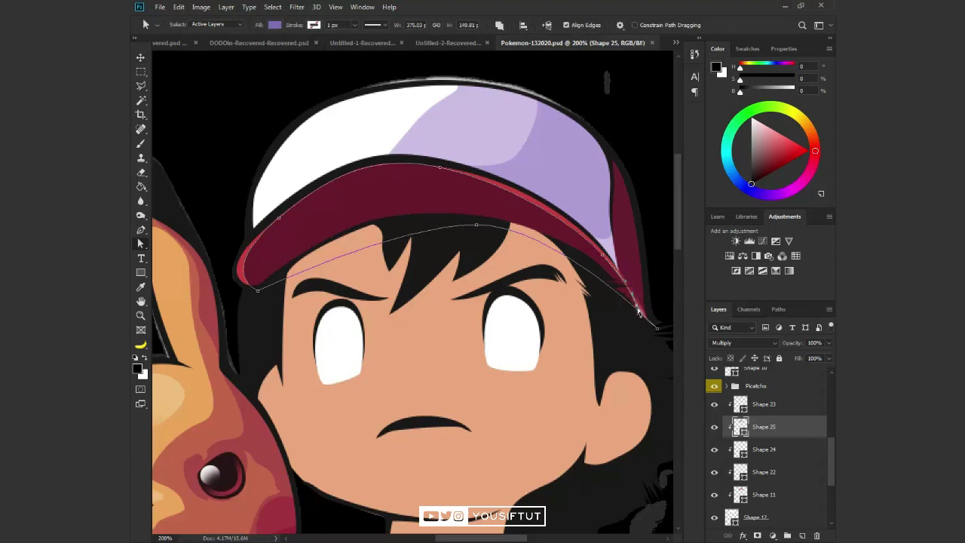
pyautogui.press('ctrl')
pyautogui.hotkey('ctrl', '-')
pyautogui.hotkey('ctrl', '-')
pyautogui.hotkey('ctrl', '-')
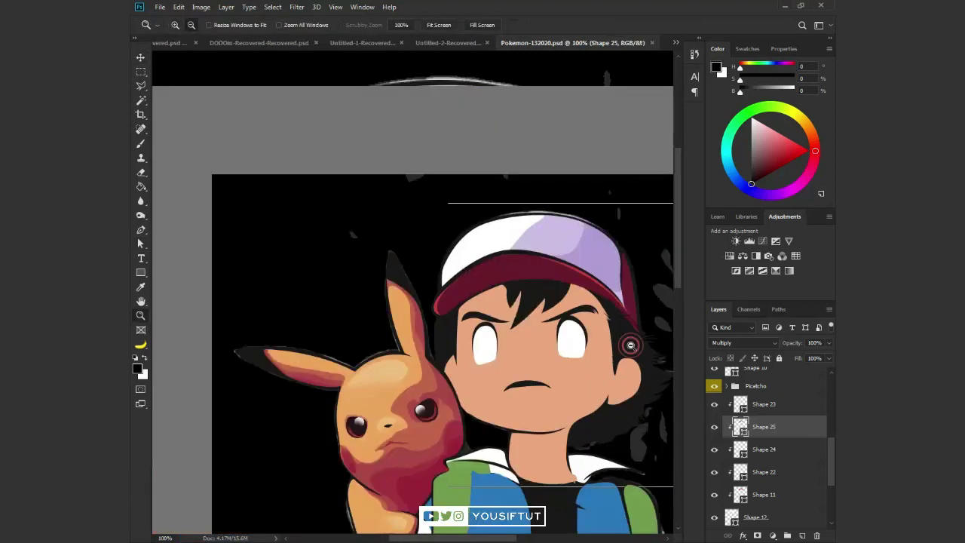
# Toggle the grey background layer and zoom the view to 100% to check the cap
pyautogui.scroll(-3, 737, 450)
pyautogui.click(714, 449)
pyautogui.press('z')
pyautogui.click(429, 238)
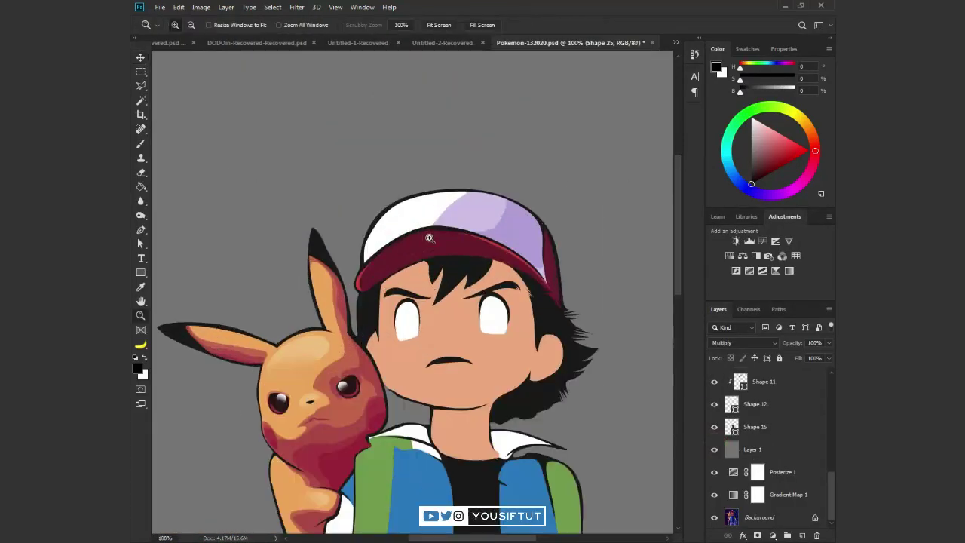
pyautogui.press('v')
pyautogui.click(714, 449)
pyautogui.click(714, 404)
# Group the cap layers into a group named 'hat' with a red colour label
pyautogui.click(754, 404)
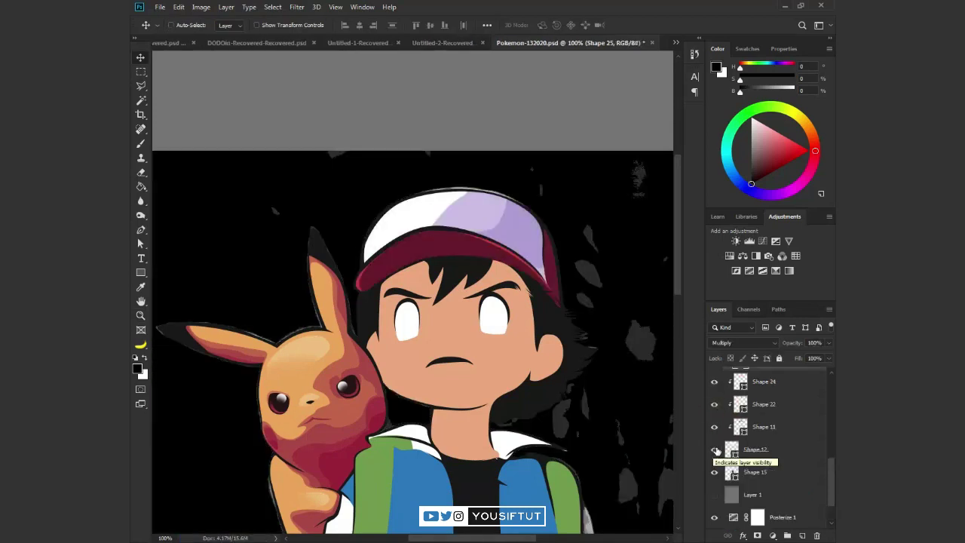
pyautogui.hotkey('ctrl', 'g')
pyautogui.doubleClick(756, 408)
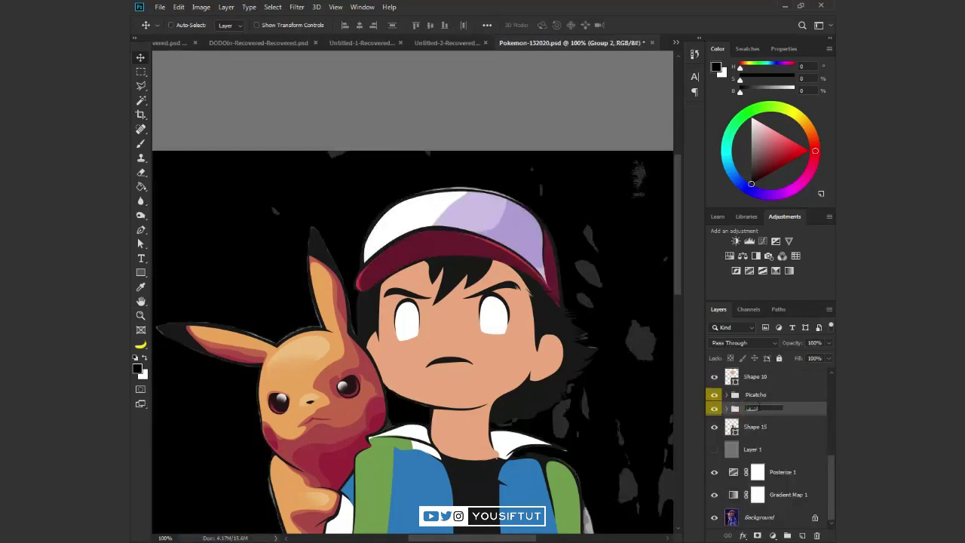
pyautogui.write('at')
pyautogui.press('Return')
pyautogui.rightClick(786, 409)
pyautogui.click(722, 478)
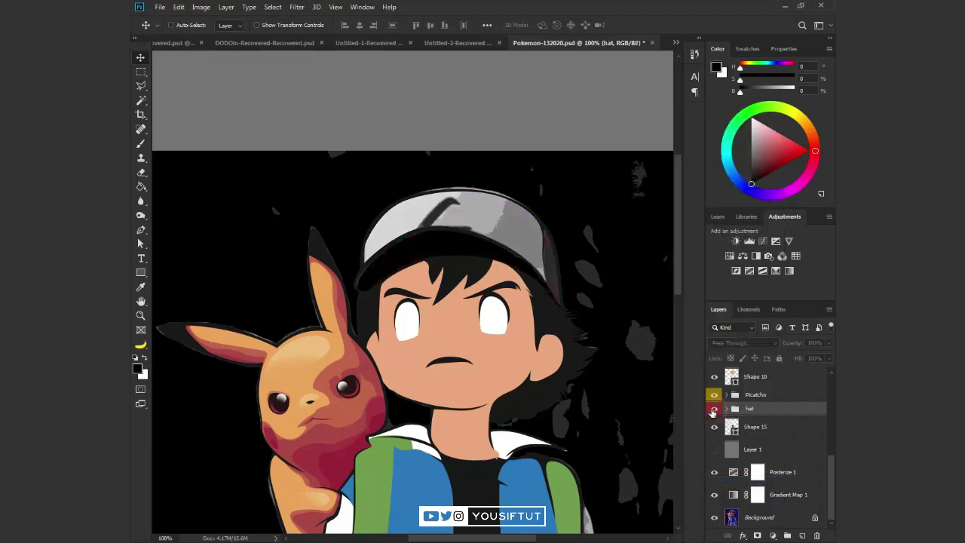
# Hide the grey background and the flat skin Shape 10, zoom on the face and select its layer
pyautogui.click(714, 449)
pyautogui.scroll(3, 754, 452)
pyautogui.click(714, 444)
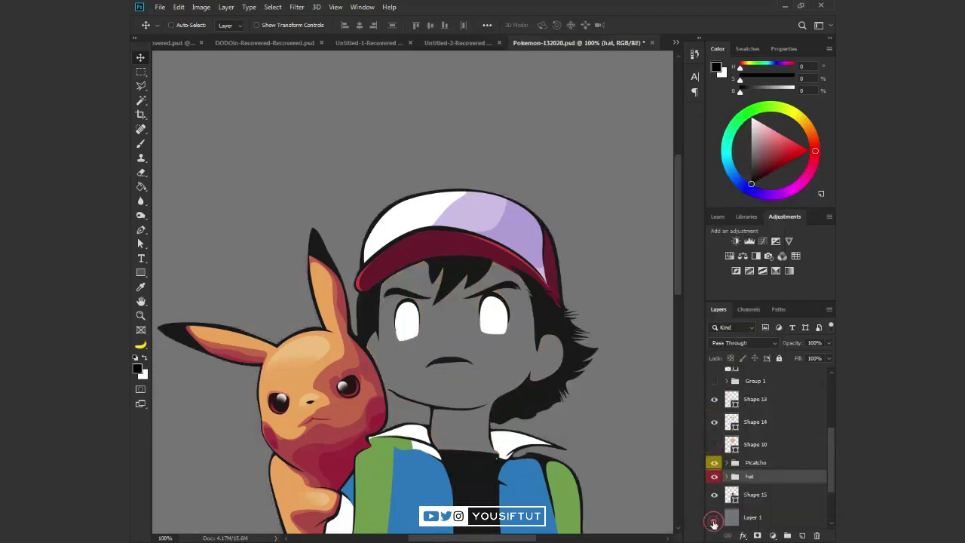
pyautogui.click(714, 517)
pyautogui.press('z')
pyautogui.click(398, 357)
pyautogui.click(768, 445)
# Start a new Pen shape tracing Ash's left jaw, chin and right jaw
pyautogui.press('p')
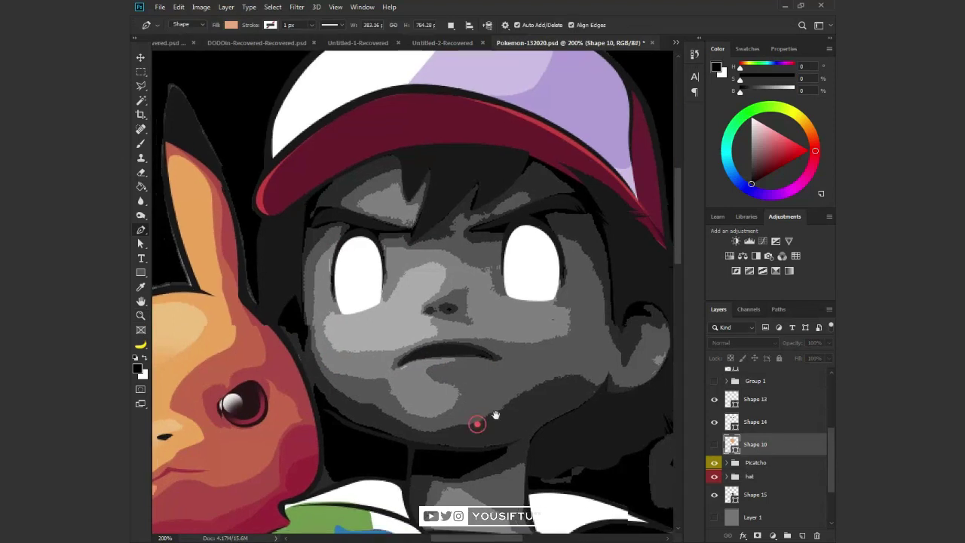
pyautogui.scroll(-1, 452, 399)
pyautogui.click(334, 340)
pyautogui.click(354, 365)
pyautogui.click(395, 370)
pyautogui.click(423, 395)
pyautogui.moveTo(334, 340)
pyautogui.mouseDown()
pyautogui.moveTo(358, 365)
pyautogui.moveTo(402, 377)
pyautogui.mouseUp()
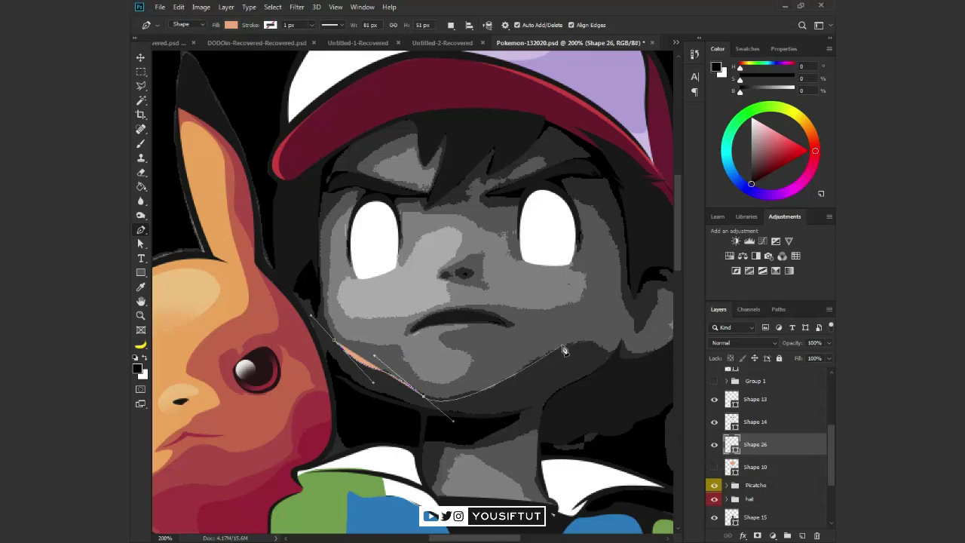
pyautogui.hotkey('ctrl', 'z')
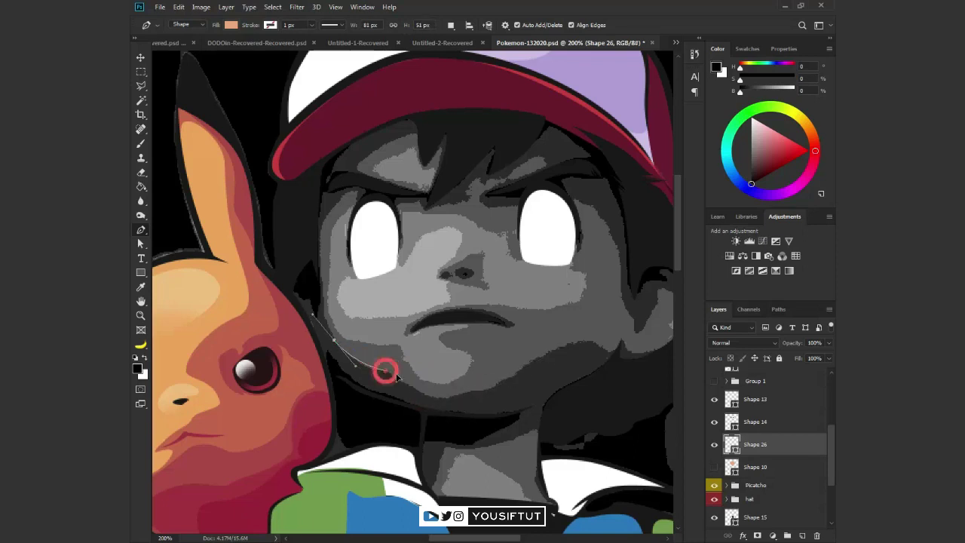
pyautogui.moveTo(441, 395); pyautogui.dragTo(471, 399)
pyautogui.moveTo(609, 345)
pyautogui.mouseDown()
pyautogui.moveTo(626, 334)
pyautogui.moveTo(550, 312)
pyautogui.moveTo(605, 294)
pyautogui.mouseUp()
pyautogui.click(579, 263)
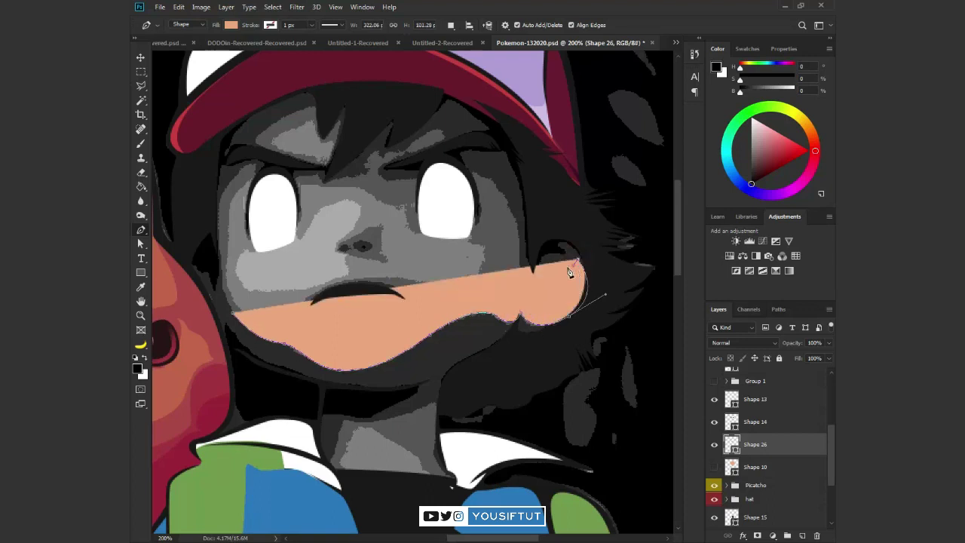
# Set the tracing shape to 10% opacity and trace up the right cheek, hairline and brow
pyautogui.press('1')
pyautogui.click(533, 303)
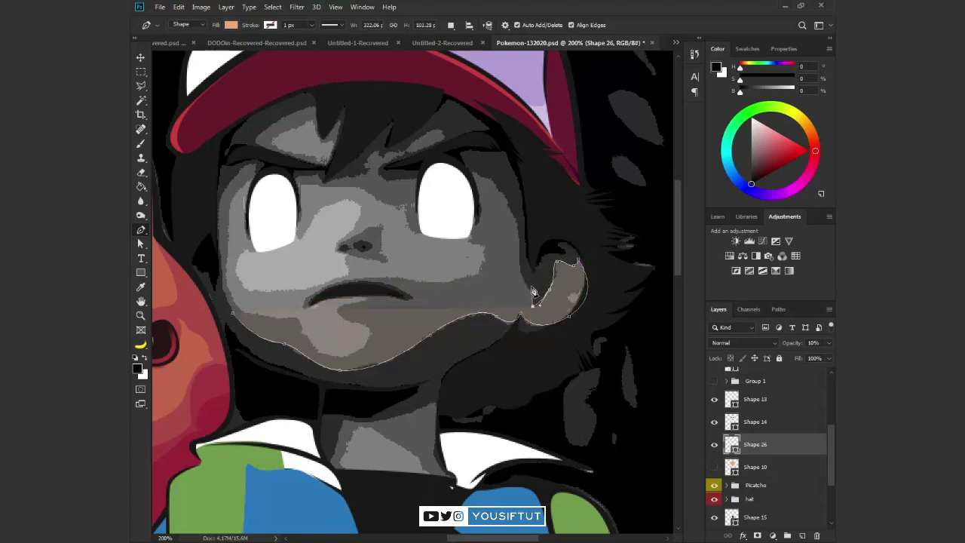
pyautogui.click(517, 224)
pyautogui.moveTo(471, 177); pyautogui.dragTo(482, 184)
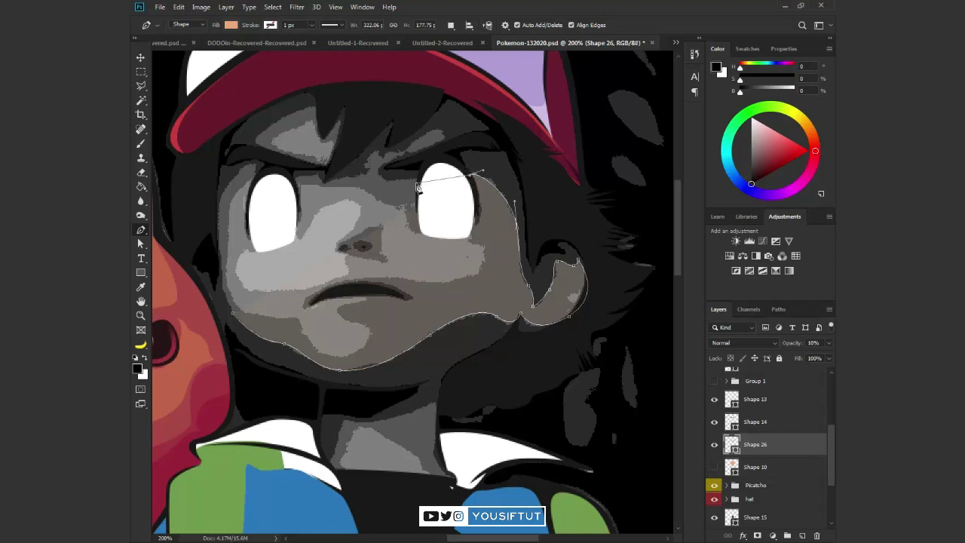
pyautogui.click(444, 134)
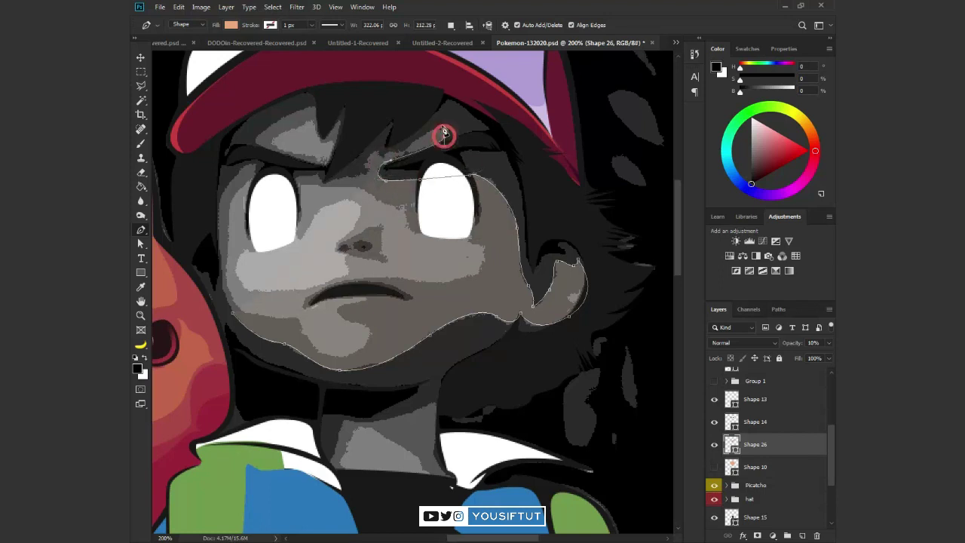
pyautogui.click(382, 153)
pyautogui.click(368, 153)
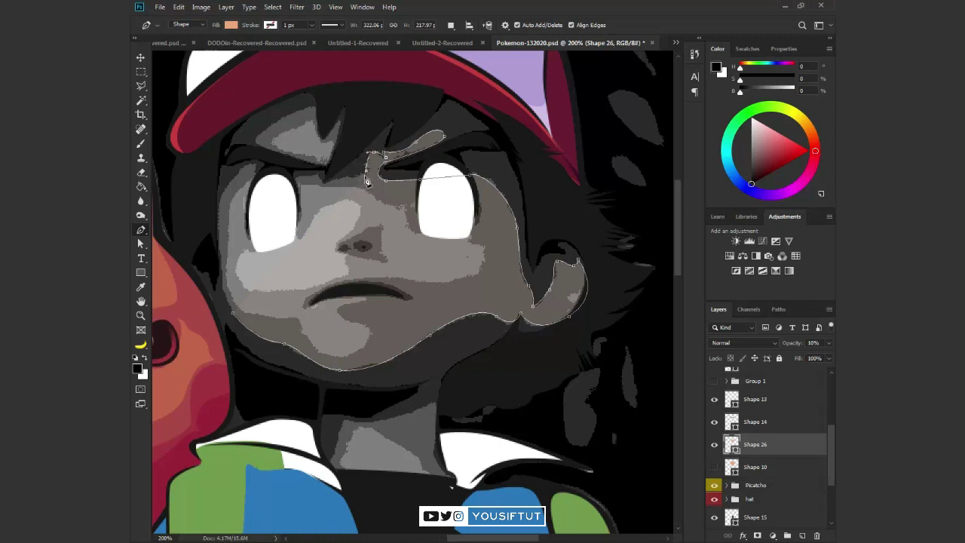
pyautogui.click(337, 177)
pyautogui.click(319, 177)
# Continue the outline around the left eye and up the left temple toward the cap brim
pyautogui.scroll(1, 319, 177)
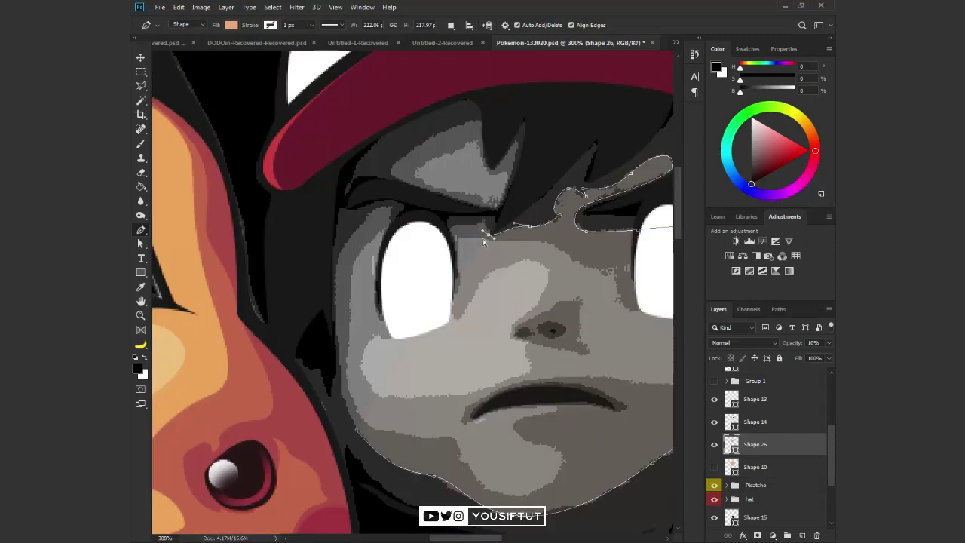
pyautogui.click(483, 223)
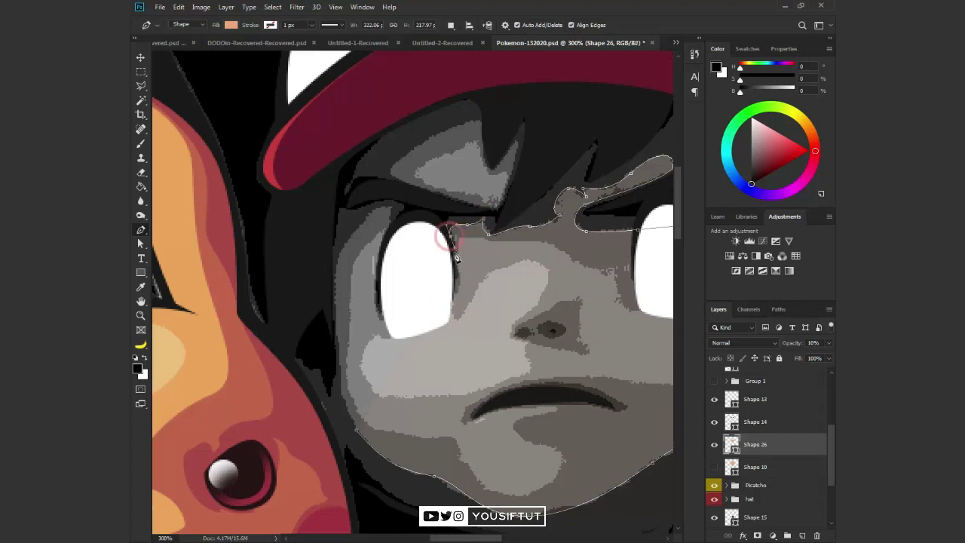
pyautogui.moveTo(387, 323); pyautogui.dragTo(375, 313)
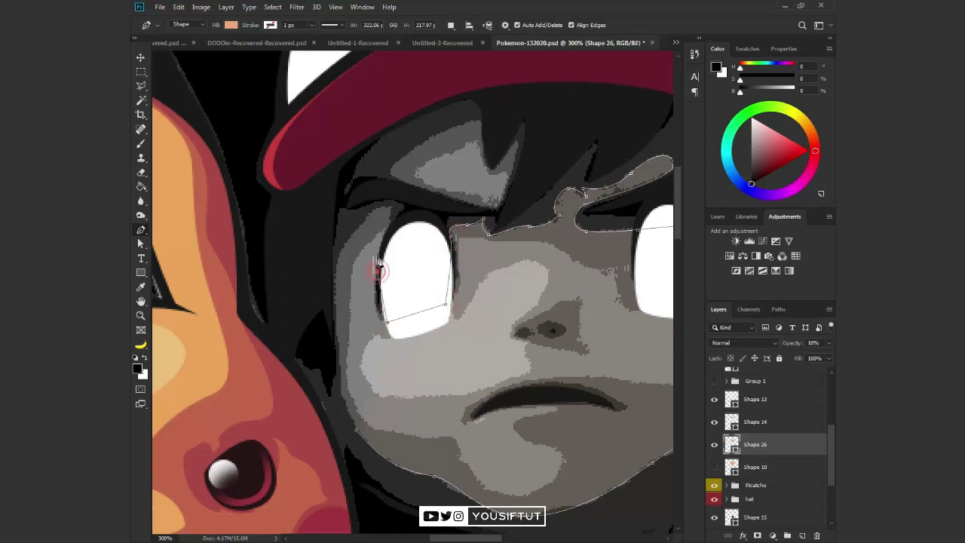
pyautogui.click(364, 217)
pyautogui.moveTo(332, 317); pyautogui.dragTo(334, 319)
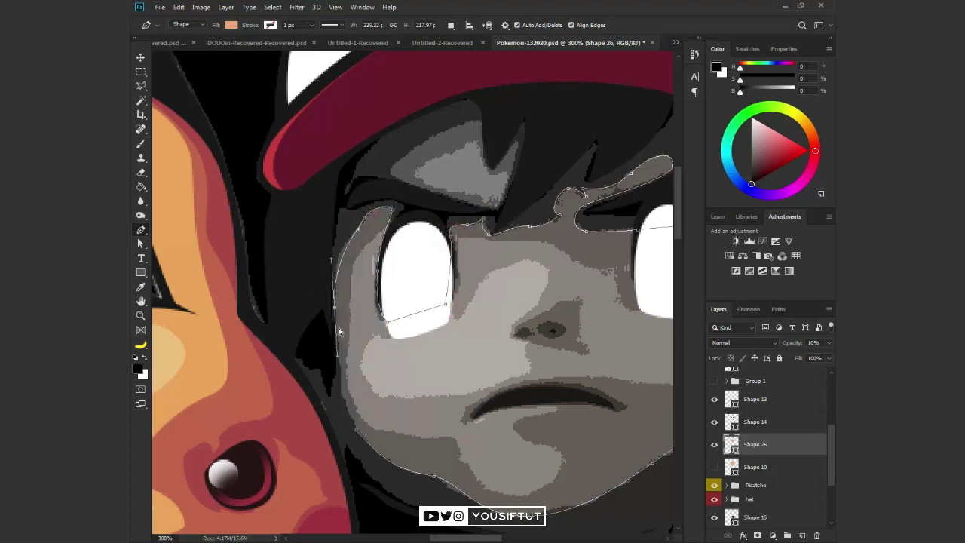
pyautogui.moveTo(332, 183); pyautogui.dragTo(344, 142)
pyautogui.moveTo(431, 219); pyautogui.dragTo(471, 249)
# Trace the face outline around the ear and along the neck
pyautogui.click(551, 359)
pyautogui.moveTo(558, 400); pyautogui.dragTo(517, 269)
pyautogui.click(488, 283)
pyautogui.moveTo(545, 417); pyautogui.dragTo(447, 454)
pyautogui.moveTo(483, 381); pyautogui.dragTo(650, 159)
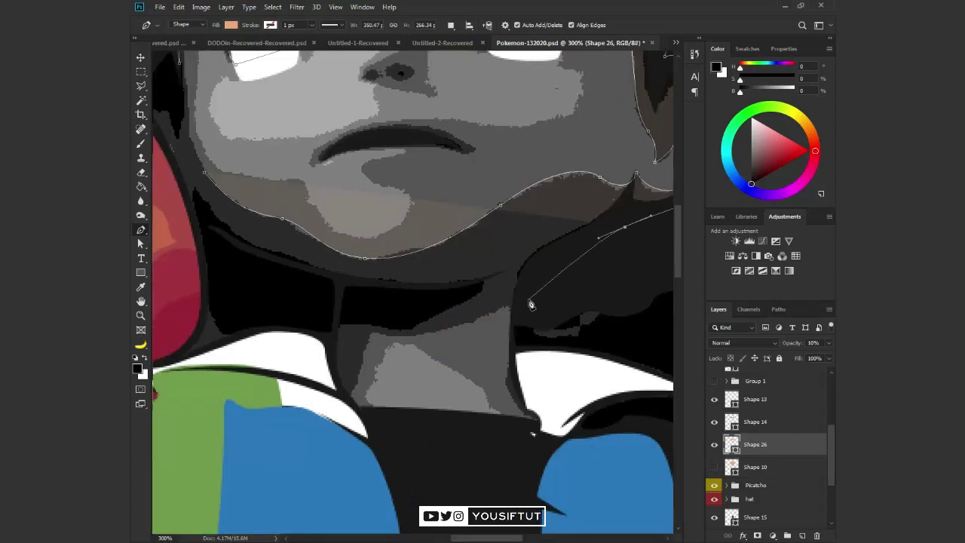
pyautogui.moveTo(502, 311); pyautogui.dragTo(450, 336)
pyautogui.click(437, 332)
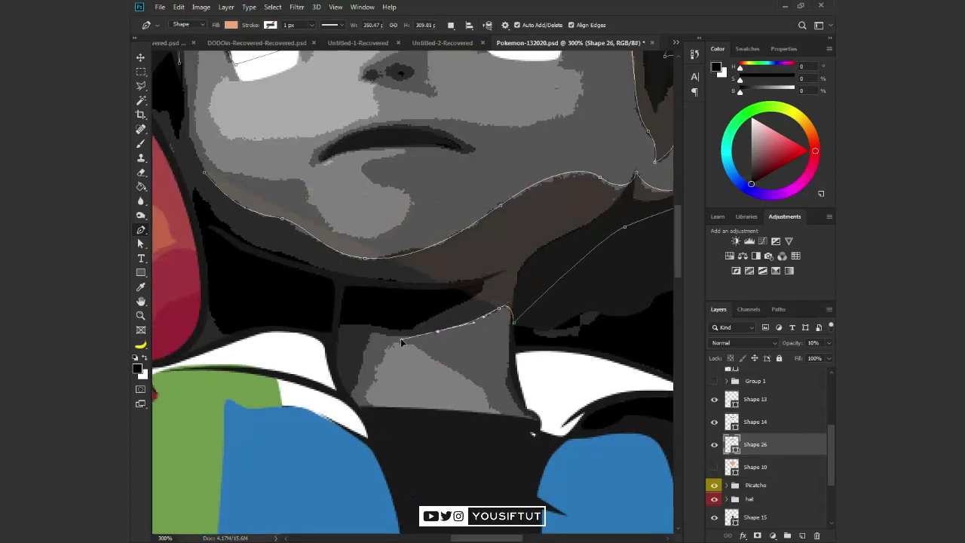
pyautogui.click(371, 331)
pyautogui.click(355, 406)
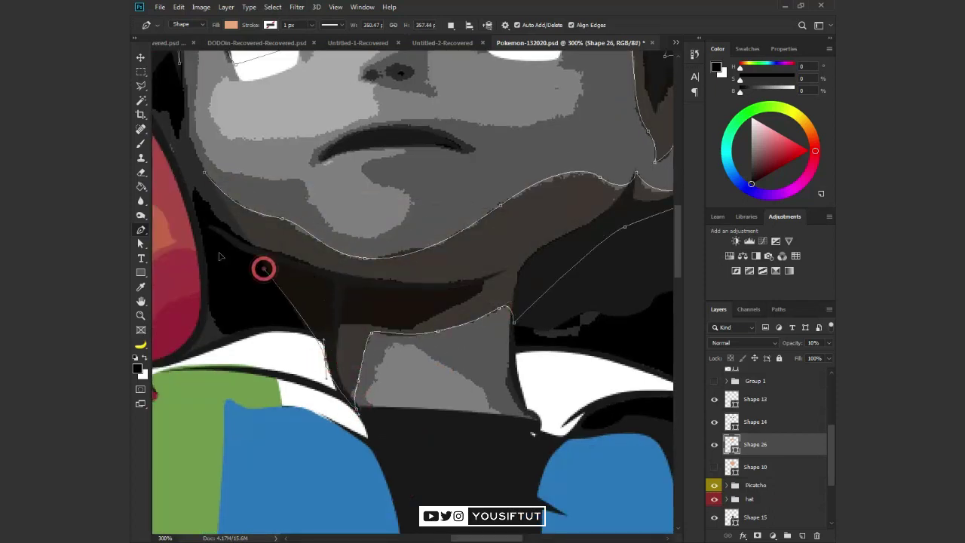
# Close the face shape up the left cheek, show Shape 10 again and reorder Shape 26
pyautogui.moveTo(263, 266); pyautogui.dragTo(452, 393)
pyautogui.moveTo(321, 202); pyautogui.dragTo(326, 169)
pyautogui.moveTo(341, 144); pyautogui.dragTo(347, 255)
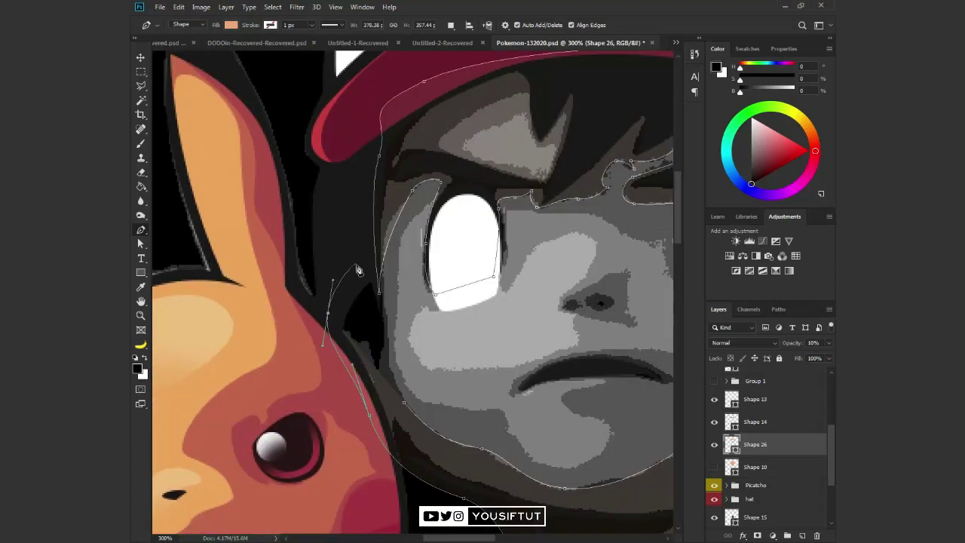
pyautogui.click(370, 277)
pyautogui.click(714, 466)
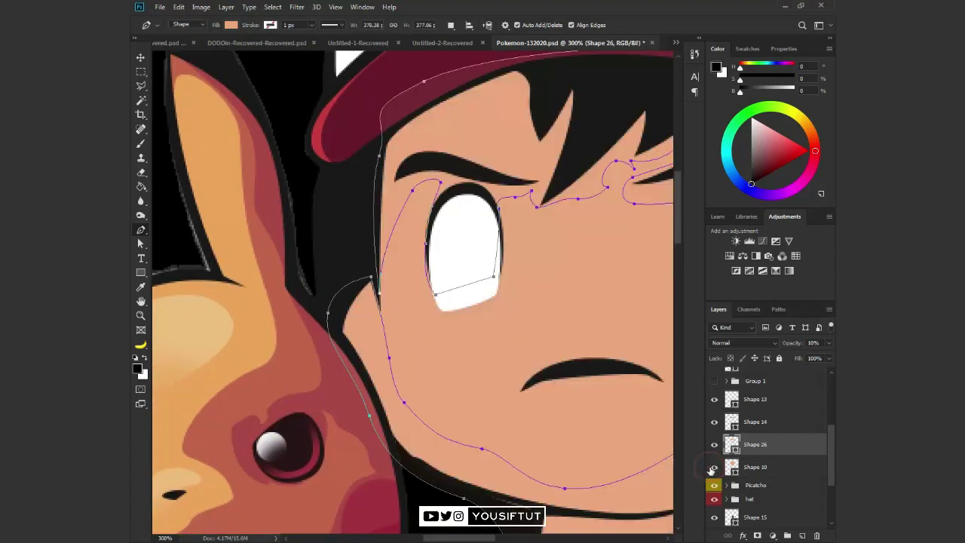
pyautogui.moveTo(560, 424); pyautogui.dragTo(470, 394)
pyautogui.moveTo(738, 444); pyautogui.dragTo(737, 411)
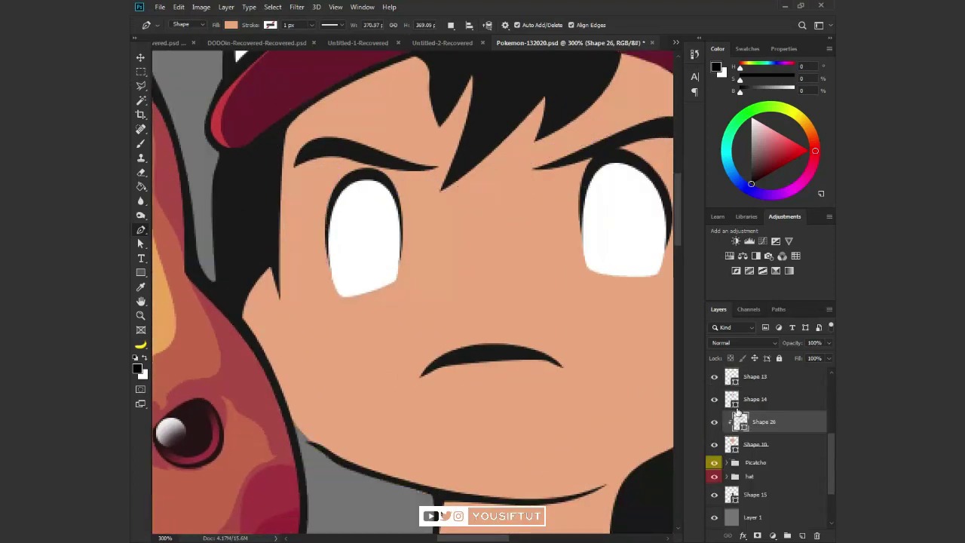
# Check the pink shading colour of Shape 16 in the Body group without changing it
pyautogui.doubleClick(736, 419)
pyautogui.scroll(-3, 742, 447)
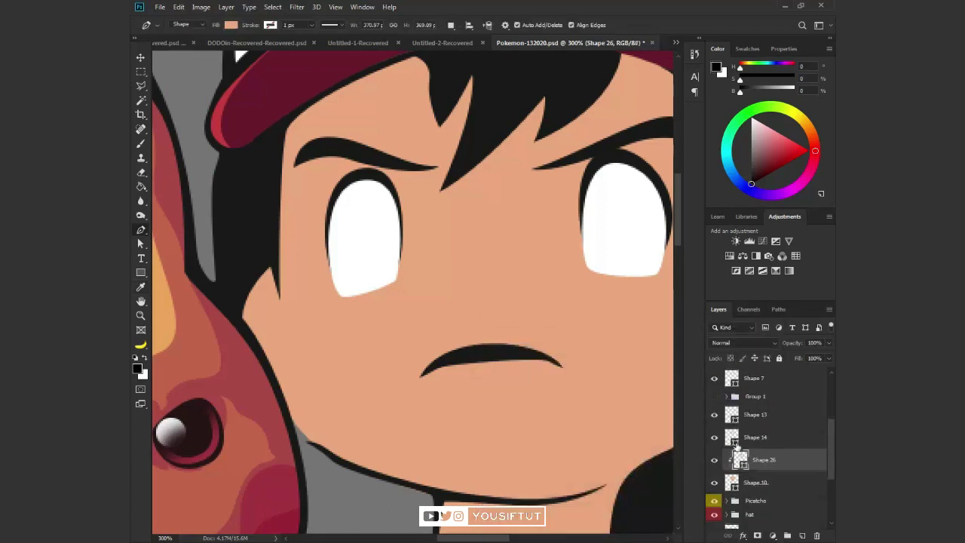
pyautogui.scroll(-3, 742, 437)
pyautogui.click(736, 461)
pyautogui.click(763, 500)
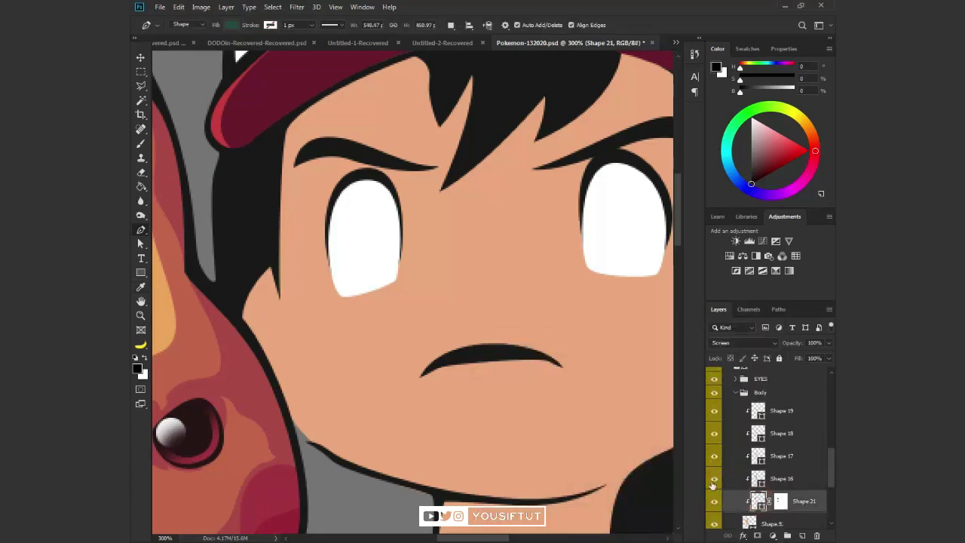
pyautogui.click(763, 475)
pyautogui.doubleClick(762, 473)
pyautogui.press('Escape')
pyautogui.click(728, 437)
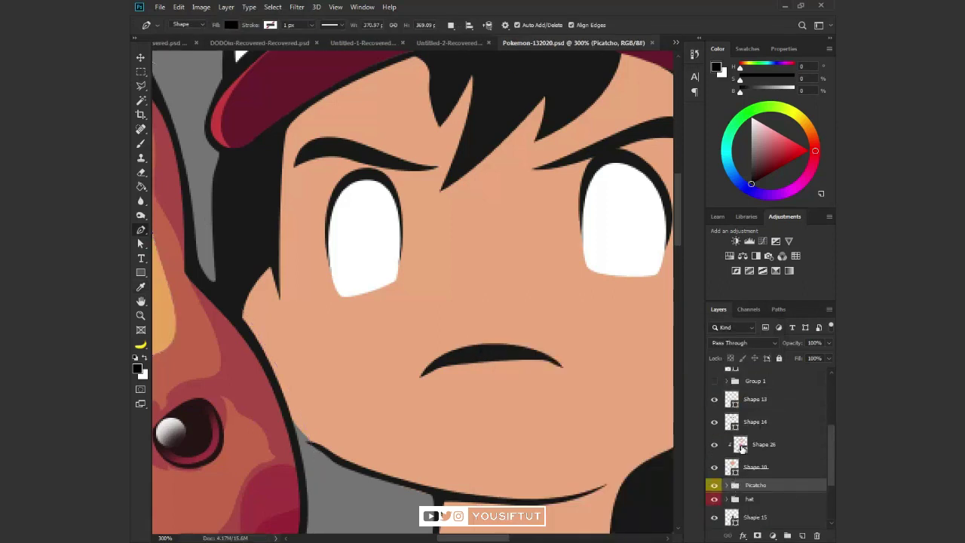
# Fill Shape 26 with pink and set its blend mode to Multiply
pyautogui.doubleClick(741, 445)
pyautogui.click(742, 345)
pyautogui.click(743, 342)
pyautogui.click(727, 312)
pyautogui.press('v')
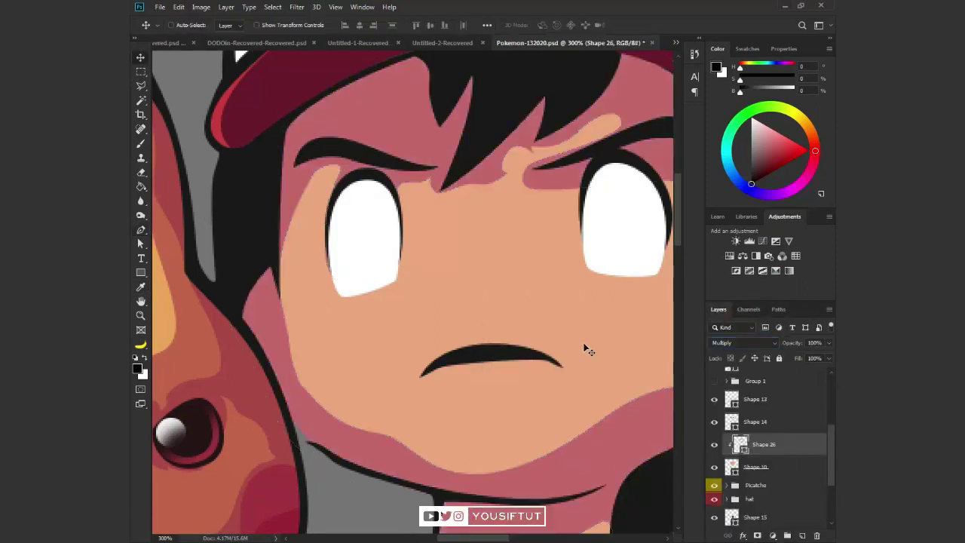
pyautogui.scroll(-5, 588, 349)
pyautogui.scroll(6, 432, 337)
# Zoom out to the whole character and show the grey Layer 1 reference
pyautogui.press('a')
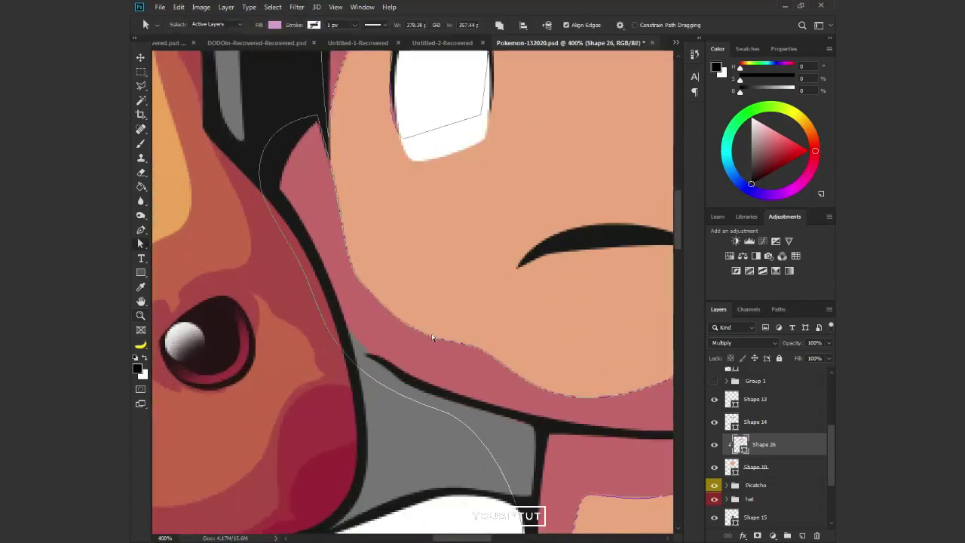
pyautogui.press('z')
pyautogui.keyDown('alt'); pyautogui.click(496, 318); pyautogui.keyUp('alt')
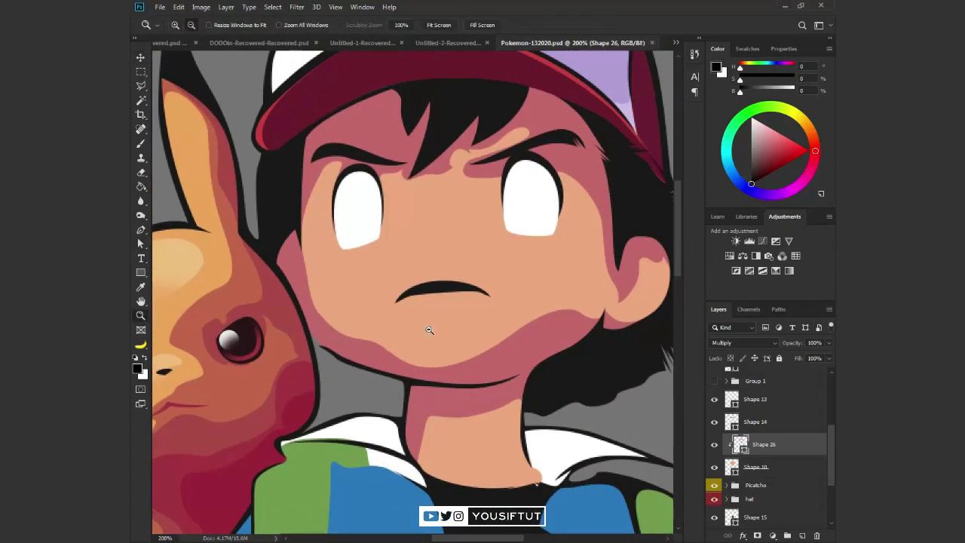
pyautogui.keyDown('alt'); pyautogui.click(428, 330); pyautogui.keyUp('alt')
pyautogui.click(715, 469)
pyautogui.scroll(-2, 754, 452)
pyautogui.hotkey('ctrl', 'alt', 'shift', 'n')
# Hide Layer 1 again and zoom back in on Ash's face with Shape 26 selected
pyautogui.click(714, 398)
pyautogui.click(424, 294)
pyautogui.hotkey('ctrl', 'v')
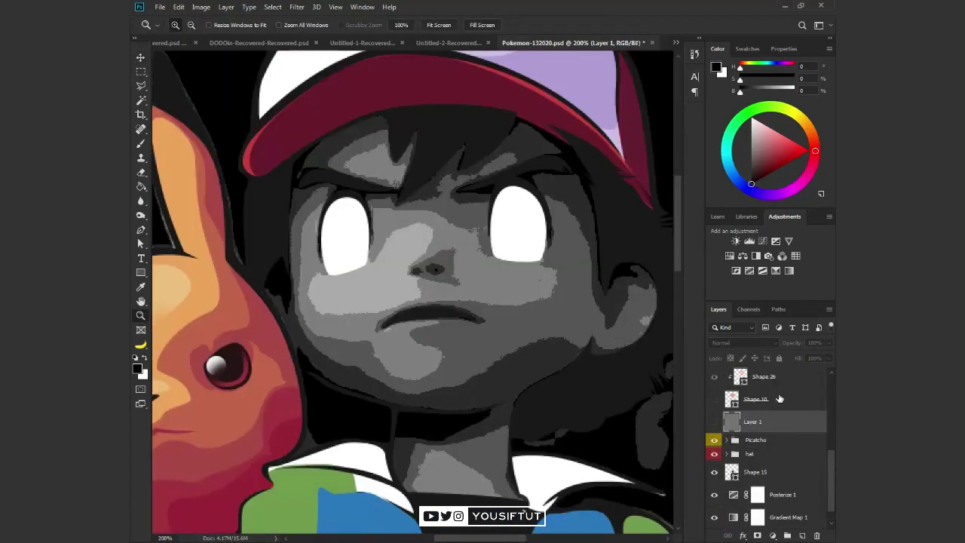
pyautogui.press('a')
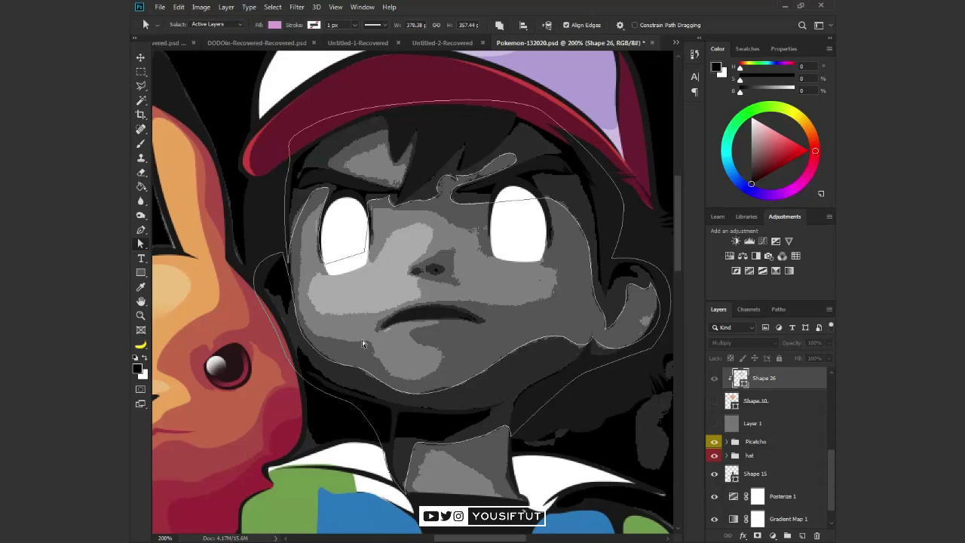
pyautogui.press('p')
pyautogui.press('Escape')
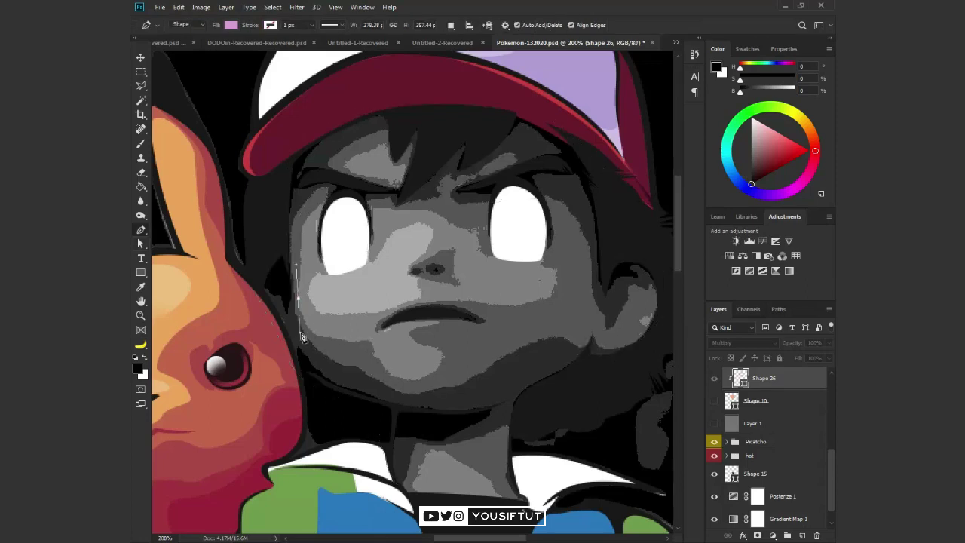
# Trace Shape 27's outline along the jaw toward the mouth at low opacity
pyautogui.click(299, 301)
pyautogui.click(347, 341)
pyautogui.click(378, 360)
pyautogui.moveTo(438, 366)
pyautogui.mouseDown()
pyautogui.moveTo(448, 343)
pyautogui.moveTo(420, 329)
pyautogui.moveTo(444, 314)
pyautogui.mouseUp()
pyautogui.click(407, 334)
pyautogui.press('2')
pyautogui.hotkey('ctrl', '+')
pyautogui.press('0')
pyautogui.press('1')
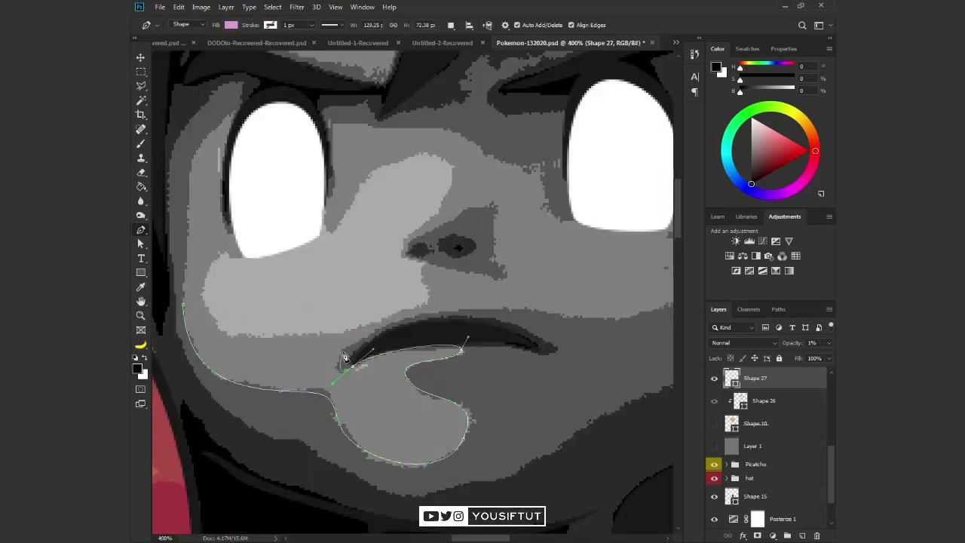
# Continue Shape 27's outline past the mouth, under the eye and around the left cheek
pyautogui.moveTo(663, 312)
pyautogui.mouseDown()
pyautogui.moveTo(505, 369)
pyautogui.moveTo(574, 332)
pyautogui.mouseUp()
pyautogui.moveTo(525, 299); pyautogui.dragTo(507, 295)
pyautogui.click(513, 269)
pyautogui.moveTo(383, 259); pyautogui.dragTo(363, 224)
pyautogui.moveTo(285, 188)
pyautogui.mouseDown()
pyautogui.moveTo(449, 260)
pyautogui.moveTo(400, 261)
pyautogui.moveTo(376, 333)
pyautogui.mouseUp()
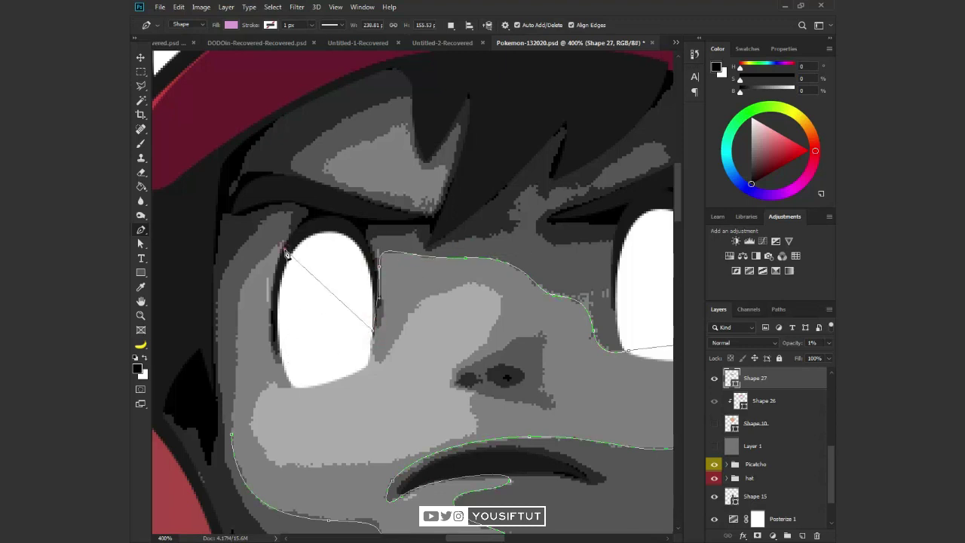
pyautogui.moveTo(232, 435); pyautogui.dragTo(299, 244)
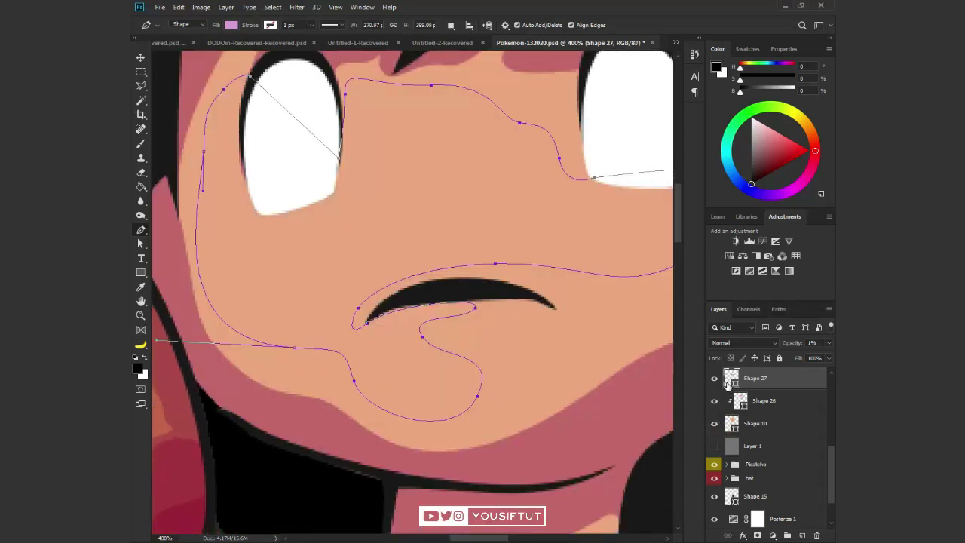
# Fill Shape 27 with skin colour eba77d and toggle Shape 10 to compare
pyautogui.doubleClick(731, 378)
pyautogui.click(486, 220)
pyautogui.click(743, 347)
pyautogui.click(714, 424)
pyautogui.click(715, 423)
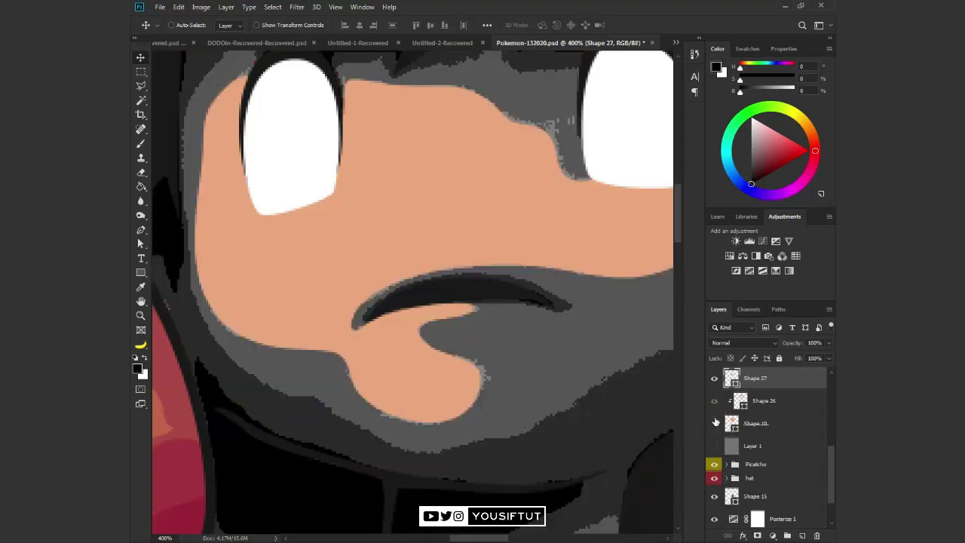
# Duplicate Shape 10 as a clipped copy filled darker magenta with Multiply blending
pyautogui.click(743, 401)
pyautogui.keyDown('alt'); pyautogui.scroll(-1, 491, 355); pyautogui.keyUp('alt')
pyautogui.click(713, 424)
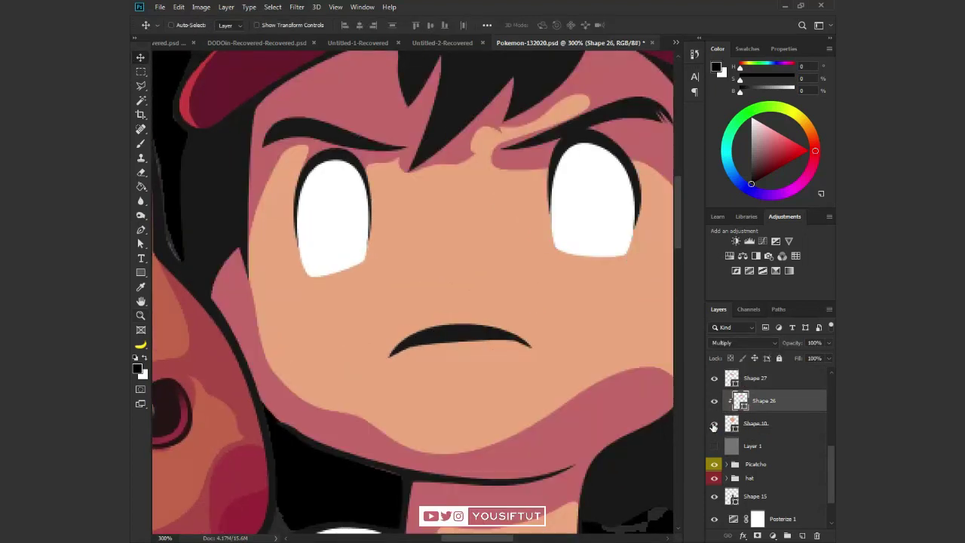
pyautogui.keyDown('alt'); pyautogui.moveTo(731, 424); pyautogui.dragTo(742, 414); pyautogui.keyUp('alt')
pyautogui.doubleClick(741, 423)
pyautogui.click(524, 370)
pyautogui.click(738, 345)
pyautogui.click(742, 342)
pyautogui.click(737, 309)
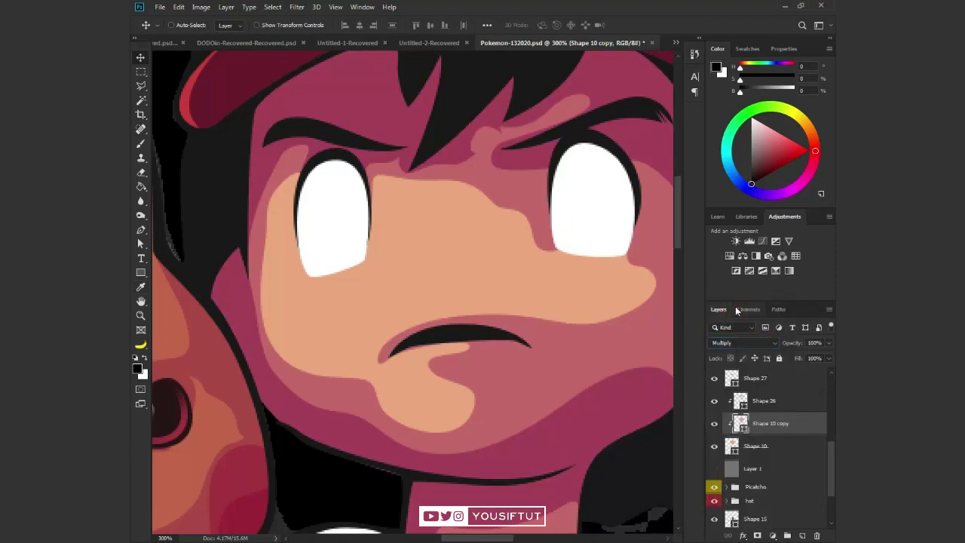
# Zoom around the face, toggling Shape 10 to compare the shading with the grey reference
pyautogui.press('z')
pyautogui.keyDown('alt'); pyautogui.click(555, 370); pyautogui.keyUp('alt')
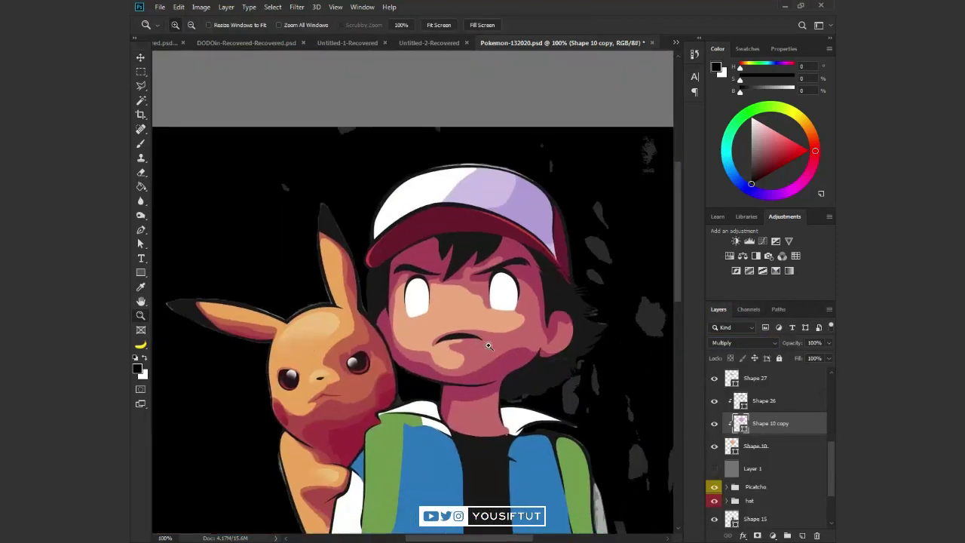
pyautogui.click(484, 344)
pyautogui.click(714, 445)
pyautogui.hotkey('ctrl', '+')
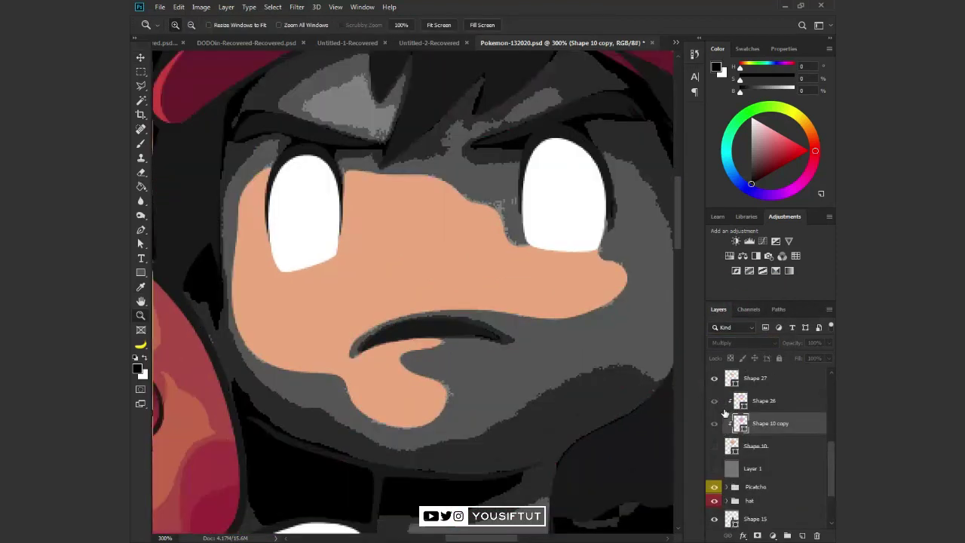
pyautogui.click(747, 402)
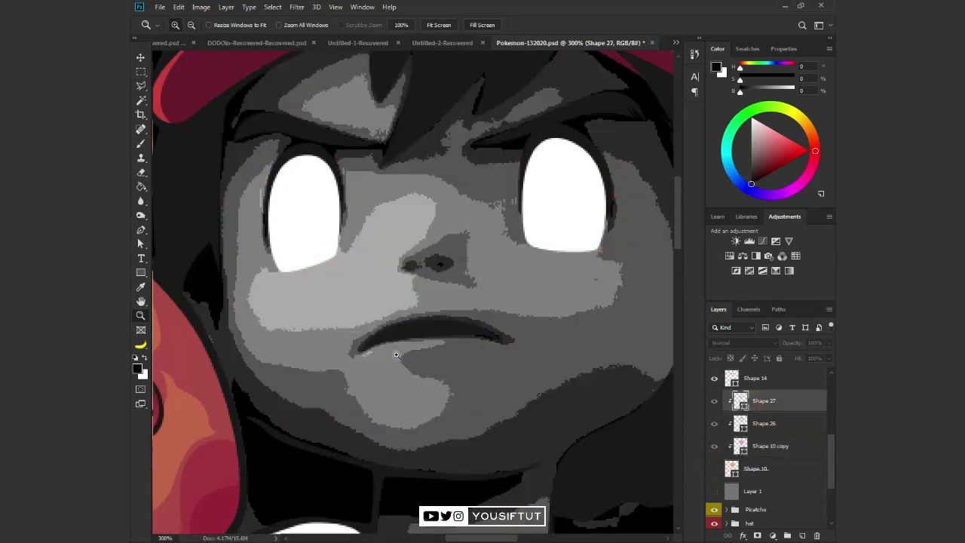
pyautogui.click(714, 468)
pyautogui.scroll(2, 715, 469)
pyautogui.click(714, 468)
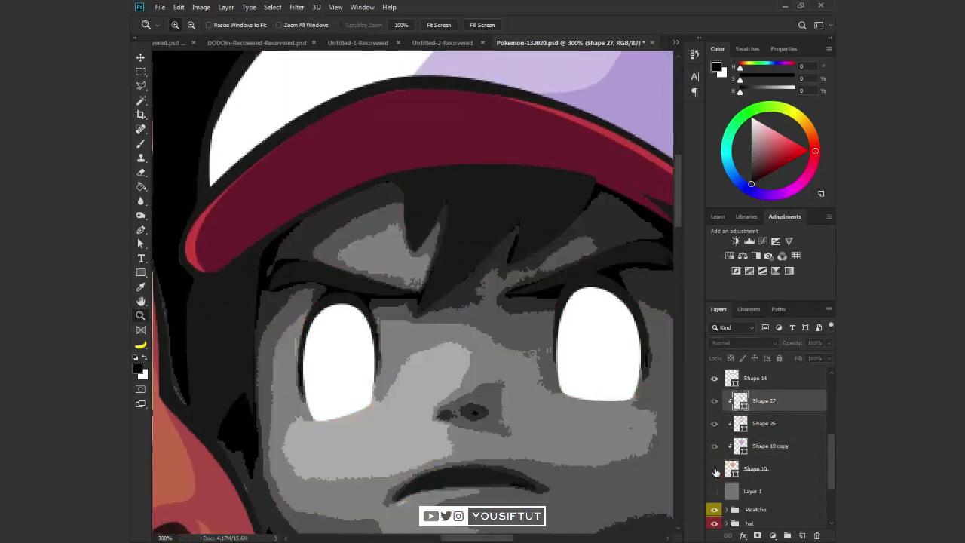
pyautogui.click(746, 422)
pyautogui.click(398, 254)
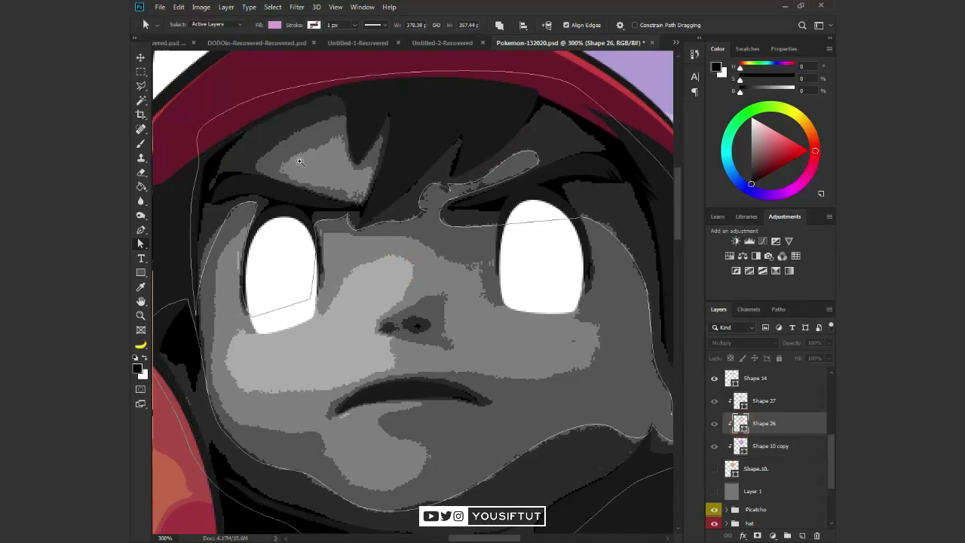
# Cut a forehead light patch beside the hair tuft from Shape 26 with Subtract Front Shape
pyautogui.press('a')
pyautogui.press('p')
pyautogui.click(450, 25)
pyautogui.click(498, 49)
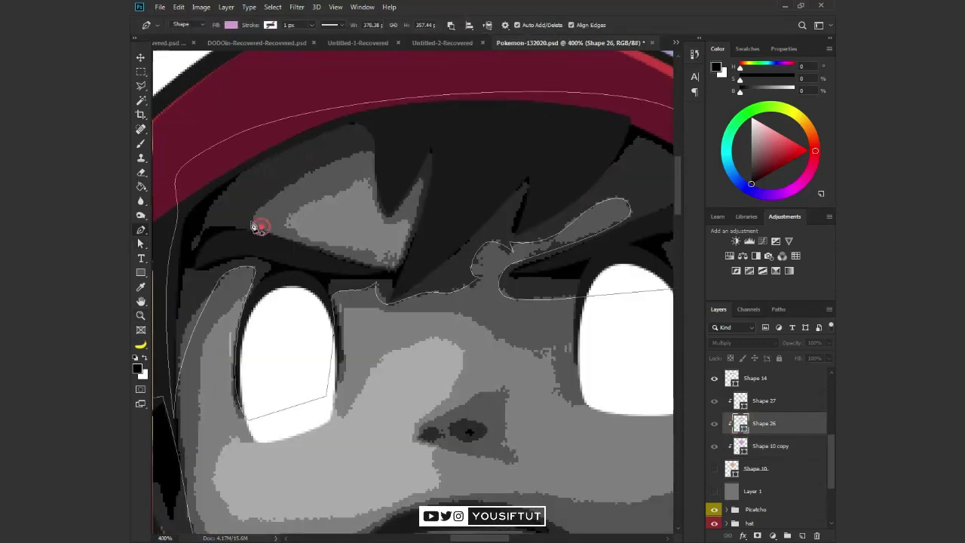
pyautogui.click(378, 153)
pyautogui.moveTo(436, 141); pyautogui.dragTo(443, 162)
pyautogui.click(427, 244)
pyautogui.click(418, 267)
pyautogui.moveTo(372, 273); pyautogui.dragTo(342, 267)
pyautogui.click(263, 225)
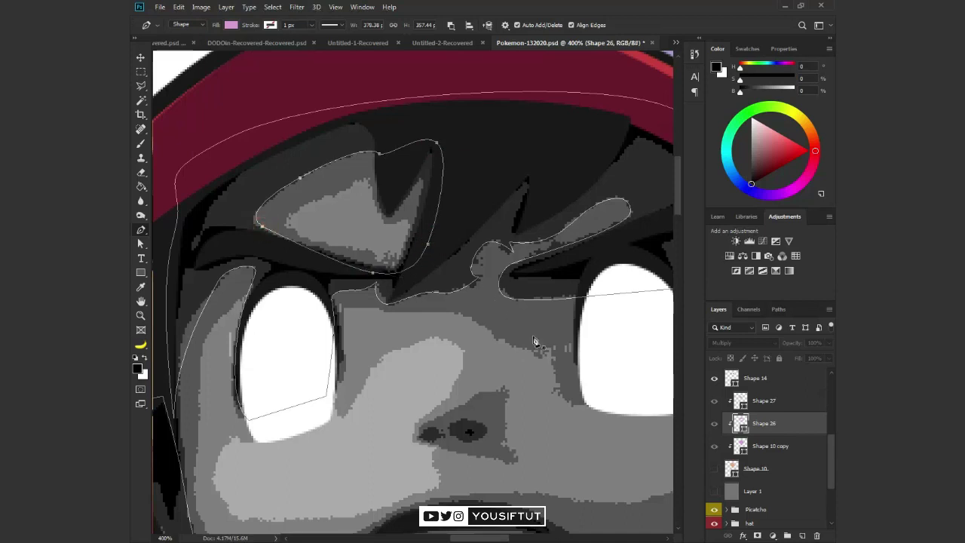
# Check the cut, then apply the forehead path to Shape 10 copy as well
pyautogui.click(713, 469)
pyautogui.click(713, 469)
pyautogui.click(776, 445)
pyautogui.click(451, 25)
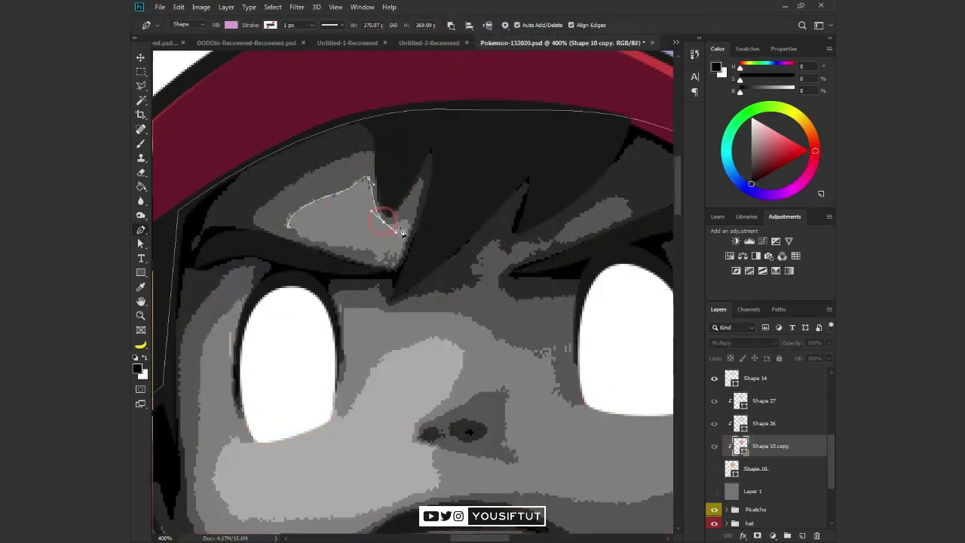
# Zoom in on the forehead, toggling Shape 10 to compare the result with the reference
pyautogui.press('z')
pyautogui.click(713, 469)
pyautogui.hotkey('ctrl', '1')
pyautogui.click(713, 469)
pyautogui.hotkey('ctrl', '+')
pyautogui.hotkey('ctrl', '+')
pyautogui.click(714, 469)
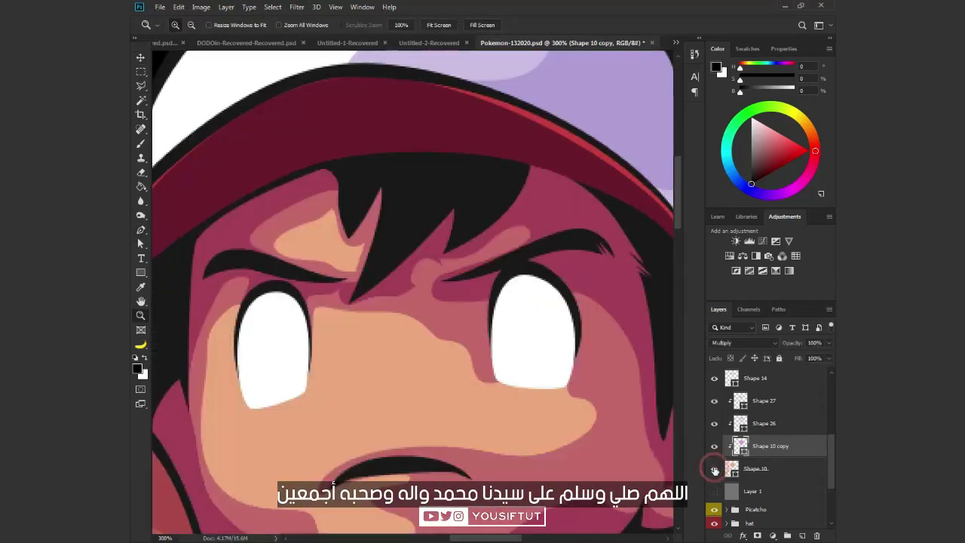
pyautogui.click(713, 469)
pyautogui.hotkey('ctrl', '+')
pyautogui.click(713, 469)
# Hide Shape 10 and trace a new nose shape, Shape 28, at low opacity
pyautogui.press('v')
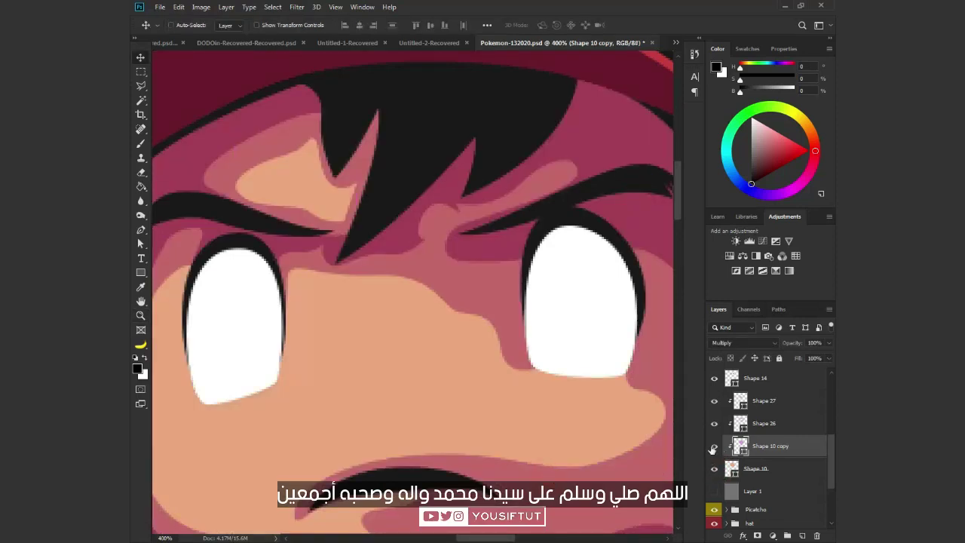
pyautogui.press('a')
pyautogui.click(764, 400)
pyautogui.click(713, 468)
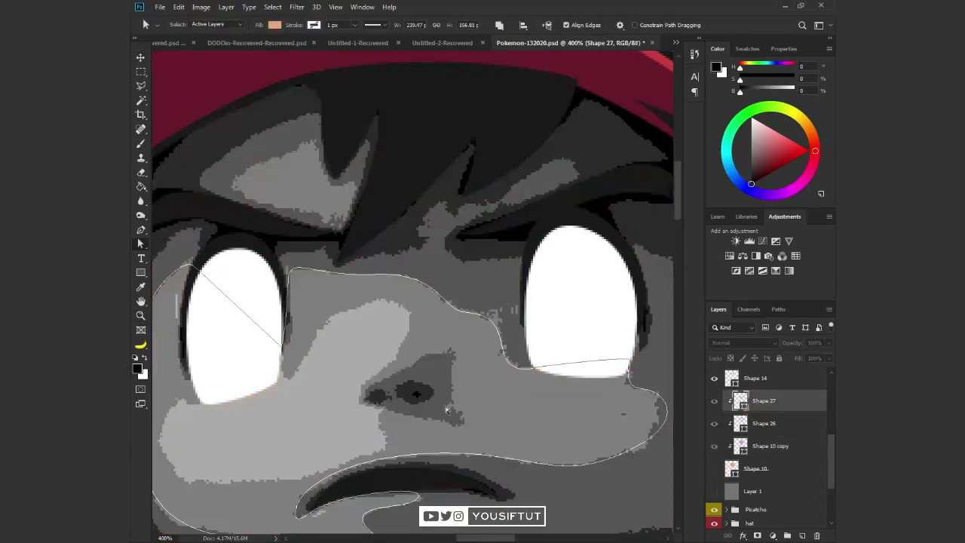
pyautogui.press('p')
pyautogui.click(366, 395)
pyautogui.moveTo(411, 366); pyautogui.dragTo(440, 354)
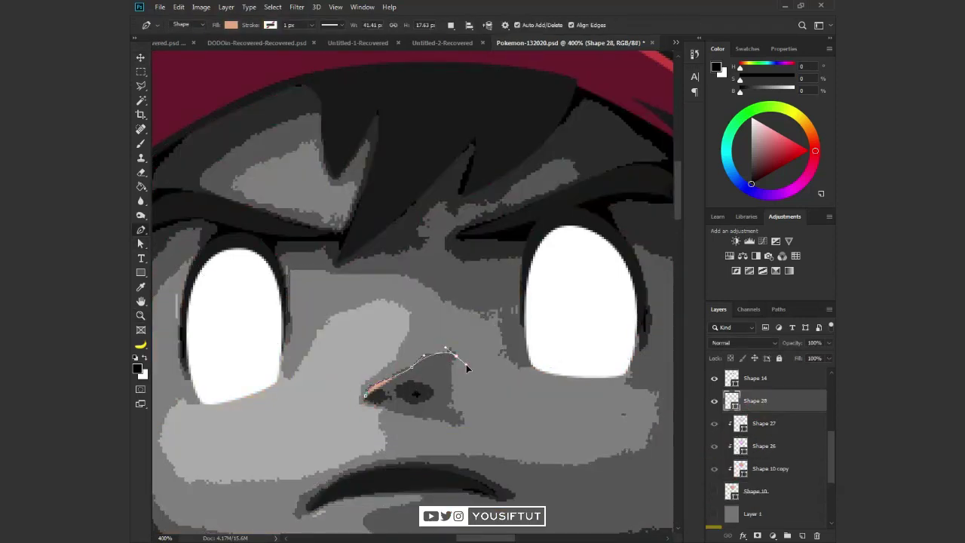
pyautogui.click(456, 360)
pyautogui.moveTo(458, 420); pyautogui.dragTo(467, 414)
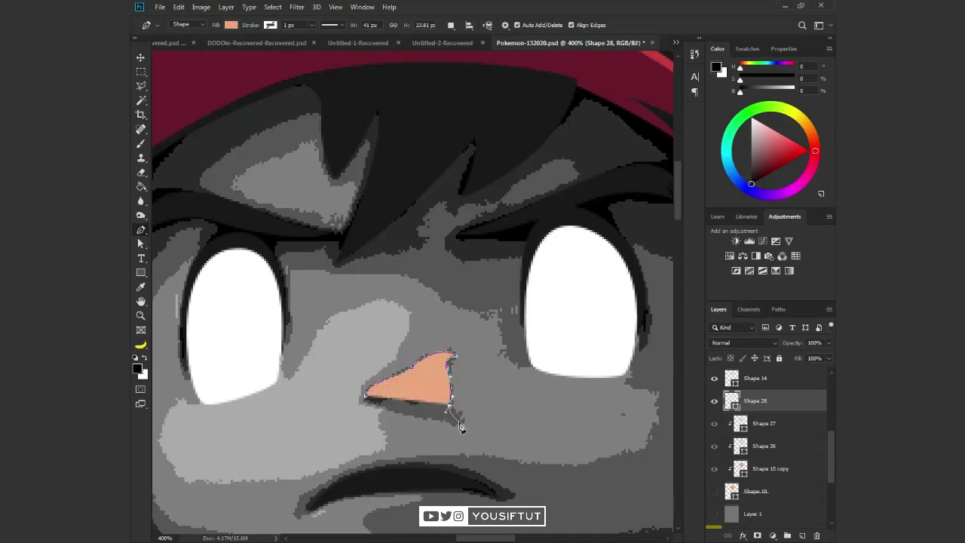
pyautogui.press('1')
pyautogui.click(423, 413)
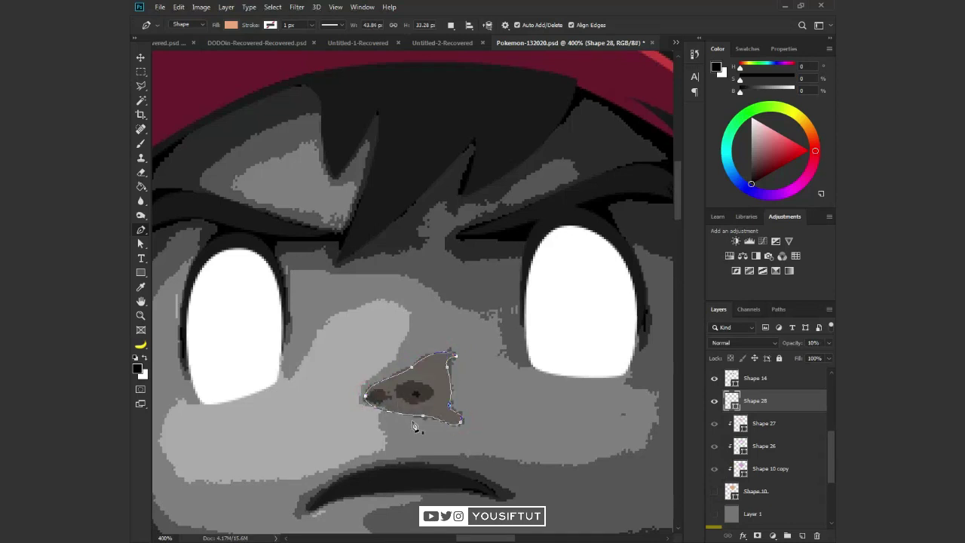
# Fill Shape 28 pink with Multiply blending at 100% opacity
pyautogui.press('a')
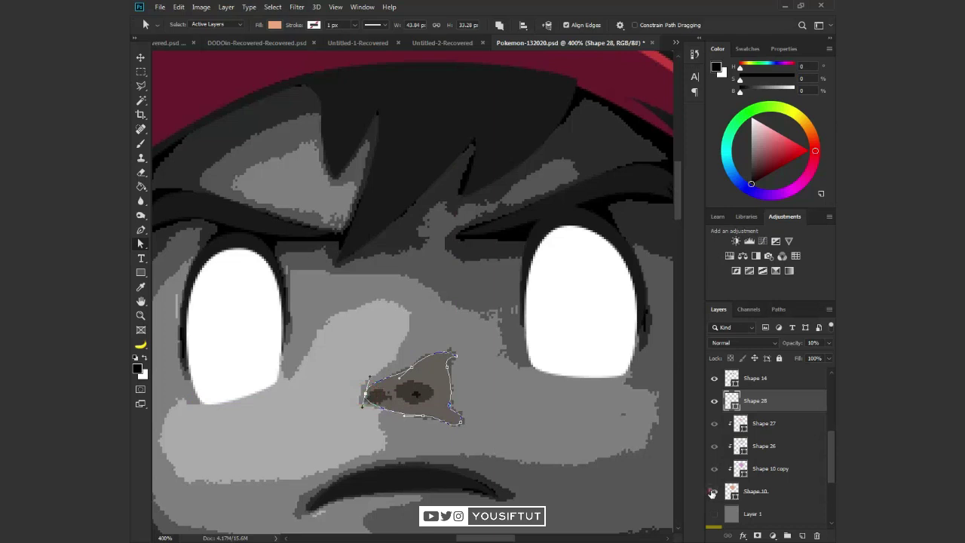
pyautogui.click(712, 492)
pyautogui.doubleClick(732, 400)
pyautogui.click(739, 345)
pyautogui.click(743, 342)
pyautogui.click(726, 310)
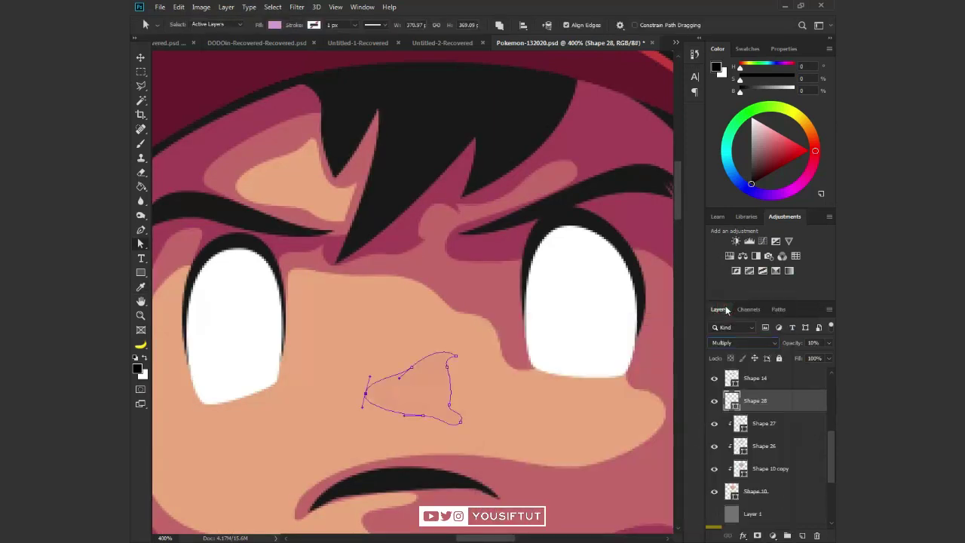
pyautogui.press('v')
pyautogui.press('0')
pyautogui.moveTo(462, 389); pyautogui.dragTo(501, 304)
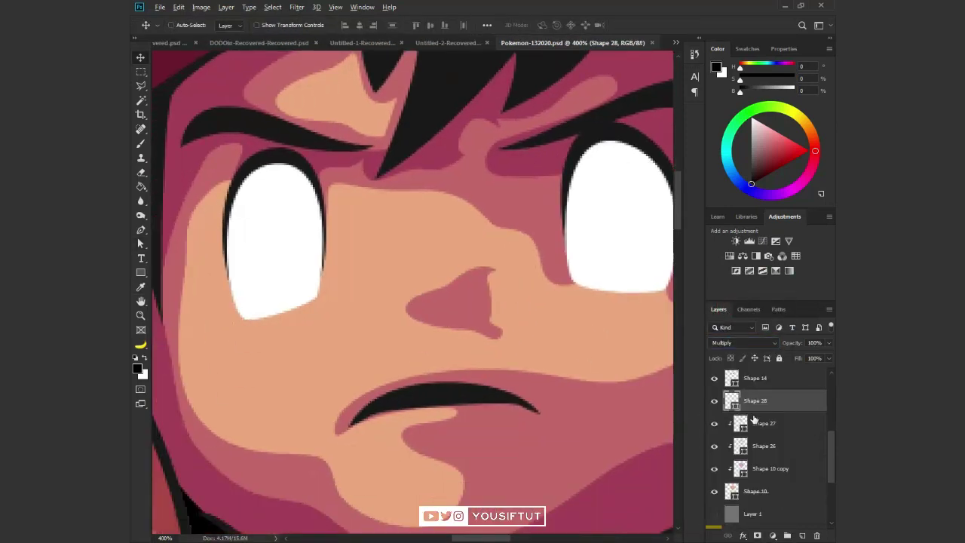
# Clip Shape 28 to the face and outline a cheek highlight from the eye around the nose
pyautogui.keyDown('alt'); pyautogui.click(754, 413); pyautogui.keyUp('alt')
pyautogui.click(714, 491)
pyautogui.press('p')
pyautogui.moveTo(330, 292); pyautogui.dragTo(354, 281)
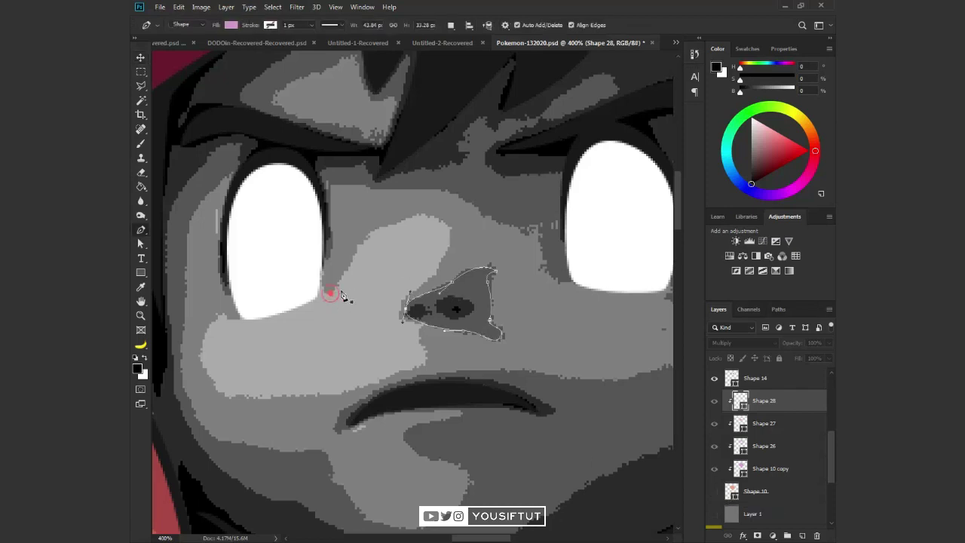
pyautogui.moveTo(386, 226); pyautogui.dragTo(424, 210)
pyautogui.moveTo(441, 265); pyautogui.dragTo(432, 280)
pyautogui.moveTo(400, 318); pyautogui.dragTo(425, 330)
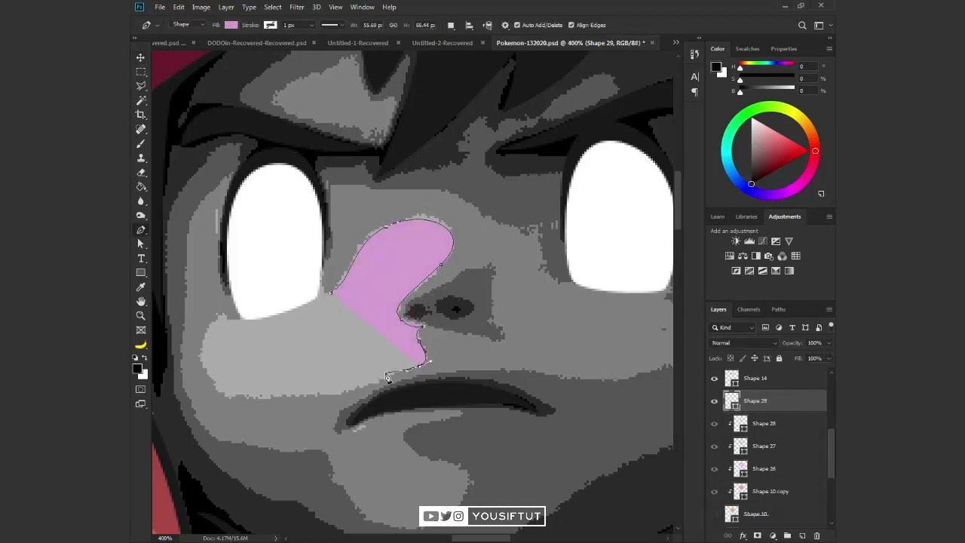
pyautogui.moveTo(256, 395); pyautogui.dragTo(226, 395)
pyautogui.moveTo(199, 347); pyautogui.dragTo(205, 305)
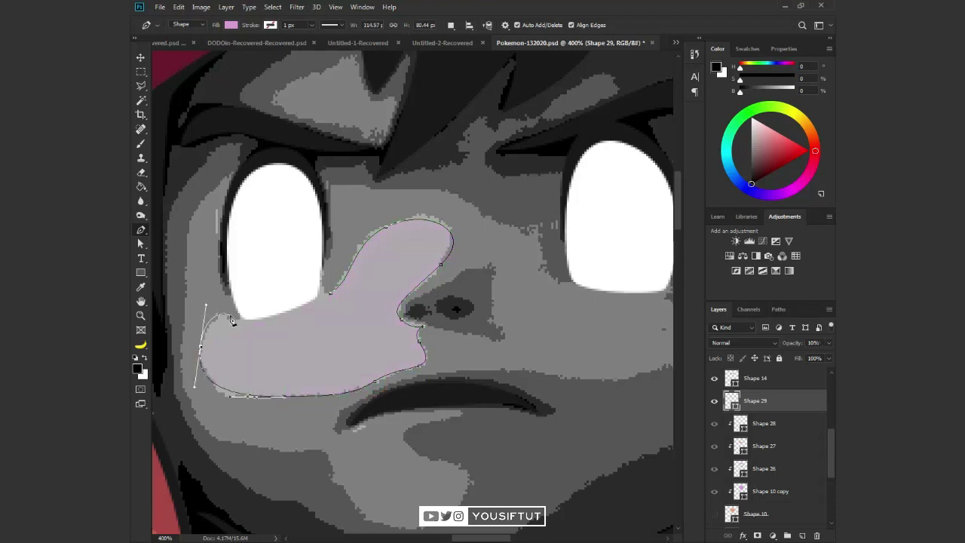
pyautogui.click(247, 318)
pyautogui.moveTo(324, 281); pyautogui.dragTo(332, 300)
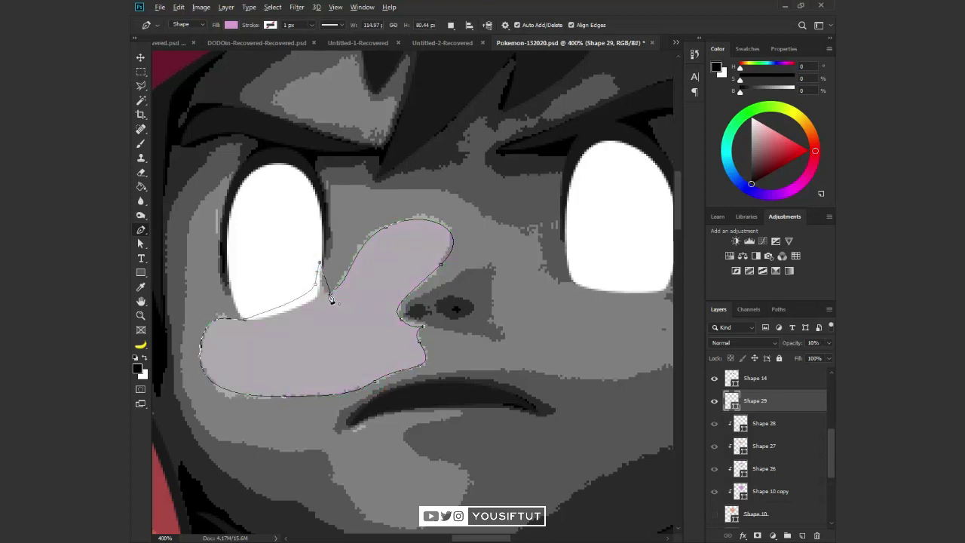
# Fill the cheek highlight Shape 29 light green and blend it with Screen
pyautogui.press('v')
pyautogui.hotkey('ctrl', 'y')
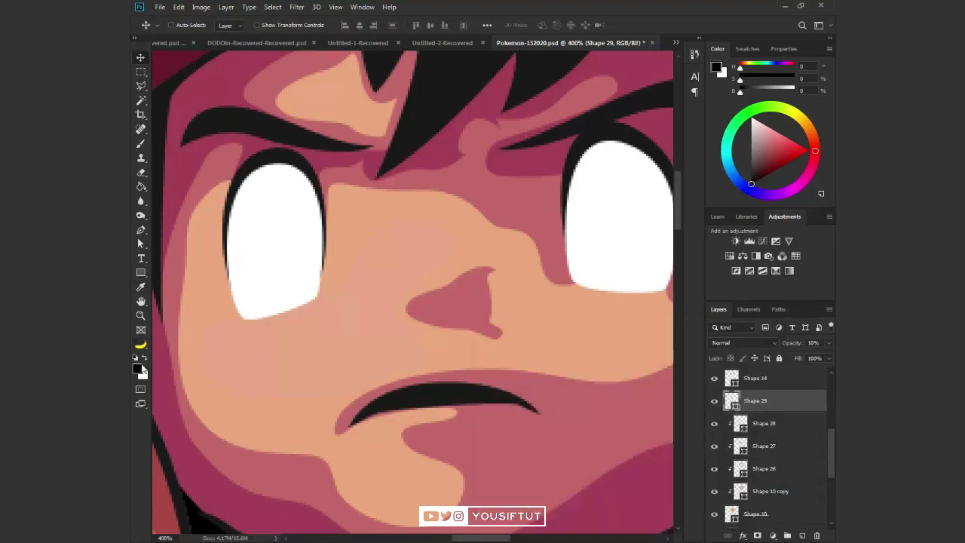
pyautogui.click(738, 346)
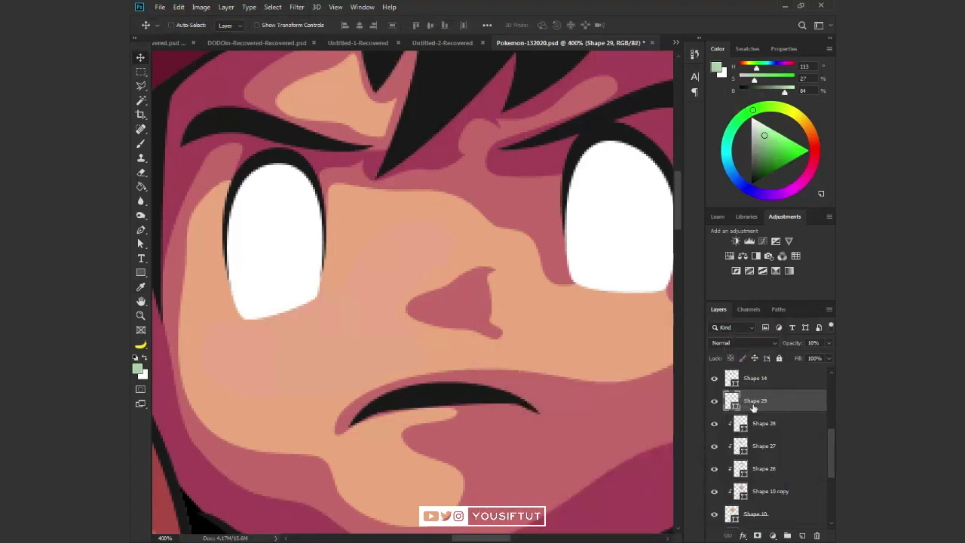
pyautogui.doubleClick(732, 400)
pyautogui.click(761, 167)
pyautogui.click(738, 346)
pyautogui.click(743, 342)
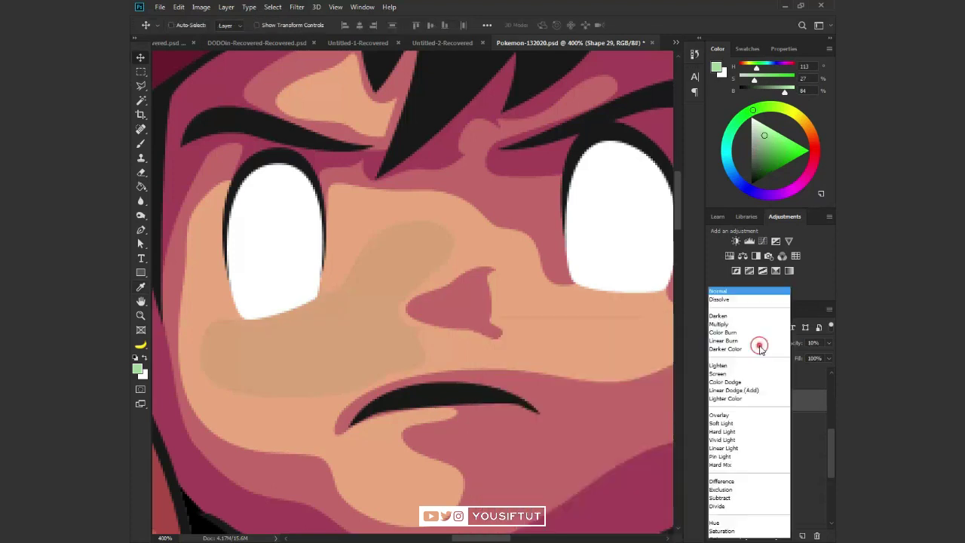
pyautogui.click(735, 345)
# Zoom out to the whole illustration, then hide the backdrop and colour layers to show the reference
pyautogui.press('z')
pyautogui.keyDown('alt'); pyautogui.click(458, 422); pyautogui.keyUp('alt')
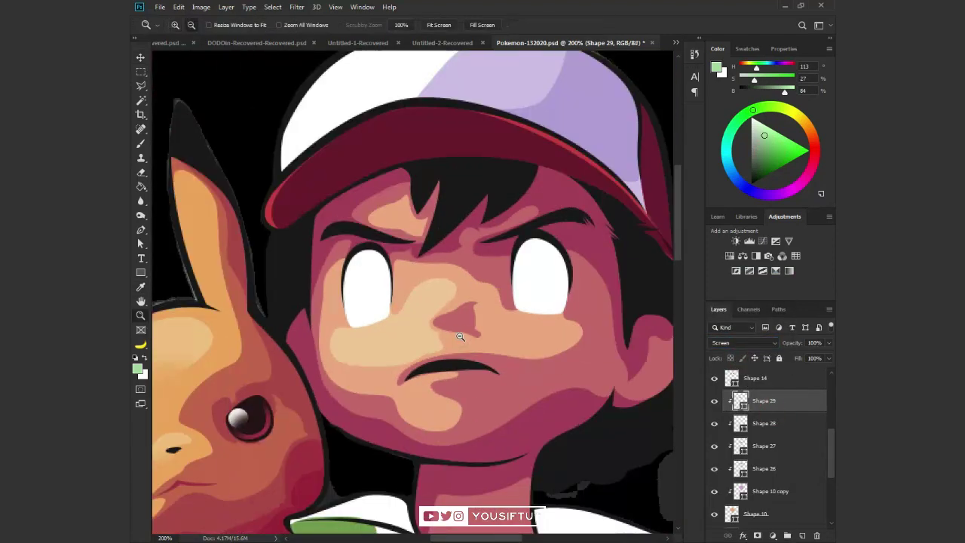
pyautogui.keyDown('alt'); pyautogui.click(483, 376); pyautogui.keyUp('alt')
pyautogui.scroll(-2, 769, 452)
pyautogui.hotkey('ctrl', 's')
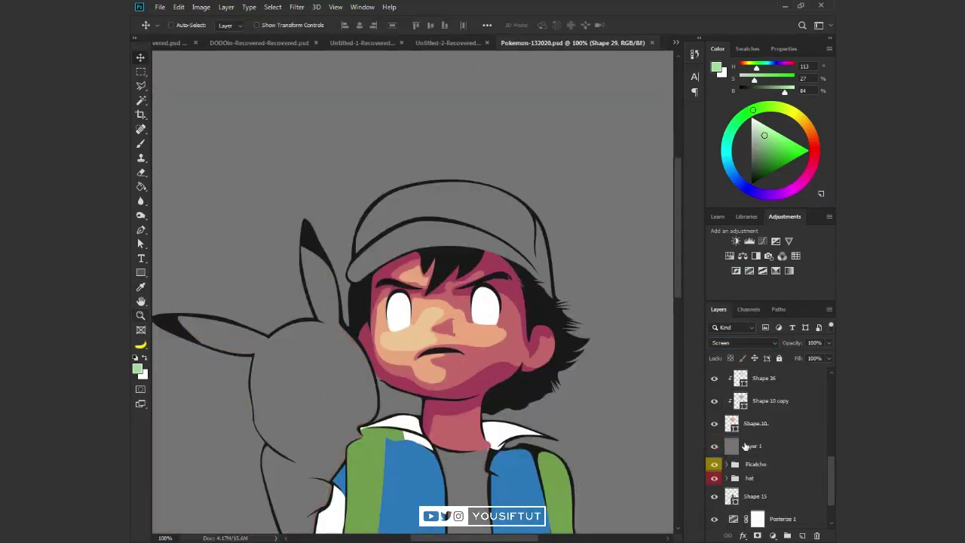
pyautogui.click(714, 445)
pyautogui.click(588, 377)
pyautogui.click(588, 377)
pyautogui.click(714, 423)
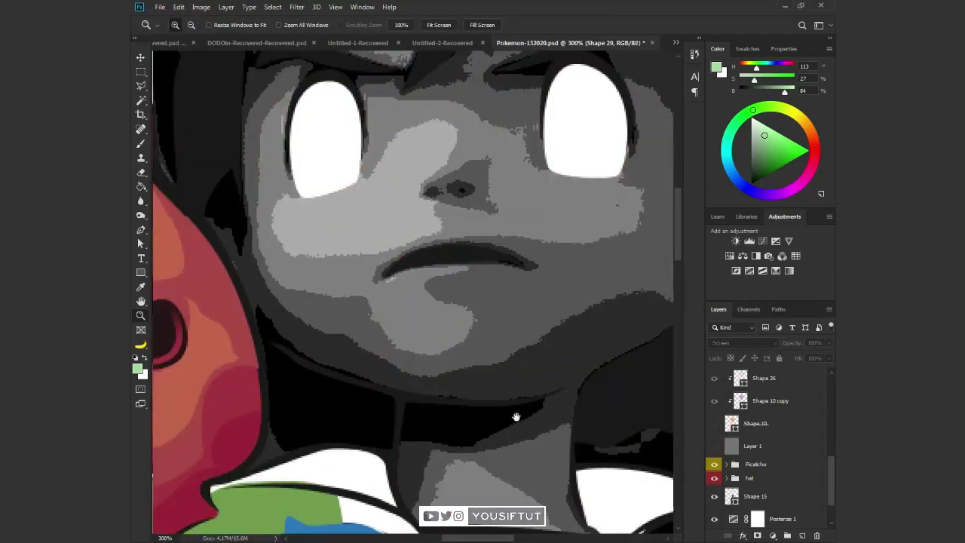
# Duplicate the Shape 10 copy layer and pen-trace a shadow along the jaw, under the chin, down the neck
pyautogui.scroll(-2, 754, 452)
pyautogui.keyDown('alt'); pyautogui.click(714, 518); pyautogui.keyUp('alt')
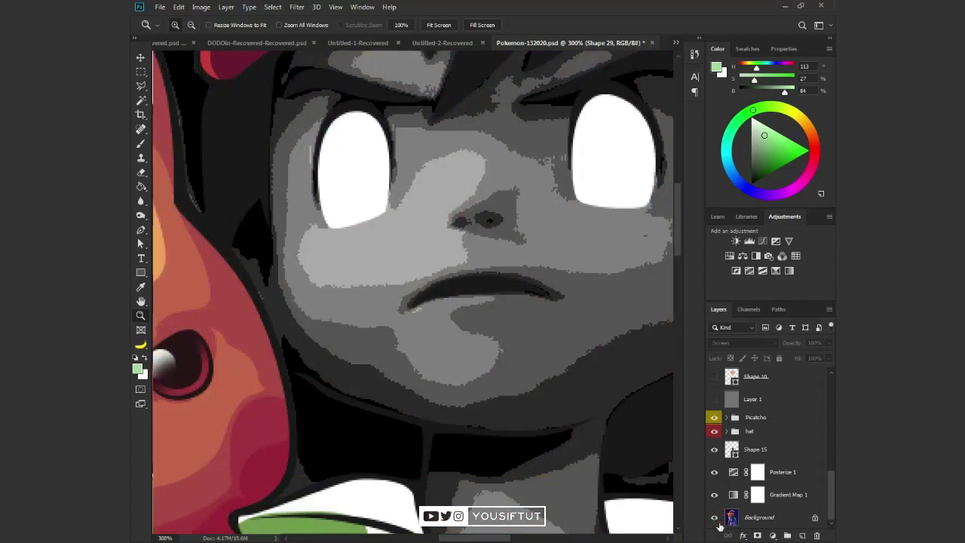
pyautogui.click(754, 376)
pyautogui.hotkey('ctrl', 'j')
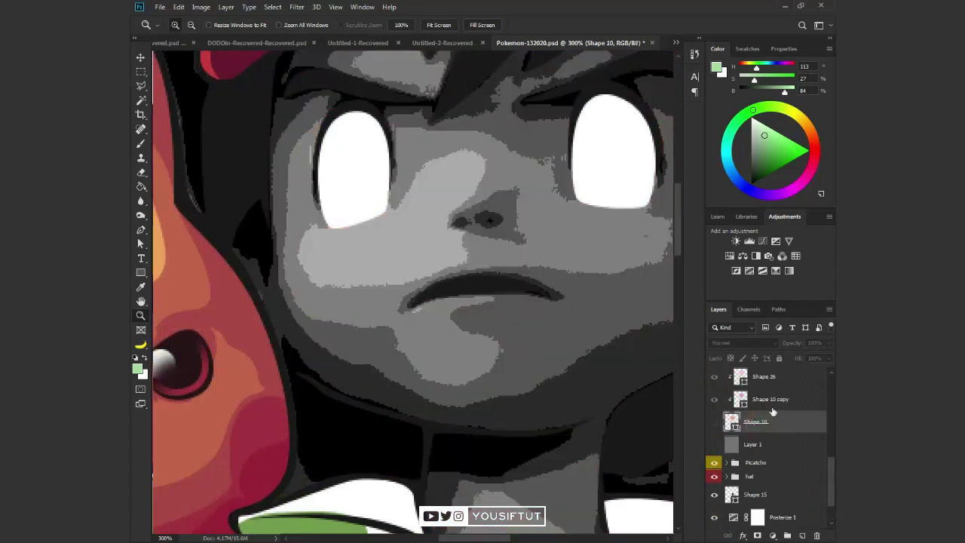
pyautogui.press('p')
pyautogui.moveTo(266, 284); pyautogui.dragTo(263, 208)
pyautogui.moveTo(232, 248); pyautogui.dragTo(211, 246)
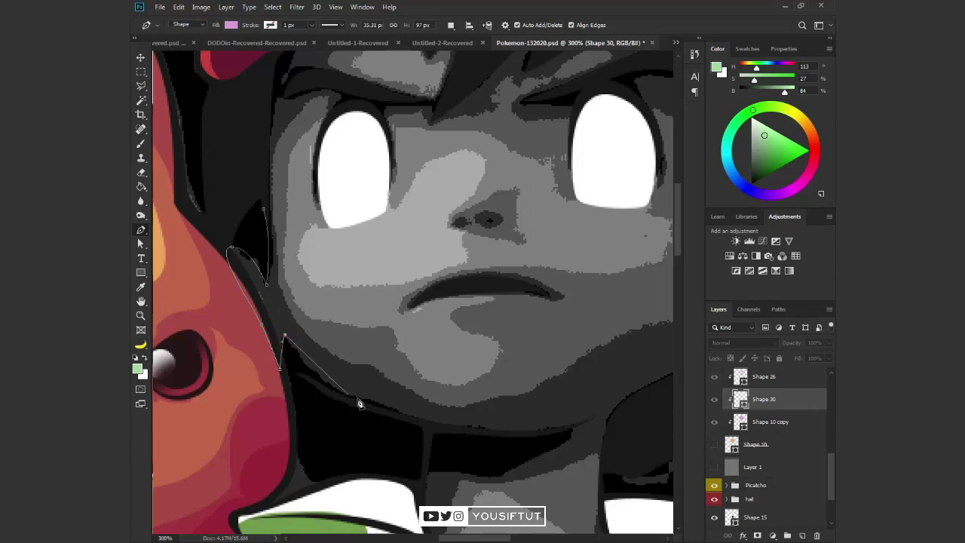
pyautogui.moveTo(559, 429); pyautogui.dragTo(595, 431)
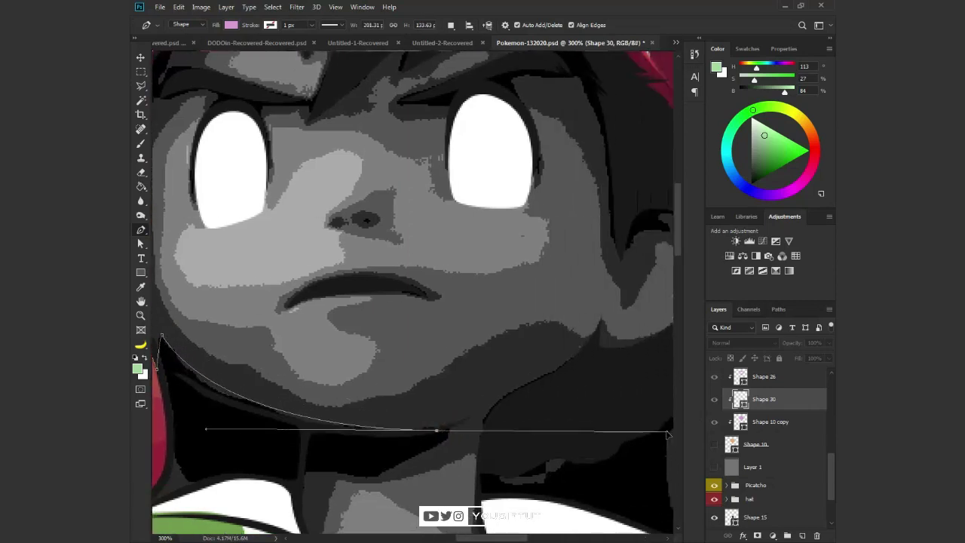
pyautogui.moveTo(453, 424); pyautogui.dragTo(368, 476)
pyautogui.click(298, 471)
pyautogui.moveTo(299, 487); pyautogui.dragTo(380, 419)
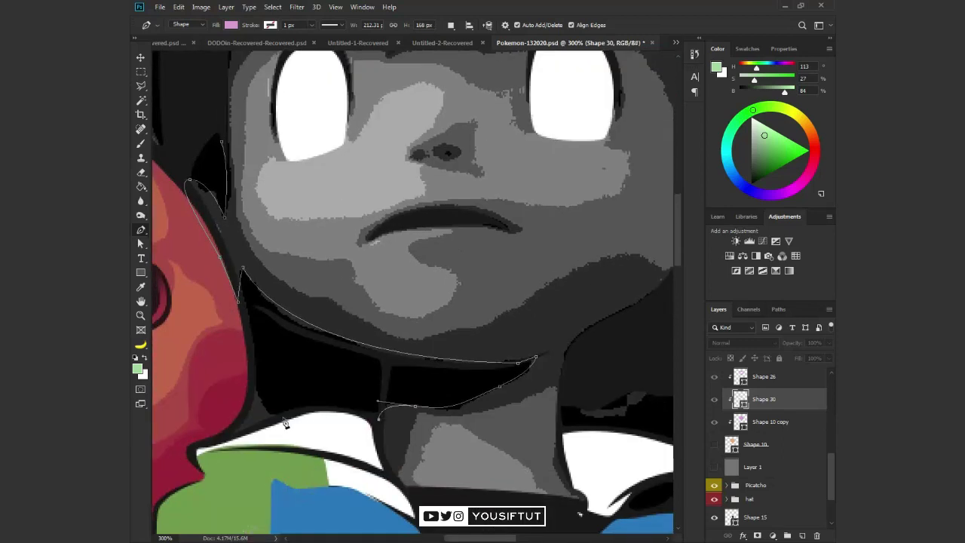
pyautogui.click(176, 224)
# Show the colour and grey Layer 1 again and set the neck shadow's blend mode to Multiply
pyautogui.click(191, 135)
pyautogui.click(220, 141)
pyautogui.moveTo(714, 444); pyautogui.dragTo(714, 467)
pyautogui.click(743, 342)
pyautogui.click(724, 312)
pyautogui.press('a')
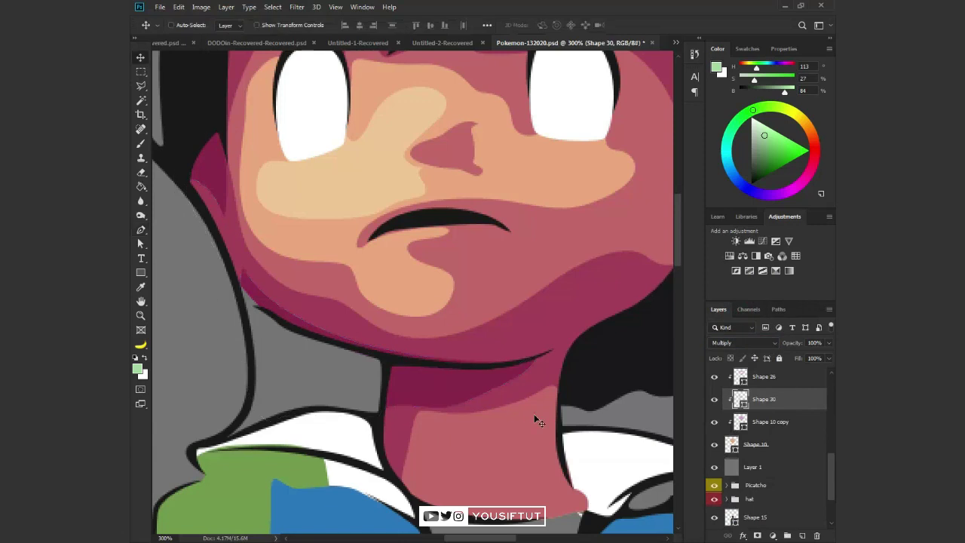
pyautogui.click(448, 412)
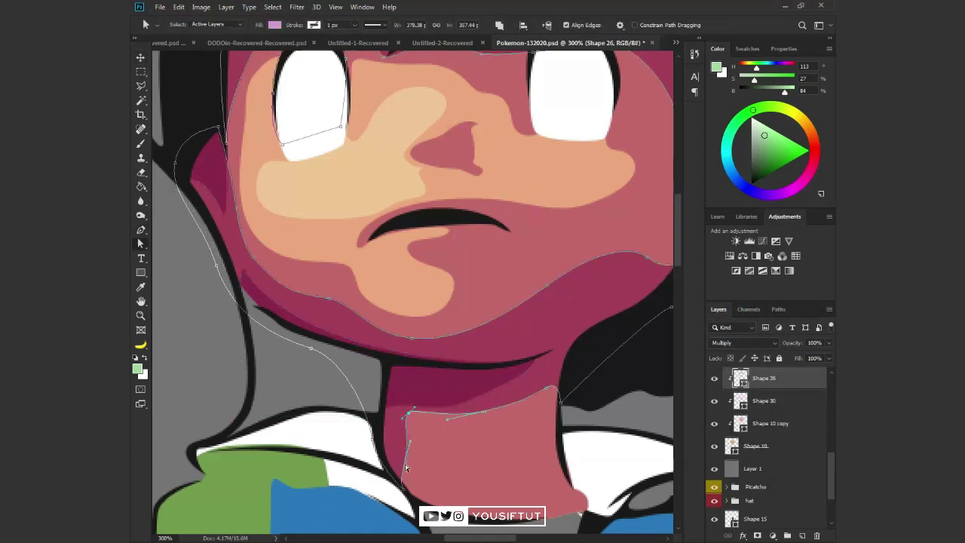
pyautogui.press('v')
pyautogui.click(714, 446)
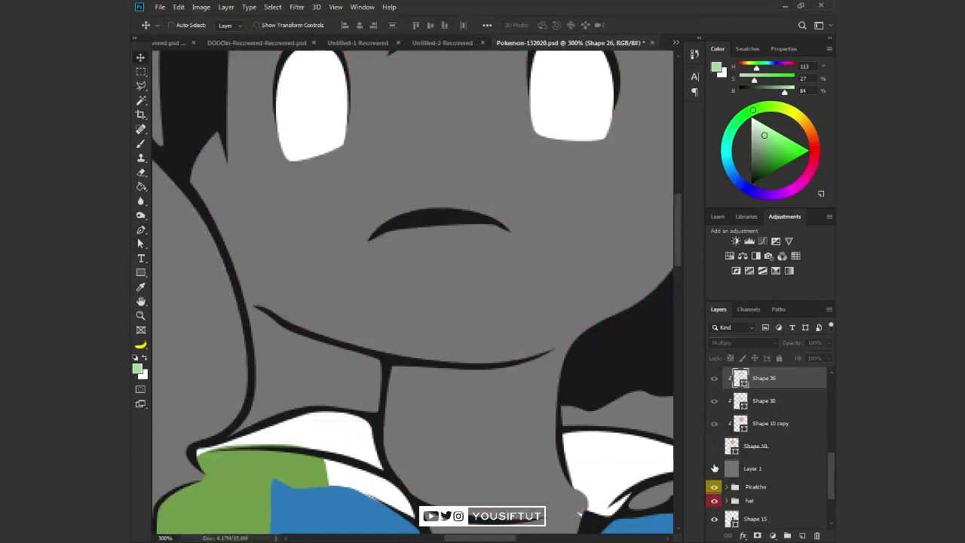
# Pen-draw a peach highlight shape on Ash's lower neck above Shape 27
pyautogui.click(714, 468)
pyautogui.scroll(2, 725, 450)
pyautogui.click(751, 419)
pyautogui.press('a')
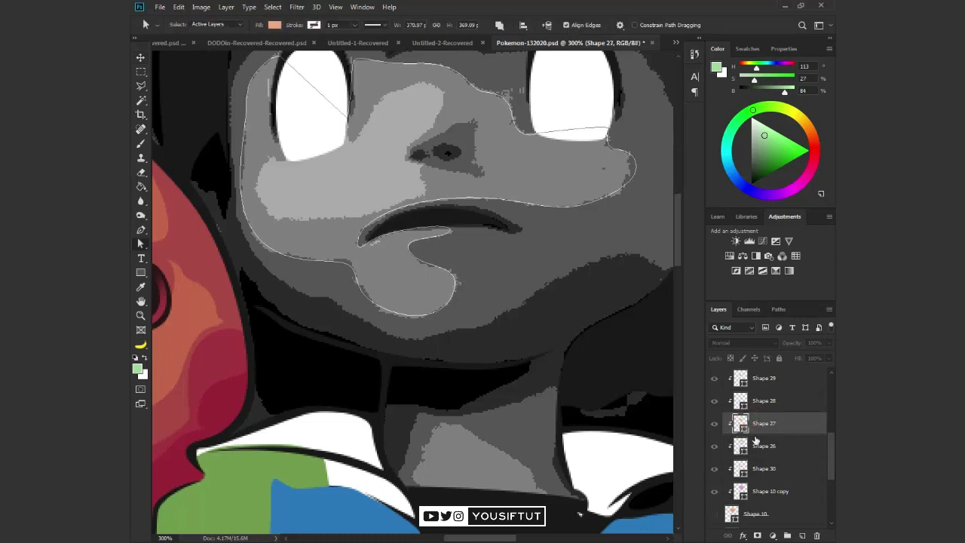
pyautogui.press('p')
pyautogui.click(423, 495)
pyautogui.click(414, 479)
pyautogui.click(441, 437)
pyautogui.moveTo(512, 459); pyautogui.dragTo(550, 466)
pyautogui.click(426, 500)
# Show the colour layer again, zoom in on the neck highlight and save the file
pyautogui.scroll(-2, 754, 452)
pyautogui.click(714, 468)
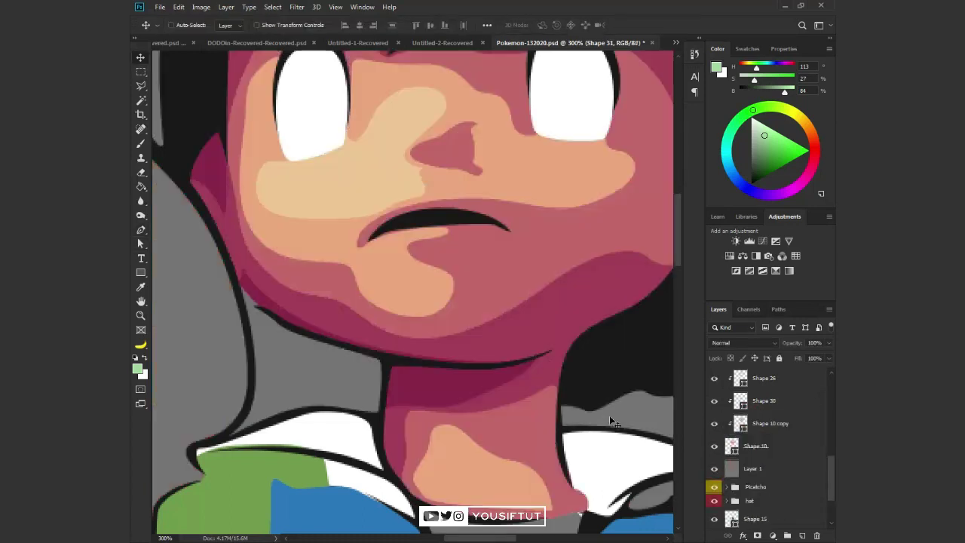
pyautogui.press('v')
pyautogui.hotkey('ctrl', '1')
pyautogui.hotkey('ctrl', 's')
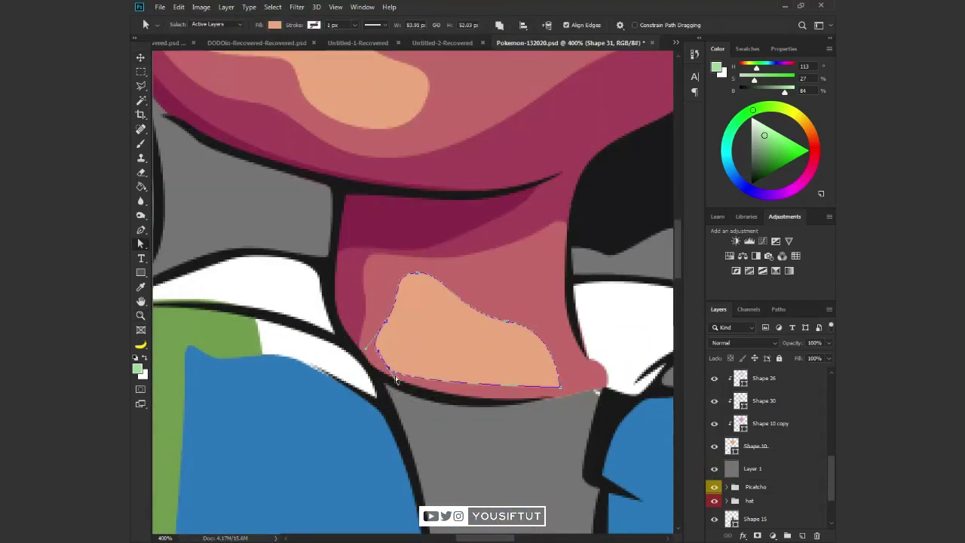
# Move the grey Layer 1 below the Picatcho and hat groups in the Layers panel
pyautogui.press('v')
pyautogui.scroll(-3, 754, 437)
pyautogui.click(714, 401)
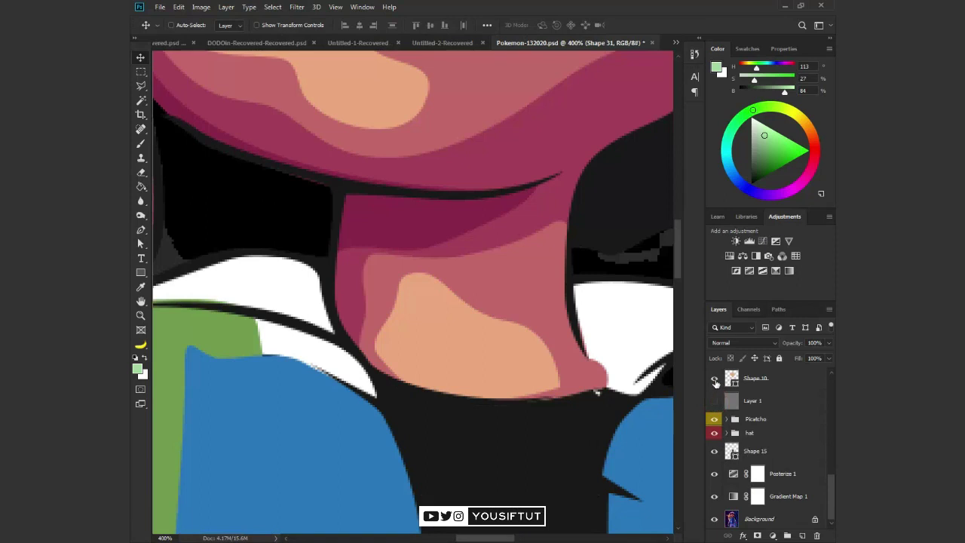
pyautogui.click(714, 400)
pyautogui.hotkey('ctrl', '1')
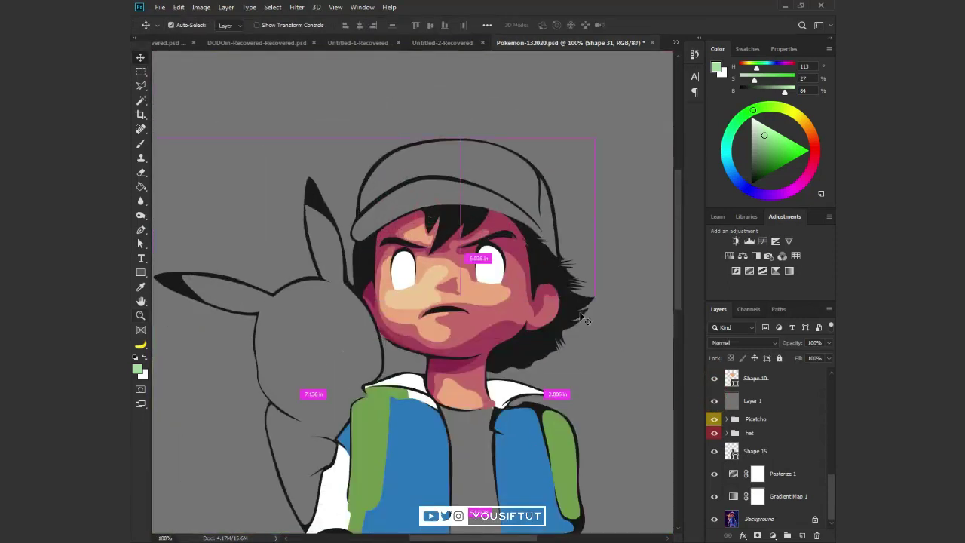
pyautogui.scroll(3, 720, 452)
pyautogui.click(713, 468)
pyautogui.moveTo(747, 468); pyautogui.dragTo(743, 511)
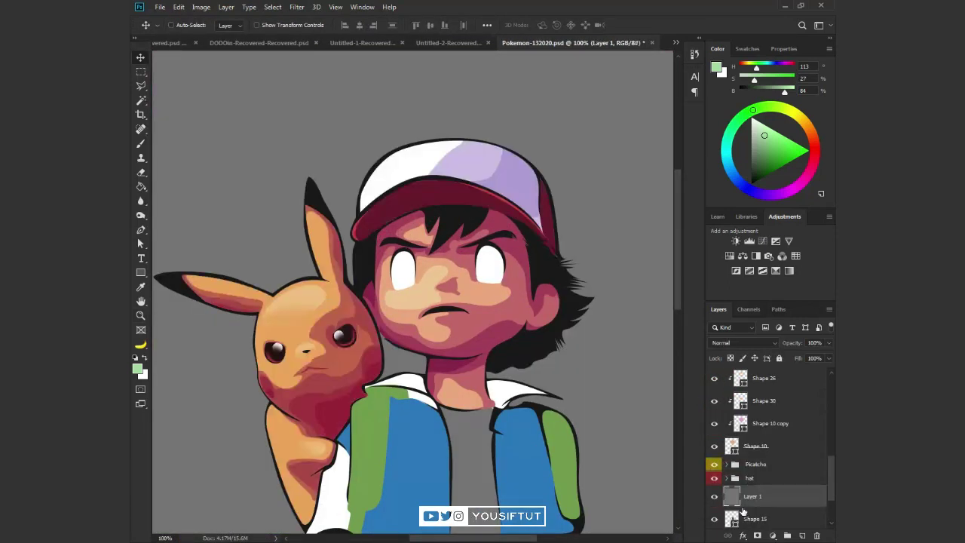
# Zoom back in on Ash's face, eyes and nose
pyautogui.press('z')
pyautogui.hotkey('ctrl', '-')
pyautogui.hotkey('ctrl', '+')
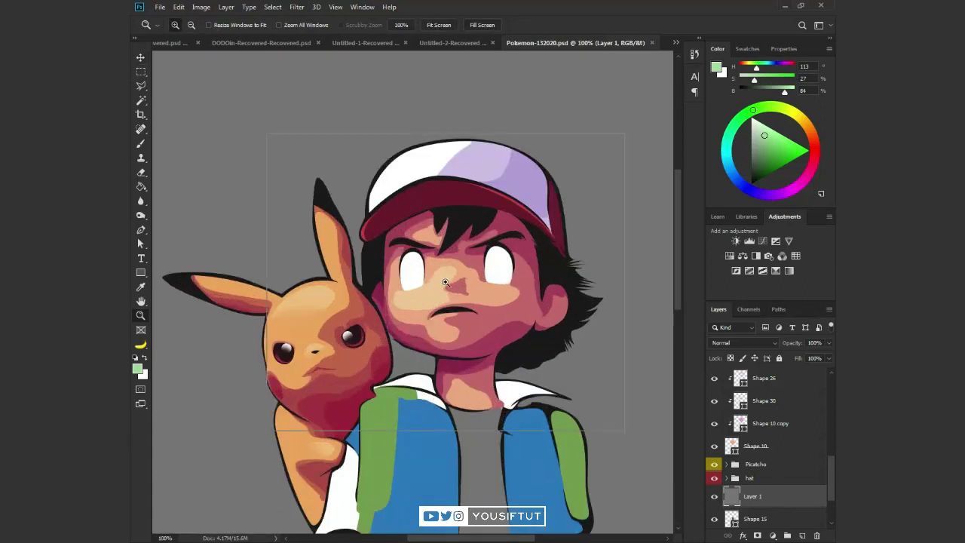
pyautogui.hotkey('ctrl', '+')
pyautogui.hotkey('ctrl', '+')
pyautogui.click(713, 497)
pyautogui.click(508, 308)
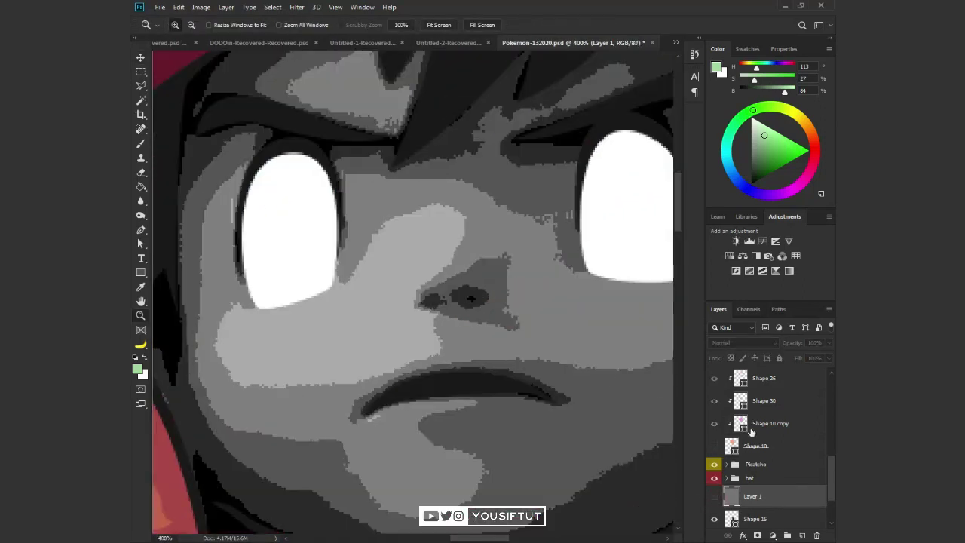
# Select the nose shading shape and zoom in on the nose with the greyscale reference showing
pyautogui.scroll(3, 748, 430)
pyautogui.click(748, 446)
pyautogui.scroll(-2, 746, 468)
pyautogui.click(714, 488)
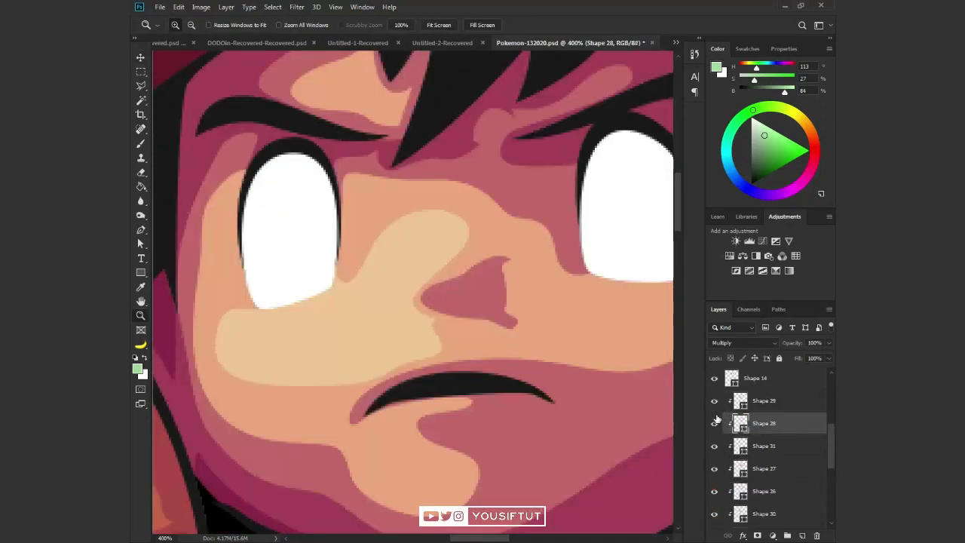
pyautogui.scroll(-3, 747, 453)
pyautogui.click(714, 496)
pyautogui.hotkey('ctrl', '+')
pyautogui.press('p')
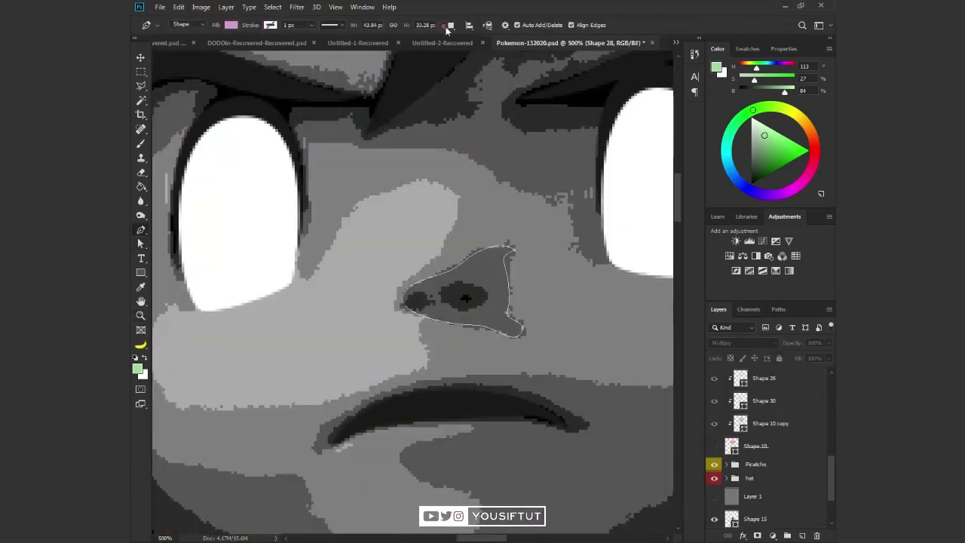
# Trace a darker nostril shape with the Pen tool and set its fill colour
pyautogui.click(413, 301)
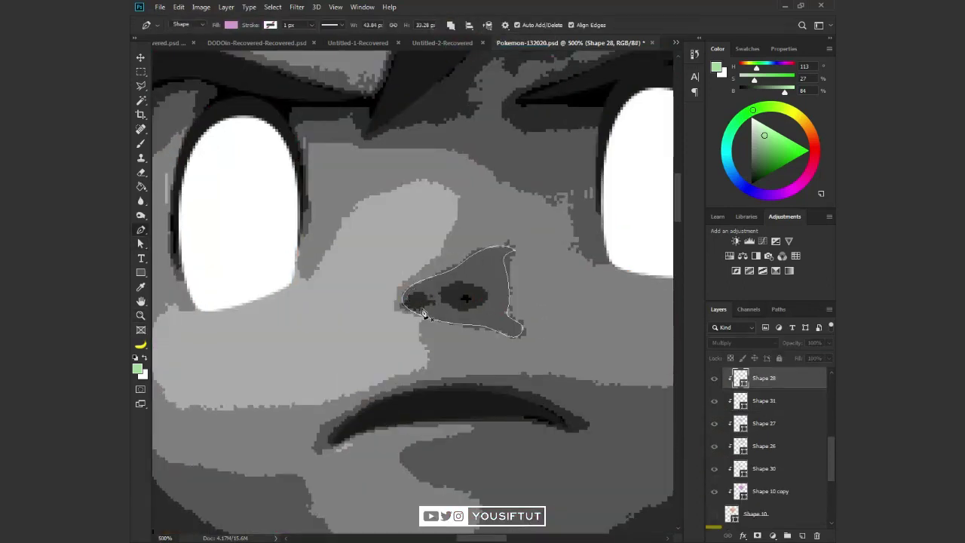
pyautogui.click(443, 280)
pyautogui.click(489, 290)
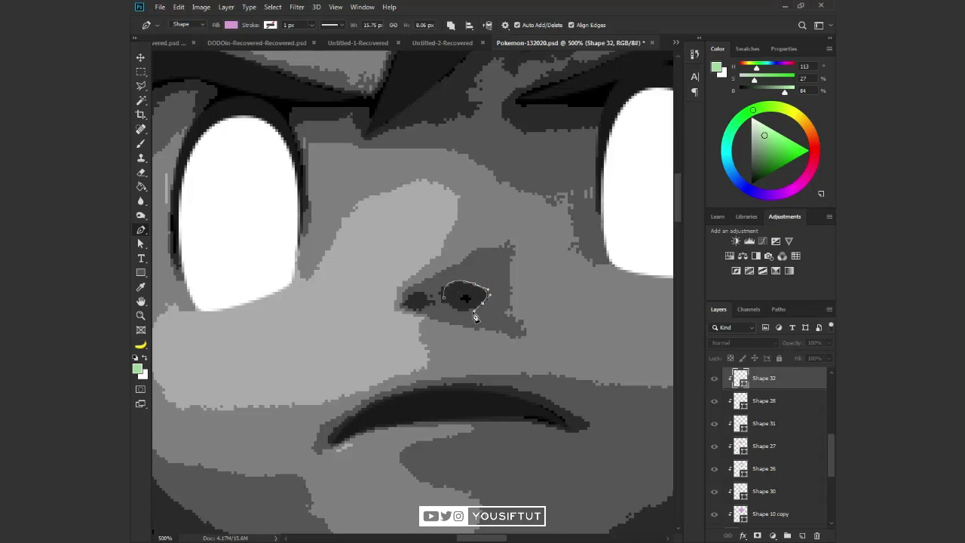
pyautogui.click(443, 298)
pyautogui.moveTo(430, 306); pyautogui.dragTo(413, 292)
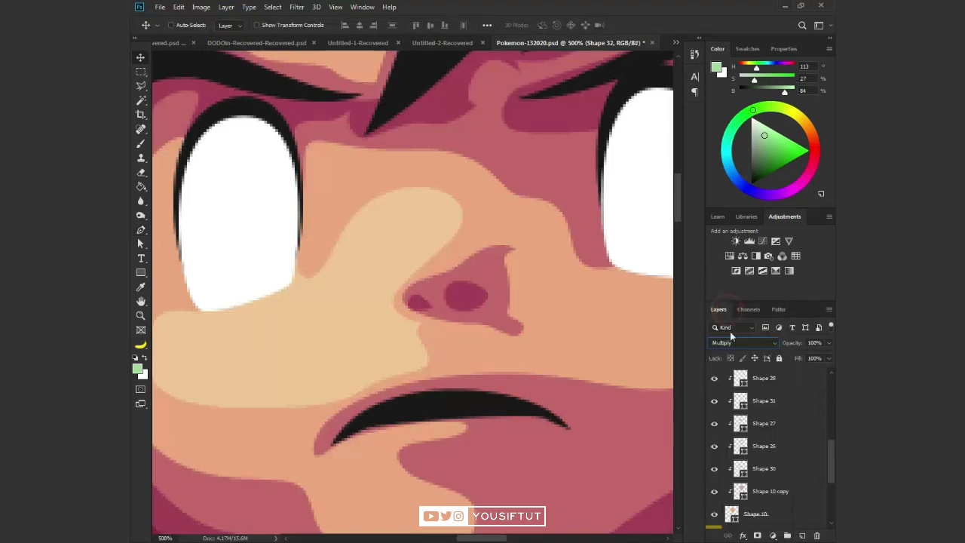
pyautogui.click(742, 422)
pyautogui.doubleClick(741, 422)
pyautogui.press('Escape')
pyautogui.press('z')
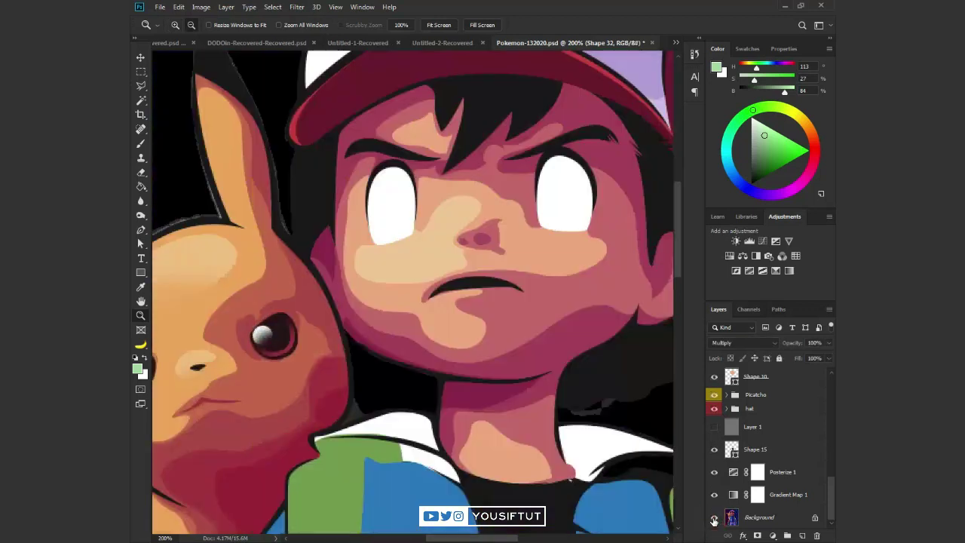
# Turn off the Posterize and Gradient Map adjustments so the smooth colour photo shows
pyautogui.keyDown('alt'); pyautogui.click(714, 519); pyautogui.keyUp('alt')
pyautogui.click(713, 494)
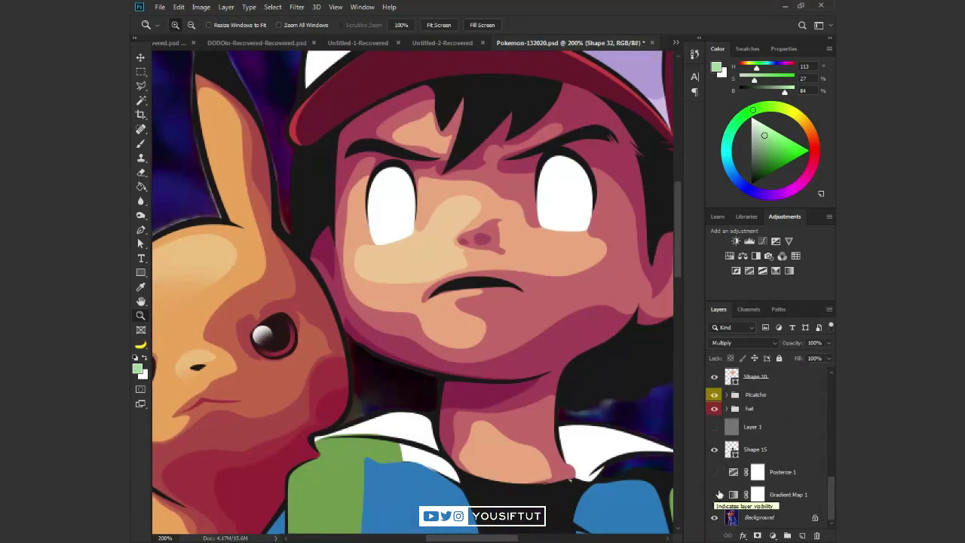
pyautogui.click(714, 467)
pyautogui.scroll(1, 761, 453)
pyautogui.press('v')
pyautogui.keyDown('ctrl'); pyautogui.click(443, 180); pyautogui.keyUp('ctrl')
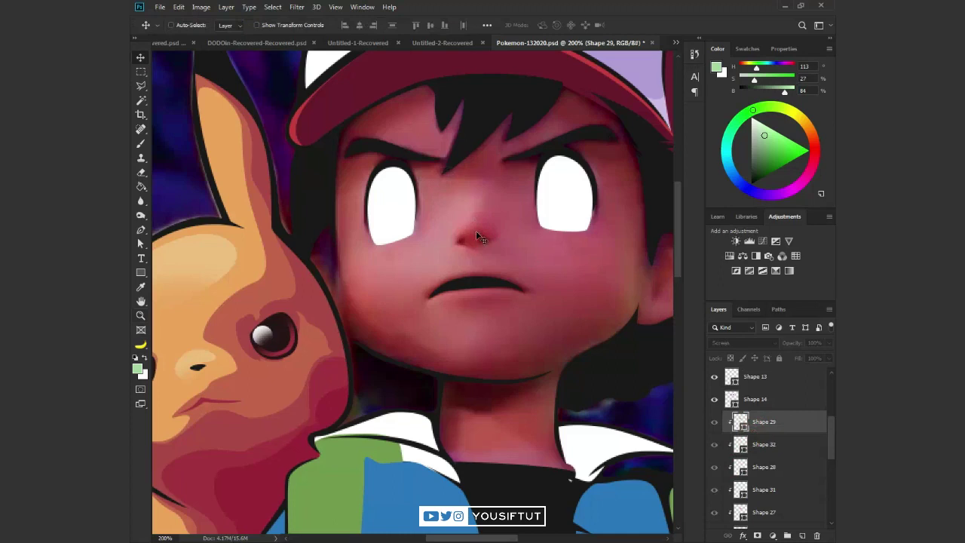
# Pen-draw small nostril triangles, fill them pink and blend them with Multiply
pyautogui.scroll(3, 483, 241)
pyautogui.press('p')
pyautogui.click(486, 239)
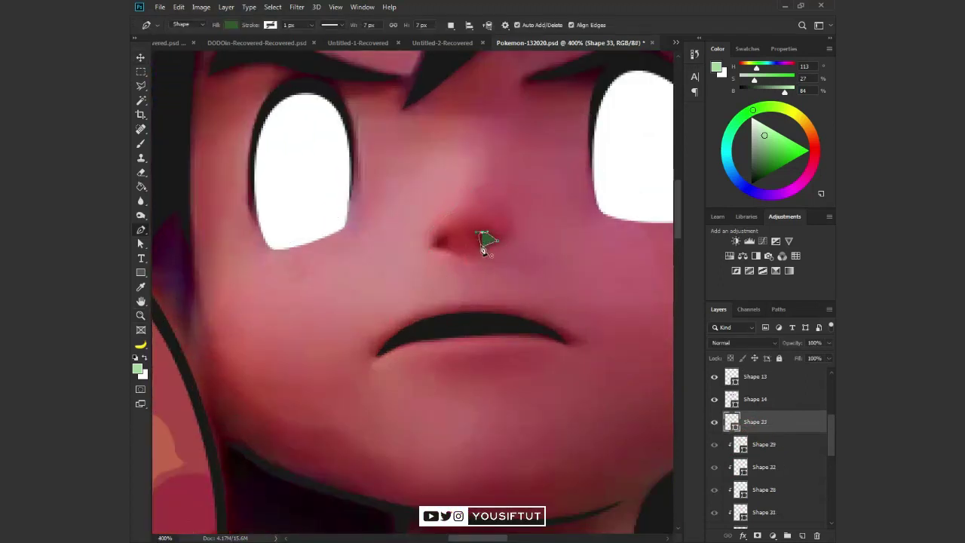
pyautogui.click(445, 246)
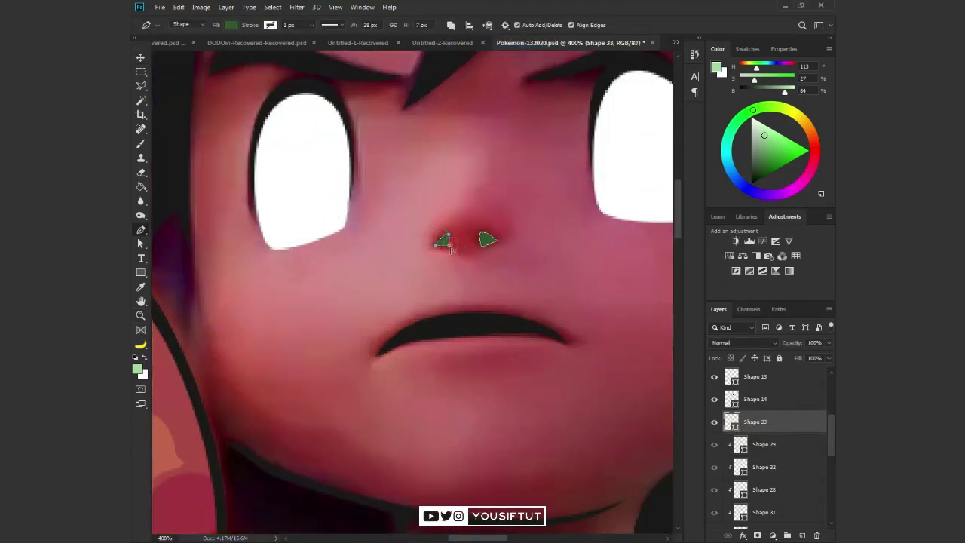
pyautogui.press('v')
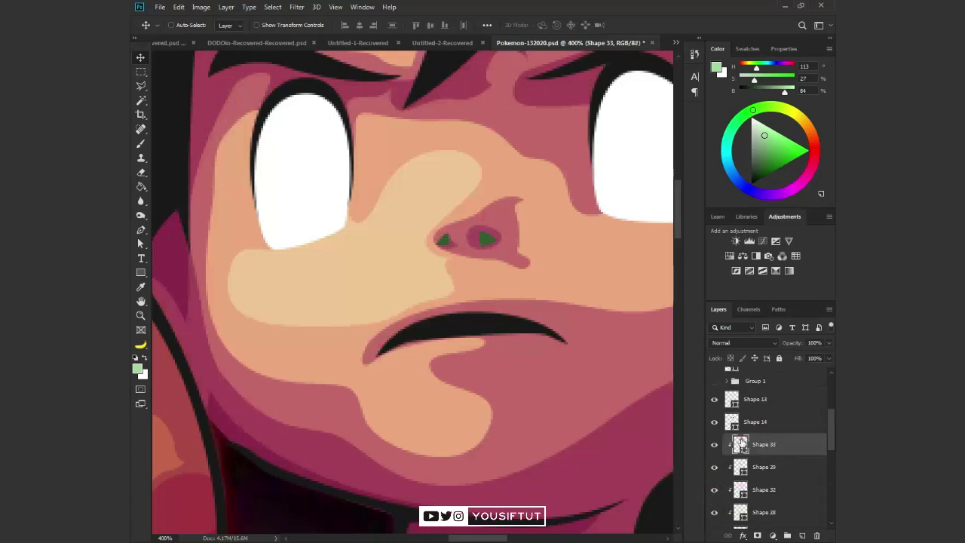
pyautogui.doubleClick(740, 444)
pyautogui.click(742, 342)
pyautogui.click(728, 309)
pyautogui.press('z')
pyautogui.keyDown('alt'); pyautogui.click(540, 281); pyautogui.keyUp('alt')
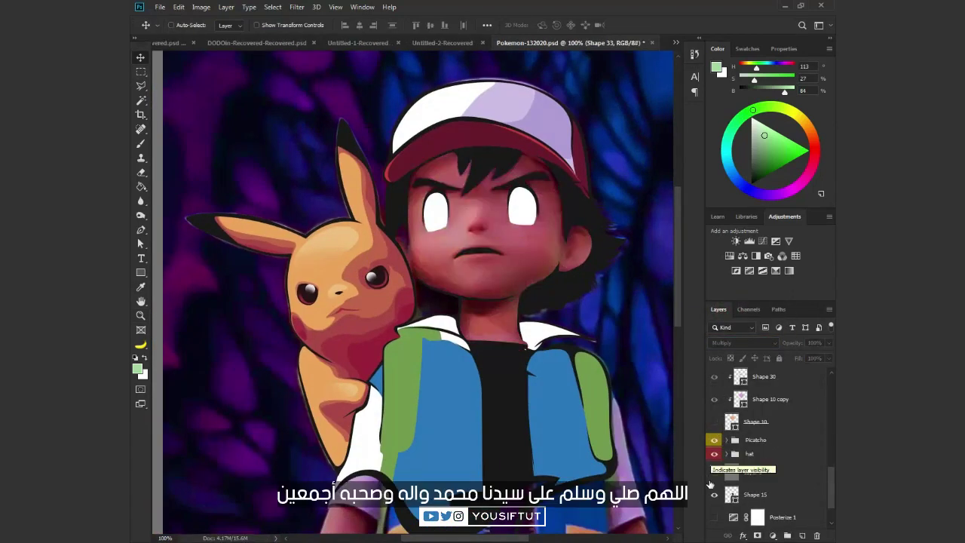
# Hide the smooth photo reference and show the flat Shape 10 face colour, zoomed on the face
pyautogui.click(713, 472)
pyautogui.scroll(2, 754, 452)
pyautogui.click(716, 468)
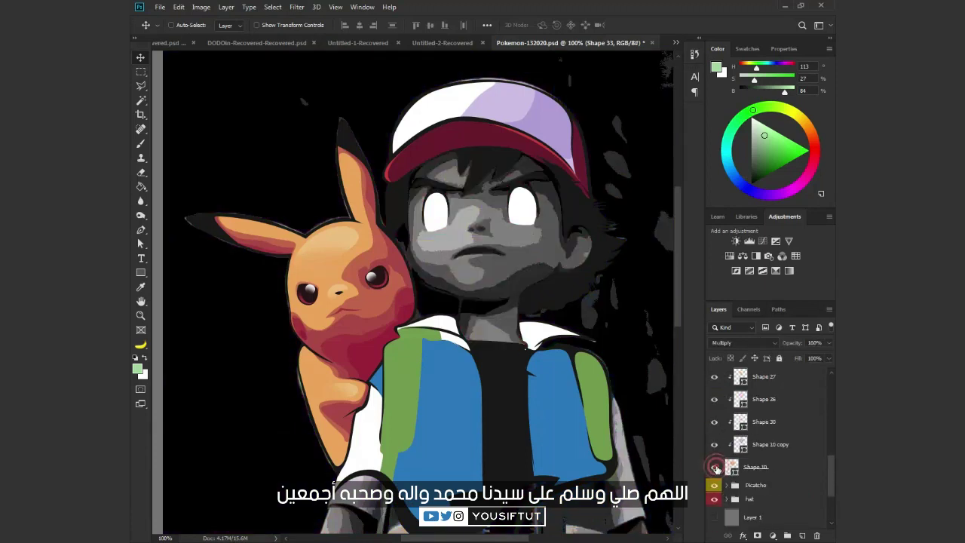
pyautogui.click(716, 468)
pyautogui.press('z')
pyautogui.click(526, 215)
pyautogui.click(525, 215)
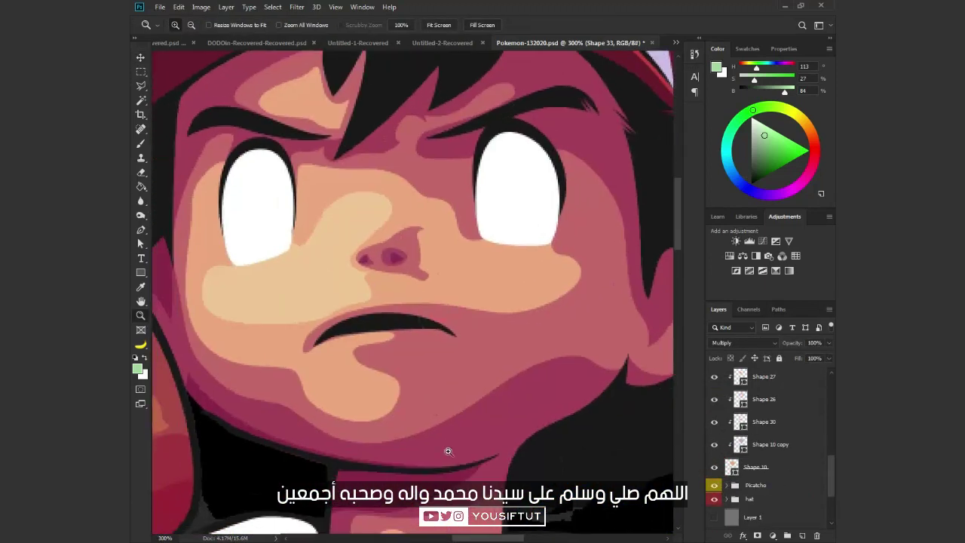
# Select the Shape 30 shading layer, choose a path combine option and show the greyscale reference
pyautogui.press('a')
pyautogui.moveTo(651, 127); pyautogui.dragTo(590, 237)
pyautogui.press('p')
pyautogui.click(451, 25)
pyautogui.click(482, 49)
pyautogui.scroll(-1, 754, 453)
pyautogui.click(714, 494)
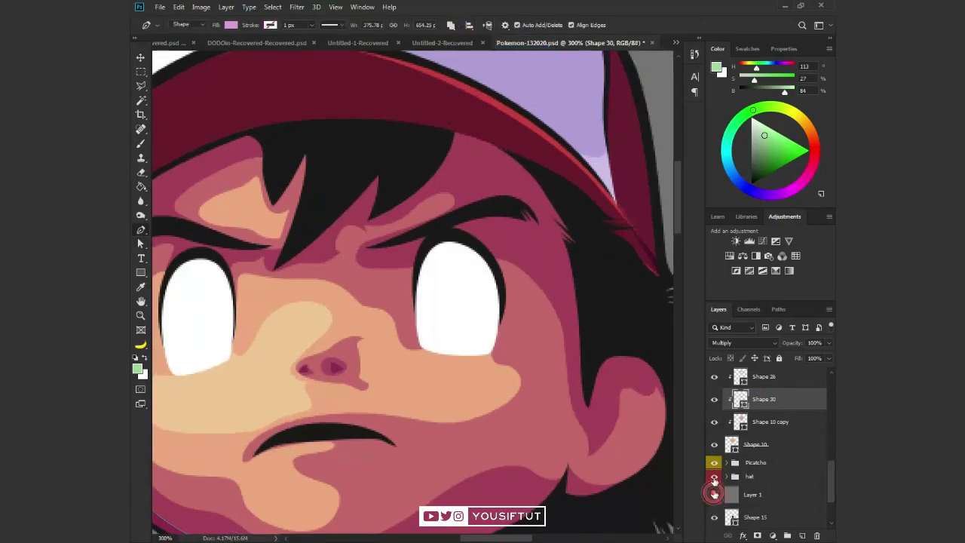
# Hide the face colour and trace Shape 30 shading around the fringe and under the hat brim
pyautogui.click(714, 444)
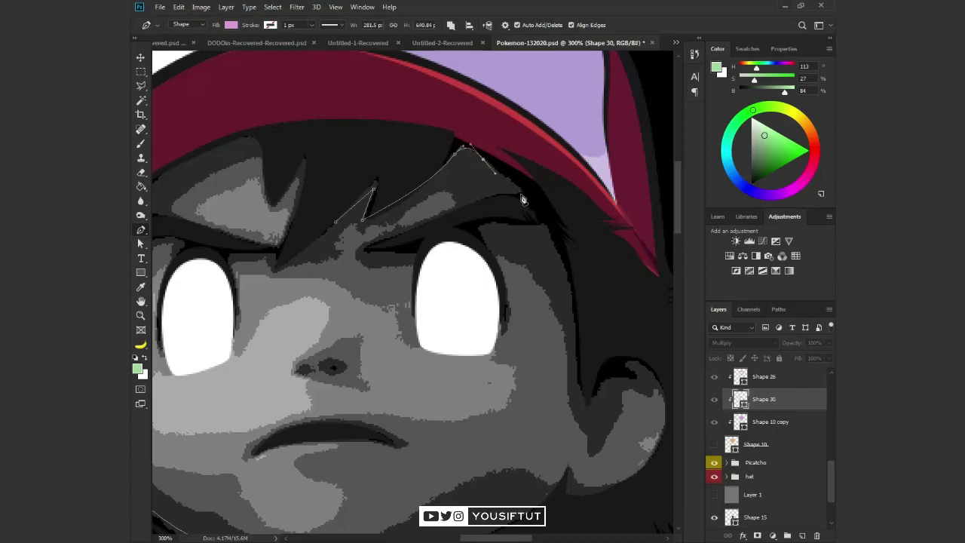
pyautogui.click(492, 257)
pyautogui.moveTo(585, 377)
pyautogui.mouseDown()
pyautogui.moveTo(590, 516)
pyautogui.moveTo(585, 502)
pyautogui.mouseUp()
pyautogui.click(808, 490)
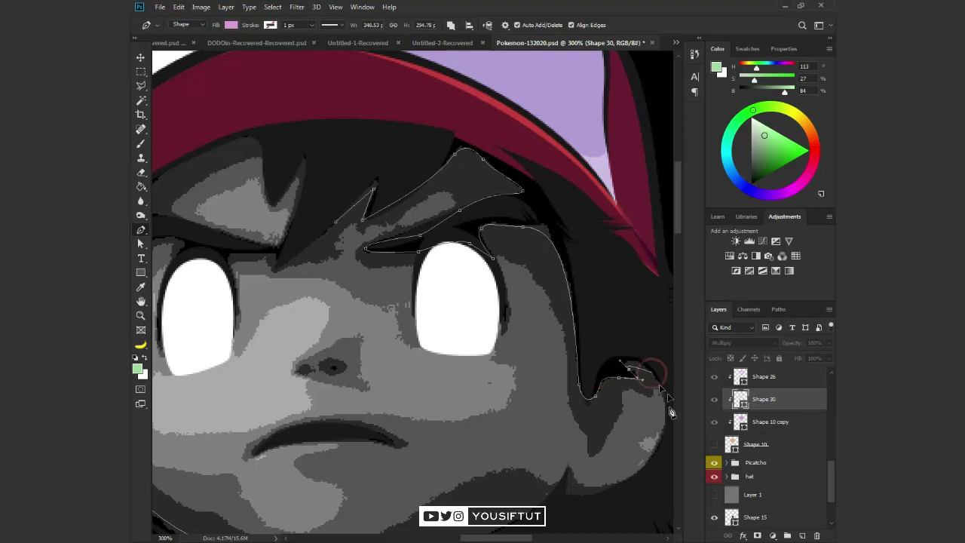
pyautogui.moveTo(596, 216); pyautogui.dragTo(754, 302)
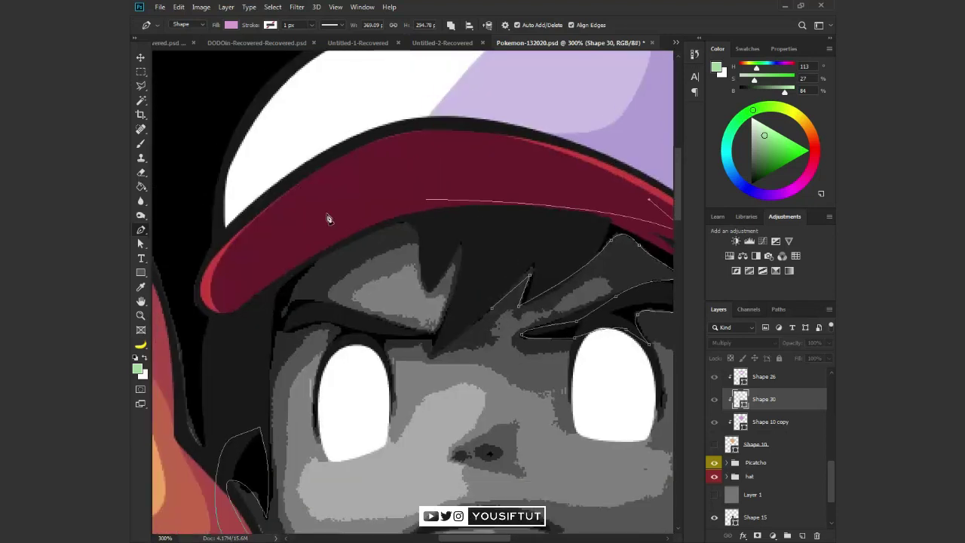
pyautogui.moveTo(265, 281)
pyautogui.mouseDown()
pyautogui.moveTo(249, 326)
pyautogui.moveTo(293, 328)
pyautogui.mouseUp()
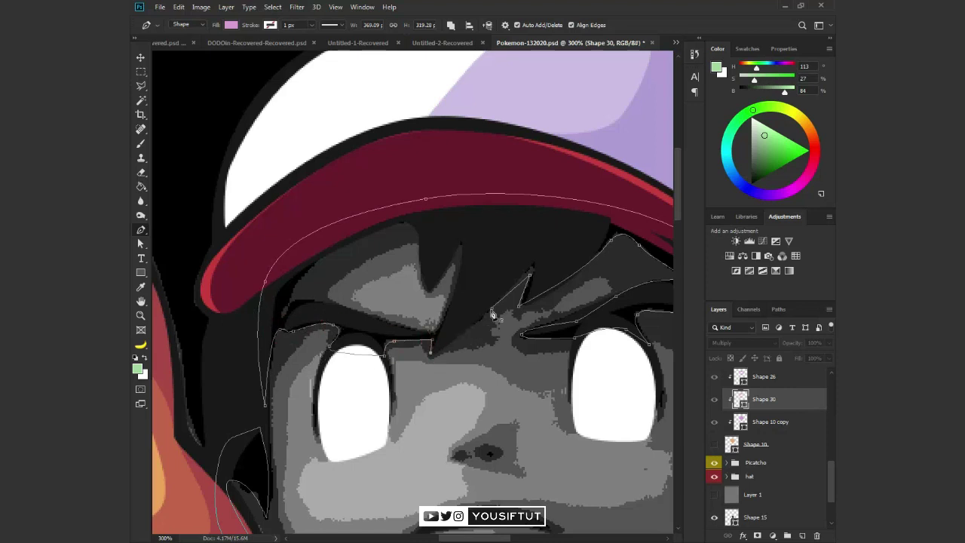
pyautogui.moveTo(483, 404)
pyautogui.mouseDown()
pyautogui.moveTo(431, 189)
pyautogui.moveTo(437, 373)
pyautogui.mouseUp()
pyautogui.click(451, 26)
pyautogui.click(487, 66)
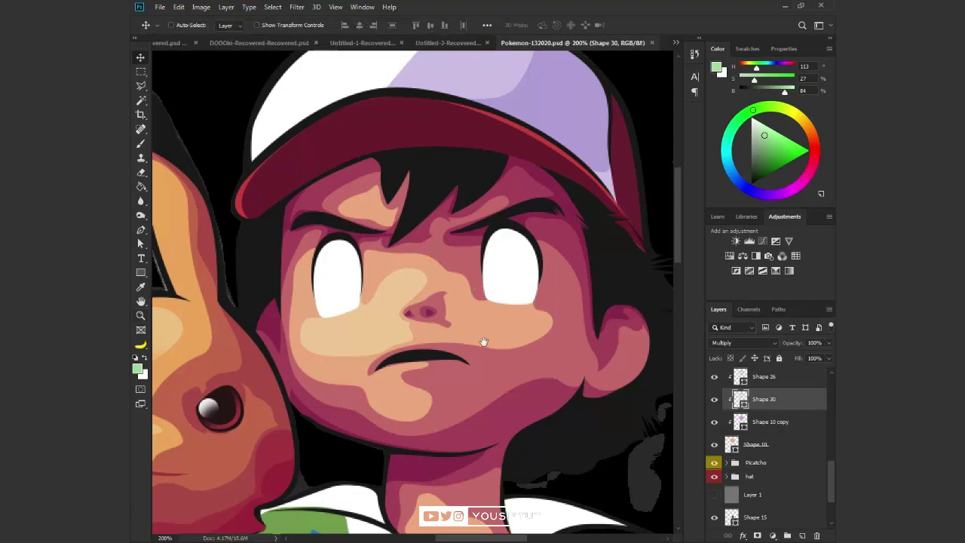
# Zoom around Ash's face and save the file
pyautogui.scroll(-3, 563, 334)
pyautogui.hscroll(1, 563, 333)
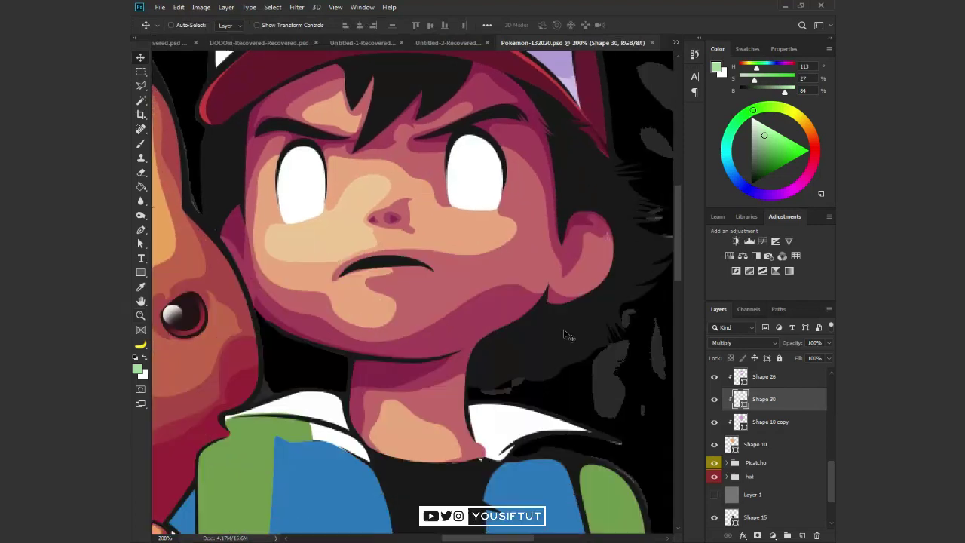
pyautogui.press('z')
pyautogui.moveTo(557, 329); pyautogui.dragTo(688, 429)
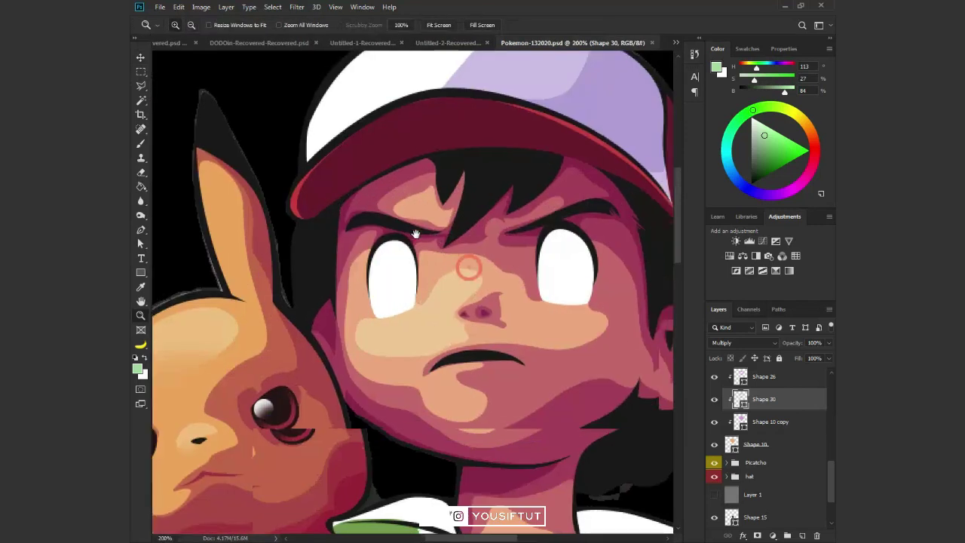
pyautogui.scroll(-3, 769, 452)
pyautogui.hotkey('ctrl', '-')
pyautogui.hotkey('ctrl', '-')
pyautogui.hotkey('ctrl', '-')
pyautogui.press('v')
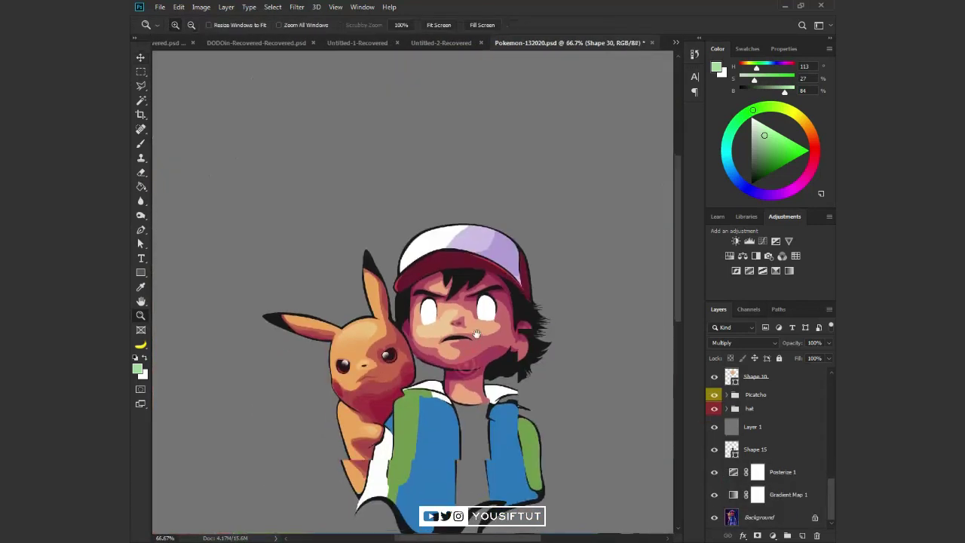
pyautogui.hotkey('ctrl', 's')
pyautogui.press('z')
pyautogui.moveTo(610, 414); pyautogui.dragTo(612, 414)
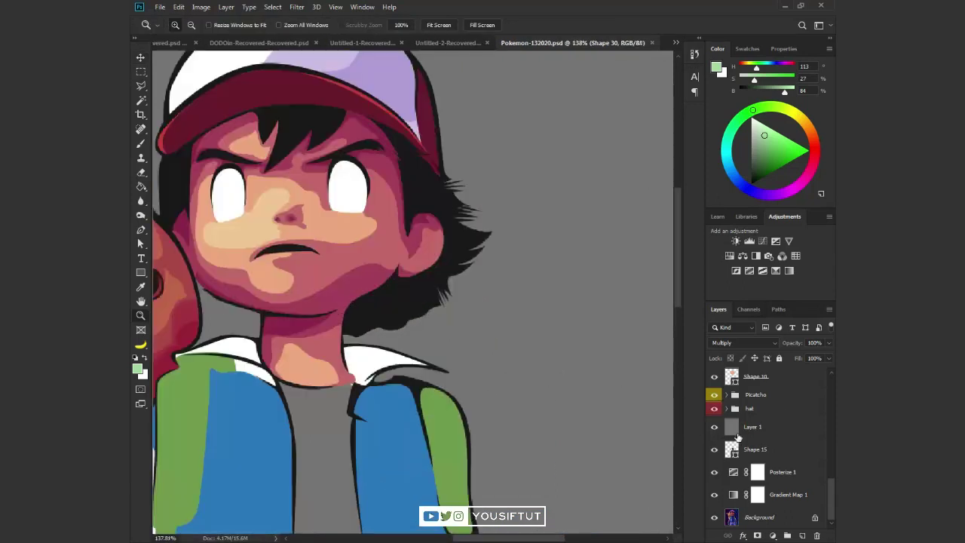
# Move Shape 15 above Layer 1 in the layer stack
pyautogui.hotkey('alt', '[')
pyautogui.hscroll(-2, 633, 407)
pyautogui.hotkey('ctrl', ']')
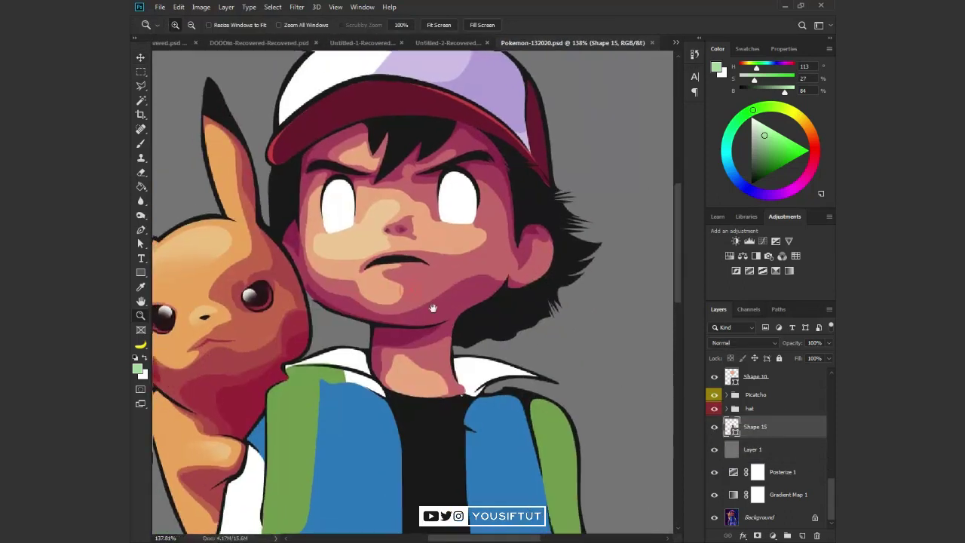
pyautogui.scroll(2, 655, 403)
pyautogui.press('v')
# Group the face shape layers into a group named FACE, then show only the greyscale reference
pyautogui.click(500, 299)
pyautogui.scroll(2, 762, 452)
pyautogui.click(759, 422)
pyautogui.click(727, 419)
pyautogui.write('CE')
pyautogui.press('Return')
pyautogui.scroll(1, 754, 422)
pyautogui.click(714, 400)
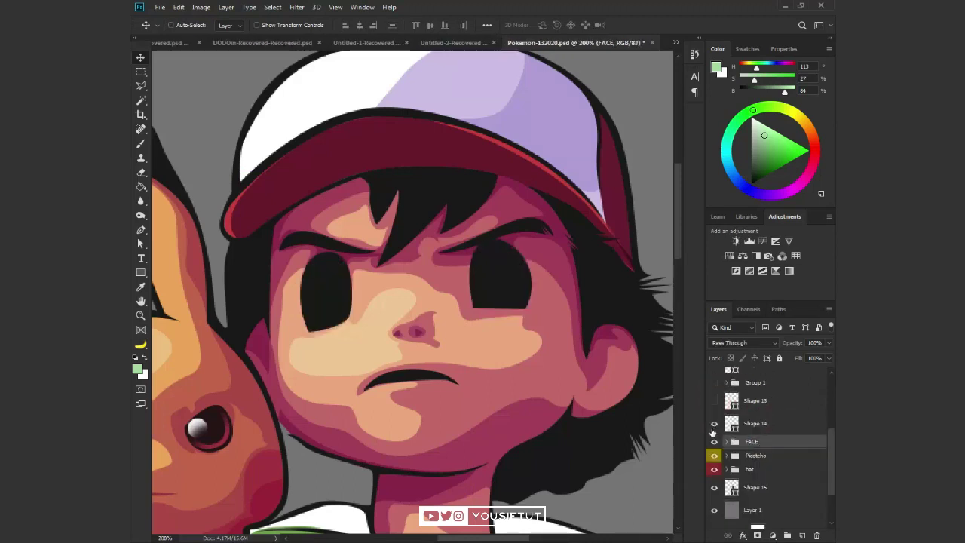
pyautogui.click(729, 512)
# Draw an oval over Ash's left eye and stretch it to fit the eye's height
pyautogui.press('z')
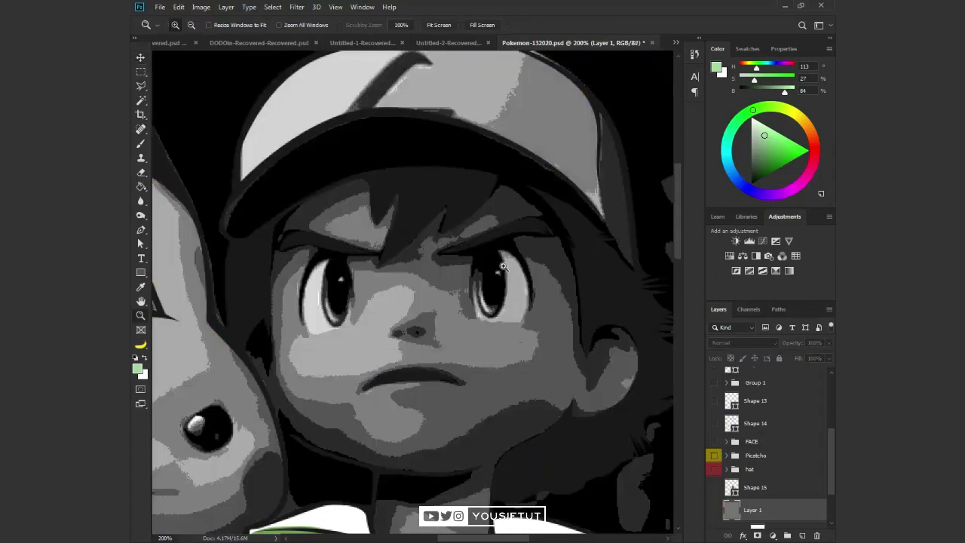
pyautogui.click(503, 267)
pyautogui.hotkey('ctrl', 'alt', 'z')
pyautogui.hotkey('ctrl', 'alt', 'z')
pyautogui.hotkey('ctrl', 'alt', 'z')
pyautogui.hotkey('ctrl', 'alt', 'z')
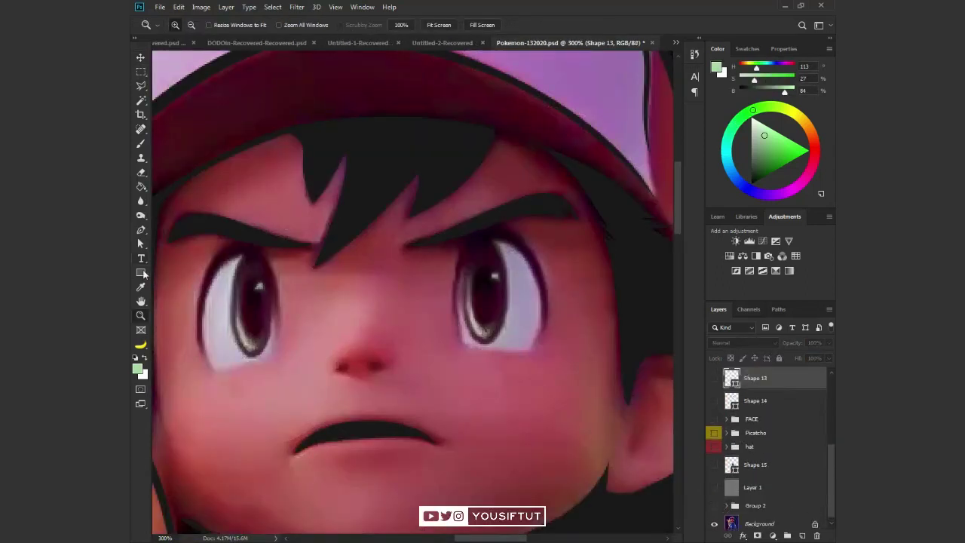
pyautogui.rightClick(140, 272)
pyautogui.click(188, 295)
pyautogui.moveTo(232, 254); pyautogui.dragTo(272, 349)
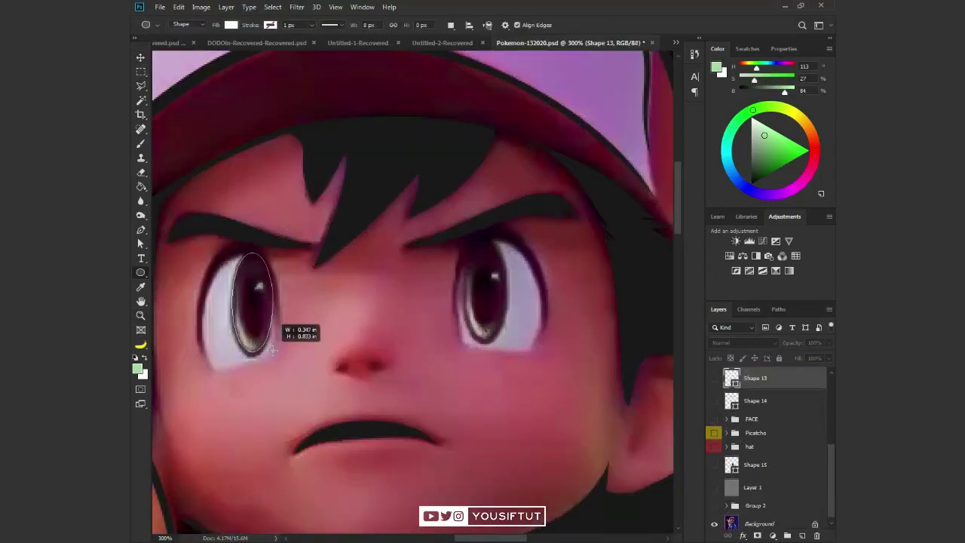
pyautogui.moveTo(272, 349); pyautogui.dragTo(275, 354)
pyautogui.press('a')
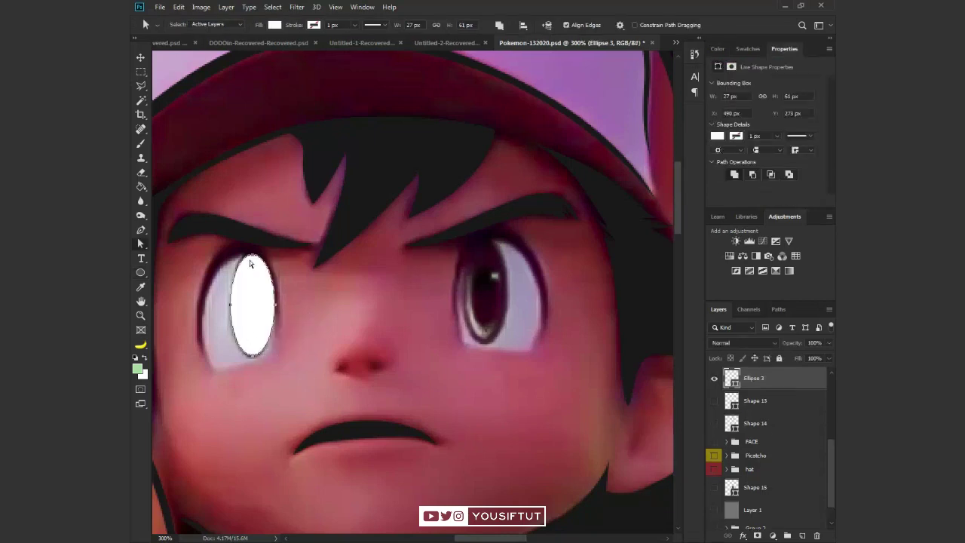
pyautogui.click(253, 258)
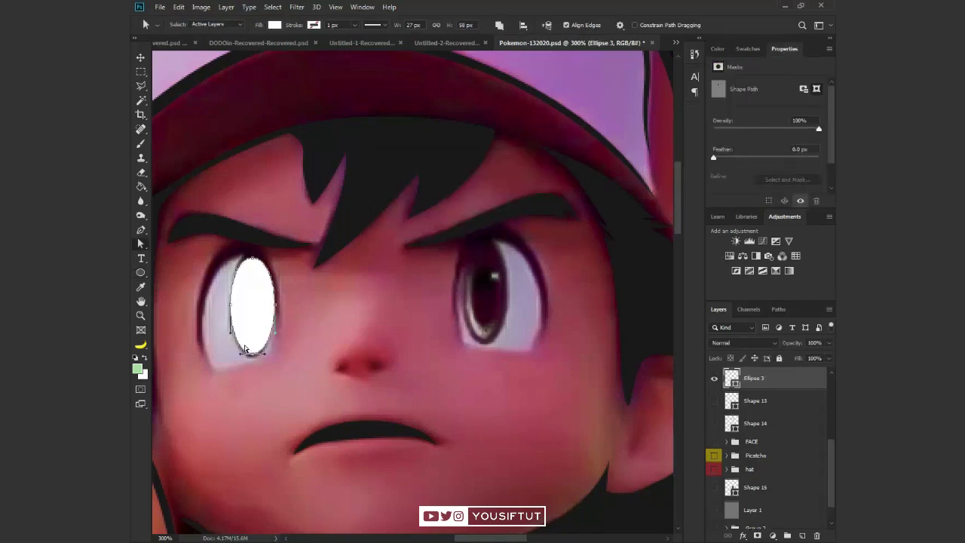
pyautogui.hotkey('ctrl', 't')
pyautogui.moveTo(275, 353); pyautogui.dragTo(273, 354)
pyautogui.press('Return')
# Fill the oval green and clip it inside the left eye-white shape
pyautogui.click(715, 379)
pyautogui.click(715, 379)
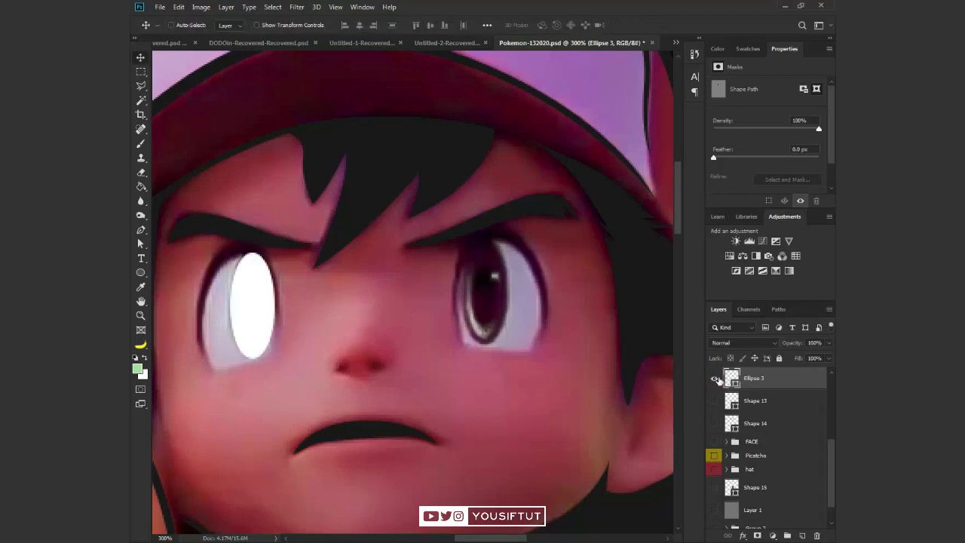
pyautogui.doubleClick(731, 378)
pyautogui.click(644, 437)
pyautogui.click(567, 428)
pyautogui.click(738, 345)
pyautogui.click(260, 322)
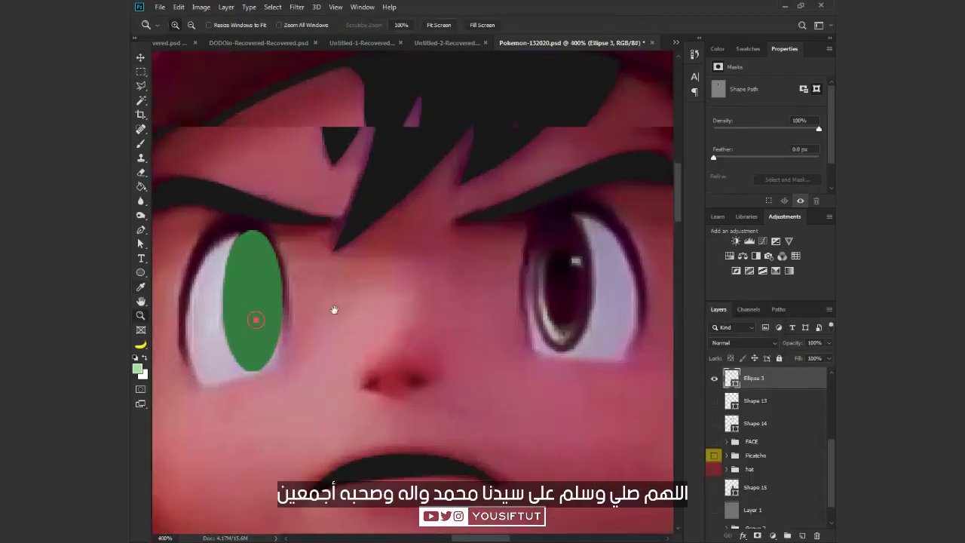
pyautogui.moveTo(311, 313); pyautogui.dragTo(390, 301)
pyautogui.click(715, 400)
pyautogui.keyDown('alt'); pyautogui.click(783, 389); pyautogui.keyUp('alt')
pyautogui.scroll(2, 759, 434)
# Duplicate the green oval and recolour the lower copy near-black #191919
pyautogui.hotkey('ctrl', 'j')
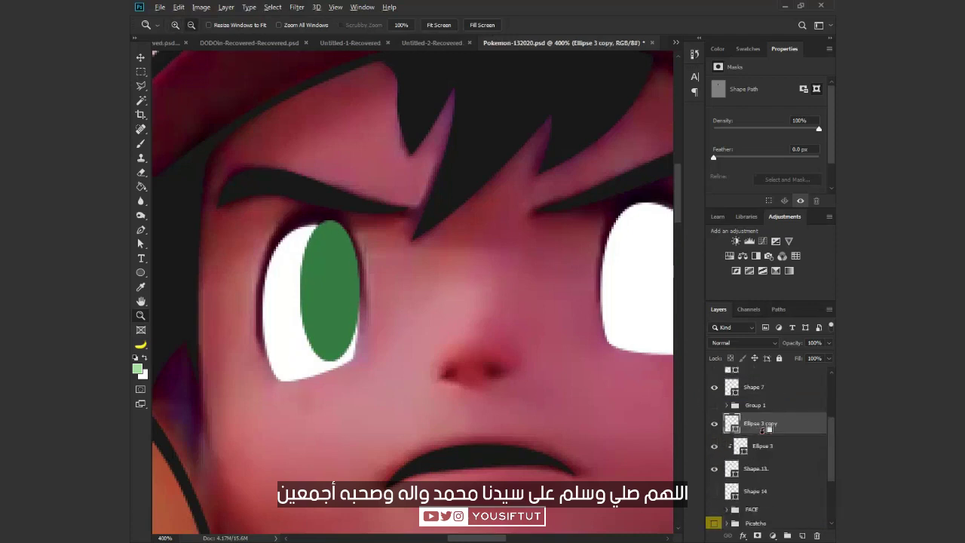
pyautogui.click(715, 469)
pyautogui.doubleClick(741, 445)
pyautogui.click(516, 143)
pyautogui.click(738, 346)
pyautogui.click(769, 423)
pyautogui.hotkey('ctrl', 't')
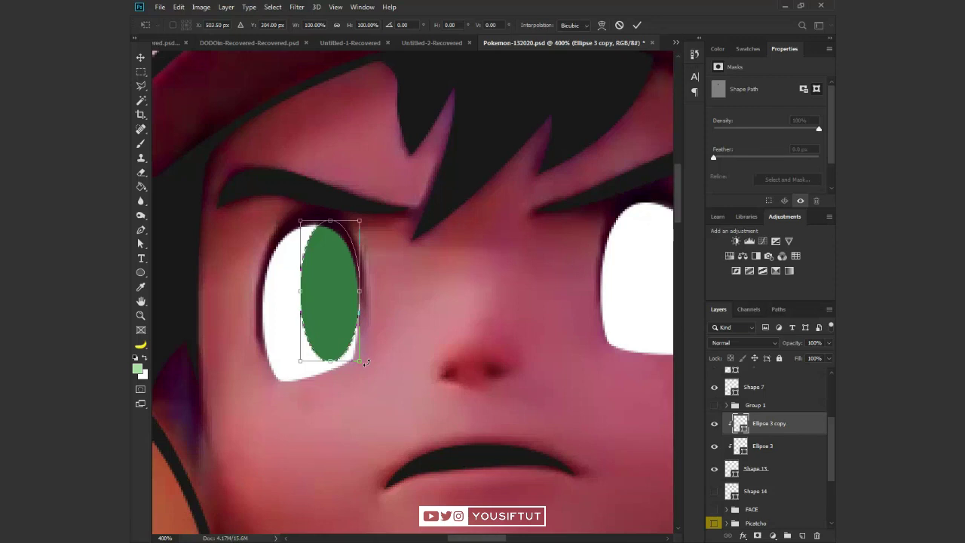
# Shrink the green oval so a dark rim shows around the iris
pyautogui.moveTo(366, 362); pyautogui.dragTo(353, 344)
pyautogui.press('Return')
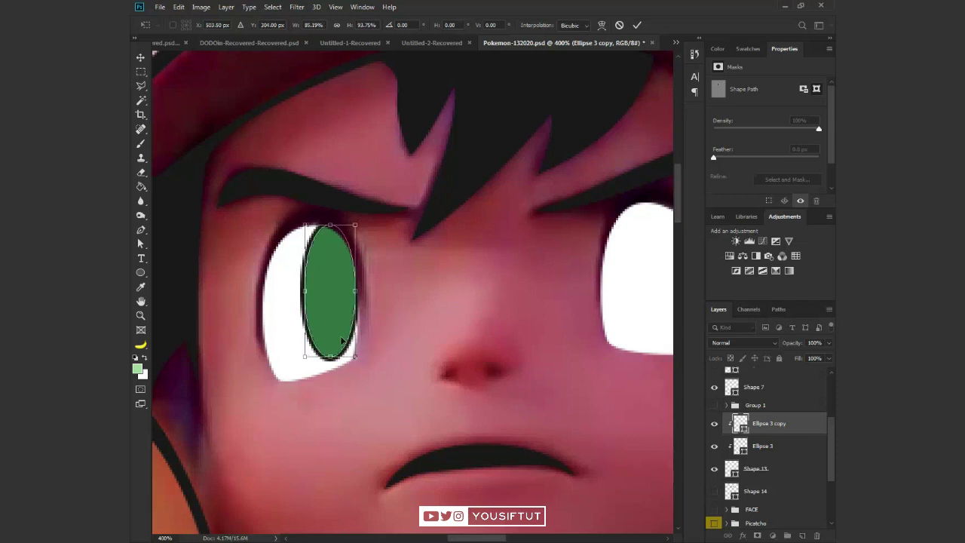
pyautogui.press('z')
pyautogui.click(390, 340)
# Duplicate the iris as a black oval and shrink it into a pupil
pyautogui.press('v')
pyautogui.click(711, 468)
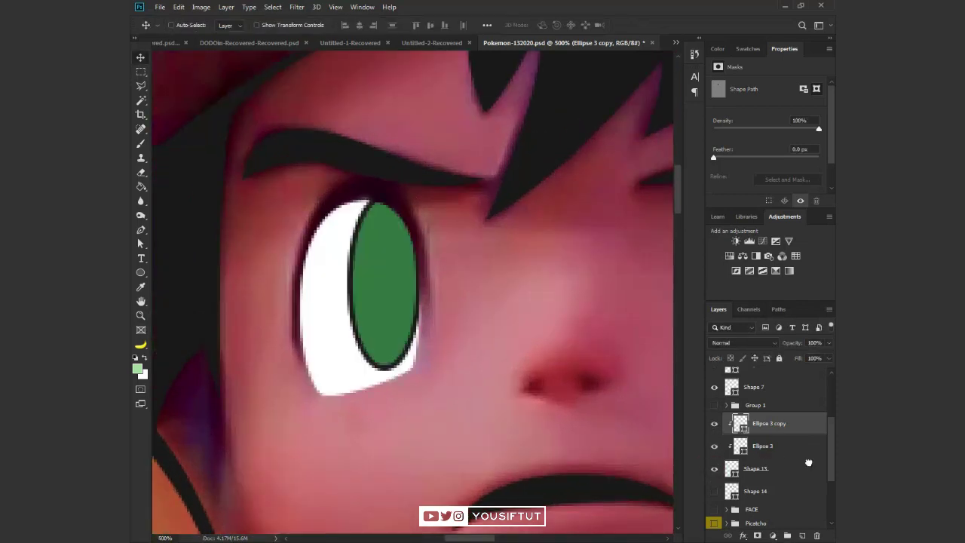
pyautogui.hotkey('ctrl', 'j')
pyautogui.doubleClick(740, 423)
pyautogui.press('Return')
pyautogui.hotkey('ctrl', 't')
pyautogui.moveTo(417, 367); pyautogui.dragTo(415, 347)
pyautogui.press('Return')
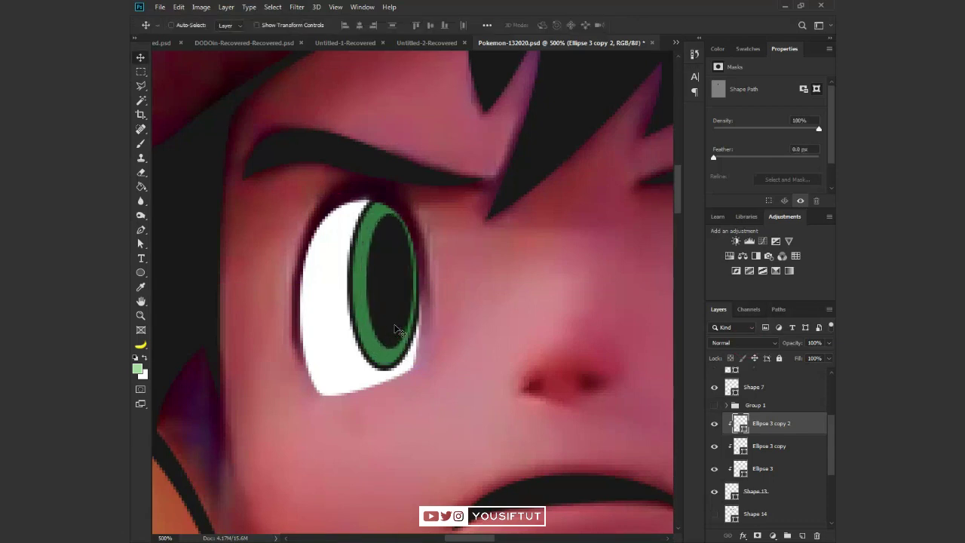
# Mask the green iris and brush out its top at 70% opacity
pyautogui.click(761, 445)
pyautogui.click(757, 535)
pyautogui.press('b')
pyautogui.press('d')
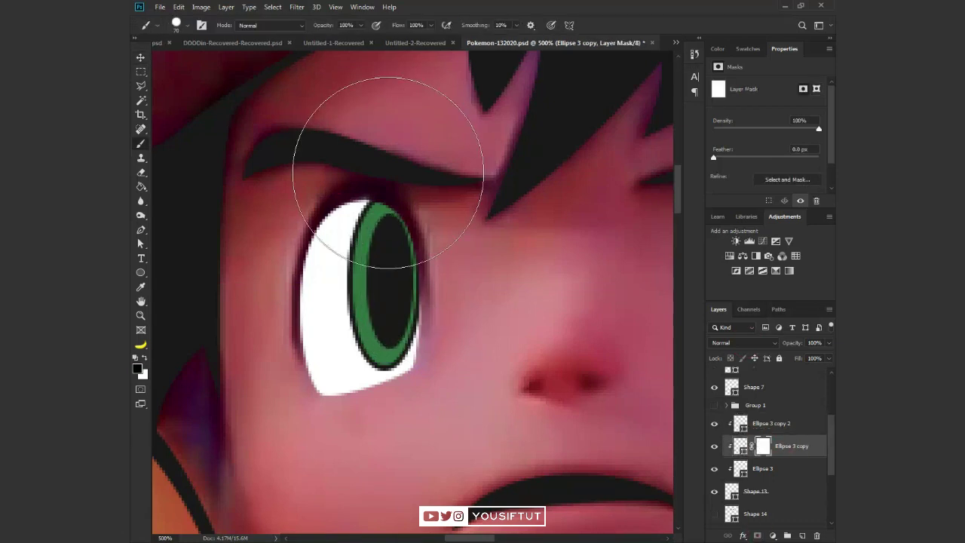
pyautogui.rightClick(400, 241)
pyautogui.click(400, 241)
pyautogui.press('Escape')
pyautogui.press('5')
pyautogui.press('7')
pyautogui.moveTo(370, 184)
pyautogui.mouseDown()
pyautogui.moveTo(355, 205)
pyautogui.moveTo(394, 211)
pyautogui.moveTo(440, 199)
pyautogui.moveTo(362, 263)
pyautogui.mouseUp()
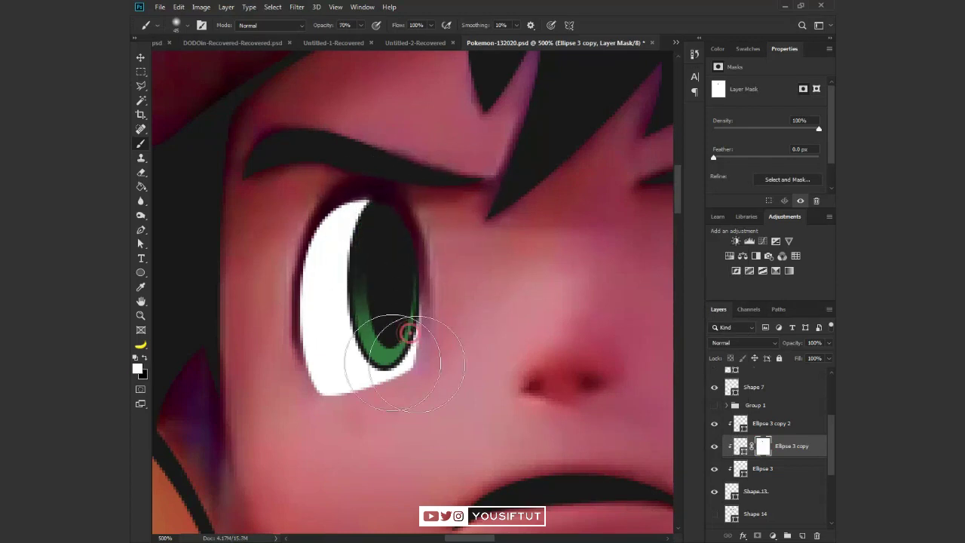
pyautogui.press('ctrl')
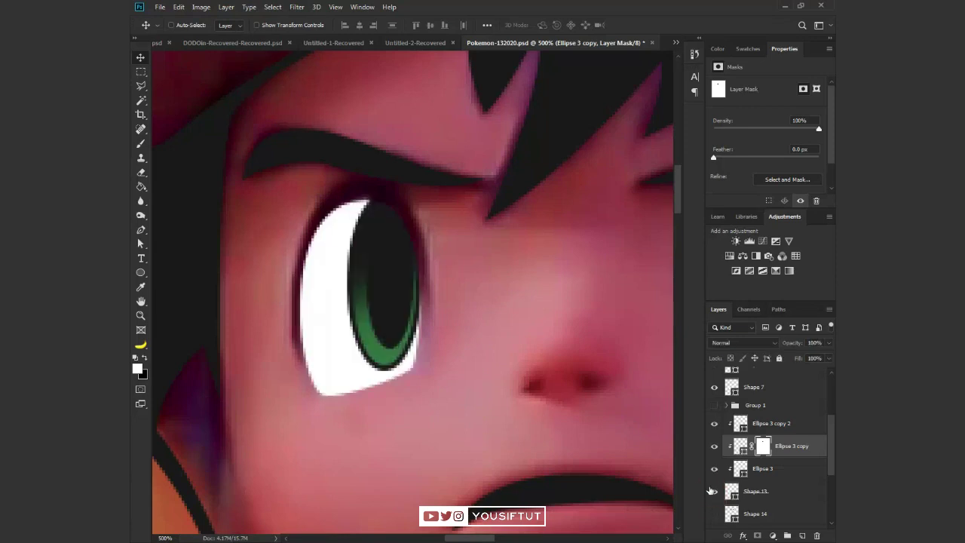
# Draw a small white oval highlight on the iris and give it a mask
pyautogui.click(714, 491)
pyautogui.click(773, 423)
pyautogui.press('u')
pyautogui.moveTo(405, 254); pyautogui.dragTo(407, 258)
pyautogui.press('ctrl')
pyautogui.doubleClick(741, 423)
pyautogui.click(732, 345)
pyautogui.click(757, 536)
pyautogui.press('b')
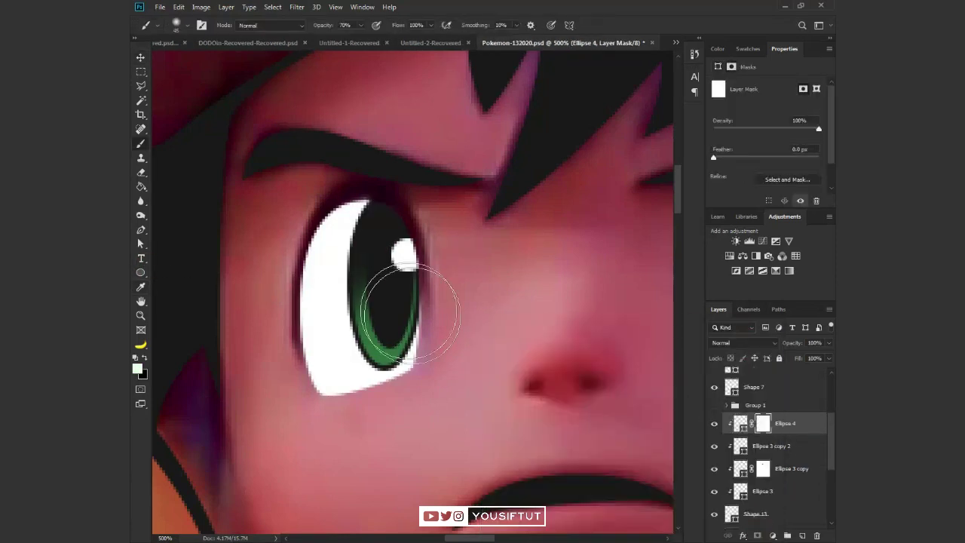
# Duplicate the green iris layer and shrink the copy slightly
pyautogui.press('z')
pyautogui.scroll(-2, 442, 278)
pyautogui.scroll(-3, 441, 277)
pyautogui.scroll(3, 290, 274)
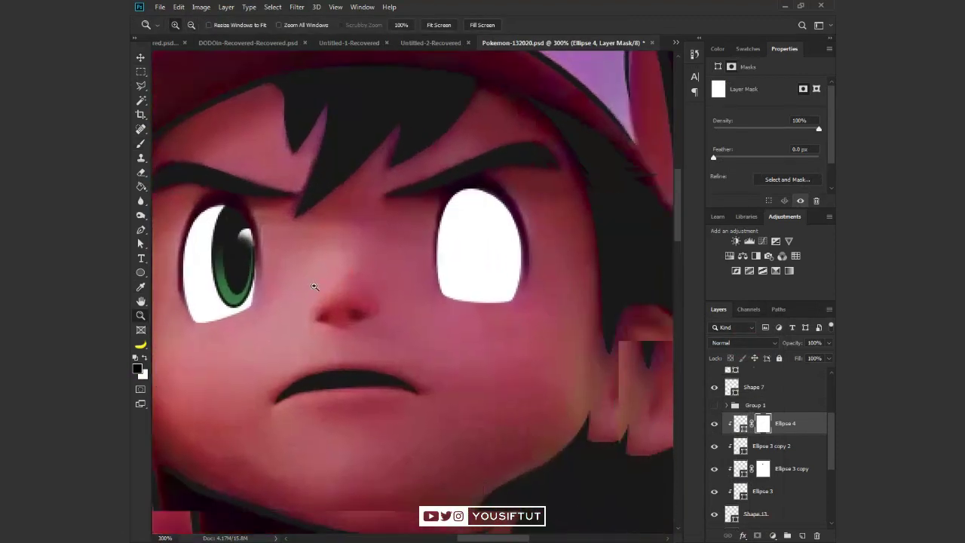
pyautogui.scroll(1, 472, 369)
pyautogui.click(801, 428)
pyautogui.hotkey('ctrl', 'j')
pyautogui.hotkey('ctrl', 't')
pyautogui.moveTo(262, 309); pyautogui.dragTo(249, 288)
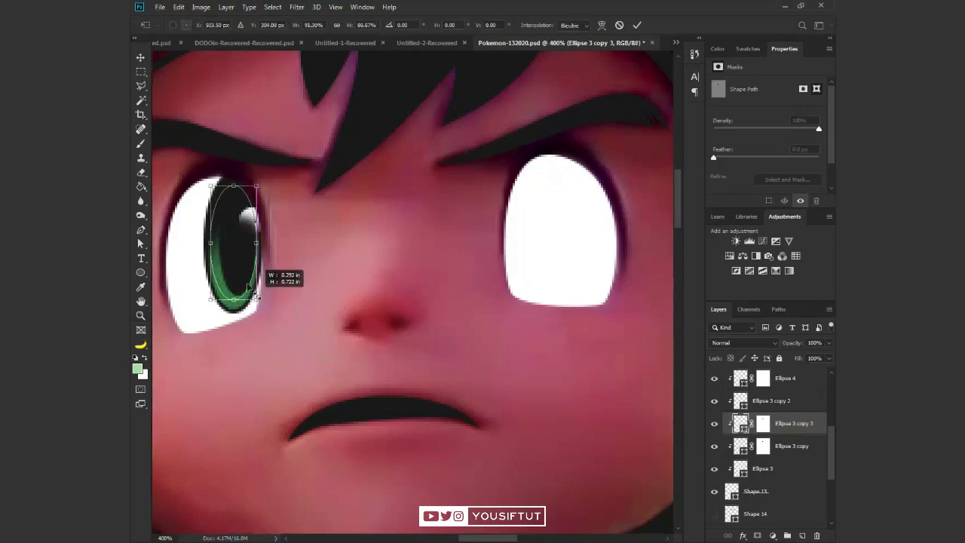
# Confirm the smaller iris copy and recolour it a new green
pyautogui.press('Return')
pyautogui.doubleClick(741, 421)
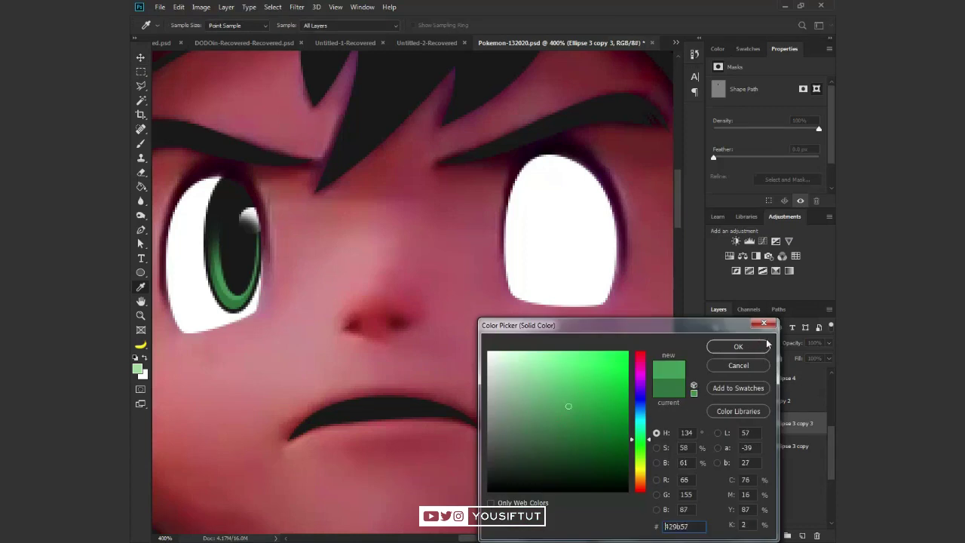
pyautogui.click(739, 345)
pyautogui.scroll(2, 226, 229)
pyautogui.hotkey('ctrl', 't')
pyautogui.press('Return')
pyautogui.press('z')
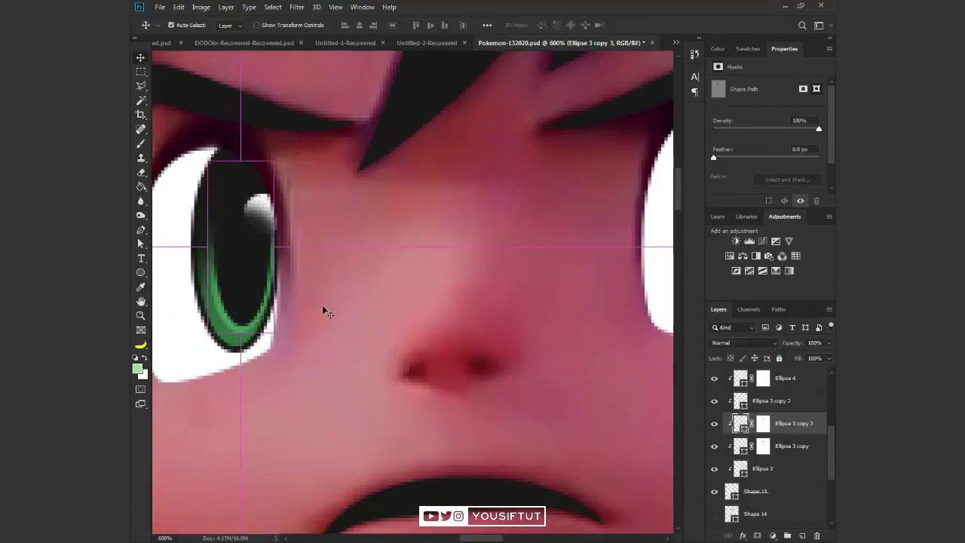
pyautogui.hotkey('ctrl', '0')
pyautogui.click(389, 197)
# Copy all the iris, pupil and highlight layers onto the right eye
pyautogui.click(762, 468)
pyautogui.press('v')
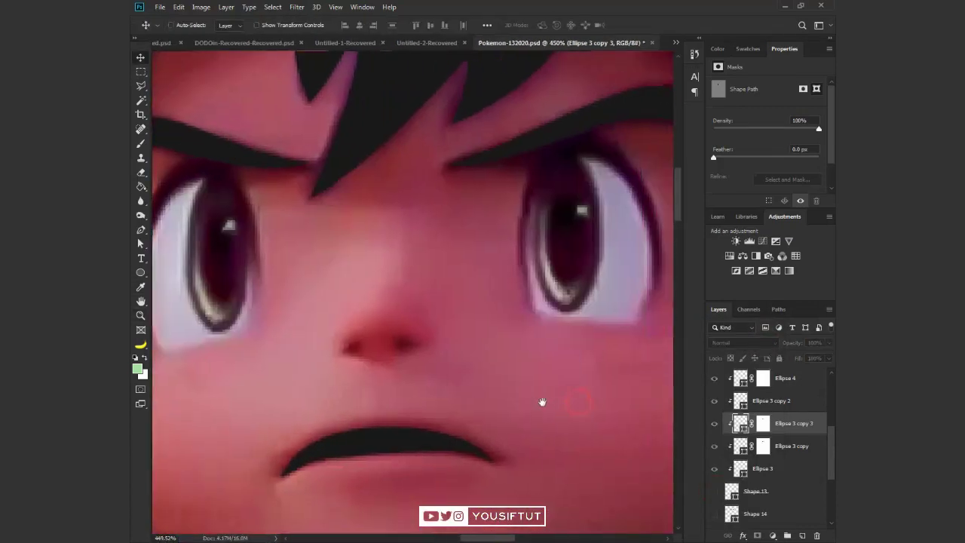
pyautogui.keyDown('shift'); pyautogui.click(793, 426); pyautogui.keyUp('shift')
pyautogui.moveTo(215, 260); pyautogui.dragTo(558, 245)
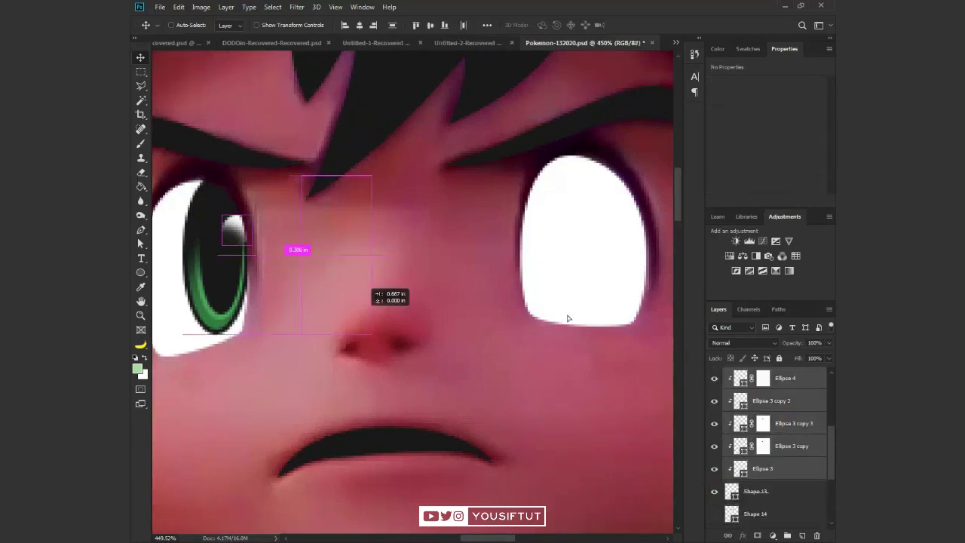
# Toggle the iris and painted-face layers to compare both eyes with the vector shapes
pyautogui.scroll(-1, 730, 469)
pyautogui.click(714, 468)
pyautogui.click(714, 468)
pyautogui.click(715, 468)
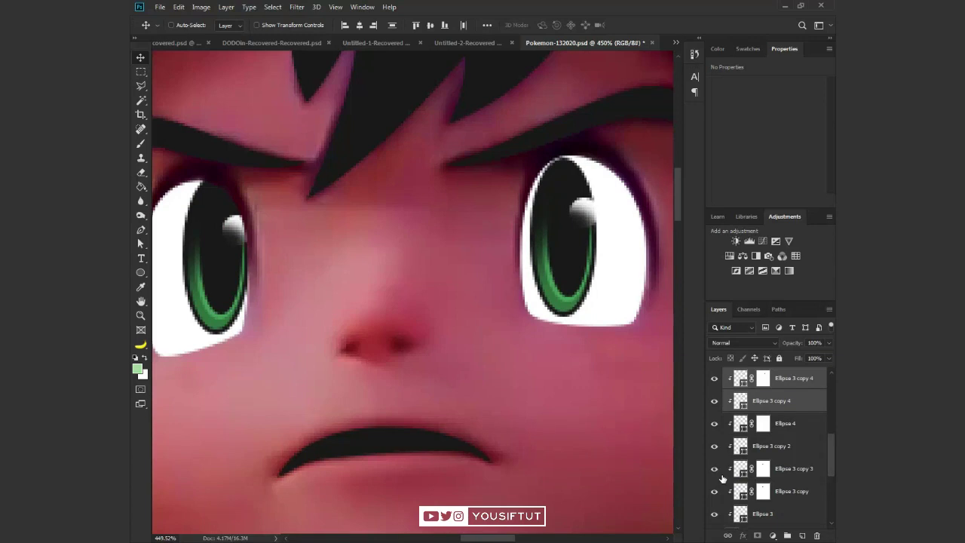
pyautogui.scroll(-3, 729, 469)
pyautogui.click(715, 486)
pyautogui.click(714, 449)
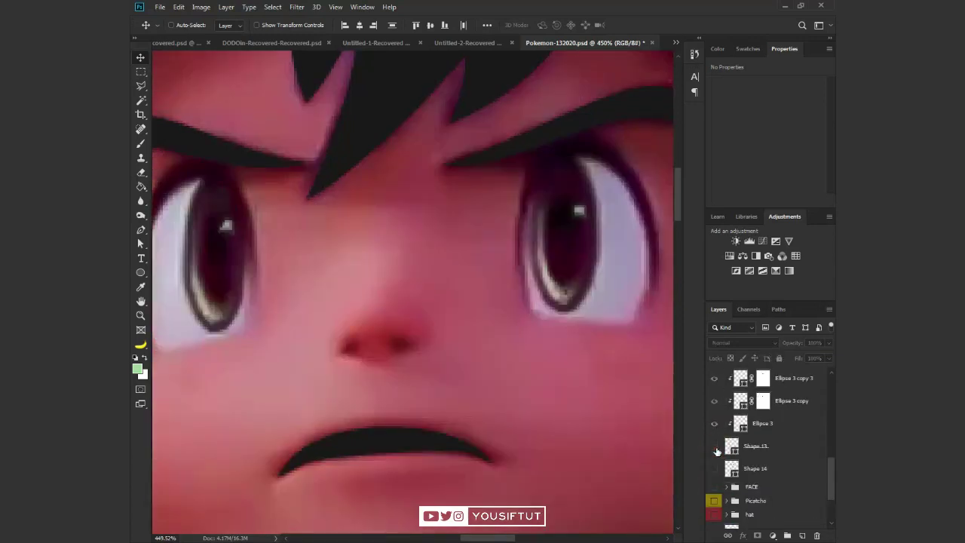
pyautogui.scroll(2, 788, 453)
pyautogui.scroll(3, 789, 452)
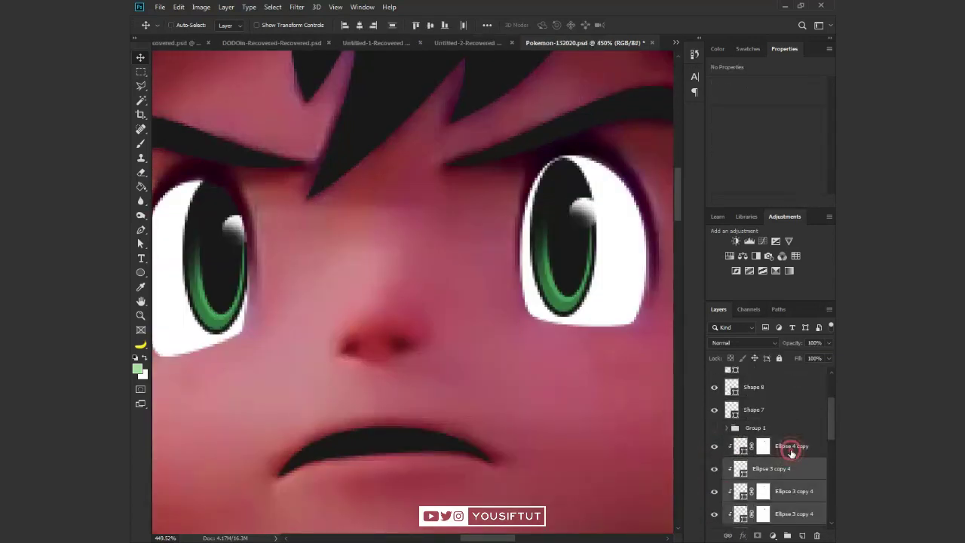
pyautogui.scroll(-5, 791, 452)
pyautogui.scroll(1, 795, 422)
# Zoom the view to 100% and select Group 3
pyautogui.click(797, 404)
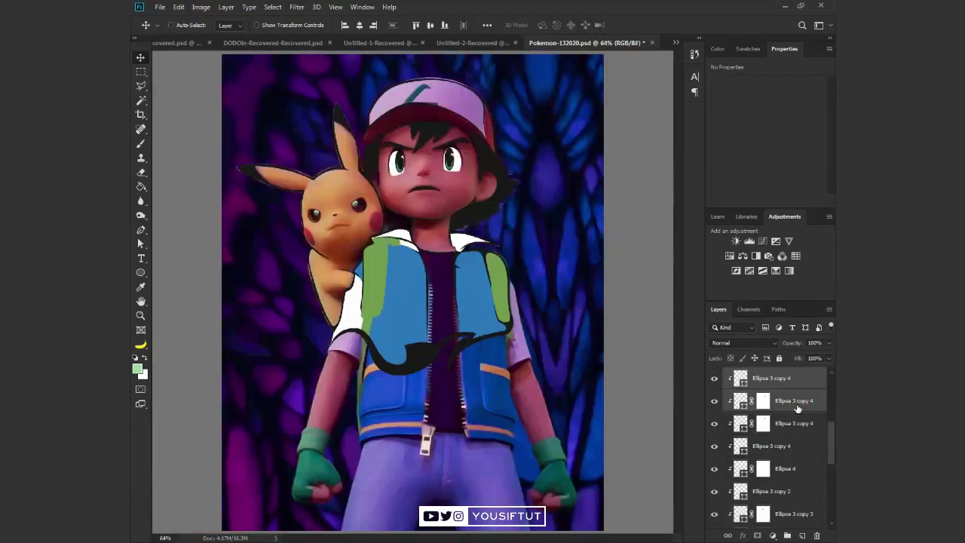
pyautogui.hotkey('ctrl', '0')
pyautogui.press('z')
pyautogui.hotkey('ctrl', '1')
pyautogui.scroll(2, 772, 440)
pyautogui.click(723, 444)
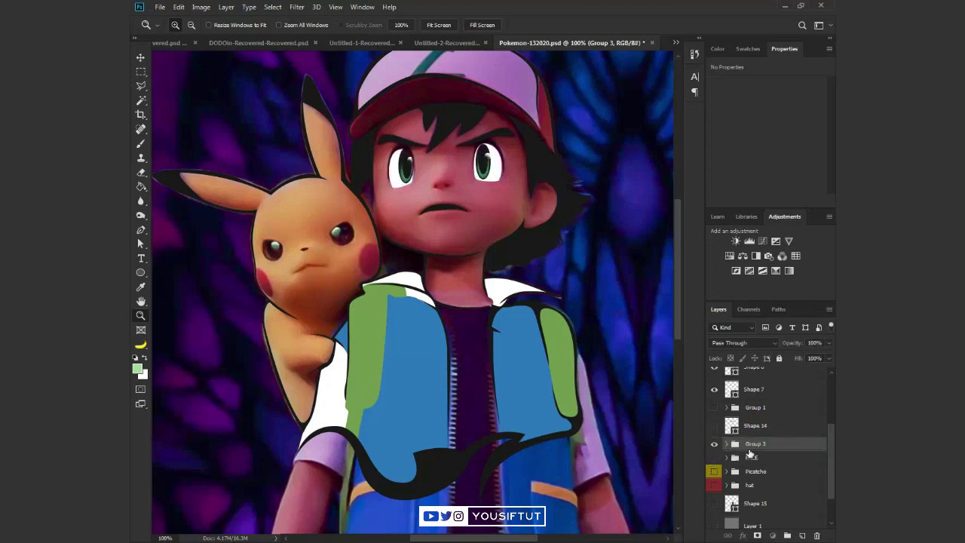
# Move Shape 14 into Group 3 and collapse the group
pyautogui.moveTo(752, 447); pyautogui.dragTo(754, 447)
pyautogui.scroll(-3, 776, 468)
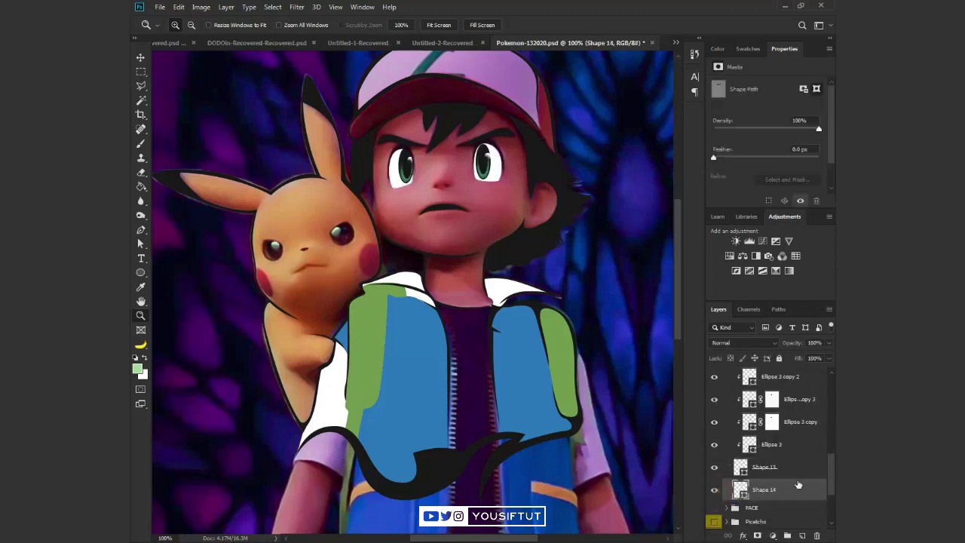
pyautogui.click(754, 403)
pyautogui.click(726, 404)
# Show the Picatcho, hat, Shape 15 and grey background layers
pyautogui.click(434, 150)
pyautogui.press('v')
pyautogui.click(714, 430)
pyautogui.click(714, 463)
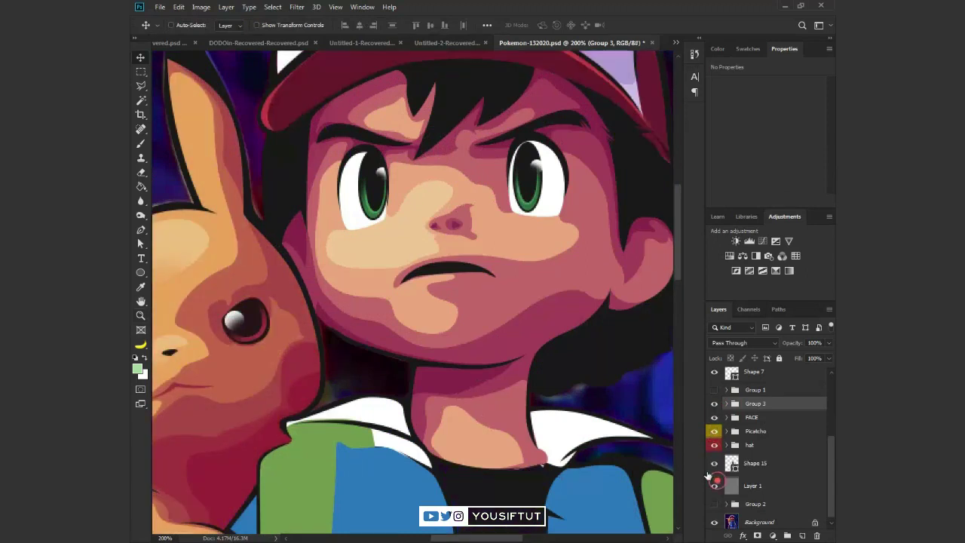
pyautogui.click(714, 483)
pyautogui.hotkey('ctrl', '-')
pyautogui.hotkey('ctrl', '-')
# Change the cap's white crown fill to a pale light grey
pyautogui.press('z')
pyautogui.click(407, 220)
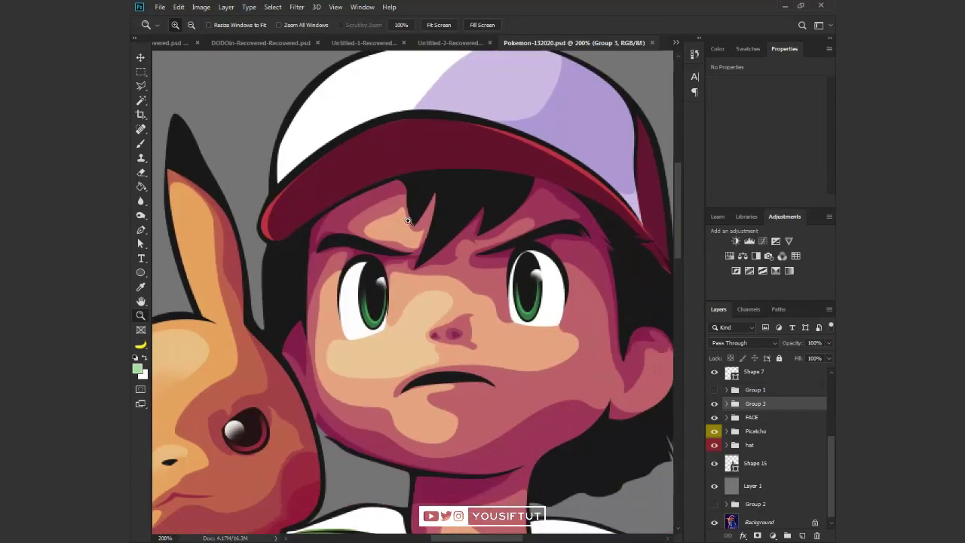
pyautogui.keyDown('ctrl'); pyautogui.click(389, 99); pyautogui.keyUp('ctrl')
pyautogui.doubleClick(731, 403)
pyautogui.click(533, 376)
pyautogui.moveTo(533, 377); pyautogui.dragTo(484, 376)
pyautogui.click(735, 346)
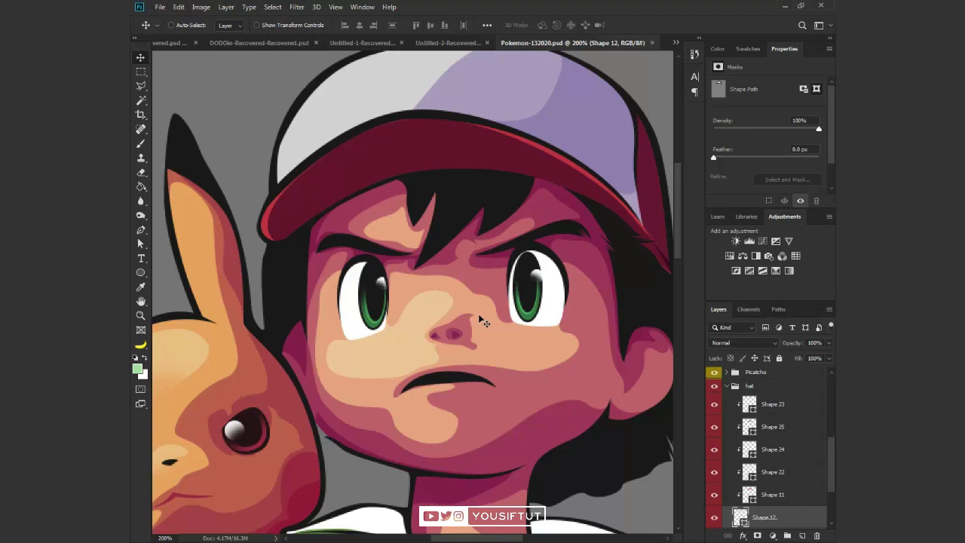
# Select all the eye ellipse layers, collapse Group 3, and toggle its visibility to check the eyes
pyautogui.scroll(-1, 714, 445)
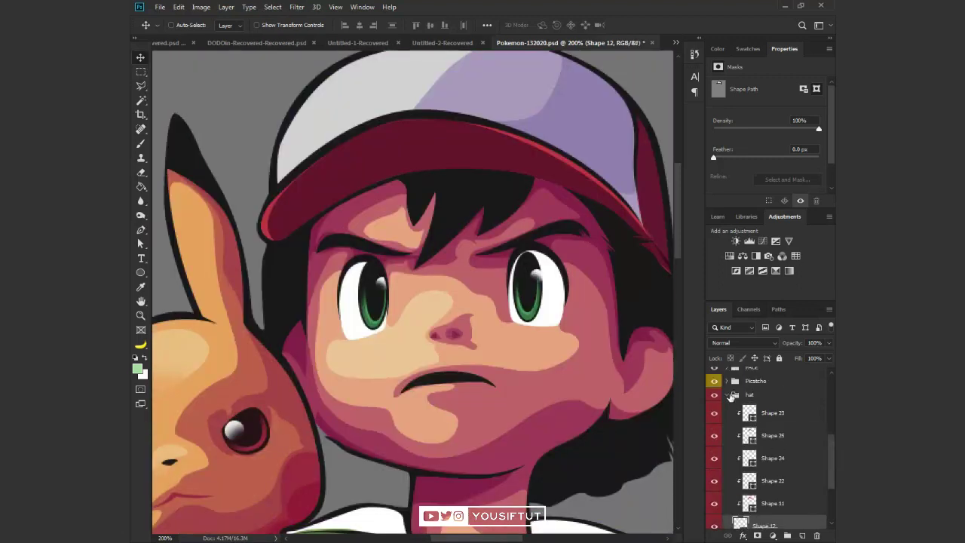
pyautogui.keyDown('ctrl'); pyautogui.click(537, 319); pyautogui.keyUp('ctrl')
pyautogui.keyDown('shift'); pyautogui.click(770, 507); pyautogui.keyUp('shift')
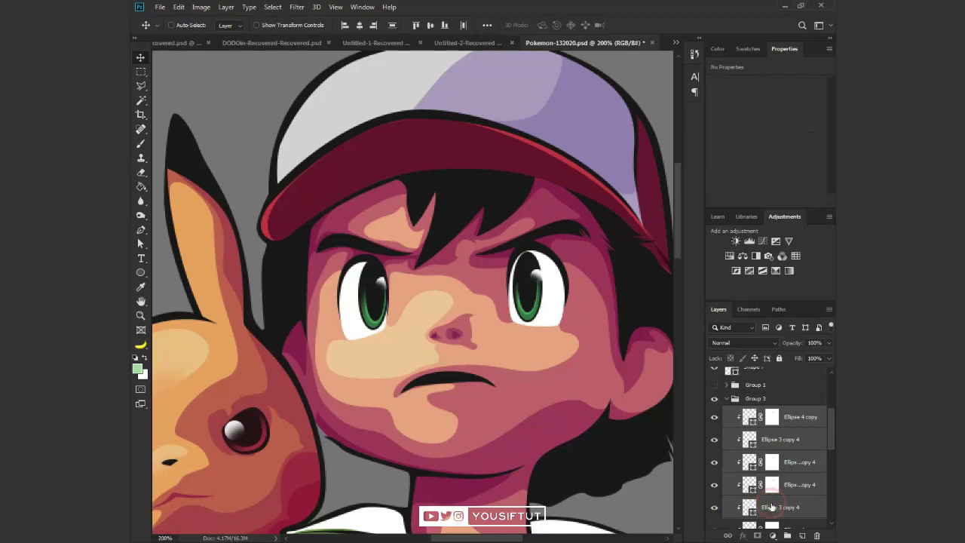
pyautogui.click(714, 398)
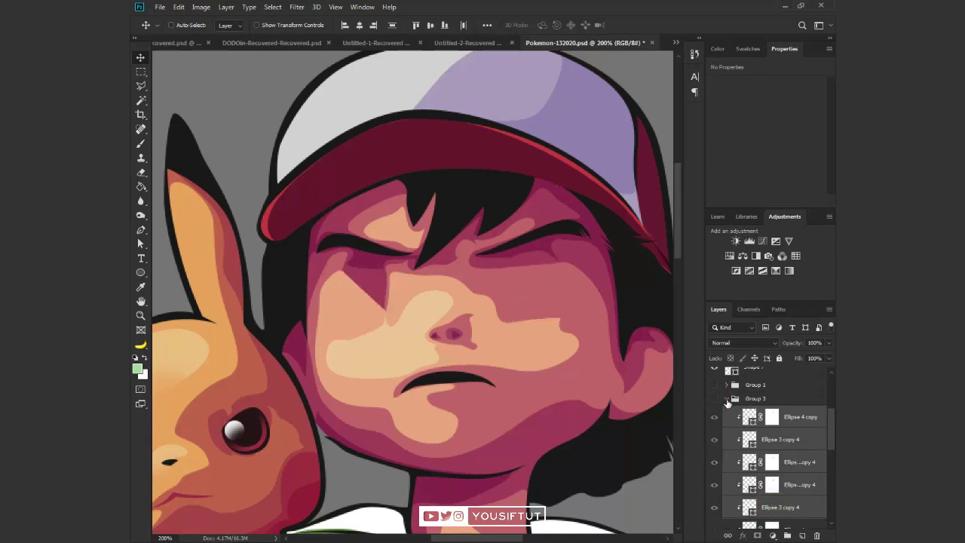
pyautogui.doubleClick(777, 398)
pyautogui.press('Escape')
pyautogui.click(726, 398)
pyautogui.click(714, 399)
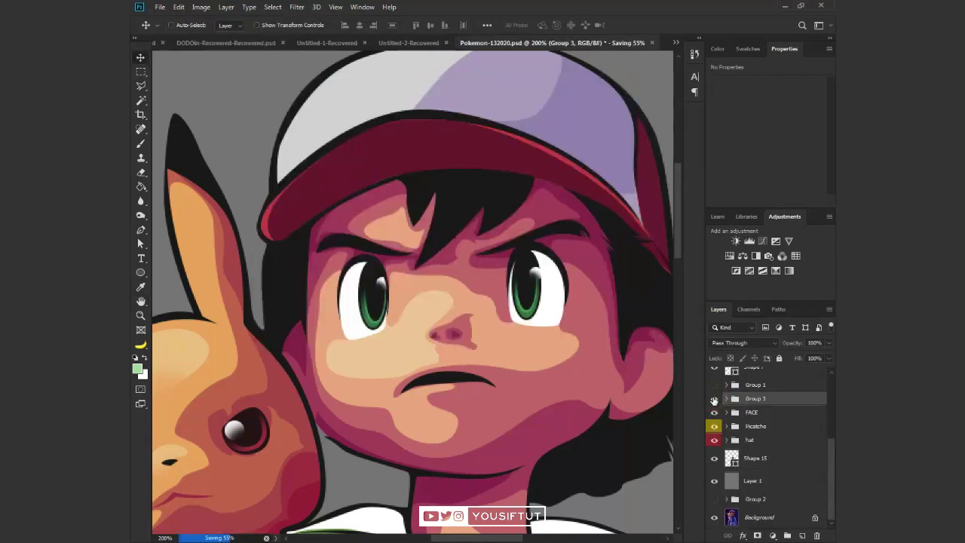
# Rename Group 3 to A.EYES and zoom to 100% on the character
pyautogui.doubleClick(757, 398)
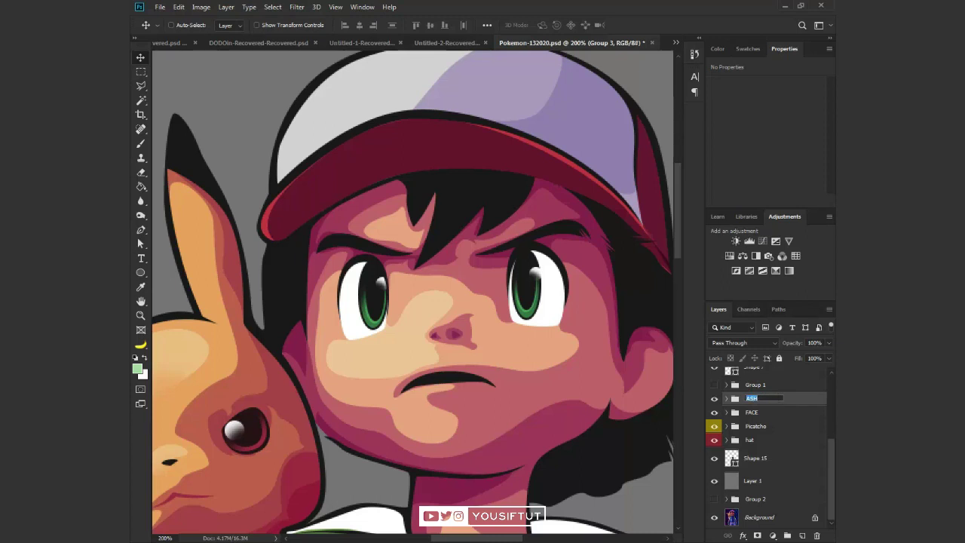
pyautogui.write('.EYES')
pyautogui.press('Return')
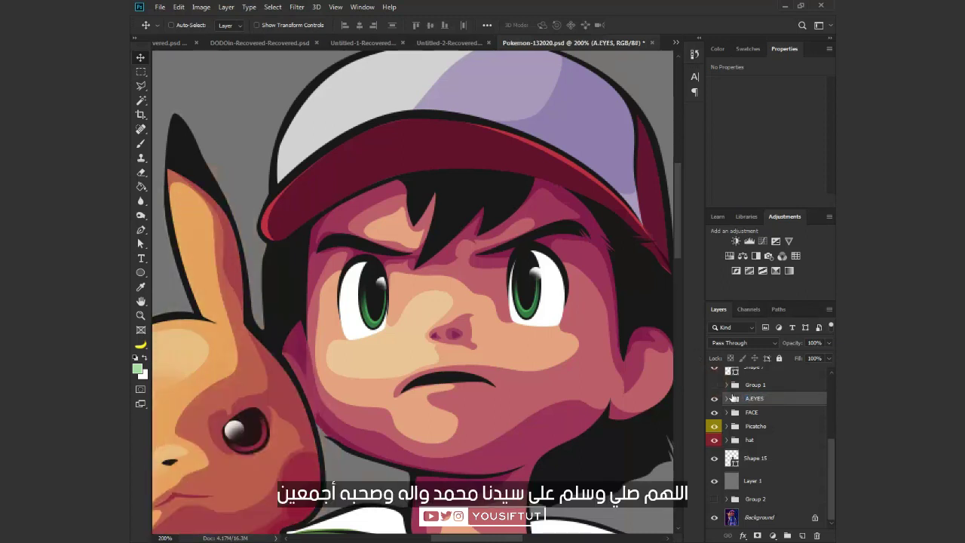
pyautogui.scroll(1, 735, 407)
pyautogui.scroll(-2, 665, 398)
pyautogui.scroll(1, 575, 303)
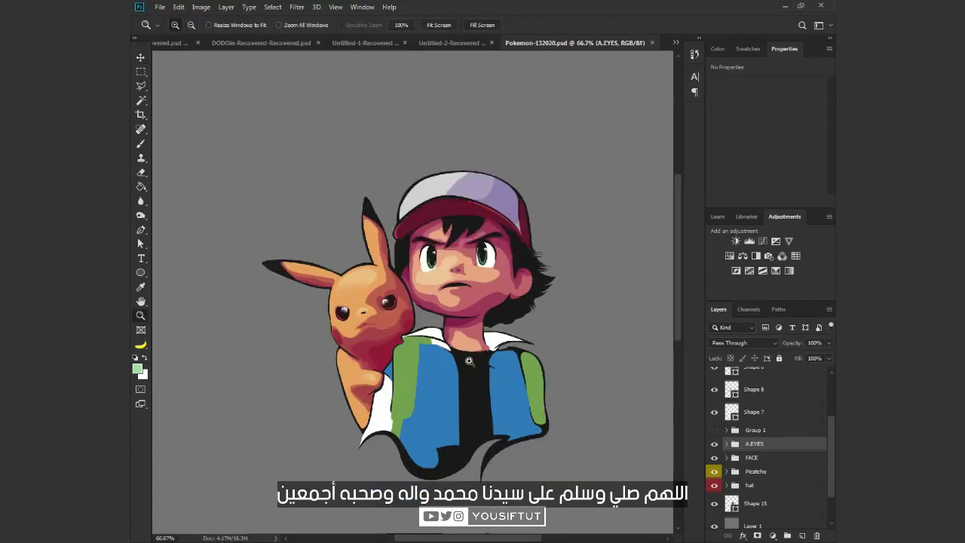
pyautogui.click(480, 294)
pyautogui.press('v')
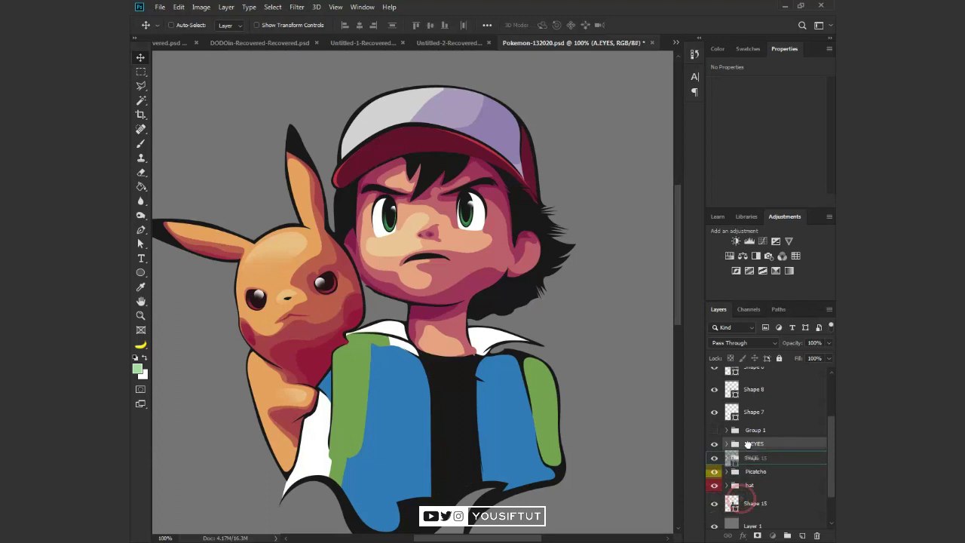
# Try moving Shape 15, undo it, and hide Layer 1 to reveal the reference background
pyautogui.moveTo(718, 500); pyautogui.dragTo(718, 417)
pyautogui.hotkey('ctrl', 'z')
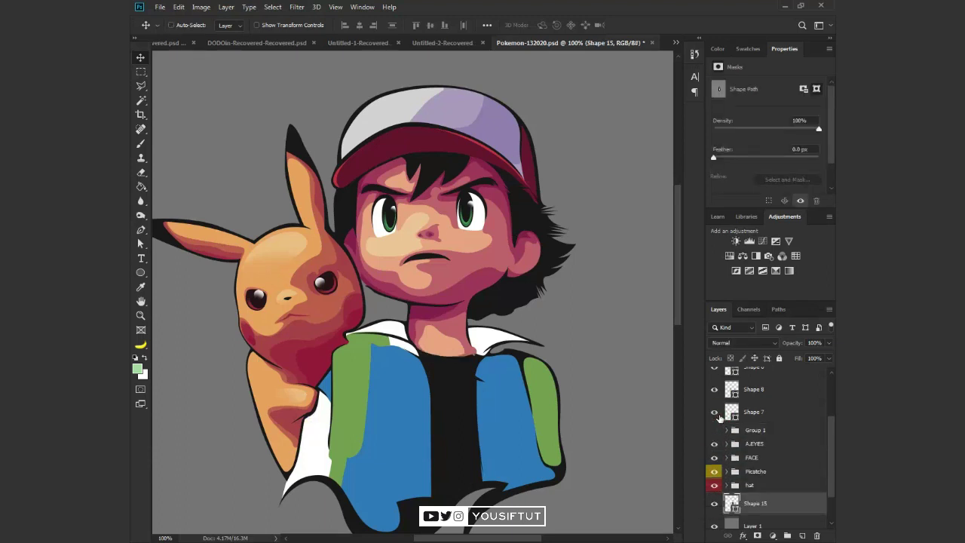
pyautogui.scroll(-2, 766, 482)
pyautogui.click(713, 480)
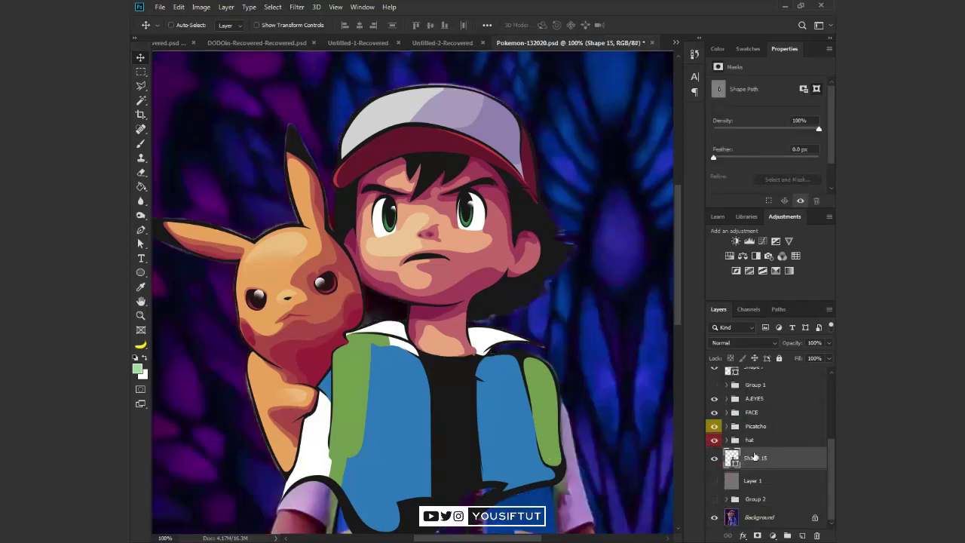
pyautogui.scroll(1, 762, 404)
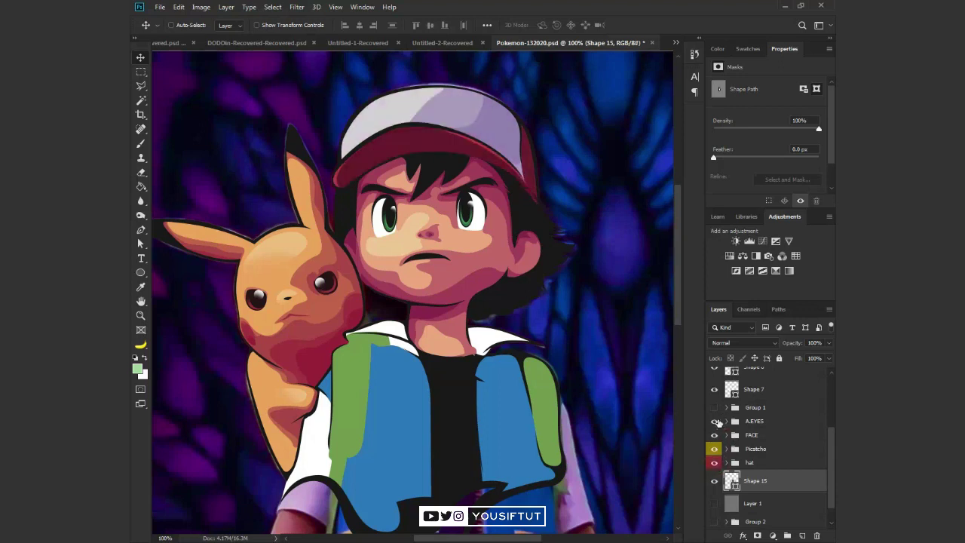
# Group A.EYES, FACE and hat into a new group named ASH with a red label
pyautogui.click(754, 421)
pyautogui.keyDown('ctrl'); pyautogui.click(751, 434); pyautogui.keyUp('ctrl')
pyautogui.keyDown('ctrl'); pyautogui.click(760, 462); pyautogui.keyUp('ctrl')
pyautogui.hotkey('ctrl', 'g')
pyautogui.doubleClick(757, 428)
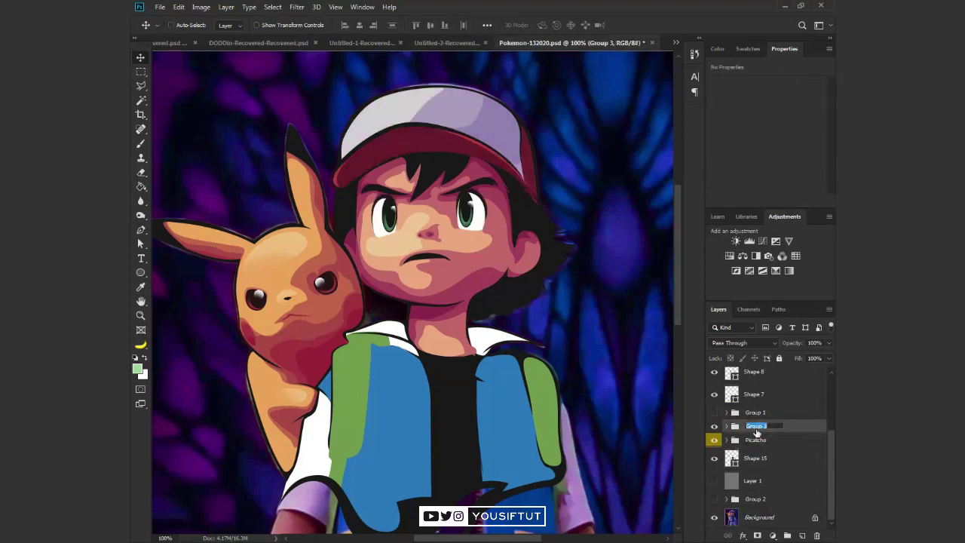
pyautogui.write('SH')
pyautogui.press('Return')
pyautogui.rightClick(775, 430)
pyautogui.click(712, 477)
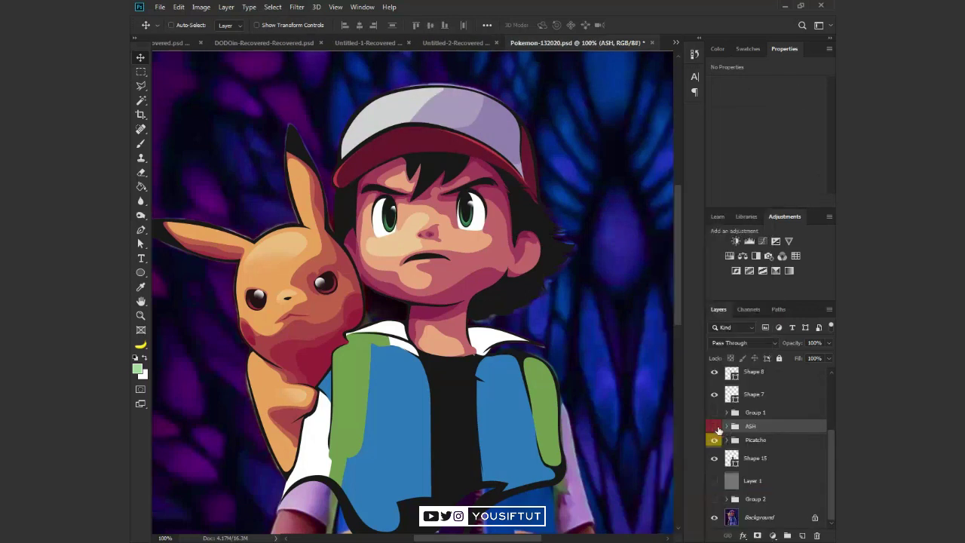
# Hide the Background copy, grey Layer 1 fill and a shirt shape, keeping the black outlines visible
pyautogui.scroll(3, 754, 452)
pyautogui.click(714, 400)
pyautogui.click(714, 423)
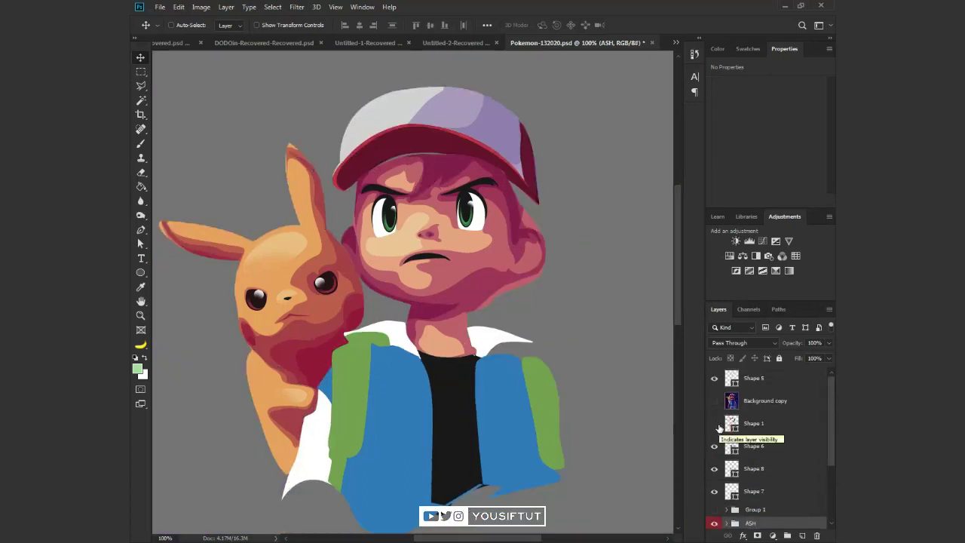
pyautogui.click(713, 423)
pyautogui.scroll(-3, 733, 432)
pyautogui.click(715, 481)
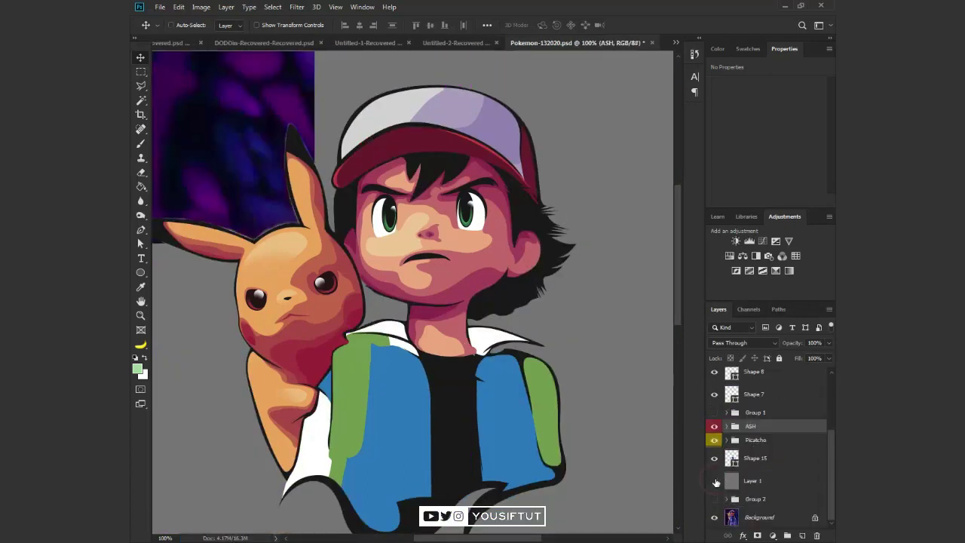
pyautogui.scroll(3, 723, 453)
pyautogui.click(714, 442)
pyautogui.scroll(-2, 723, 452)
pyautogui.scroll(-2, 724, 467)
# Show the Group 2 reference adjustments, zoom in on the torso, and select Posterize 1's levels value
pyautogui.click(714, 498)
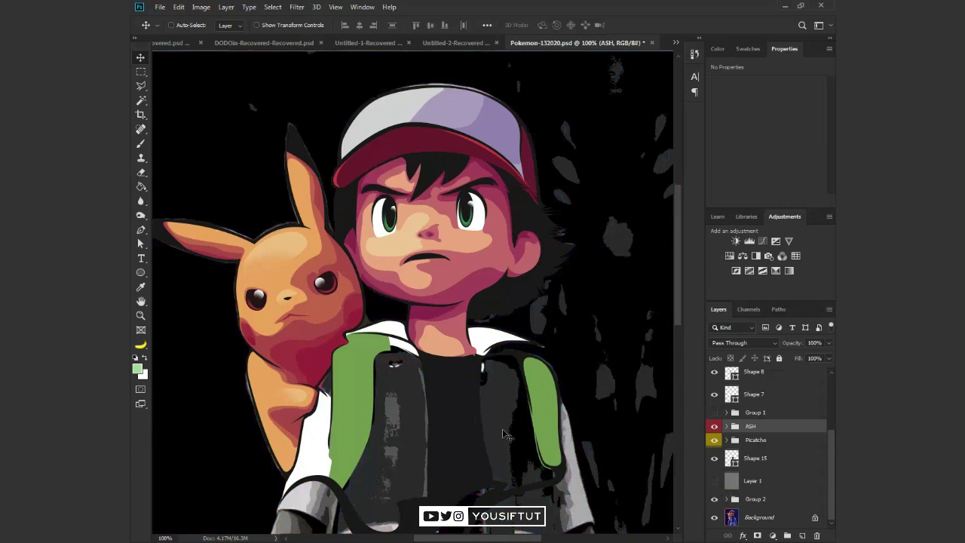
pyautogui.press('z')
pyautogui.click(457, 377)
pyautogui.click(726, 498)
pyautogui.click(742, 471)
pyautogui.click(808, 84)
# Set Posterize levels to 2, toggling Group 2 to compare against the reference
pyautogui.write('2')
pyautogui.press('Up')
pyautogui.click(714, 455)
pyautogui.click(715, 454)
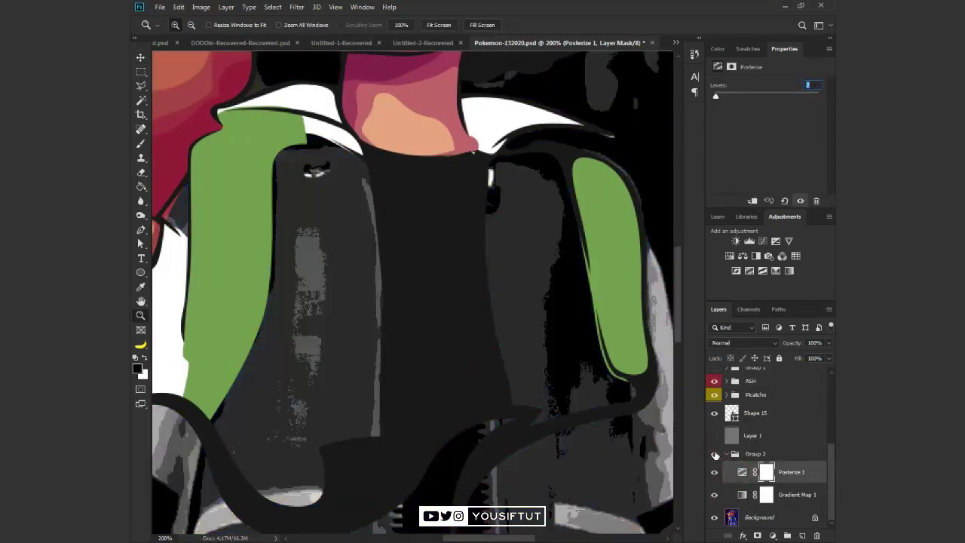
pyautogui.press('Up')
pyautogui.press('Down')
# Above Shape 6, pen-trace a new closed shirt shape around the torso
pyautogui.scroll(5, 782, 462)
pyautogui.click(768, 415)
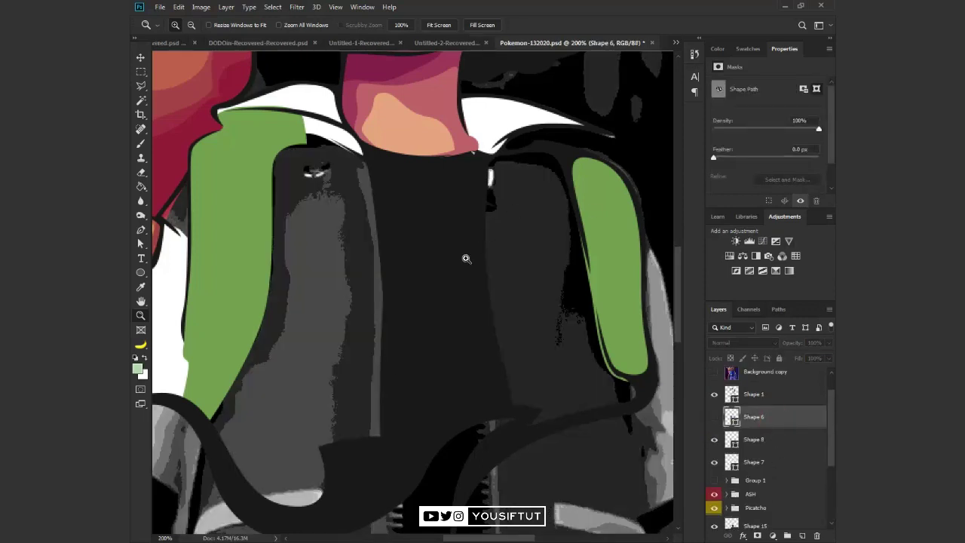
pyautogui.press('p')
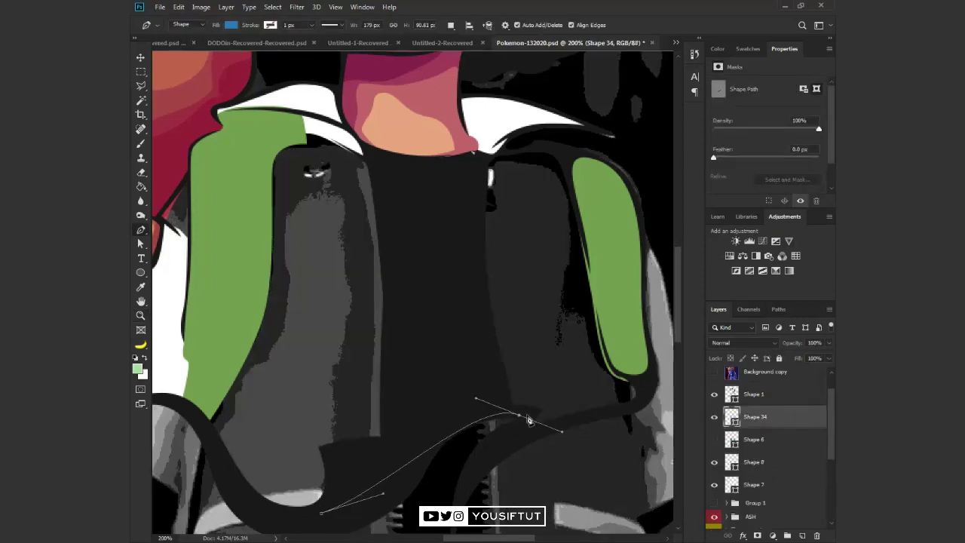
pyautogui.click(522, 415)
pyautogui.click(598, 410)
pyautogui.click(647, 383)
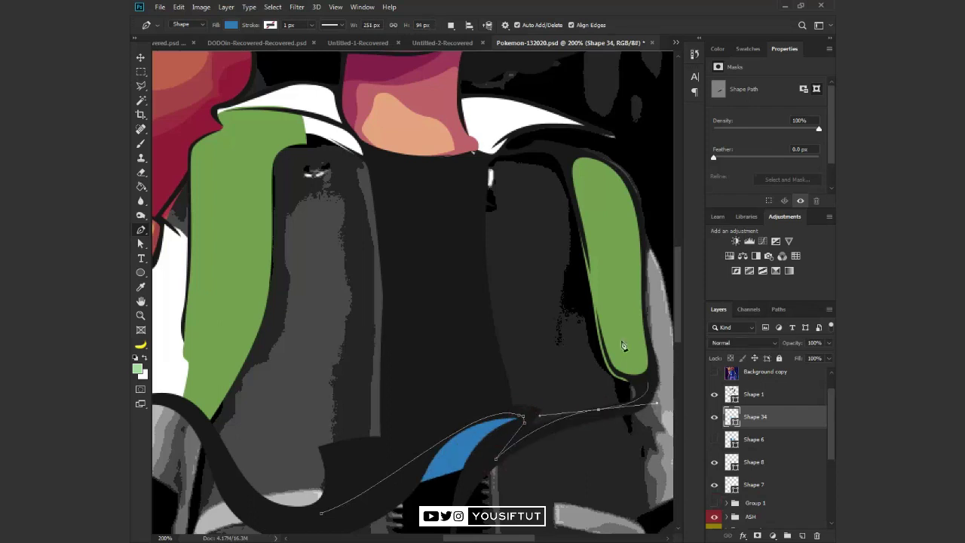
pyautogui.moveTo(563, 143); pyautogui.dragTo(541, 132)
pyautogui.click(475, 153)
pyautogui.click(273, 136)
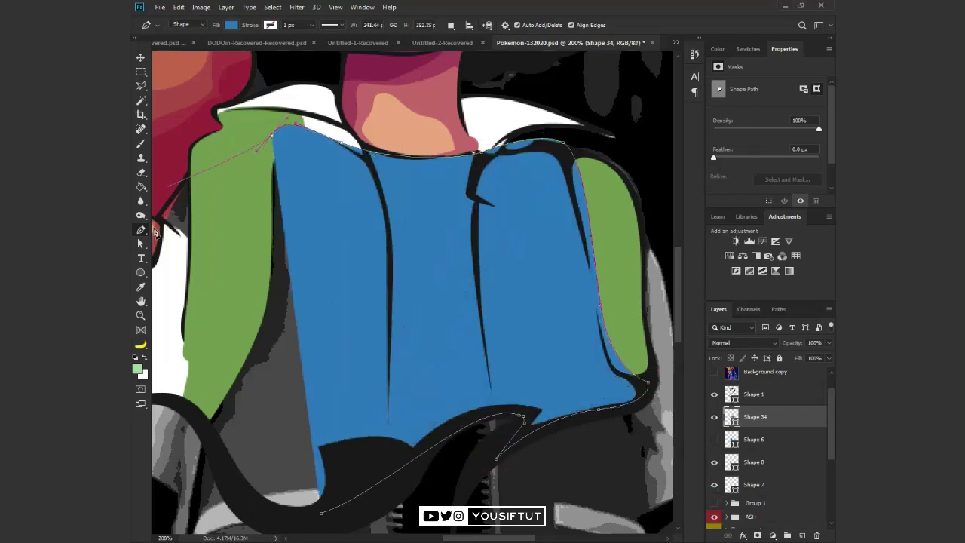
pyautogui.click(168, 186)
pyautogui.click(215, 263)
pyautogui.moveTo(249, 498); pyautogui.dragTo(260, 506)
pyautogui.click(320, 513)
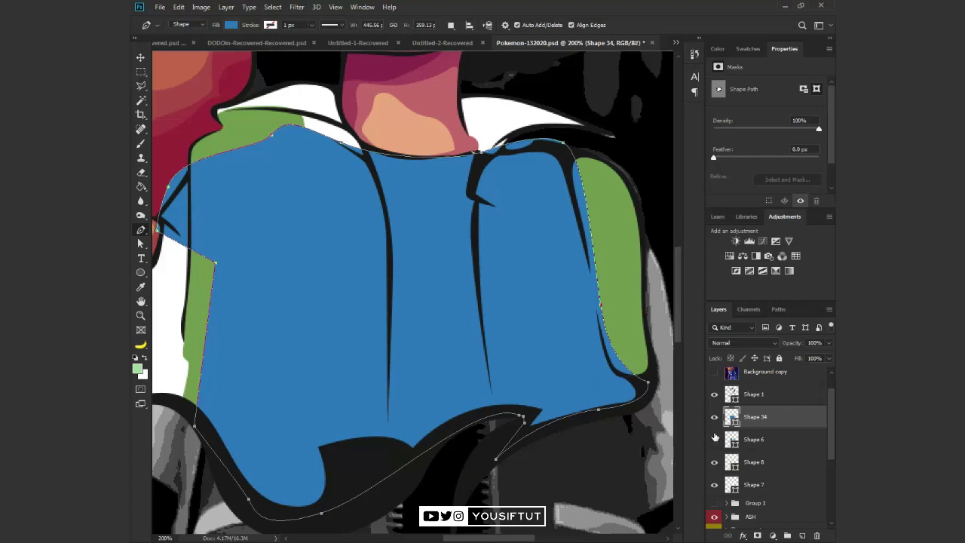
# Give Shape 34 a pink fill, set it to Multiply, and hide Shape 6
pyautogui.doubleClick(731, 416)
pyautogui.press('Return')
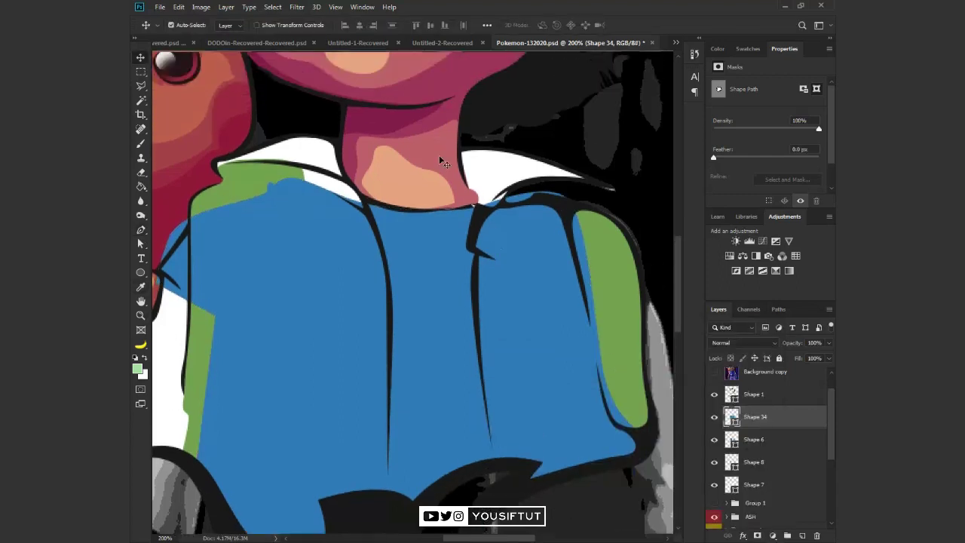
pyautogui.doubleClick(758, 516)
pyautogui.press('Return')
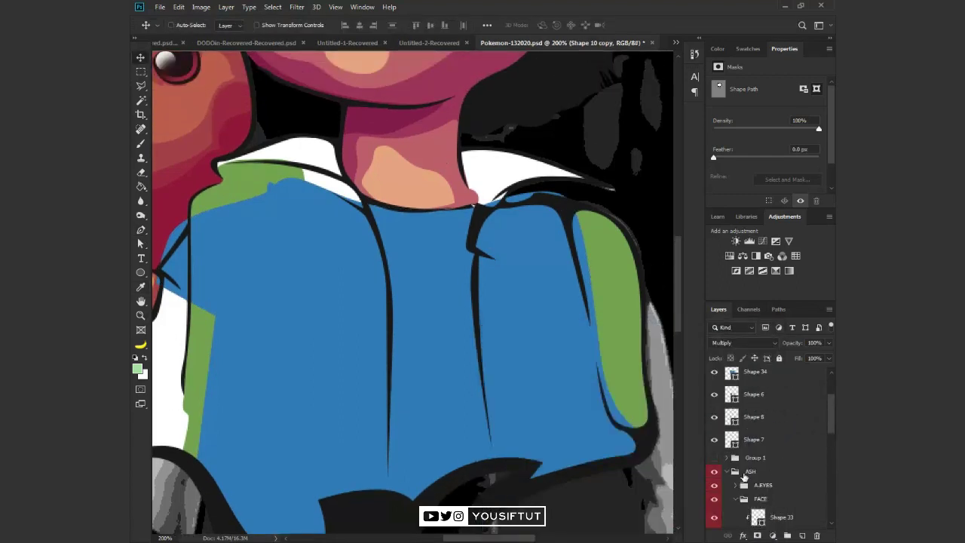
pyautogui.click(727, 472)
pyautogui.doubleClick(731, 373)
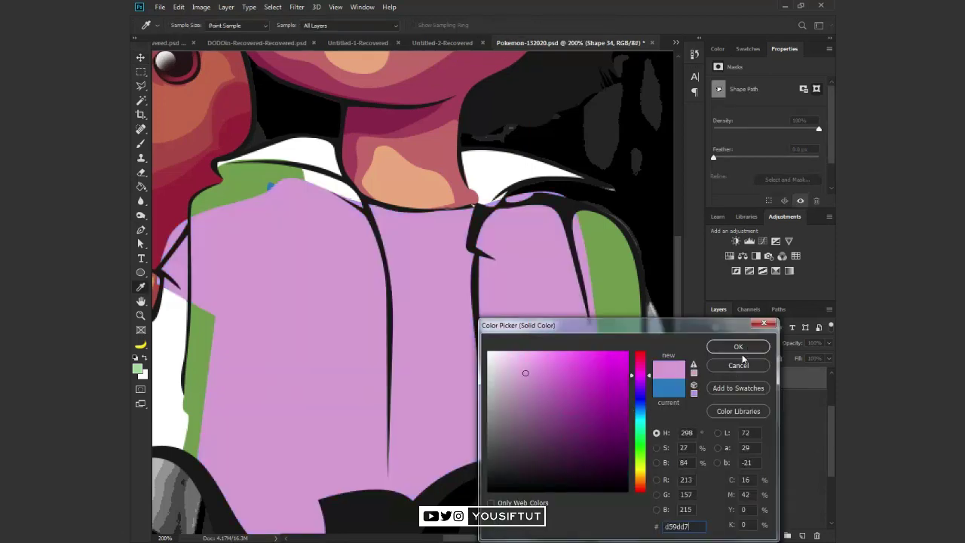
pyautogui.press('Return')
pyautogui.click(743, 342)
pyautogui.click(723, 310)
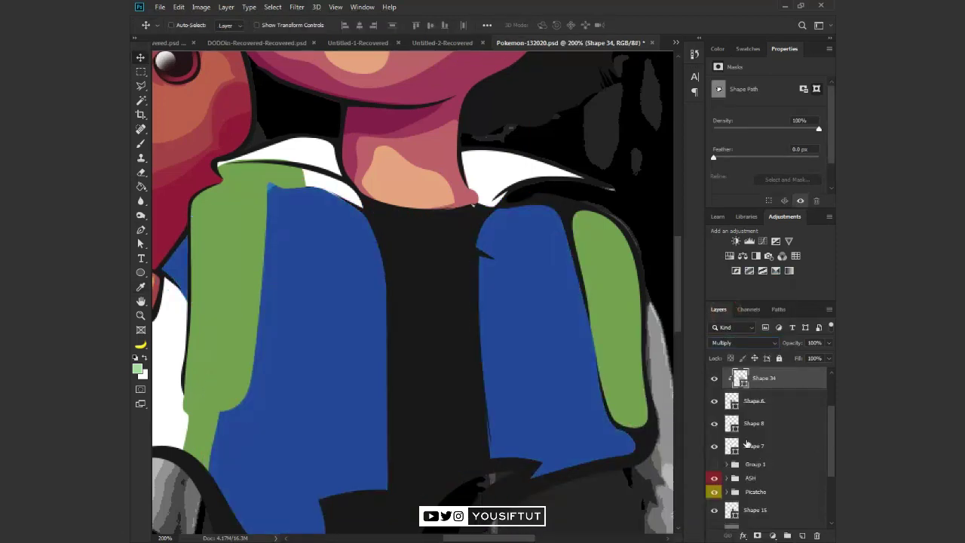
pyautogui.scroll(3, 746, 443)
pyautogui.click(714, 468)
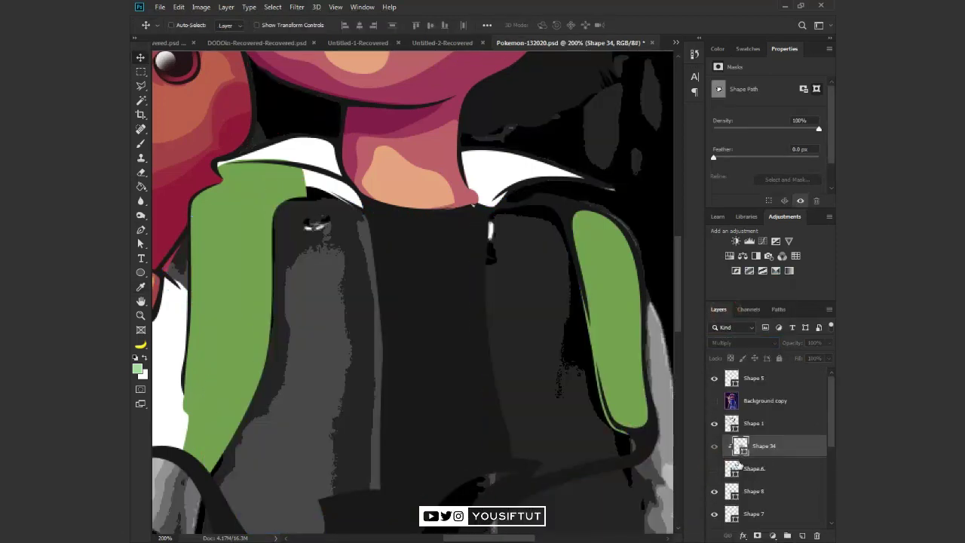
# In Pen shape-path mode, trace a highlight outline over the left jacket panel
pyautogui.press('p')
pyautogui.click(450, 25)
pyautogui.click(483, 48)
pyautogui.scroll(-2, 260, 397)
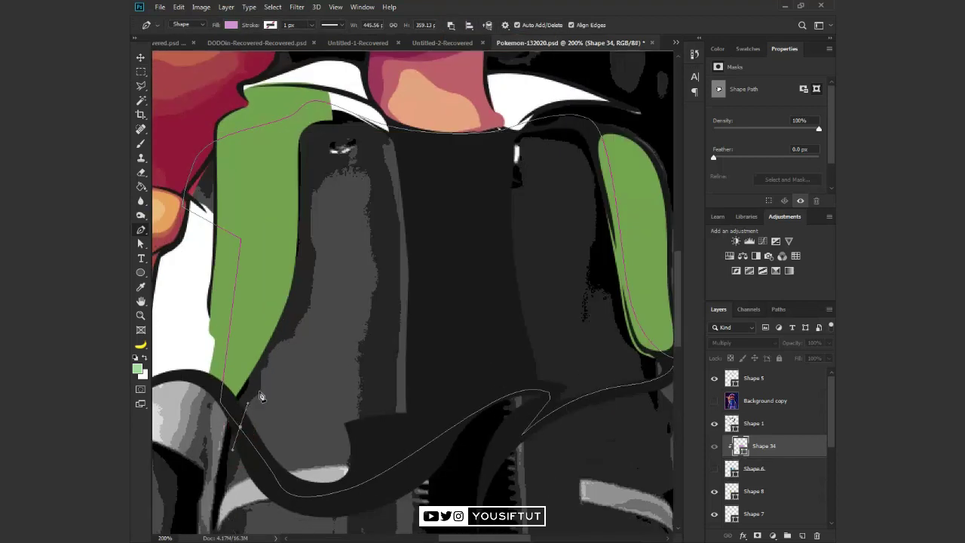
pyautogui.moveTo(307, 303); pyautogui.dragTo(332, 273)
pyautogui.moveTo(334, 171); pyautogui.dragTo(354, 154)
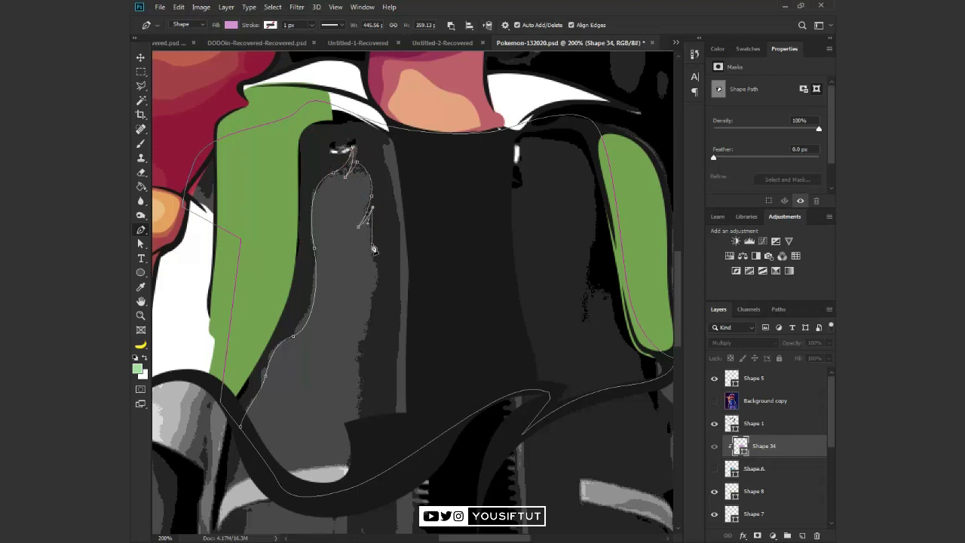
pyautogui.moveTo(371, 321); pyautogui.dragTo(358, 355)
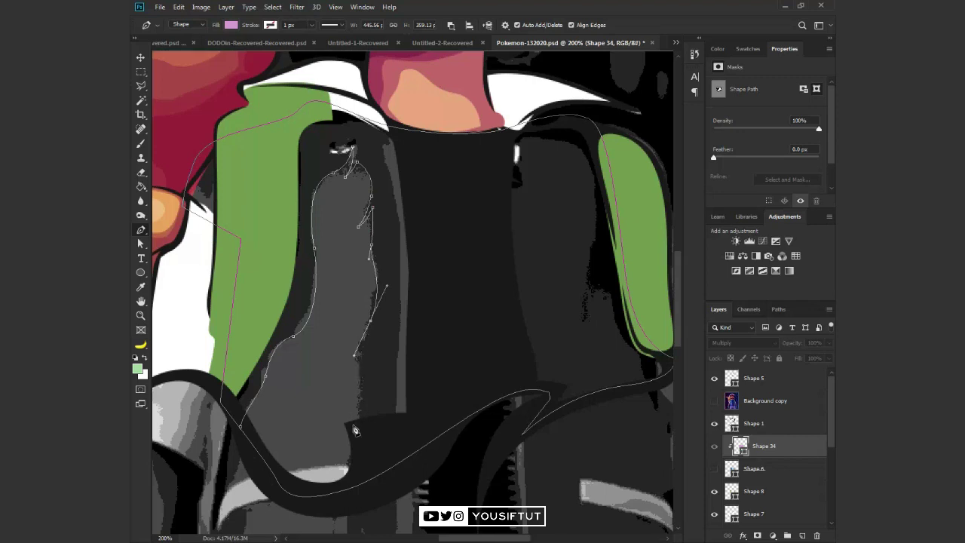
pyautogui.hotkey('ctrl', 'z')
pyautogui.click(713, 467)
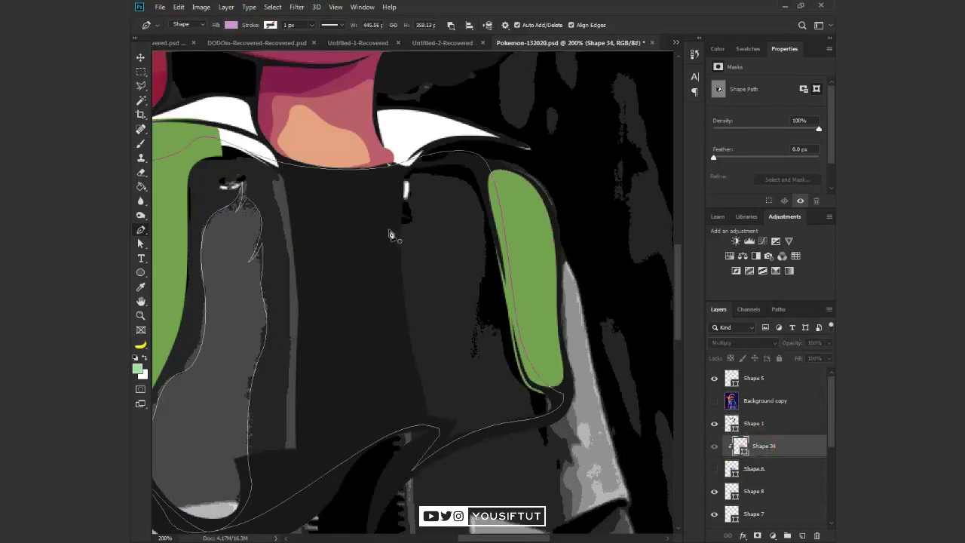
# Trace the right panel's highlight outline and duplicate the shape as Shape 34 copy
pyautogui.moveTo(409, 201); pyautogui.dragTo(413, 173)
pyautogui.moveTo(486, 257); pyautogui.dragTo(485, 264)
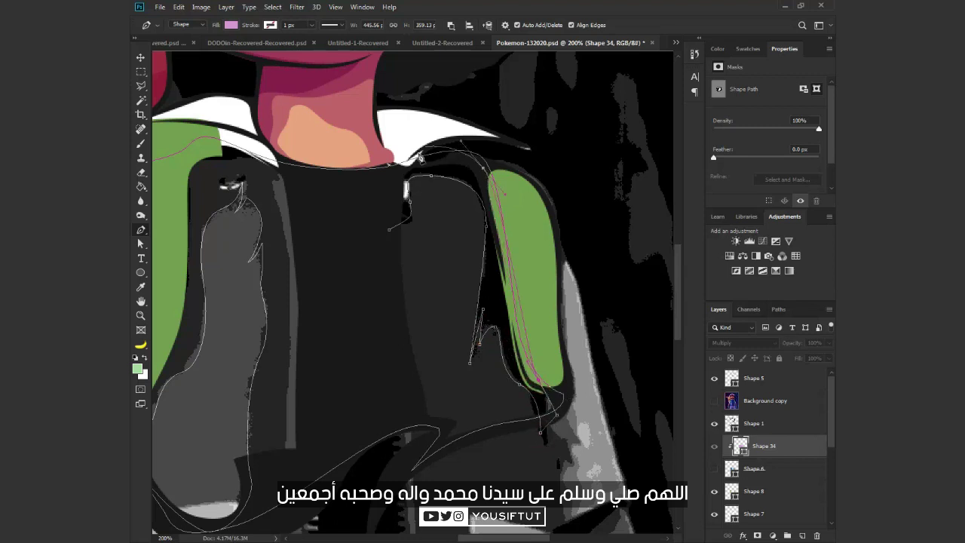
pyautogui.click(399, 170)
pyautogui.hotkey('ctrl', 'j')
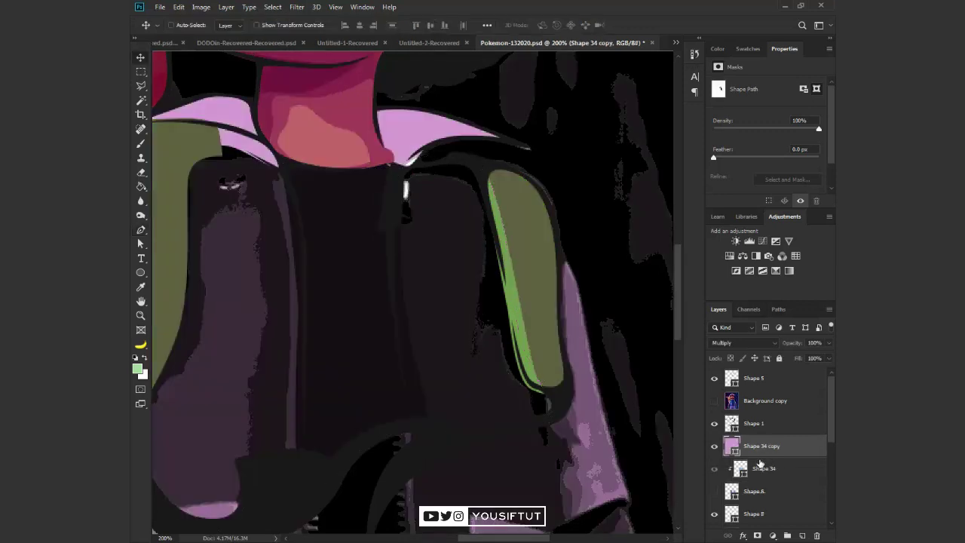
# Clip Shape 34 copy to the layer below and save the document
pyautogui.press('a')
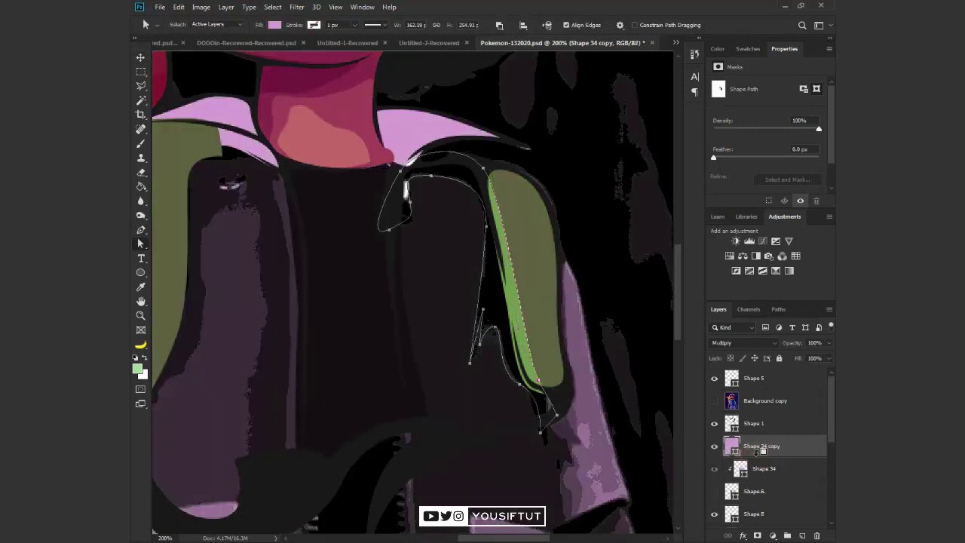
pyautogui.keyDown('alt'); pyautogui.click(775, 456); pyautogui.keyUp('alt')
pyautogui.press('v')
pyautogui.click(718, 489)
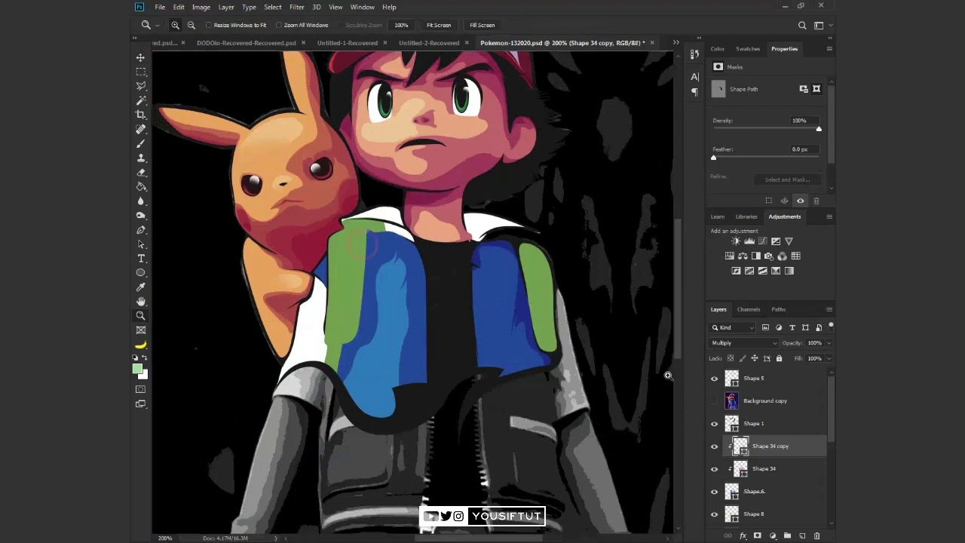
pyautogui.hotkey('ctrl', 's')
pyautogui.click(714, 491)
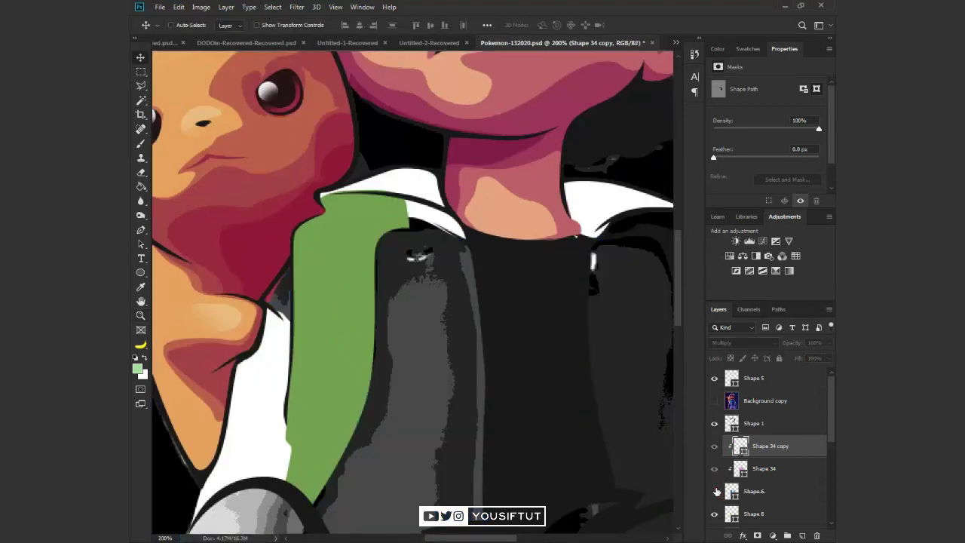
pyautogui.click(769, 513)
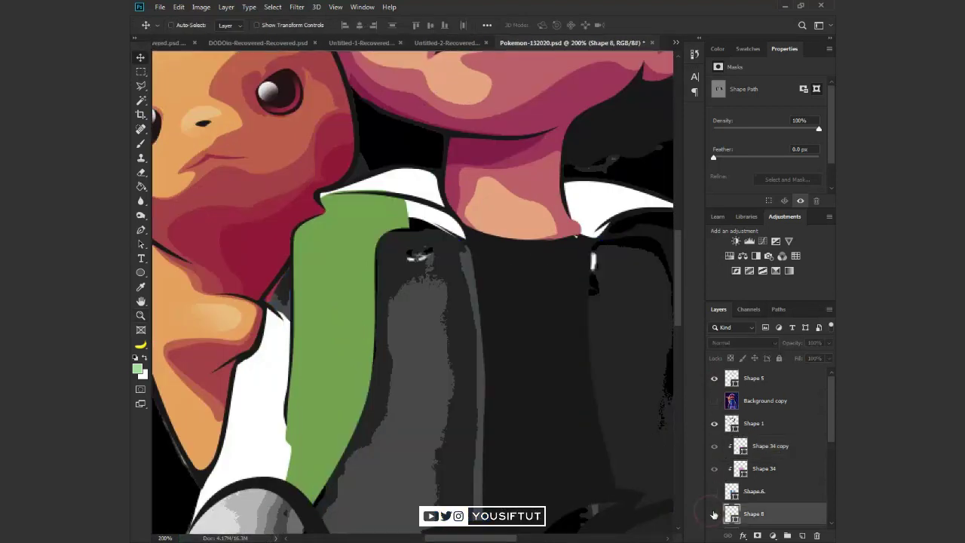
pyautogui.click(714, 513)
pyautogui.click(769, 445)
pyautogui.press('a')
pyautogui.moveTo(575, 379)
pyautogui.mouseDown()
pyautogui.moveTo(488, 345)
pyautogui.moveTo(545, 376)
pyautogui.mouseUp()
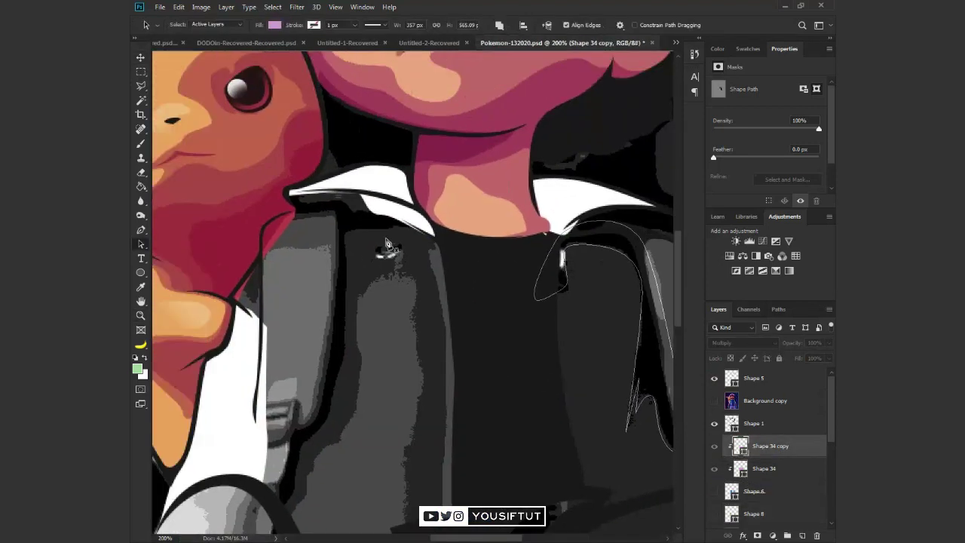
# Pen-trace a shadow shape along the jacket's left edge from the collar downward
pyautogui.press('p')
pyautogui.click(291, 194)
pyautogui.moveTo(358, 217)
pyautogui.mouseDown()
pyautogui.moveTo(374, 221)
pyautogui.moveTo(348, 239)
pyautogui.mouseUp()
pyautogui.moveTo(347, 284); pyautogui.dragTo(346, 342)
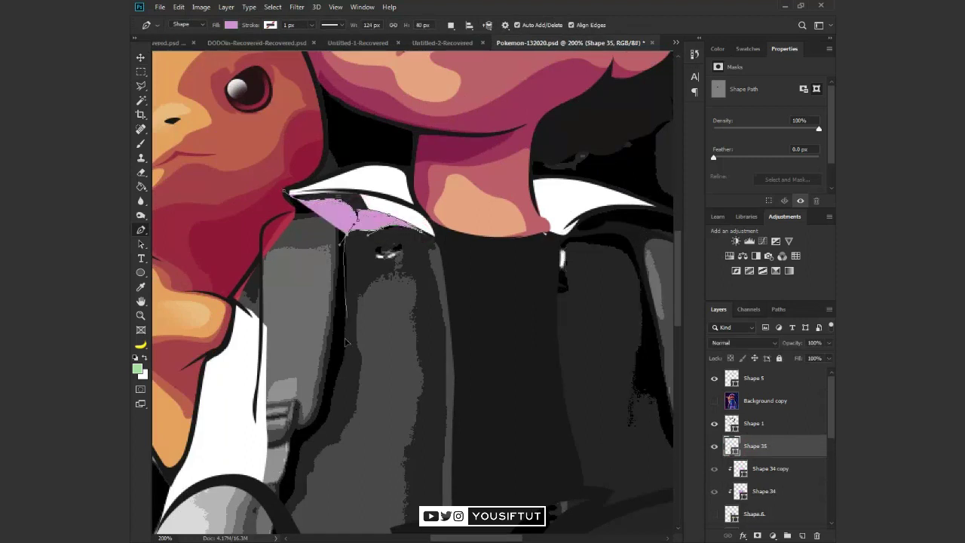
pyautogui.moveTo(323, 425); pyautogui.dragTo(313, 438)
pyautogui.press('2')
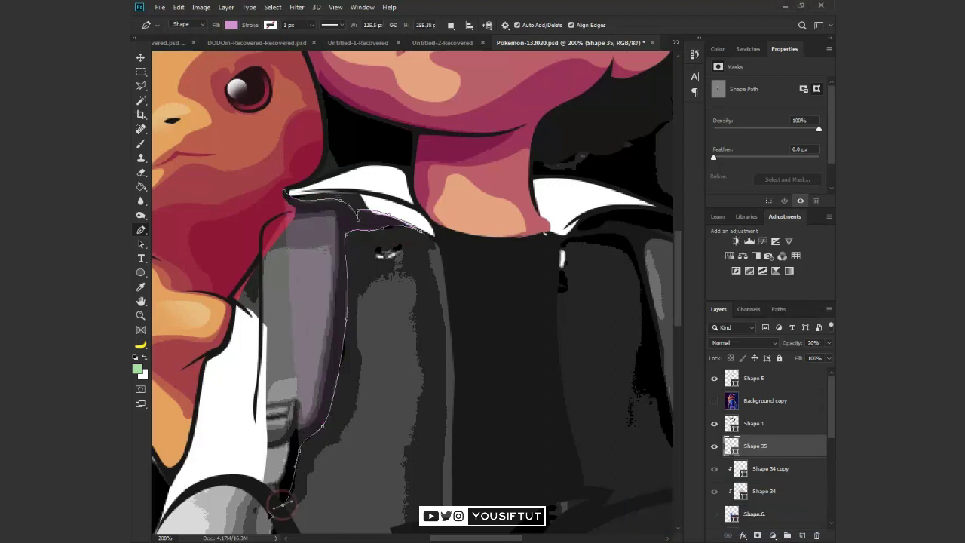
pyautogui.moveTo(283, 505); pyautogui.dragTo(267, 512)
pyautogui.click(715, 515)
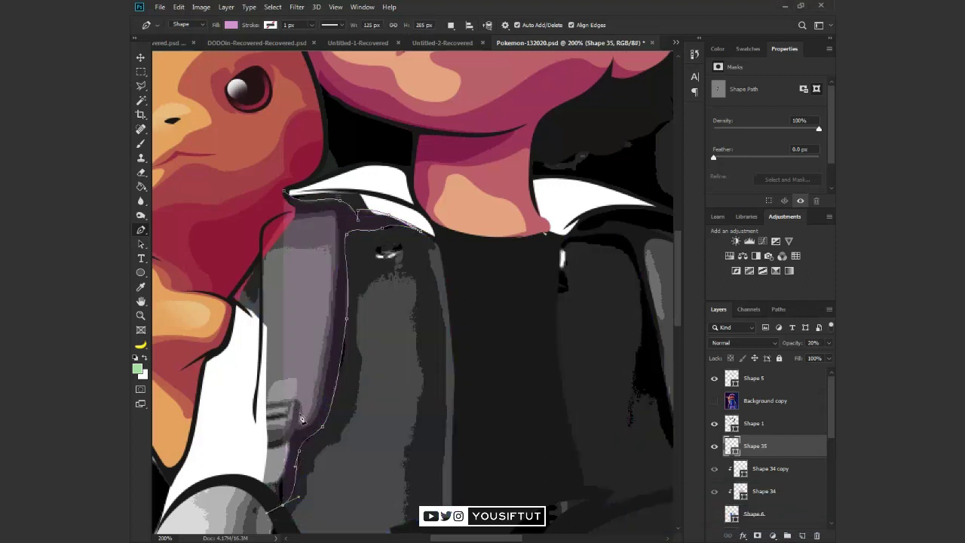
pyautogui.moveTo(300, 228); pyautogui.dragTo(276, 222)
pyautogui.click(286, 195)
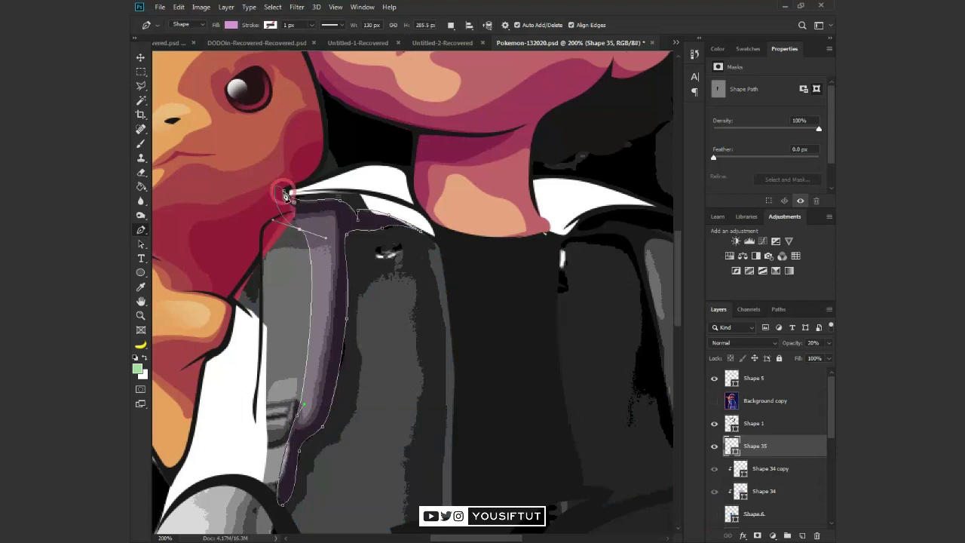
# Clip the shadow shape Shape 35, set it to Multiply, and sample the jacket's dark blue
pyautogui.click(714, 514)
pyautogui.press('v')
pyautogui.hotkey('ctrl', 'alt', 'g')
pyautogui.click(742, 342)
pyautogui.click(729, 306)
pyautogui.press('0')
pyautogui.moveTo(410, 242); pyautogui.dragTo(381, 153)
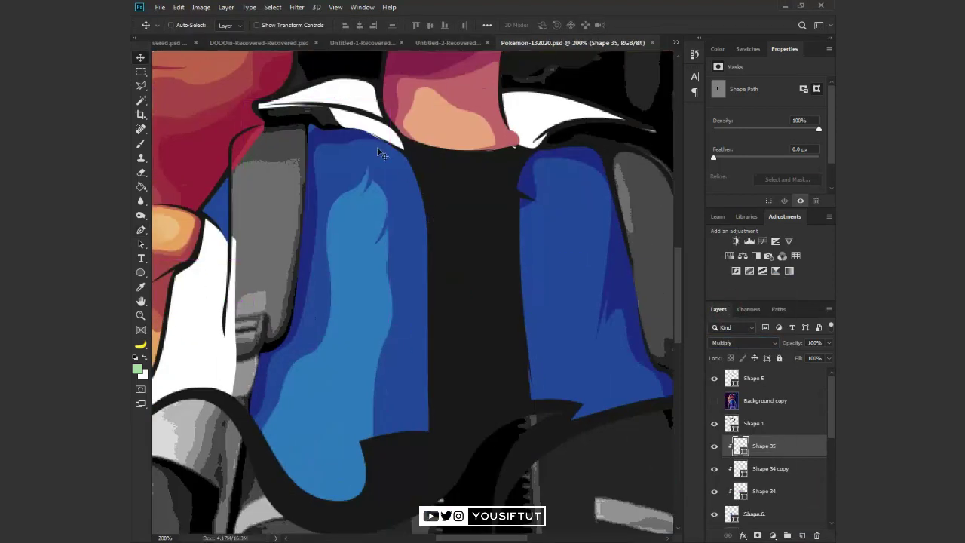
pyautogui.click(733, 50)
pyautogui.press('i')
pyautogui.click(309, 322)
pyautogui.click(533, 386)
pyautogui.press('v')
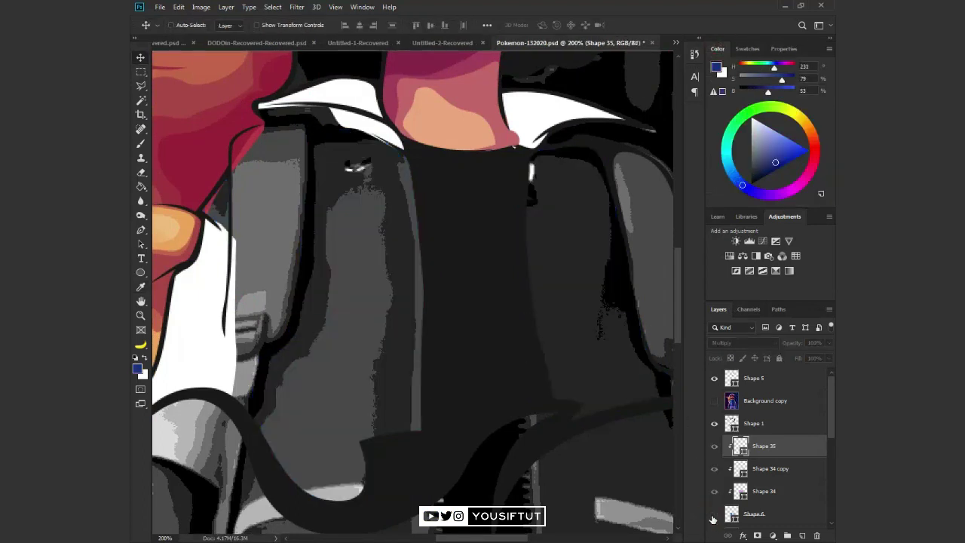
# Check Shape 34, Shape 34 copy and Shape 35 in turn, toggling the blue jacket fill to compare
pyautogui.click(754, 470)
pyautogui.press('a')
pyautogui.click(744, 492)
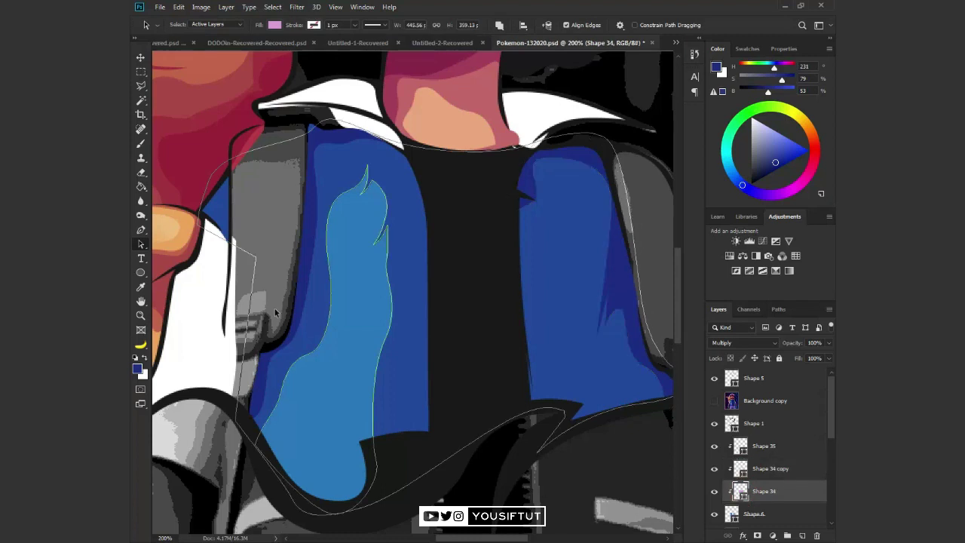
pyautogui.click(718, 513)
pyautogui.click(737, 469)
pyautogui.click(740, 446)
pyautogui.click(714, 513)
pyautogui.click(714, 513)
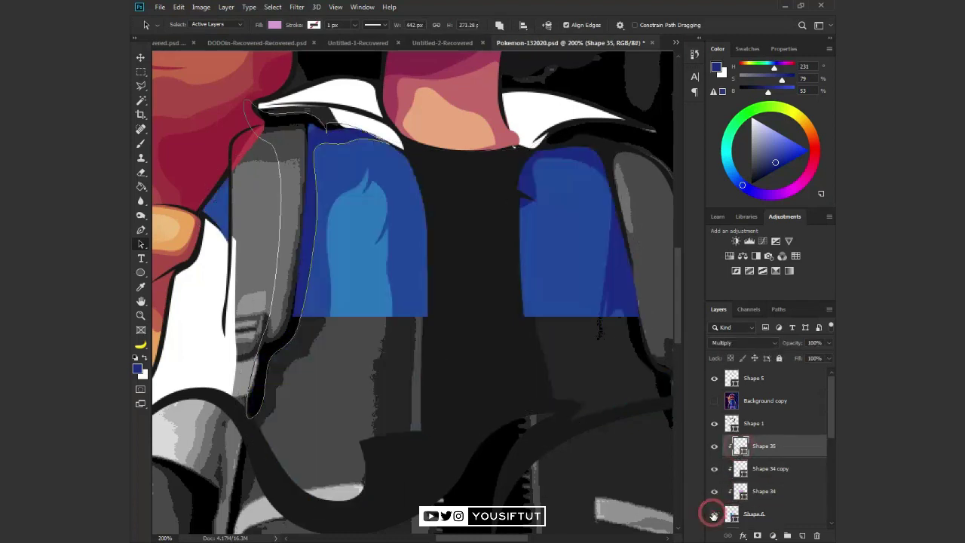
# Draw a small clipped Shape 36 beside the left strap, save, and zoom out to the whole portrait
pyautogui.press('p')
pyautogui.moveTo(198, 213); pyautogui.dragTo(209, 205)
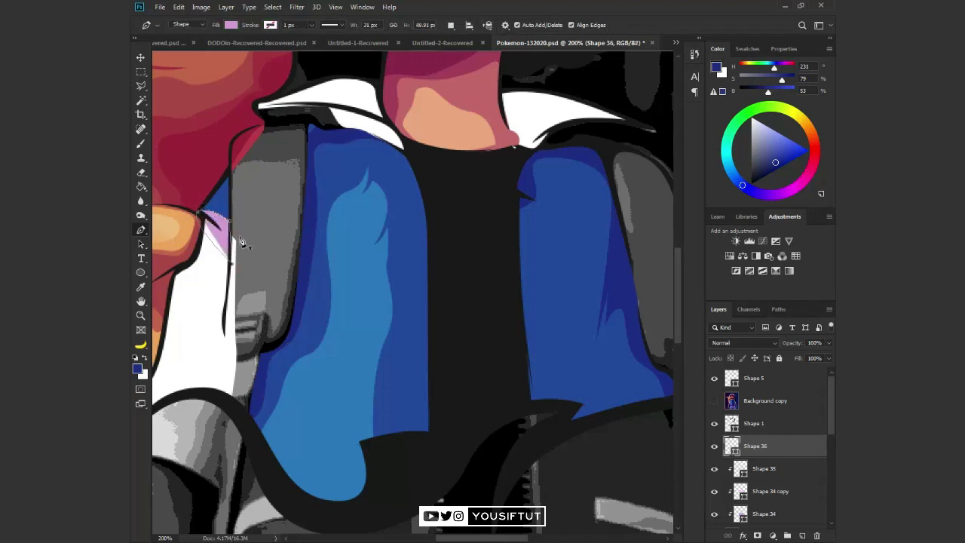
pyautogui.press('Escape')
pyautogui.press('v')
pyautogui.hotkey('ctrl', 'alt', 'g')
pyautogui.hotkey('ctrl', 's')
pyautogui.press('z')
pyautogui.keyDown('alt'); pyautogui.click(440, 222); pyautogui.keyUp('alt')
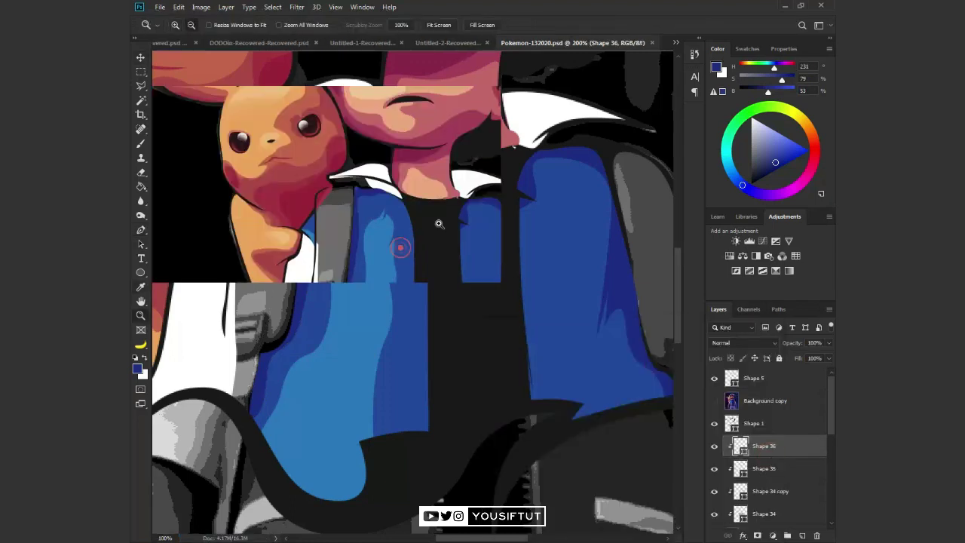
pyautogui.scroll(-1, 769, 452)
pyautogui.click(715, 498)
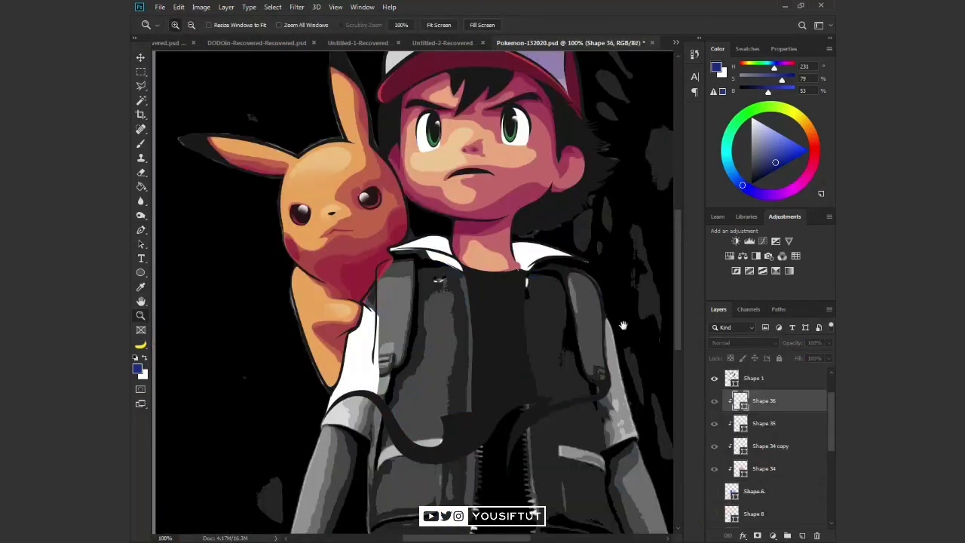
pyautogui.press('v')
pyautogui.click(714, 491)
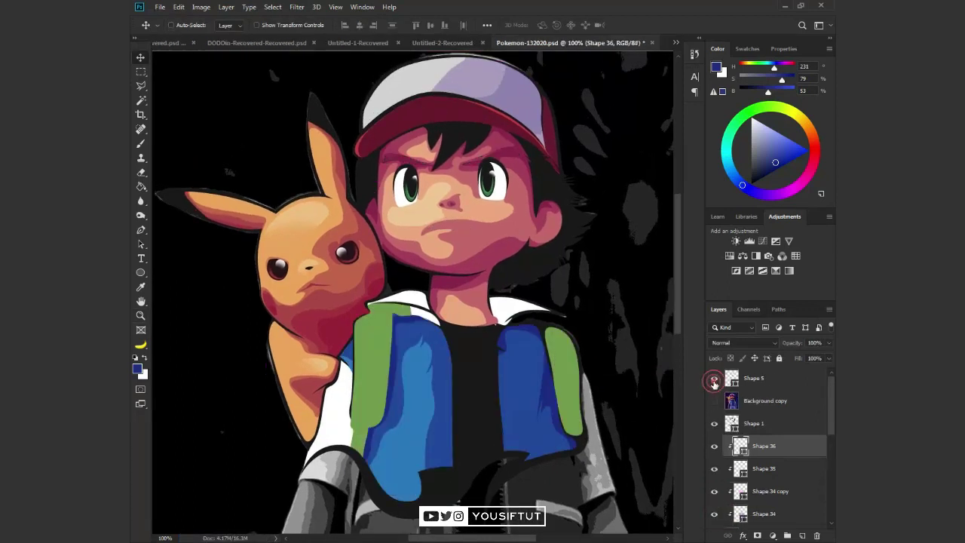
pyautogui.scroll(-3, 716, 467)
pyautogui.click(714, 419)
pyautogui.click(714, 487)
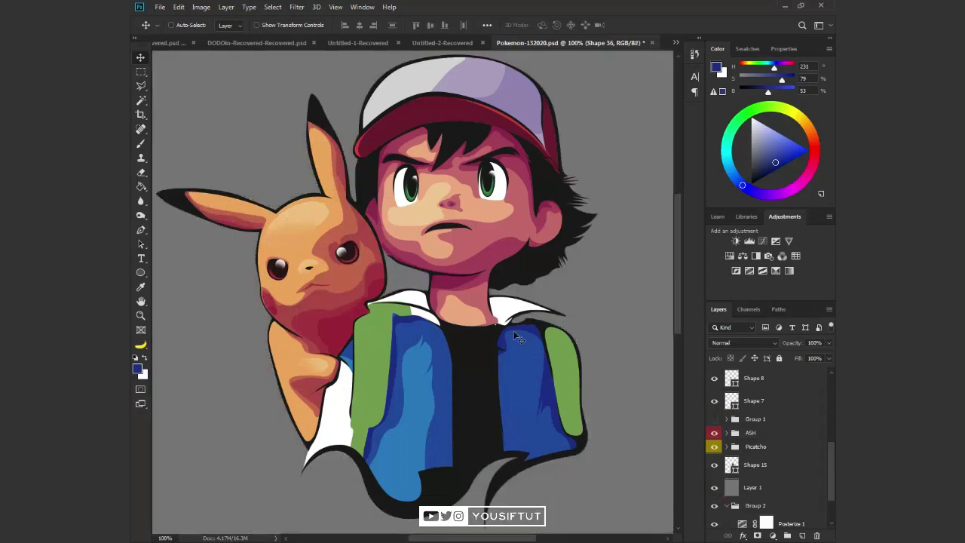
pyautogui.click(811, 490)
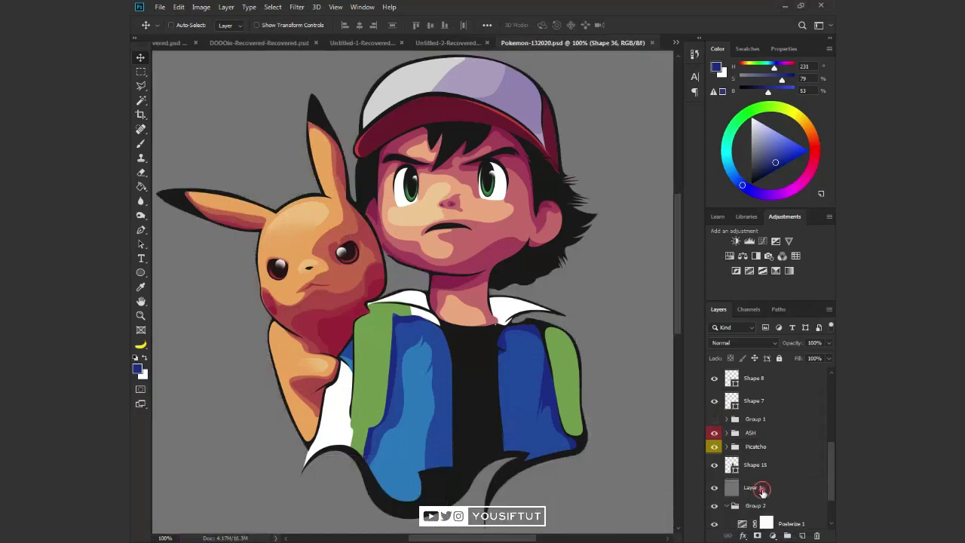
pyautogui.click(763, 490)
pyautogui.click(714, 487)
pyautogui.hotkey('ctrl', 's')
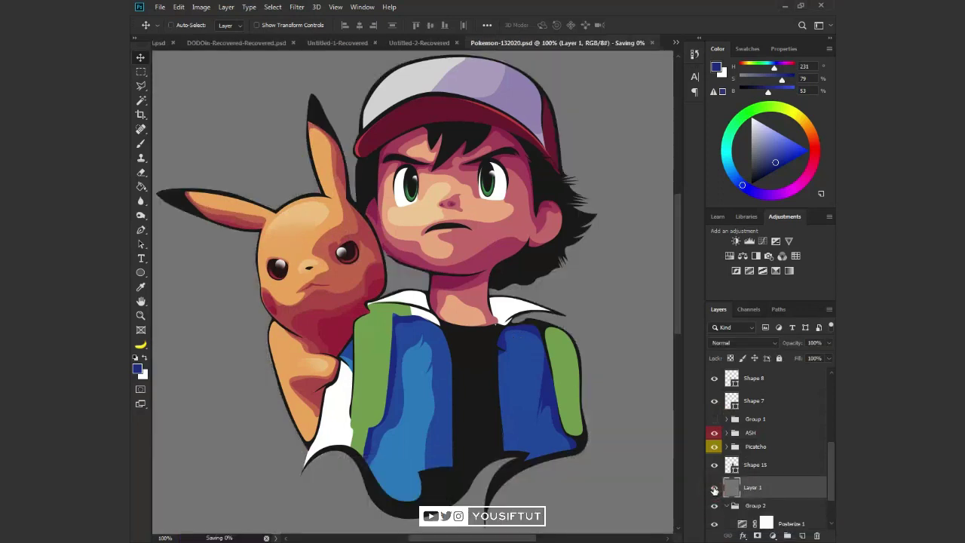
pyautogui.moveTo(718, 424)
pyautogui.mouseDown()
pyautogui.moveTo(800, 300)
pyautogui.moveTo(754, 373)
pyautogui.mouseUp()
pyautogui.scroll(-2, 753, 453)
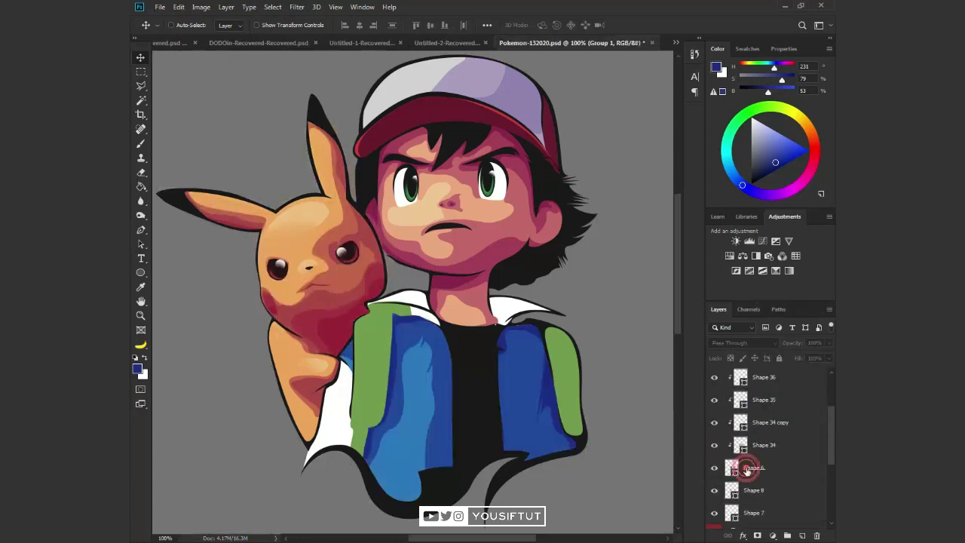
pyautogui.click(746, 469)
pyautogui.press('z')
pyautogui.click(470, 319)
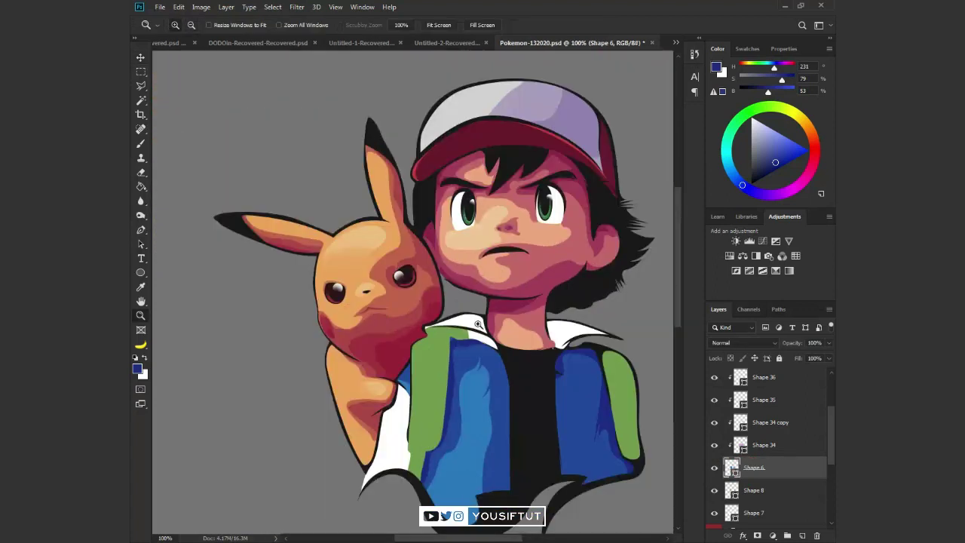
pyautogui.moveTo(469, 322); pyautogui.dragTo(450, 319)
pyautogui.press('v')
pyautogui.keyDown('ctrl'); pyautogui.click(450, 320); pyautogui.keyUp('ctrl')
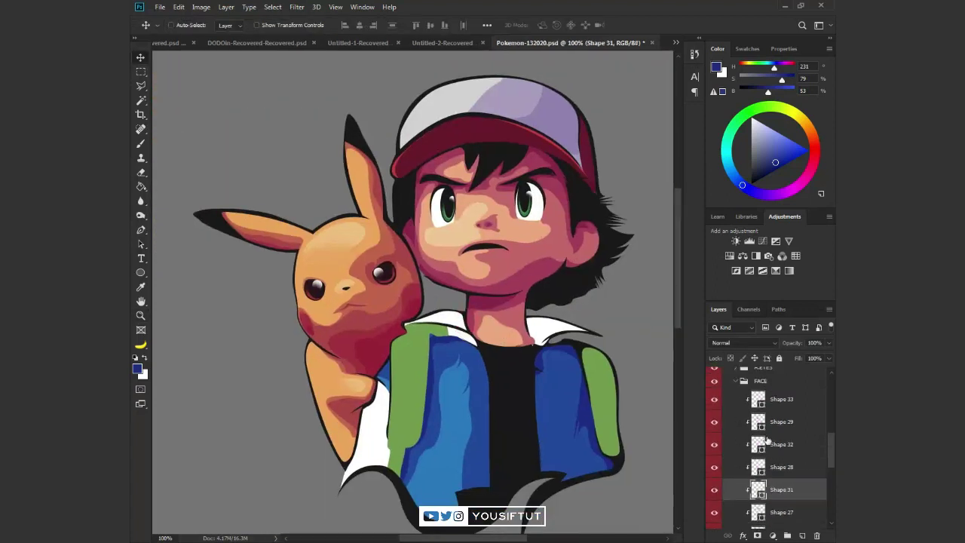
pyautogui.moveTo(780, 300); pyautogui.dragTo(780, 280)
pyautogui.scroll(-3, 774, 388)
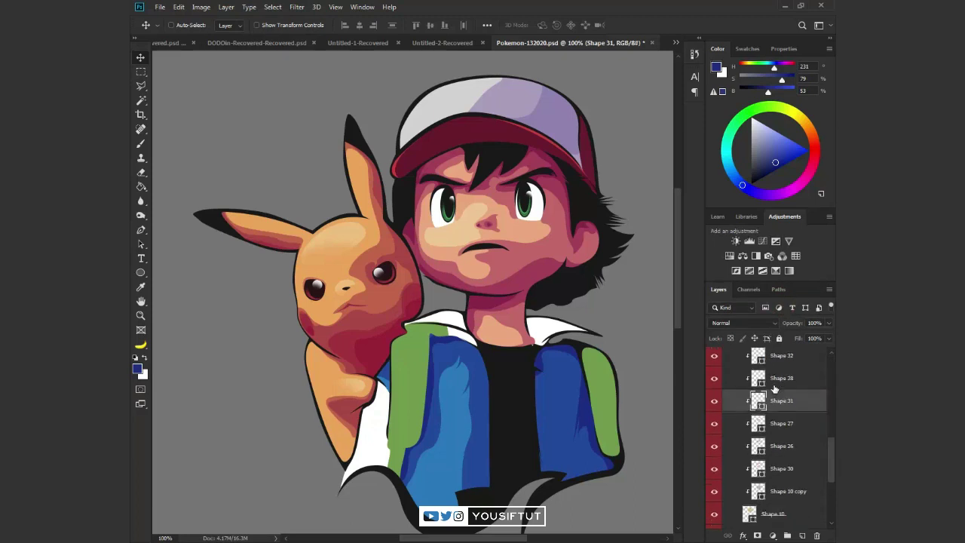
pyautogui.moveTo(711, 467); pyautogui.dragTo(713, 359)
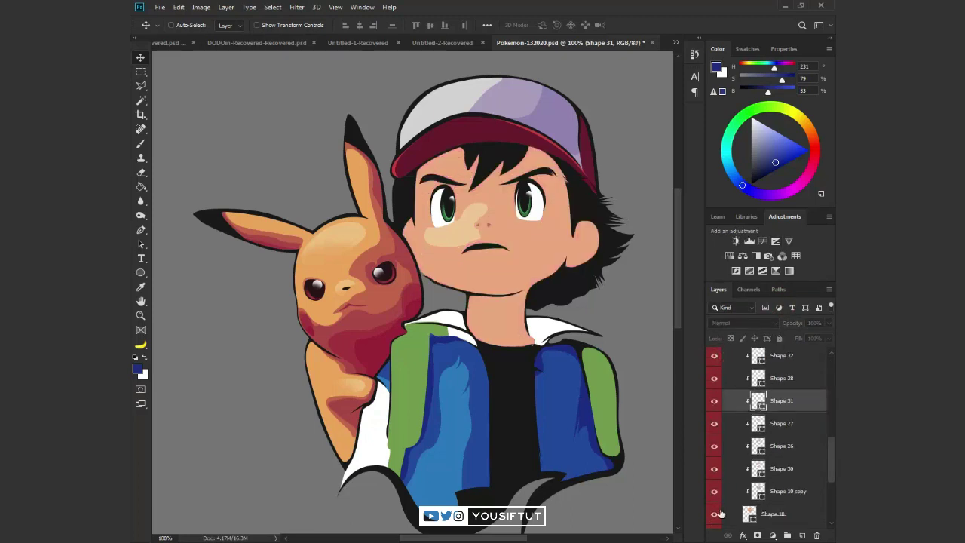
pyautogui.press('z')
pyautogui.scroll(5, 535, 239)
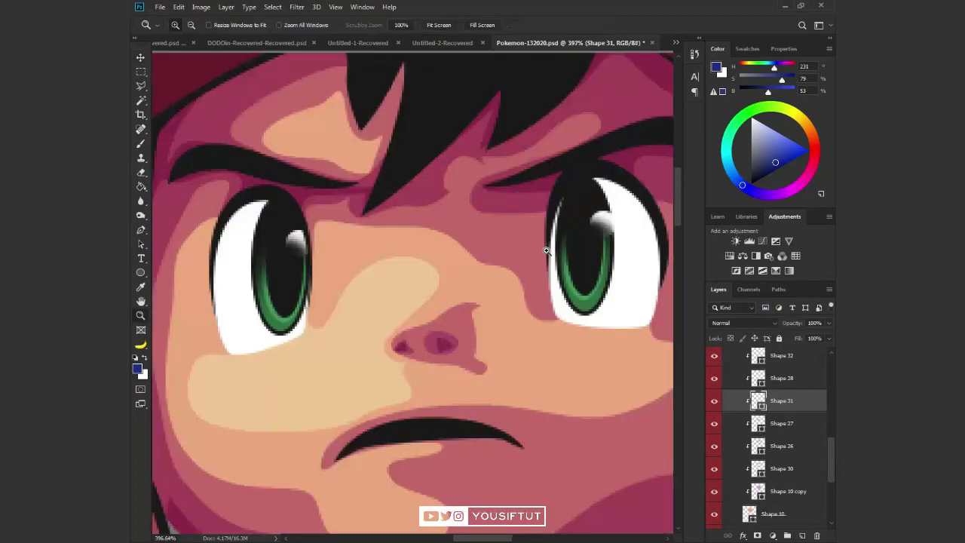
# Select Ash's mouth shape and its path, cancelling a first fill-colour attempt
pyautogui.press('v')
pyautogui.keyDown('ctrl'); pyautogui.click(432, 428); pyautogui.keyUp('ctrl')
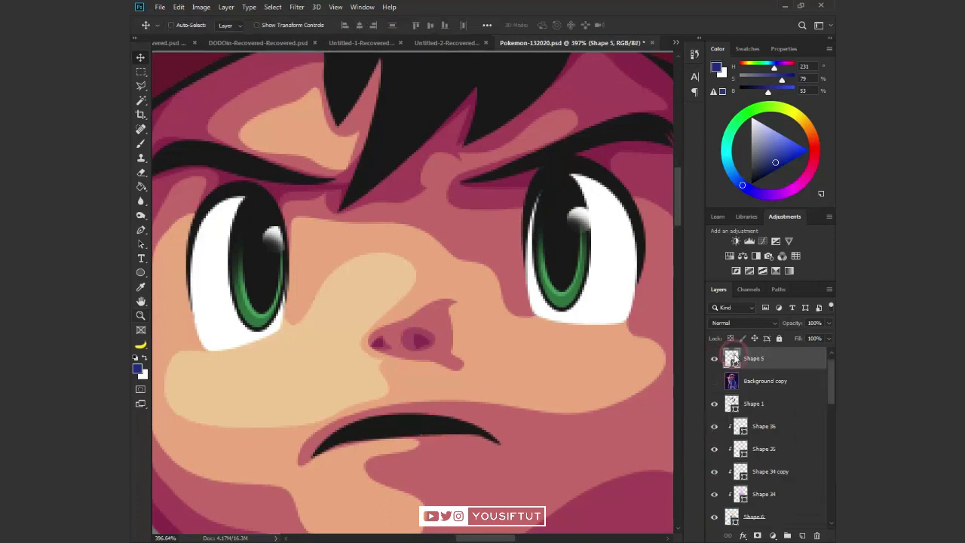
pyautogui.doubleClick(732, 361)
pyautogui.click(193, 517)
pyautogui.click(398, 448)
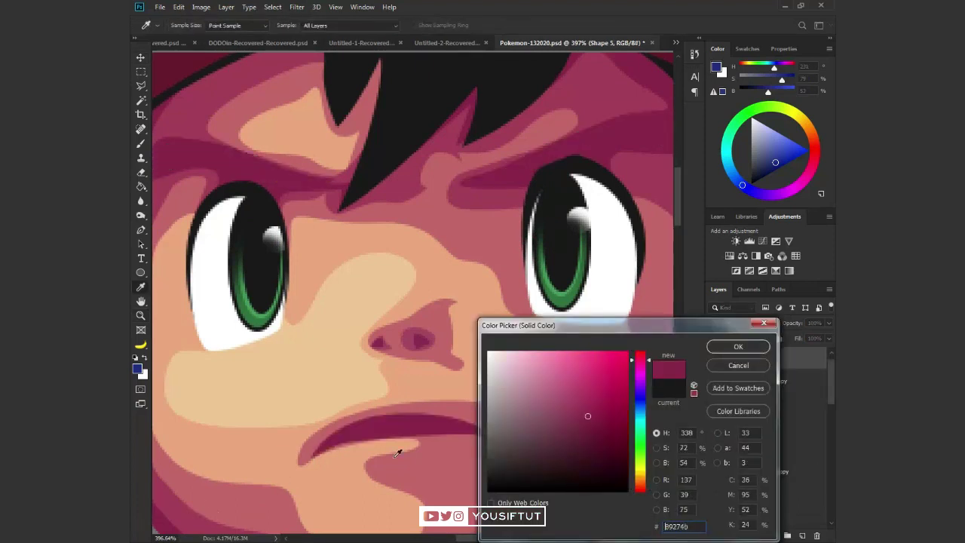
pyautogui.press('Escape')
pyautogui.press('a')
pyautogui.click(447, 420)
# Duplicate the mouth shape and fill the copy dark pink #89274b
pyautogui.hotkey('ctrl', 'j')
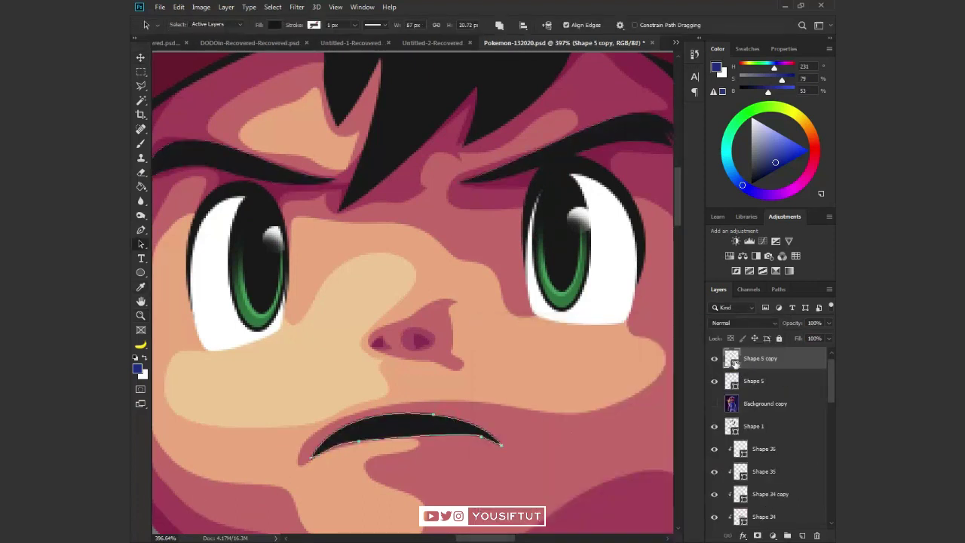
pyautogui.doubleClick(731, 360)
pyautogui.click(181, 504)
pyautogui.click(160, 520)
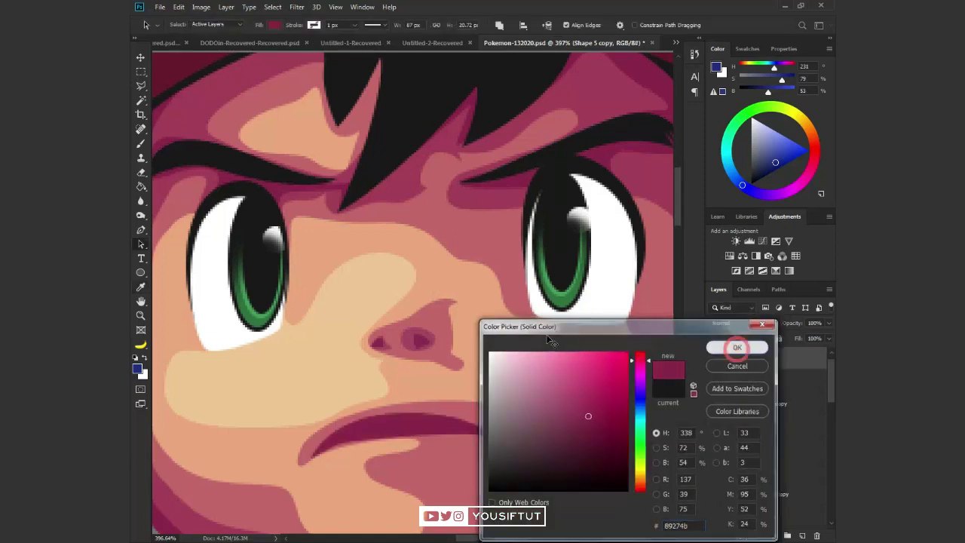
pyautogui.click(738, 346)
# Check the mouth at different zooms, then group the Shape 6 jacket layer with its clipped layers
pyautogui.press('z')
pyautogui.keyDown('alt'); pyautogui.click(548, 323); pyautogui.keyUp('alt')
pyautogui.keyDown('alt'); pyautogui.click(548, 322); pyautogui.keyUp('alt')
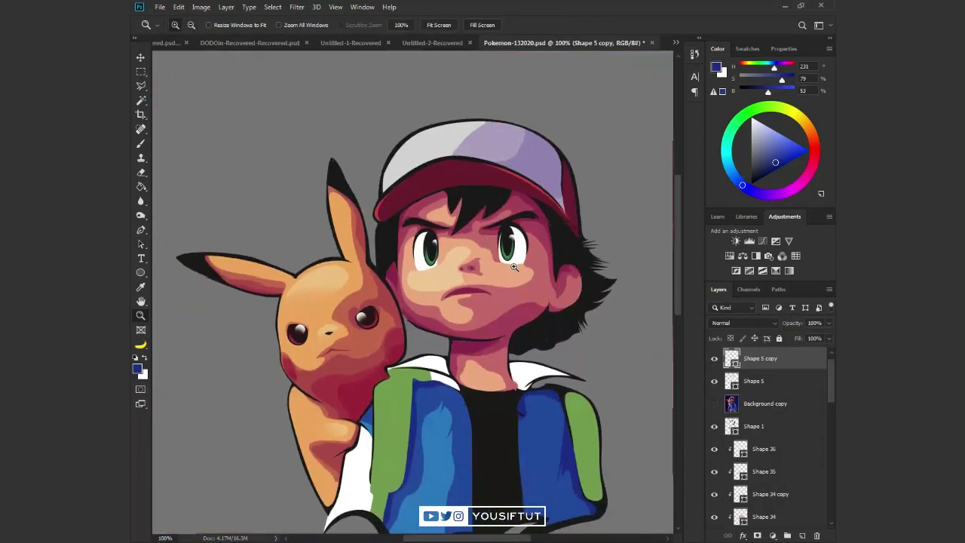
pyautogui.press('v')
pyautogui.click(812, 492)
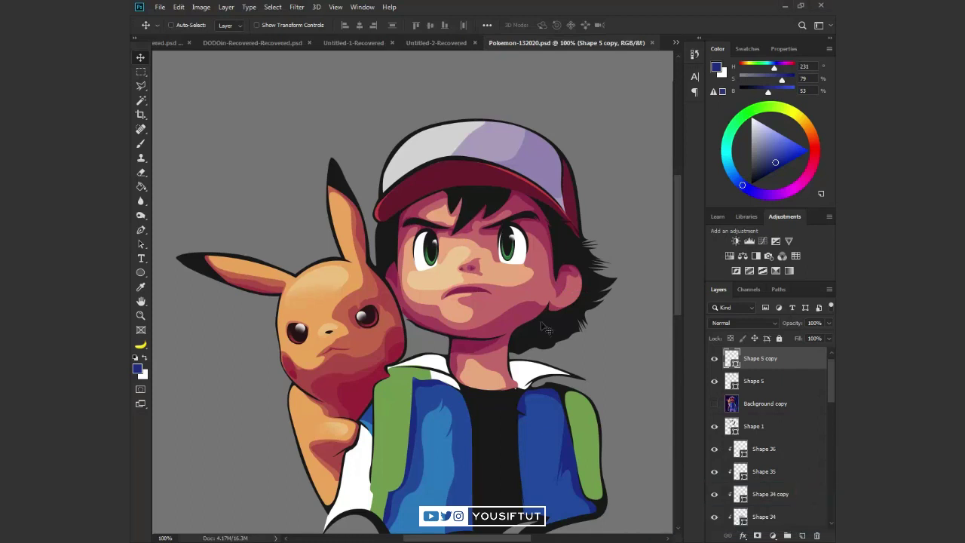
pyautogui.press('z')
pyautogui.click(484, 271)
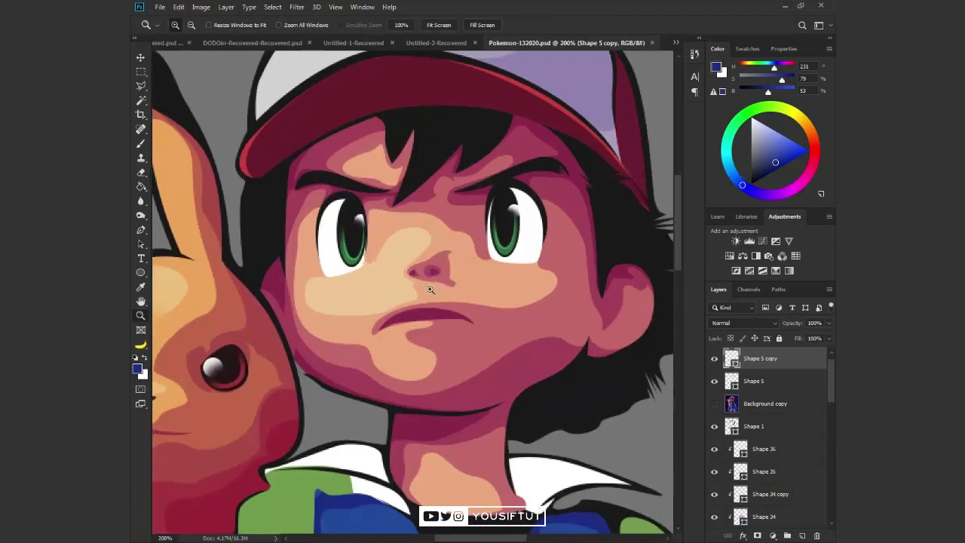
pyautogui.keyDown('alt'); pyautogui.click(459, 393); pyautogui.keyUp('alt')
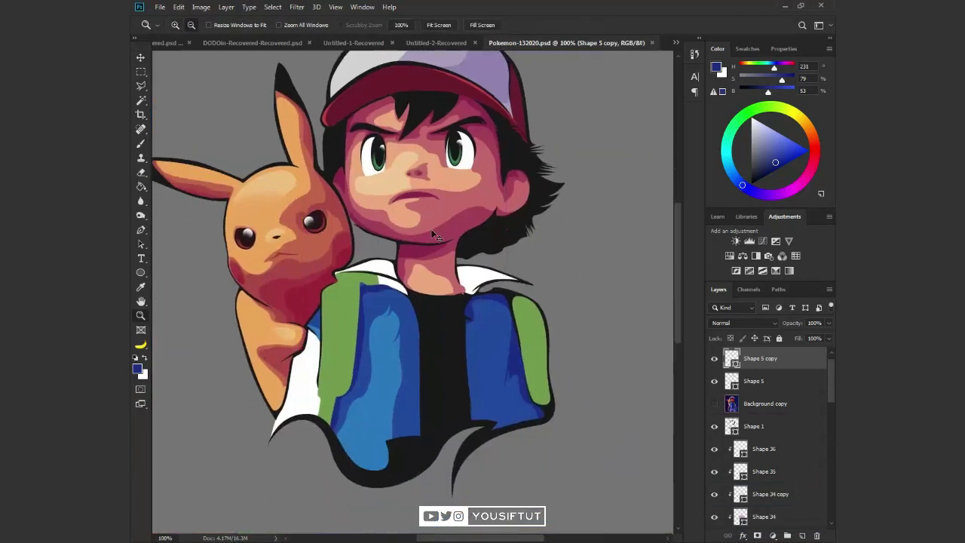
pyautogui.press('v')
pyautogui.click(733, 406)
pyautogui.hotkey('ctrl', 'g')
# Name the new group 'Jaket' and give it a blue label
pyautogui.doubleClick(755, 377)
pyautogui.write('Jacket')
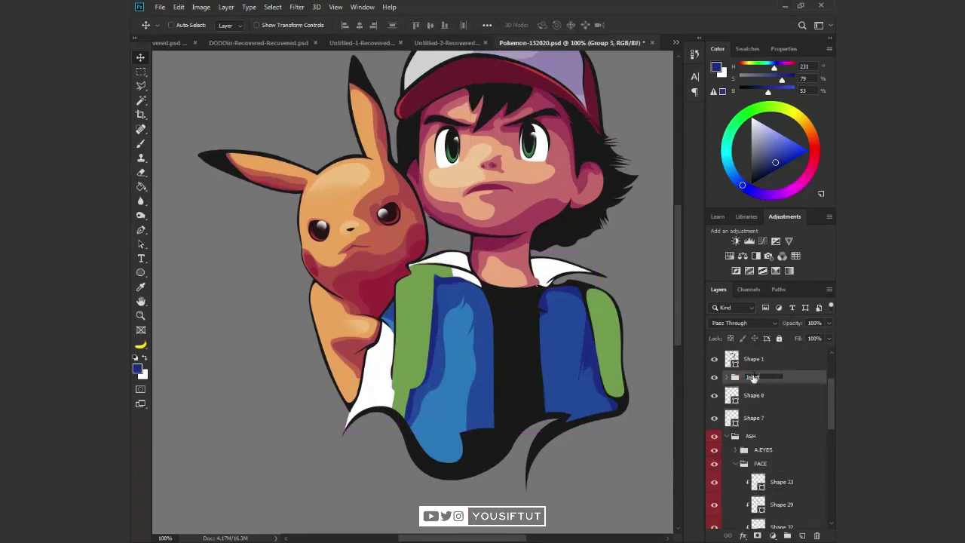
pyautogui.press('Return')
pyautogui.rightClick(790, 379)
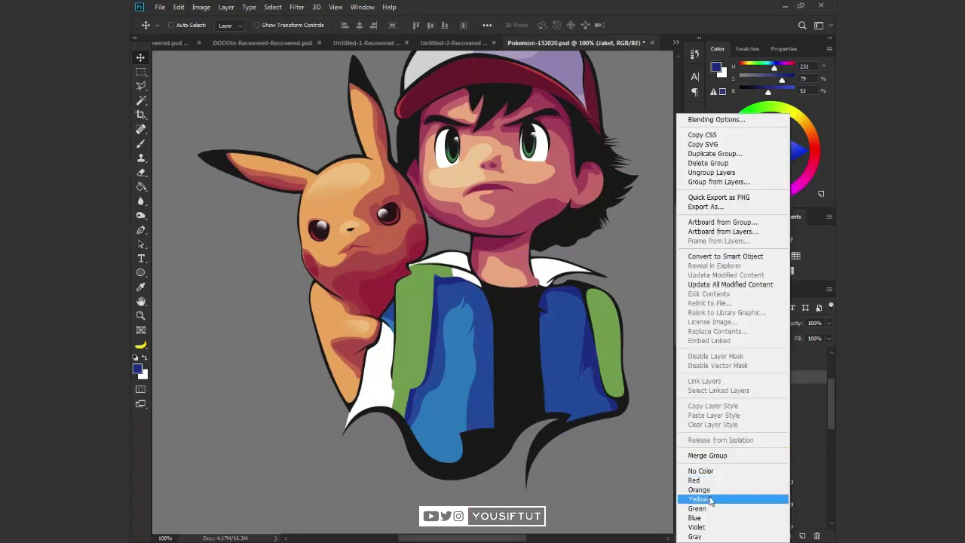
pyautogui.click(701, 520)
# Hide the Jaket group, Shape 8 and Shape 7, zooming in on the jacket beside Pikachu
pyautogui.click(714, 377)
pyautogui.click(715, 395)
pyautogui.click(726, 437)
pyautogui.click(714, 435)
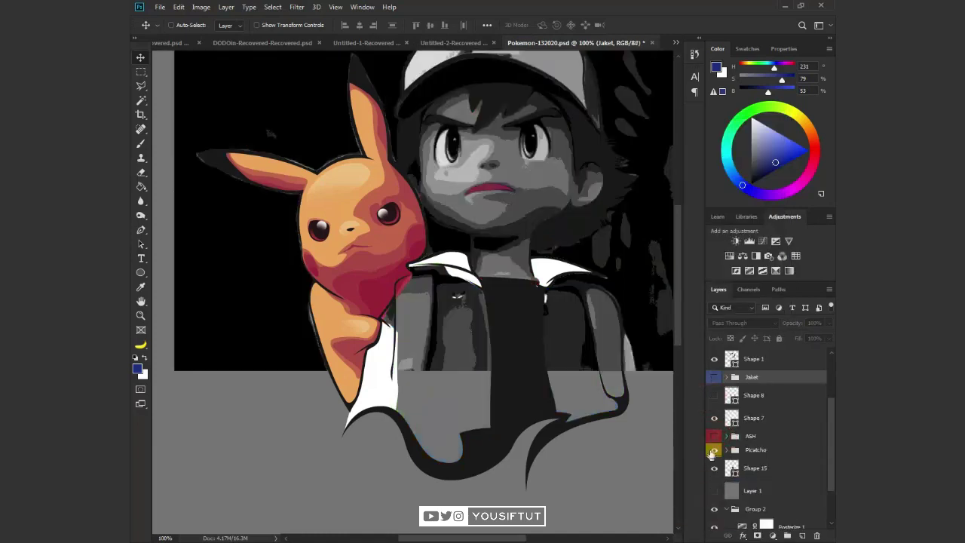
pyautogui.click(714, 435)
pyautogui.press('z')
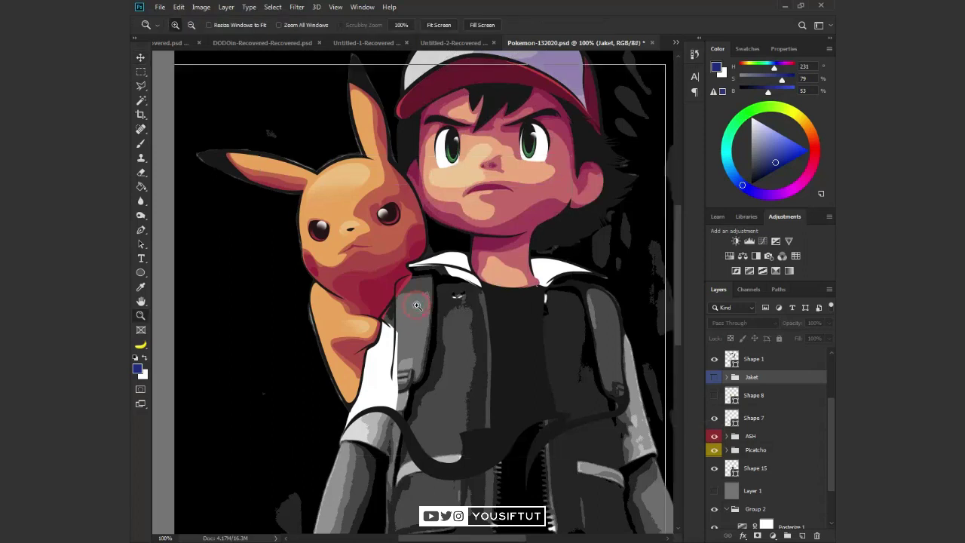
pyautogui.click(422, 305)
pyautogui.press('v')
pyautogui.keyDown('ctrl'); pyautogui.click(316, 373); pyautogui.keyUp('ctrl')
pyautogui.click(712, 420)
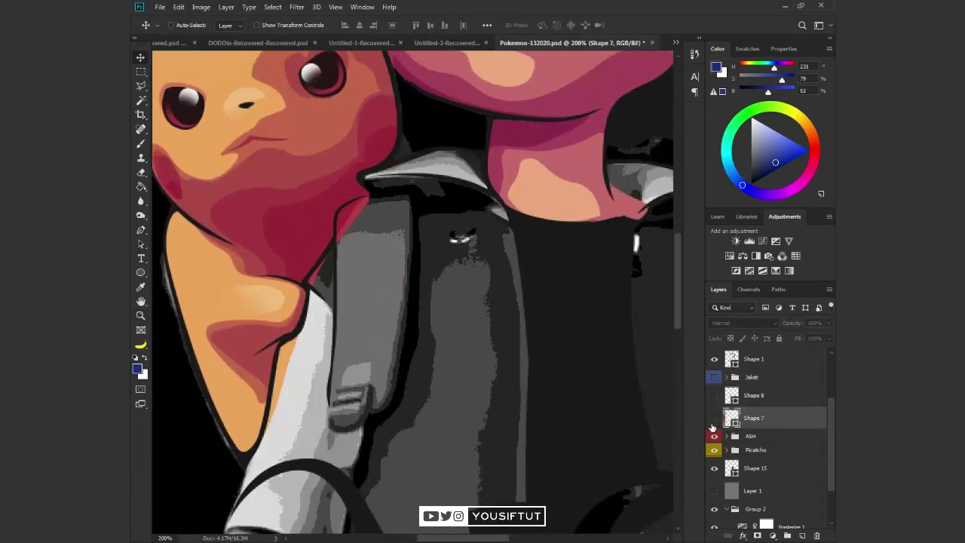
pyautogui.moveTo(443, 407); pyautogui.dragTo(452, 355)
# Pen-outline a new shape down the jacket edge beside Pikachu
pyautogui.press('p')
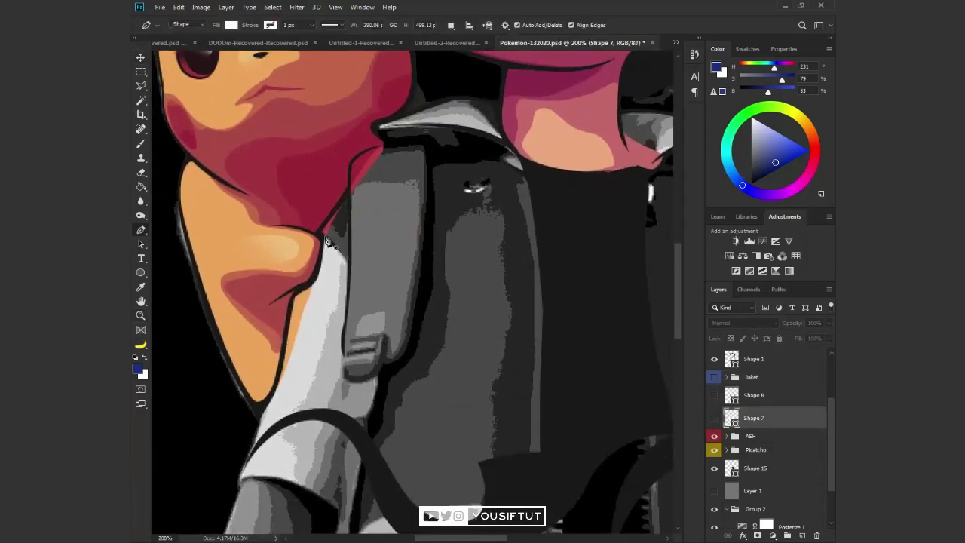
pyautogui.click(304, 221)
pyautogui.click(324, 240)
pyautogui.click(332, 320)
pyautogui.click(318, 352)
pyautogui.click(296, 398)
pyautogui.click(294, 420)
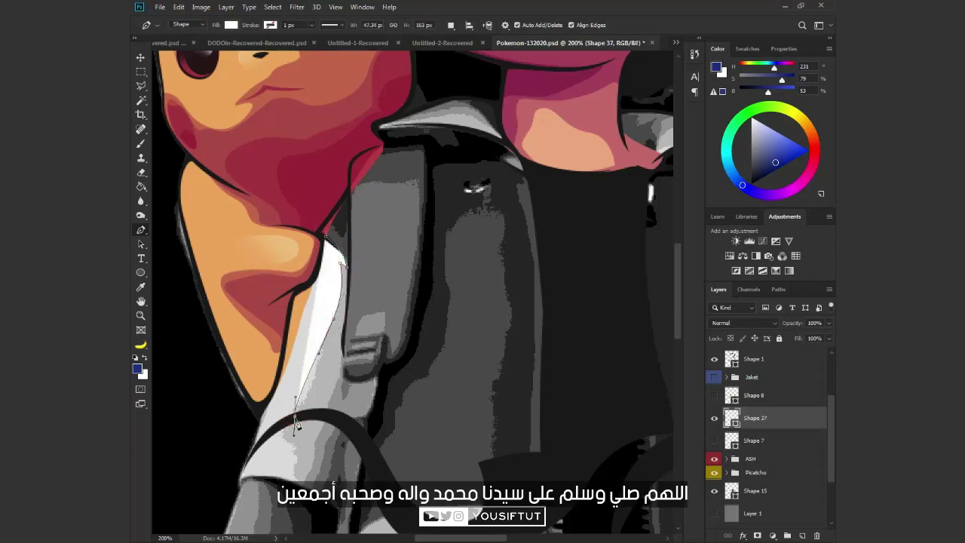
# Finish the jacket-edge outline along the strap and up the fold, closing it
pyautogui.press('1')
pyautogui.moveTo(352, 421); pyautogui.dragTo(377, 450)
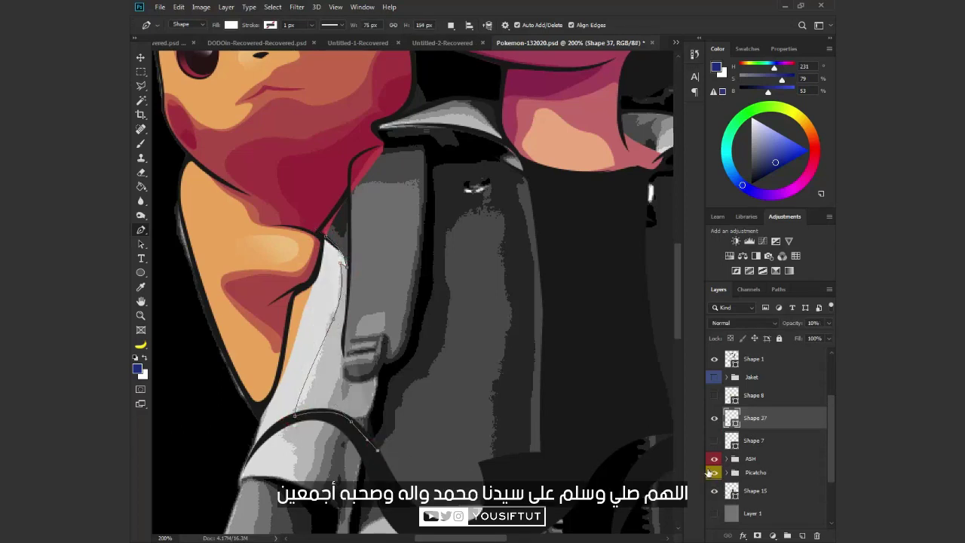
pyautogui.click(714, 442)
pyautogui.moveTo(367, 260); pyautogui.dragTo(363, 235)
pyautogui.click(329, 238)
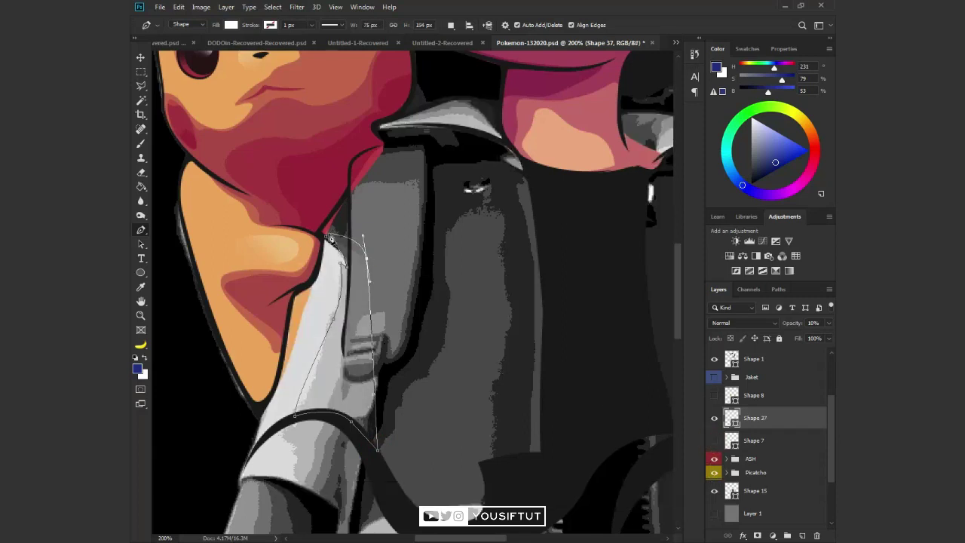
pyautogui.click(713, 441)
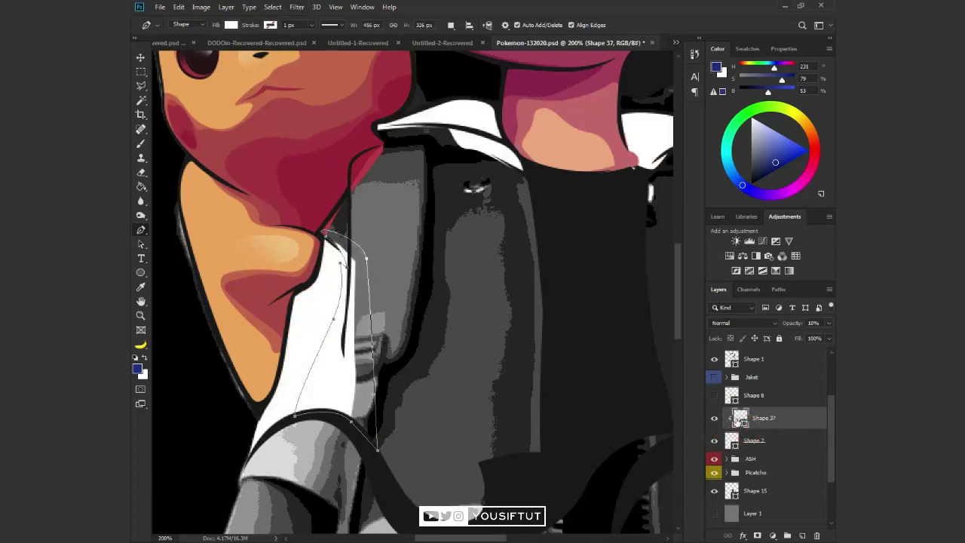
# Give the new shape a pink Multiply fill at full opacity and show the hidden layers again
pyautogui.doubleClick(731, 418)
pyautogui.click(739, 347)
pyautogui.click(742, 322)
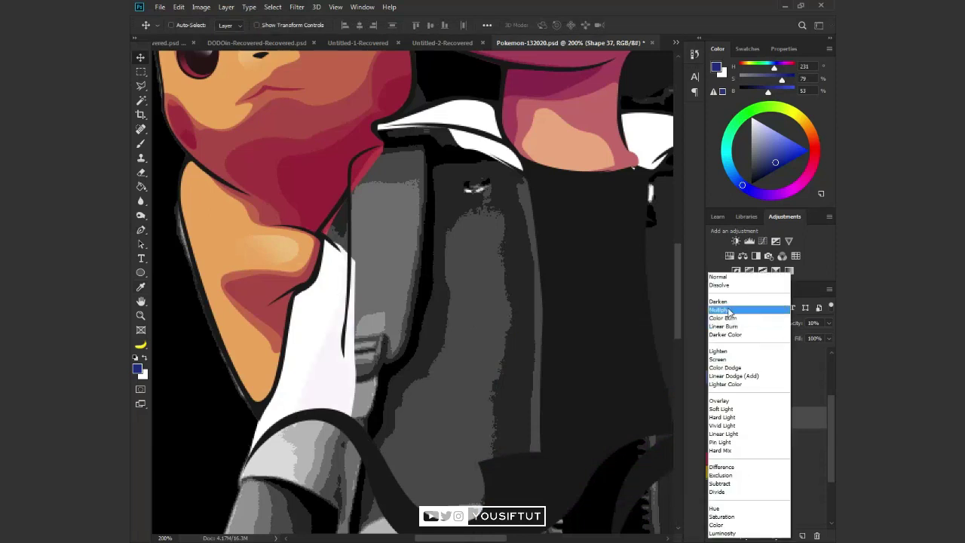
pyautogui.press('0')
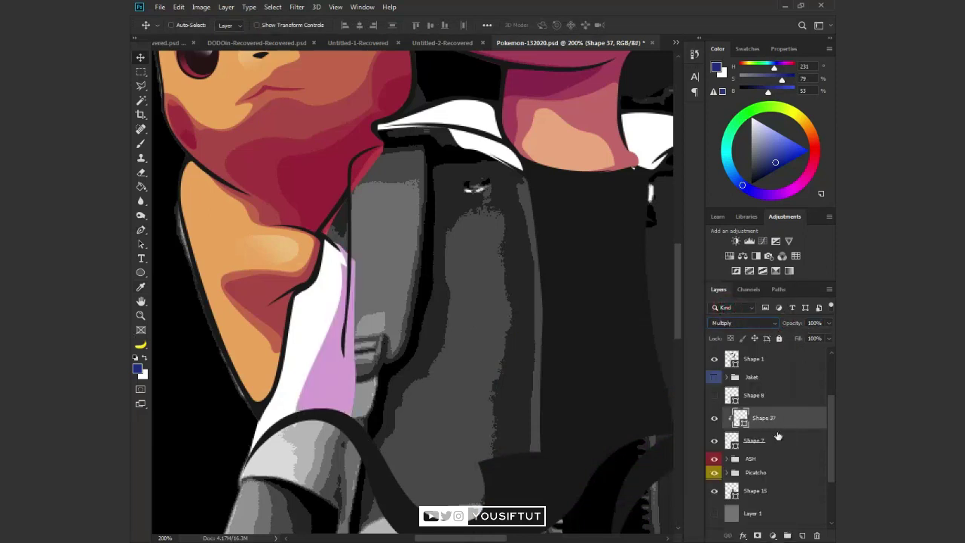
pyautogui.click(714, 441)
pyautogui.click(714, 441)
pyautogui.click(713, 441)
pyautogui.click(714, 441)
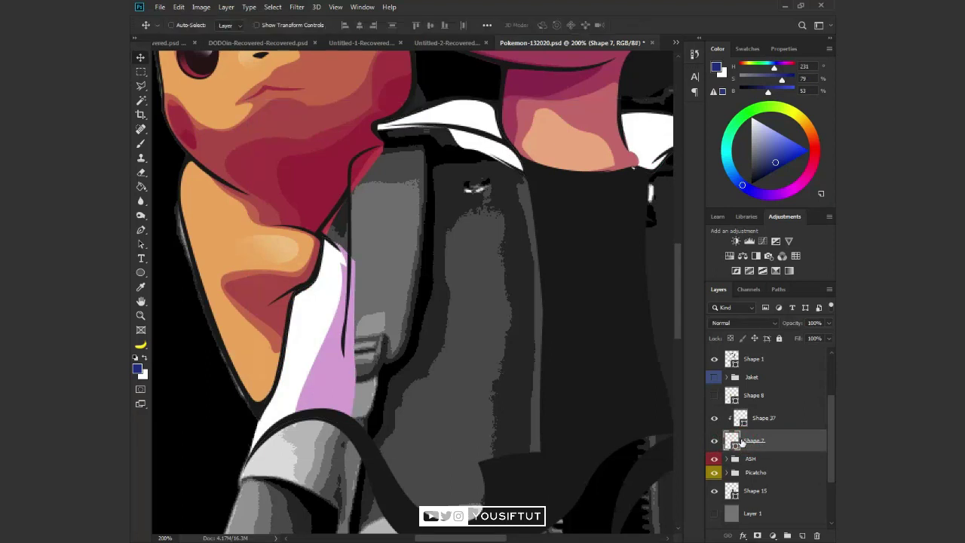
pyautogui.click(714, 395)
pyautogui.click(714, 376)
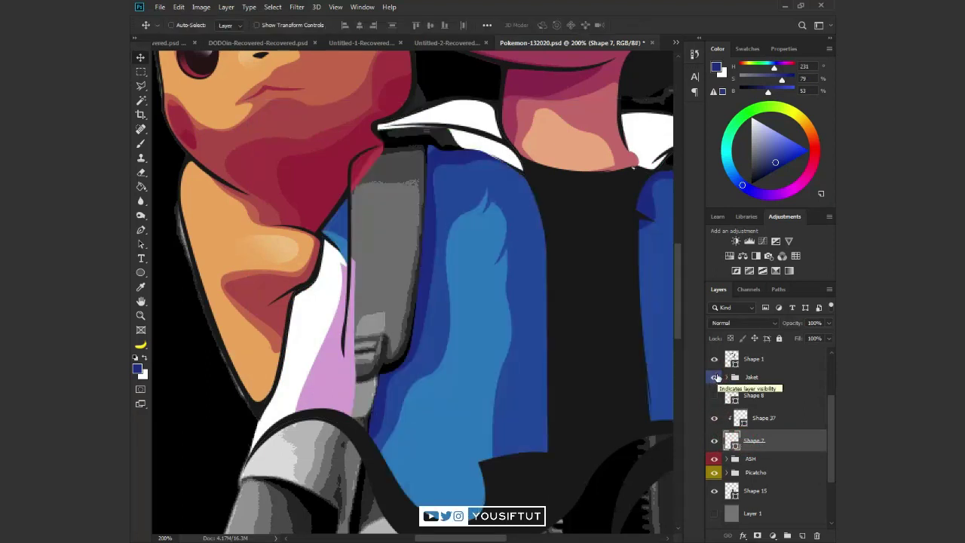
pyautogui.click(714, 395)
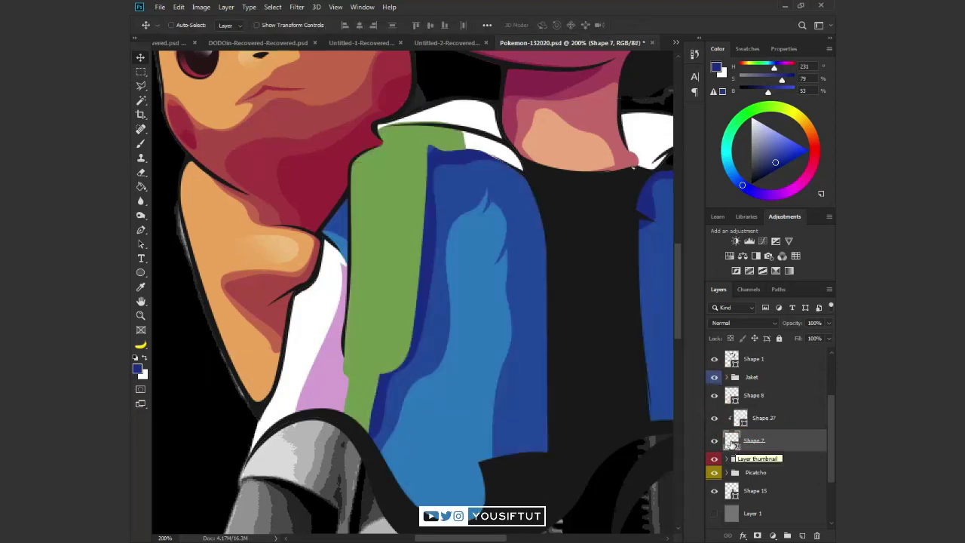
# Set Shape 37's fill to a light pink
pyautogui.doubleClick(731, 441)
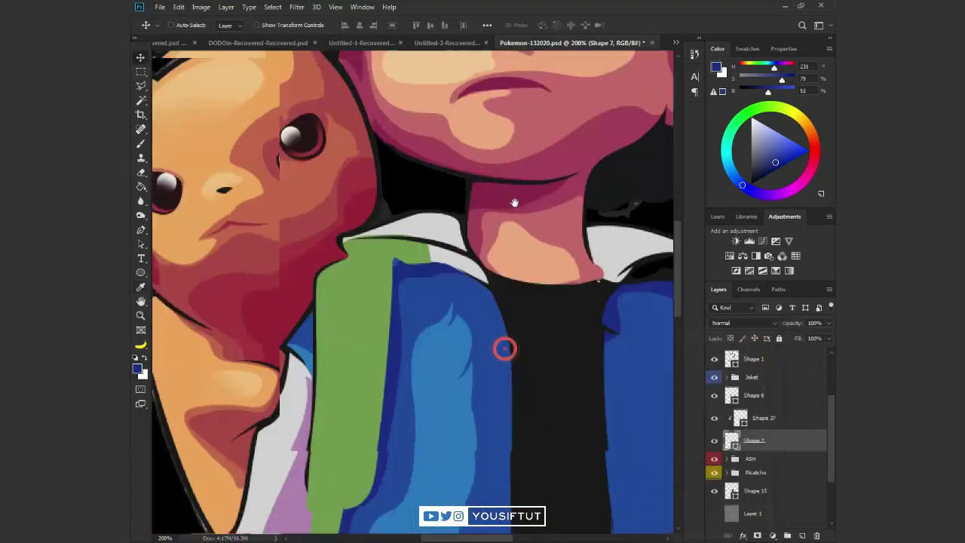
pyautogui.moveTo(514, 202); pyautogui.dragTo(544, 89)
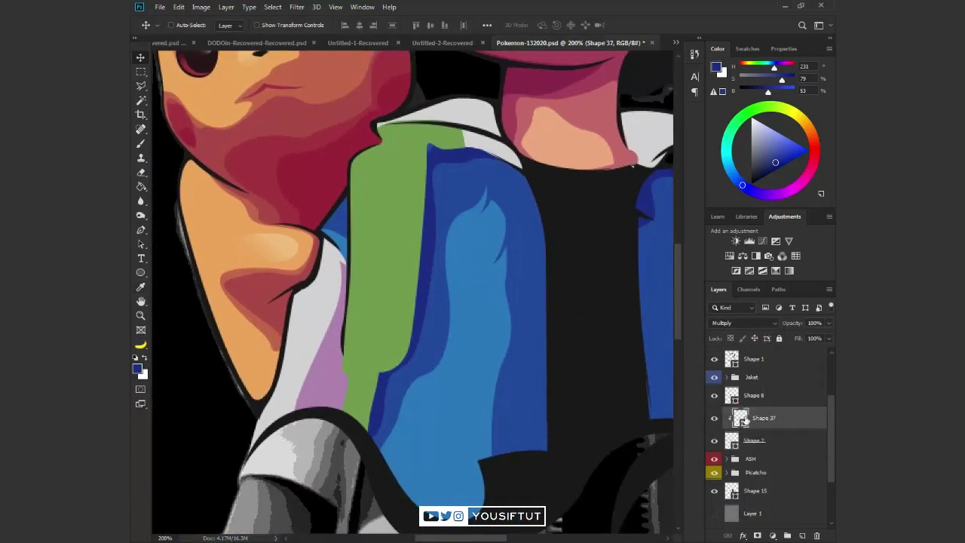
pyautogui.doubleClick(741, 419)
pyautogui.click(507, 363)
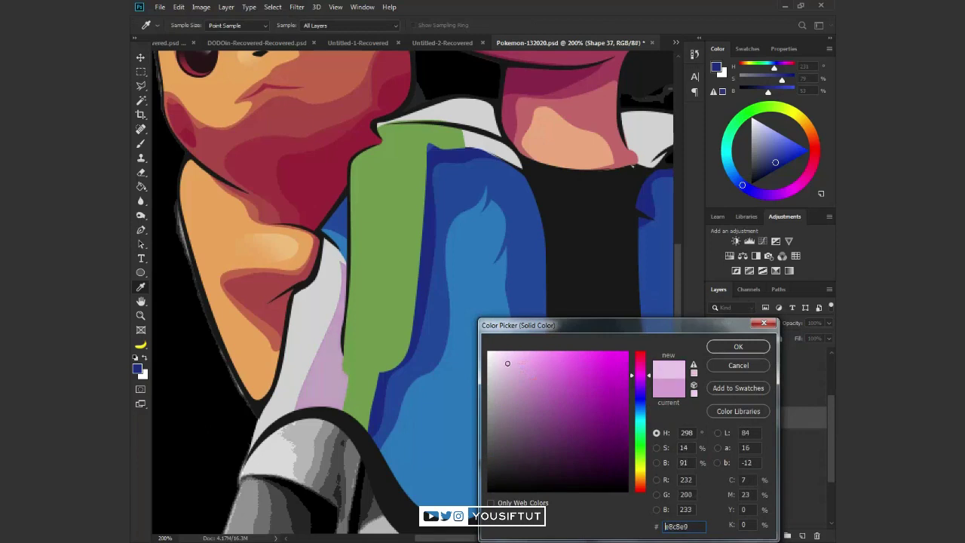
pyautogui.click(736, 349)
# Pen-draw Shape 38 along the sleeve edge, set it to Multiply and clip it to Shape 37
pyautogui.press('p')
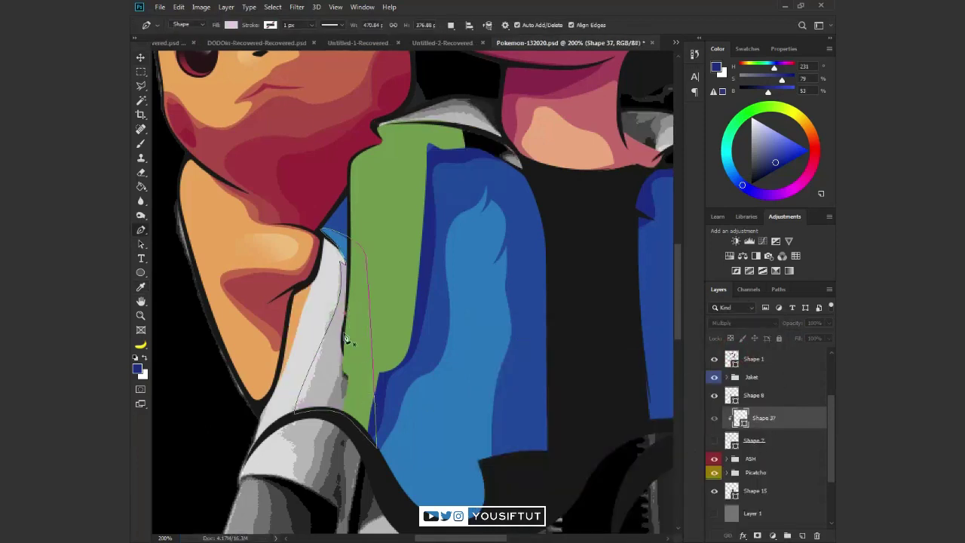
pyautogui.click(345, 315)
pyautogui.click(340, 371)
pyautogui.click(322, 410)
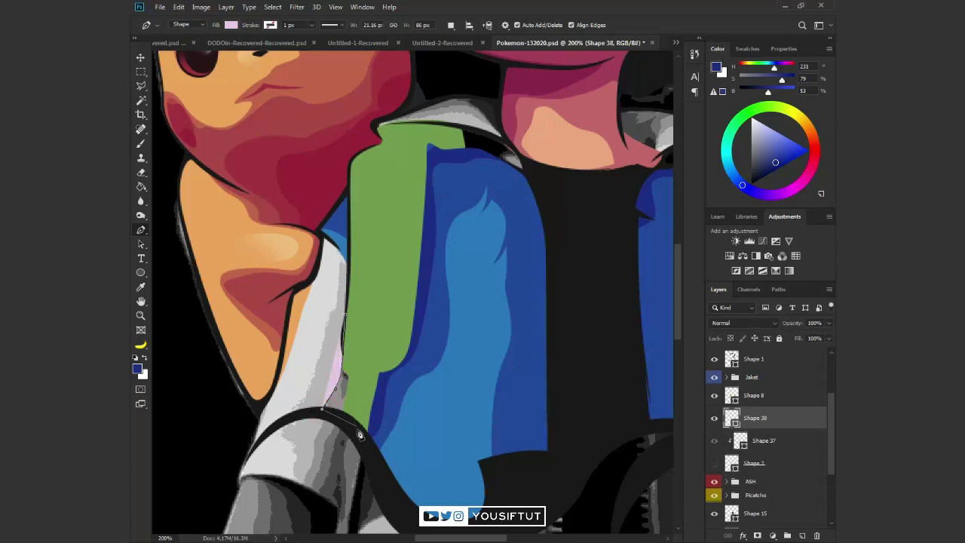
pyautogui.click(359, 429)
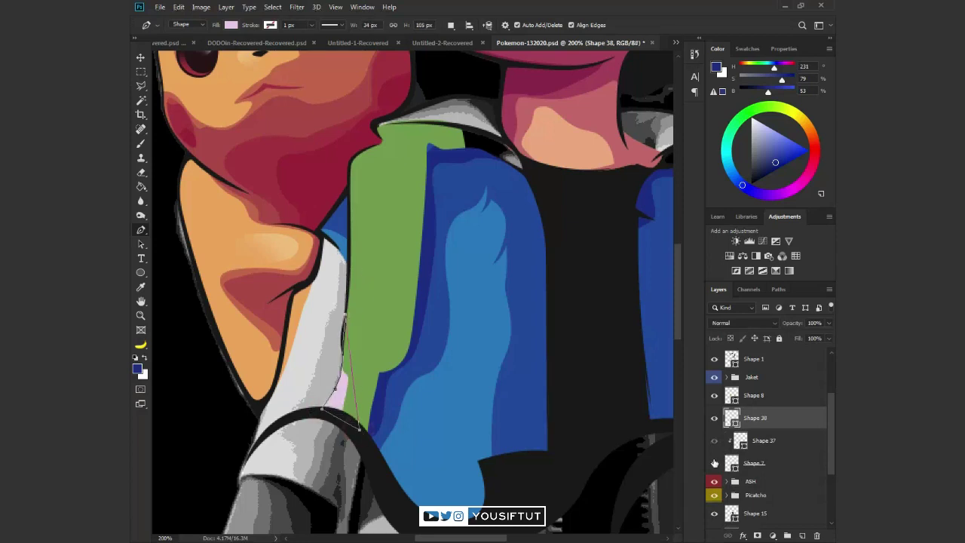
pyautogui.click(743, 323)
pyautogui.click(743, 306)
pyautogui.keyDown('alt'); pyautogui.click(757, 428); pyautogui.keyUp('alt')
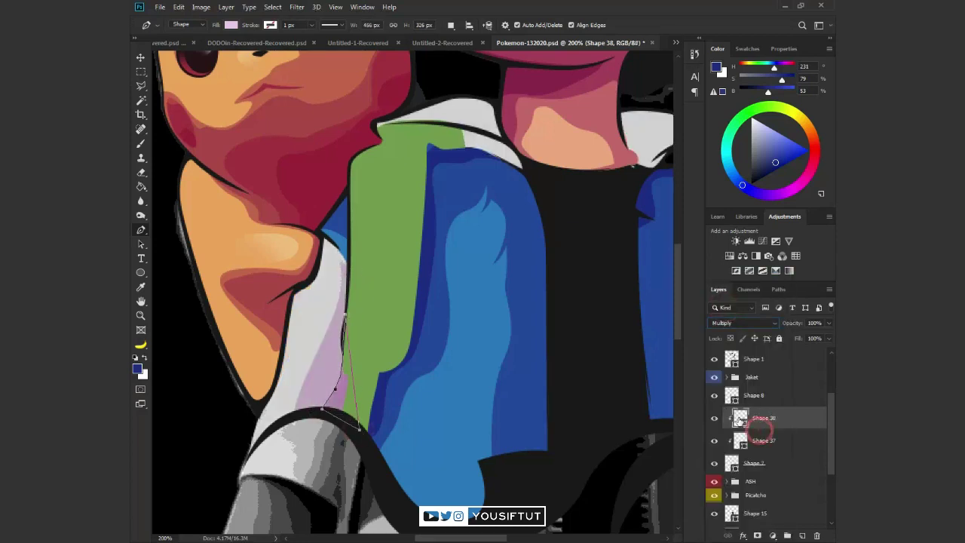
# Change Shape 38's fill to a slightly darker lilac
pyautogui.doubleClick(738, 418)
pyautogui.click(645, 387)
pyautogui.click(511, 369)
pyautogui.click(736, 346)
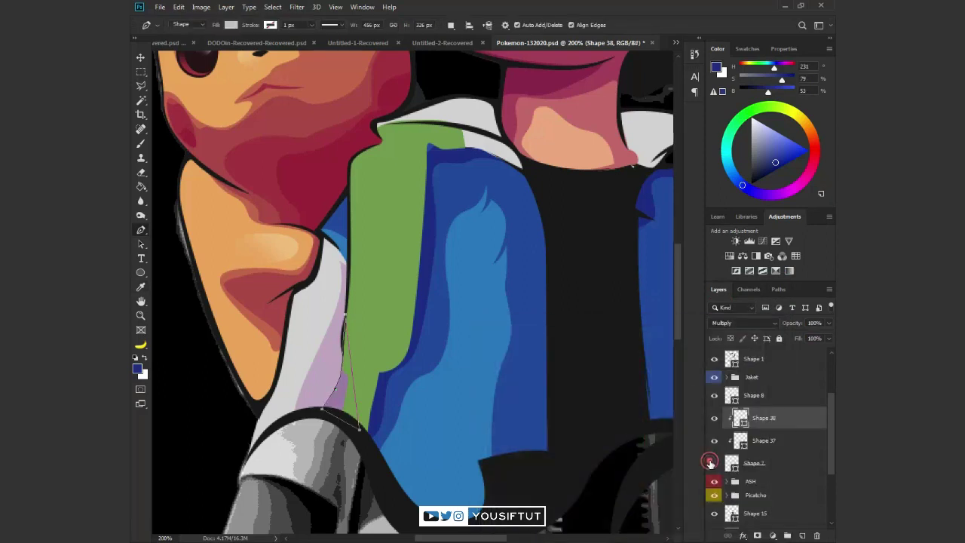
# Add a small clipped Shape 39 on the sleeve edge, then start a YouTube video playing
pyautogui.click(347, 408)
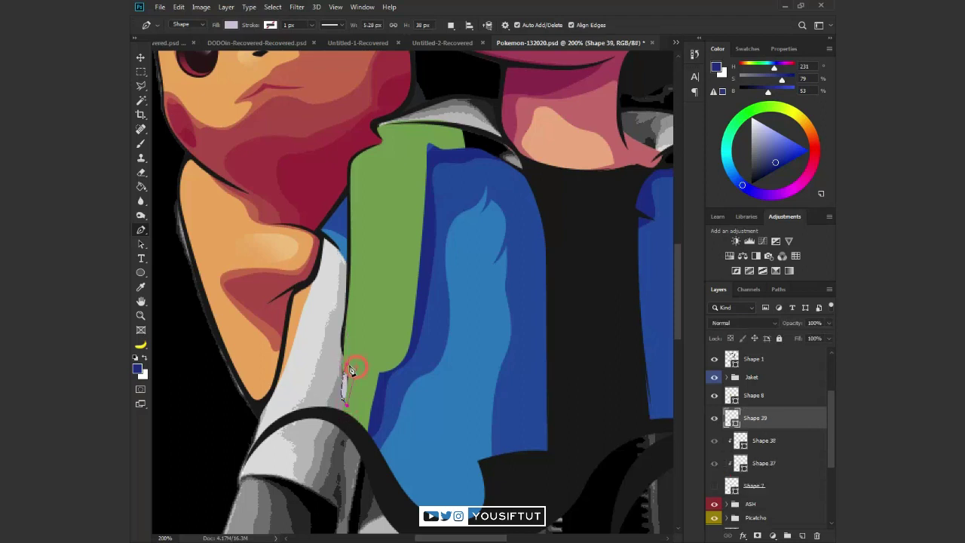
pyautogui.moveTo(714, 463); pyautogui.dragTo(714, 441)
pyautogui.keyDown('alt'); pyautogui.click(723, 429); pyautogui.keyUp('alt')
pyautogui.click(742, 322)
pyautogui.click(723, 327)
pyautogui.press('v')
pyautogui.moveTo(455, 372); pyautogui.dragTo(438, 383)
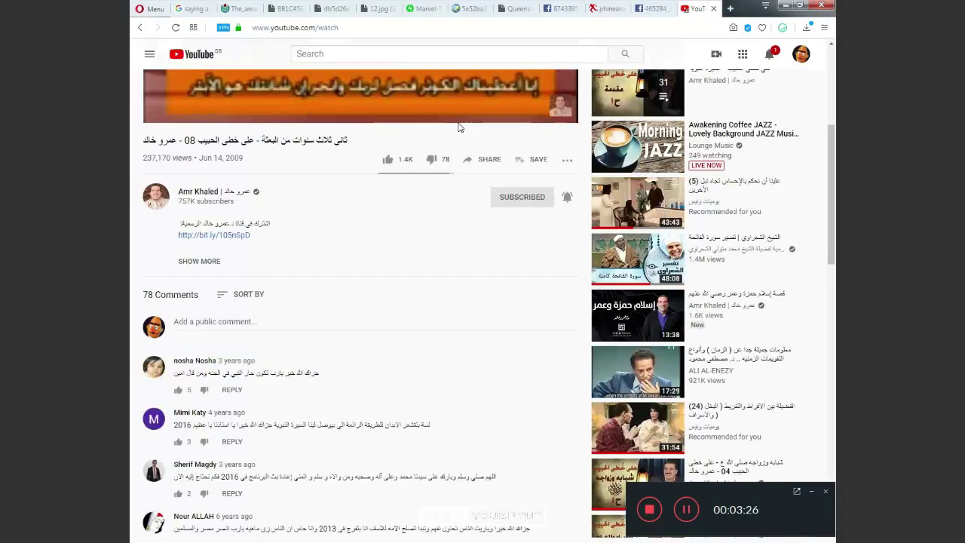
pyautogui.scroll(5, 474, 122)
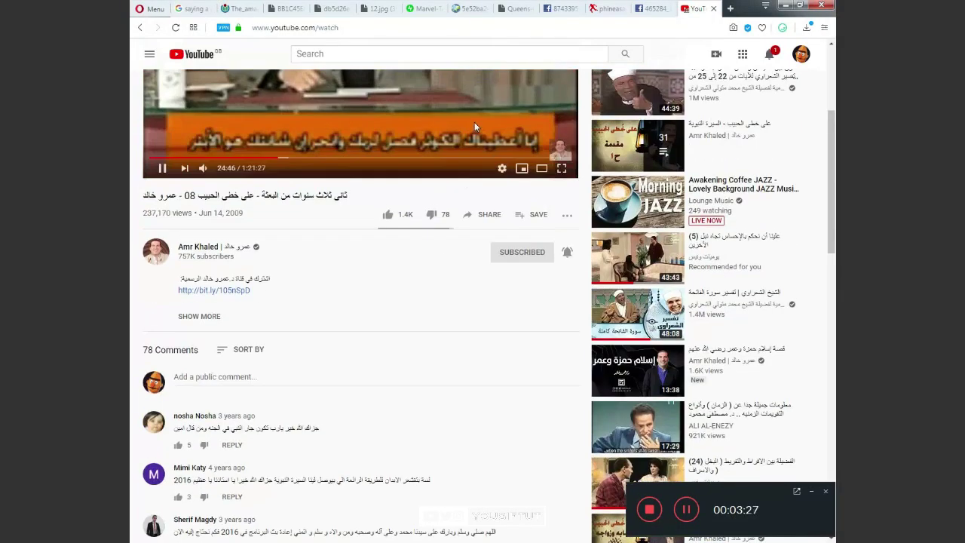
pyautogui.click(474, 122)
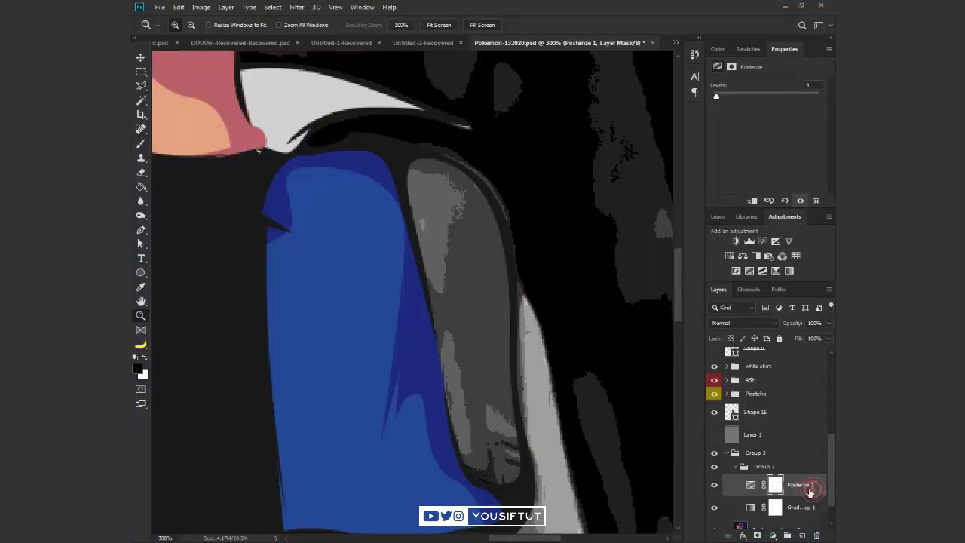
# Pen-draw a highlight shape on the right strap above Shape 42 at 10% opacity
pyautogui.scroll(3, 765, 437)
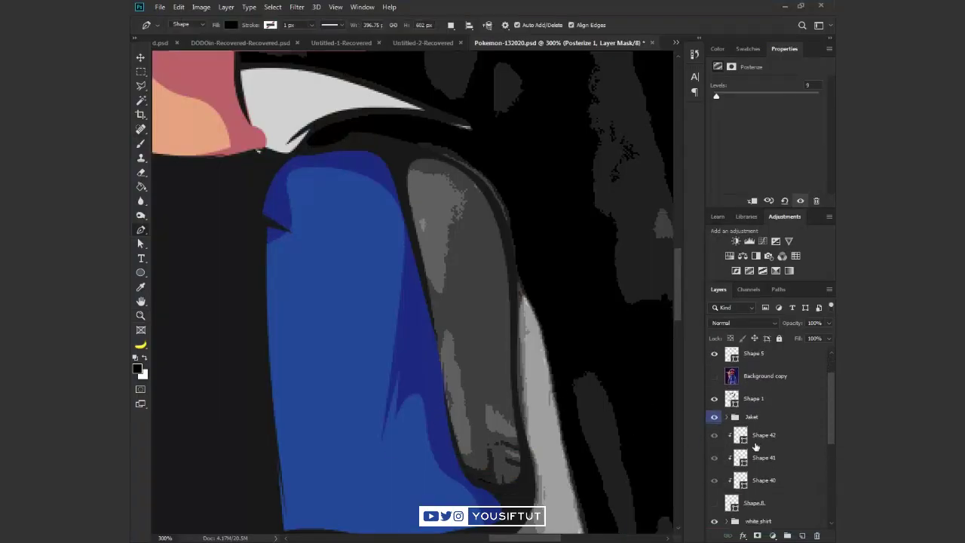
pyautogui.click(764, 435)
pyautogui.click(405, 173)
pyautogui.click(403, 190)
pyautogui.click(429, 173)
pyautogui.click(462, 201)
pyautogui.click(455, 218)
pyautogui.press('1')
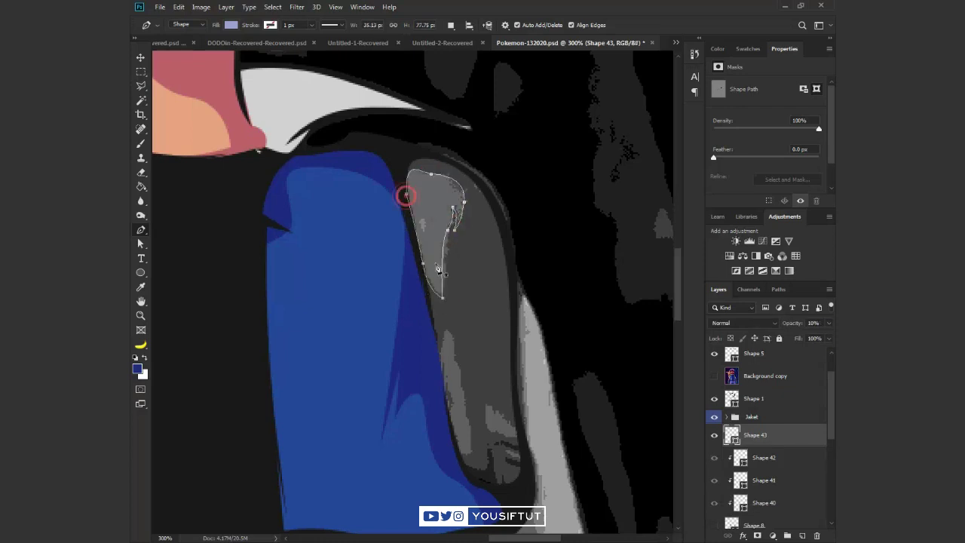
# Add a lower curved strap highlight and set Shape 43 to Screen blending at 100% opacity
pyautogui.moveTo(447, 328); pyautogui.dragTo(441, 385)
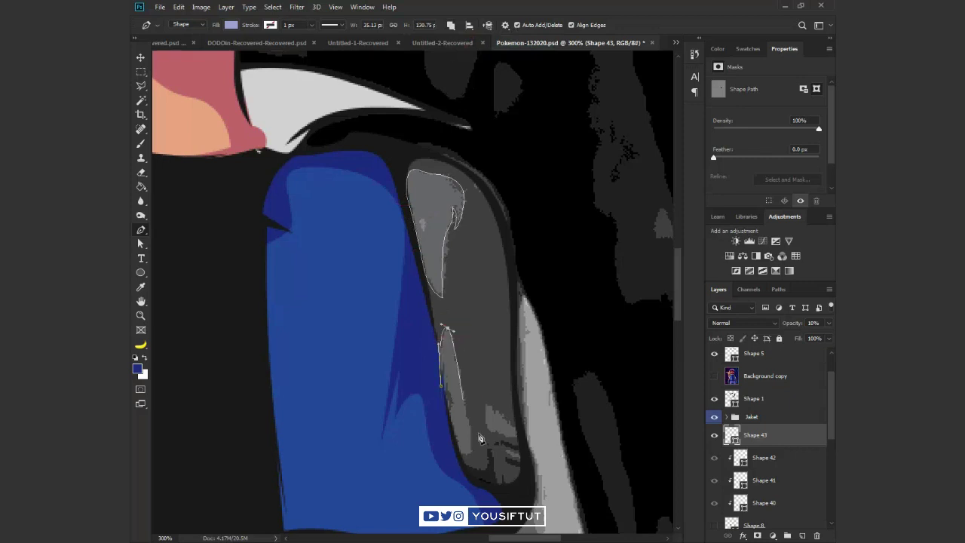
pyautogui.click(486, 403)
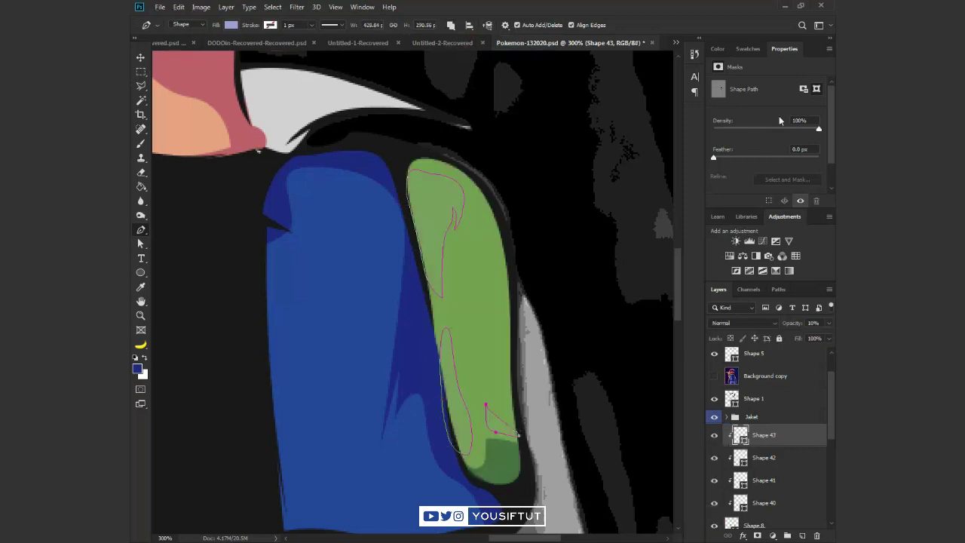
pyautogui.click(717, 48)
pyautogui.doubleClick(743, 435)
pyautogui.press('Return')
pyautogui.doubleClick(739, 435)
pyautogui.press('Return')
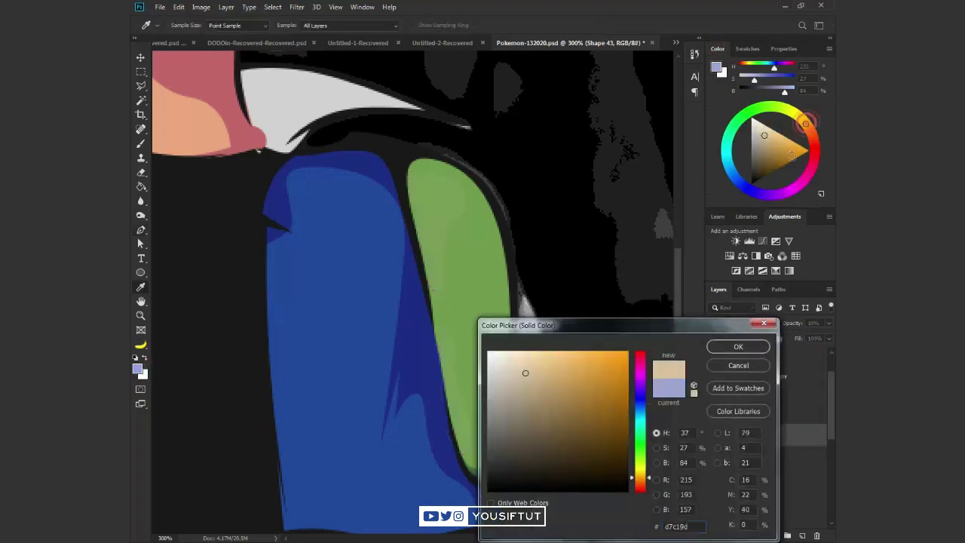
pyautogui.press('Return')
pyautogui.click(743, 323)
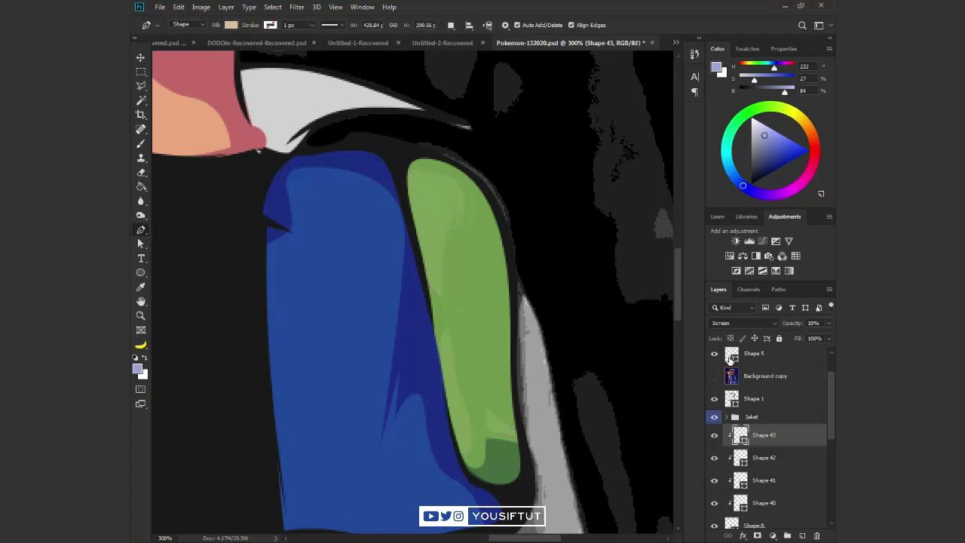
pyautogui.press('0')
# Try a dark brown fill on Shape 43, discard it, and compare against the reference photo
pyautogui.doubleClick(739, 435)
pyautogui.click(565, 472)
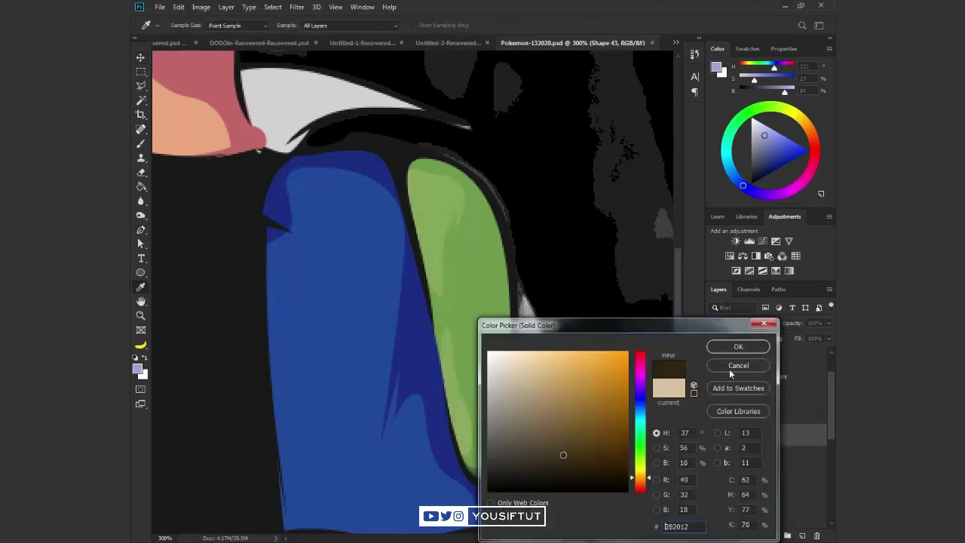
pyautogui.press('Return')
pyautogui.scroll(-1, 527, 301)
pyautogui.moveTo(610, 341); pyautogui.dragTo(579, 305)
pyautogui.press('v')
pyautogui.click(713, 377)
pyautogui.click(713, 377)
pyautogui.press('z')
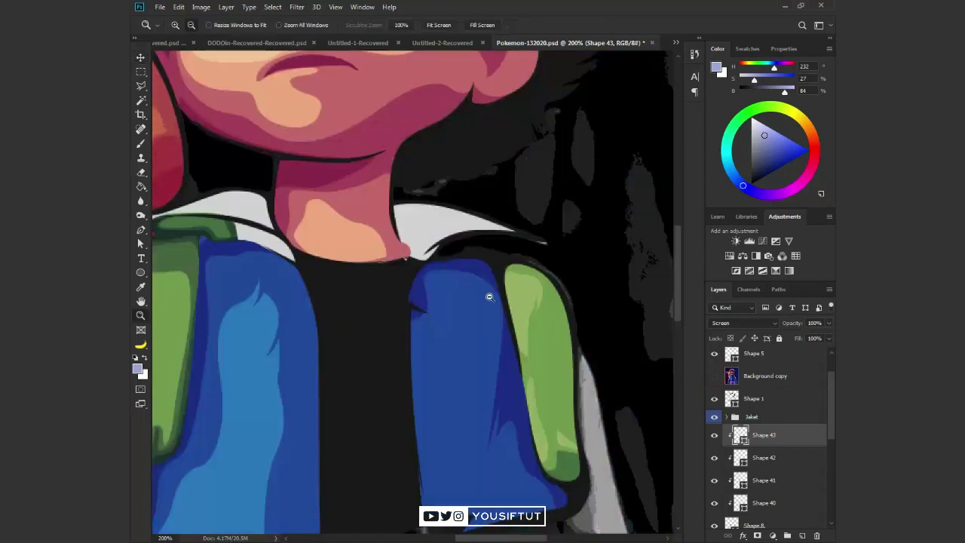
pyautogui.hotkey('ctrl', '0')
pyautogui.hotkey('ctrl', '+')
pyautogui.hotkey('ctrl', '+')
pyautogui.hotkey('ctrl', '+')
# Hide the Jaket group, select Shape 40 and set new pen paths to combine into it
pyautogui.click(715, 418)
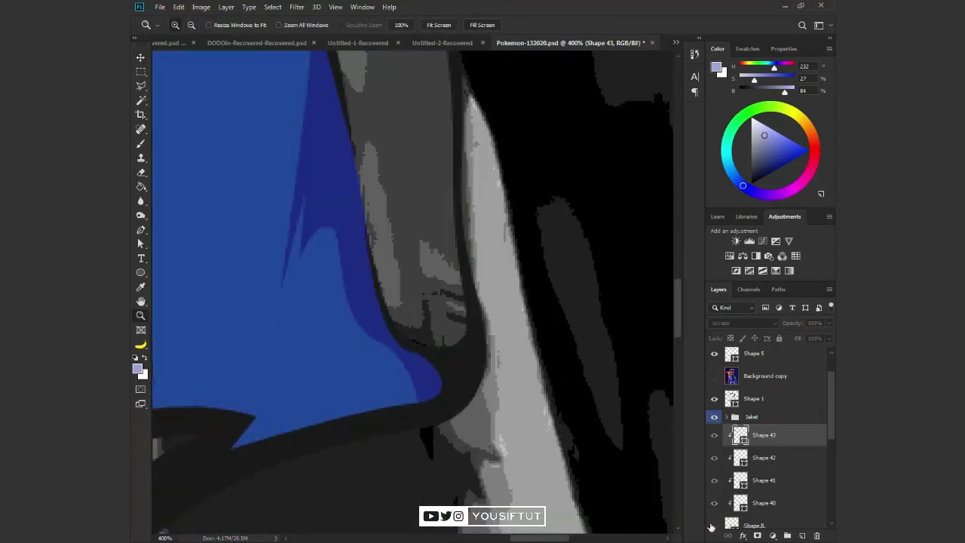
pyautogui.click(763, 458)
pyautogui.click(764, 503)
pyautogui.click(435, 319)
pyautogui.press('p')
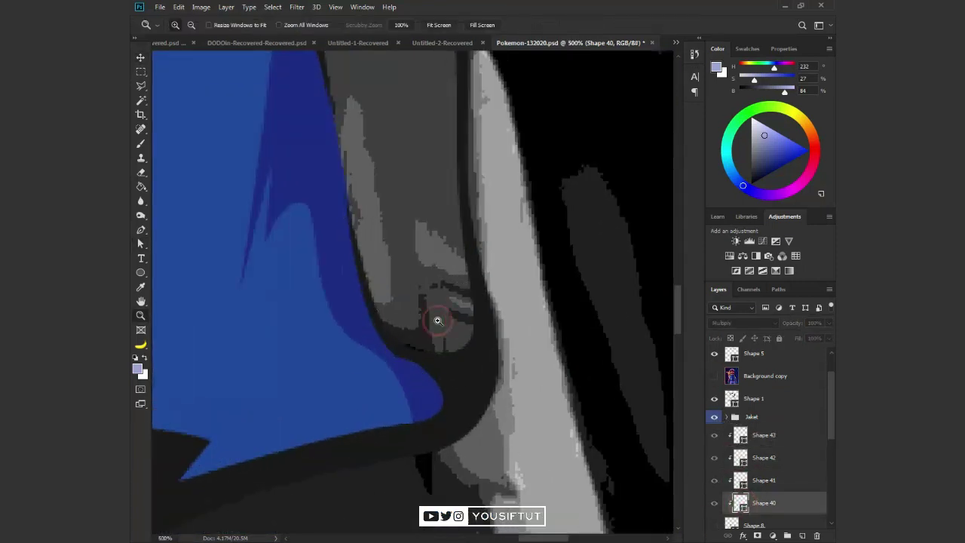
pyautogui.click(450, 25)
pyautogui.click(464, 48)
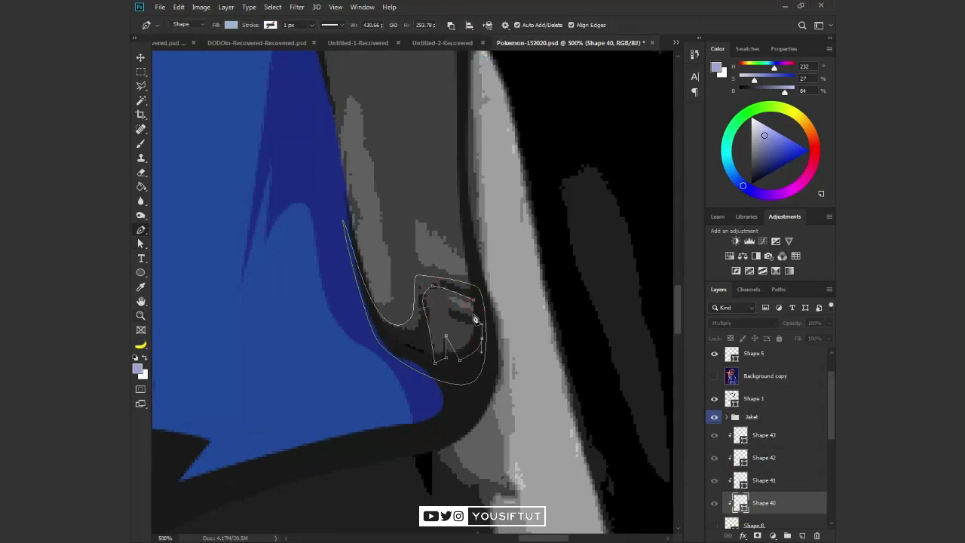
pyautogui.hotkey('ctrl', '0')
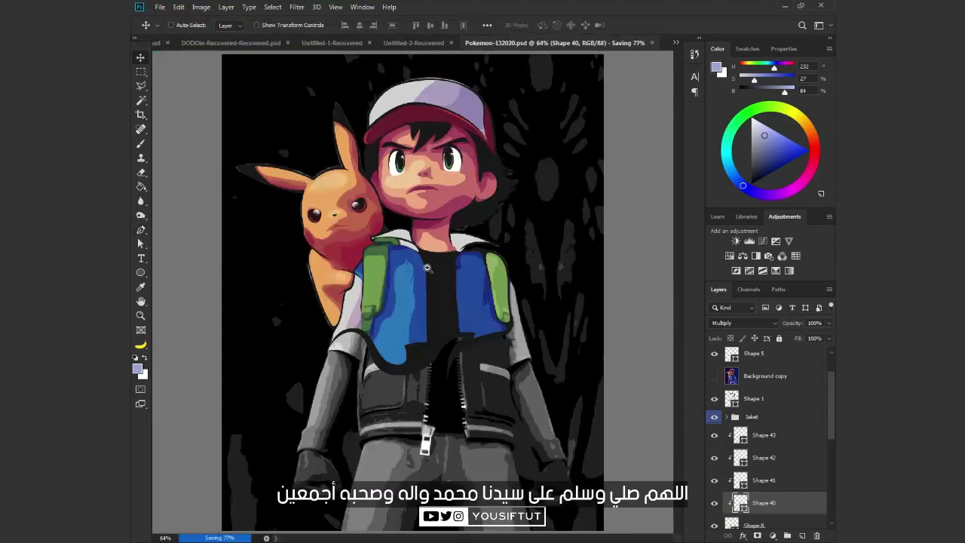
# Zoom in on the collar, colour-tag the bag group green and hide the Shape 7 shirt layer
pyautogui.press('z')
pyautogui.moveTo(263, 75); pyautogui.dragTo(566, 382)
pyautogui.click(460, 349)
pyautogui.click(750, 376)
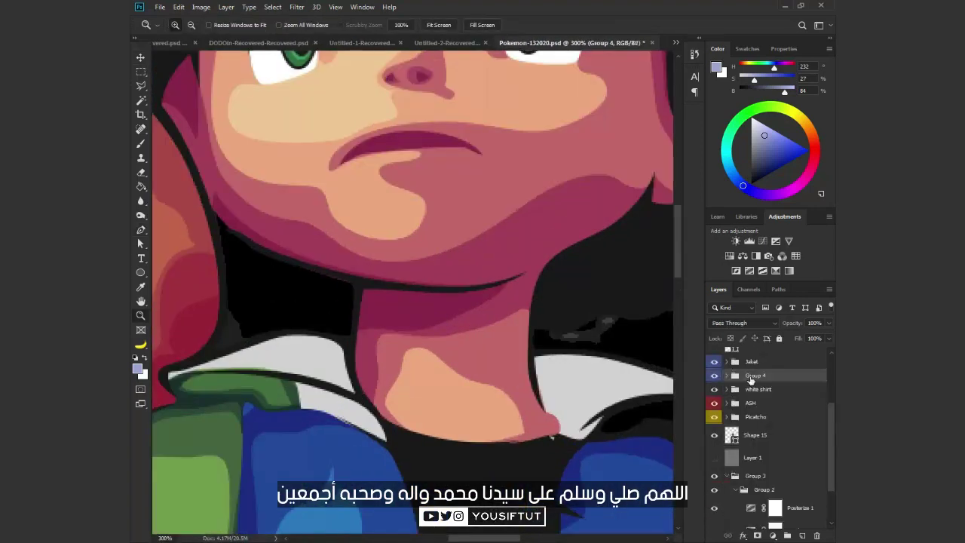
pyautogui.rightClick(752, 379)
pyautogui.rightClick(784, 381)
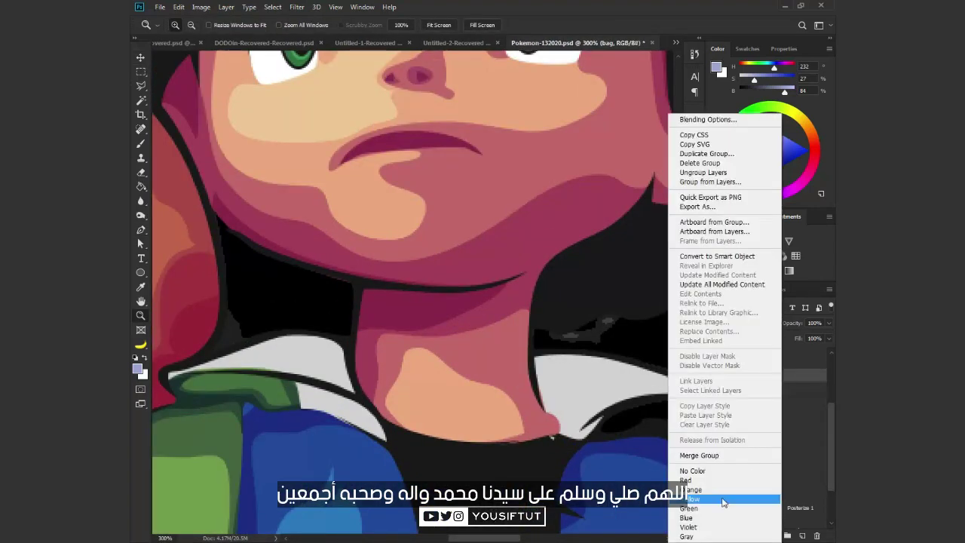
pyautogui.click(728, 512)
pyautogui.press('v')
pyautogui.click(714, 475)
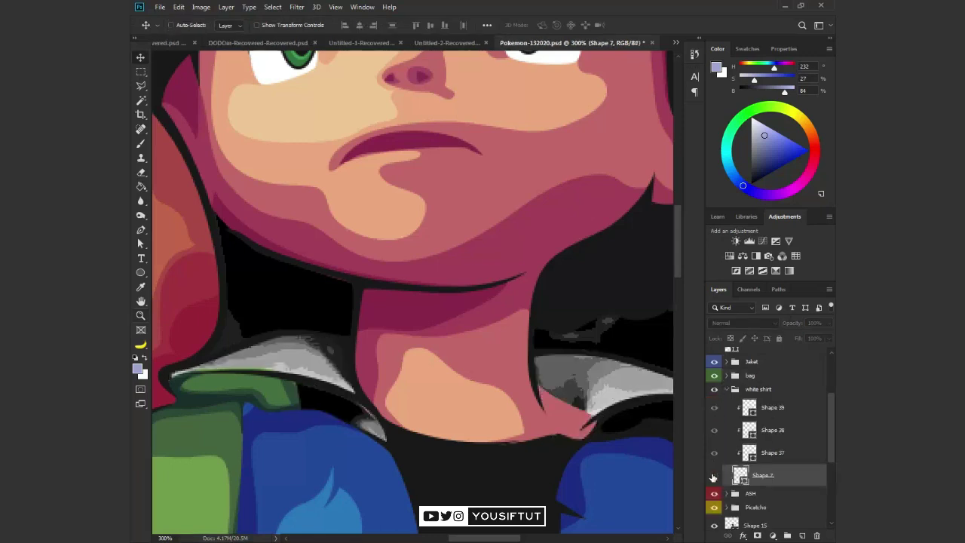
# Pan around the collar, show Shape 7 again and select the Shape 37 layer
pyautogui.moveTo(545, 393); pyautogui.dragTo(556, 339)
pyautogui.scroll(-2, 556, 339)
pyautogui.moveTo(444, 459)
pyautogui.mouseDown()
pyautogui.moveTo(417, 325)
pyautogui.moveTo(345, 453)
pyautogui.mouseUp()
pyautogui.click(714, 475)
pyautogui.click(772, 452)
# Begin tracing the first collar shading shape with curved anchors along the lower collar edge
pyautogui.press('a')
pyautogui.press('p')
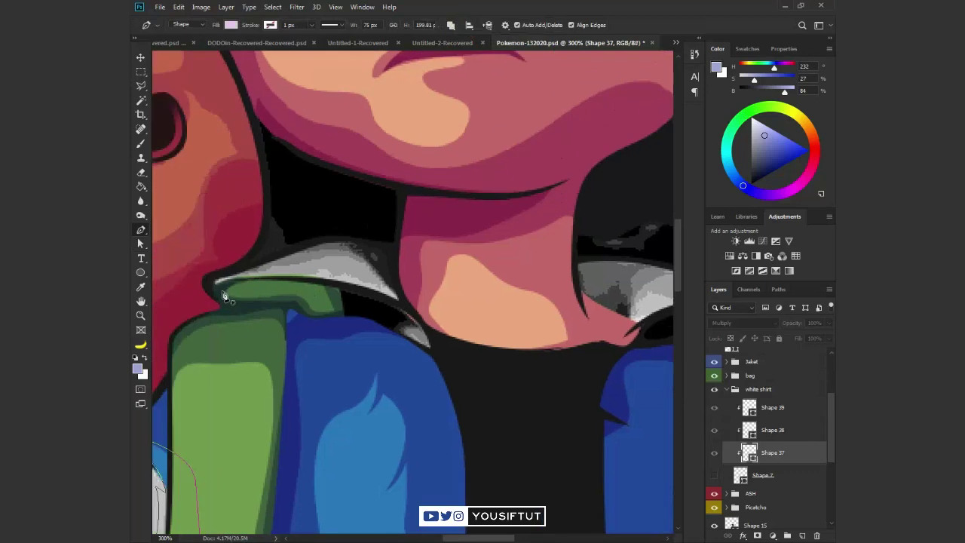
pyautogui.click(217, 287)
pyautogui.moveTo(330, 270); pyautogui.dragTo(366, 272)
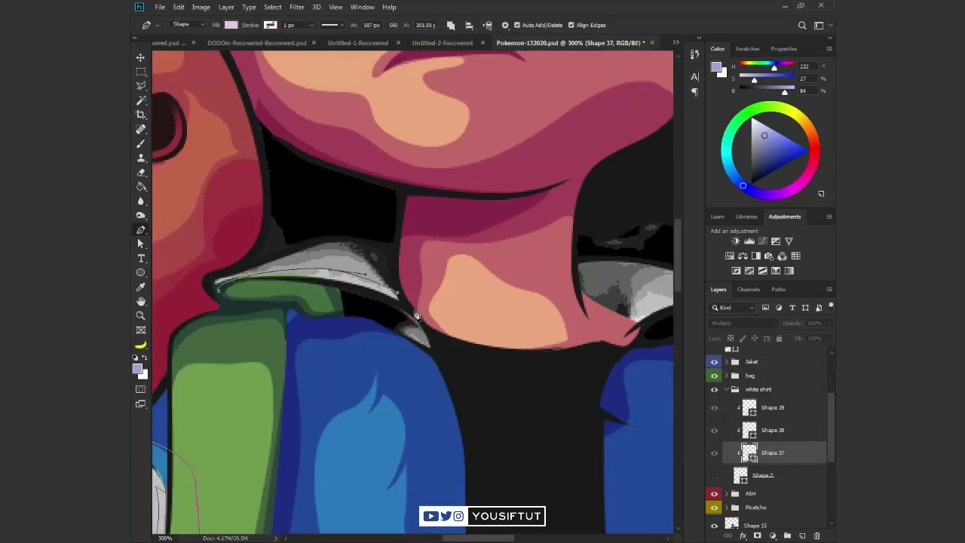
pyautogui.click(415, 315)
pyautogui.moveTo(538, 340); pyautogui.dragTo(350, 302)
pyautogui.click(426, 295)
pyautogui.moveTo(438, 258); pyautogui.dragTo(564, 268)
# Trace the upper collar edge and close the first collar shape
pyautogui.moveTo(425, 210); pyautogui.dragTo(332, 208)
pyautogui.moveTo(461, 240); pyautogui.dragTo(656, 283)
pyautogui.moveTo(378, 233); pyautogui.dragTo(286, 243)
pyautogui.click(241, 259)
pyautogui.click(198, 284)
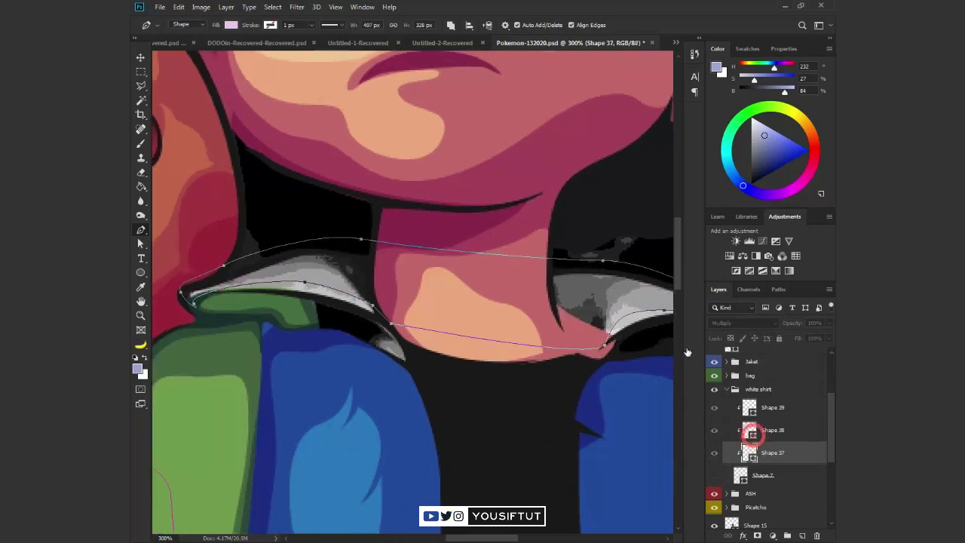
# On Shape 38, draw a second closed curved path along the collar's top
pyautogui.click(751, 432)
pyautogui.click(326, 268)
pyautogui.hscroll(2, 603, 377)
pyautogui.moveTo(528, 333); pyautogui.dragTo(545, 322)
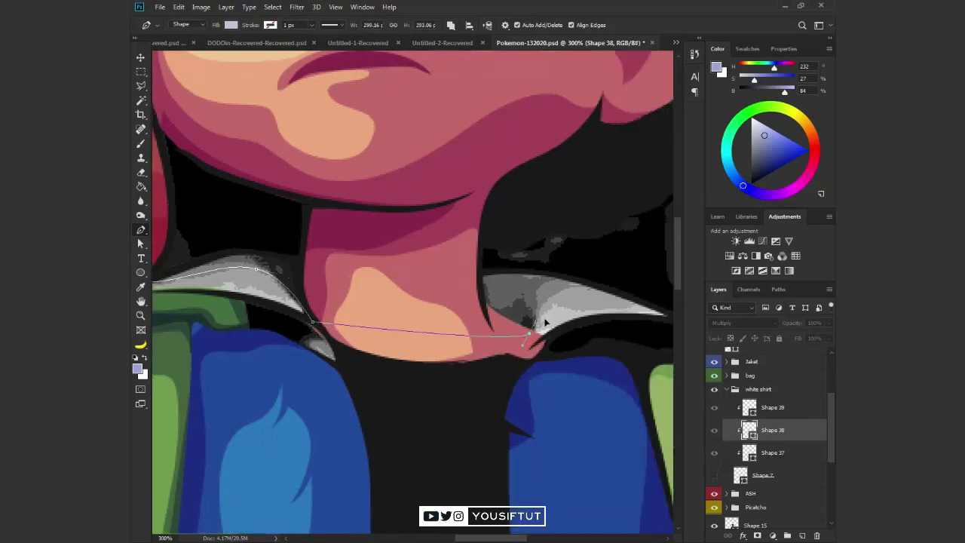
pyautogui.moveTo(392, 235); pyautogui.dragTo(305, 226)
pyautogui.hscroll(-2, 392, 241)
pyautogui.click(229, 288)
# Draw a third collar shape on Shape 39, undoing a misplaced anchor along the way
pyautogui.click(720, 474)
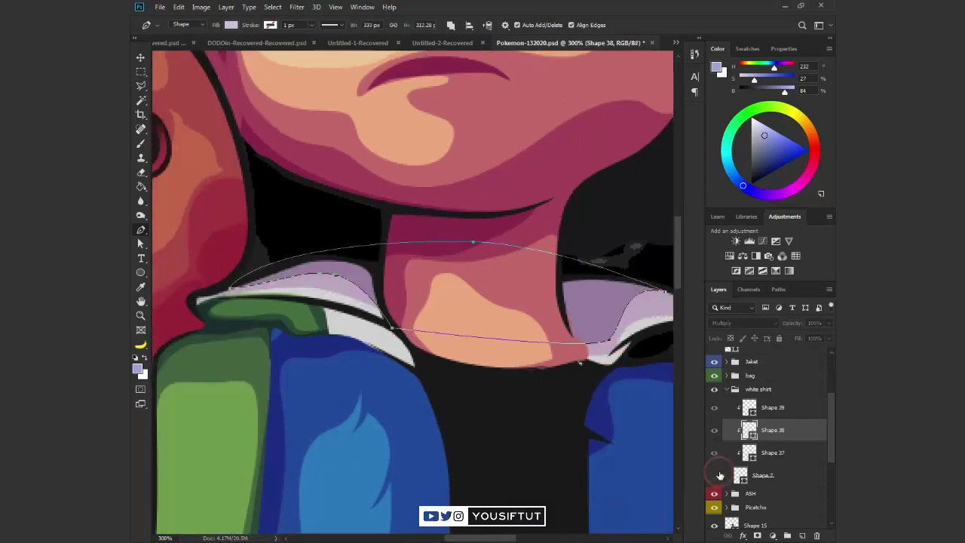
pyautogui.click(750, 407)
pyautogui.click(378, 309)
pyautogui.moveTo(612, 348); pyautogui.dragTo(607, 326)
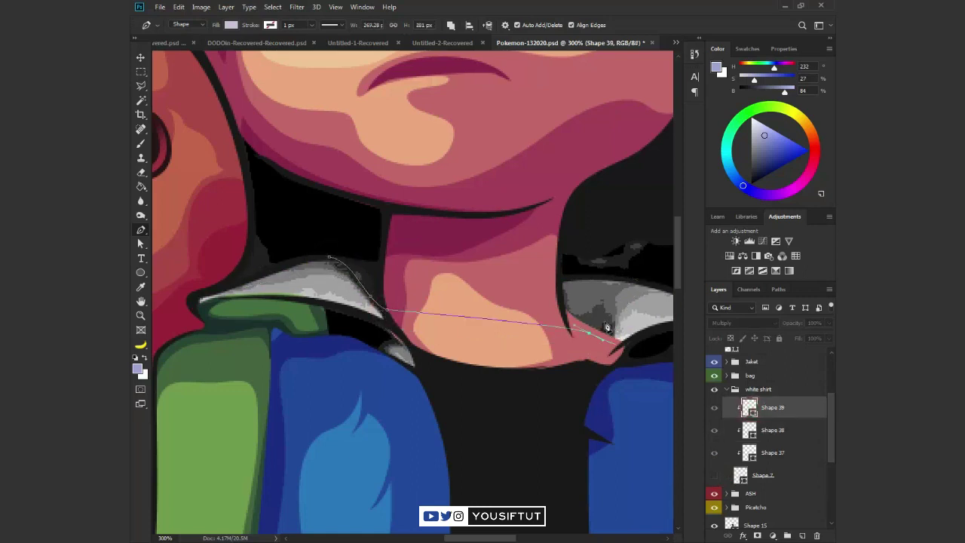
pyautogui.click(713, 475)
pyautogui.click(714, 475)
pyautogui.hotkey('ctrl', 'z')
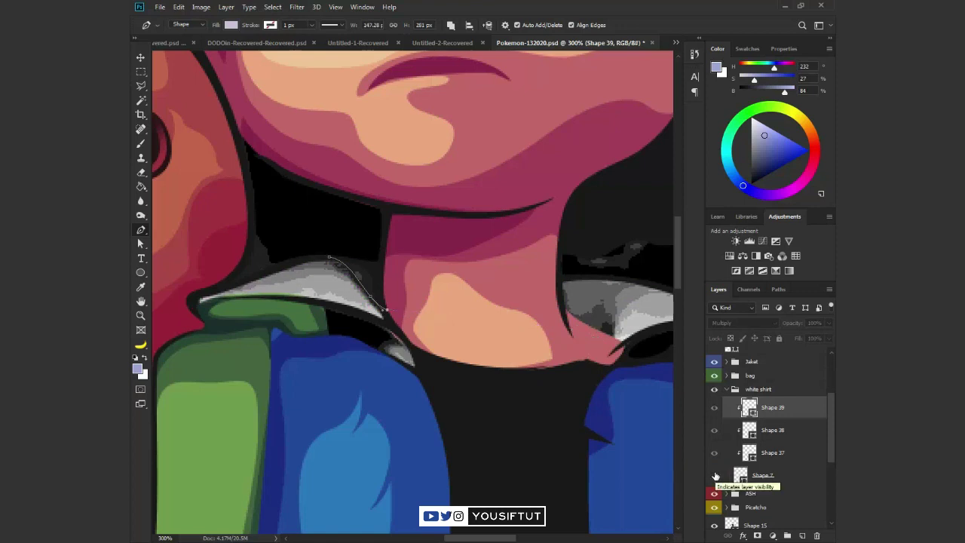
pyautogui.click(714, 475)
pyautogui.moveTo(566, 336); pyautogui.dragTo(579, 362)
pyautogui.moveTo(605, 307); pyautogui.dragTo(611, 328)
pyautogui.click(714, 475)
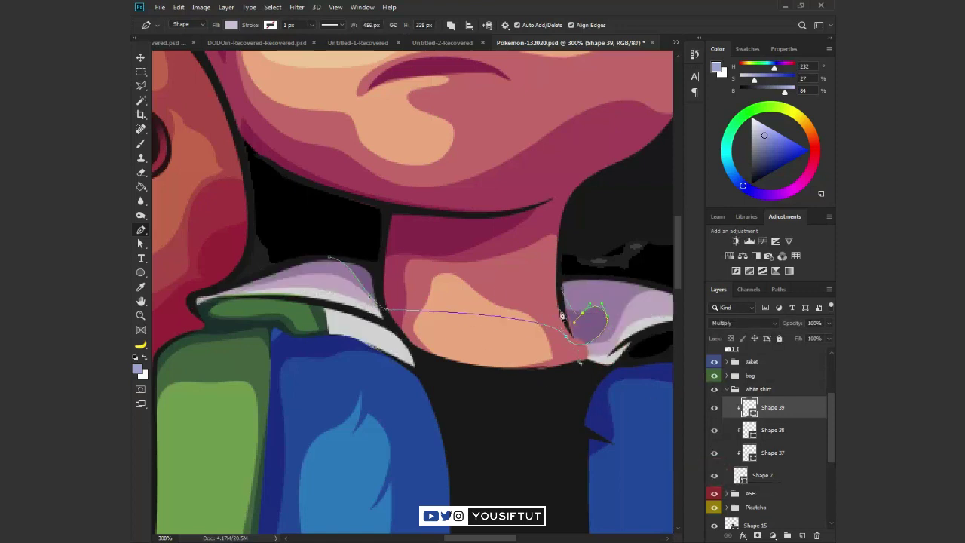
# Toggle Shape 7's visibility to check the collar shapes underneath
pyautogui.press('v')
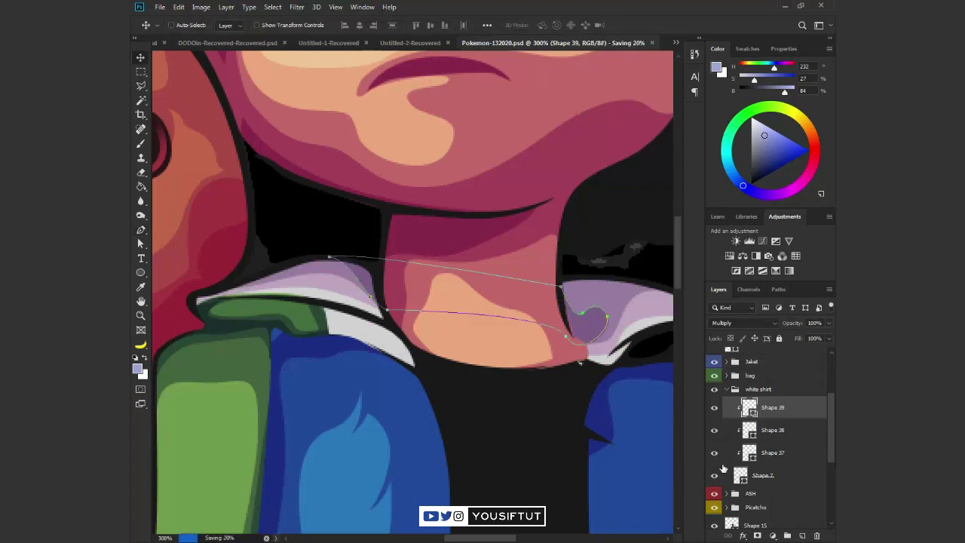
pyautogui.click(714, 475)
pyautogui.press('z')
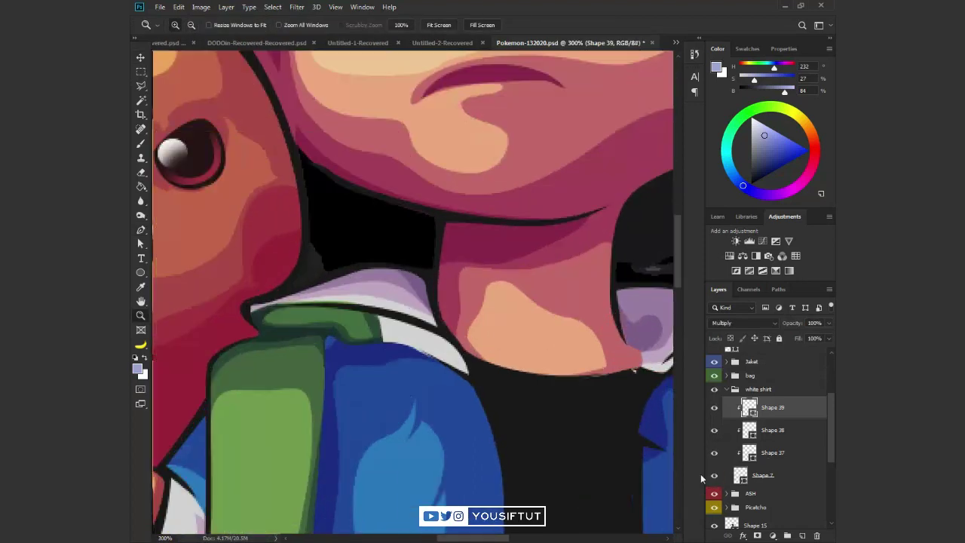
pyautogui.click(714, 475)
pyautogui.press('p')
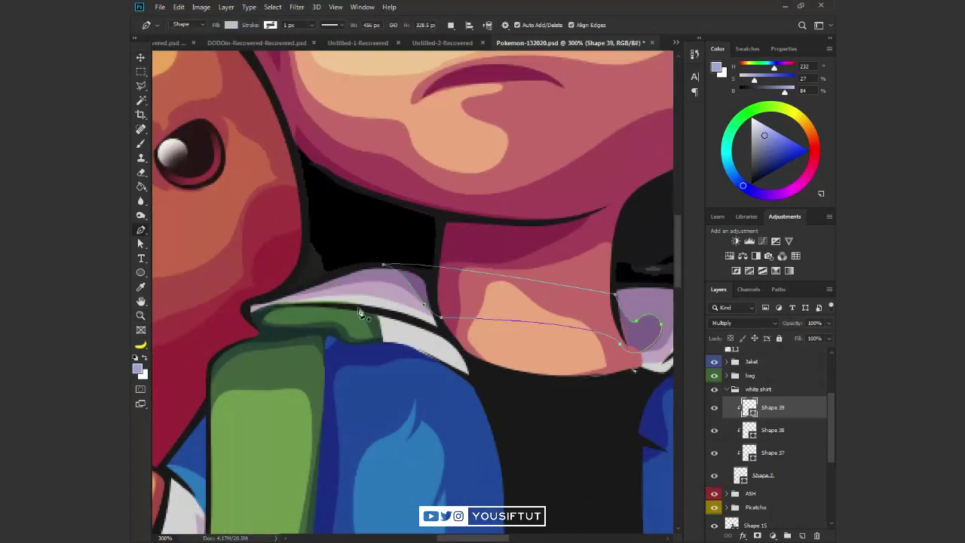
# Start fresh and draw a new four-point collar shading shape, Shape 44
pyautogui.press('Escape')
pyautogui.click(369, 342)
pyautogui.click(472, 390)
pyautogui.click(476, 369)
pyautogui.click(360, 311)
# Fill Shape 44 with a dark purple
pyautogui.doubleClick(753, 417)
pyautogui.click(545, 448)
pyautogui.scroll(-2, 545, 297)
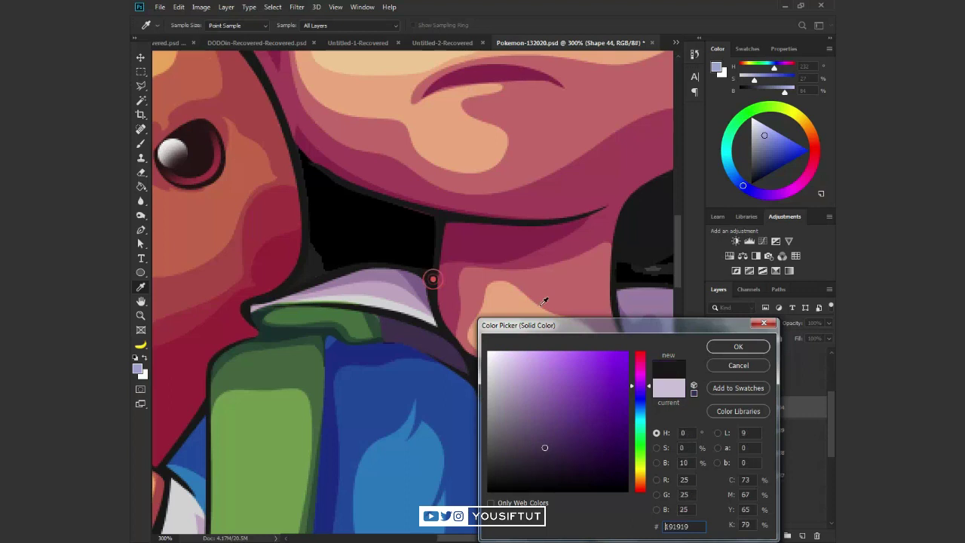
pyautogui.press('Return')
# Adjust the zoom and save the document
pyautogui.press('z')
pyautogui.scroll(2, 531, 302)
pyautogui.scroll(-3, 768, 422)
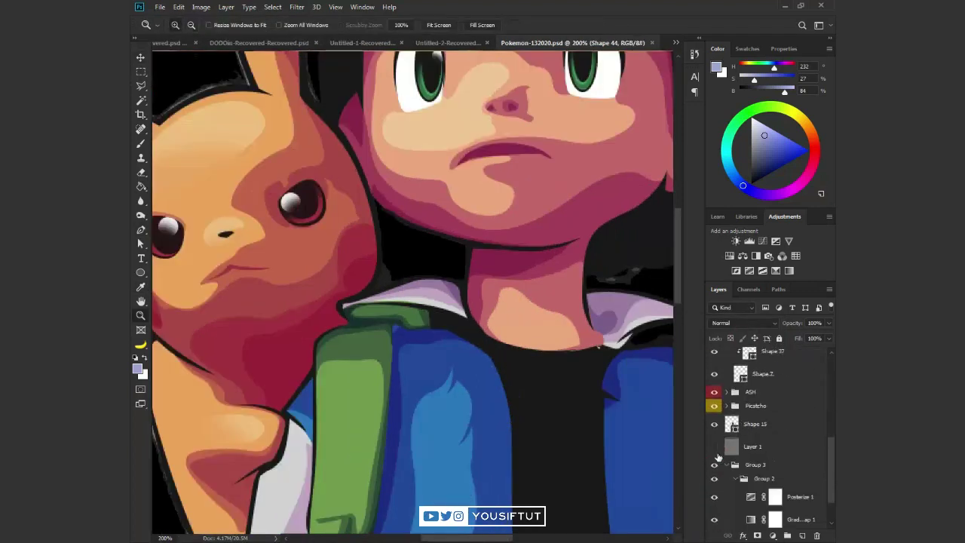
pyautogui.hotkey('ctrl', '1')
pyautogui.press('v')
pyautogui.hotkey('ctrl', 's')
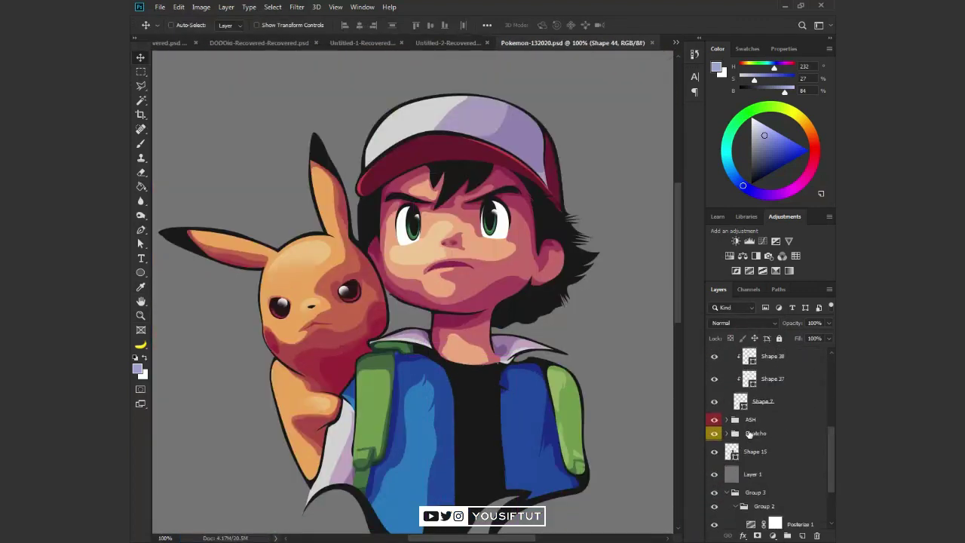
pyautogui.scroll(-1, 746, 437)
# Set Shape 44 to Multiply blend mode with a darker purple #604778 fill
pyautogui.doubleClick(731, 408)
pyautogui.press('Return')
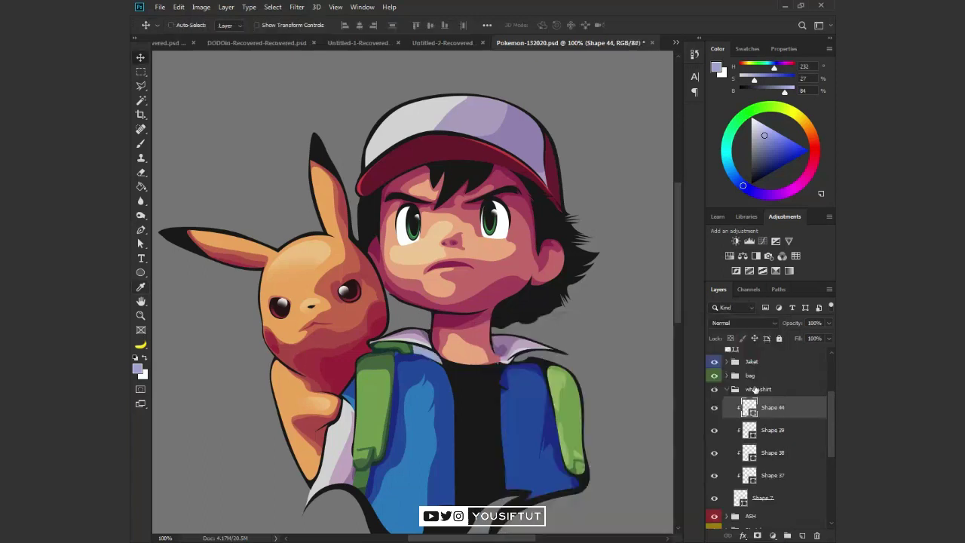
pyautogui.scroll(-1, 731, 464)
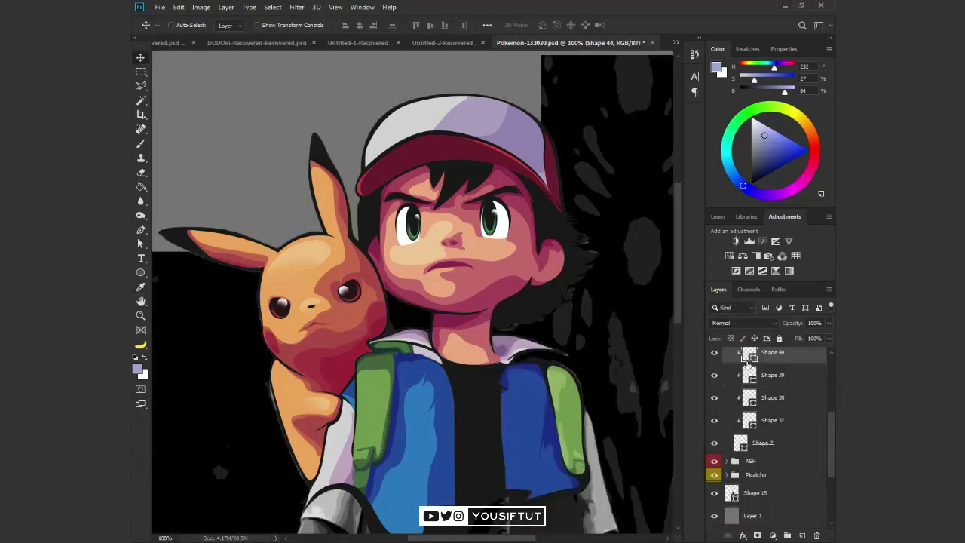
pyautogui.click(743, 322)
pyautogui.moveTo(531, 434); pyautogui.dragTo(536, 440)
pyautogui.click(743, 351)
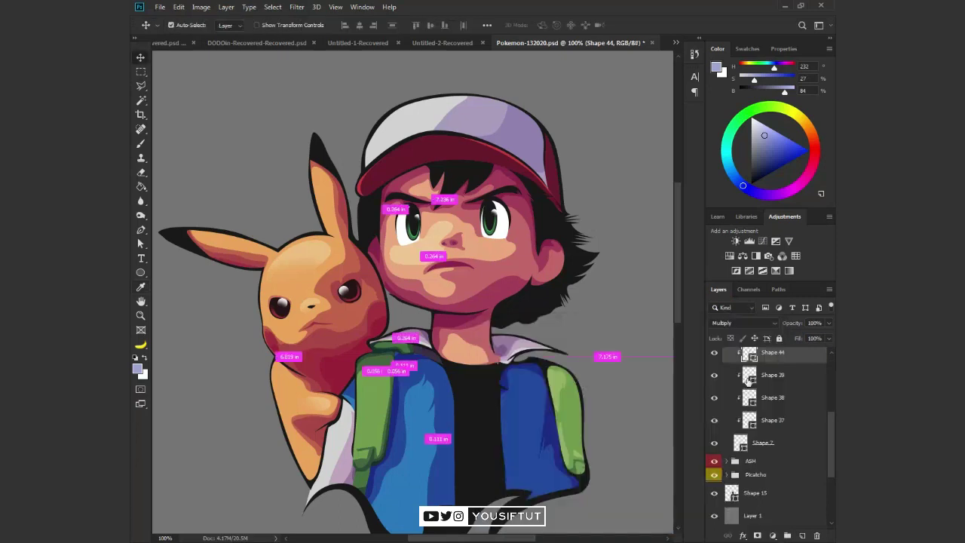
pyautogui.click(737, 347)
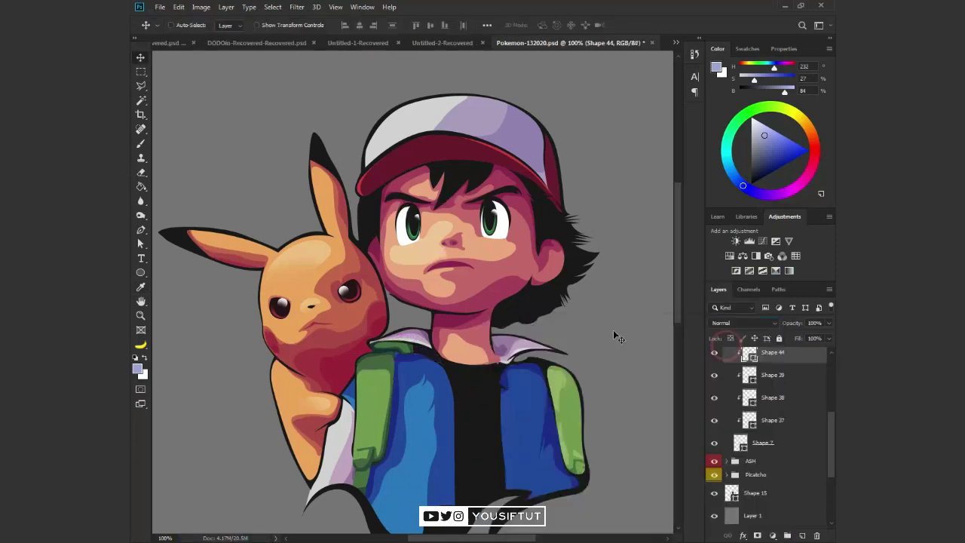
# Zoom out to the whole portrait, then zoom back in on Ash's collar and cap
pyautogui.press('z')
pyautogui.hotkey('ctrl', '-')
pyautogui.press('v')
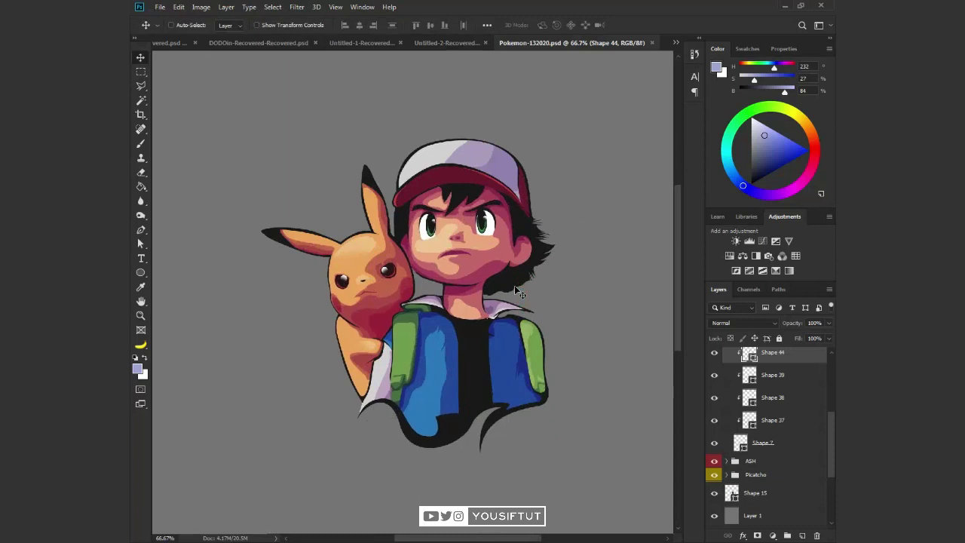
pyautogui.press('z')
pyautogui.click(465, 377)
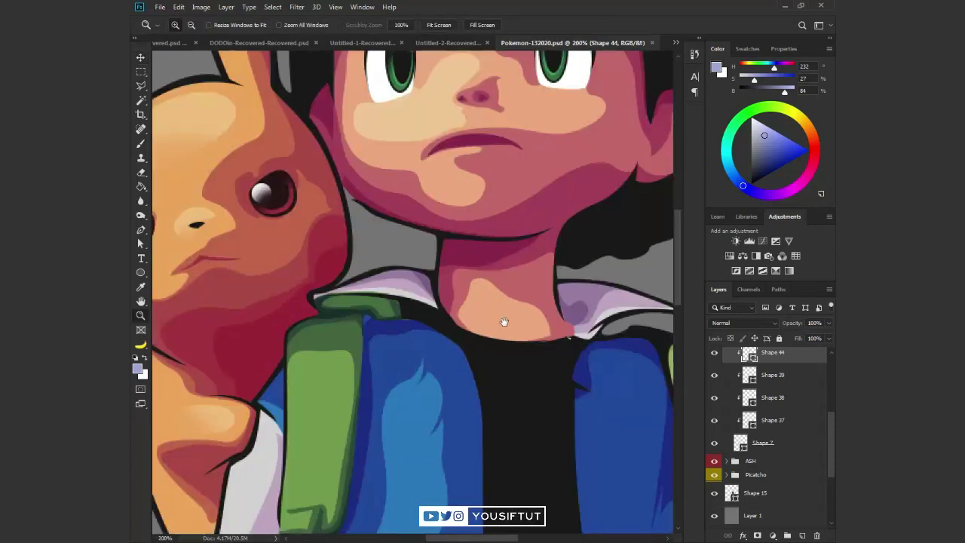
pyautogui.moveTo(482, 226)
pyautogui.mouseDown()
pyautogui.moveTo(470, 407)
pyautogui.moveTo(495, 384)
pyautogui.mouseUp()
pyautogui.press('v')
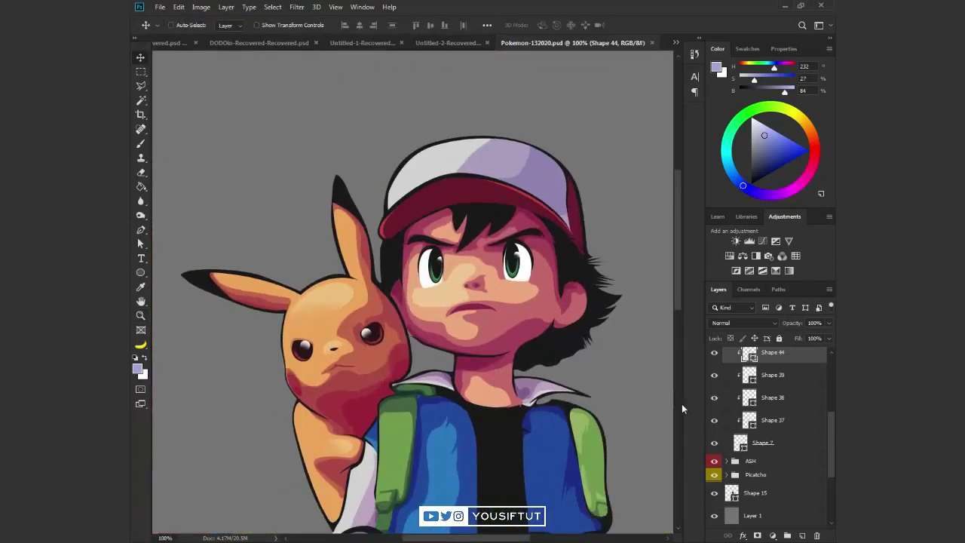
pyautogui.press('z')
pyautogui.click(463, 135)
pyautogui.click(463, 136)
pyautogui.scroll(1, 769, 422)
pyautogui.click(714, 403)
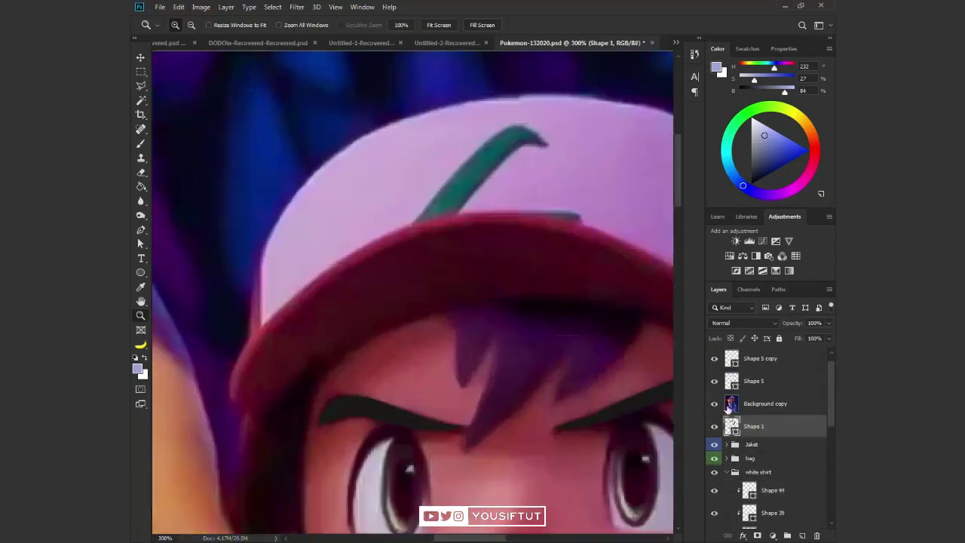
pyautogui.click(714, 404)
pyautogui.press('v')
pyautogui.keyDown('ctrl'); pyautogui.click(476, 217); pyautogui.keyUp('ctrl')
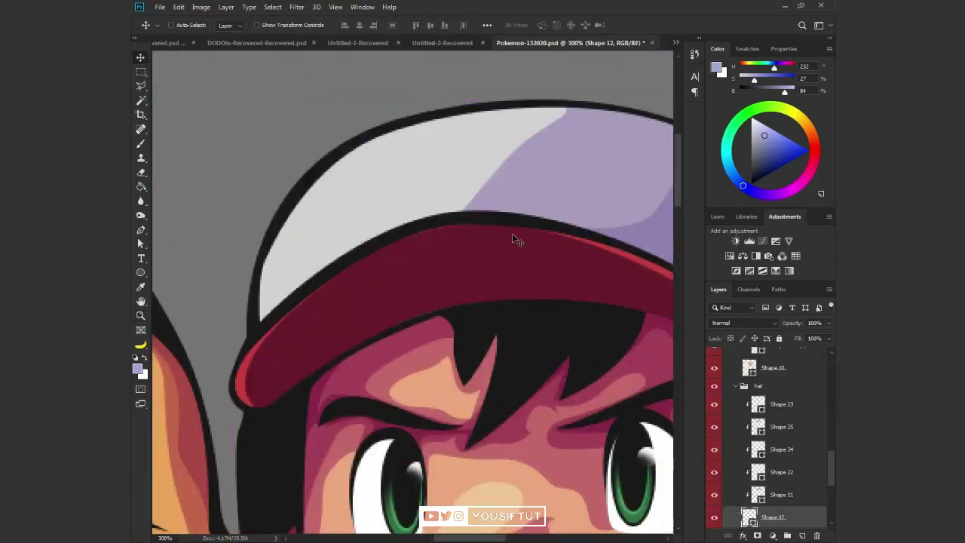
pyautogui.scroll(3, 769, 437)
pyautogui.scroll(3, 769, 437)
pyautogui.scroll(3, 768, 437)
pyautogui.click(714, 364)
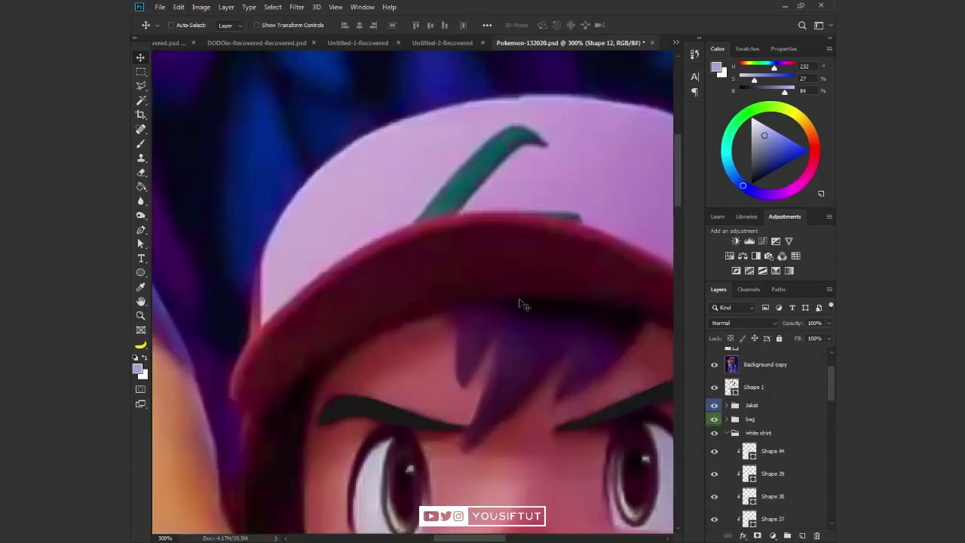
pyautogui.press('p')
pyautogui.moveTo(410, 226); pyautogui.dragTo(434, 190)
pyautogui.moveTo(517, 124)
pyautogui.mouseDown()
pyautogui.moveTo(544, 125)
pyautogui.moveTo(527, 148)
pyautogui.mouseUp()
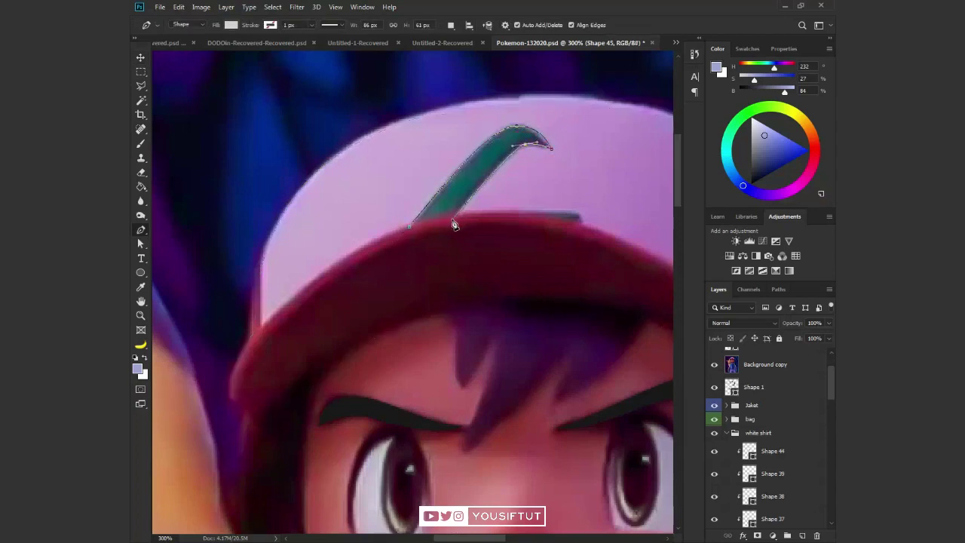
pyautogui.click(408, 226)
pyautogui.click(714, 364)
pyautogui.press('a')
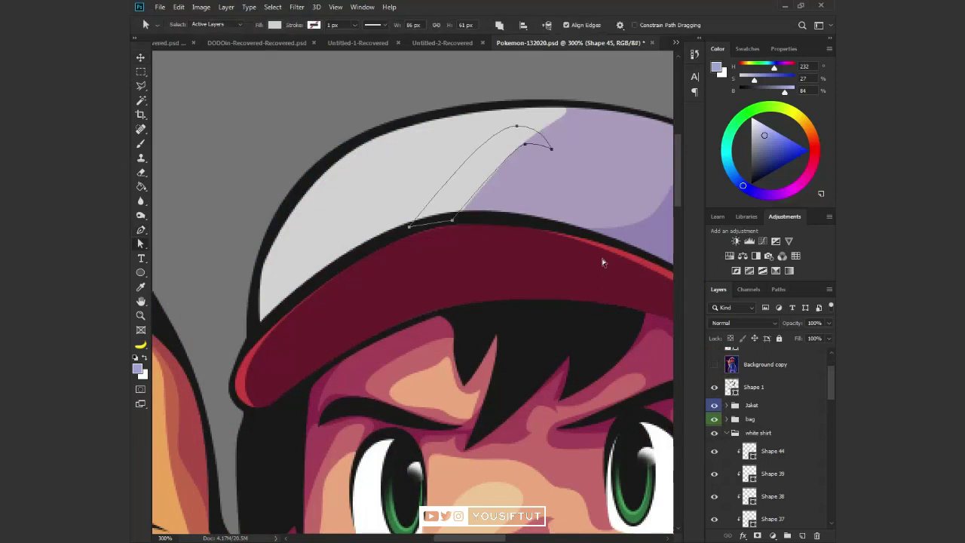
pyautogui.scroll(-5, 767, 441)
pyautogui.scroll(-3, 766, 441)
pyautogui.doubleClick(758, 461)
pyautogui.scroll(-2, 414, 302)
pyautogui.click(406, 452)
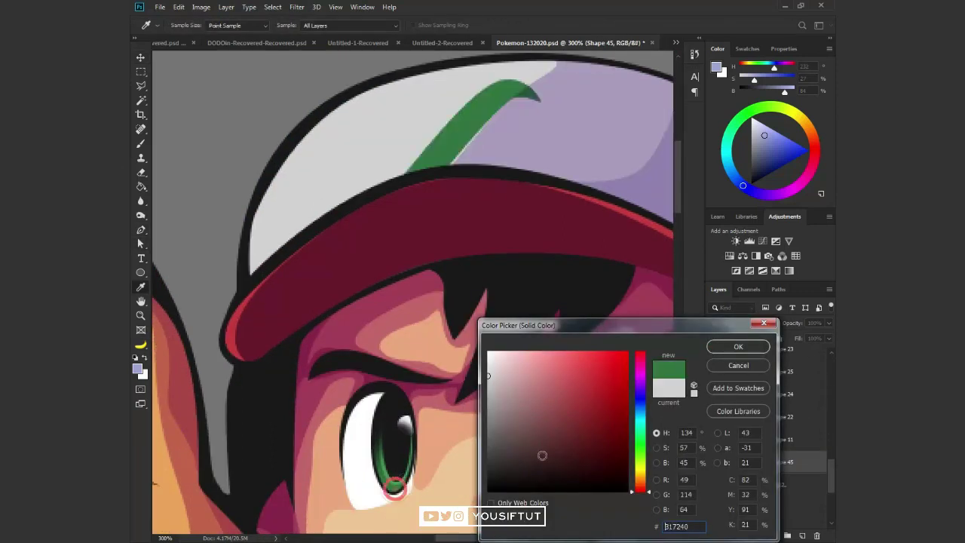
pyautogui.click(738, 346)
pyautogui.press('z')
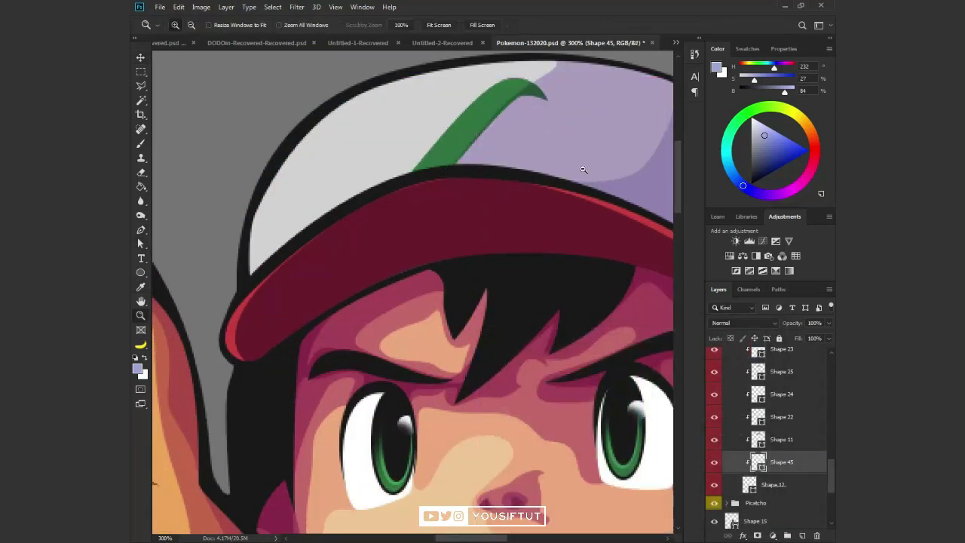
pyautogui.keyDown('alt'); pyautogui.click(565, 177); pyautogui.keyUp('alt')
pyautogui.keyDown('alt'); pyautogui.click(566, 176); pyautogui.keyUp('alt')
pyautogui.moveTo(565, 177); pyautogui.dragTo(486, 171)
pyautogui.press('v')
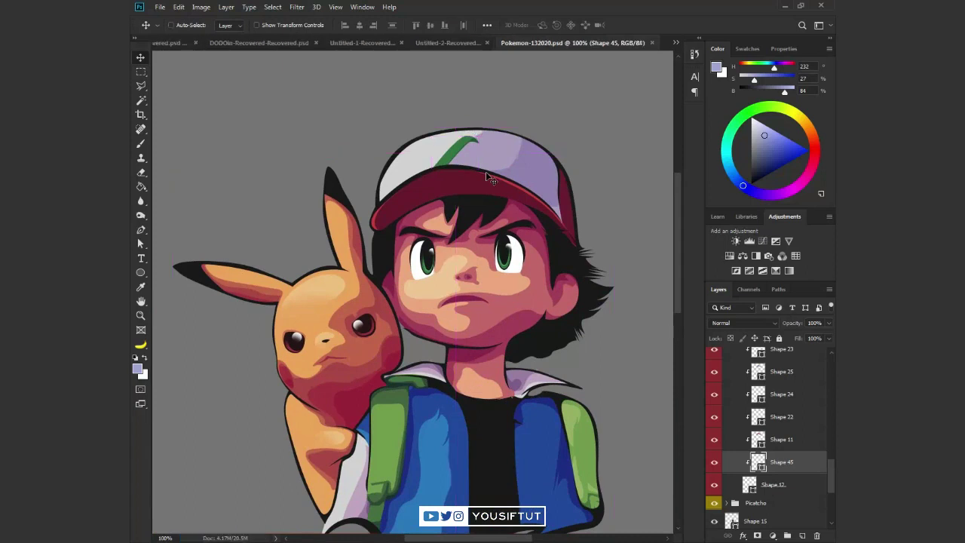
pyautogui.click(737, 443)
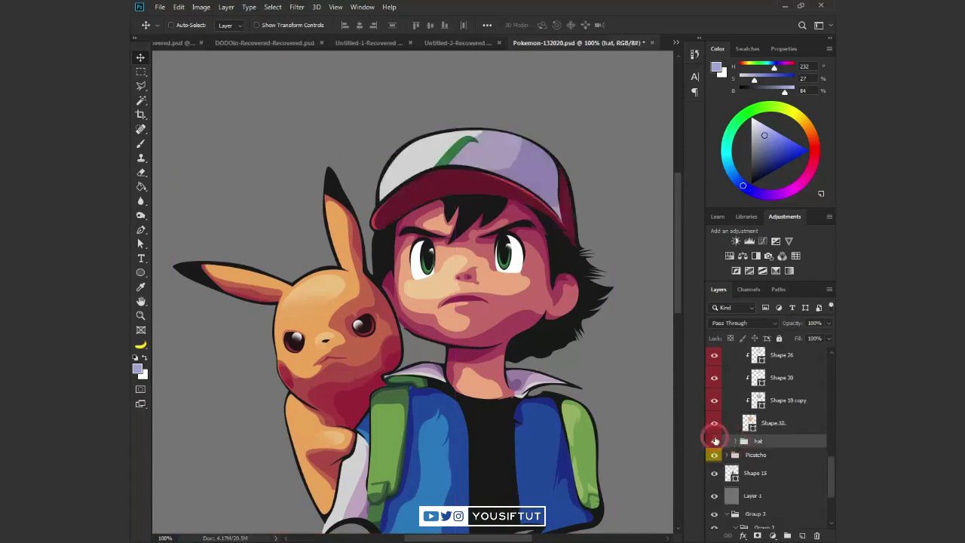
pyautogui.scroll(5, 507, 457)
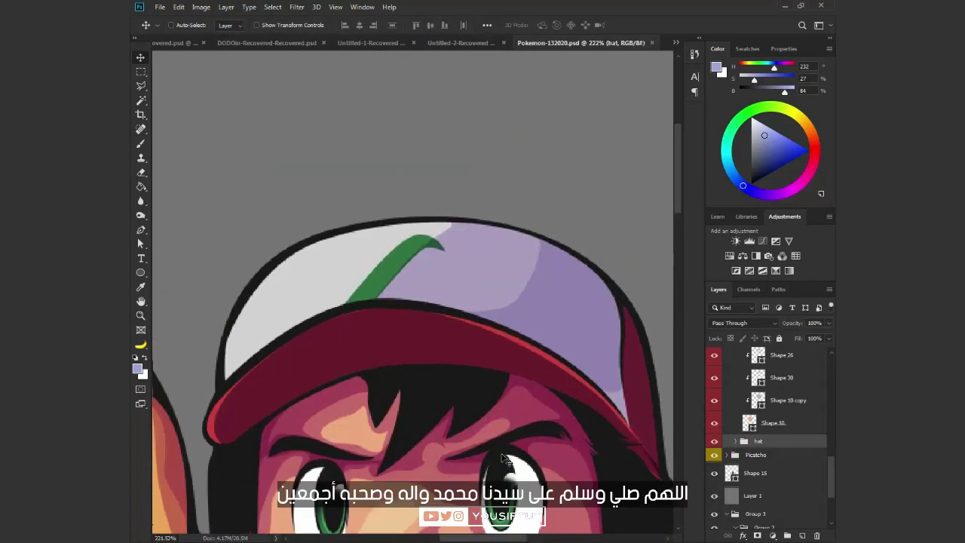
pyautogui.click(811, 492)
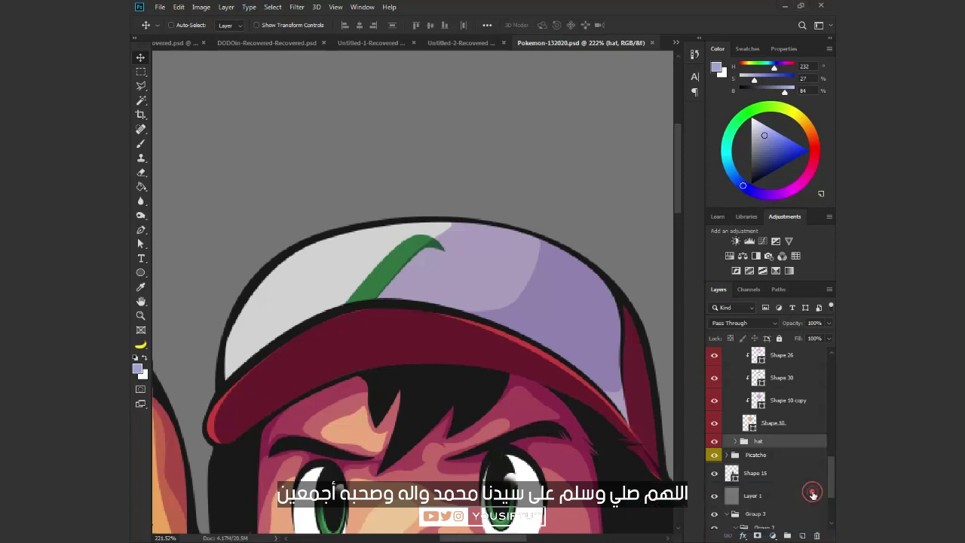
pyautogui.keyDown('ctrl'); pyautogui.click(443, 297); pyautogui.keyUp('ctrl')
pyautogui.press('a')
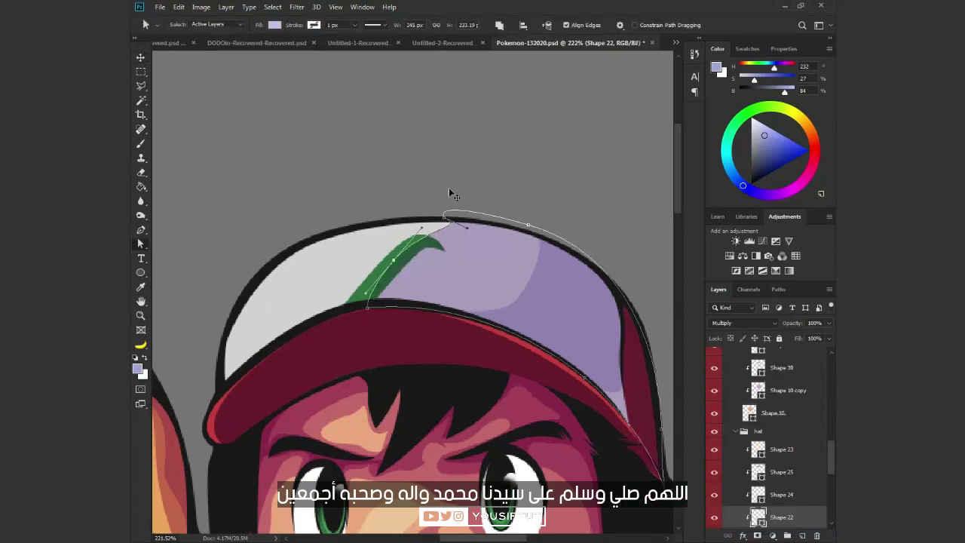
pyautogui.press('z')
pyautogui.scroll(-3, 487, 275)
pyautogui.scroll(-3, 494, 236)
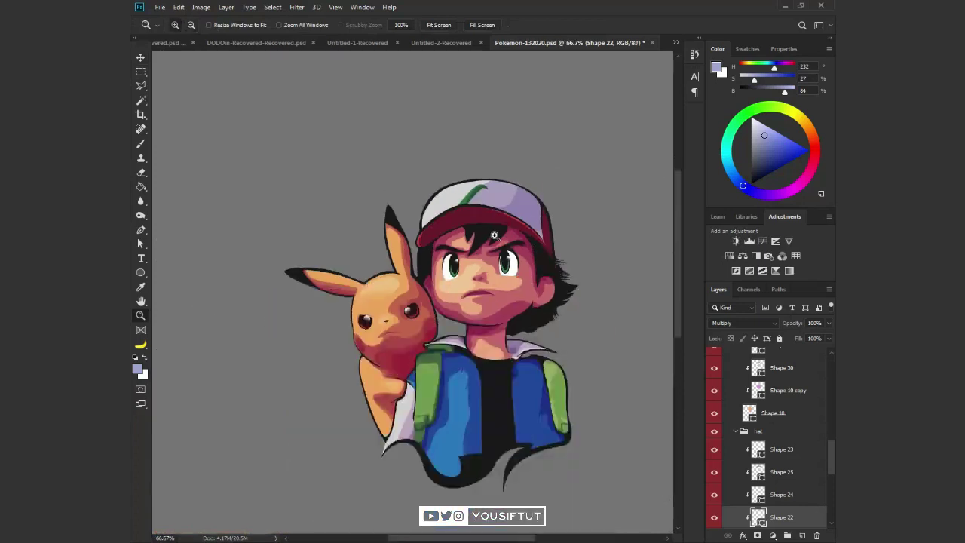
pyautogui.press('v')
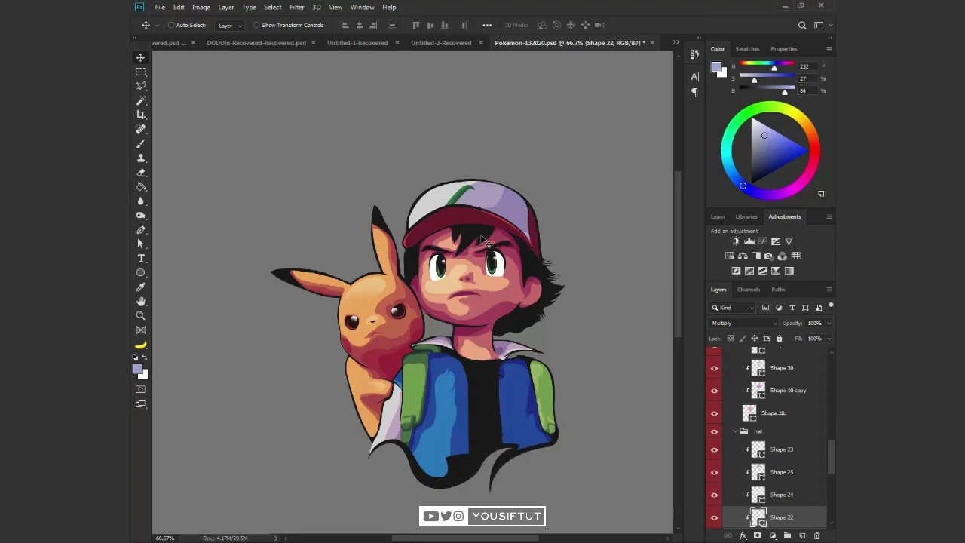
pyautogui.press('z')
pyautogui.keyDown('alt'); pyautogui.click(453, 316); pyautogui.keyUp('alt')
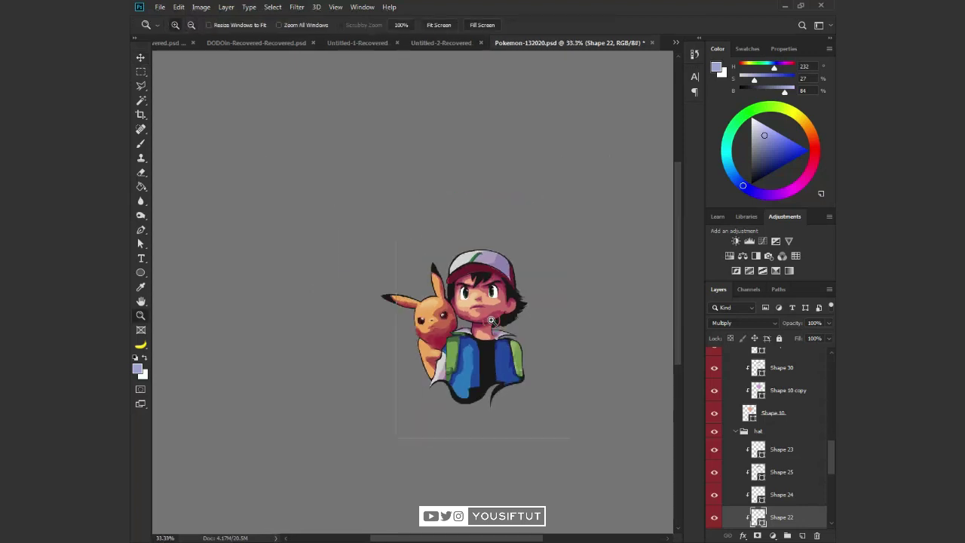
# Zoom in on Ash's backpack and select Shape 43 over the left strap
pyautogui.click(400, 305)
pyautogui.click(543, 331)
pyautogui.press('p')
pyautogui.keyDown('ctrl'); pyautogui.click(424, 327); pyautogui.keyUp('ctrl')
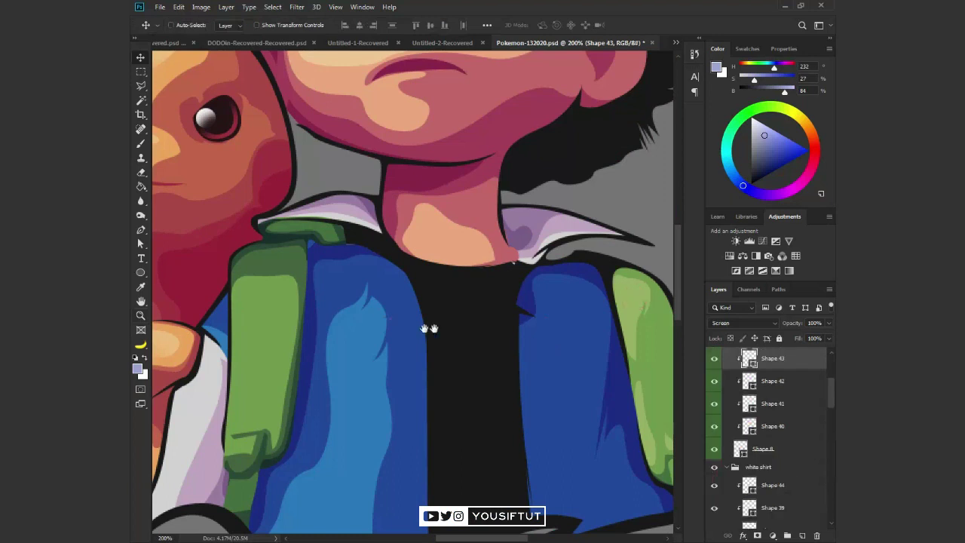
pyautogui.hscroll(-2, 387, 323)
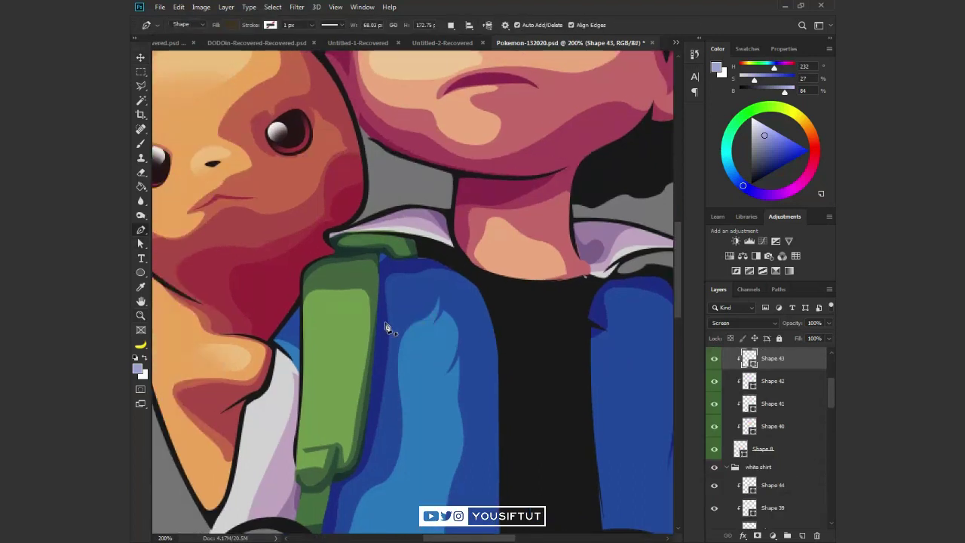
pyautogui.moveTo(501, 332); pyautogui.dragTo(304, 343)
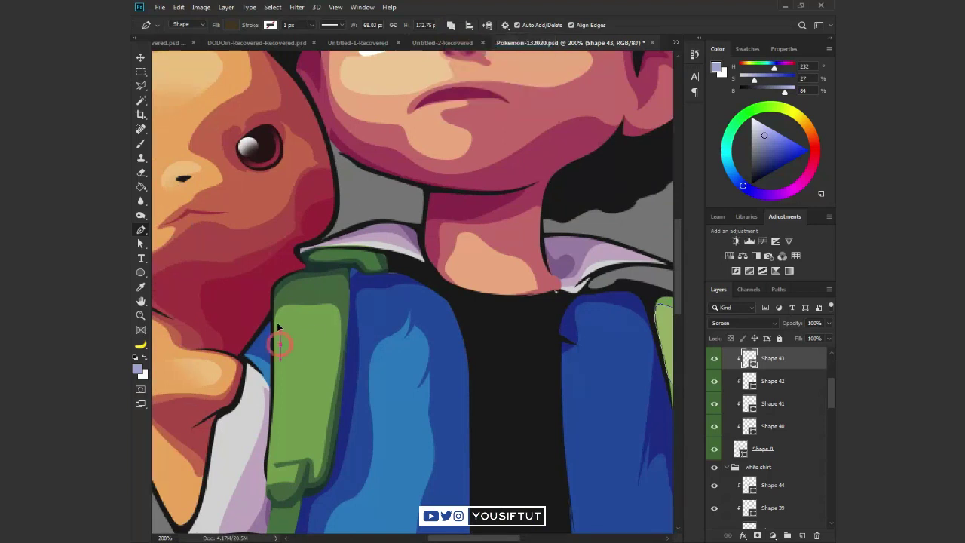
# Draw a closed four-point highlight shape on the left backpack strap
pyautogui.click(326, 395)
pyautogui.click(307, 419)
pyautogui.click(277, 392)
pyautogui.click(280, 344)
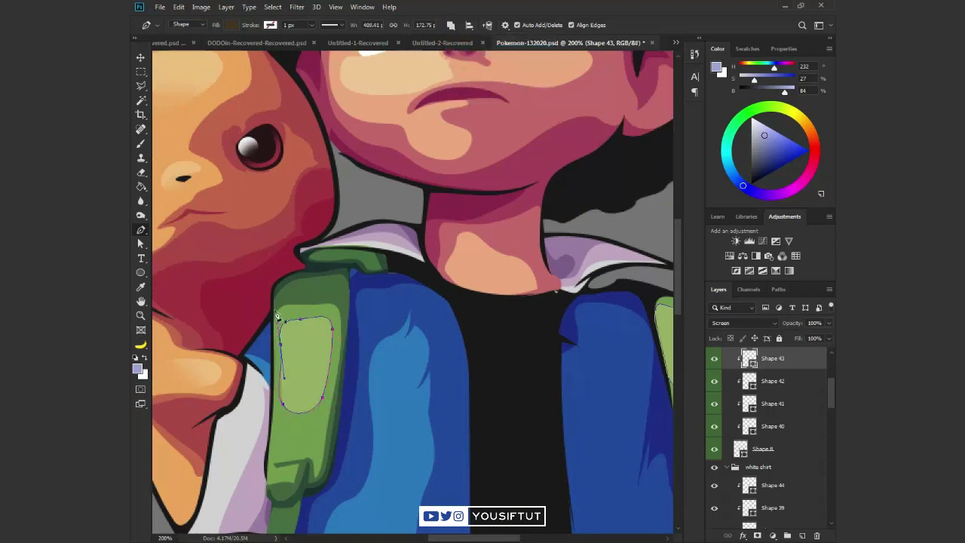
pyautogui.press('Return')
# Add a layer mask to Shape 43 and brush black to fade the highlight's bottom
pyautogui.click(758, 536)
pyautogui.press('b')
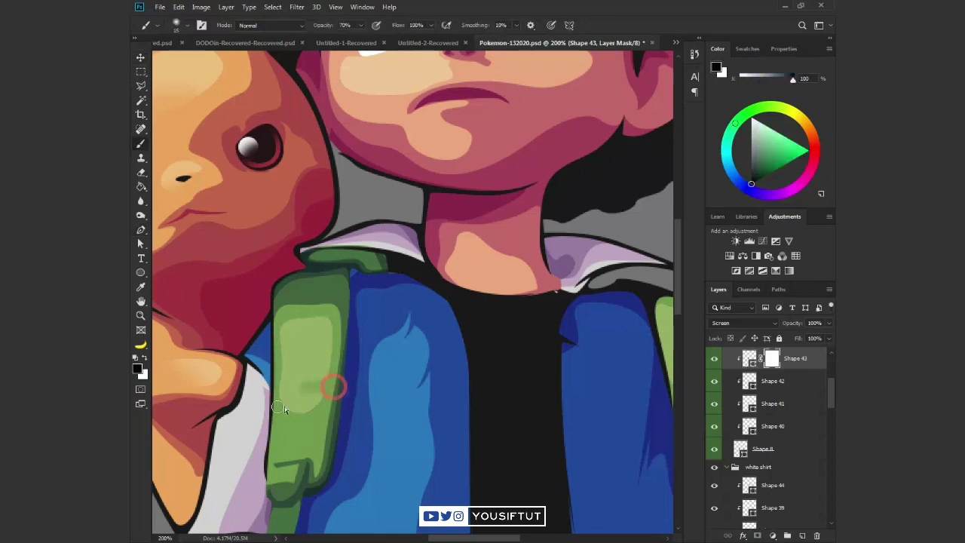
pyautogui.moveTo(299, 399); pyautogui.dragTo(302, 452)
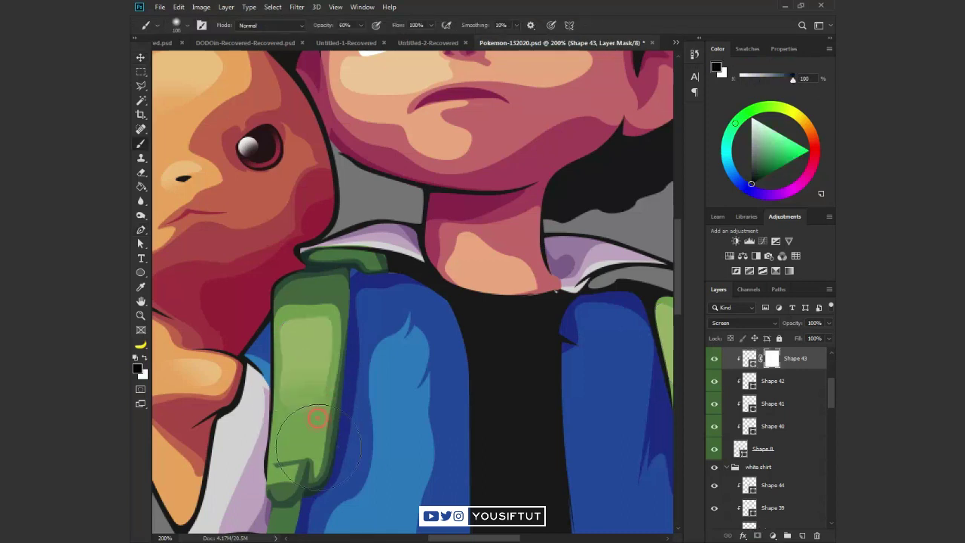
pyautogui.press(']')
pyautogui.press(']')
pyautogui.press(']')
pyautogui.press('v')
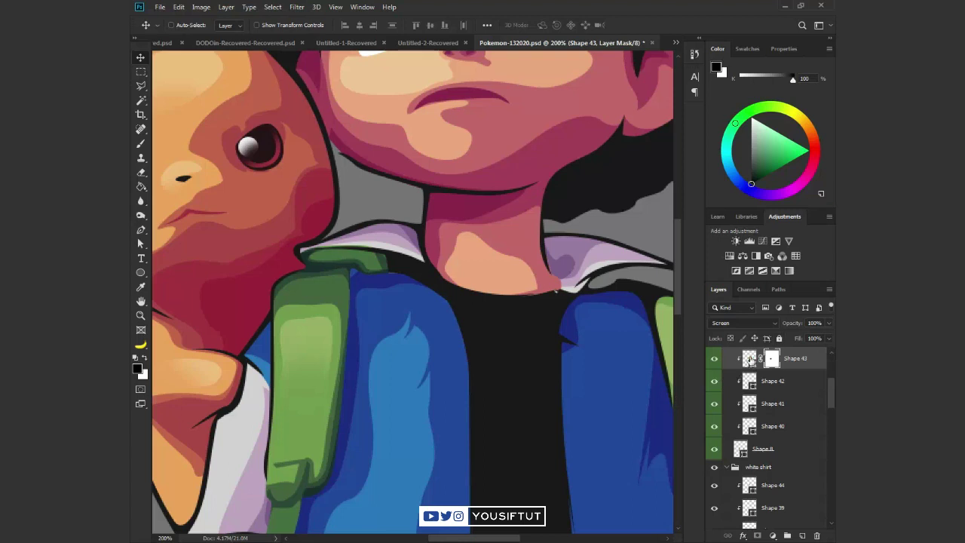
# Fit the portrait in view, save the document, and zoom back in to 100%
pyautogui.doubleClick(749, 359)
pyautogui.click(739, 345)
pyautogui.hotkey('ctrl', '0')
pyautogui.hotkey('ctrl', 's')
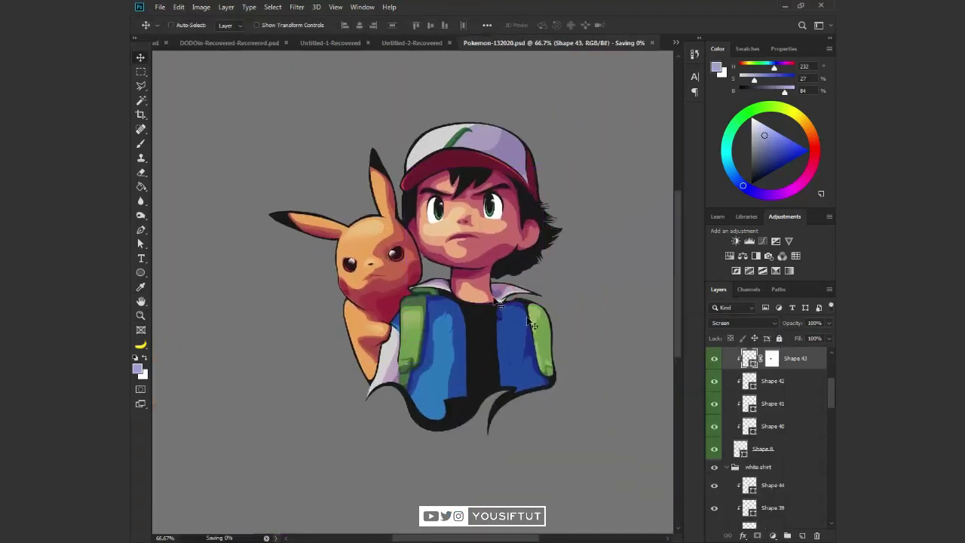
pyautogui.press('z')
pyautogui.click(545, 311)
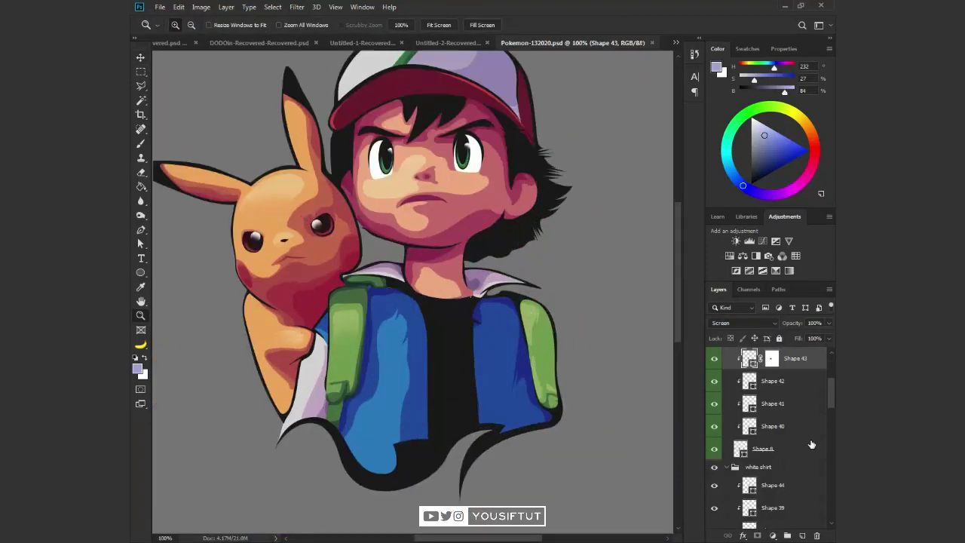
# Collapse Group 3 and toggle the reference photo on and off against the vector art
pyautogui.scroll(-2, 726, 441)
pyautogui.click(727, 439)
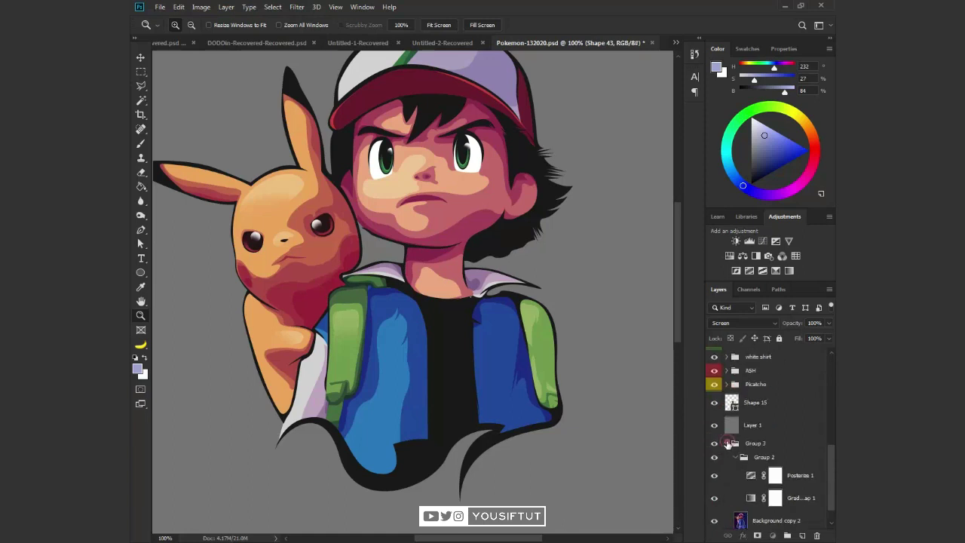
pyautogui.click(728, 443)
pyautogui.keyDown('alt'); pyautogui.click(714, 517); pyautogui.keyUp('alt')
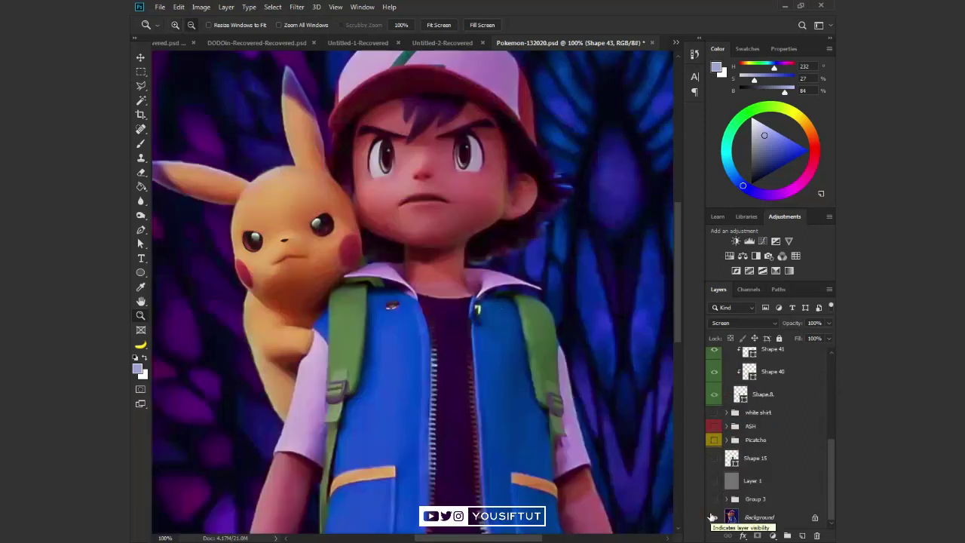
pyautogui.keyDown('alt'); pyautogui.click(714, 518); pyautogui.keyUp('alt')
pyautogui.keyDown('alt'); pyautogui.click(714, 517); pyautogui.keyUp('alt')
pyautogui.keyDown('alt'); pyautogui.click(713, 517); pyautogui.keyUp('alt')
pyautogui.keyDown('alt'); pyautogui.click(713, 517); pyautogui.keyUp('alt')
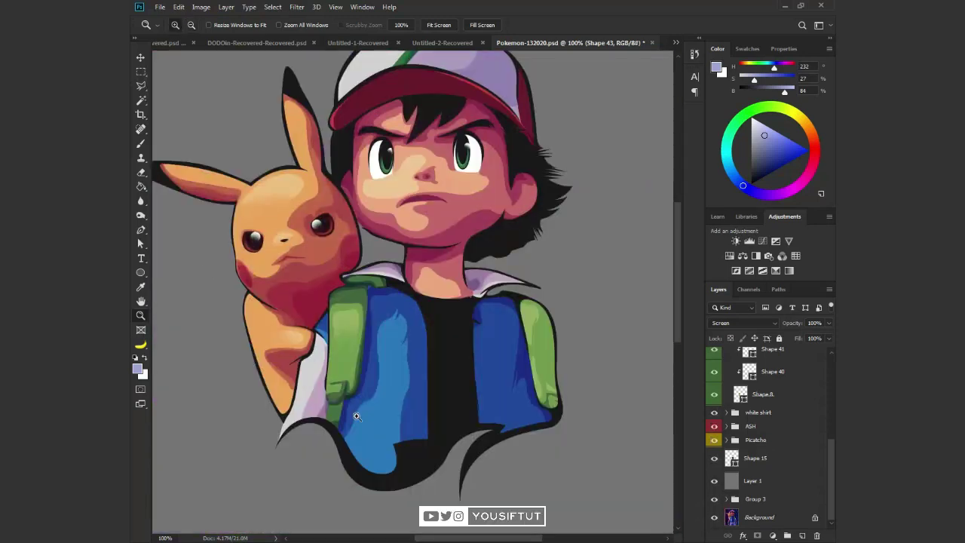
# Convert the left anchor of Pikachu's Shape 16 cheek shadow into a sharp corner
pyautogui.click(356, 416)
pyautogui.click(356, 416)
pyautogui.press('a')
pyautogui.click(358, 299)
pyautogui.keyDown('ctrl'); pyautogui.click(362, 291); pyautogui.keyUp('ctrl')
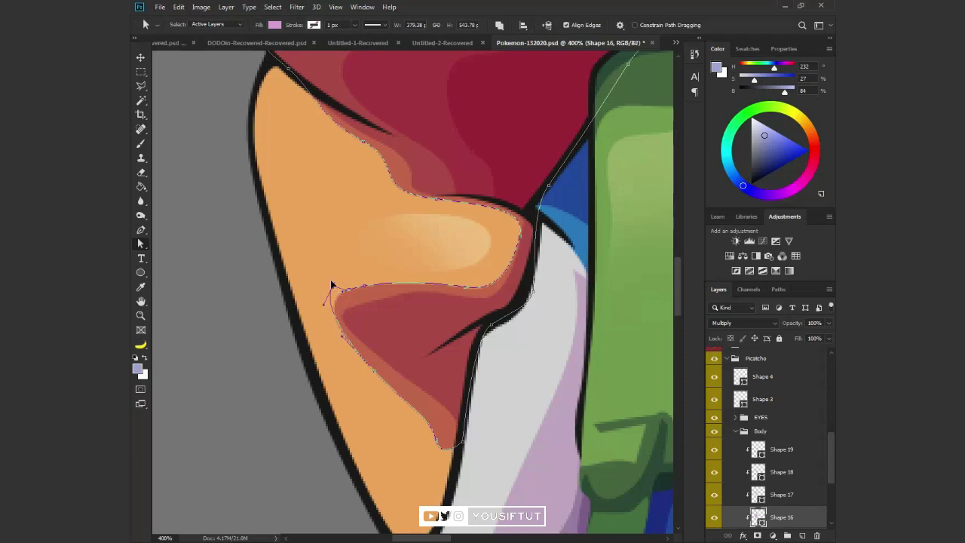
pyautogui.press('Escape')
# Fit the artwork in view, then zoom and recentre it at about 50%
pyautogui.hotkey('ctrl', '0')
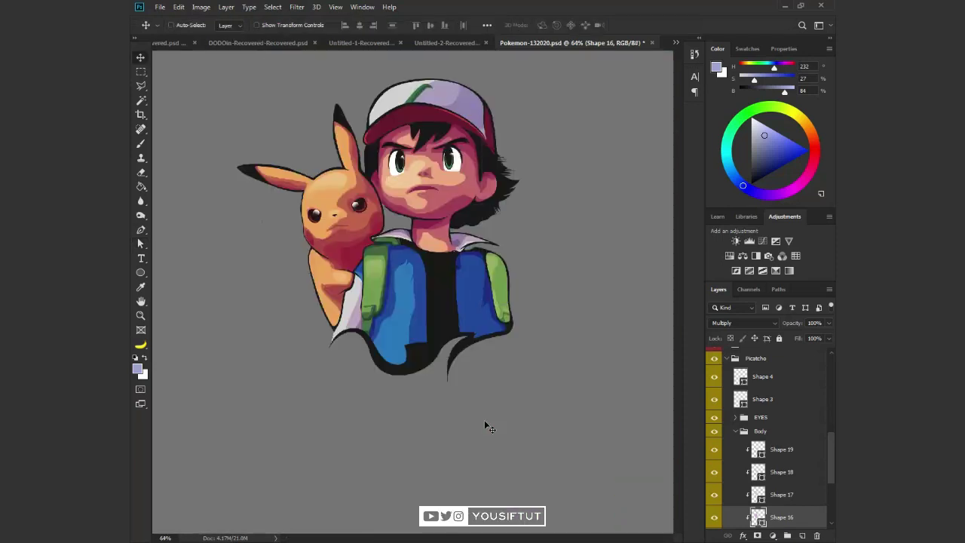
pyautogui.press('z')
pyautogui.click(357, 171)
pyautogui.moveTo(358, 172)
pyautogui.mouseDown()
pyautogui.moveTo(419, 247)
pyautogui.moveTo(473, 280)
pyautogui.mouseUp()
pyautogui.press('v')
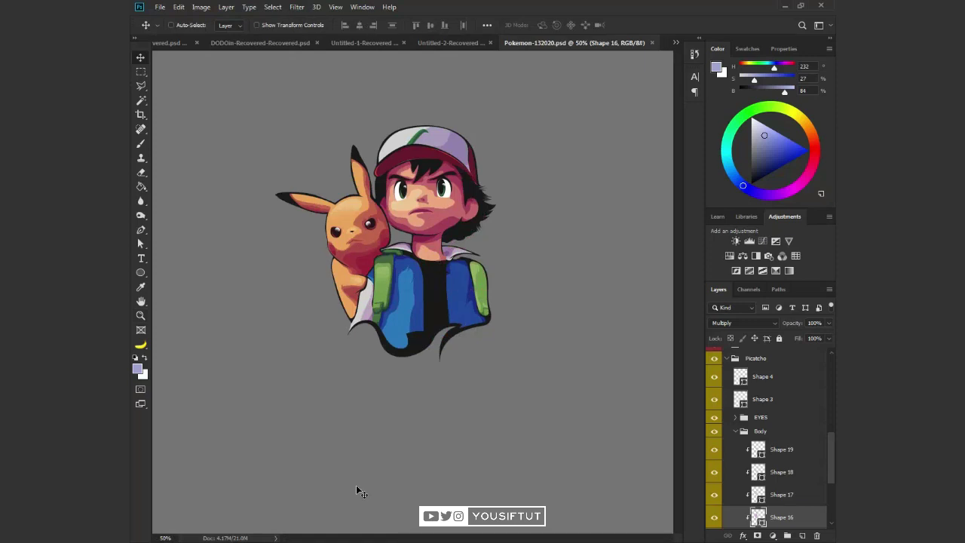
pyautogui.scroll(2, 761, 453)
# Collapse the Picatcho group and hide the reference photo, leaving the vector art showing
pyautogui.click(756, 414)
pyautogui.click(726, 414)
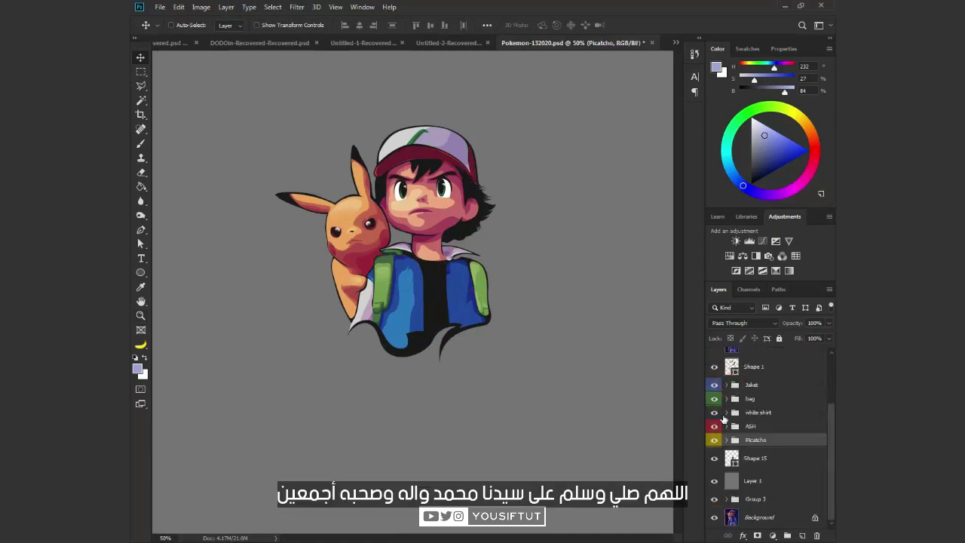
pyautogui.keyDown('alt'); pyautogui.click(714, 519); pyautogui.keyUp('alt')
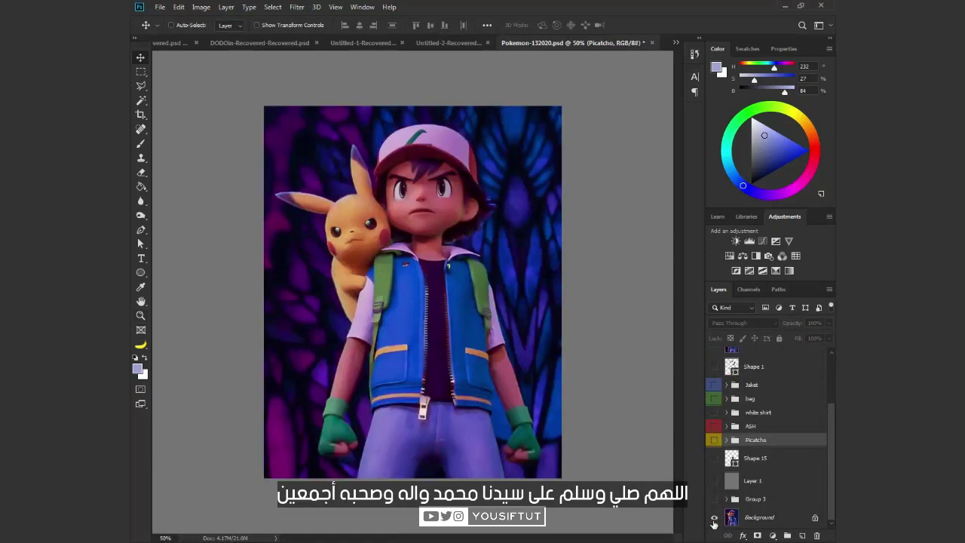
pyautogui.keyDown('alt'); pyautogui.click(714, 518); pyautogui.keyUp('alt')
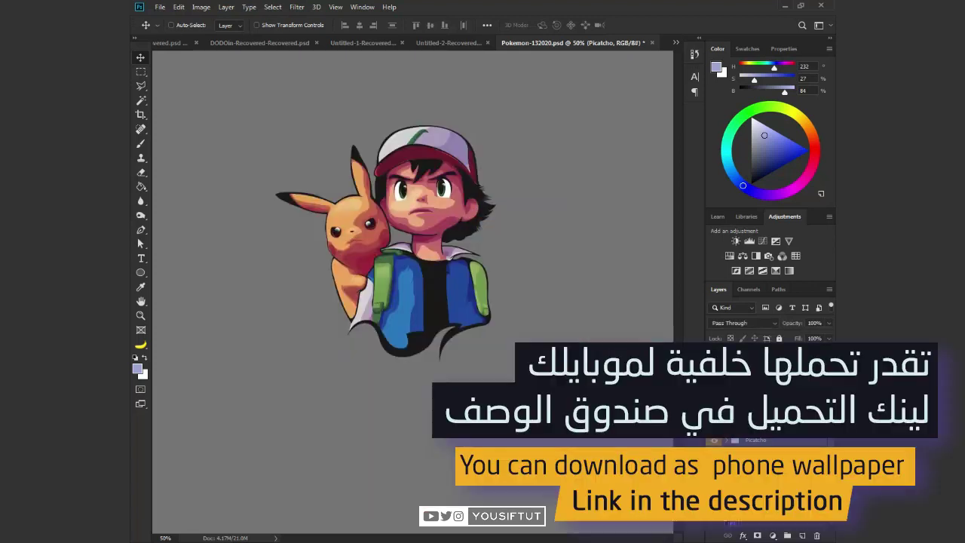